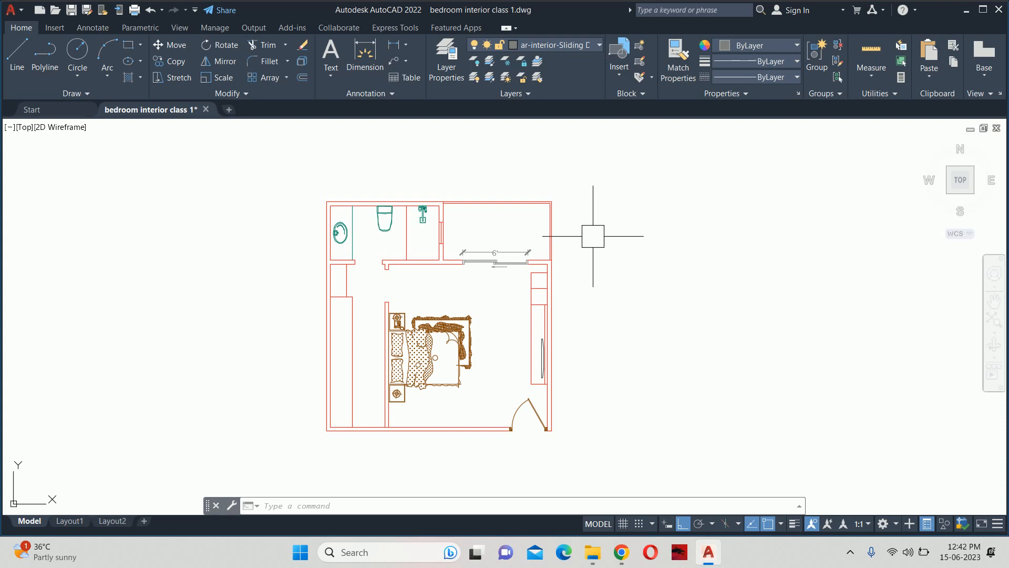
Step: Switch to Chrome and search Google for "window blinds" in a new tab
mouse_move(622, 552)
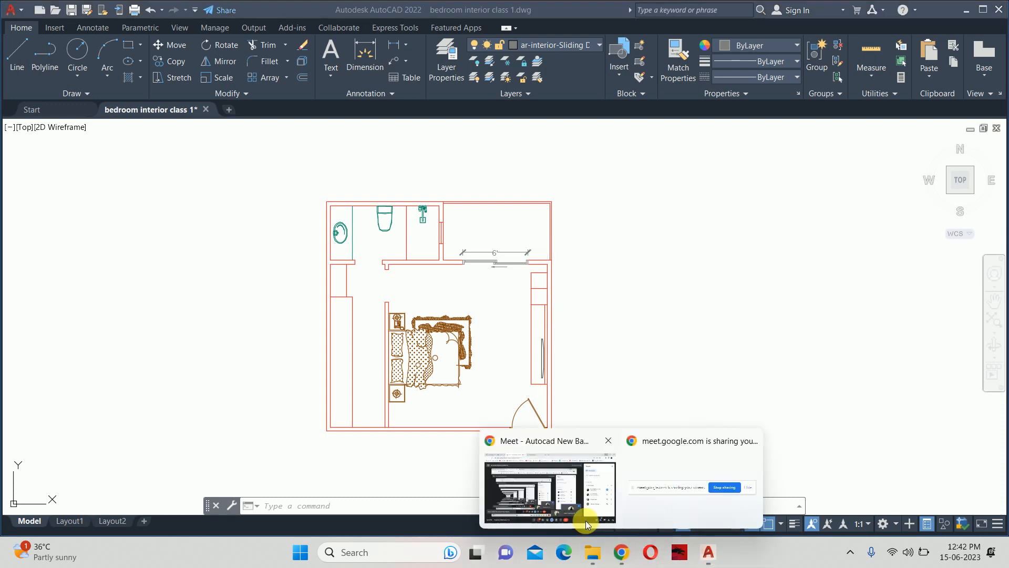
click(567, 486)
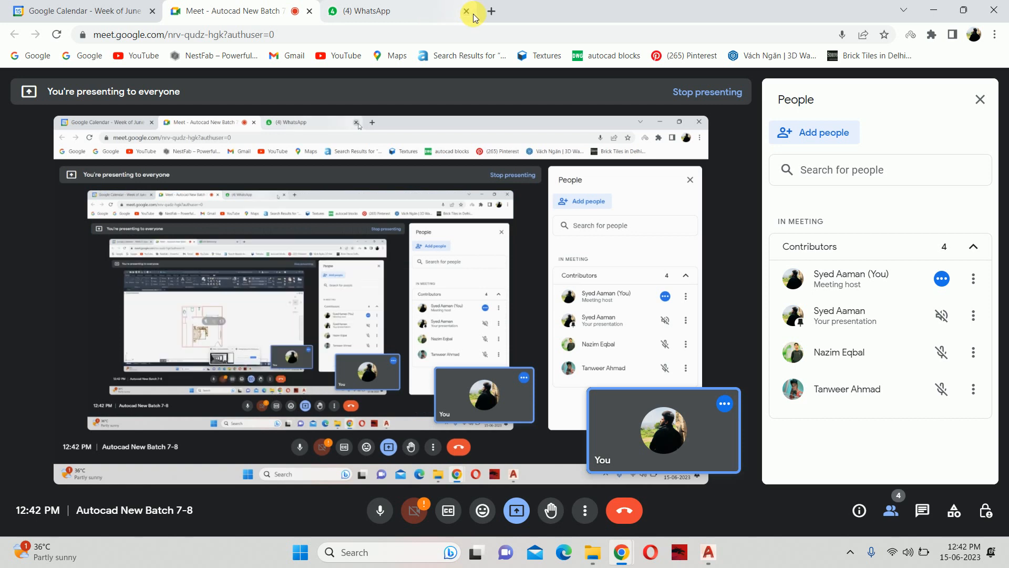
click(491, 11)
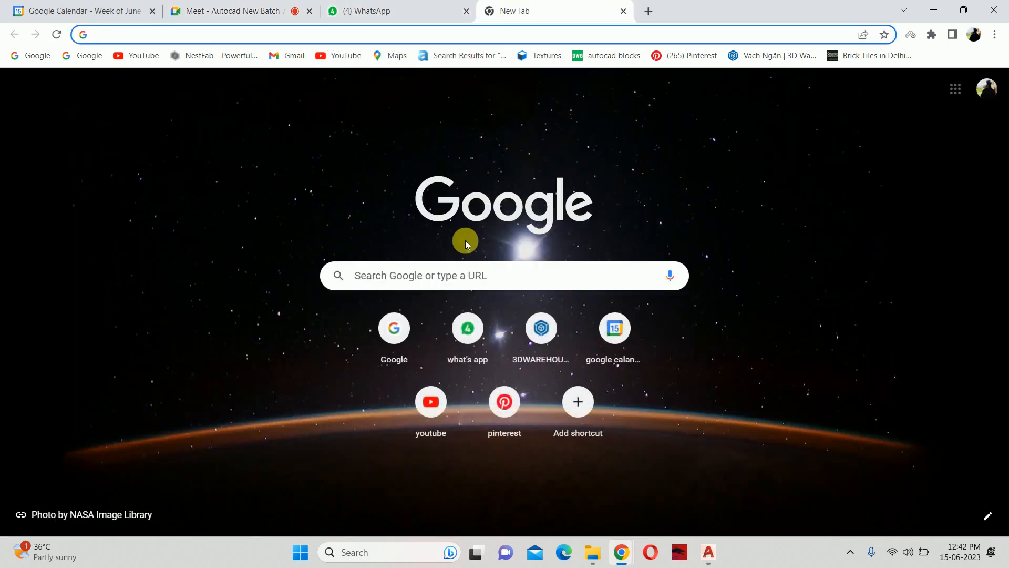
click(461, 279)
text(window )
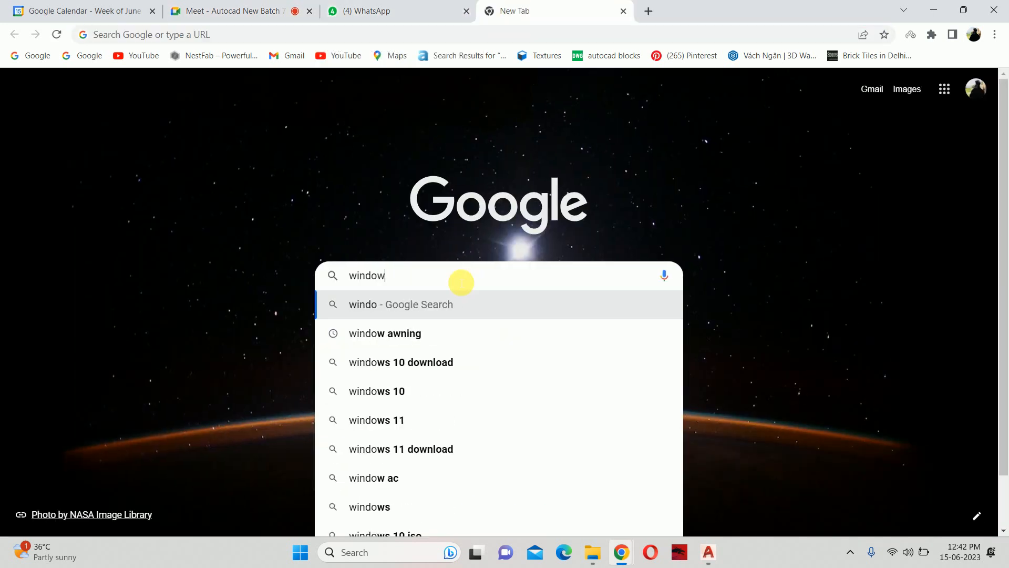
text(blinds)
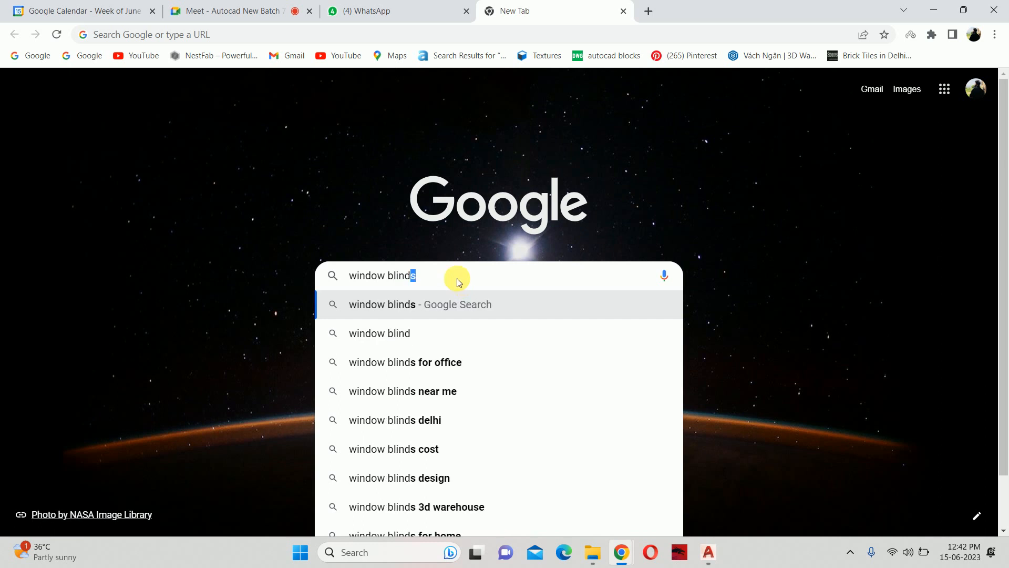
key(Return)
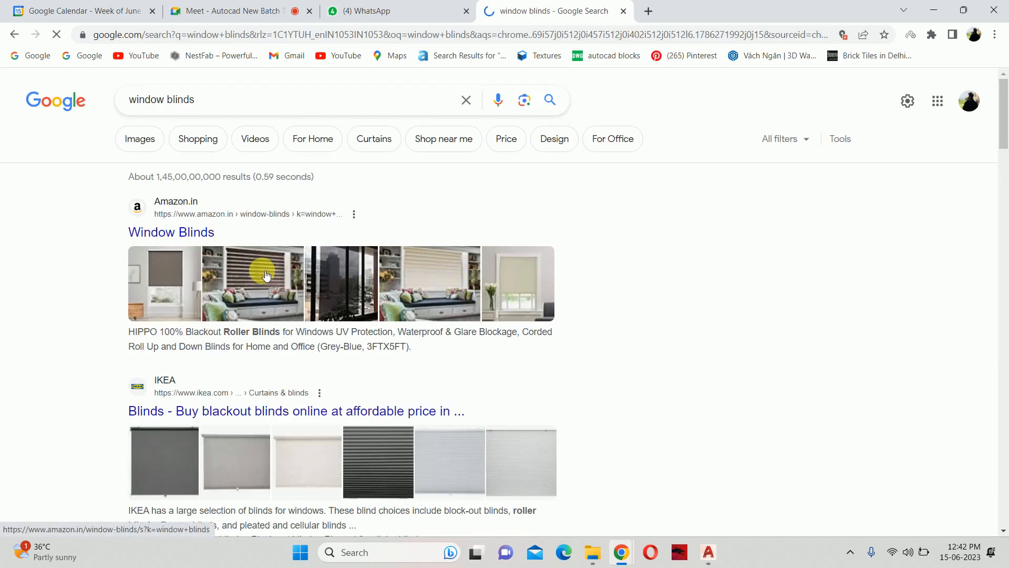
Step: View the Amazon.in window blinds listing from the search results, and return to the results page
click(262, 271)
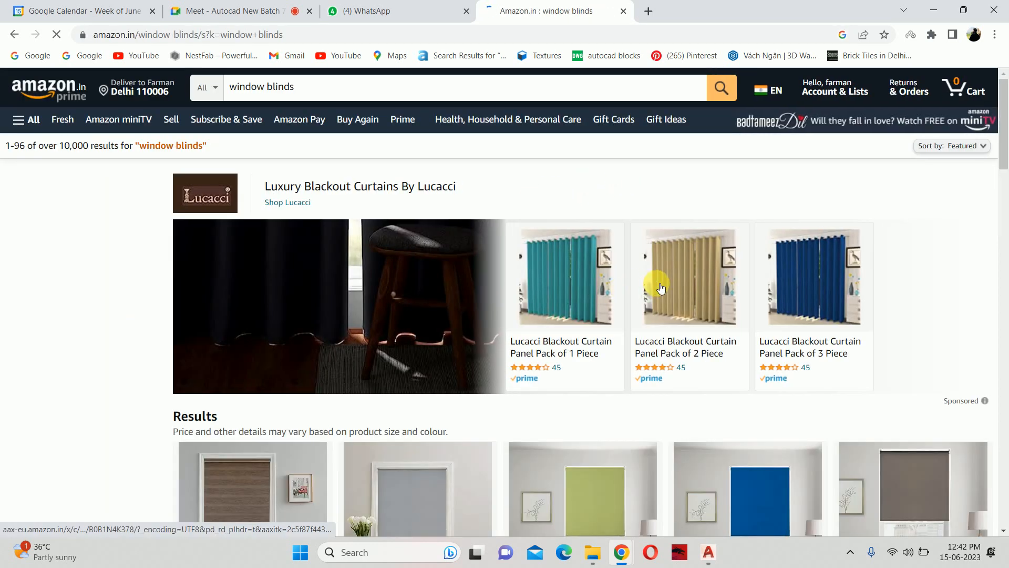
scroll(594, 309, down, 1)
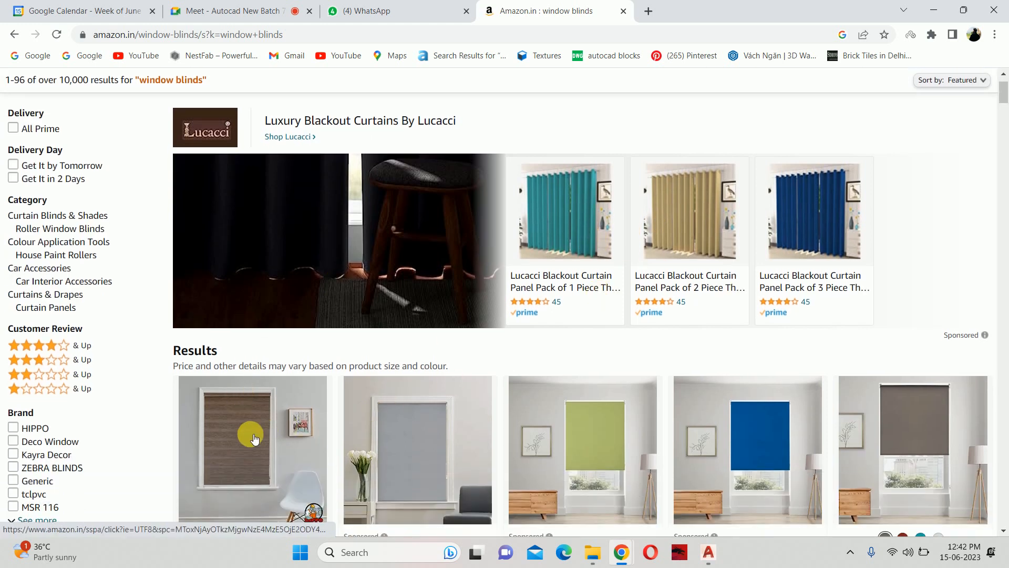
click(14, 35)
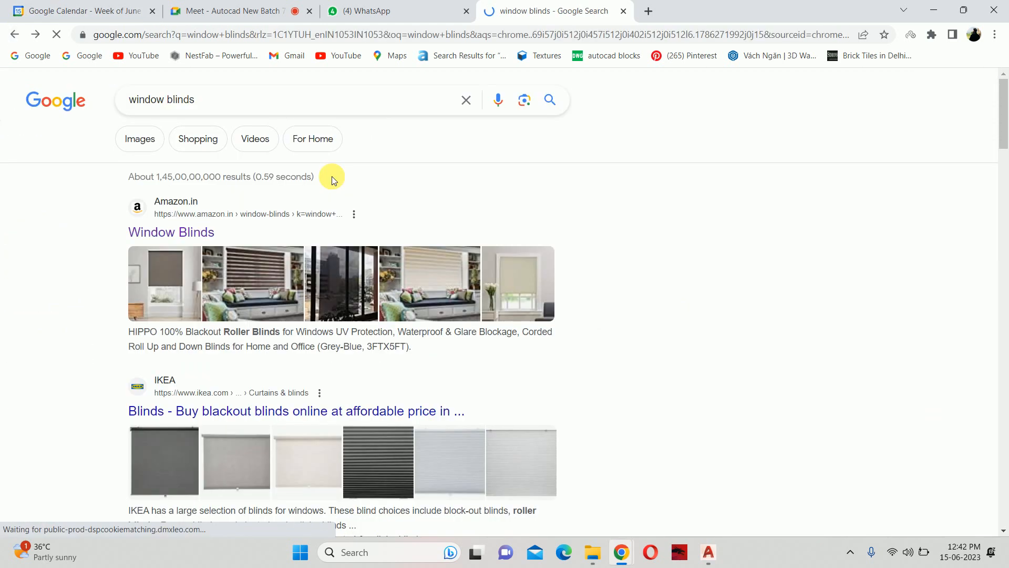
scroll(435, 315, down, 2)
scroll(344, 289, up, 2)
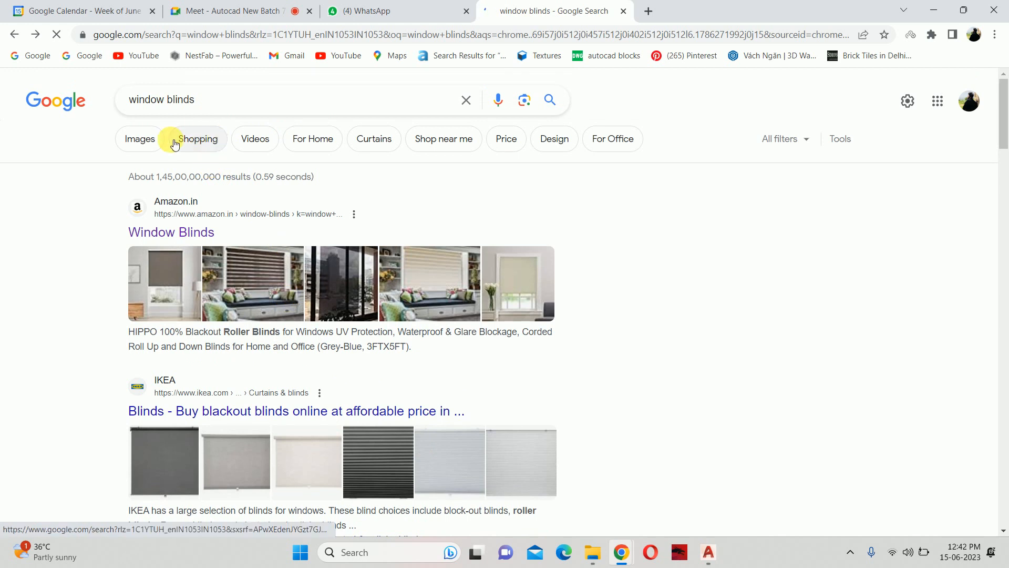
Step: Browse the image results for window blinds and preview the Beautiful Homes picture of wooden blinds
click(146, 144)
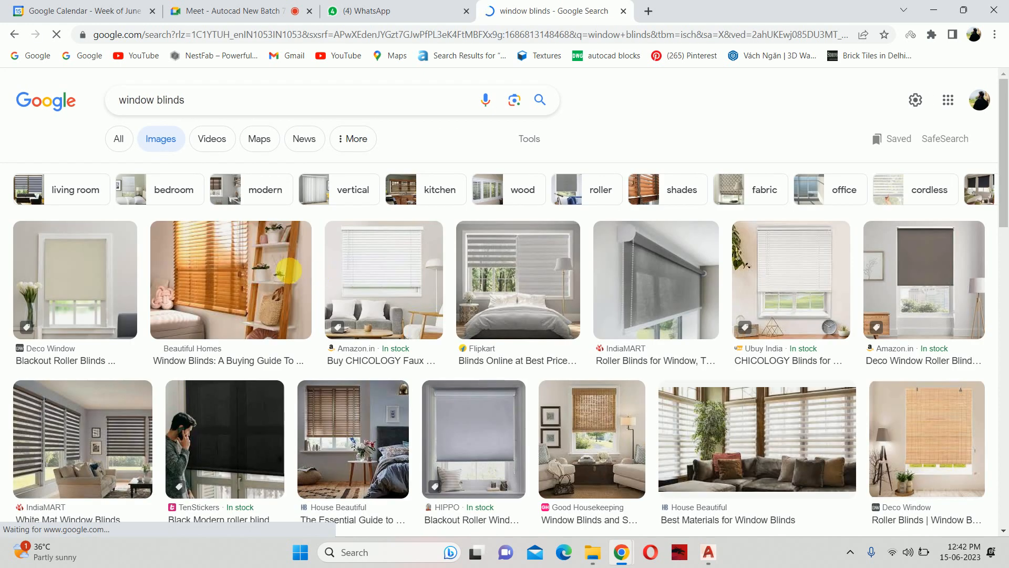
click(198, 263)
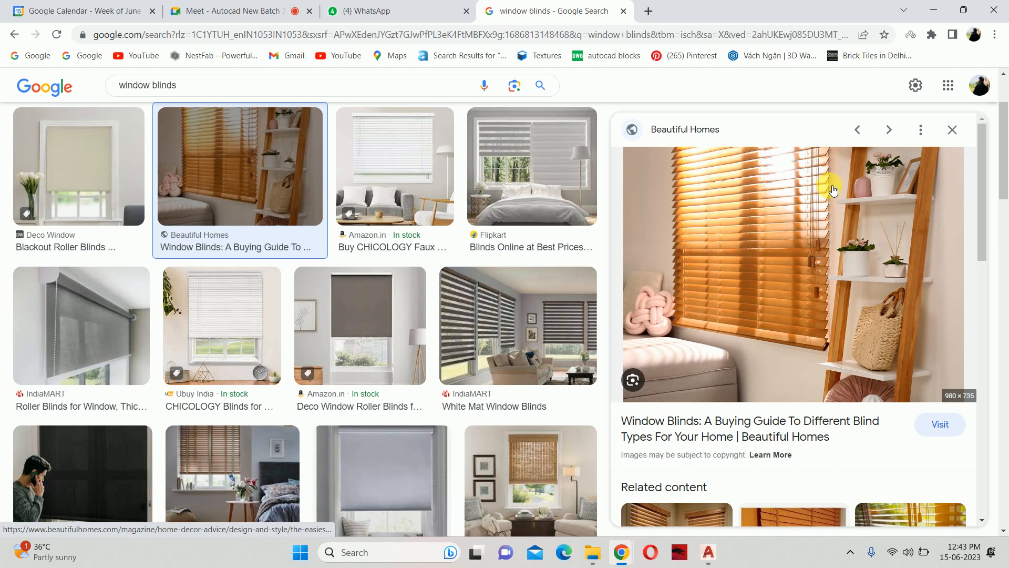
key(Escape)
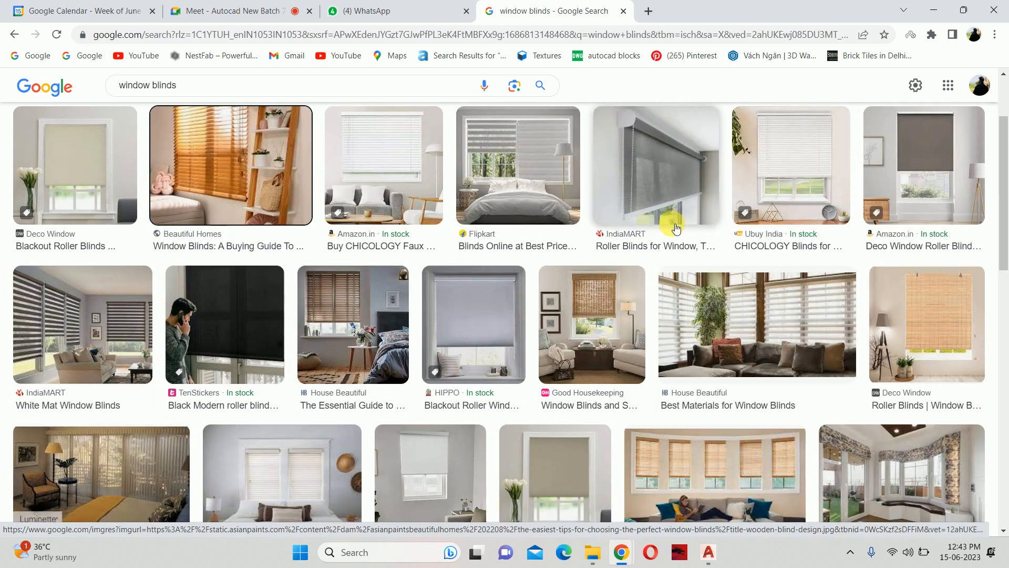
scroll(675, 226, down, 4)
scroll(676, 228, up, 3)
scroll(677, 227, up, 3)
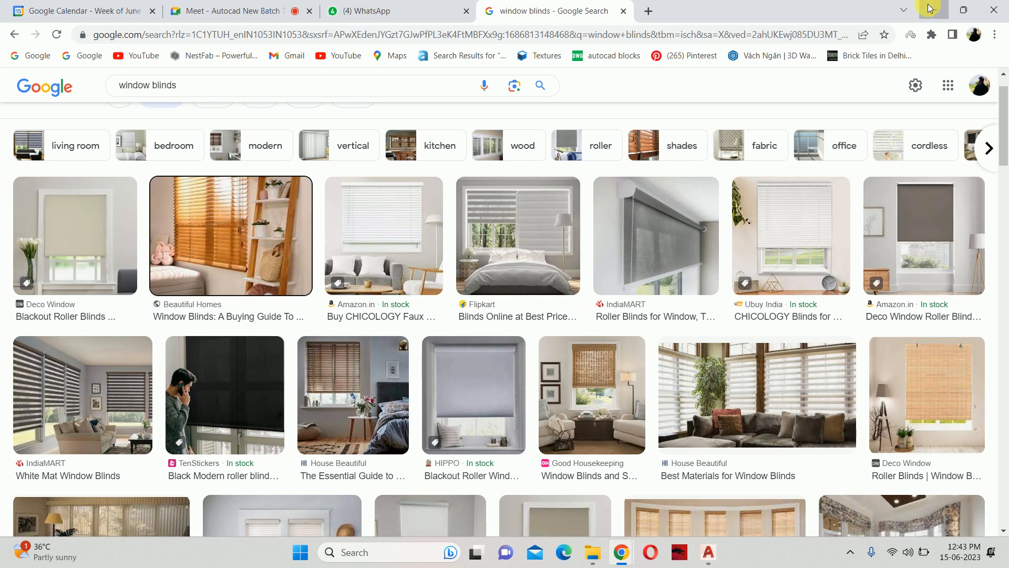
Step: Switch back to the bedroom plan in AutoCAD and examine the TV unit along the wall facing the bed
click(933, 10)
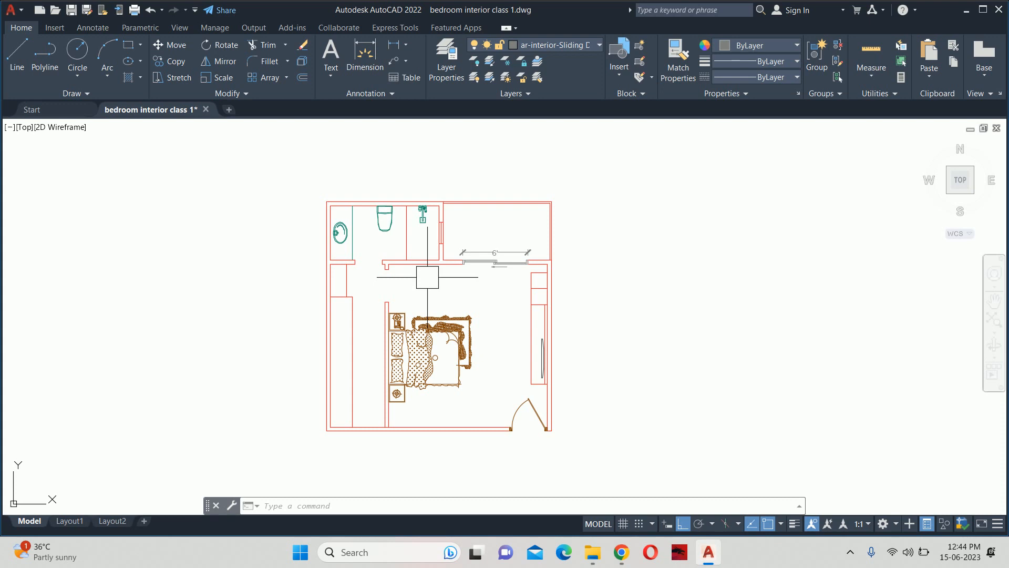
key(Escape)
key(Escape)
key(Escape)
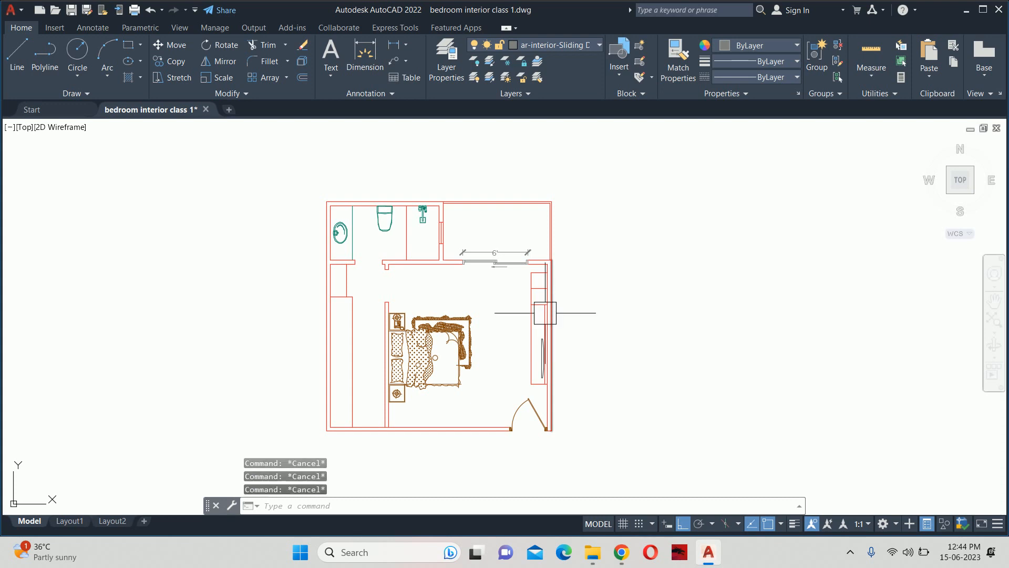
scroll(544, 312, up, 2)
scroll(520, 345, up, 2)
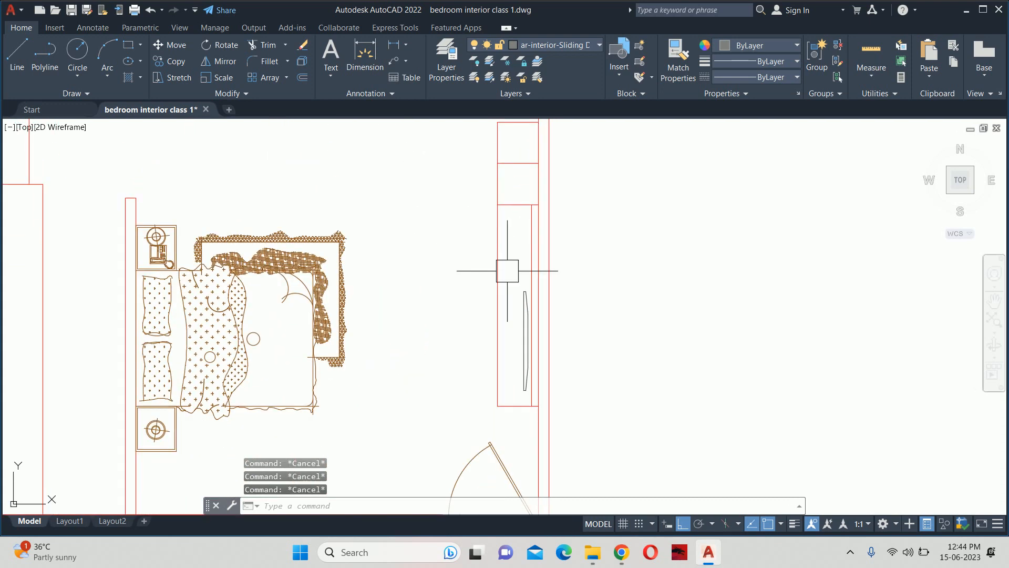
scroll(484, 270, down, 4)
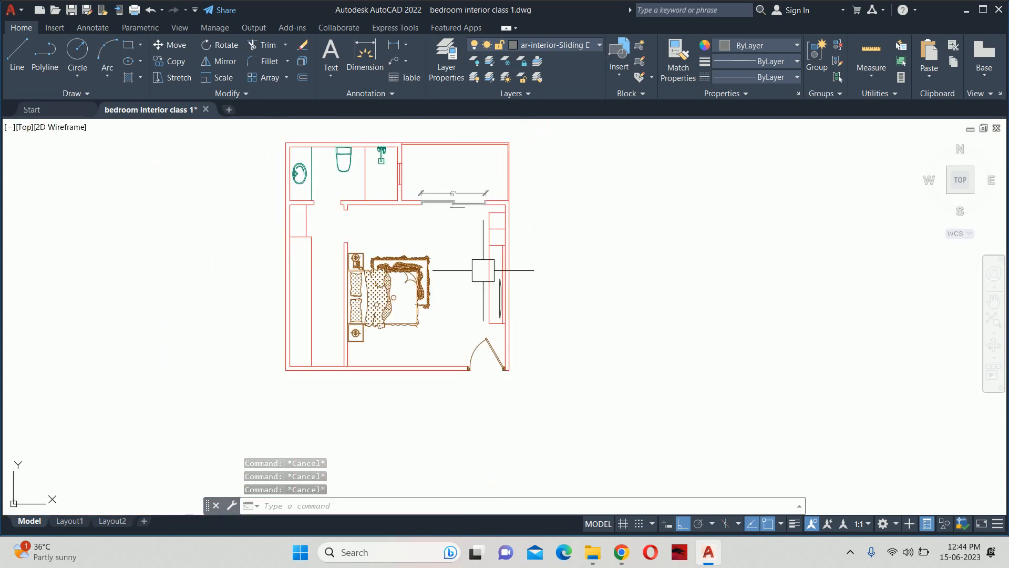
scroll(483, 270, up, 2)
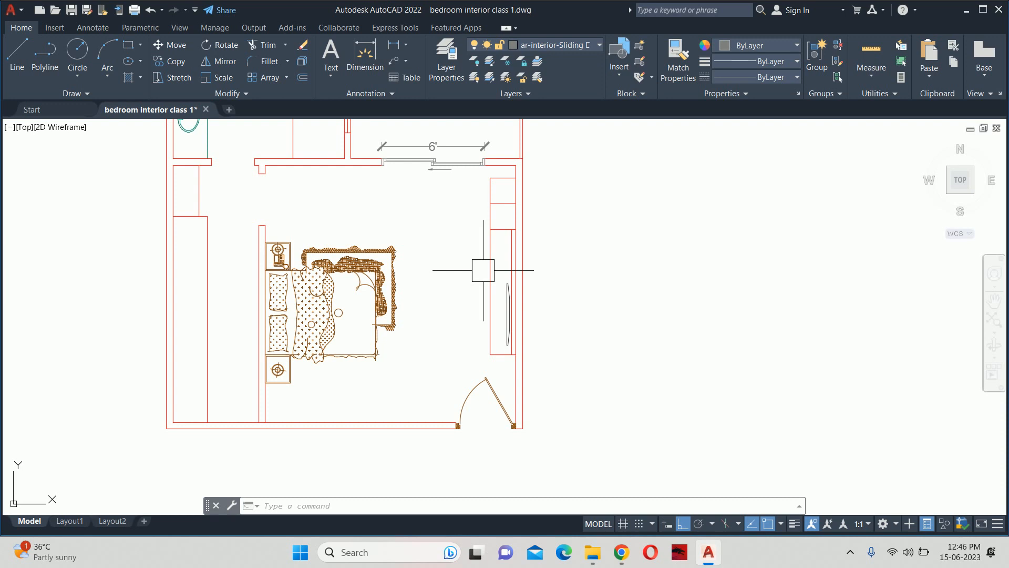
key(Escape)
key(Escape)
key(Escape)
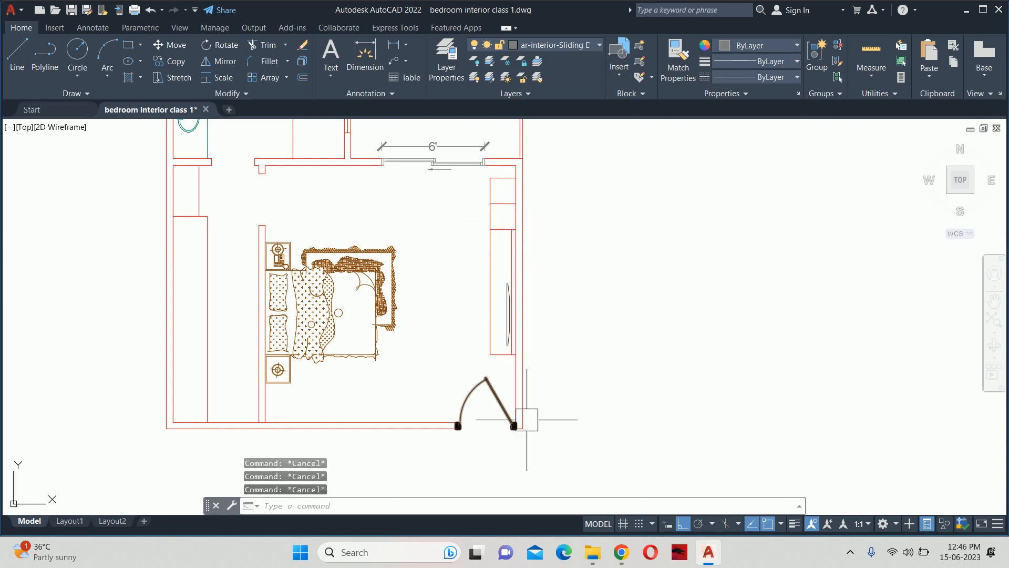
Step: View the "BODES Studio on Behance" TV wall image from the Downloads folder and return to the AutoCAD drawing
click(592, 552)
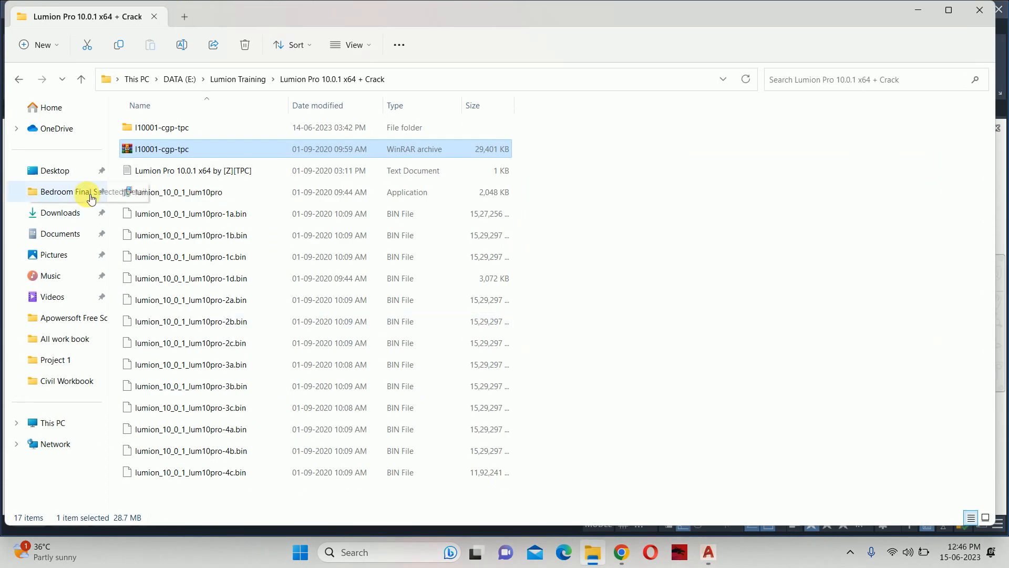
click(69, 192)
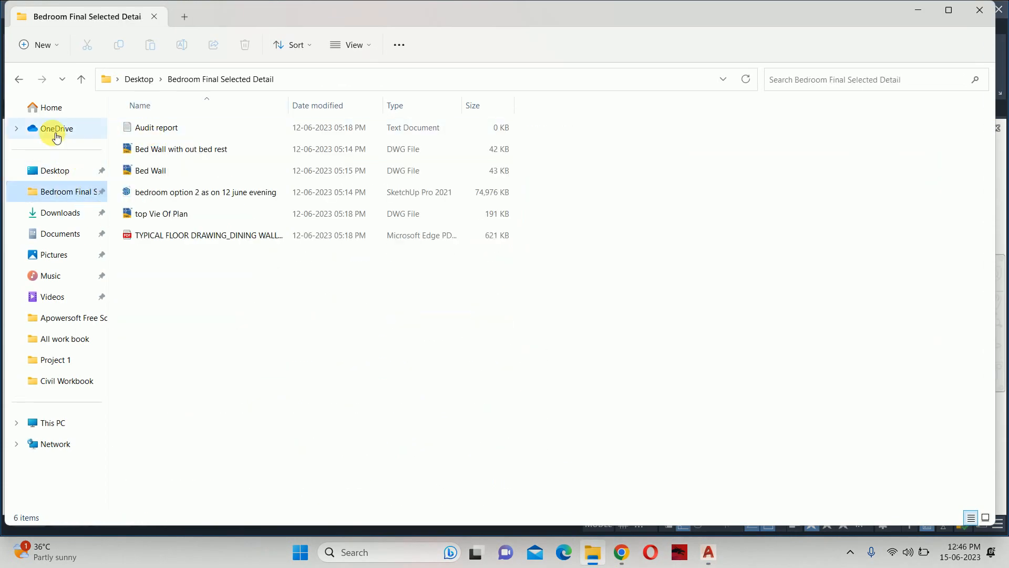
click(68, 220)
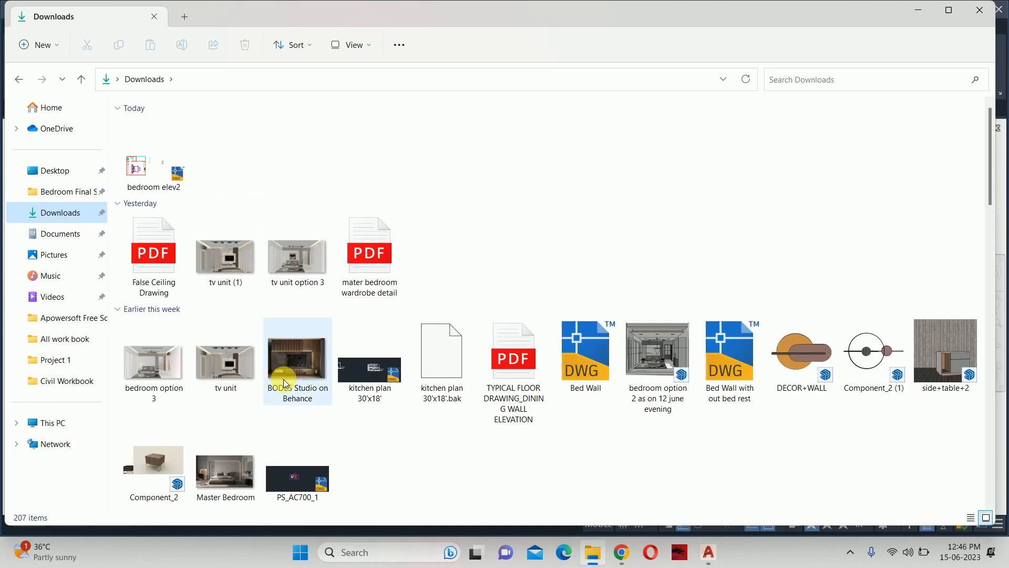
double_click(283, 383)
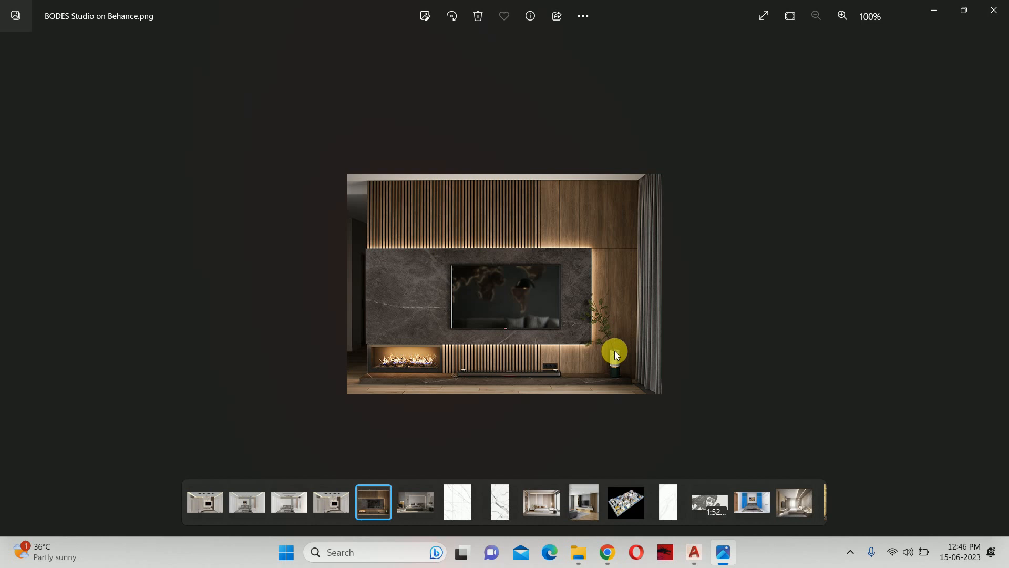
click(934, 10)
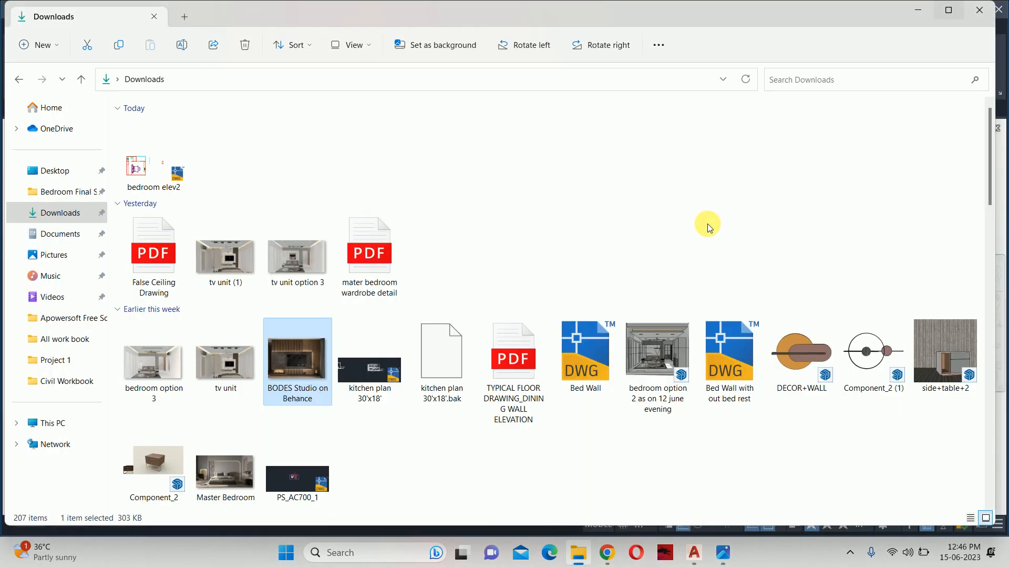
click(919, 10)
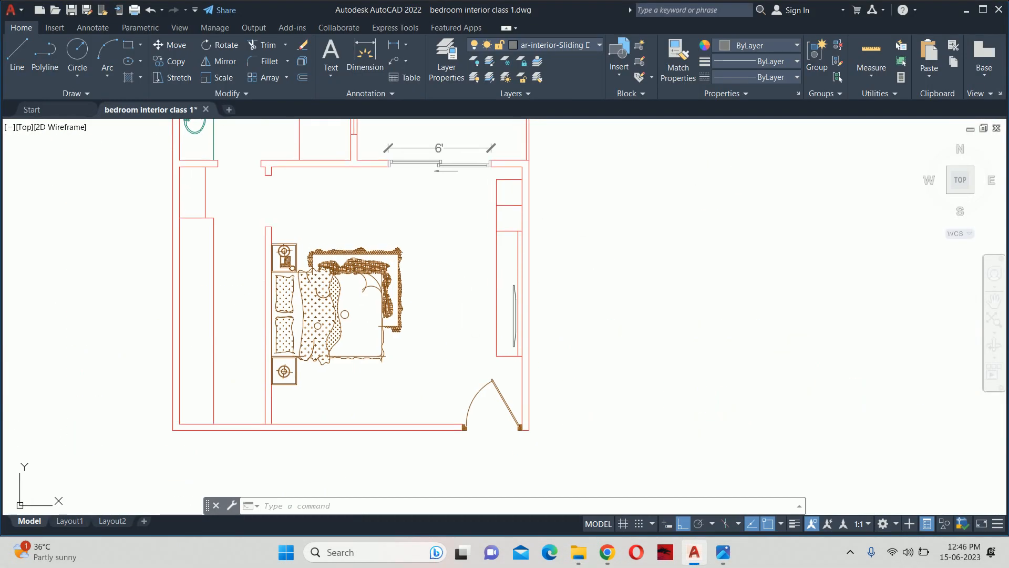
middle_drag(472, 284, 500, 294)
key(Escape)
key(Escape)
key(Escape)
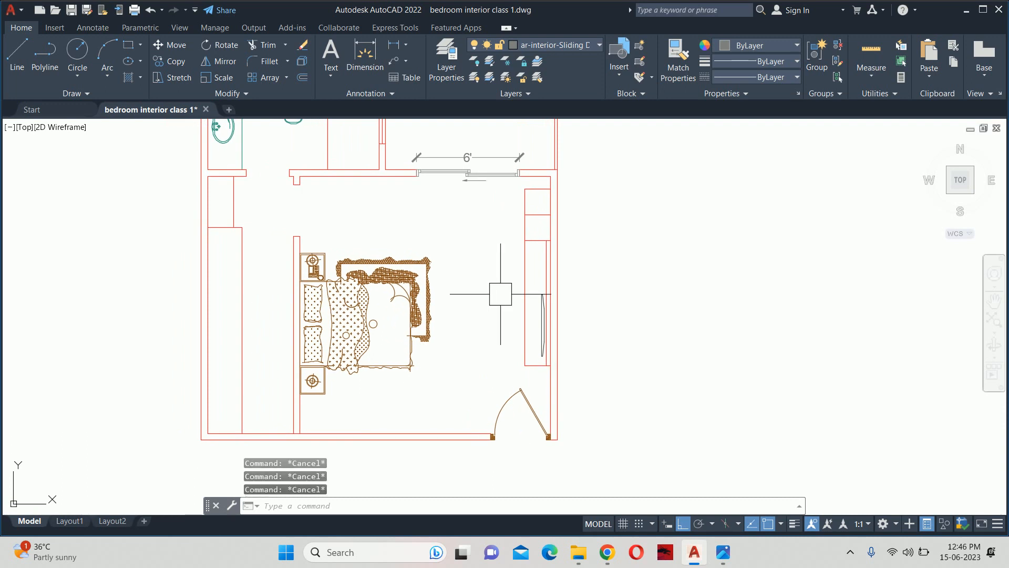
text(c)
key(Return)
scroll(502, 297, up, 4)
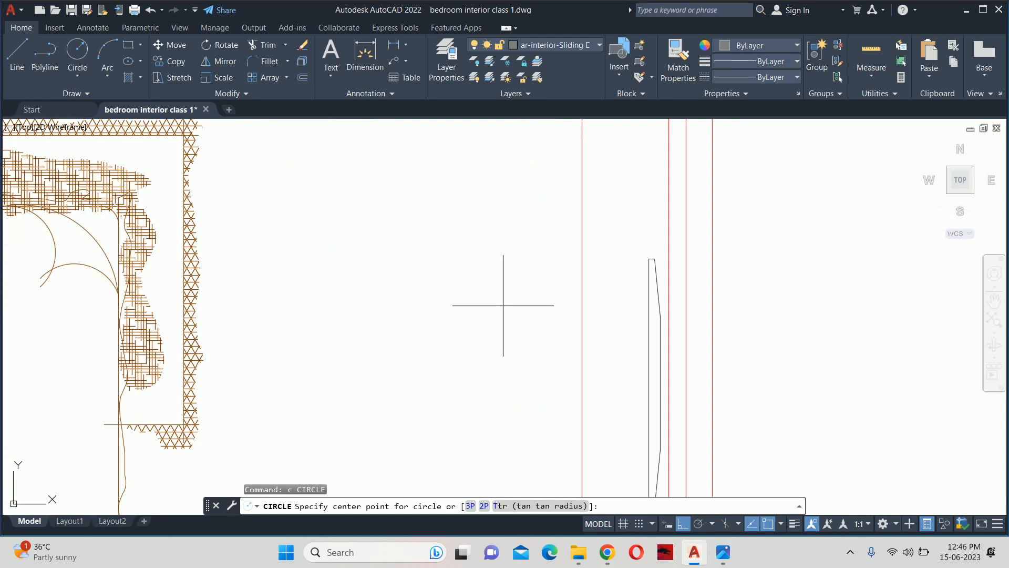
scroll(506, 305, down, 1)
click(504, 299)
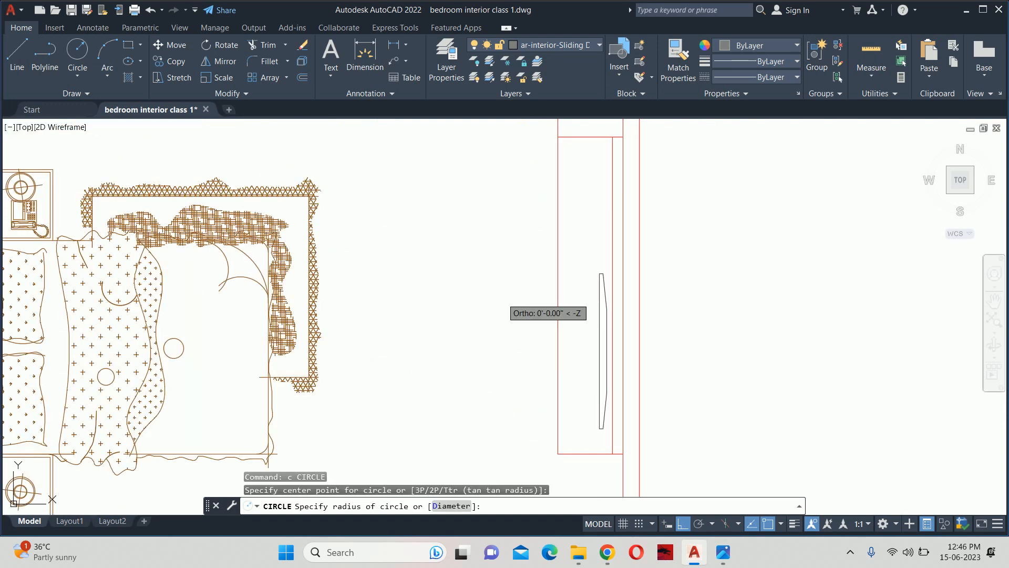
key(Escape)
key(Escape)
key(Escape)
Step: Draw a circle with a 5" diameter in the open floor area between the bed and the TV unit
text(c)
key(Return)
click(491, 318)
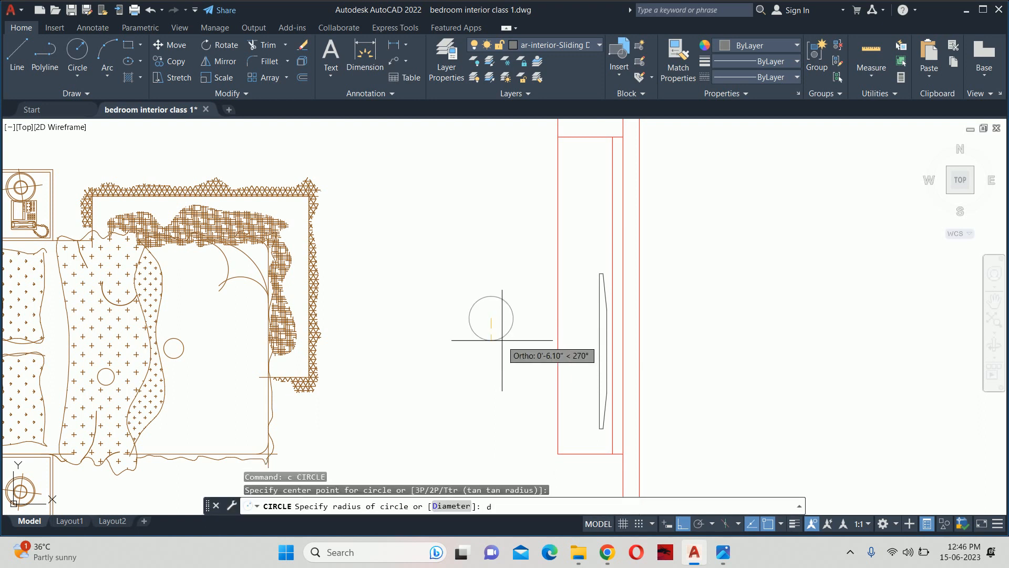
text(d)
key(Return)
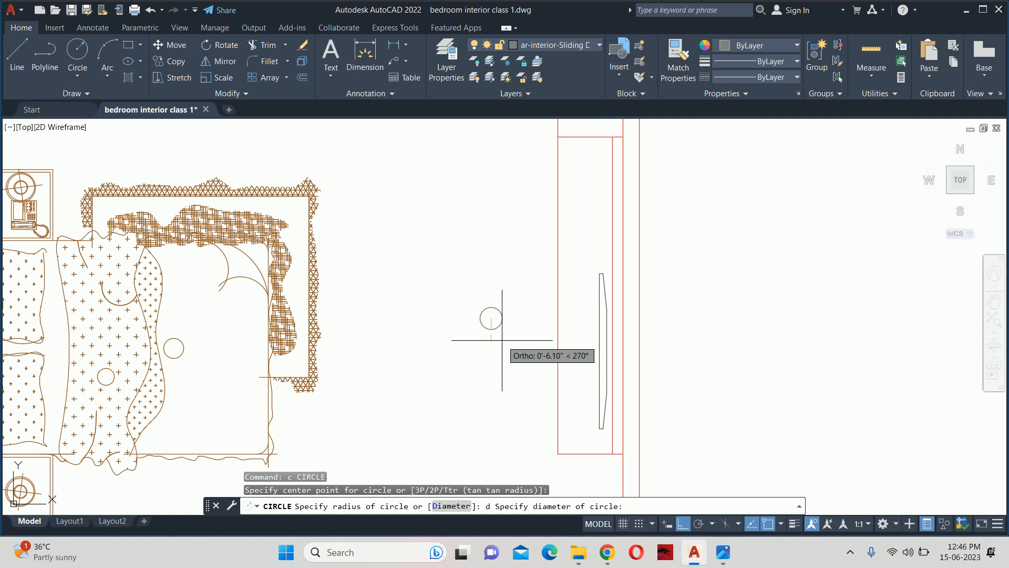
text(5)
key(Return)
key(Escape)
key(Escape)
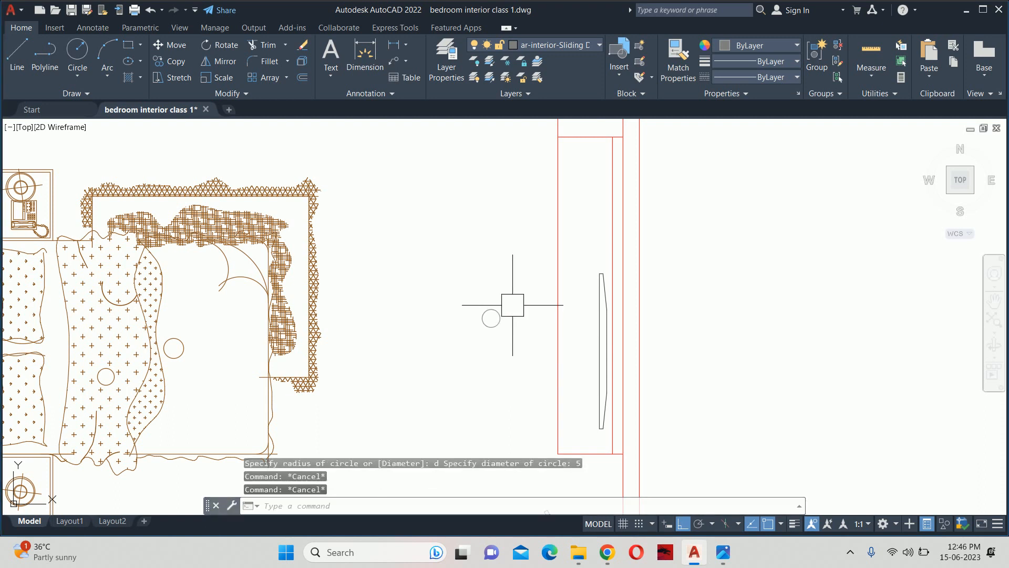
Step: Set the diameter of the small circle between the bed and the TV unit to 6"
scroll(515, 305, up, 2)
click(495, 323)
click(667, 257)
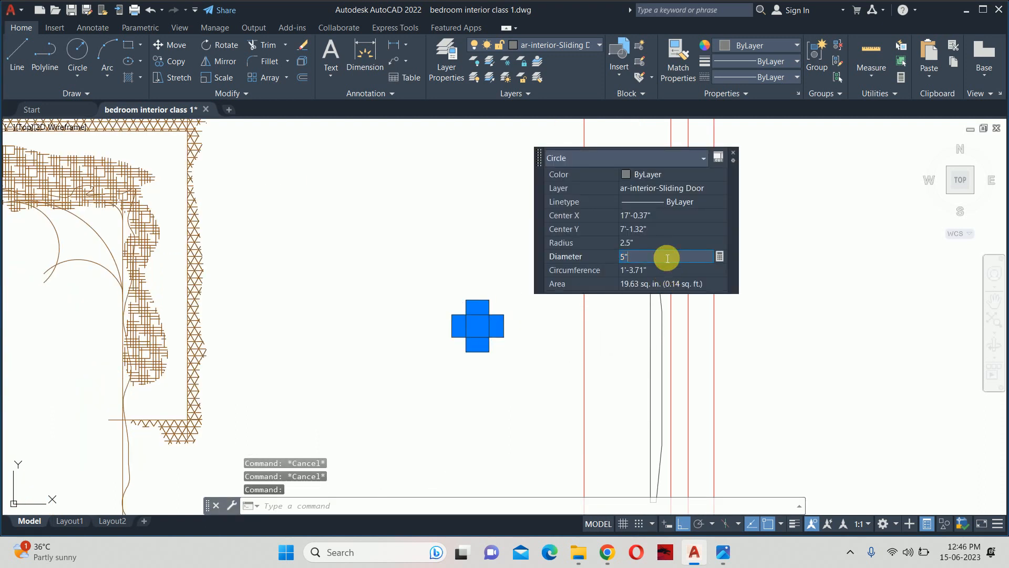
text(6)
key(Tab)
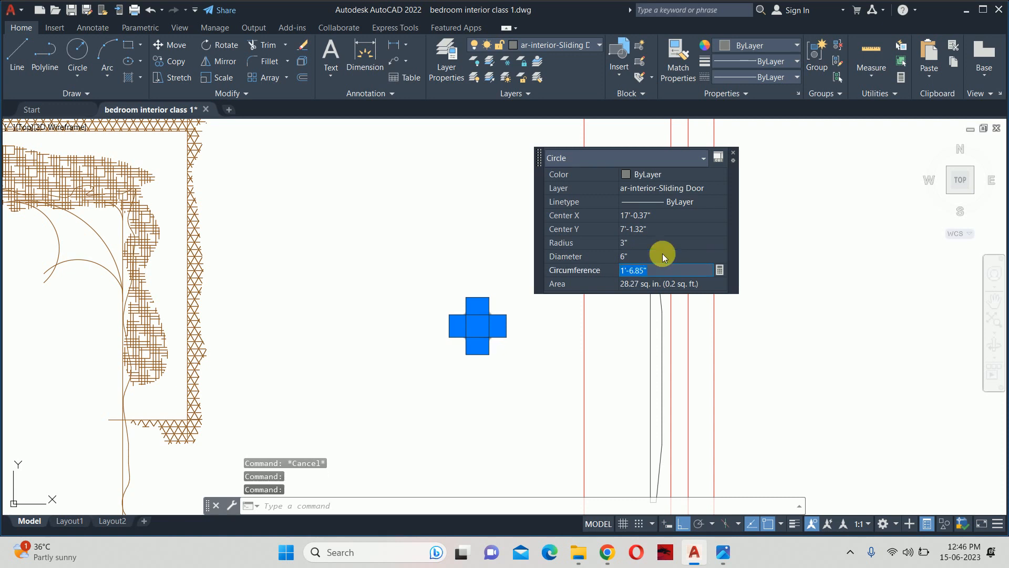
key(Escape)
Step: Draw a 2.5" horizontal line outward from the circle's quadrant facing the TV unit
text(l)
key(Return)
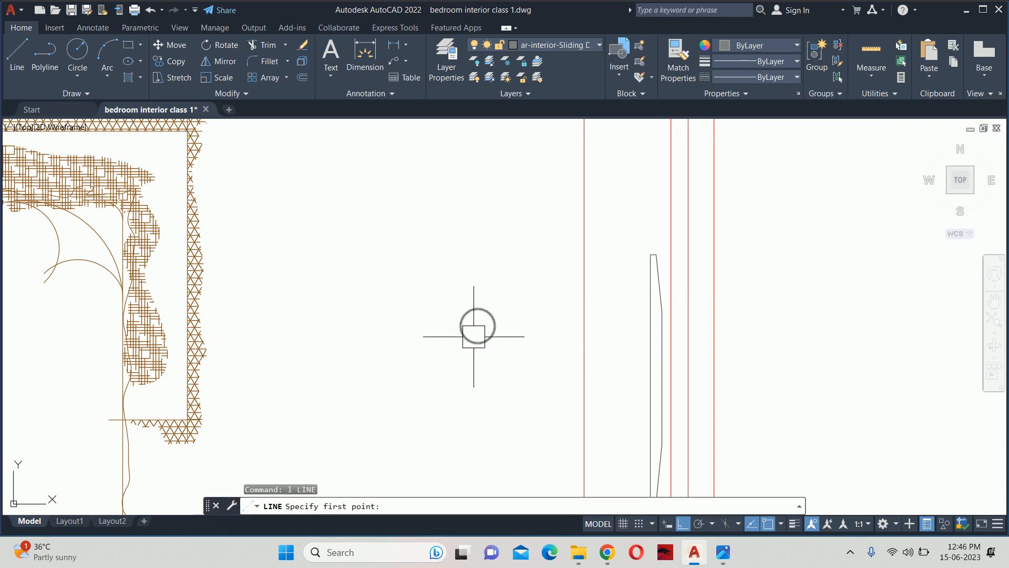
scroll(478, 326, up, 3)
click(497, 329)
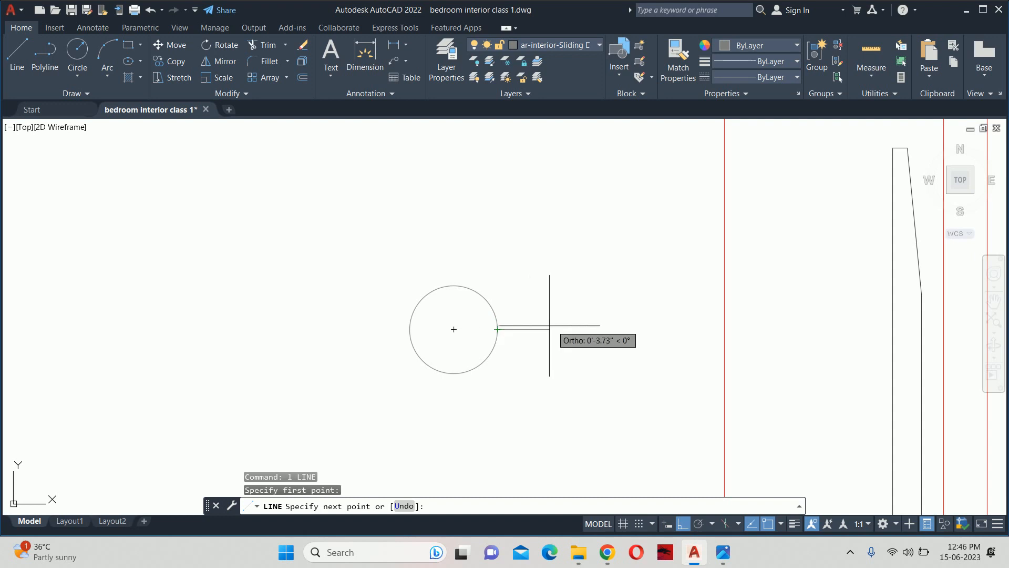
text(2.5)
key(Return)
key(Escape)
key(Escape)
Step: Draw a 2.5" vertical line up from the circle's upper quadrant and connect its end to the horizontal line's outer end
key(Return)
click(454, 287)
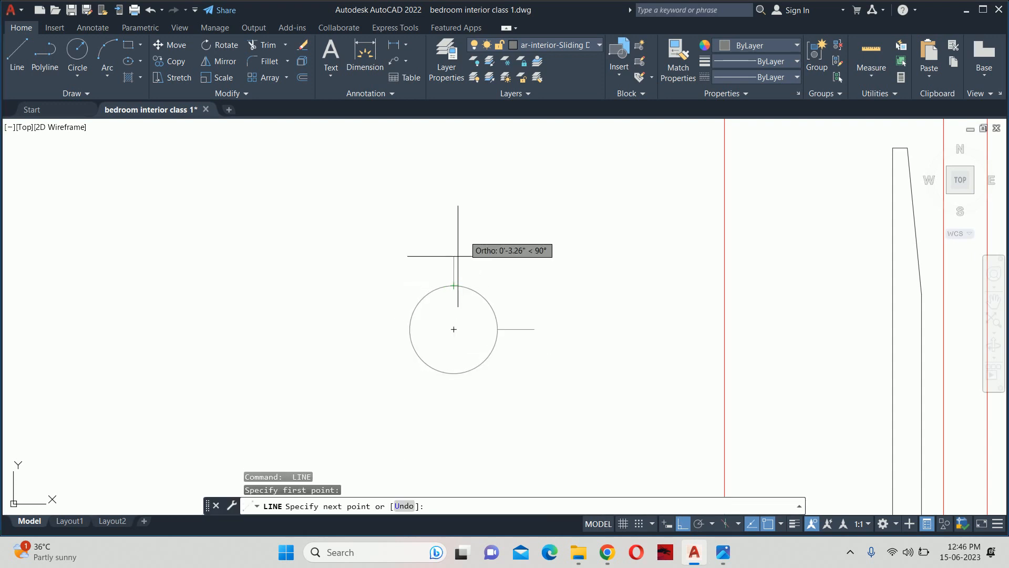
text(2.4)
key(BackSpace)
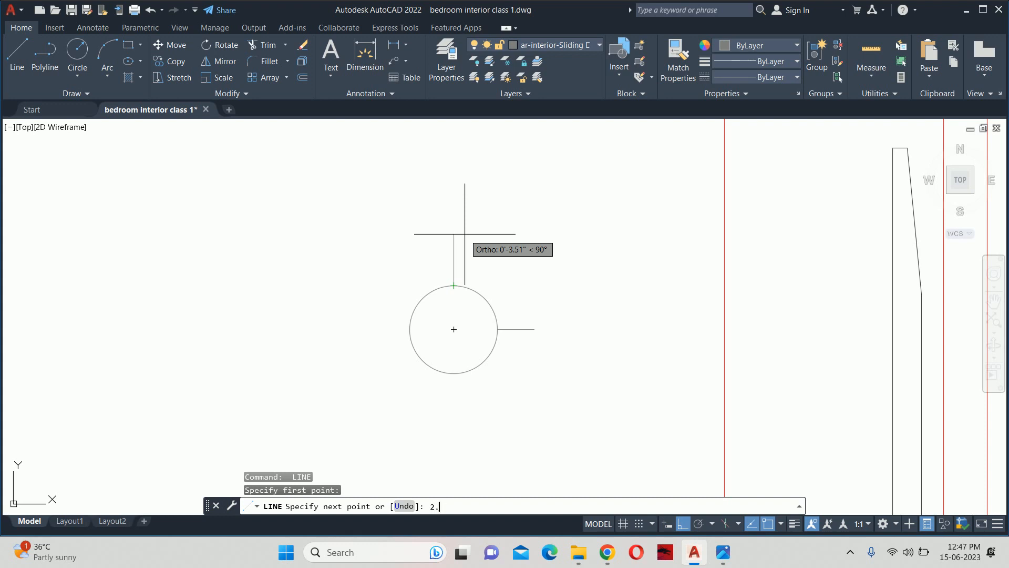
text(5)
key(Return)
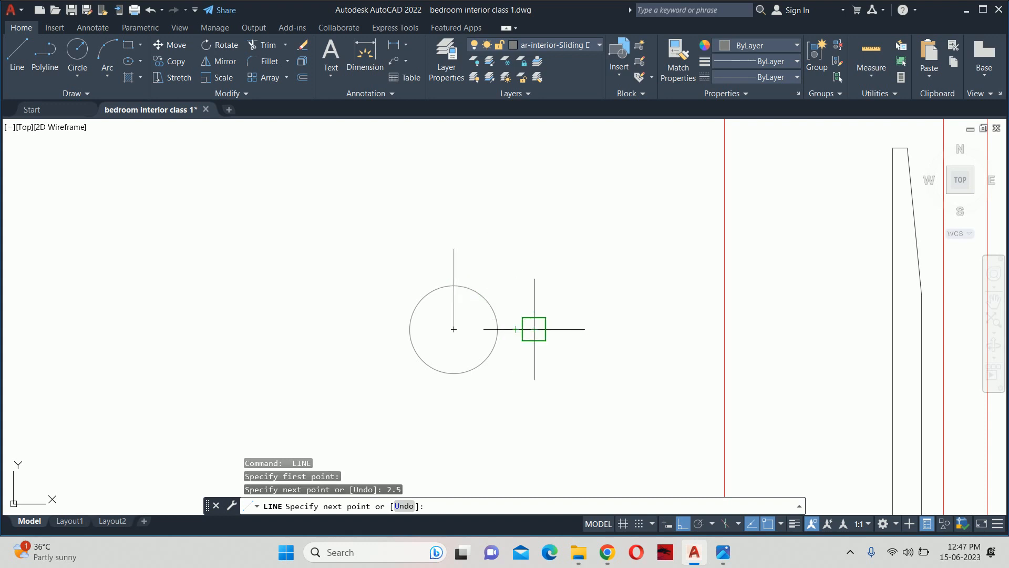
click(534, 329)
key(Escape)
key(Escape)
key(Escape)
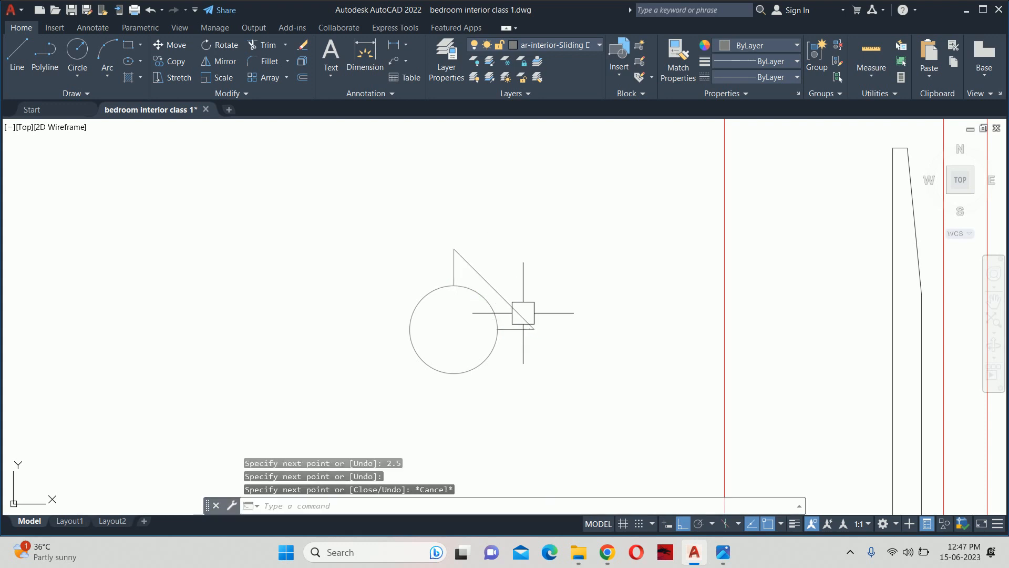
Step: Stretch the upper corner of the vertical and slanted lines 1" down toward the circle
scroll(451, 255, up, 2)
text(s)
key(Return)
click(465, 210)
click(433, 246)
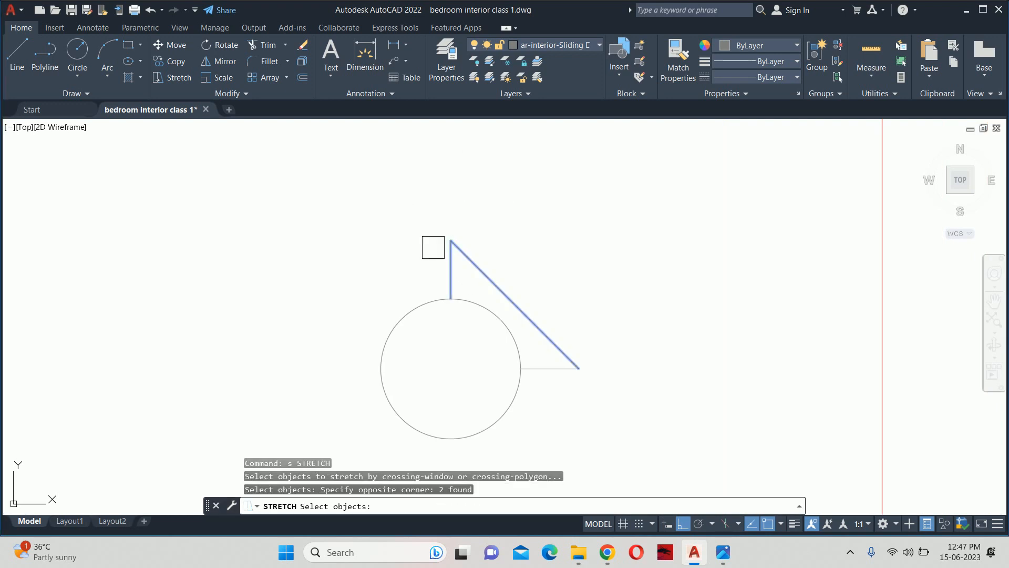
key(Return)
click(414, 241)
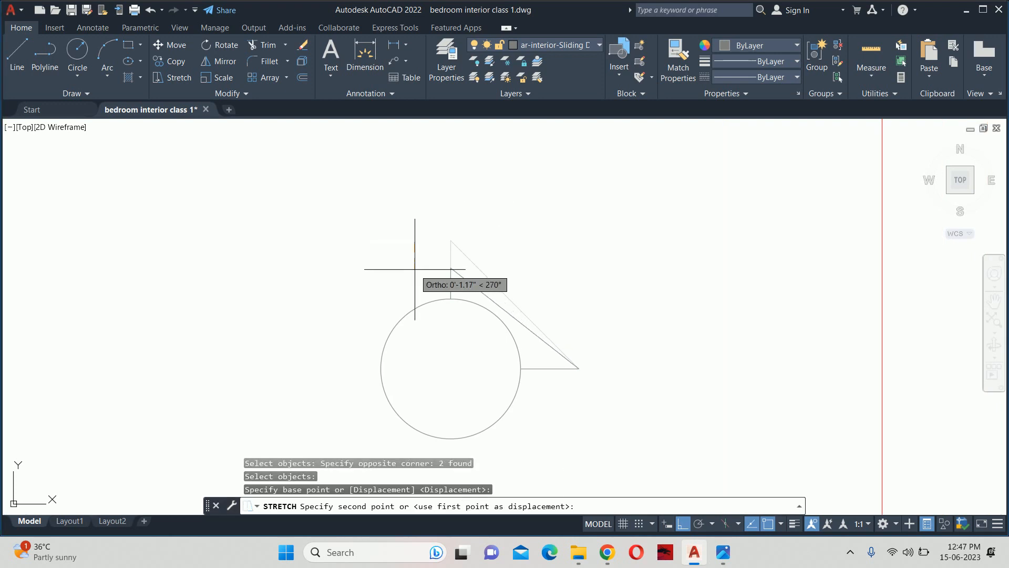
text(1)
key(Return)
key(Escape)
key(Escape)
scroll(539, 258, down, 2)
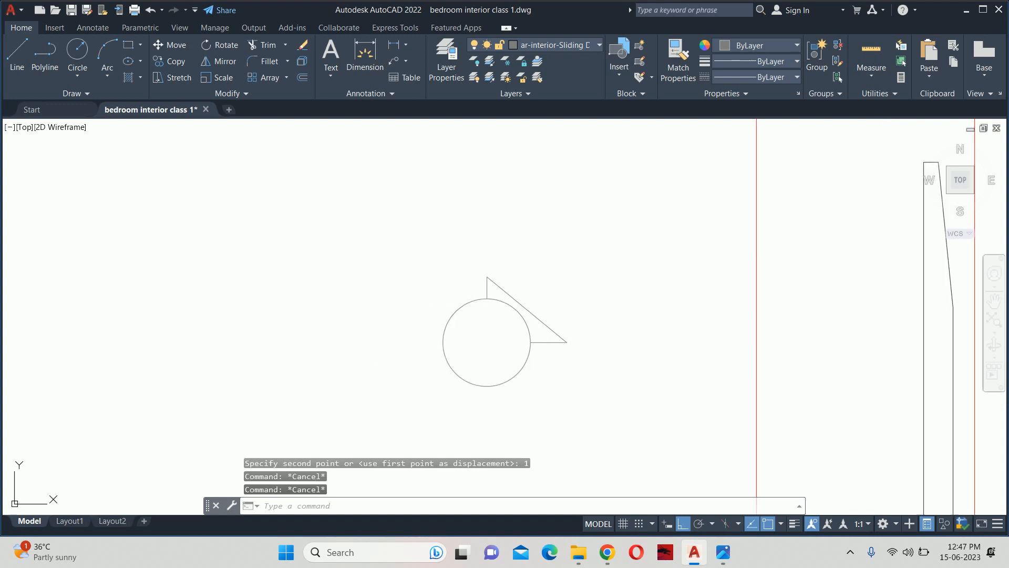
text(mi)
key(Return)
click(557, 241)
click(457, 282)
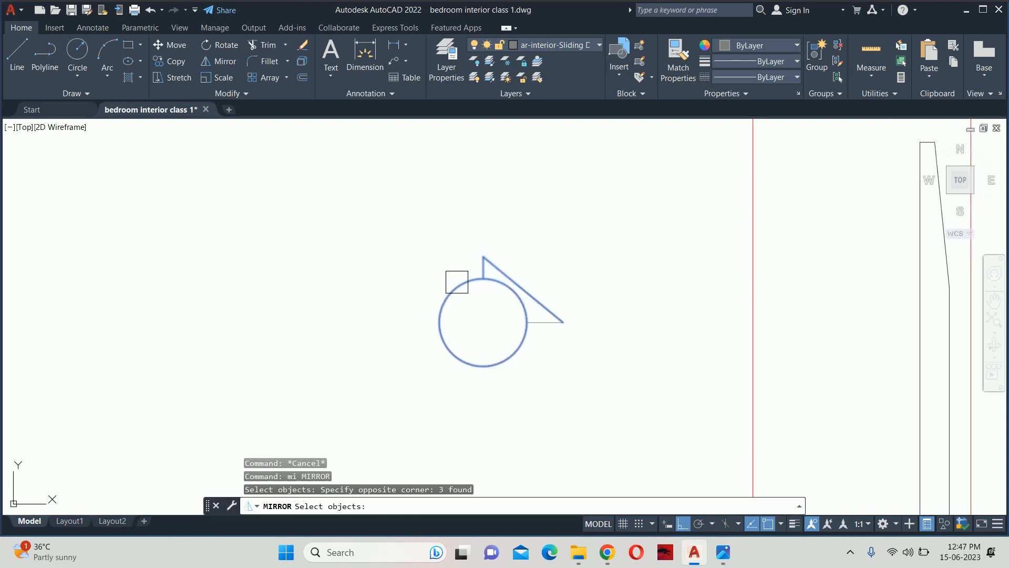
key(Escape)
Step: Mirror the short vertical line and slanted line about the symbol's horizontal line, keeping the originals
key(Return)
click(511, 232)
click(462, 263)
key(Return)
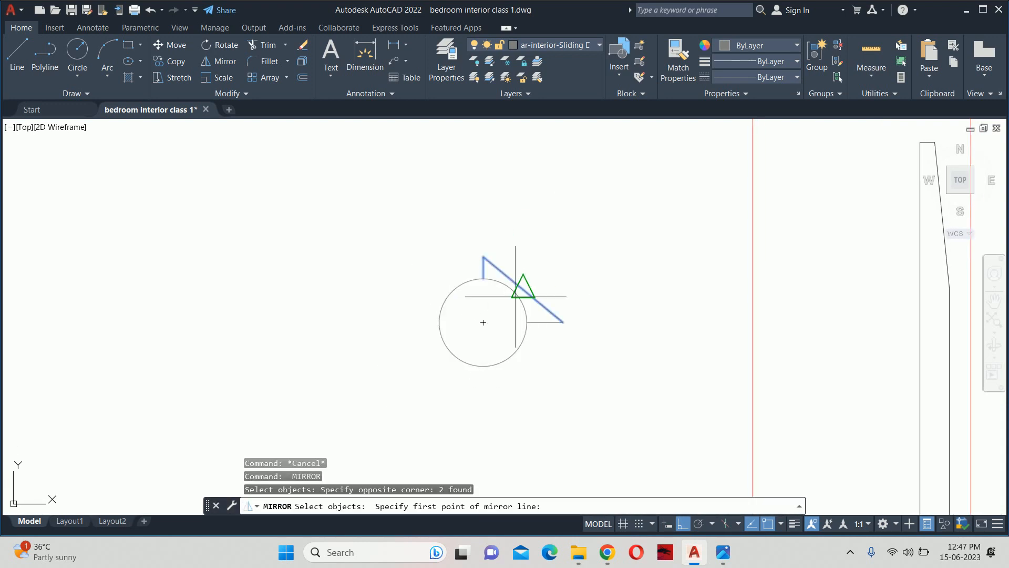
click(563, 322)
click(598, 323)
key(Return)
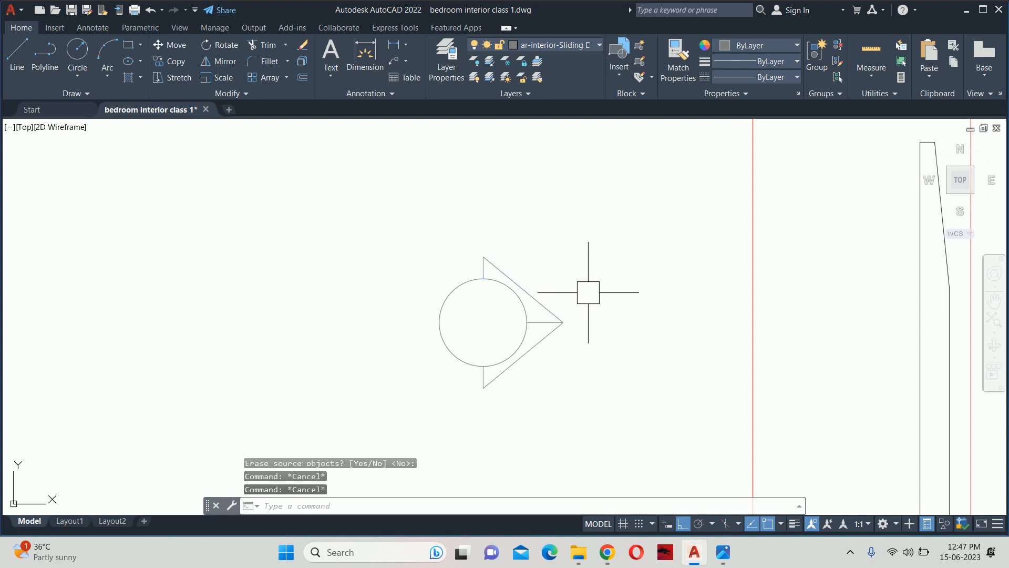
Step: Stretch the symbol's pointed tip 1" horizontally toward the circle
text(s)
key(Return)
click(593, 265)
click(552, 346)
key(Return)
click(552, 361)
text(1)
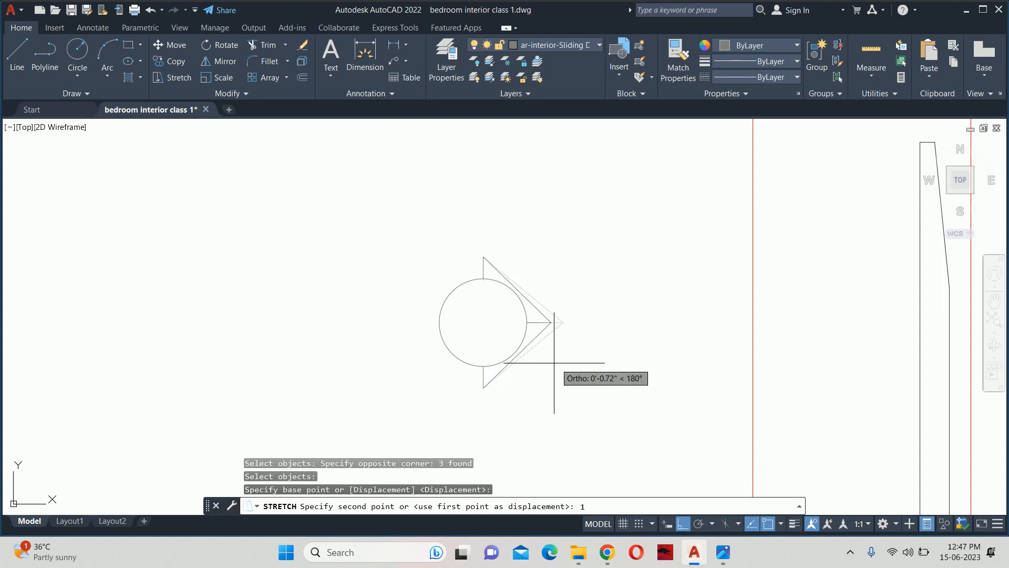
key(Return)
Step: Erase the short horizontal line between the circle and the pointed tip
scroll(543, 316, up, 6)
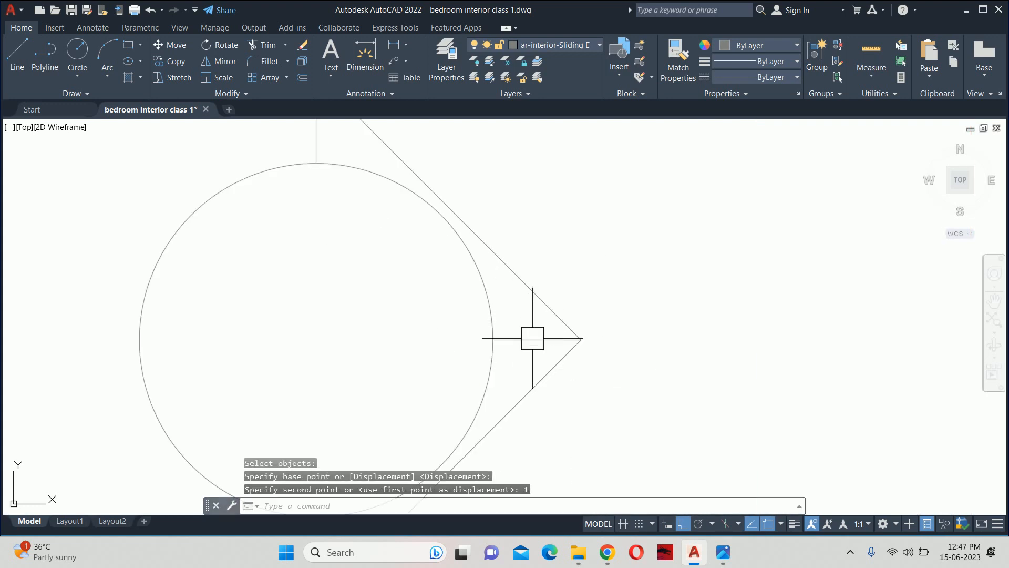
click(537, 340)
key(Delete)
scroll(522, 321, down, 5)
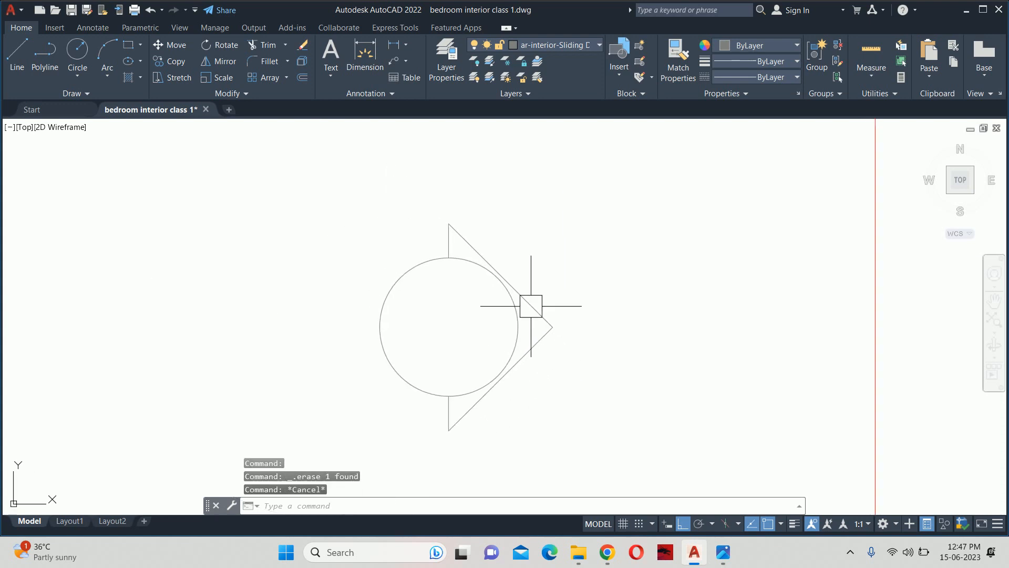
key(Escape)
Step: Fill the area between the circle and the arrow outline with a predefined SOLID hatch
text(h)
key(Return)
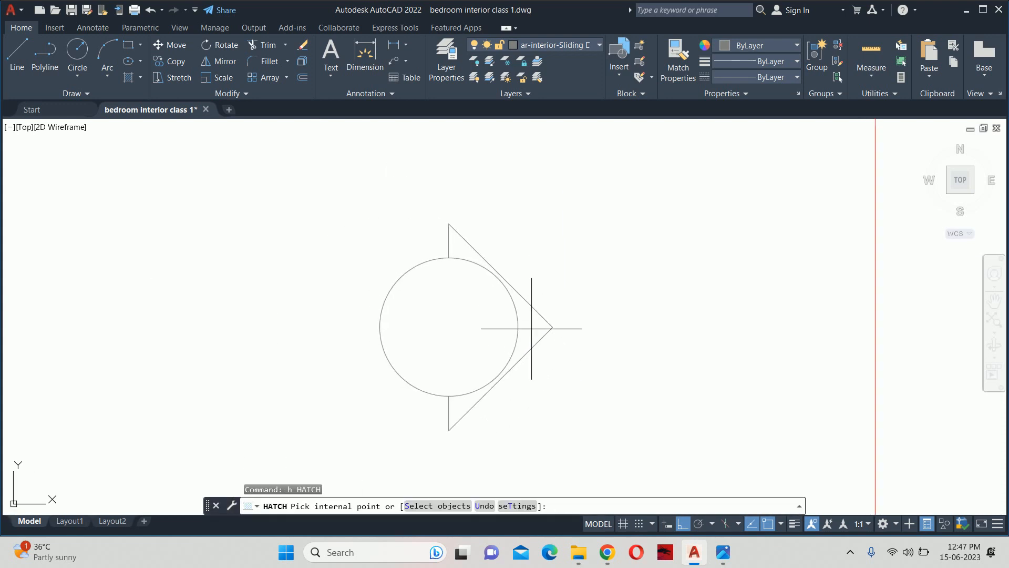
text(t)
key(Return)
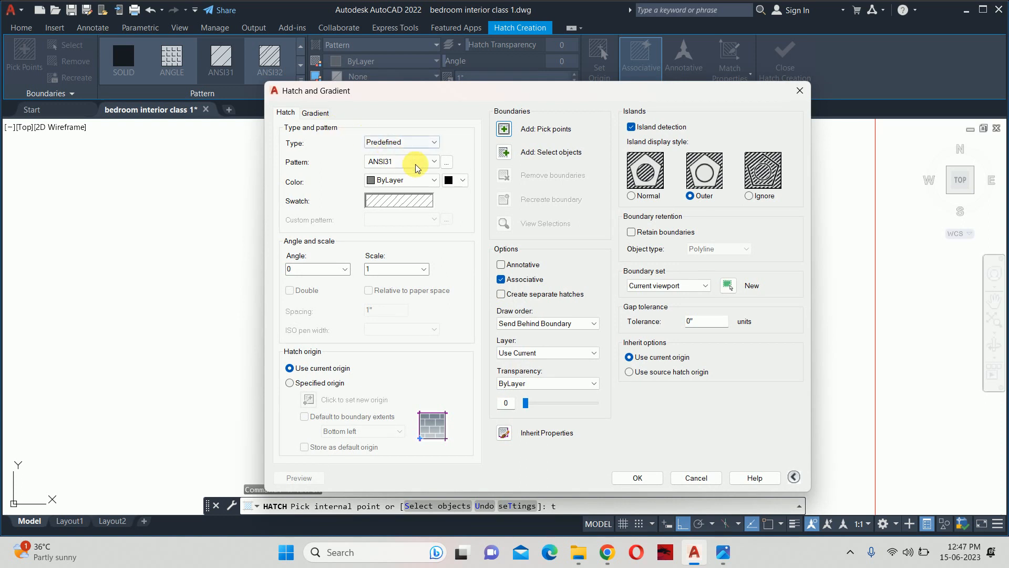
click(446, 162)
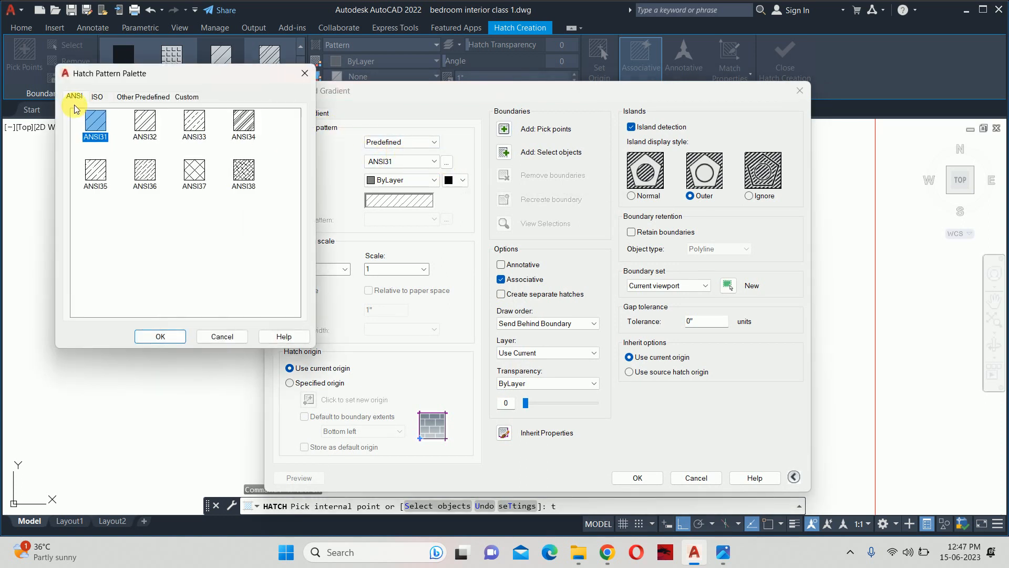
click(161, 98)
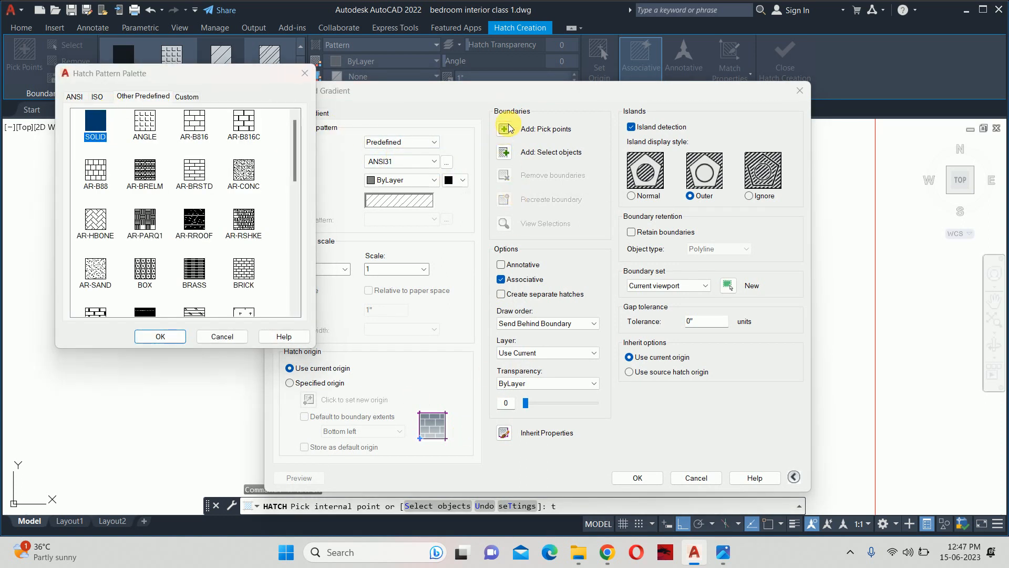
click(168, 337)
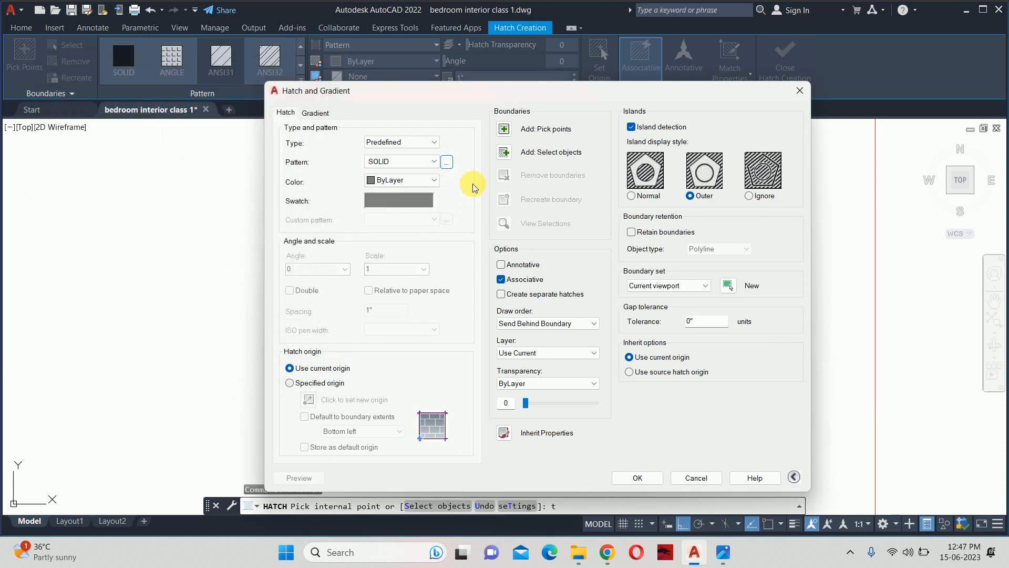
click(504, 129)
click(521, 324)
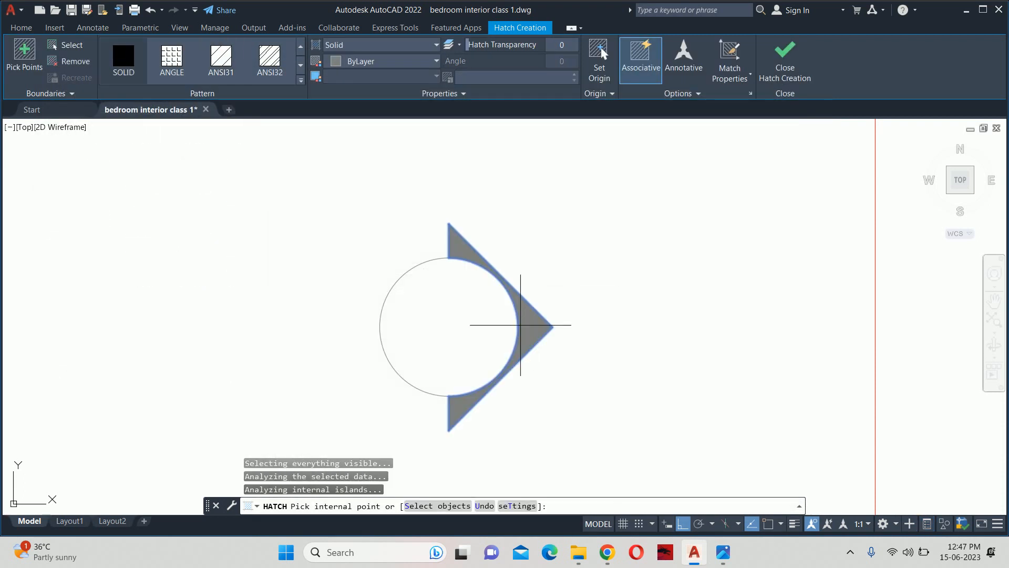
key(Return)
key(Escape)
key(Escape)
key(Escape)
middle_drag(526, 316, 616, 290)
text(t)
key(Return)
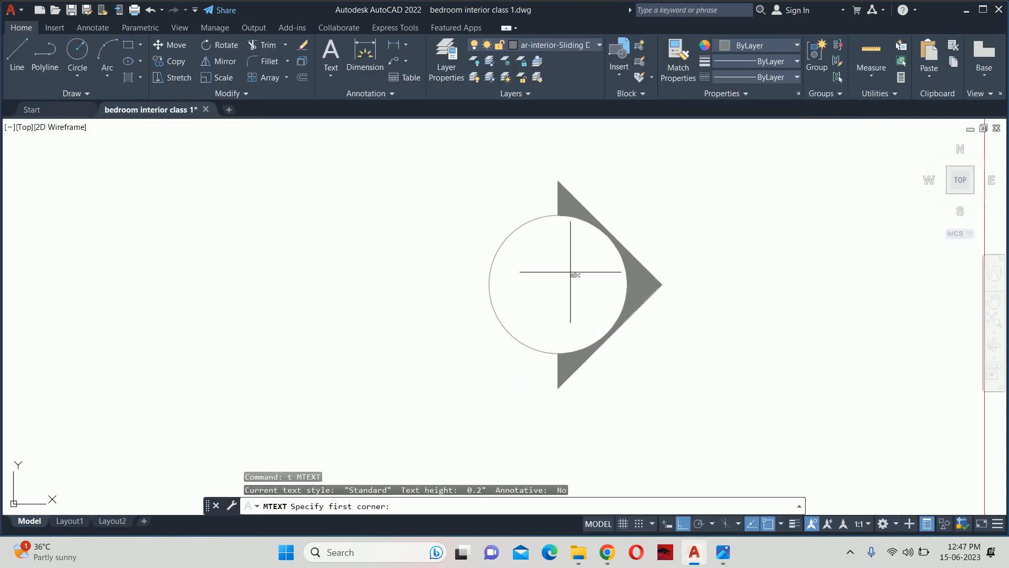
key(Escape)
key(Escape)
Step: Begin a block definition named "Elevation Catalog" and select the circle, arrow lines and hatch as its objects
text(b)
key(Return)
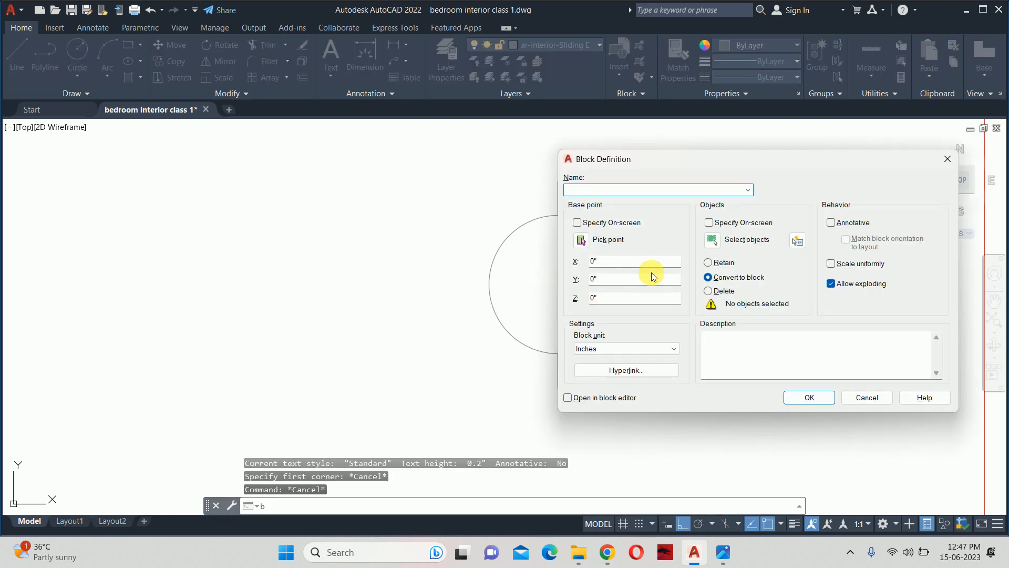
text(Elevation C)
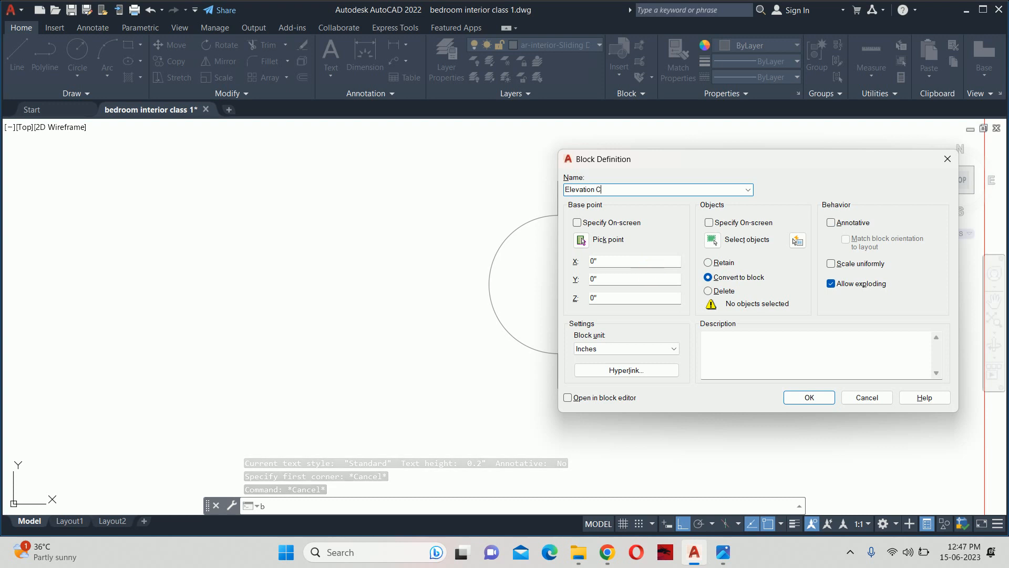
text(alalog)
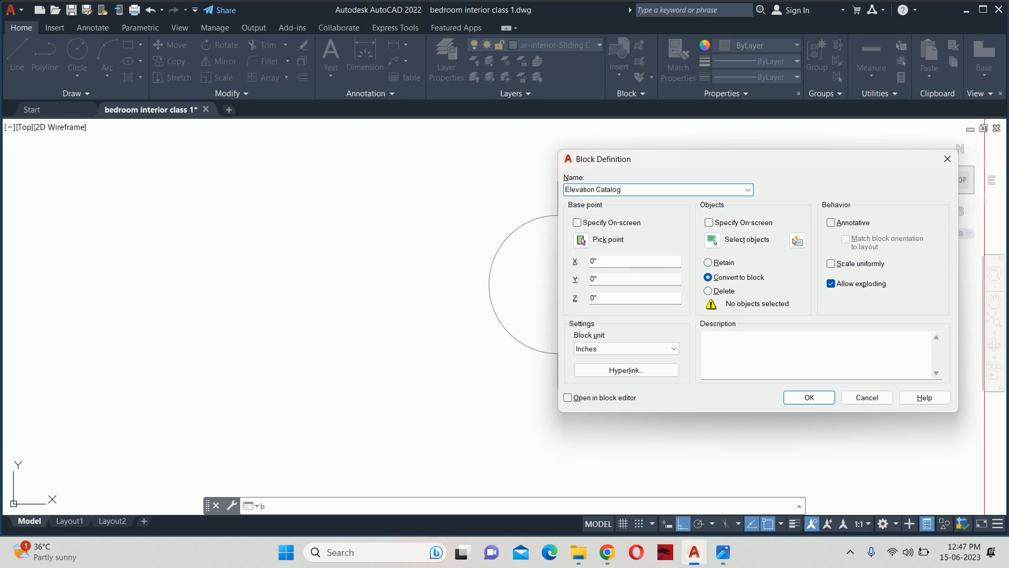
click(712, 240)
click(429, 194)
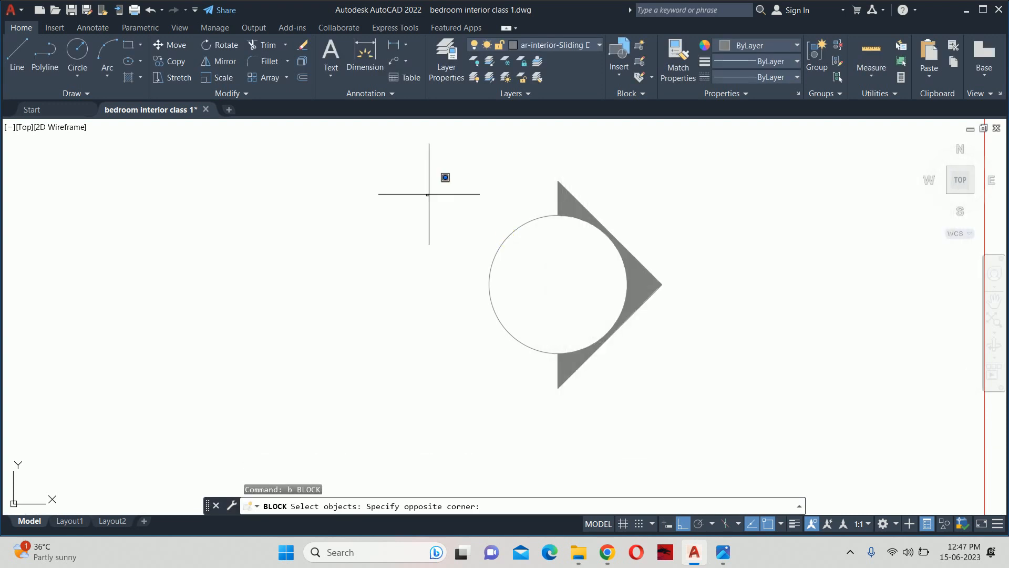
click(430, 195)
click(377, 142)
click(739, 444)
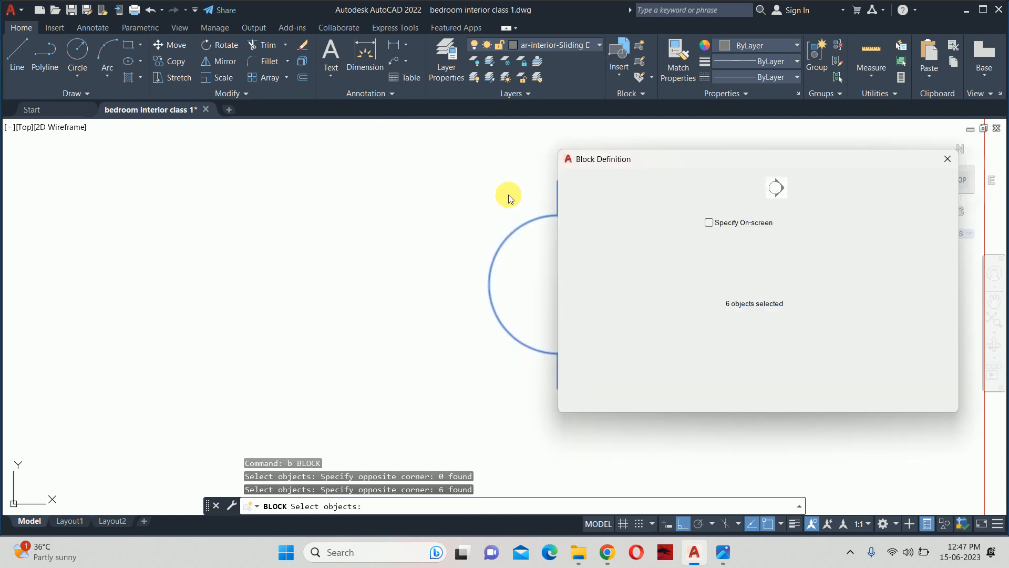
Step: Set the block's base point at the circle's centre and create the block
click(585, 241)
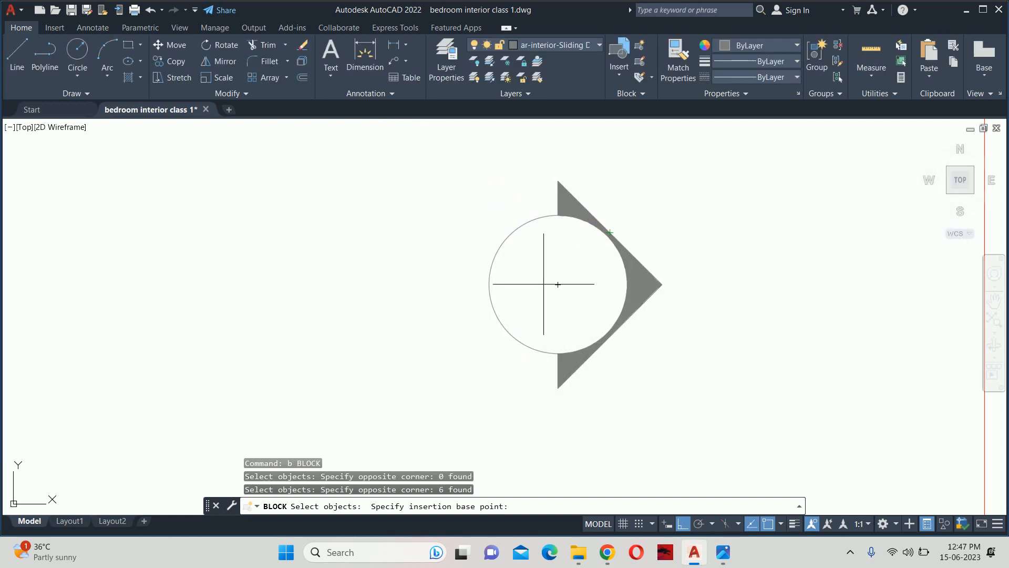
click(558, 284)
click(800, 395)
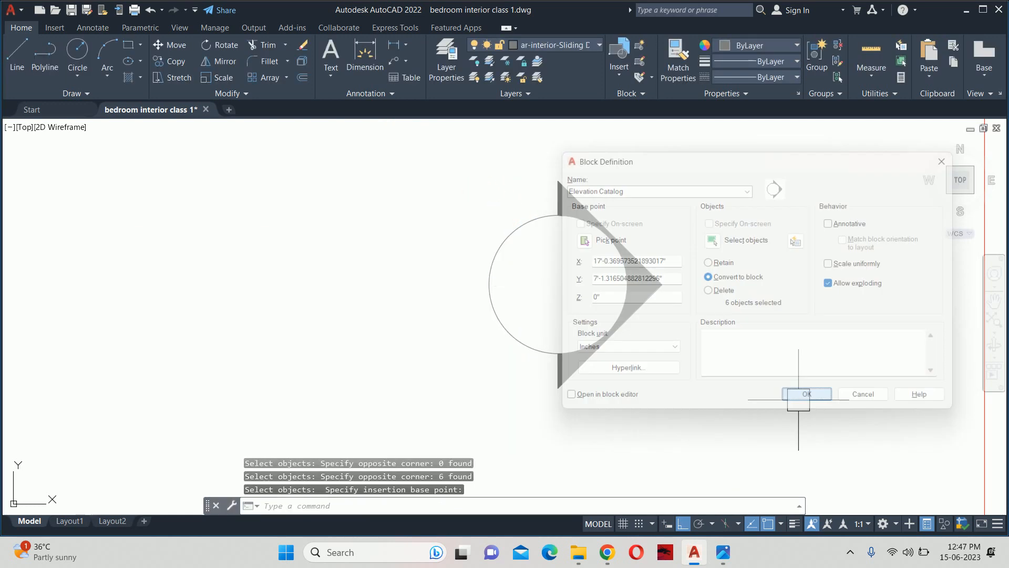
key(Escape)
key(Escape)
Step: Open the Elevation Catalog block in the Block Editor
click(628, 247)
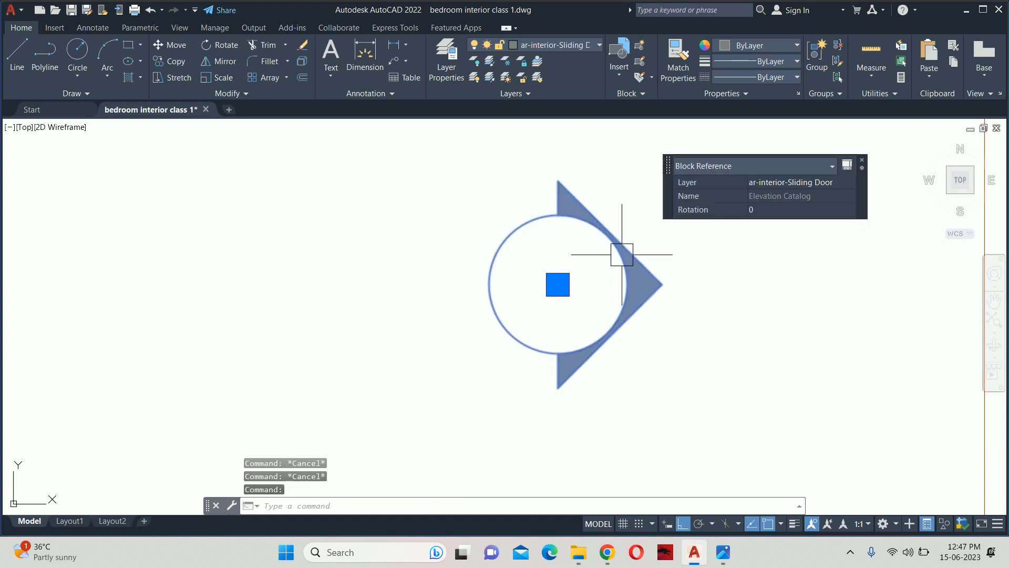
text(be)
key(Return)
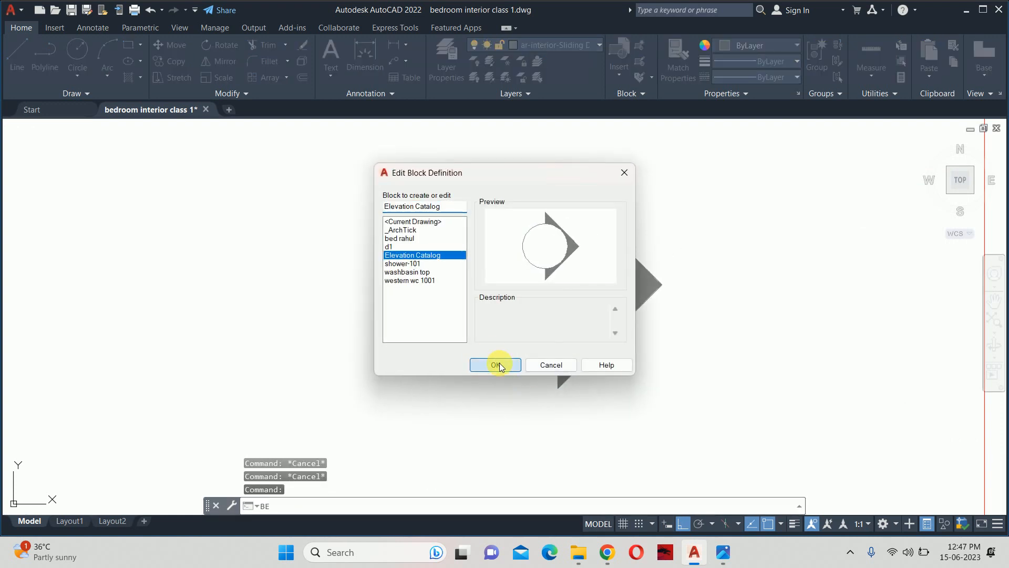
click(495, 365)
Step: Draw a horizontal line across the circle between its two side quadrants inside the block
text(l)
key(Return)
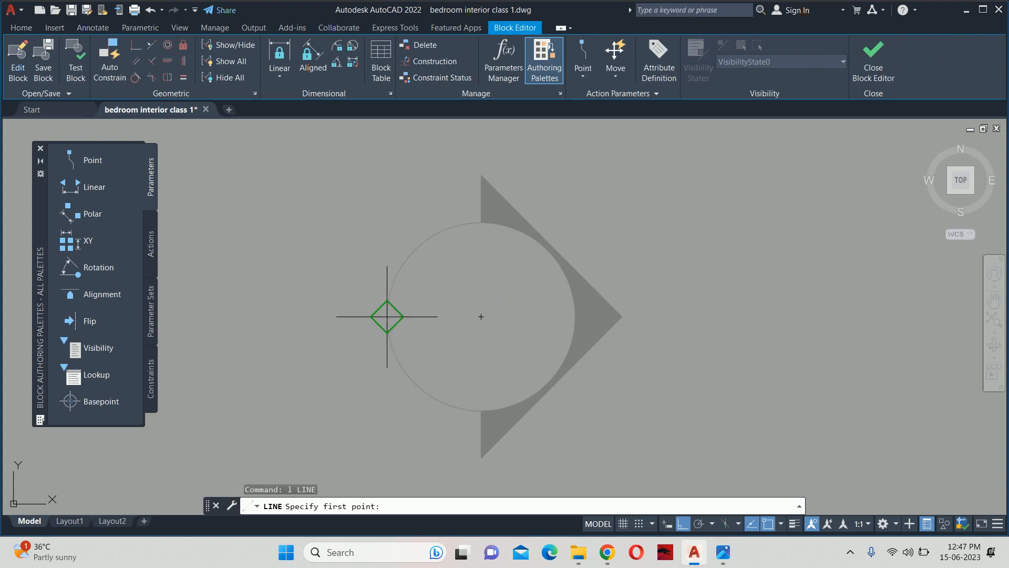
click(387, 316)
click(575, 316)
key(Escape)
key(Escape)
key(Escape)
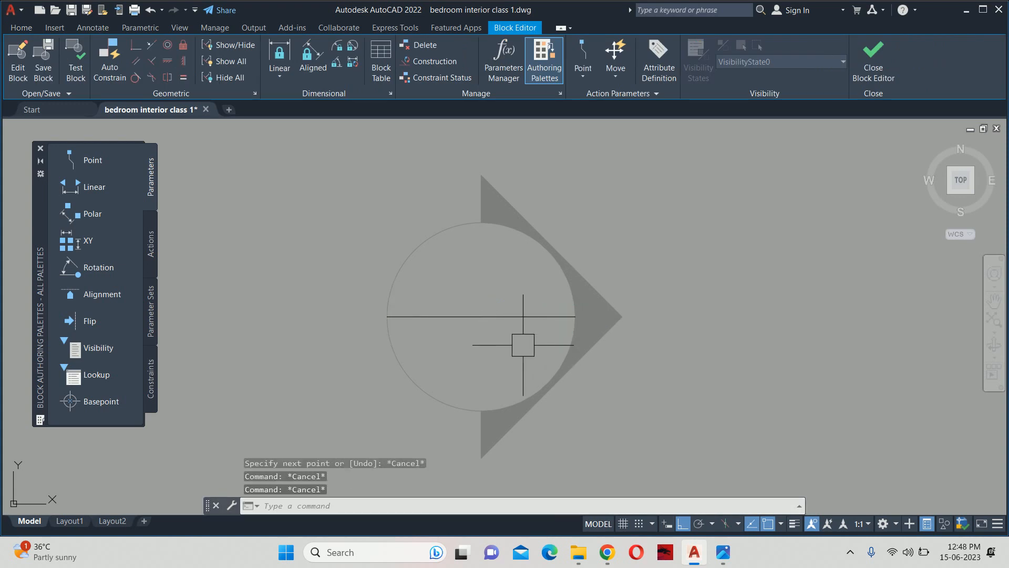
text(ma)
key(Return)
key(Escape)
key(Escape)
key(Escape)
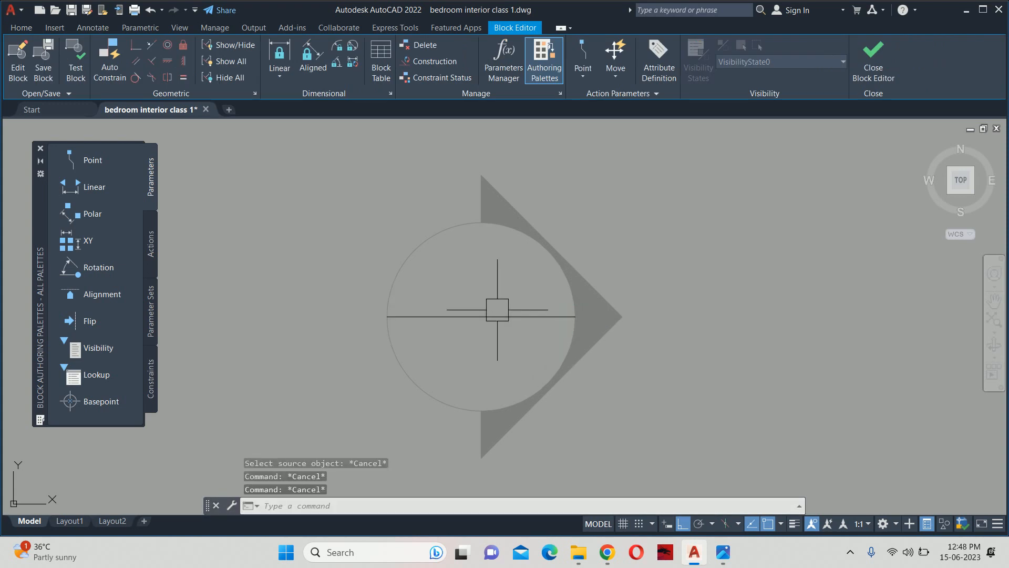
text(t)
key(Escape)
key(Escape)
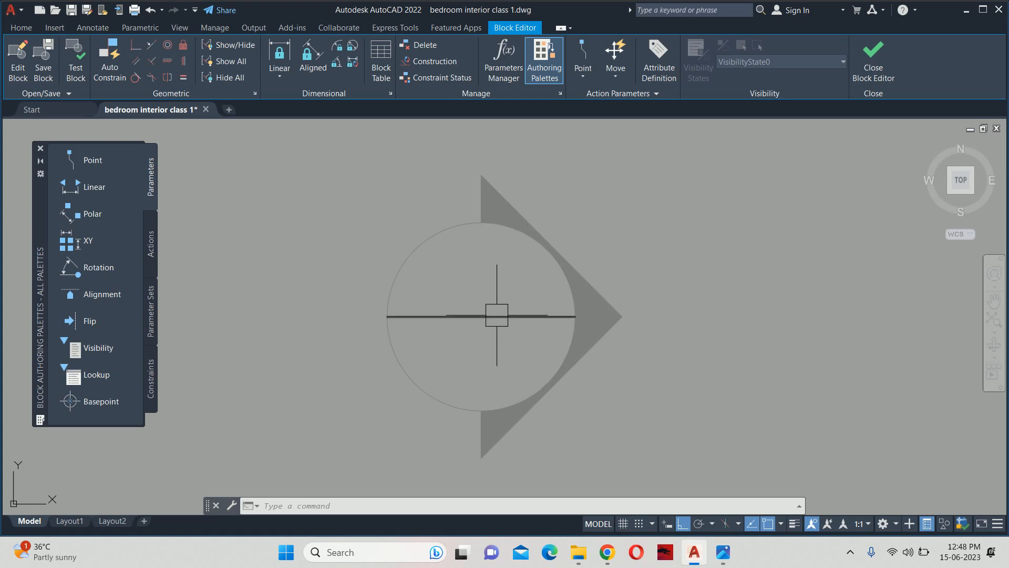
text(mt)
key(Return)
key(Escape)
text(a)
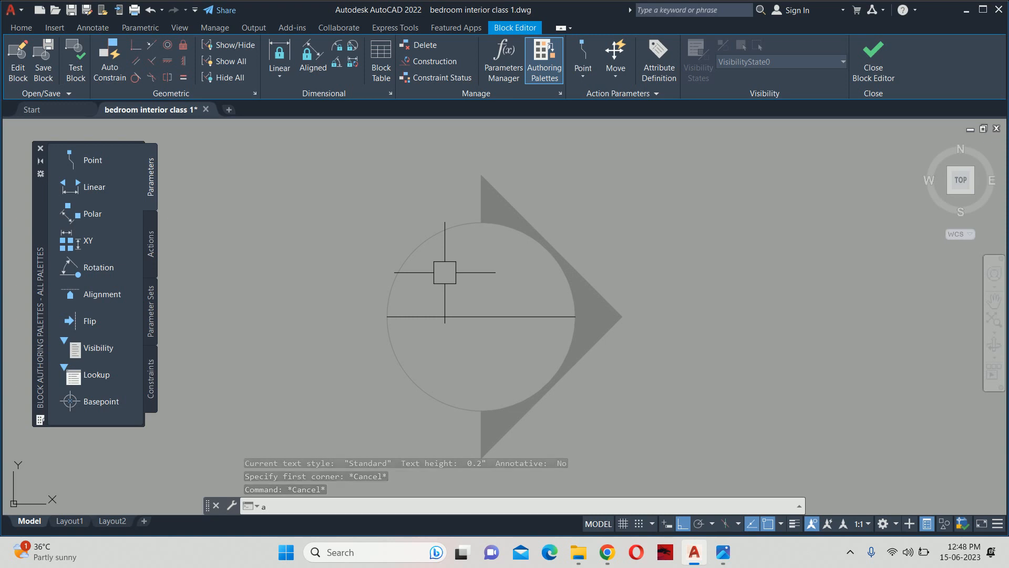
text(ttdef)
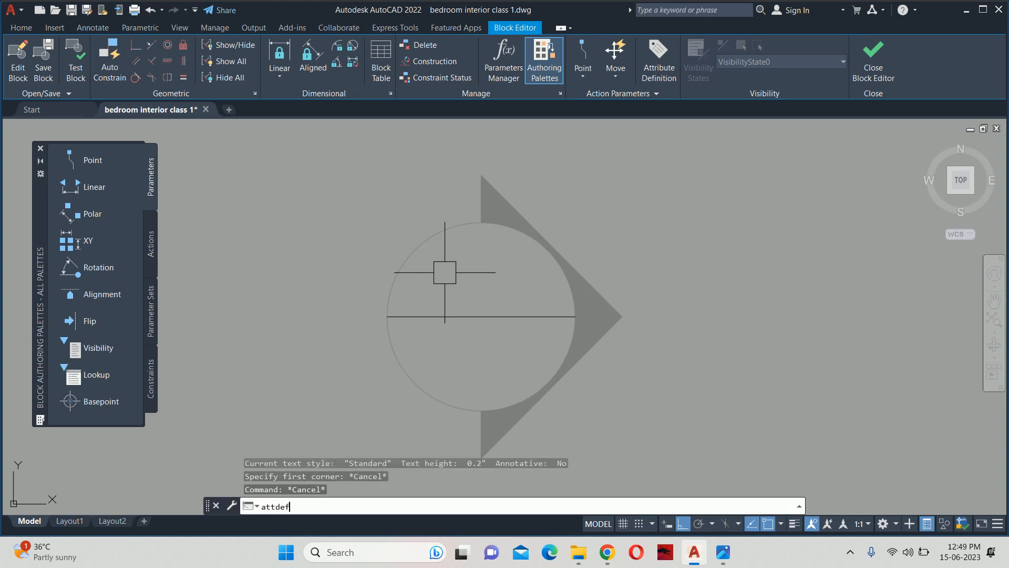
key(Return)
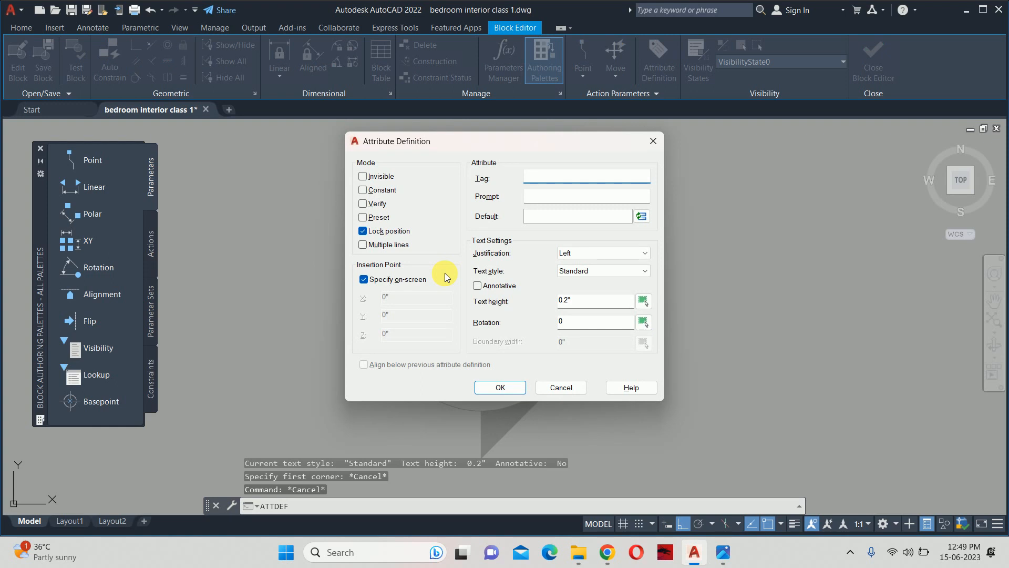
mouse_move(478, 144)
mouse_down()
mouse_move(510, 166)
mouse_move(783, 210)
mouse_move(777, 178)
mouse_up()
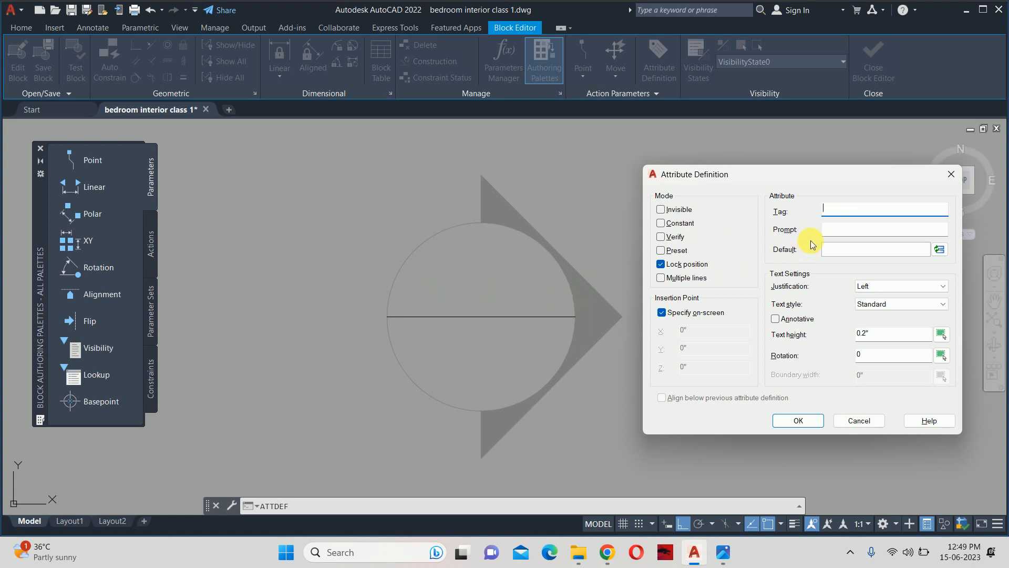
text(Space)
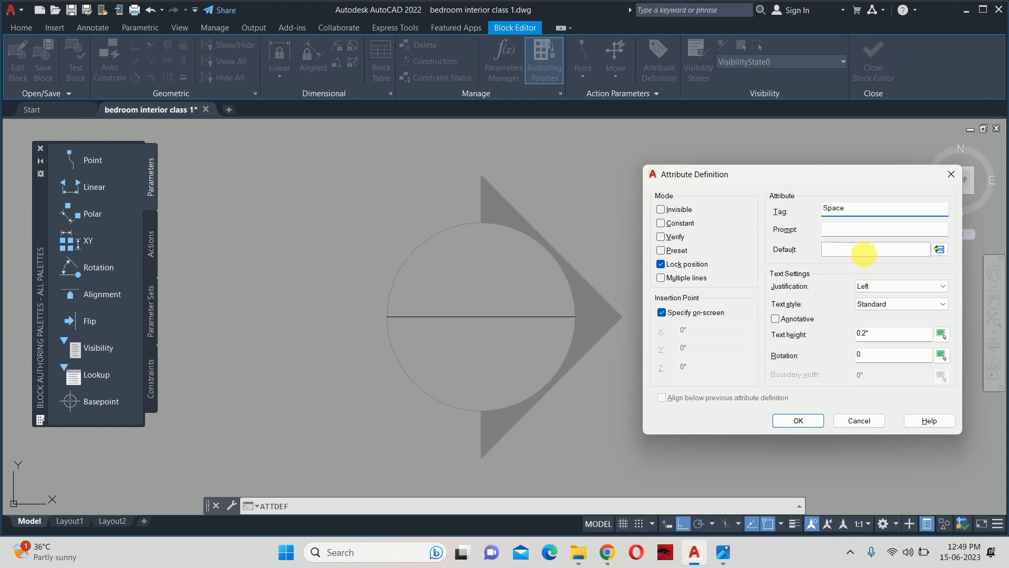
click(851, 230)
text(enter t)
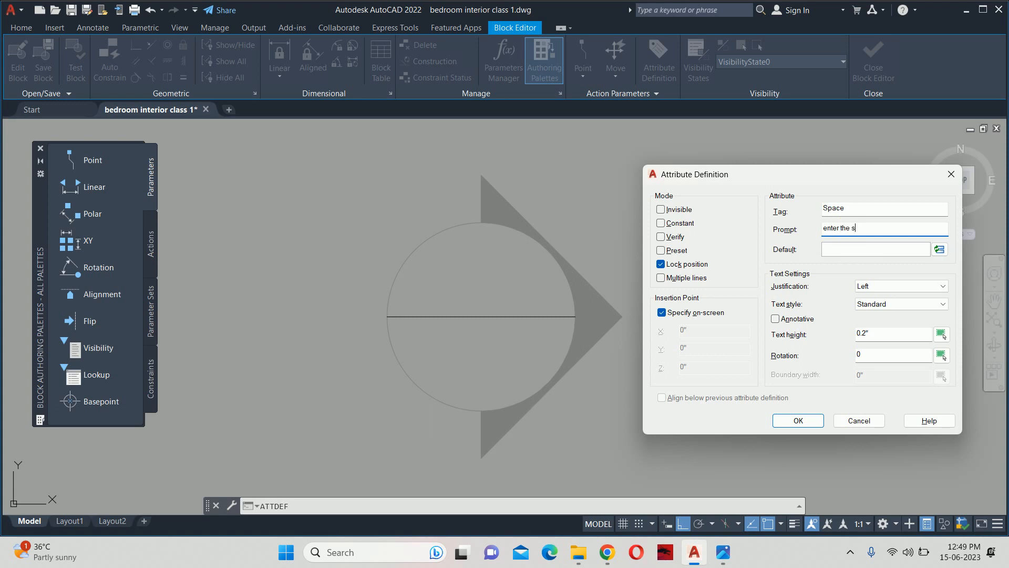
text(he name of space for elecvation)
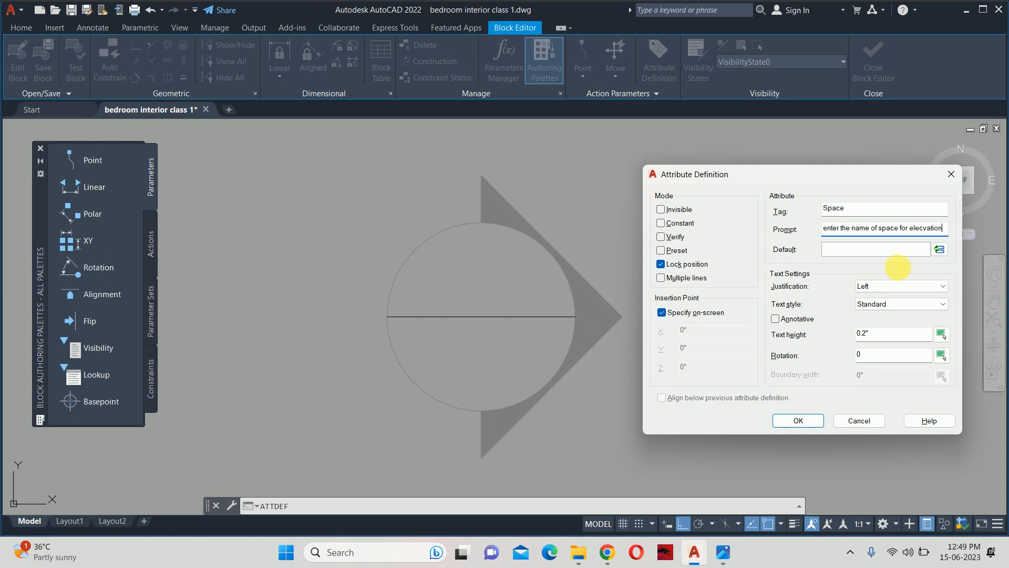
click(860, 254)
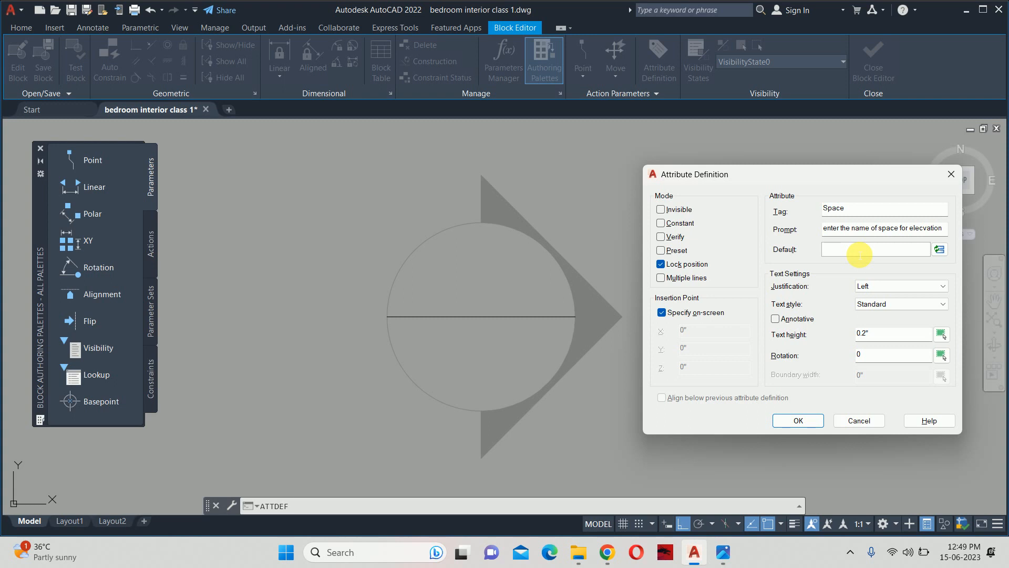
text(@@)
click(917, 340)
double_click(917, 340)
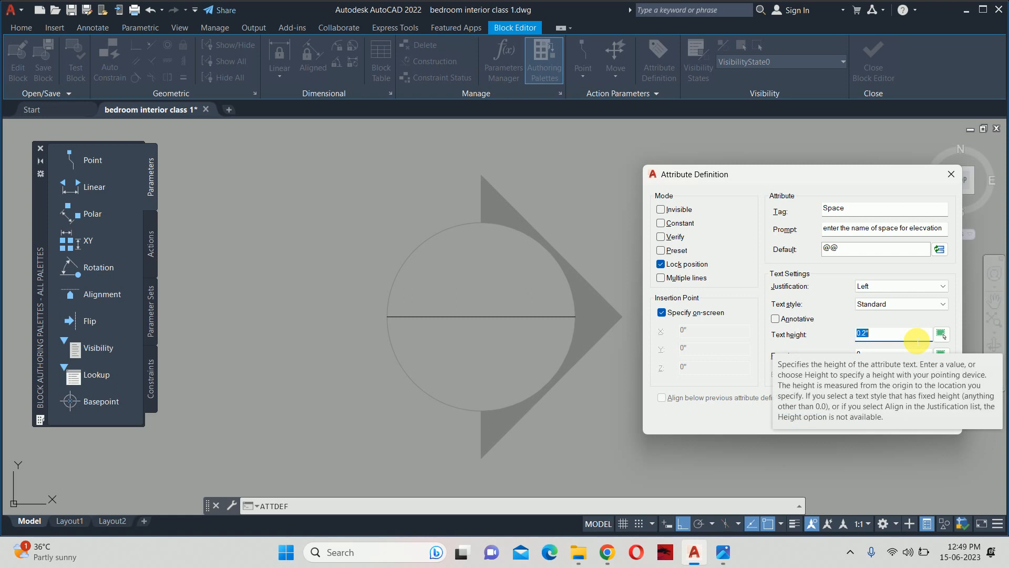
text(1.5)
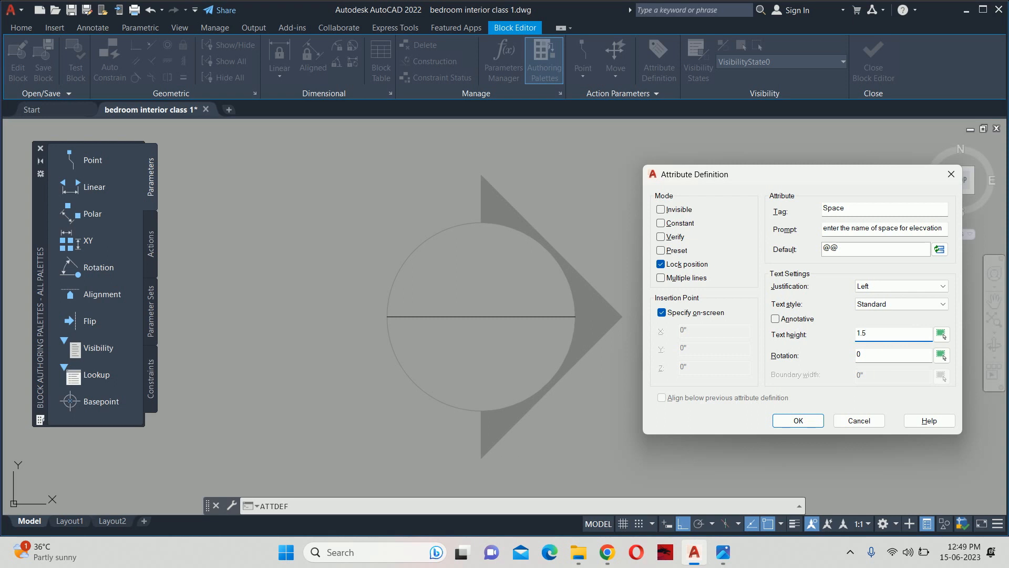
click(802, 421)
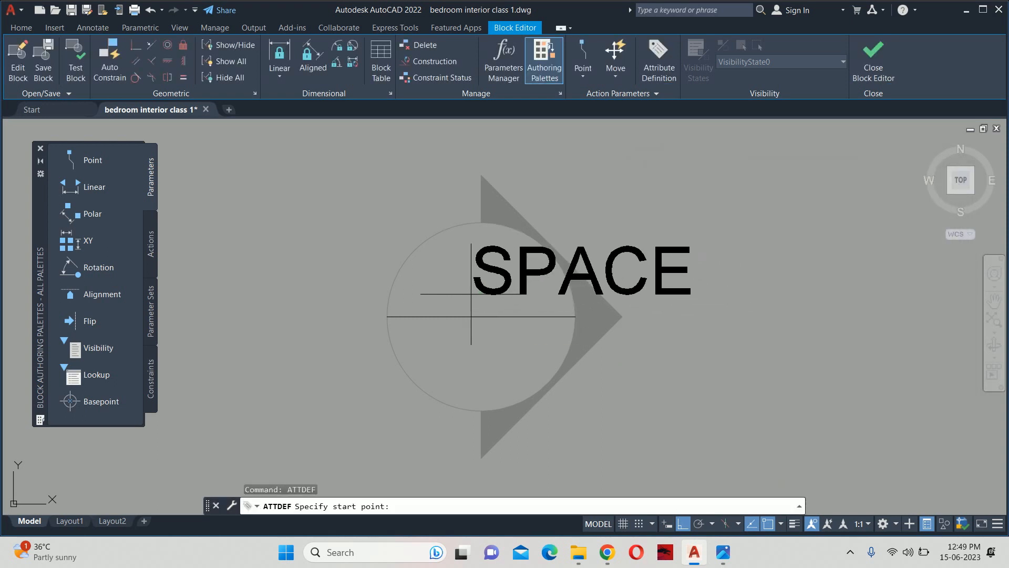
key(Escape)
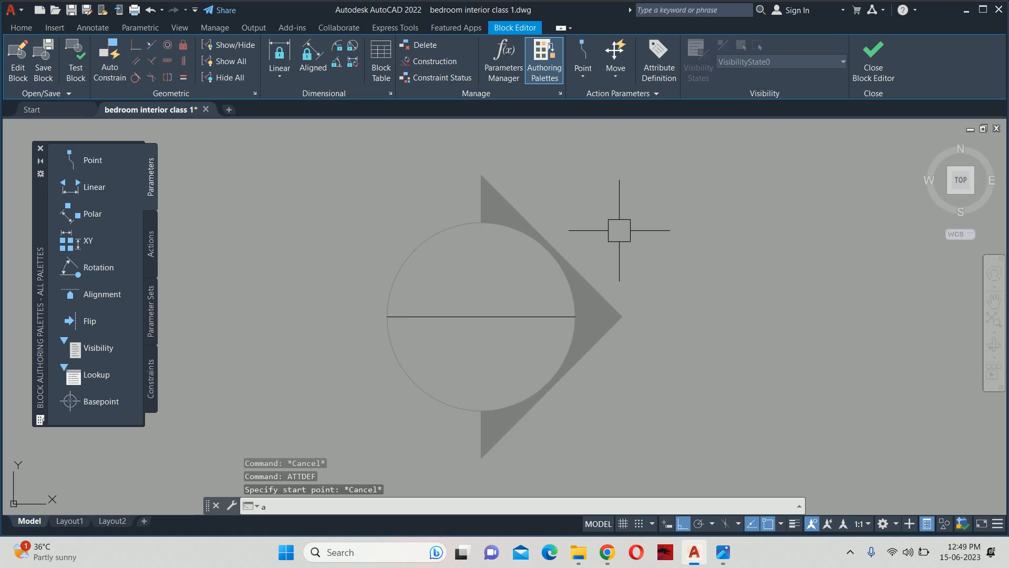
Step: Begin an attribute definition with tag "space", prompt "enter the name of space for elevation" and default value "@@"
text(attdef)
key(Return)
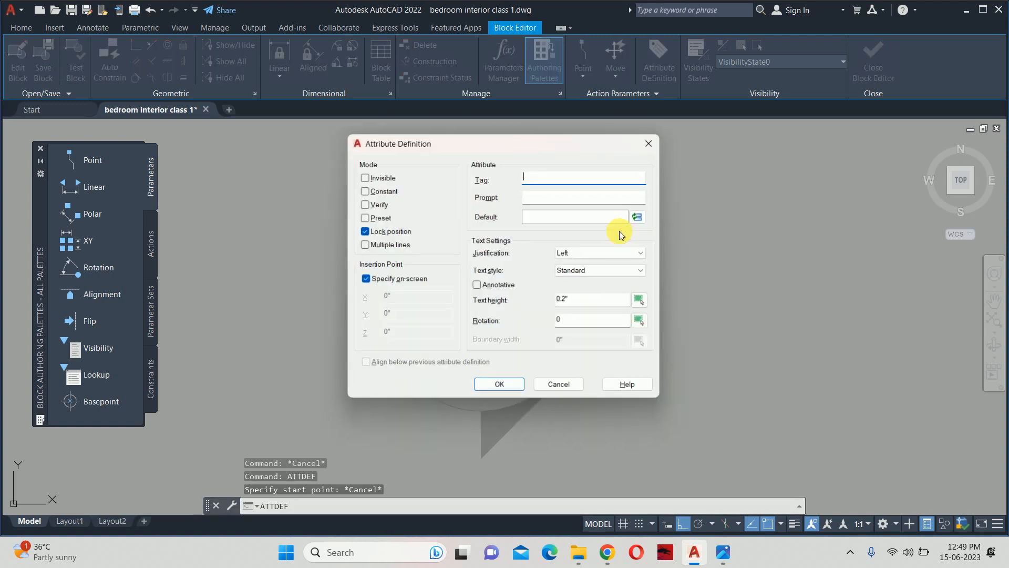
text(space)
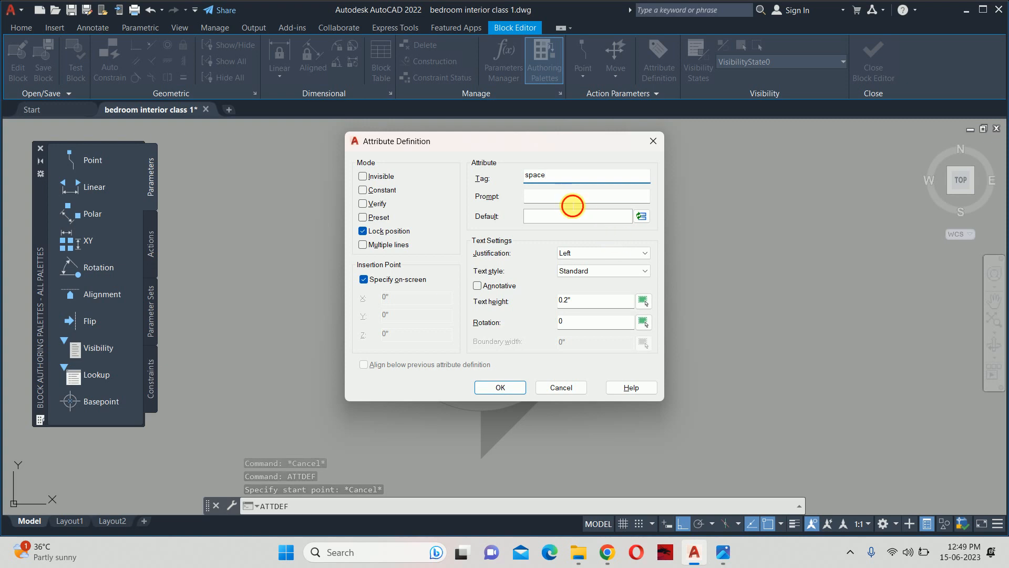
click(572, 199)
text(enr)
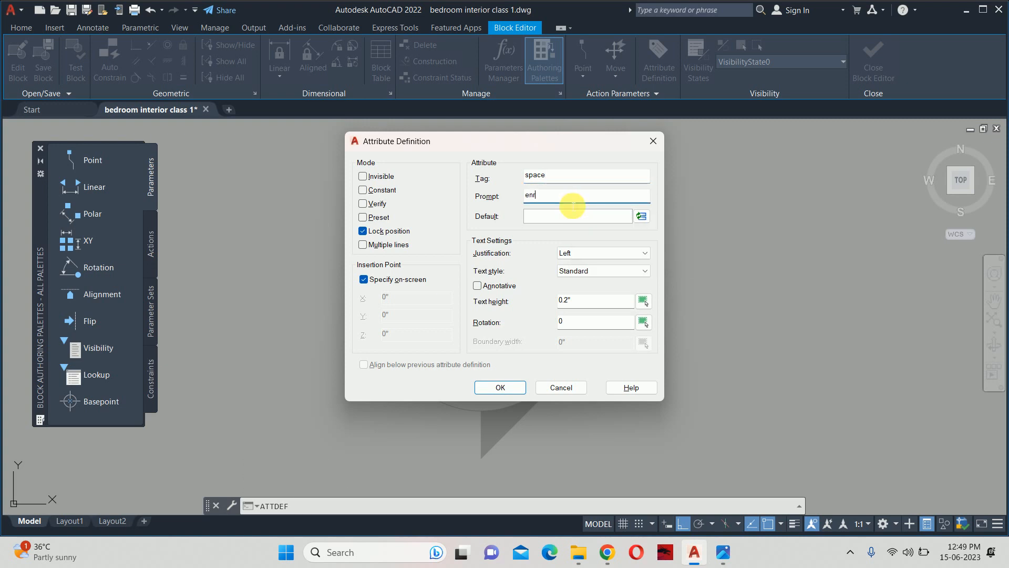
text(ter the name of)
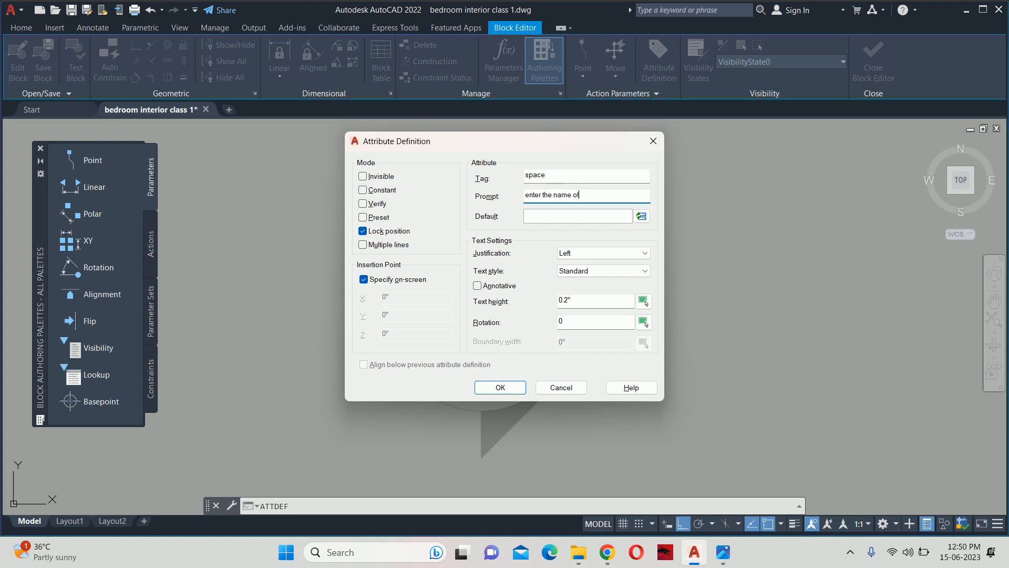
text(or)
key(BackSpace)
key(BackSpace)
text(of space for ele)
click(535, 217)
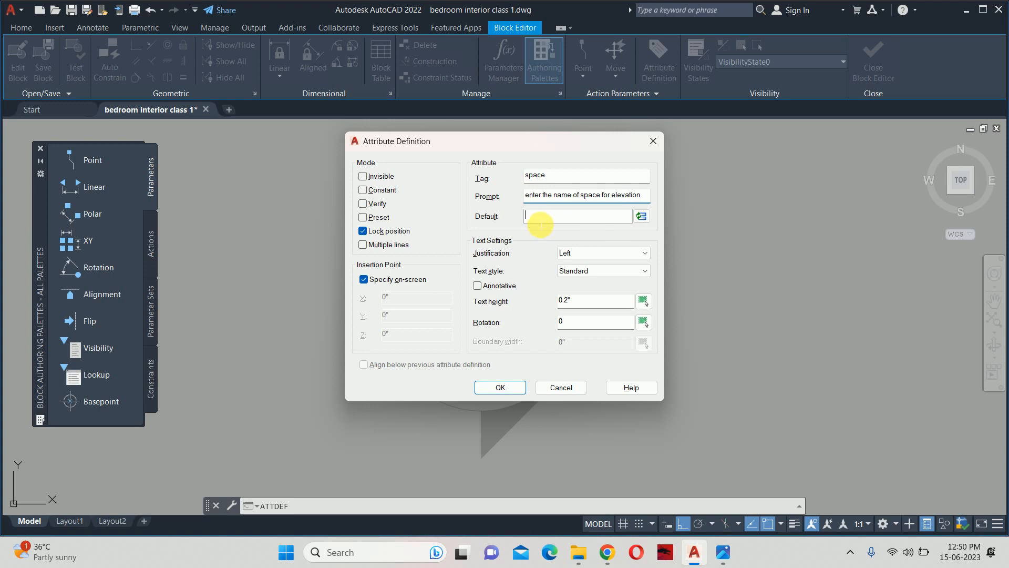
text(@@)
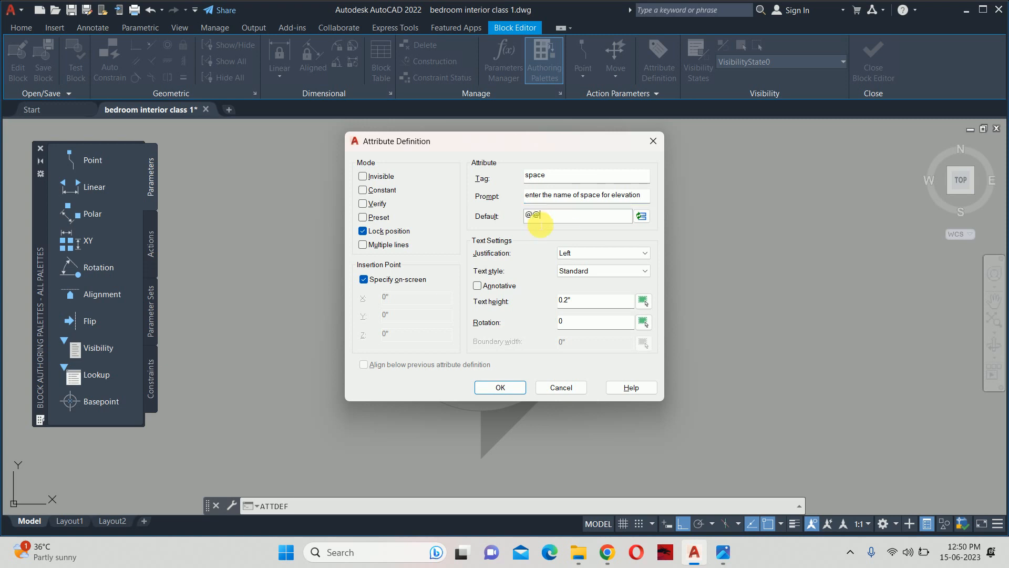
Step: Give the attribute a text height of 1.5 and Middle center justification, and place it in the circle's upper half
click(599, 303)
text(1.5)
click(592, 253)
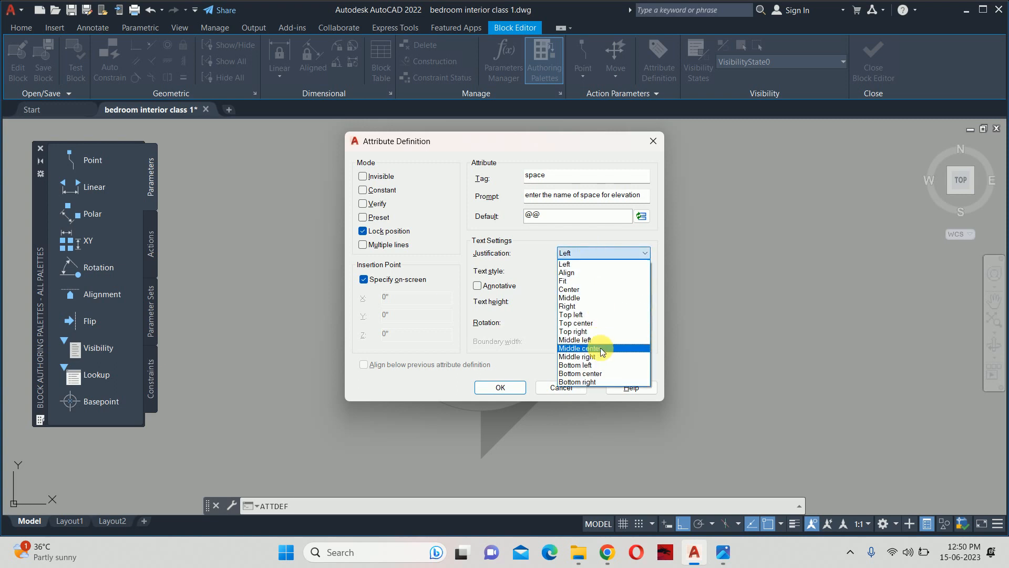
click(600, 348)
click(502, 387)
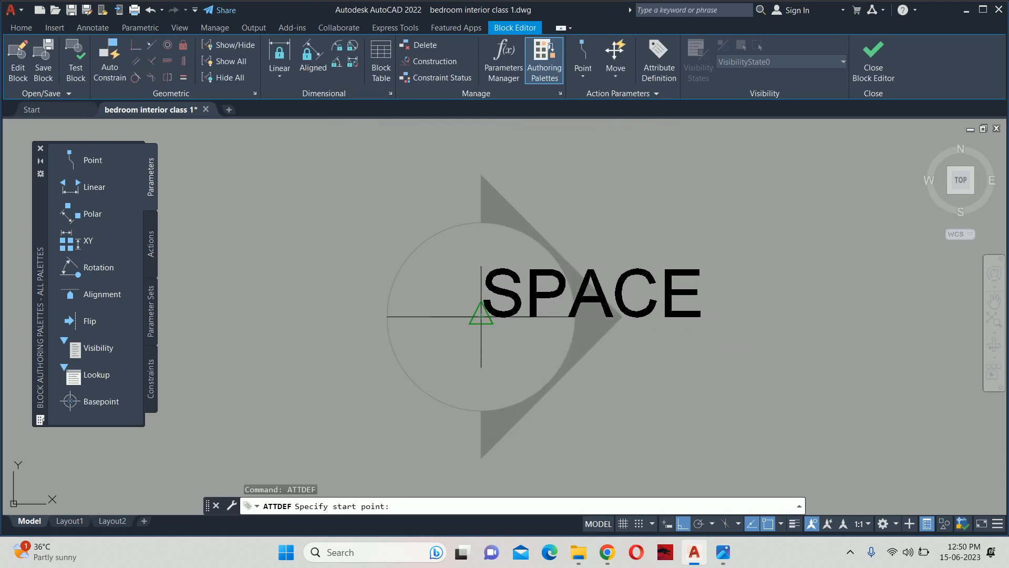
click(480, 289)
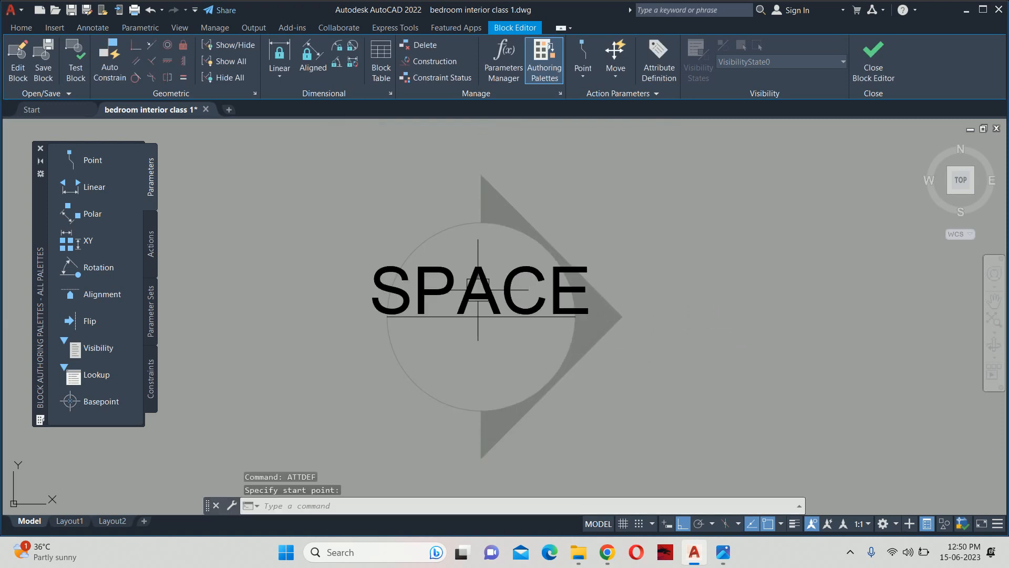
Step: Move the SPACE attribute slightly straight up so it clears the horizontal dividing line
text(m)
key(Return)
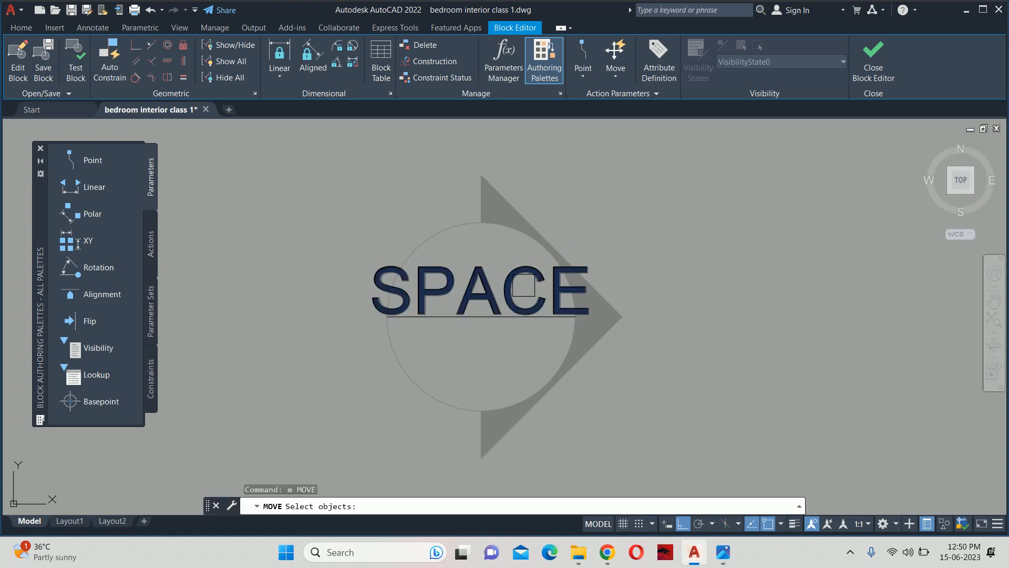
click(523, 294)
key(Return)
click(724, 275)
key(Escape)
key(Escape)
key(Escape)
key(Escape)
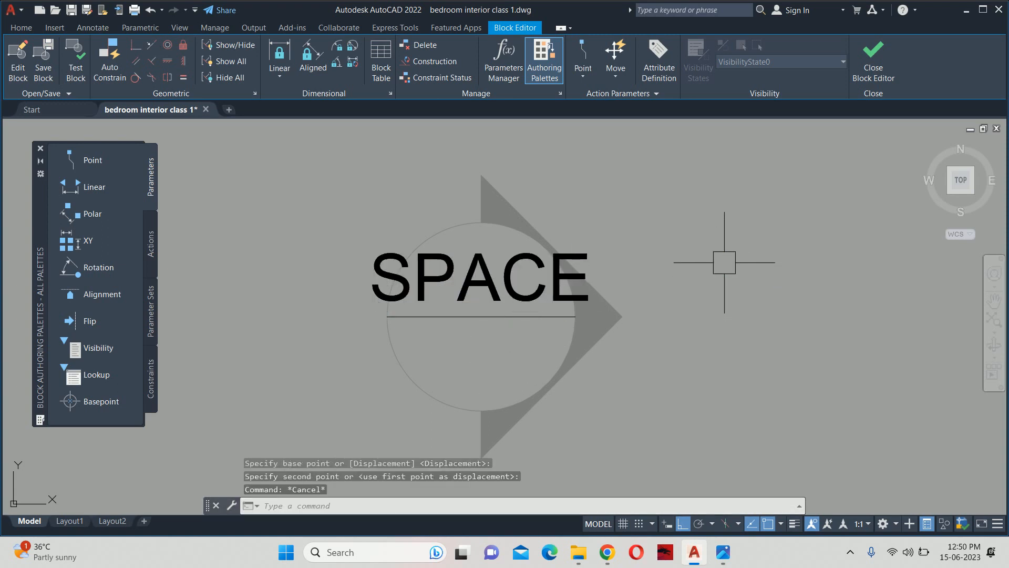
Step: Copy the SPACE attribute straight down into the circle's lower half, below the dividing line
mouse_move(455, 314)
middle_down()
mouse_move(473, 315)
mouse_move(480, 282)
middle_up()
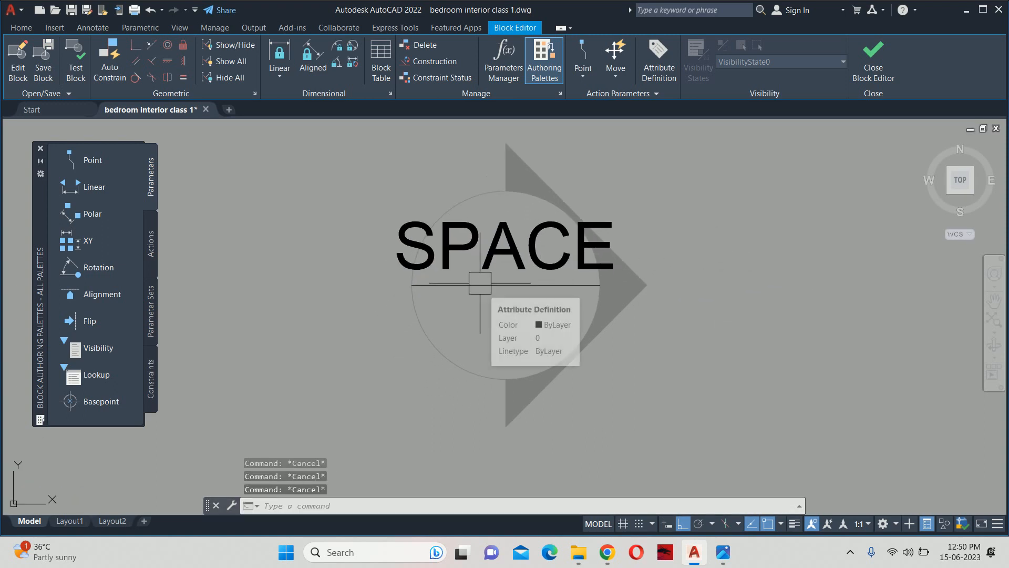
text(co)
key(Return)
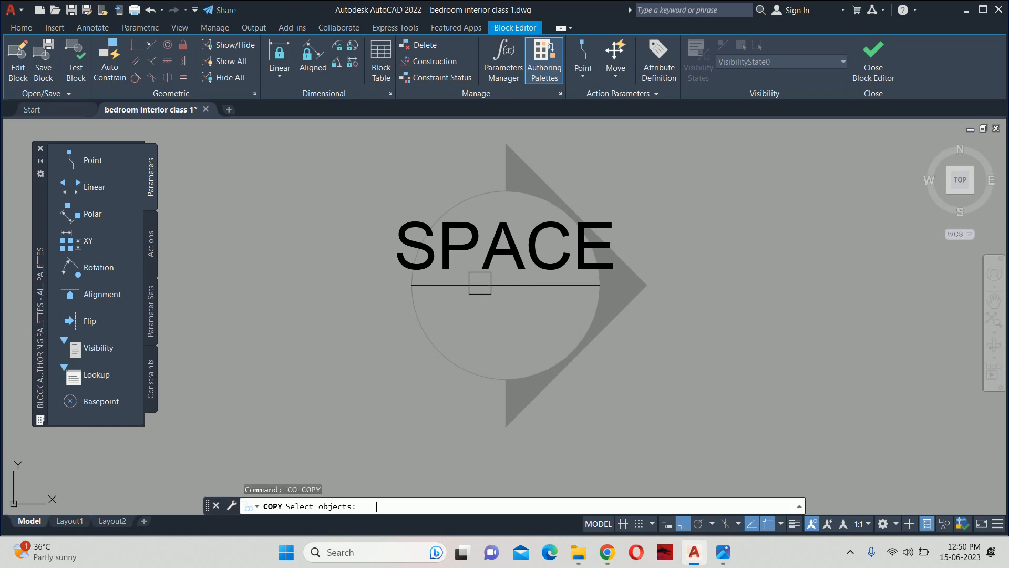
click(483, 268)
key(Return)
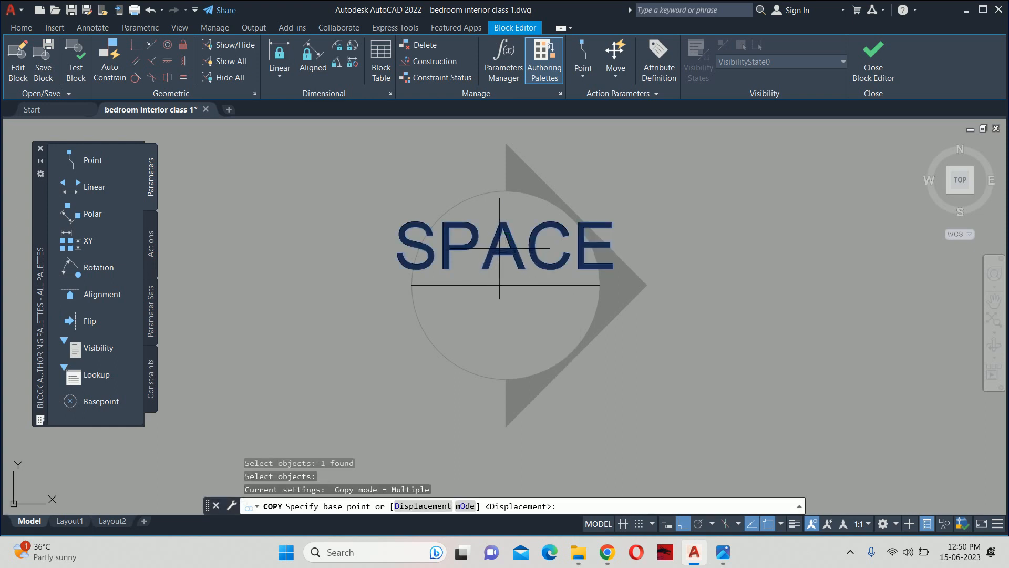
click(502, 247)
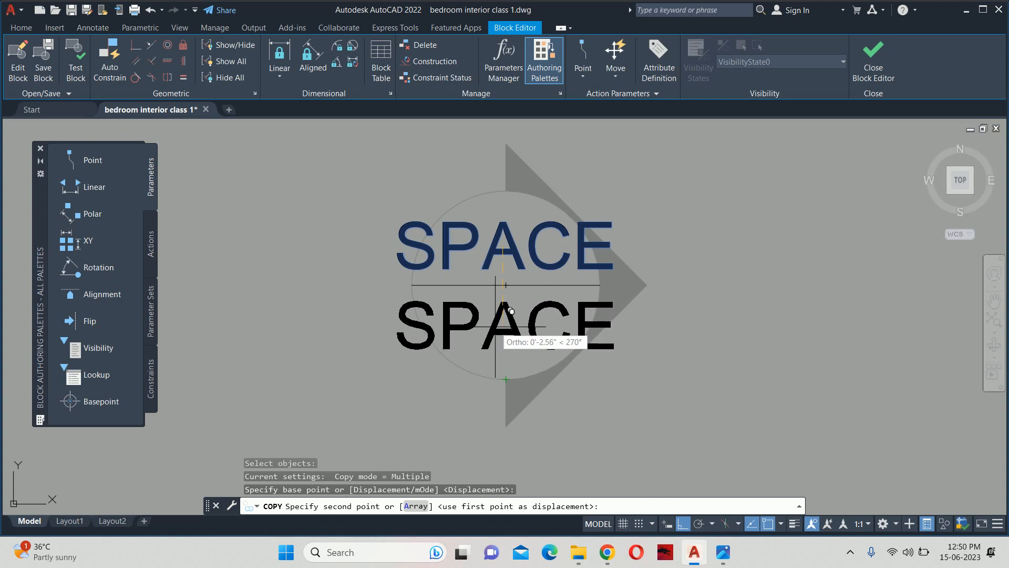
scroll(497, 325, up, 4)
click(497, 326)
key(Escape)
Step: Change the tag of the copied attribute below the dividing line to "Direction"
double_click(494, 323)
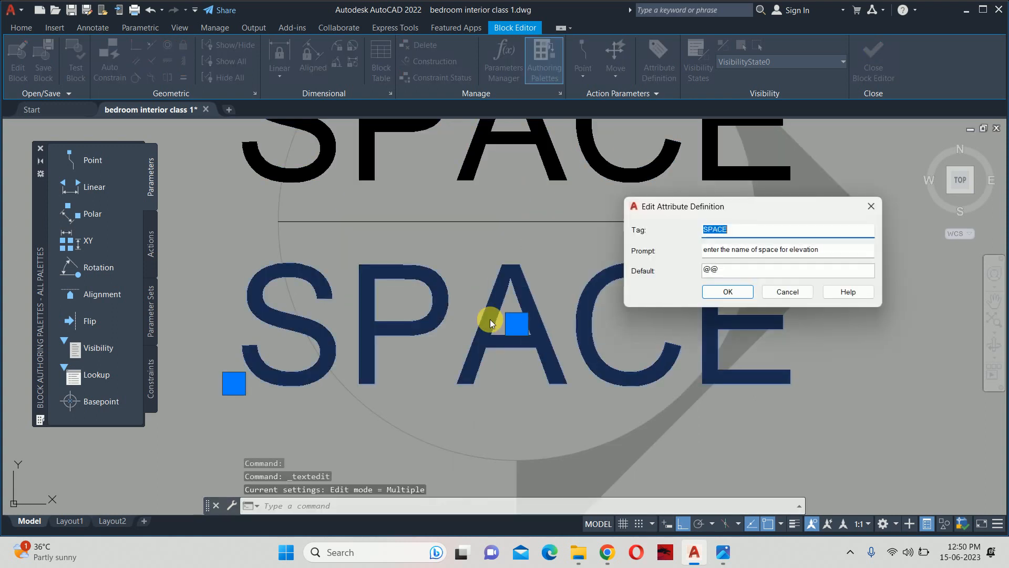
text(Dire)
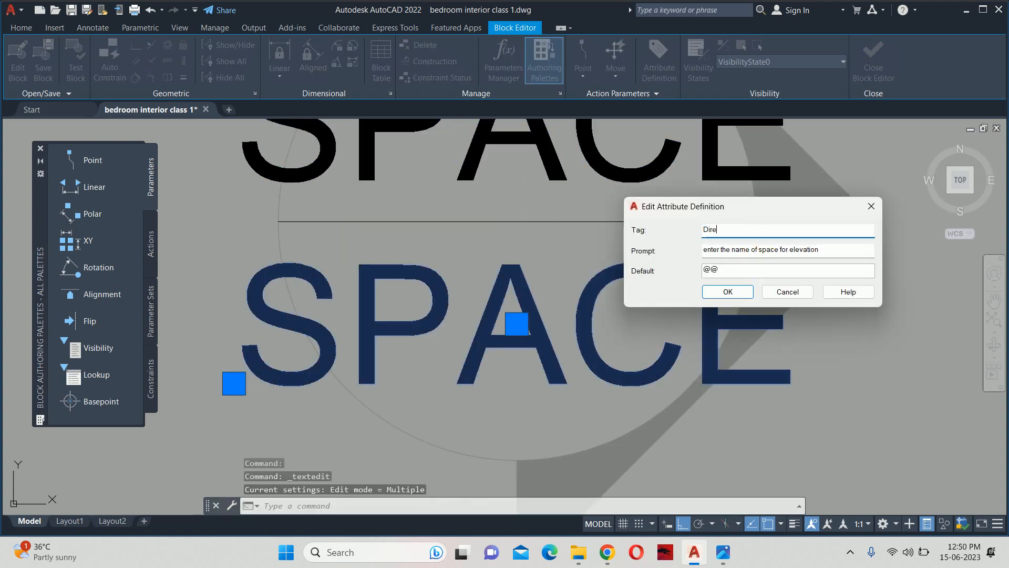
text(cti)
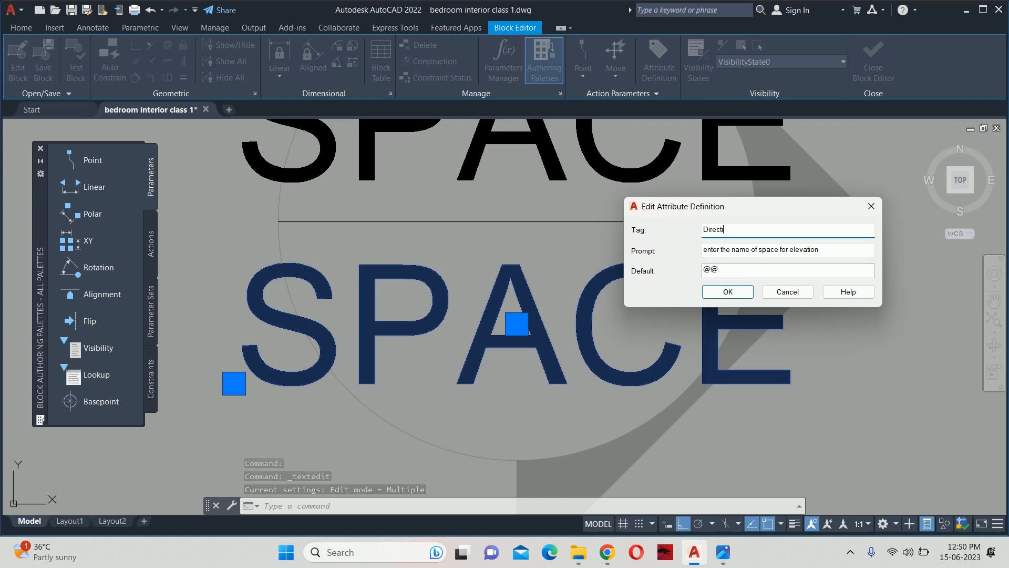
text(omn)
key(BackSpace)
key(BackSpace)
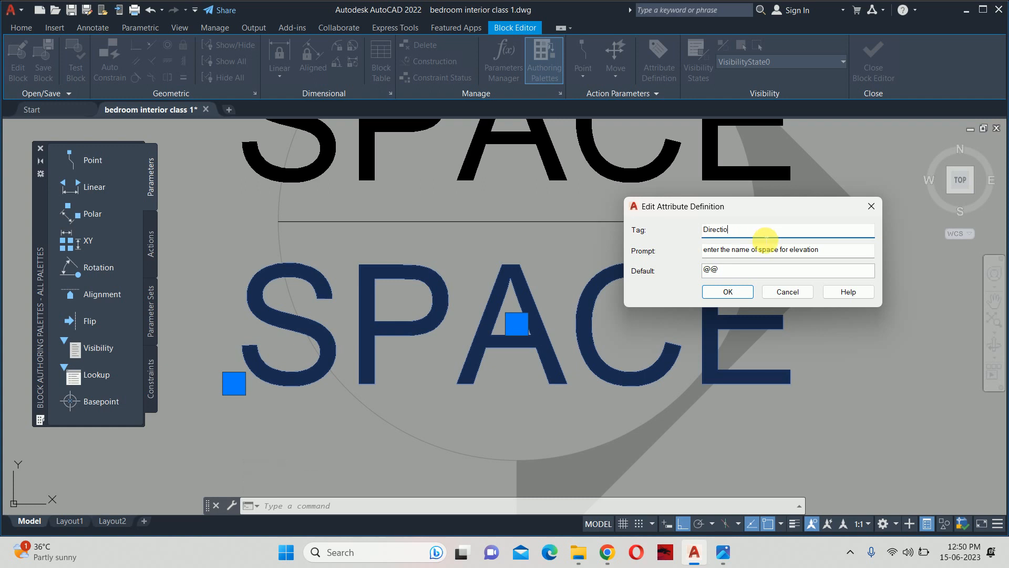
text(n)
Step: Set the lower attribute's prompt to "enter the direction" and its default to "&&", and apply the edit
drag(847, 252, 736, 260)
text(direction)
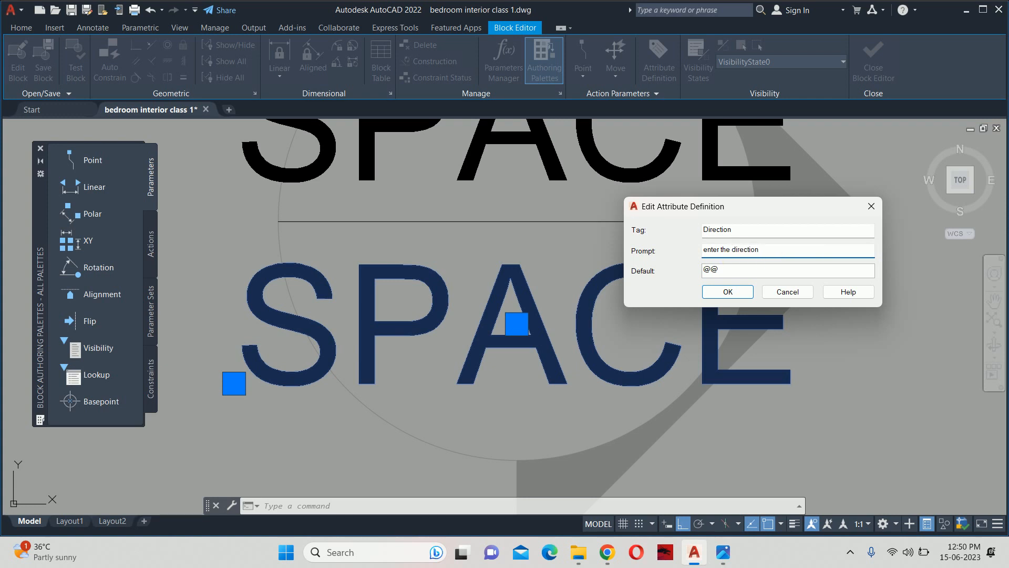
double_click(712, 270)
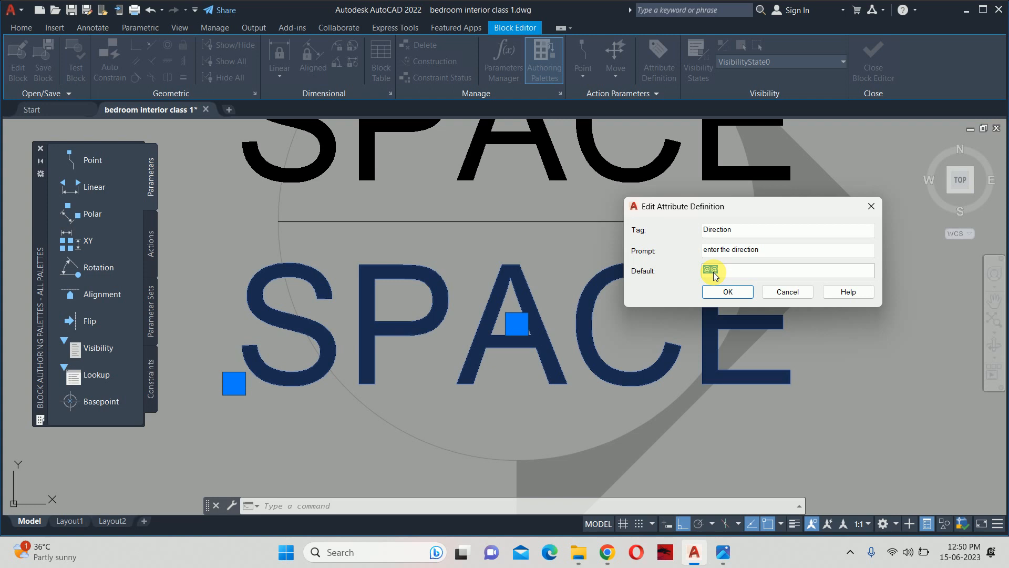
text(1)
text(&&)
click(727, 292)
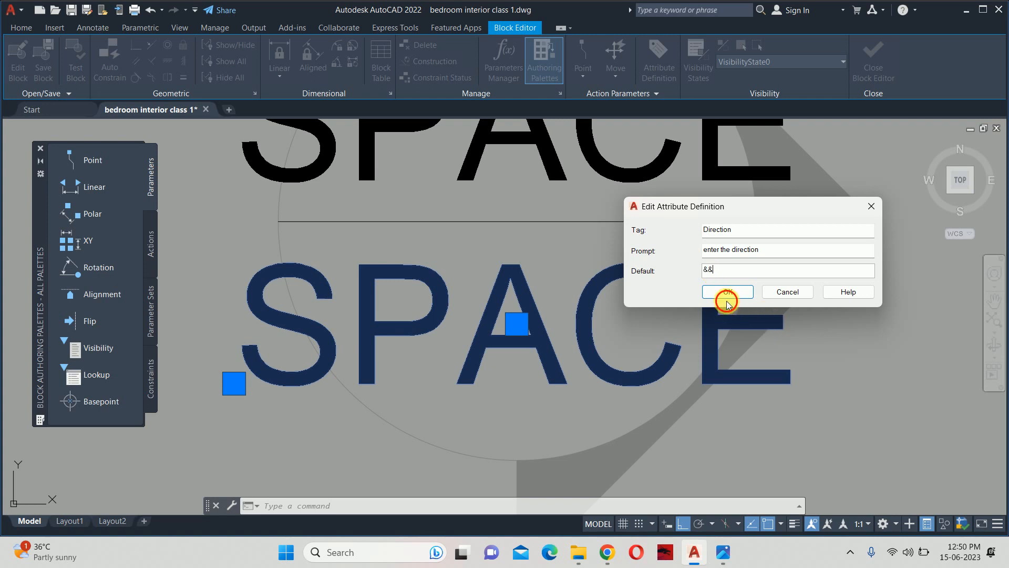
key(Escape)
key(Escape)
key(Escape)
scroll(795, 160, down, 6)
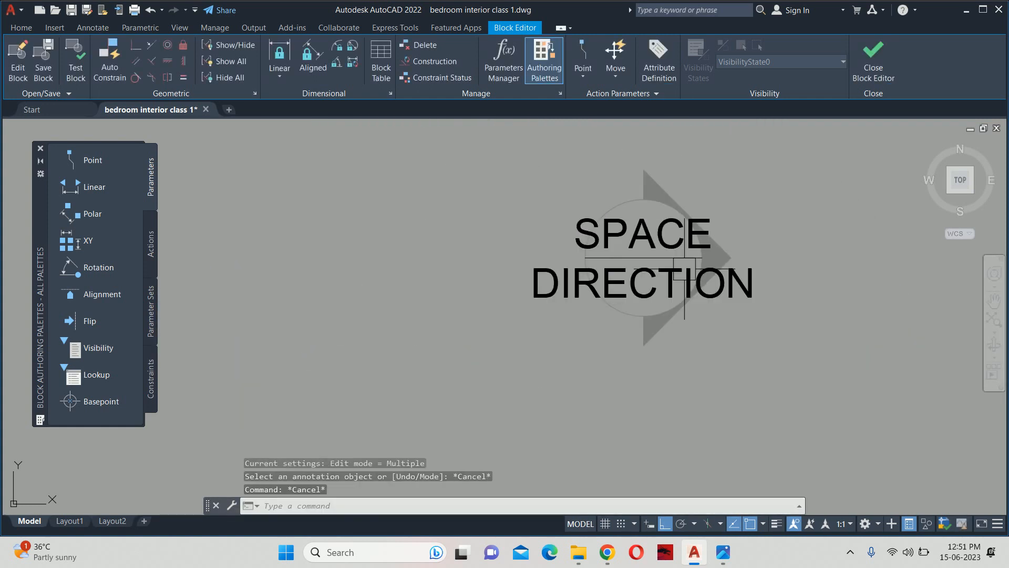
Step: Close the block editor keeping the changes, and delete the old Elevation Catalog reference between the bed and the TV unit
click(864, 79)
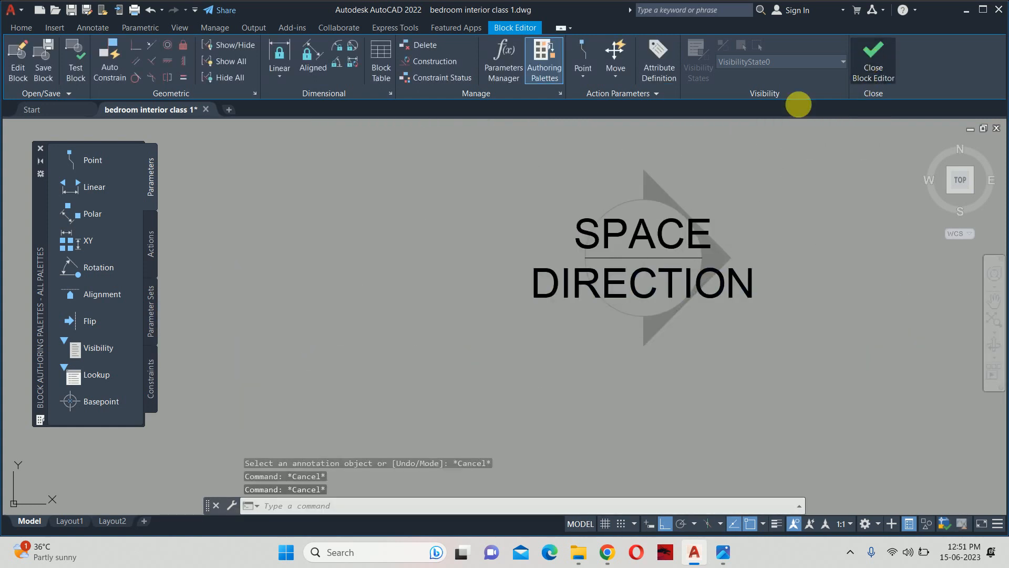
click(518, 261)
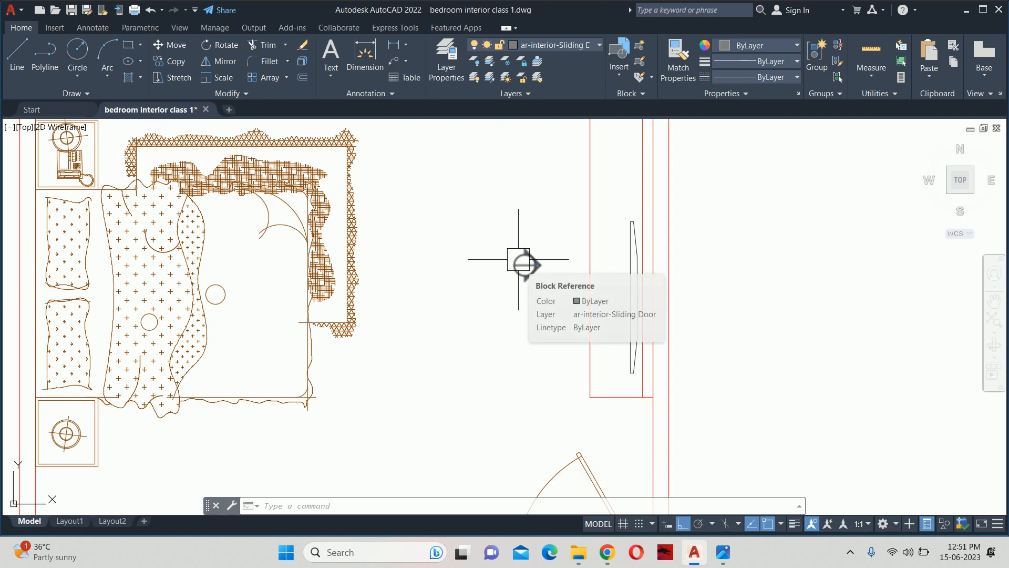
click(521, 258)
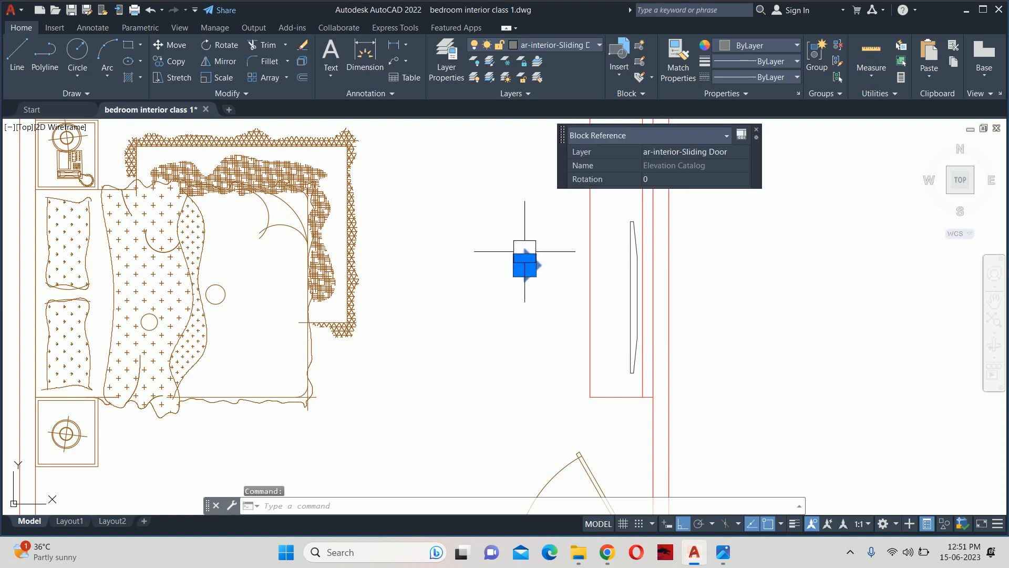
key(Delete)
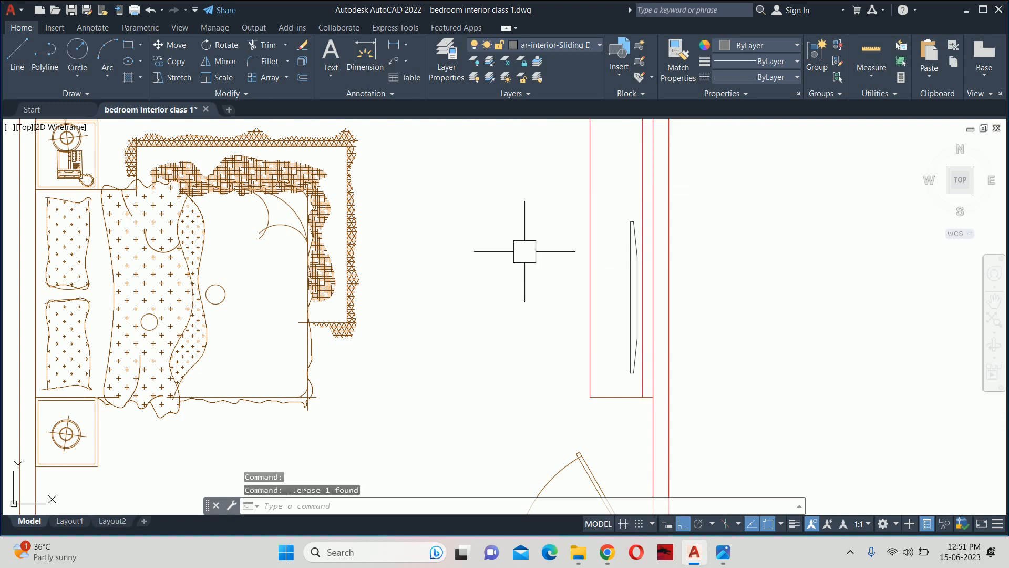
Step: Insert the Elevation Catalog block unrotated between the bed and the TV unit, accepting the default attribute values @@ and &&
text(i)
key(Return)
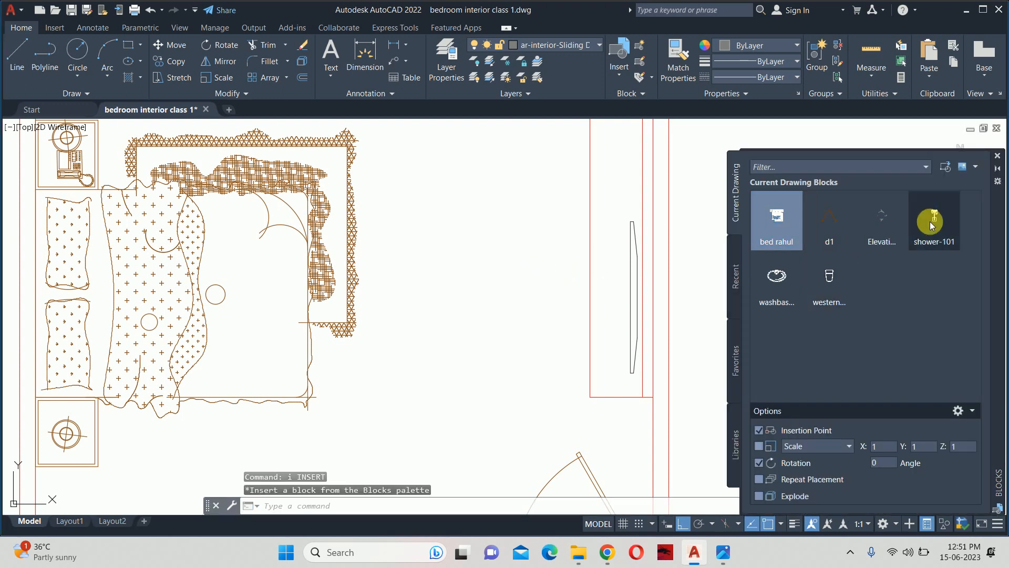
click(873, 219)
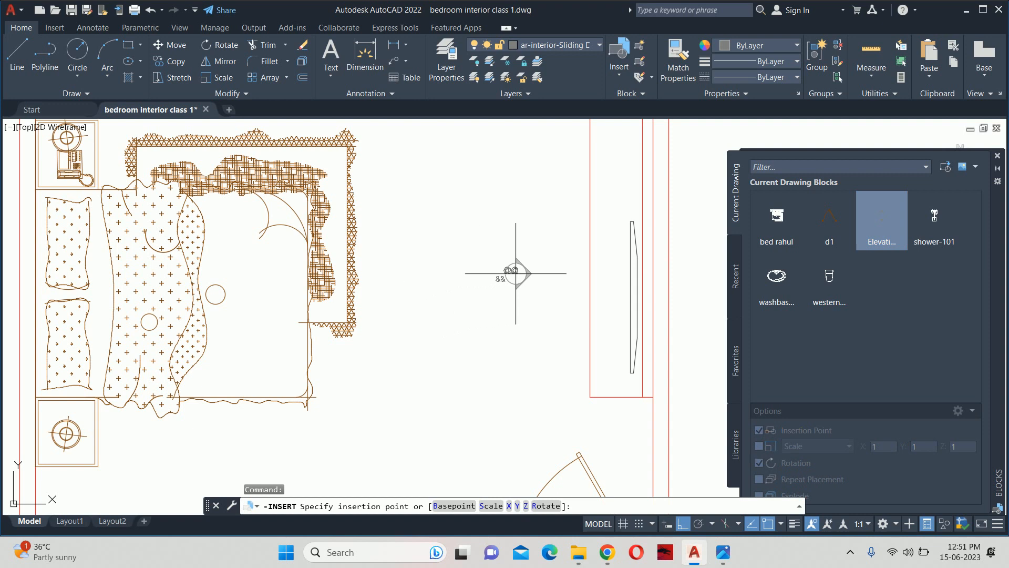
click(516, 273)
click(558, 272)
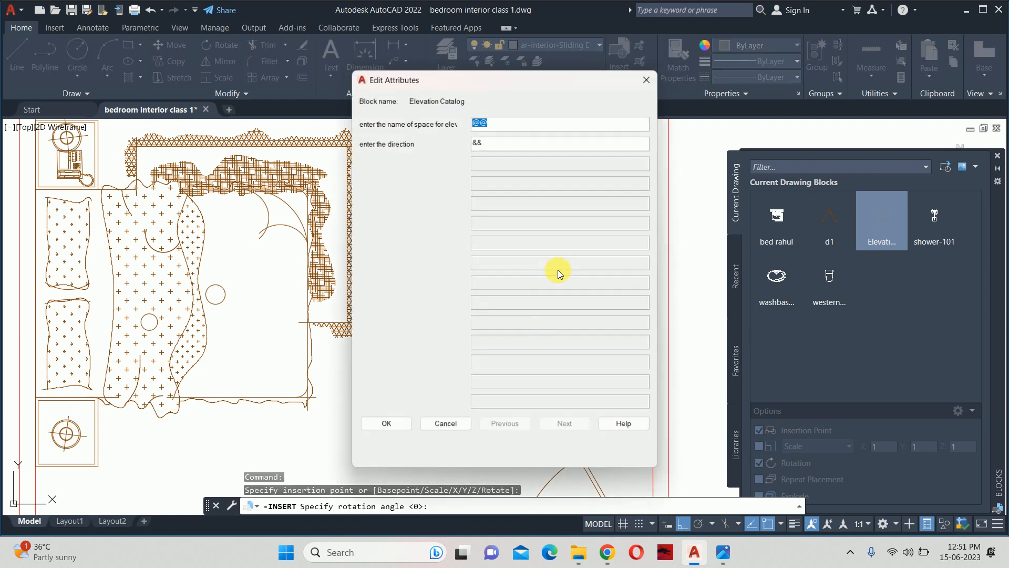
click(389, 423)
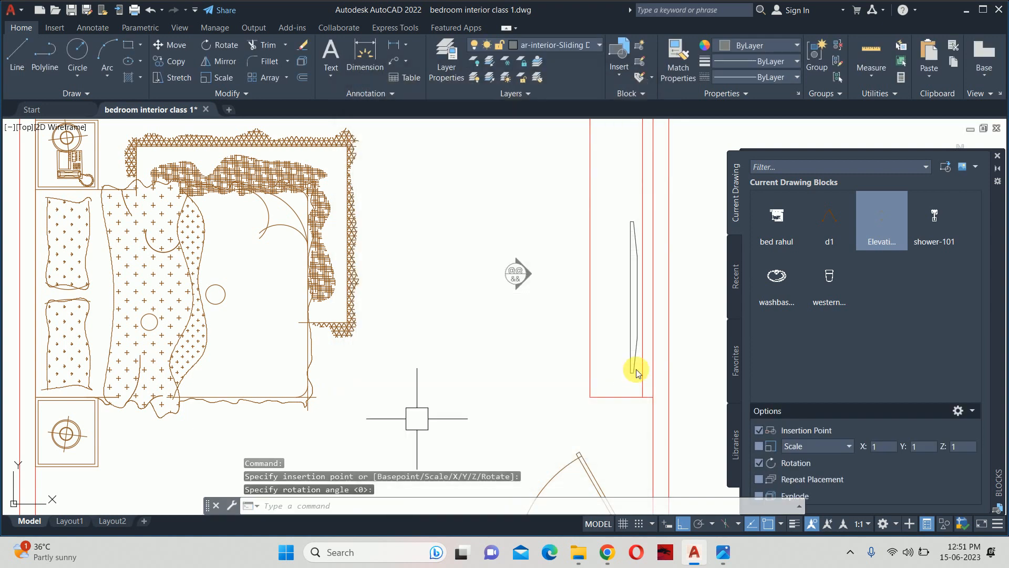
key(Escape)
key(Escape)
scroll(520, 274, up, 6)
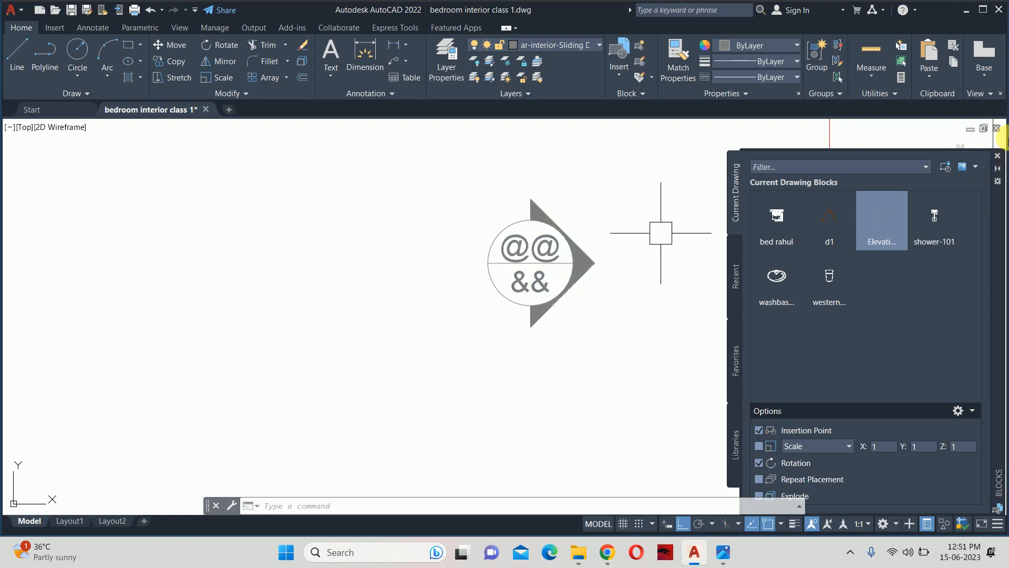
click(997, 155)
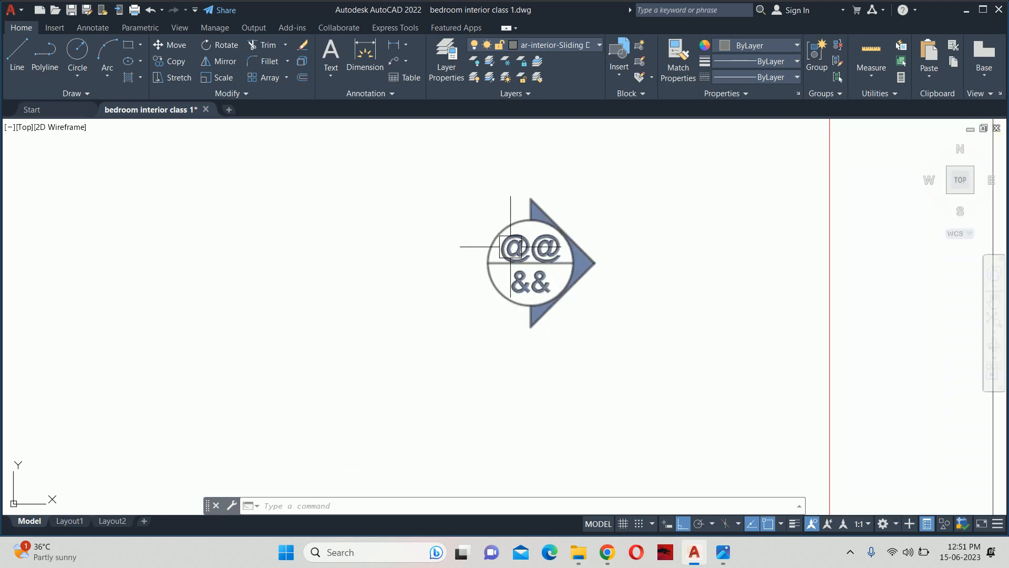
Step: Set the text height of the inserted symbol's SPACE attribute to 1
double_click(529, 245)
click(405, 172)
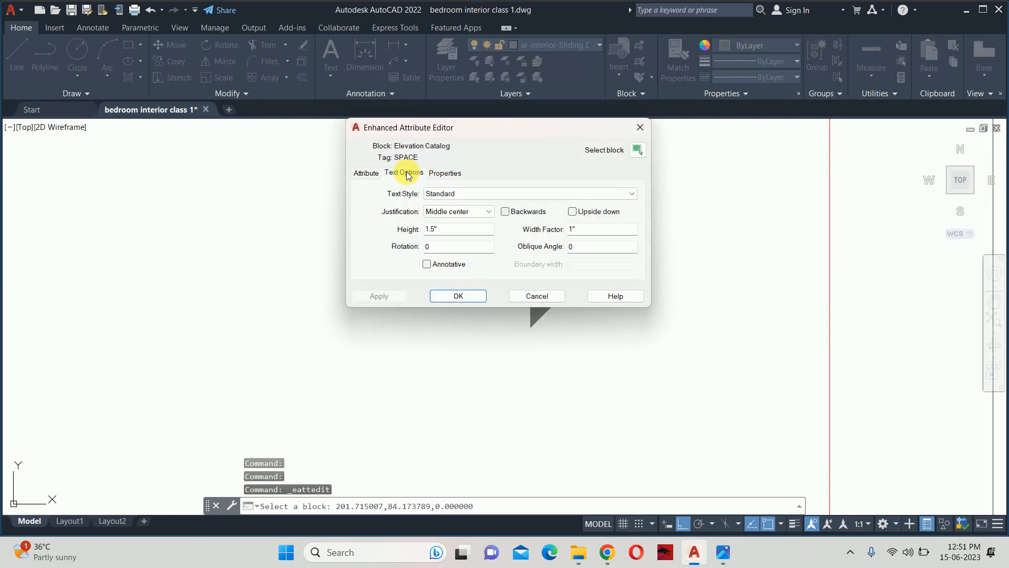
double_click(450, 230)
text(1)
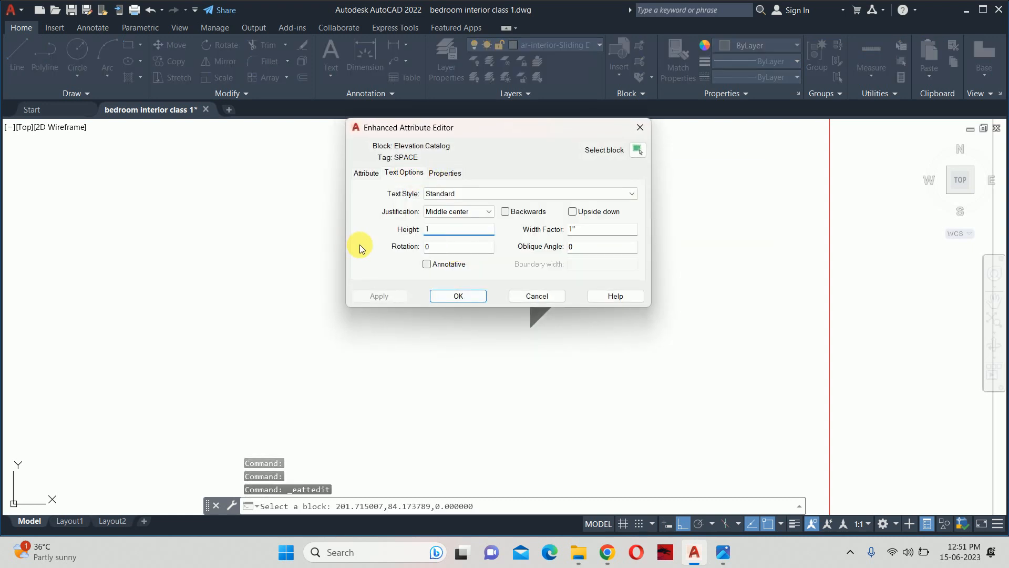
click(443, 294)
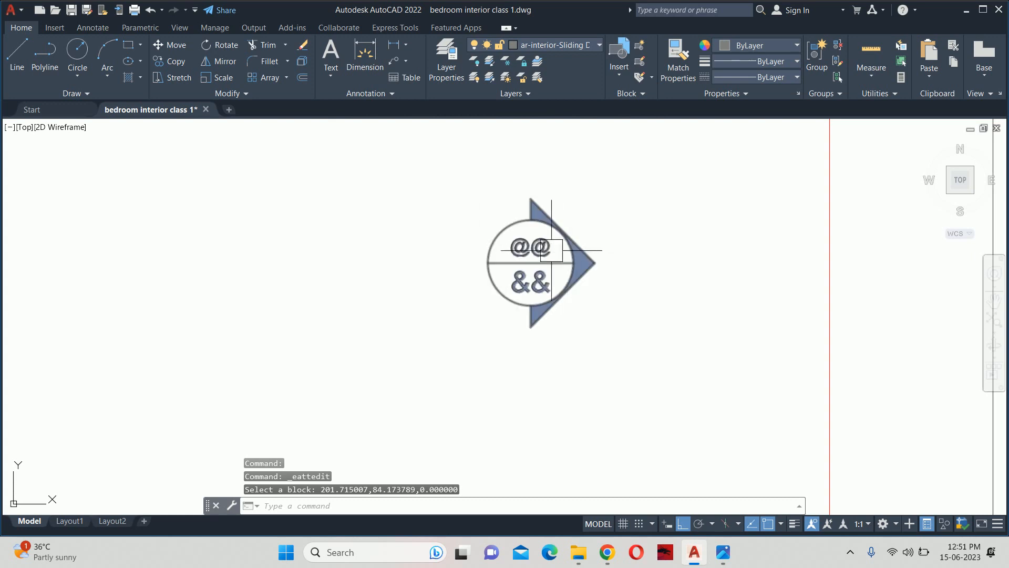
Step: Set the text height of the inserted symbol's DIRECTION attribute to 1
click(531, 261)
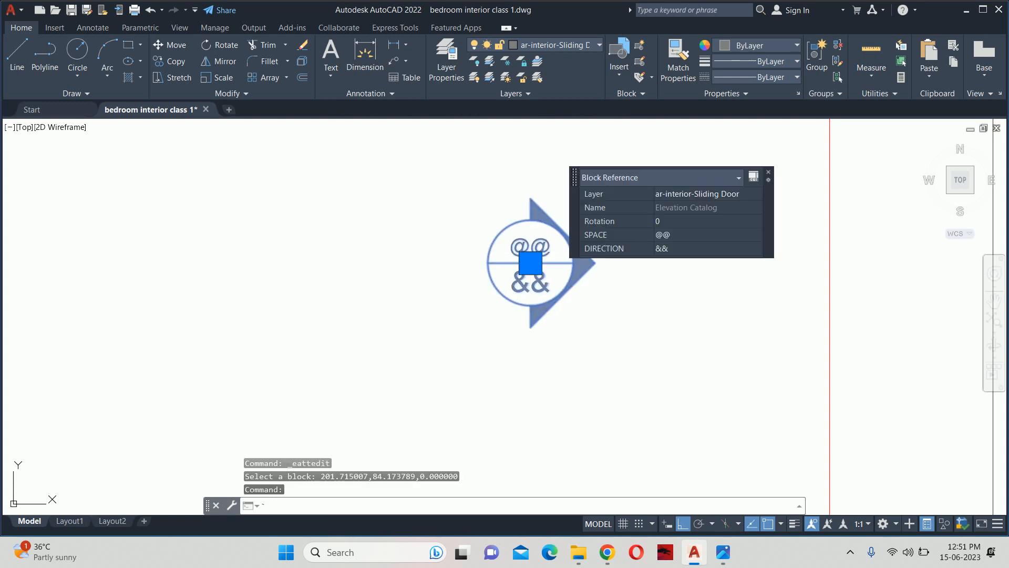
double_click(530, 261)
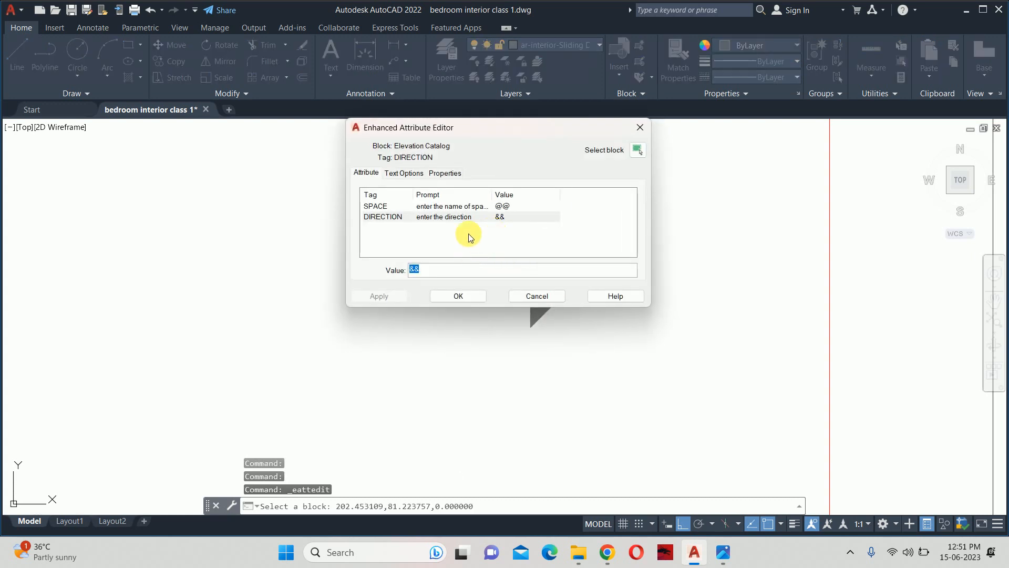
click(404, 173)
drag(453, 231, 401, 229)
text(1)
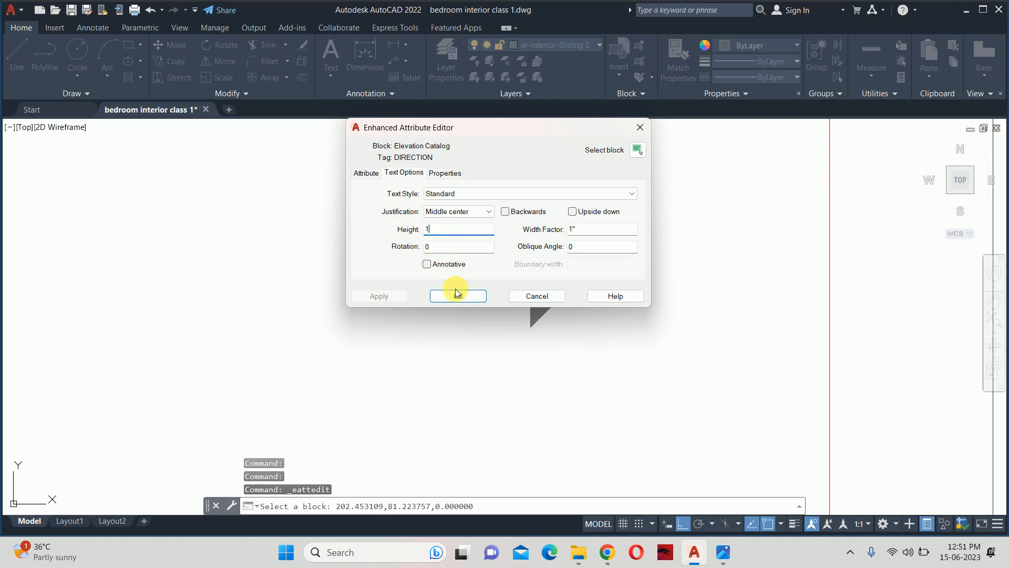
click(457, 300)
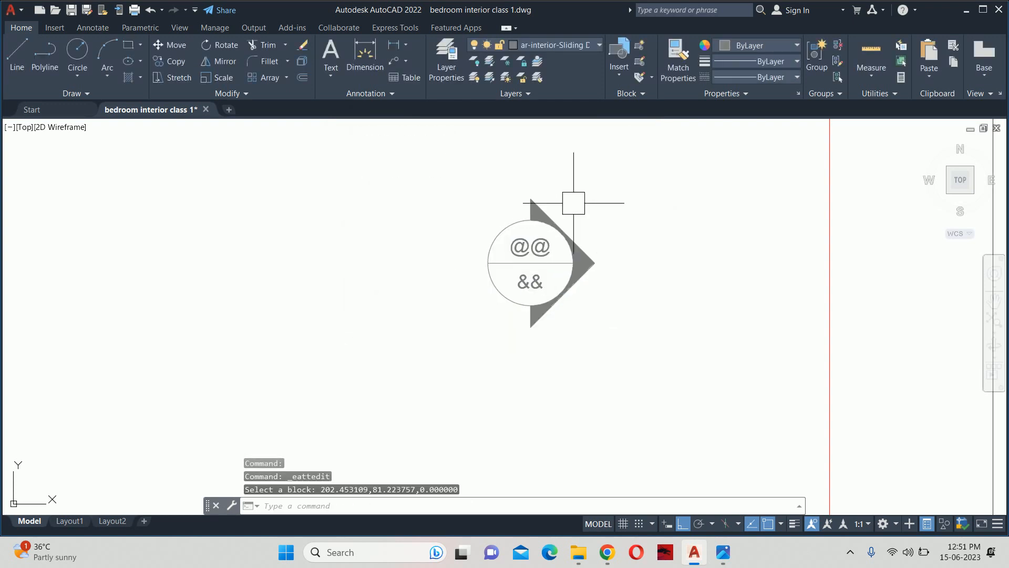
Step: Set the symbol's SPACE value to "BR" and its DIRECTION value to "A", and apply the edit
click(540, 246)
scroll(540, 247, up, 8)
double_click(540, 247)
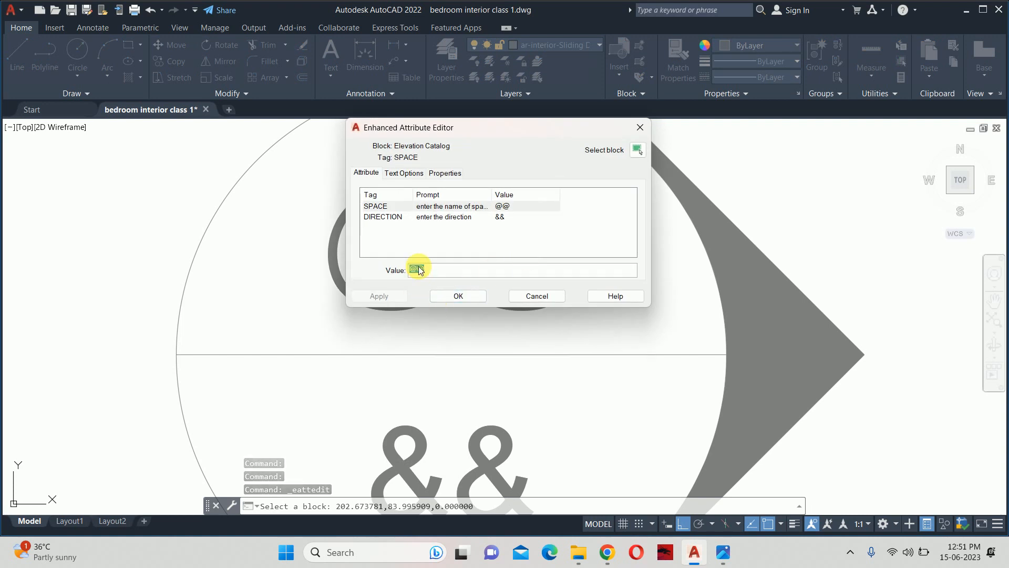
text(BR)
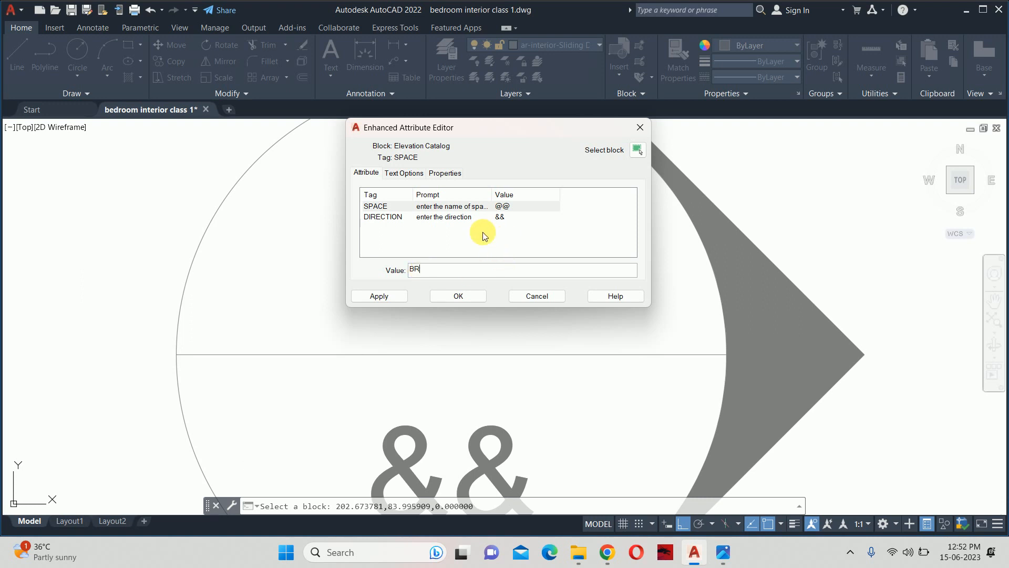
click(456, 217)
click(434, 271)
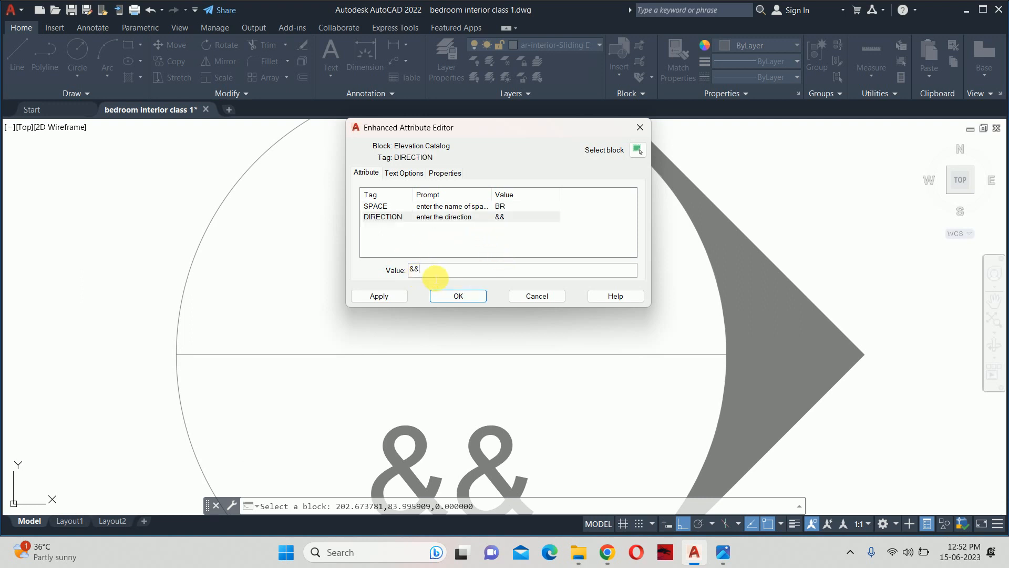
text(A)
click(381, 296)
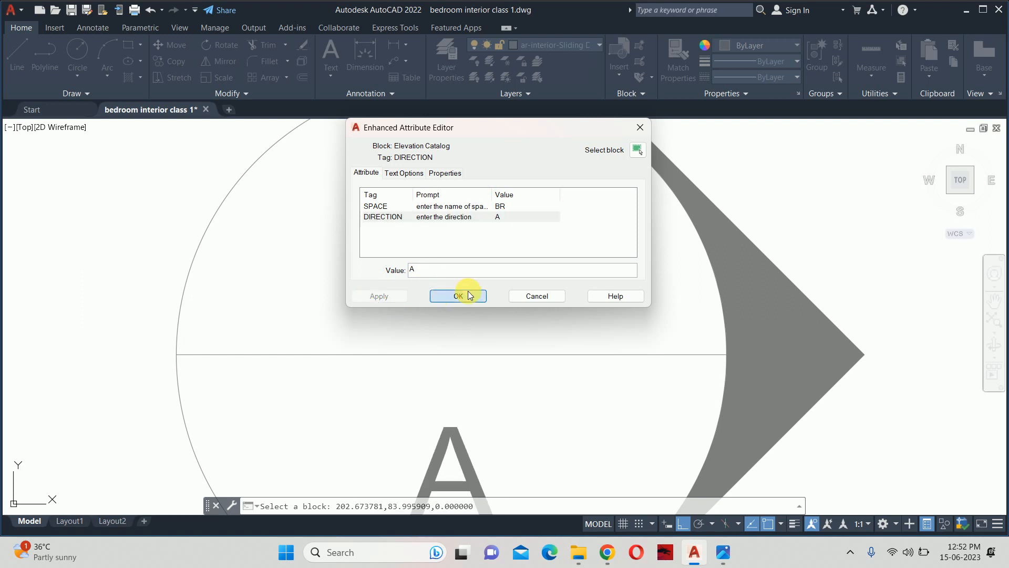
click(458, 296)
scroll(468, 290, down, 5)
scroll(468, 291, down, 4)
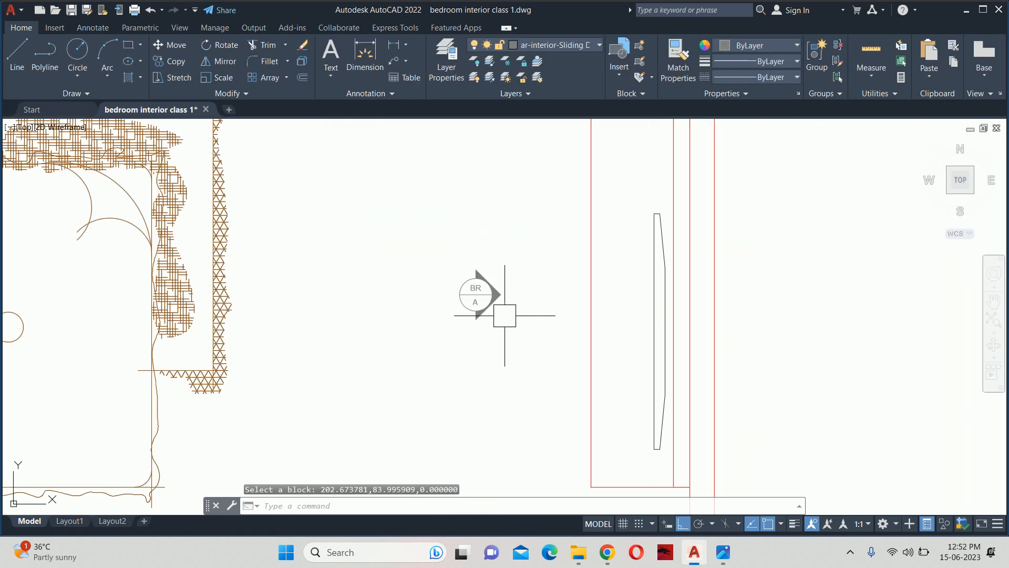
key(Escape)
key(Escape)
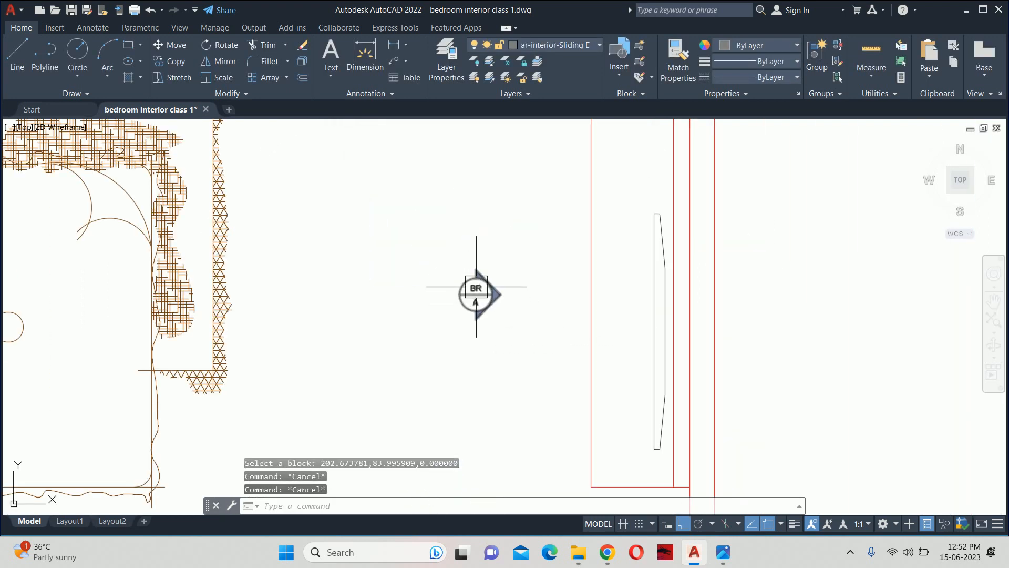
mouse_move(476, 287)
scroll(476, 286, up, 5)
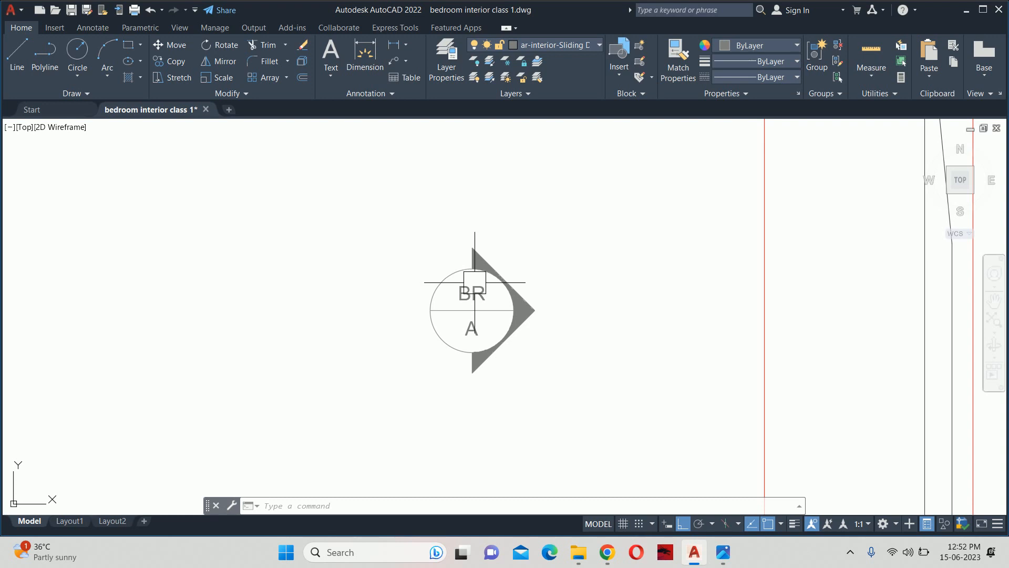
key(Escape)
key(Escape)
key(Escape)
Step: Copy the BR/A elevation symbol from its centre to a point straight above the original
scroll(505, 345, down, 2)
middle_drag(505, 345, 573, 292)
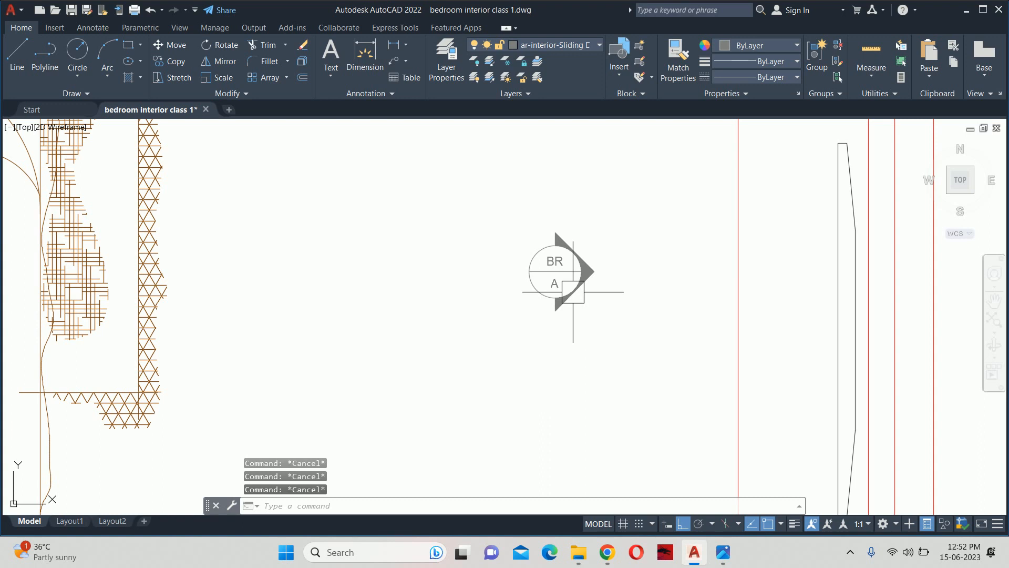
scroll(574, 287, down, 3)
middle_drag(576, 273, 591, 293)
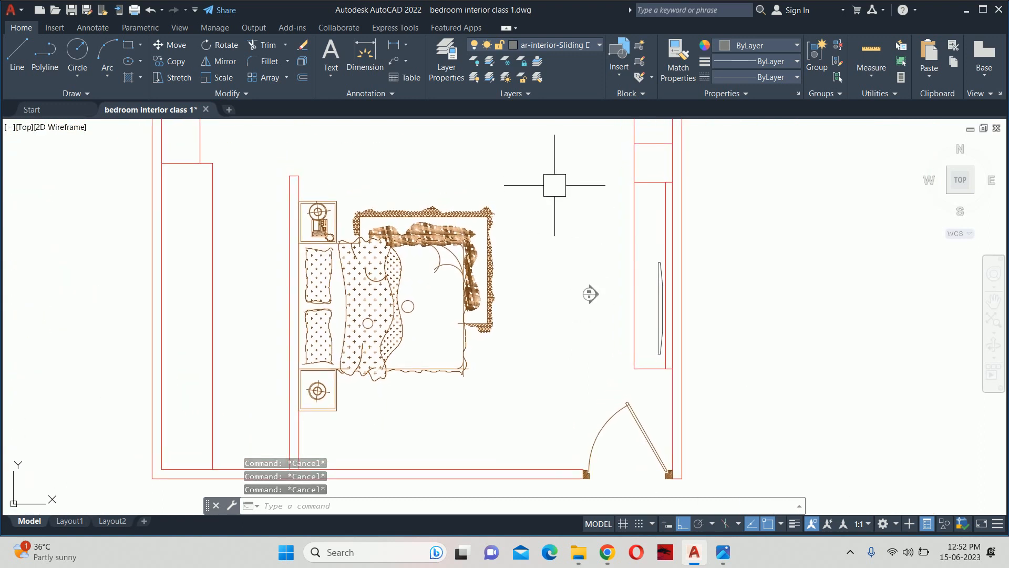
text(cp)
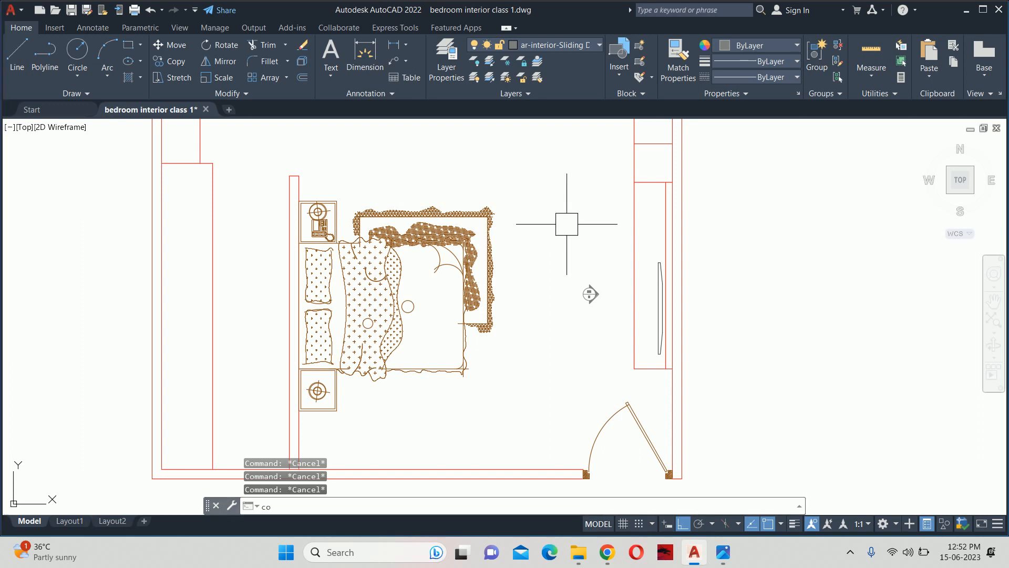
key(Return)
click(589, 293)
key(Return)
scroll(590, 293, up, 5)
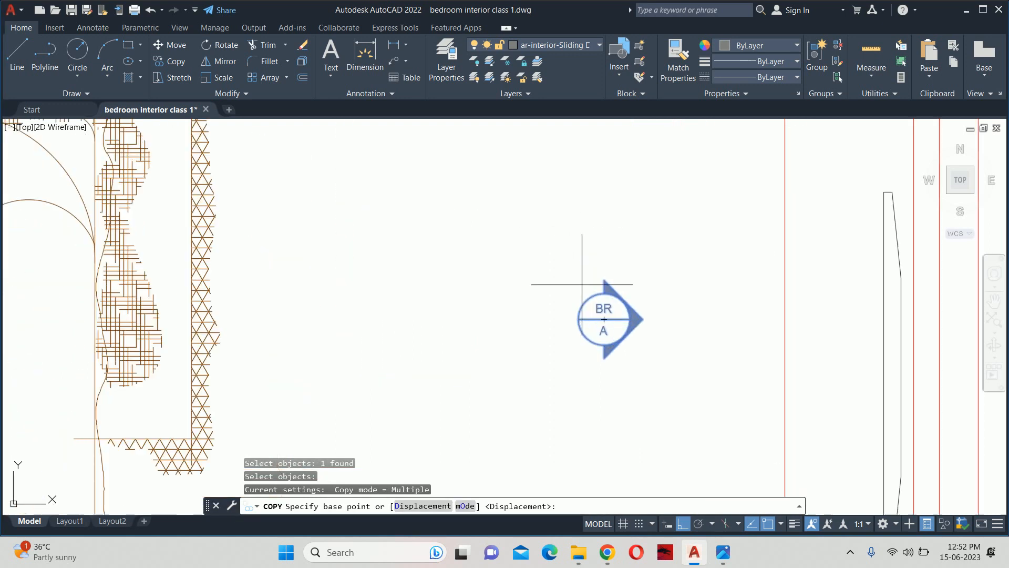
click(604, 319)
middle_drag(576, 125, 594, 250)
click(597, 227)
key(Escape)
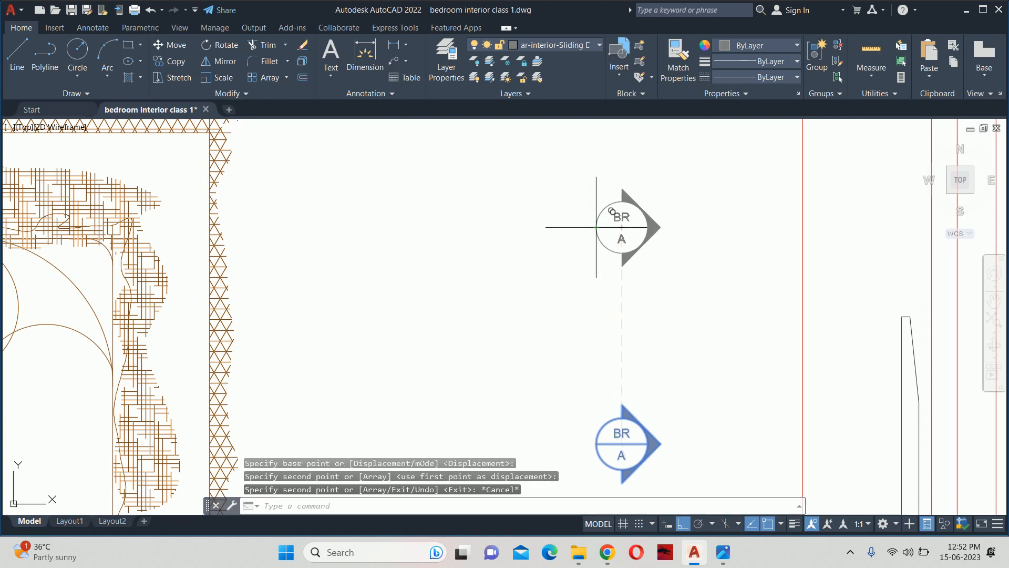
key(Escape)
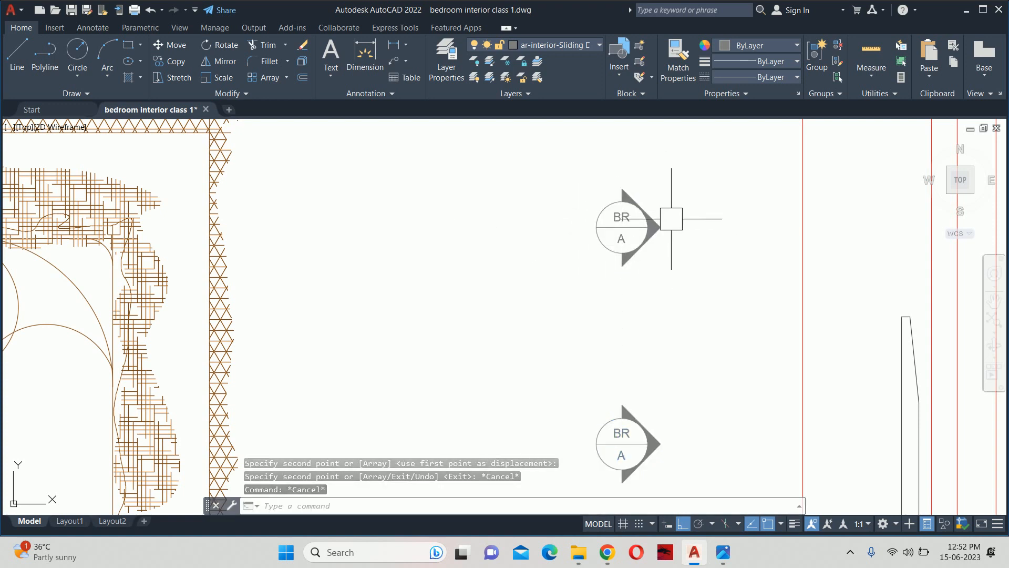
Step: Open the Elevation Catalog block definition for editing in the block editor
scroll(625, 205, down, 2)
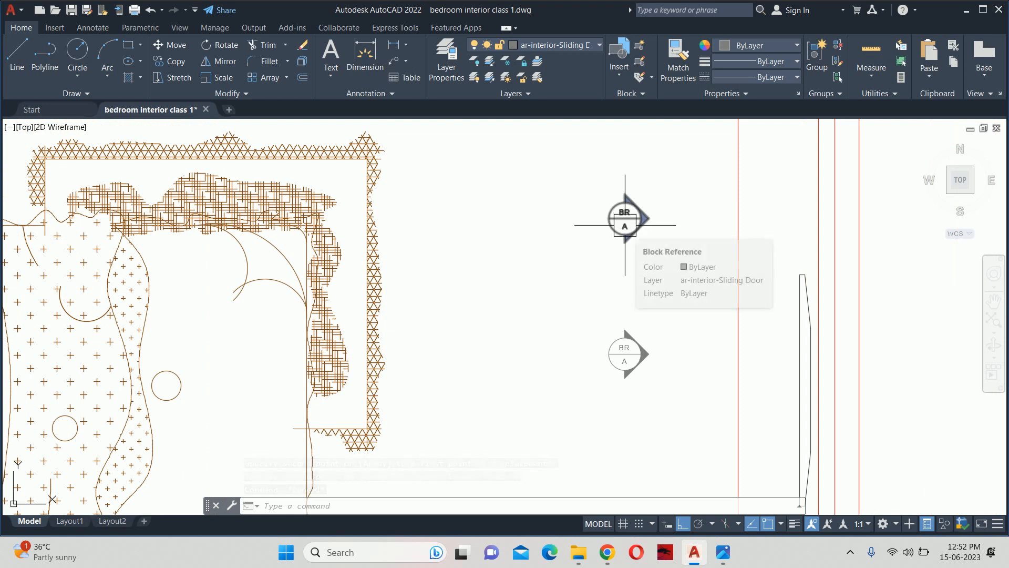
key(Escape)
key(Escape)
key(Escape)
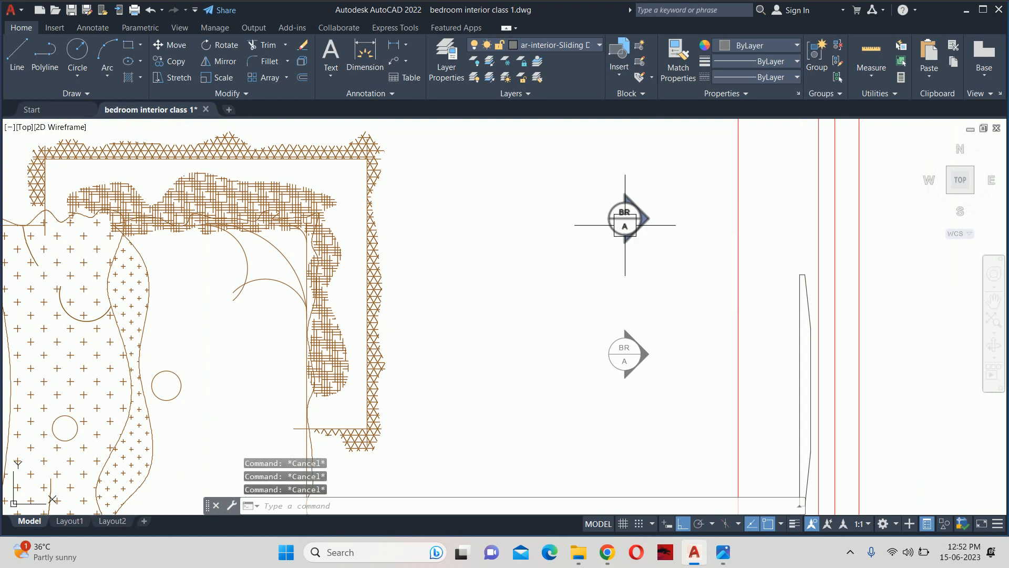
text(BE)
key(Return)
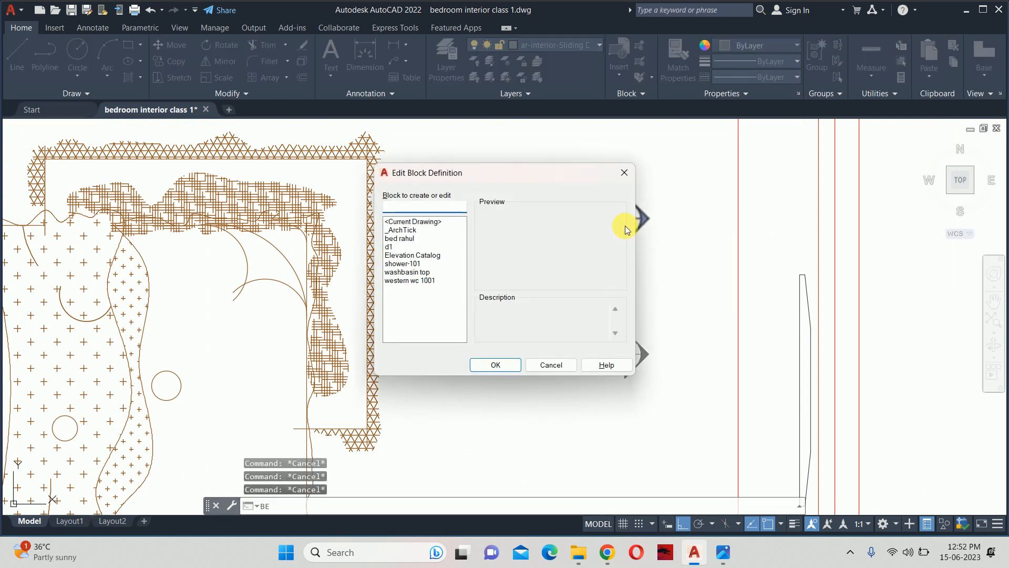
click(392, 246)
click(405, 263)
click(415, 255)
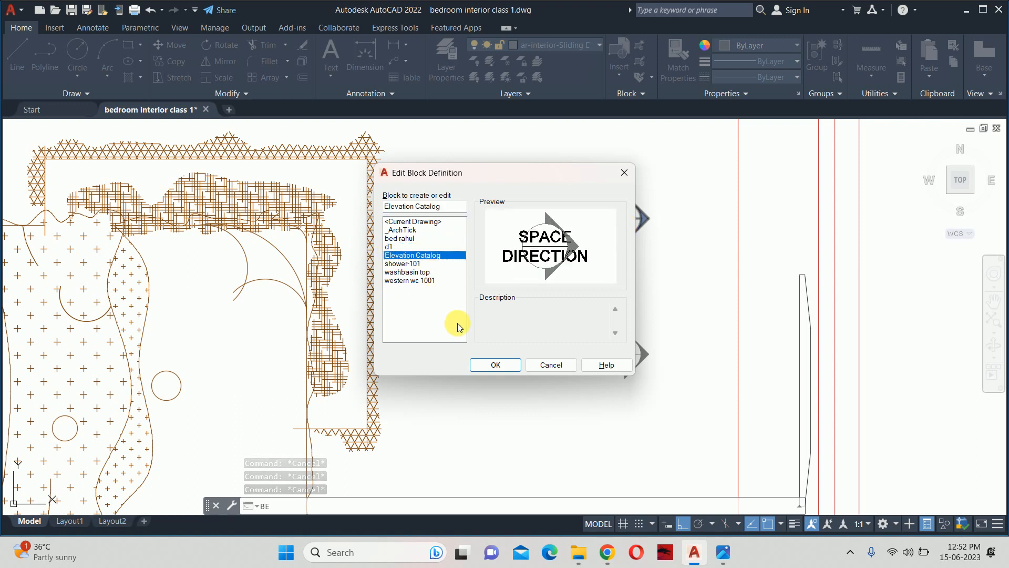
click(488, 363)
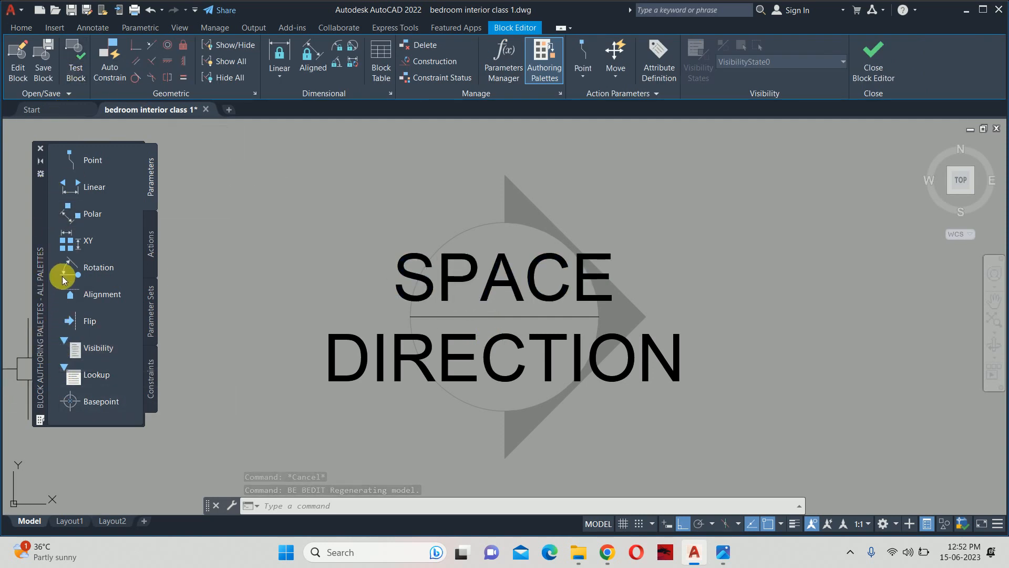
Step: Add a rotation parameter centred on the symbol's midpoint, with its radius reaching the arrow tip, a default angle of 90° and its label placed
click(500, 254)
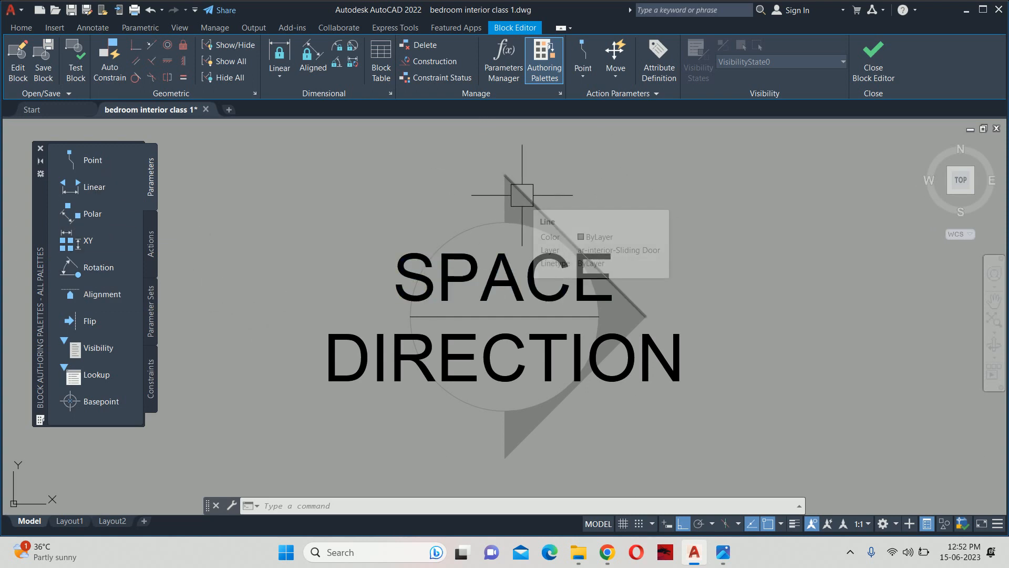
click(59, 164)
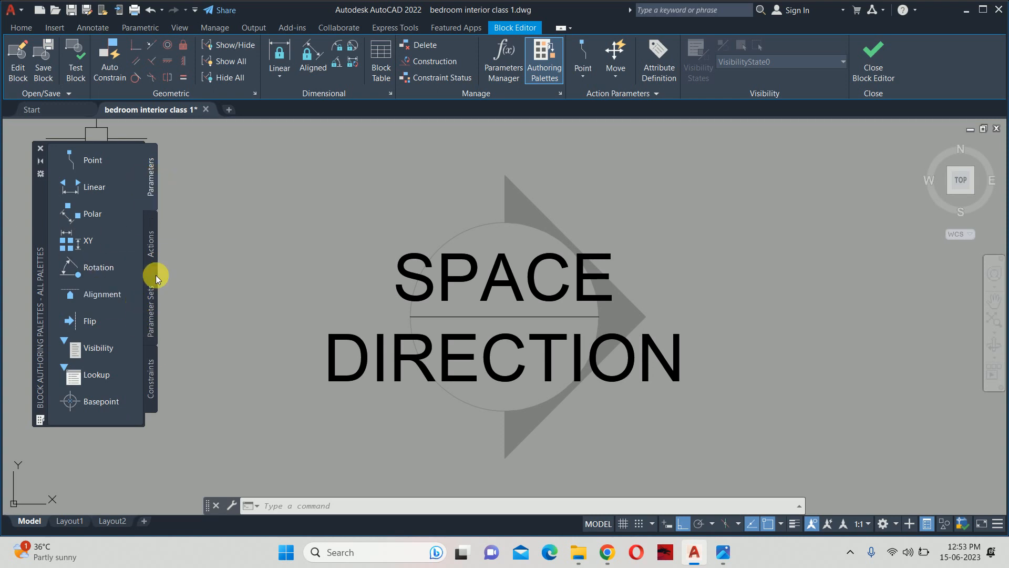
click(99, 266)
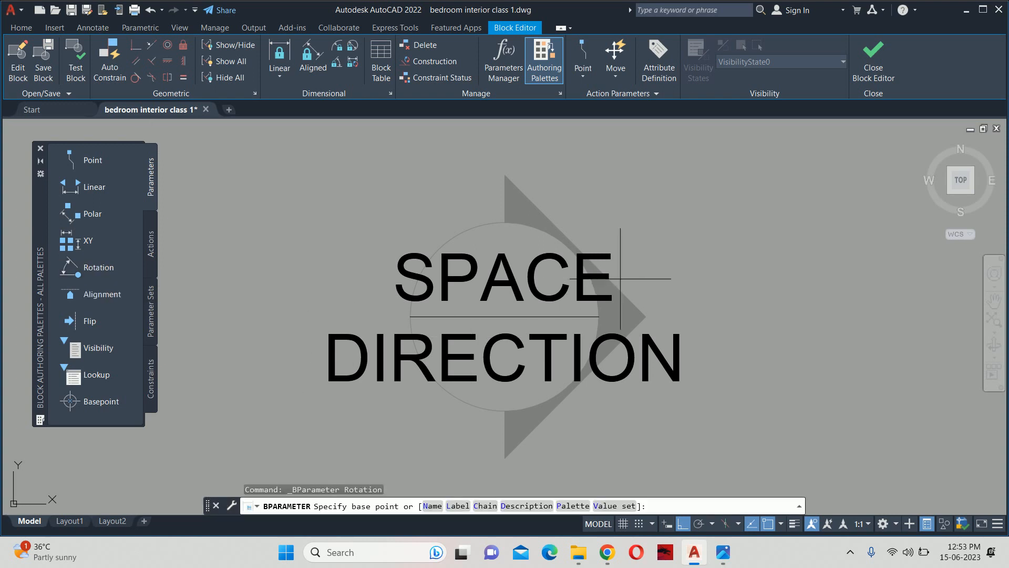
click(504, 317)
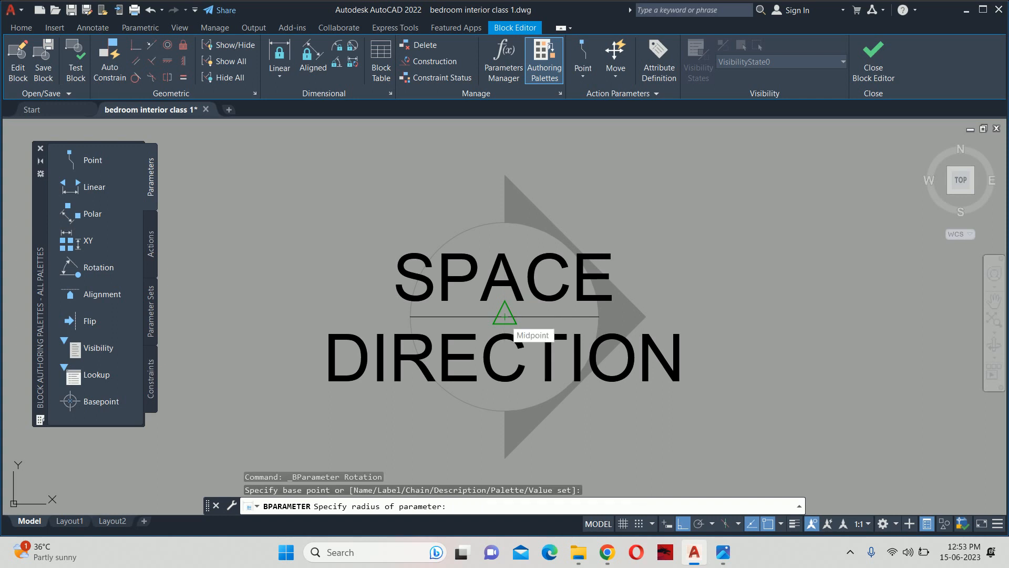
click(646, 317)
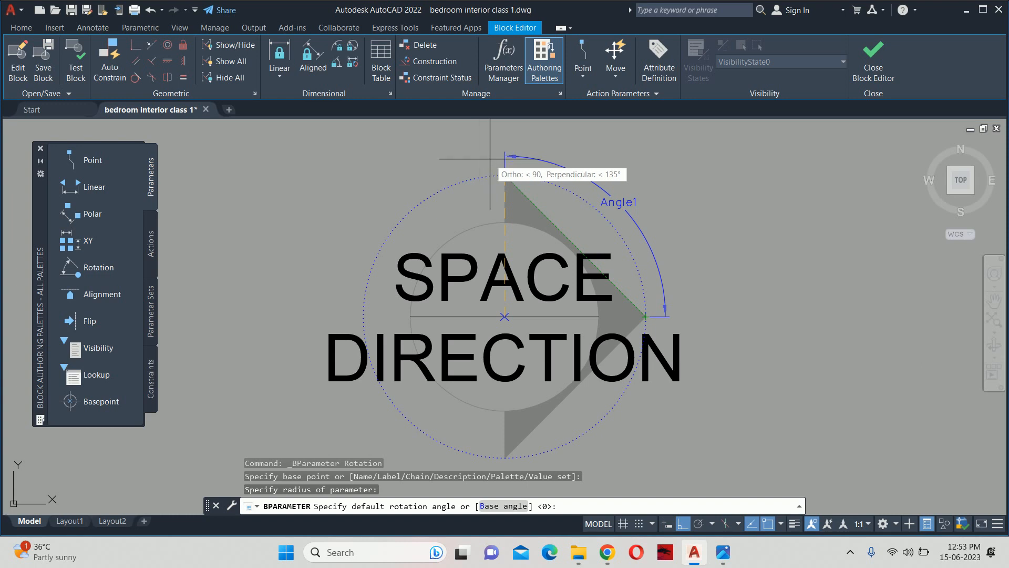
scroll(499, 180, down, 3)
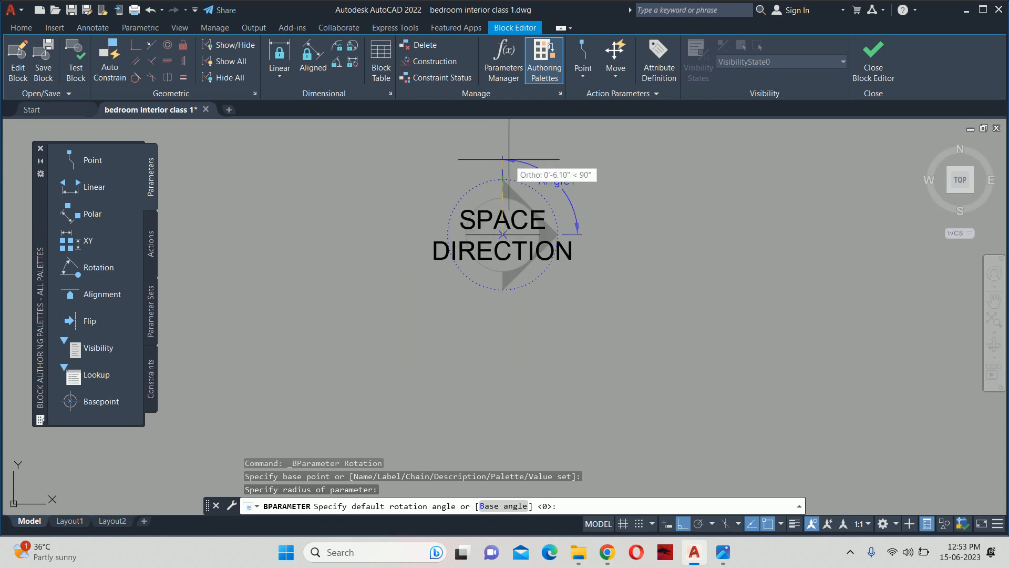
click(508, 160)
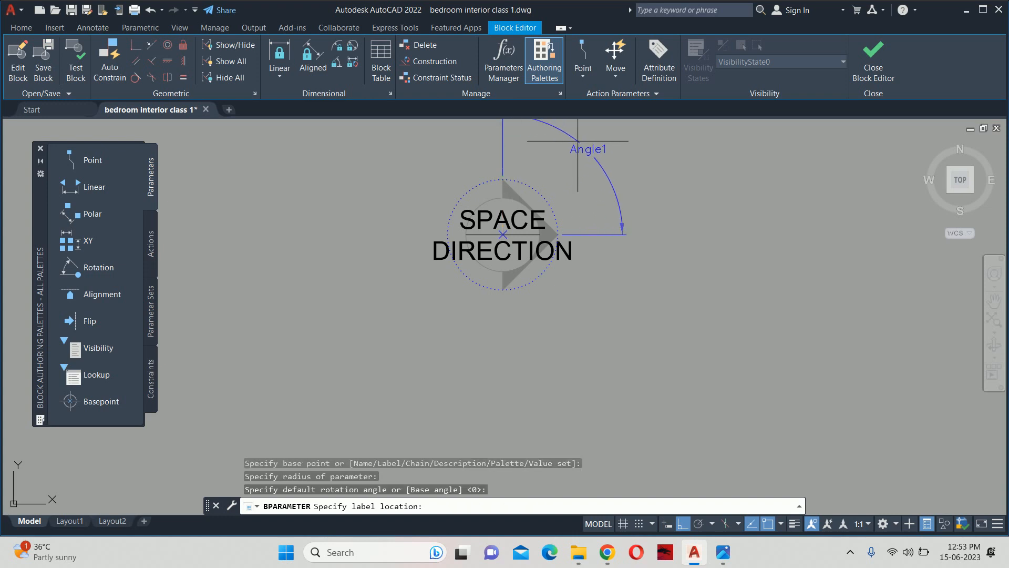
click(558, 166)
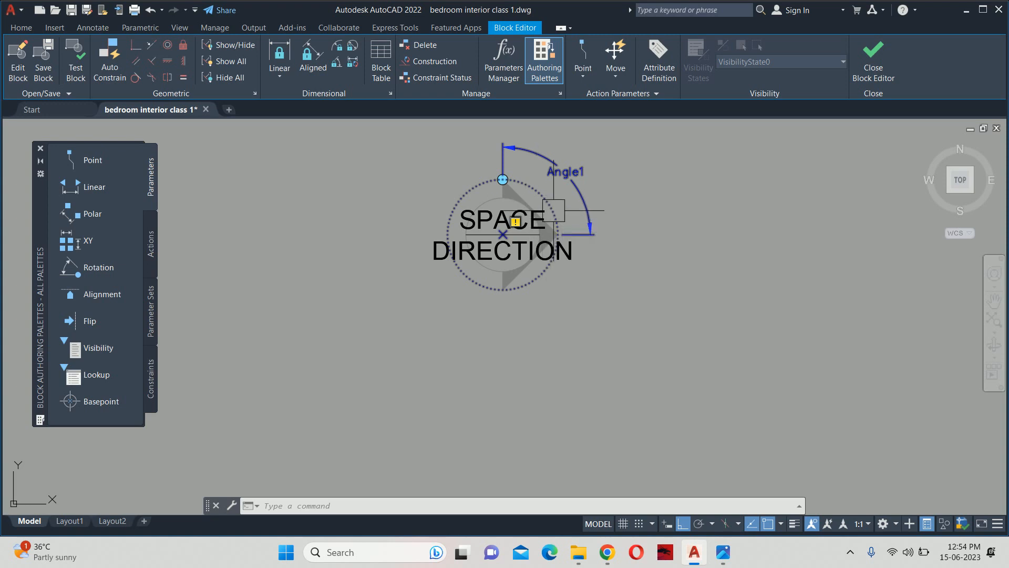
Step: Assign a rotate action to the rotation parameter, selecting only the arrow's outline and solid fill, without the circle, dividing line and attribute texts
scroll(547, 213, up, 3)
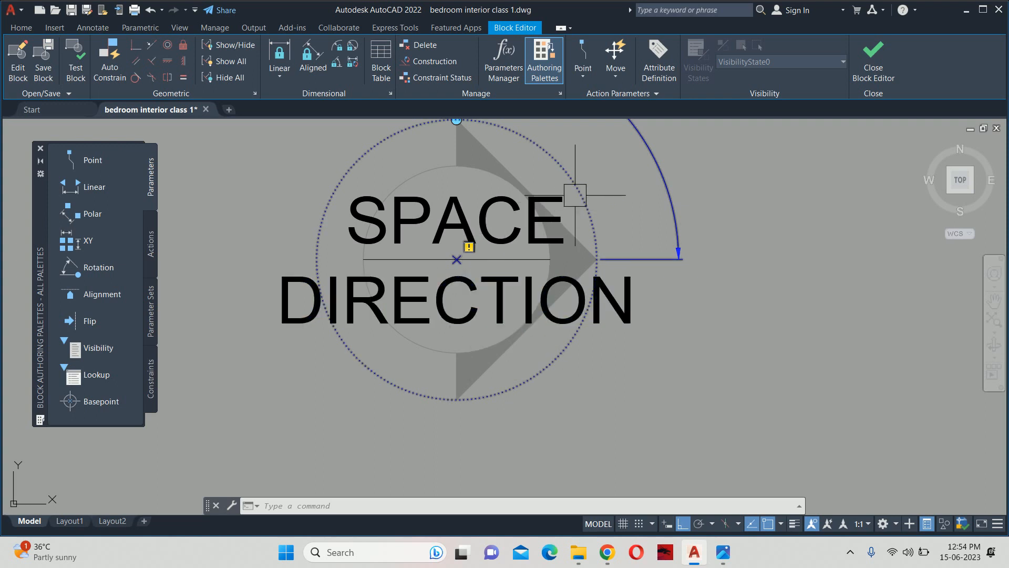
scroll(575, 195, down, 3)
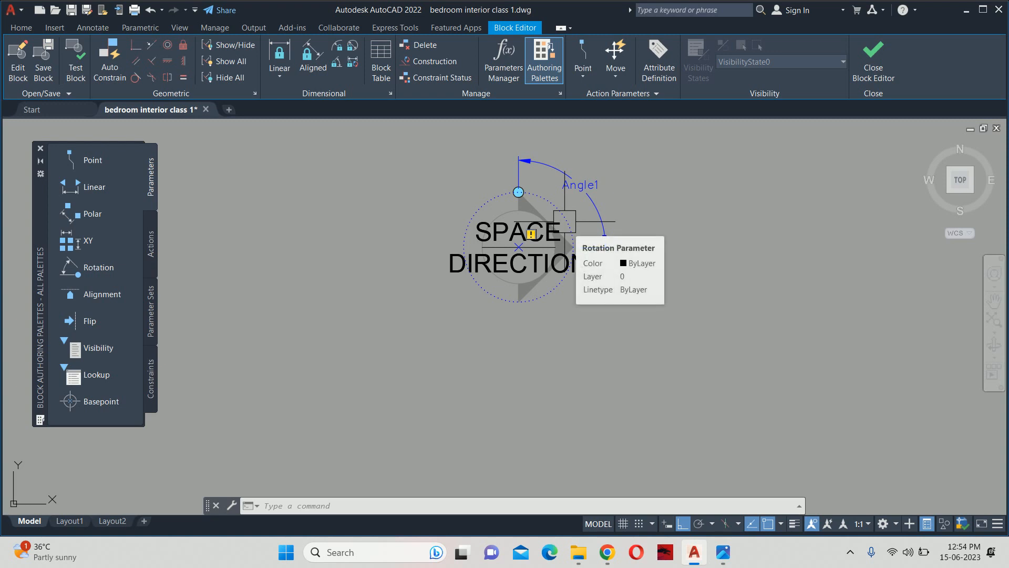
scroll(534, 237, up, 2)
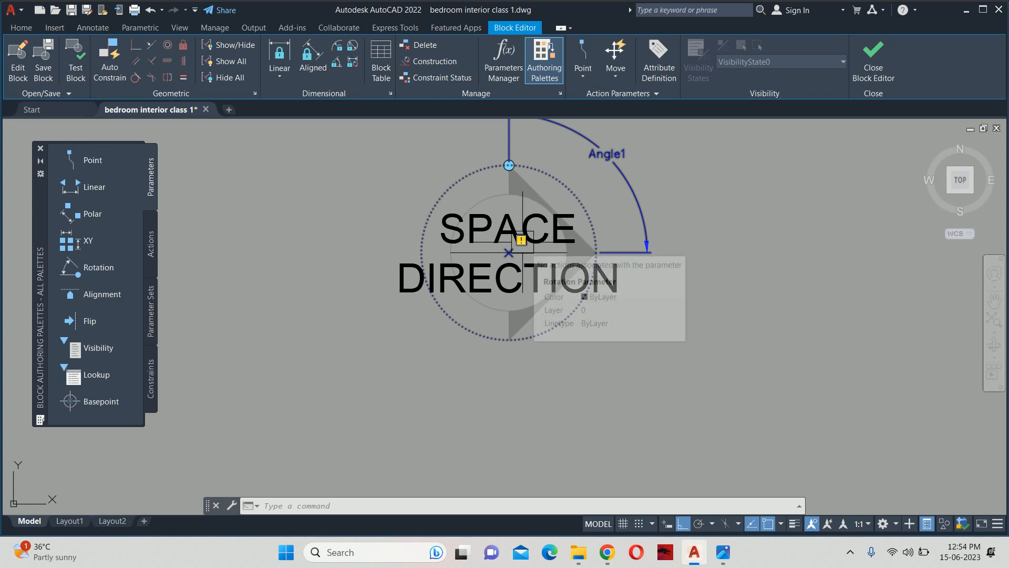
scroll(522, 242, down, 2)
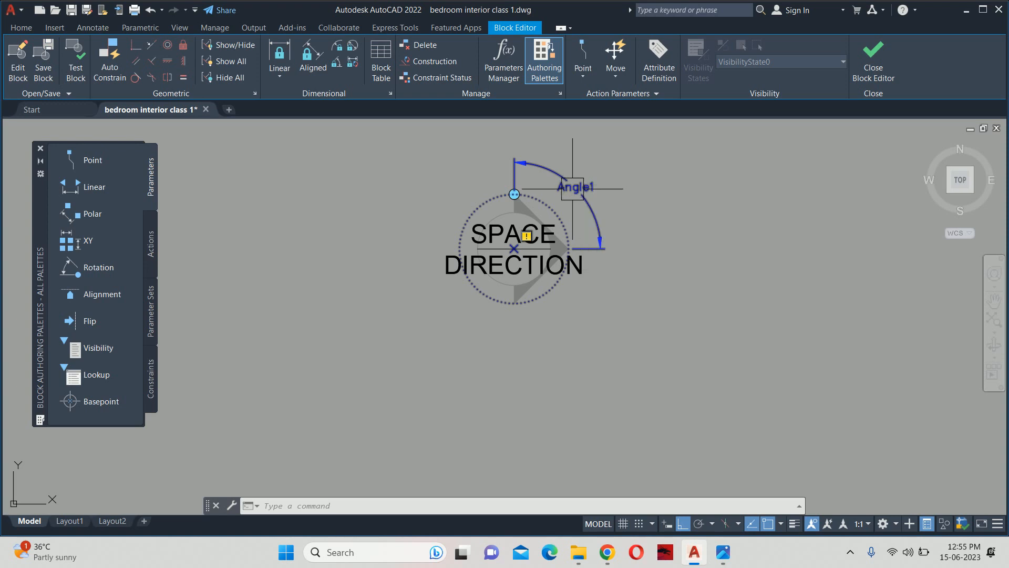
scroll(575, 186, up, 2)
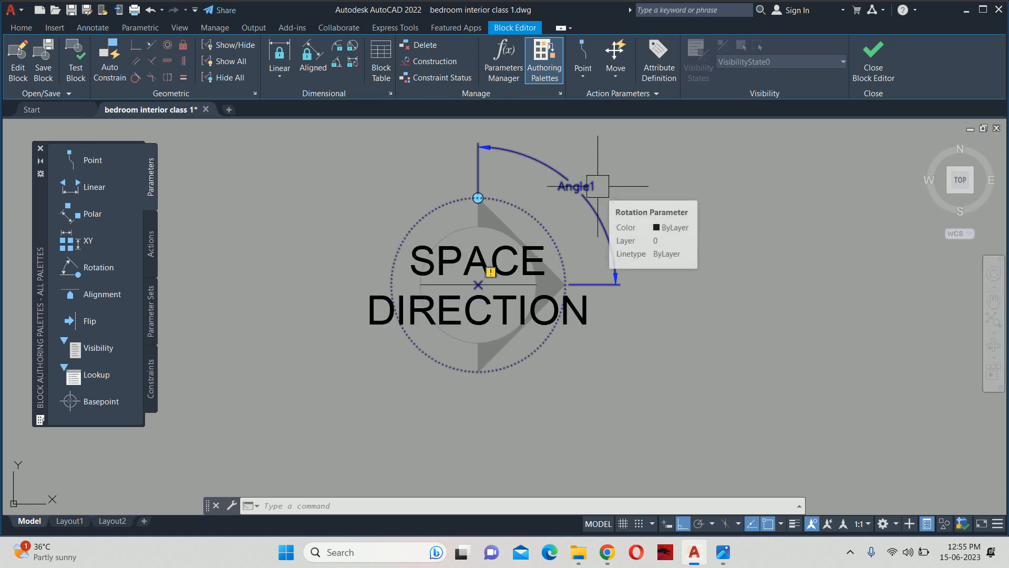
double_click(594, 186)
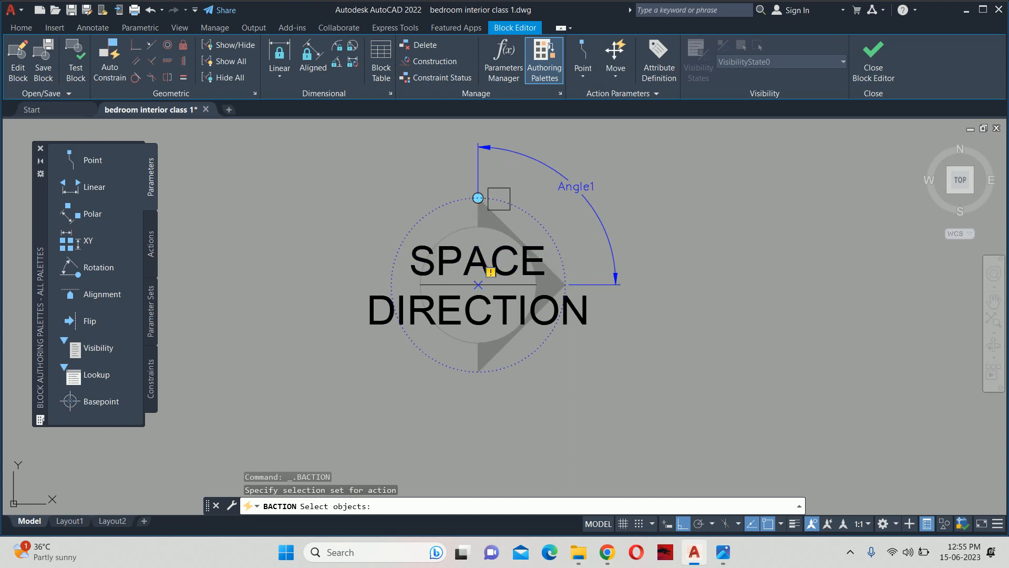
scroll(501, 200, up, 5)
click(509, 232)
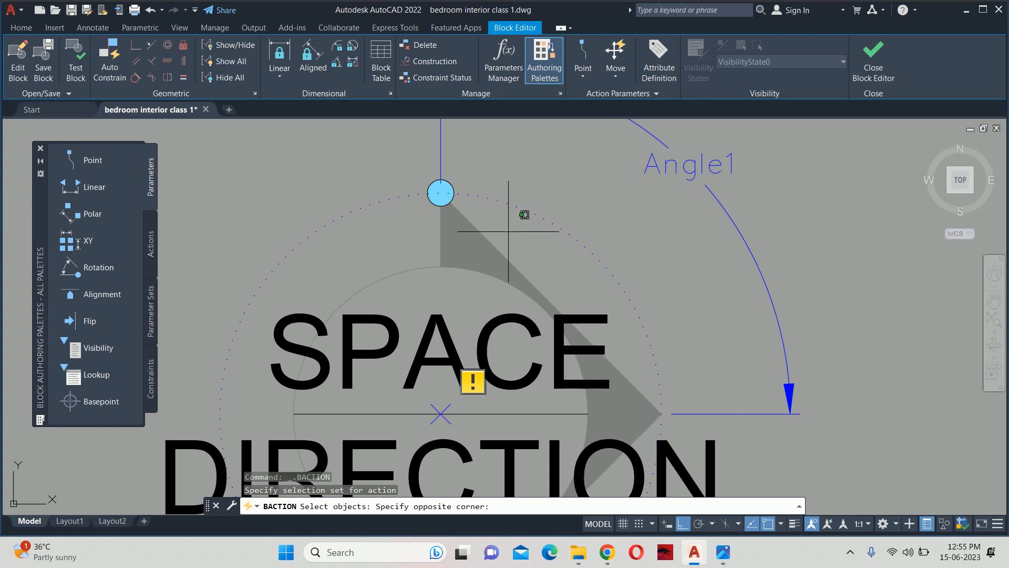
click(434, 249)
scroll(457, 338, down, 2)
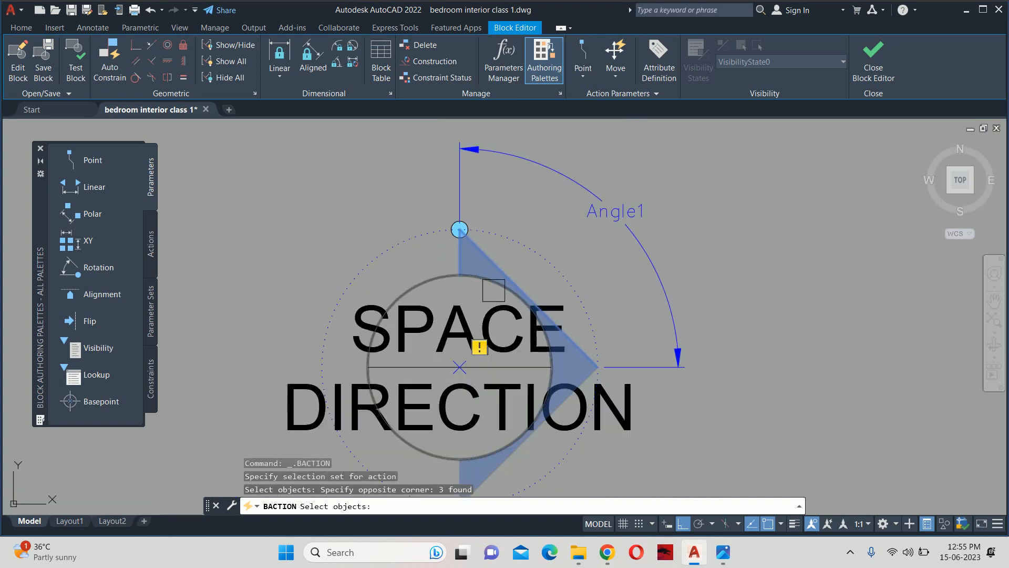
middle_drag(457, 338, 494, 169)
scroll(489, 252, up, 2)
scroll(491, 284, up, 2)
click(519, 313)
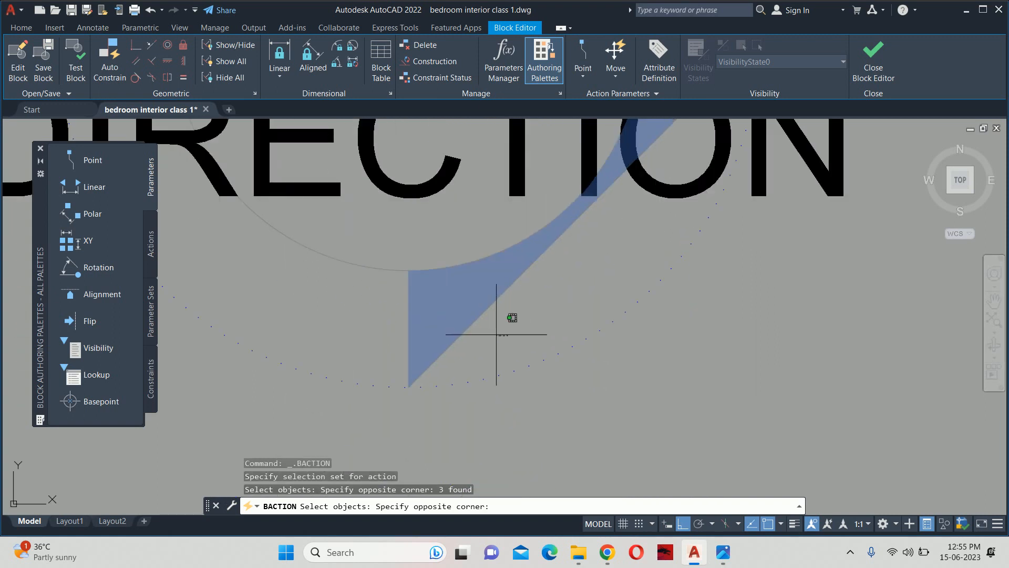
click(362, 315)
scroll(368, 316, down, 2)
scroll(507, 287, down, 2)
scroll(582, 149, up, 3)
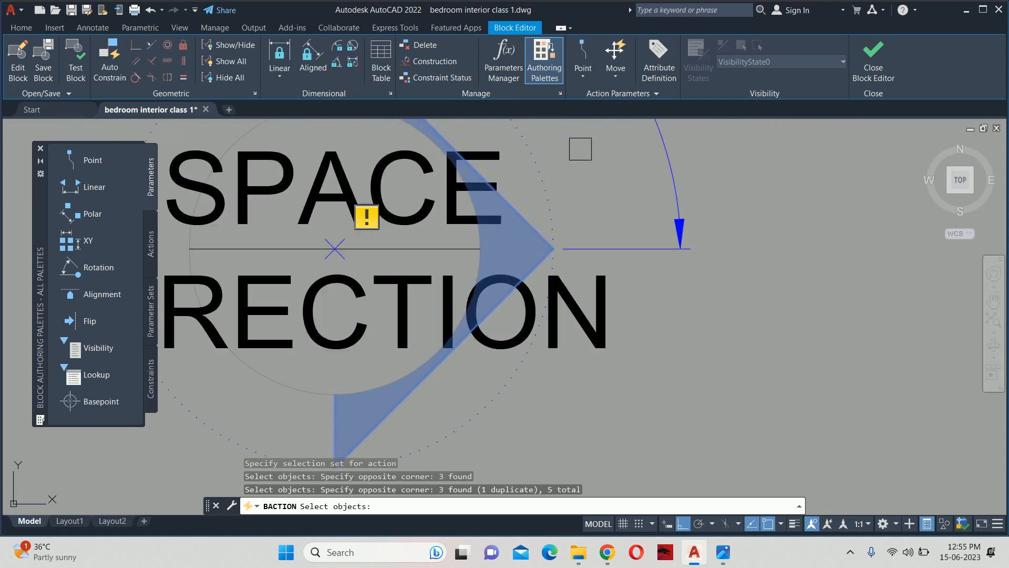
click(501, 301)
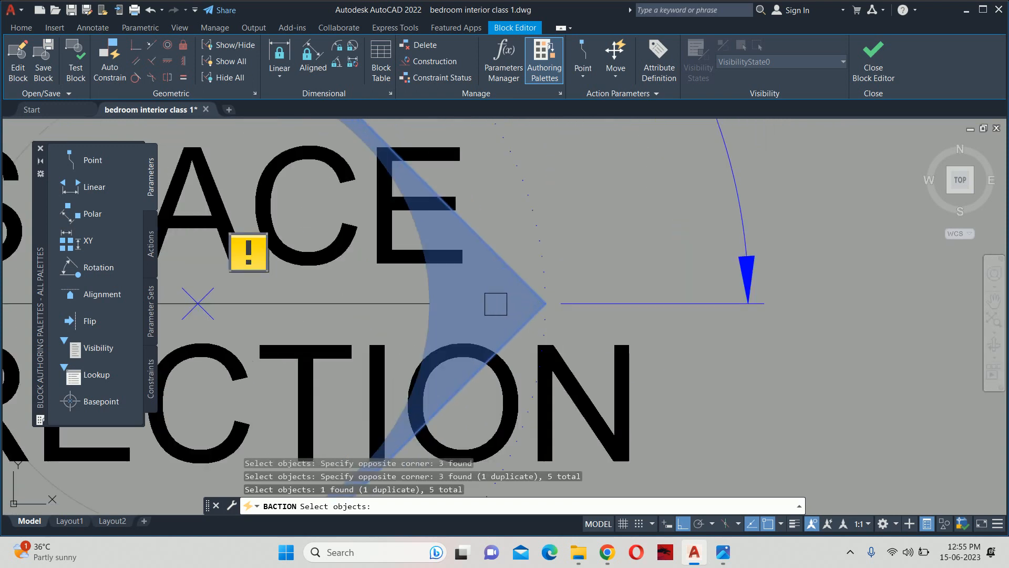
scroll(518, 281, down, 3)
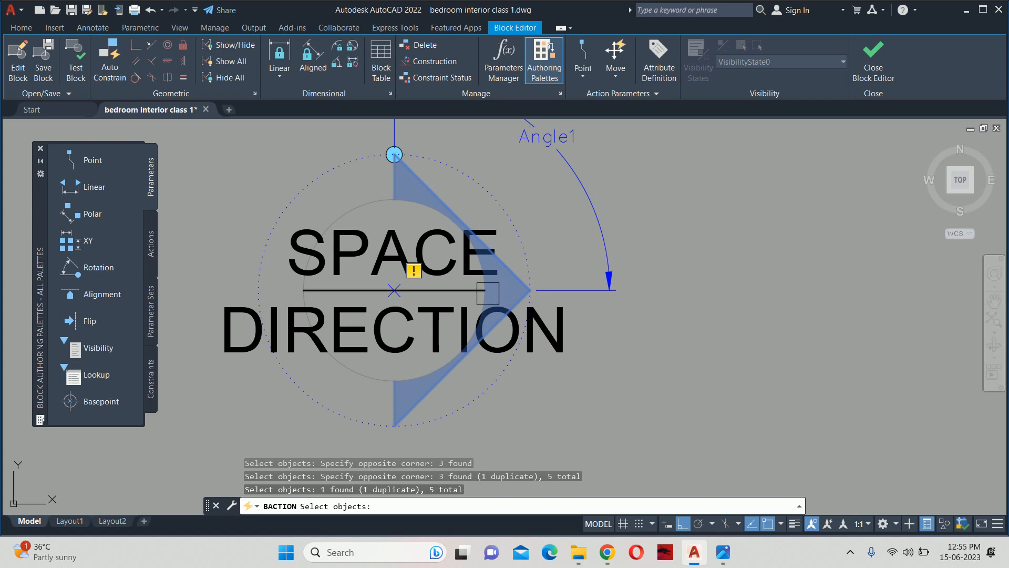
key(Return)
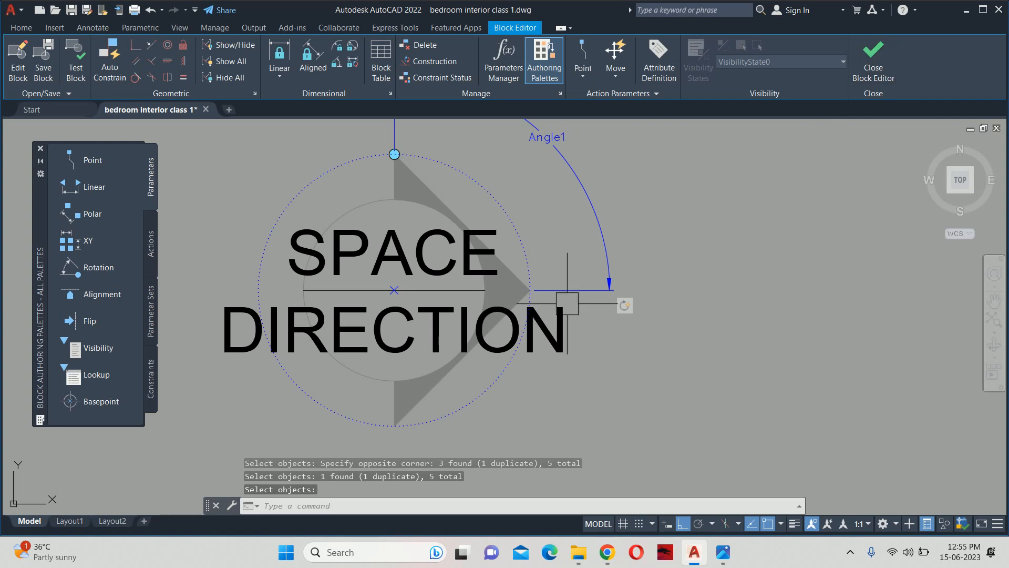
Step: Close the block editor and save the changes to the Elevation Catalog block
scroll(561, 310, down, 2)
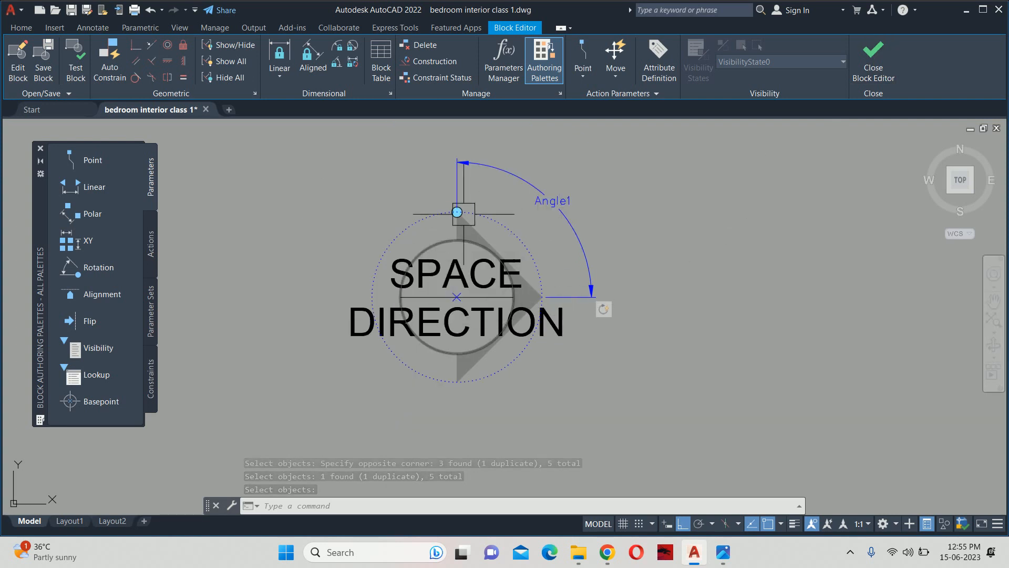
click(867, 59)
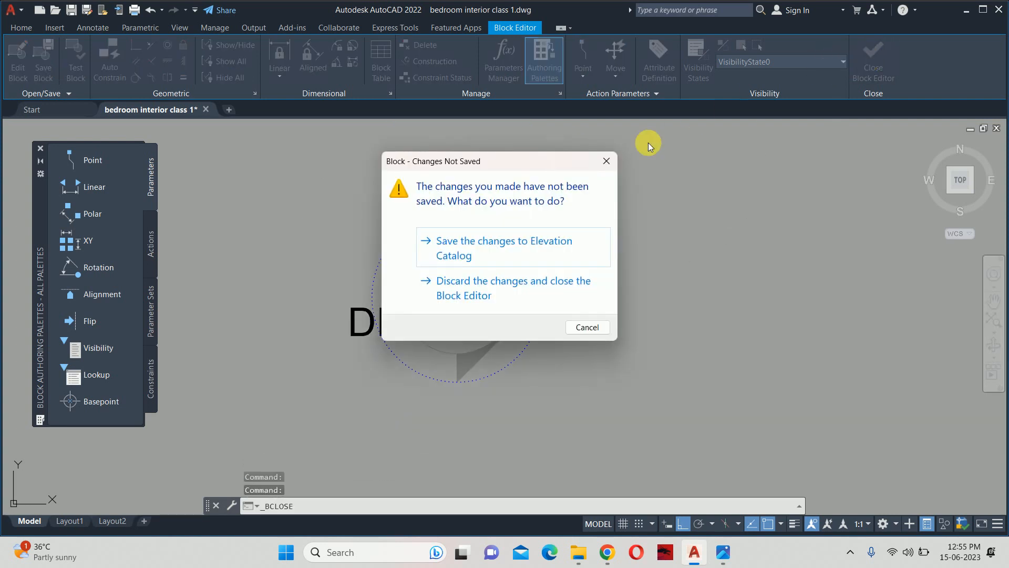
click(478, 242)
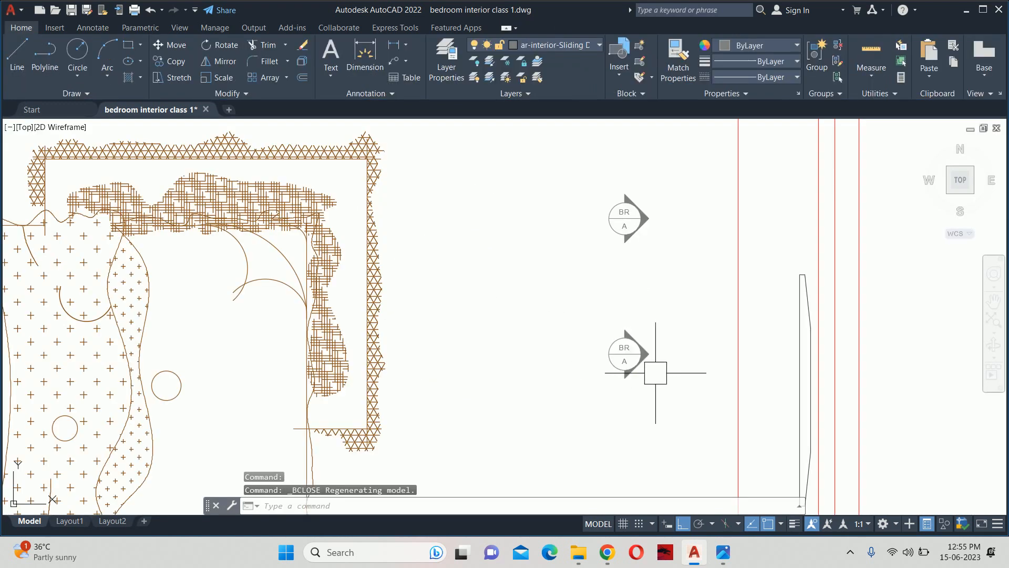
Step: Change the DIRECTION value of the upper BR/A elevation symbol to "B"
scroll(625, 224, up, 6)
click(639, 233)
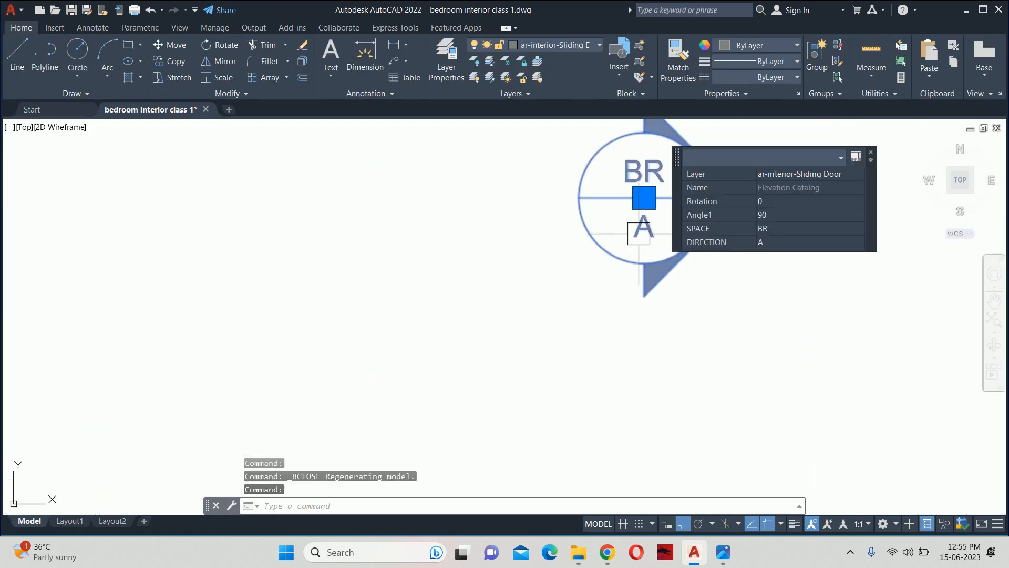
double_click(639, 233)
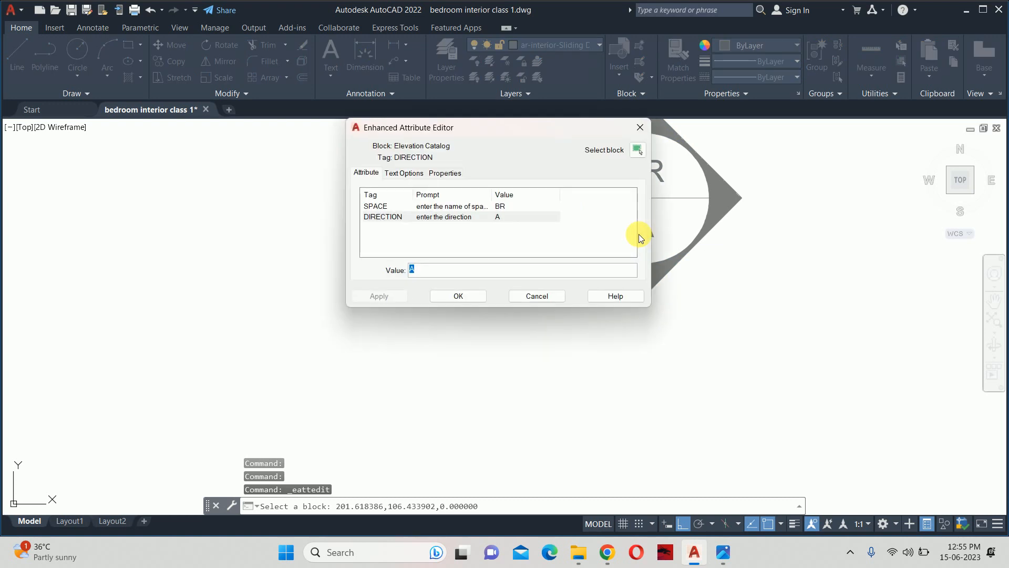
text(B)
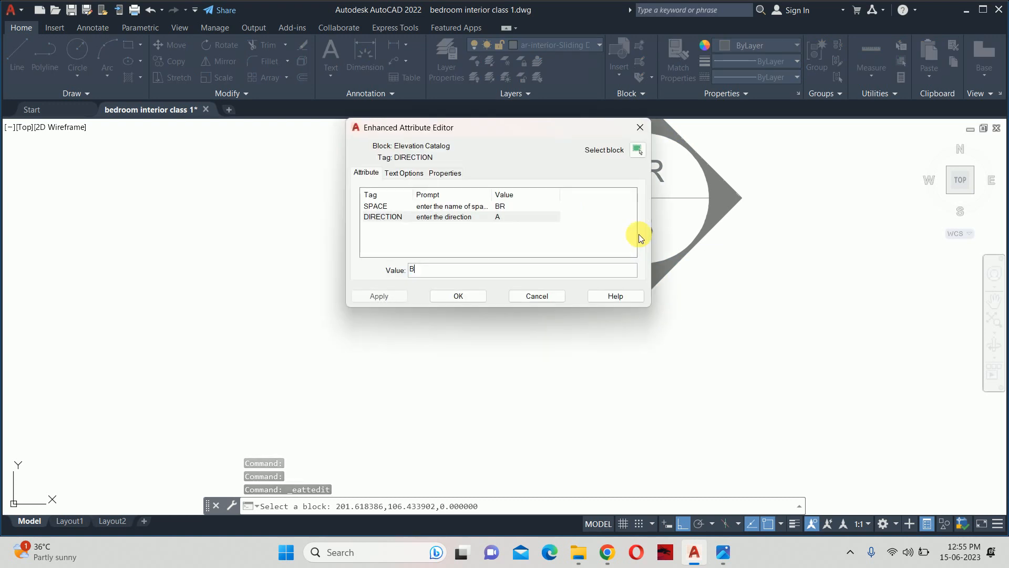
click(469, 296)
scroll(473, 300, down, 3)
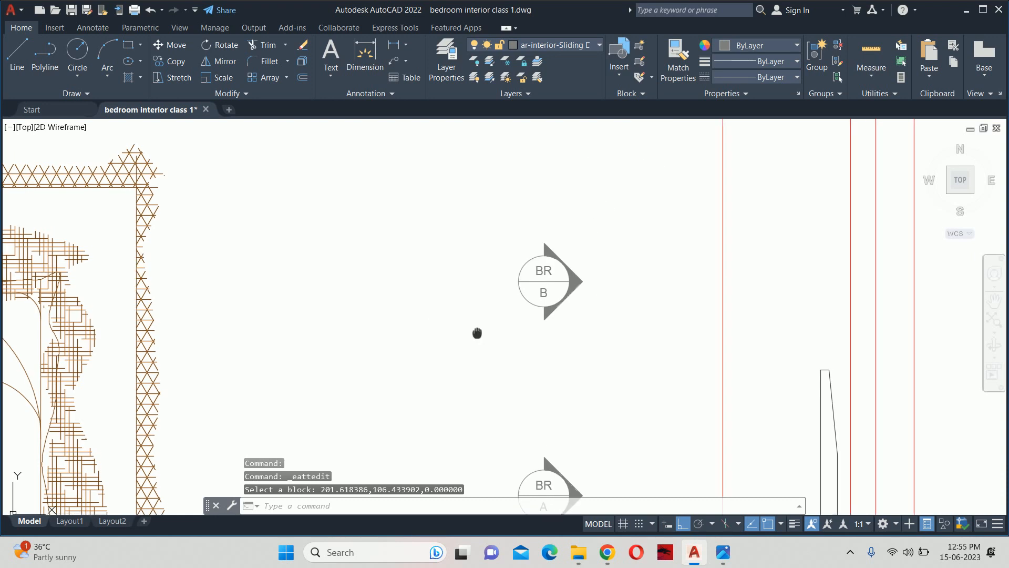
Step: Test the arrow rotation on the BR/B elevation symbol by turning its Angle1 to 180°, 270° and 0°
scroll(541, 289, up, 5)
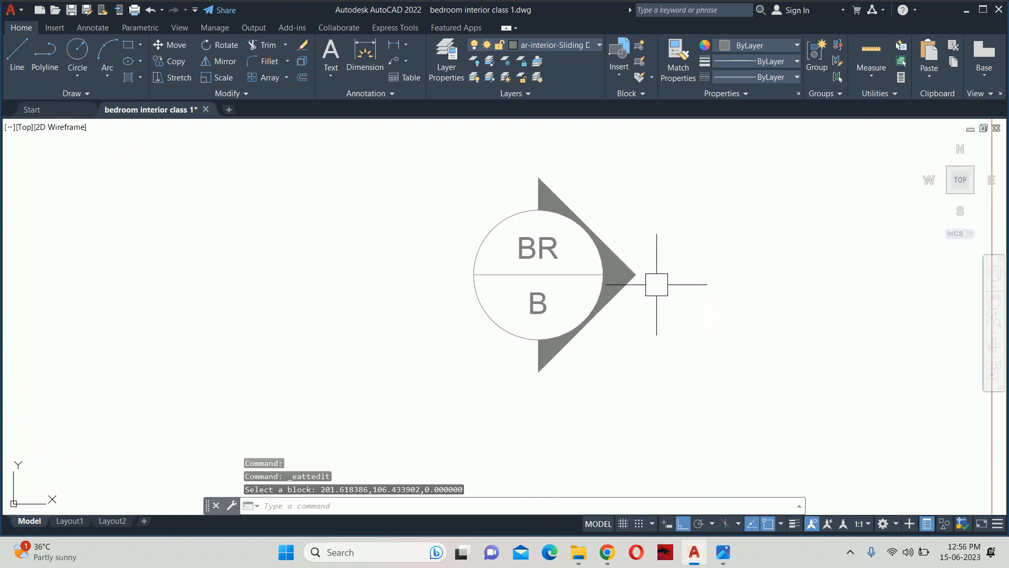
click(637, 273)
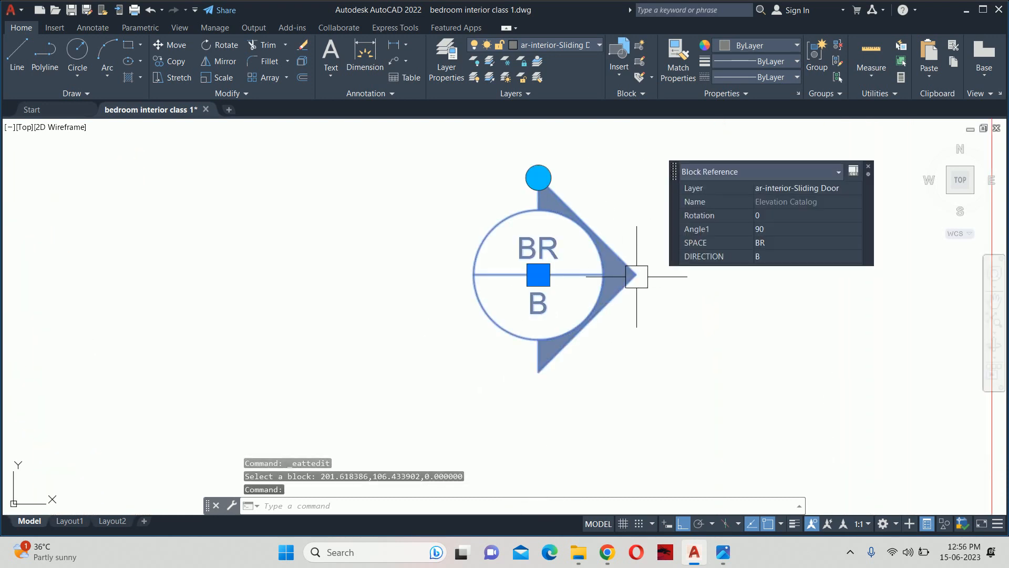
click(538, 178)
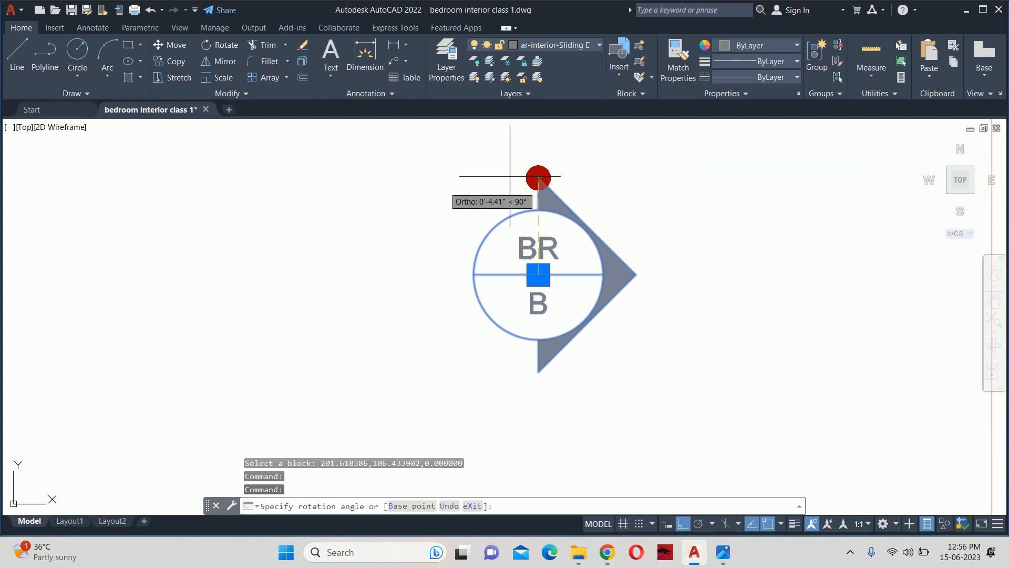
click(288, 216)
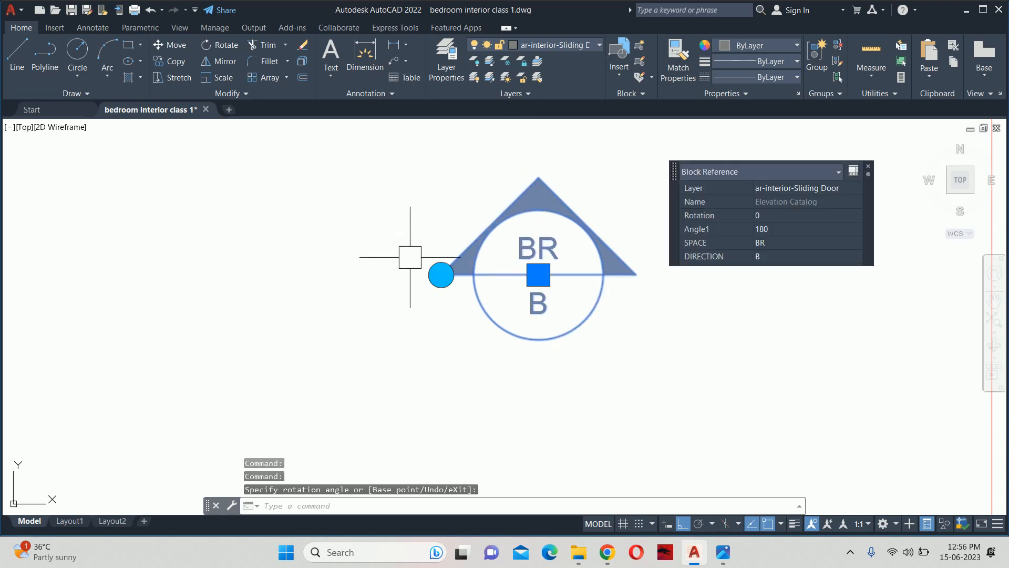
click(441, 274)
click(538, 474)
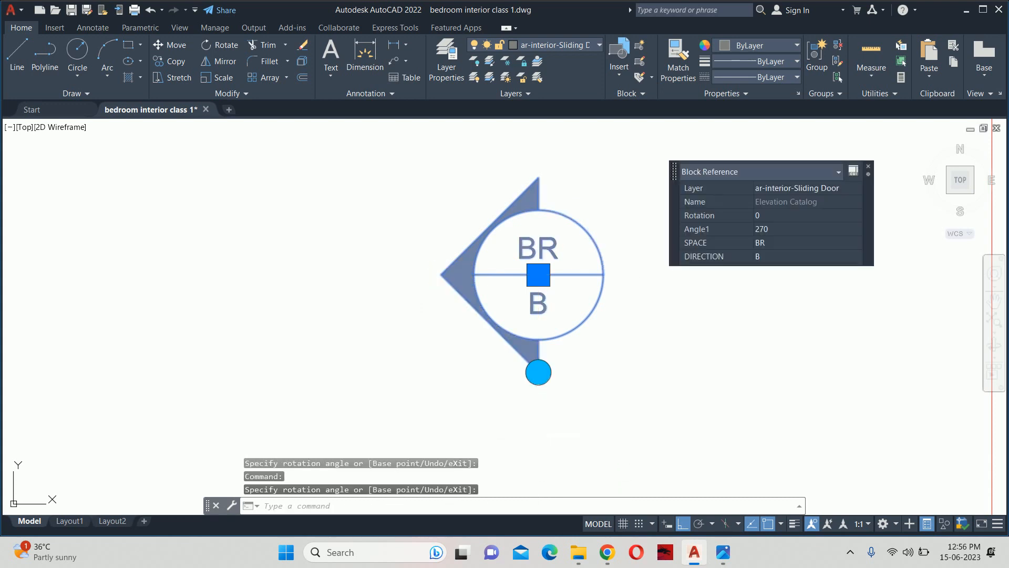
click(539, 371)
click(806, 342)
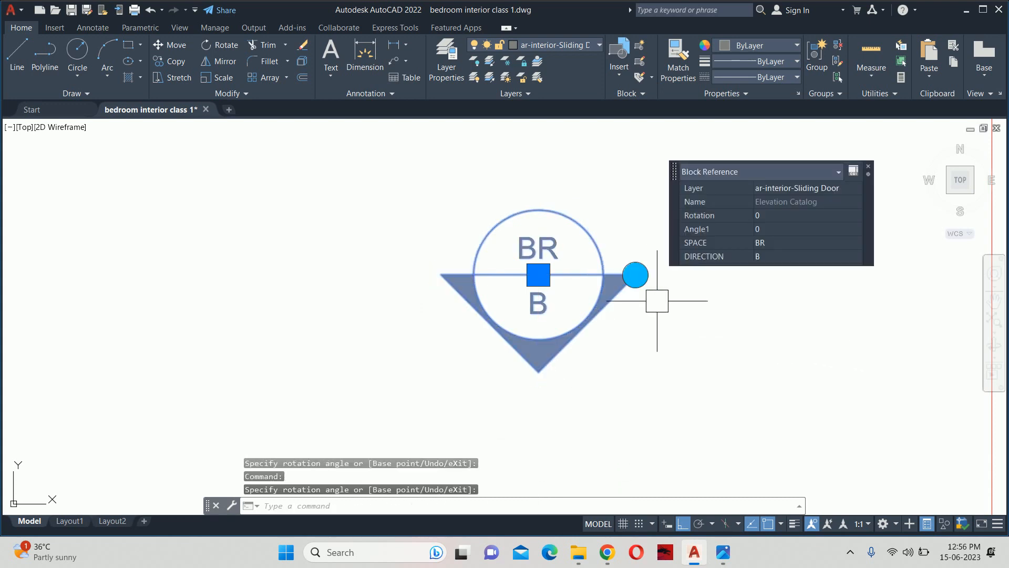
Step: Try to rotate the BR/B symbol's arrow by entering an angle of 45°
click(637, 274)
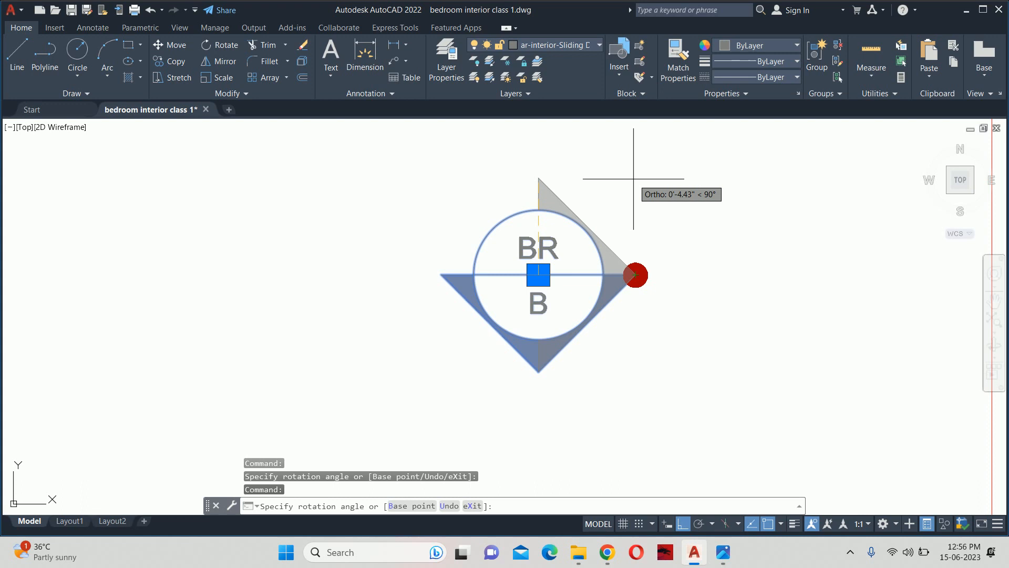
text(45)
key(Return)
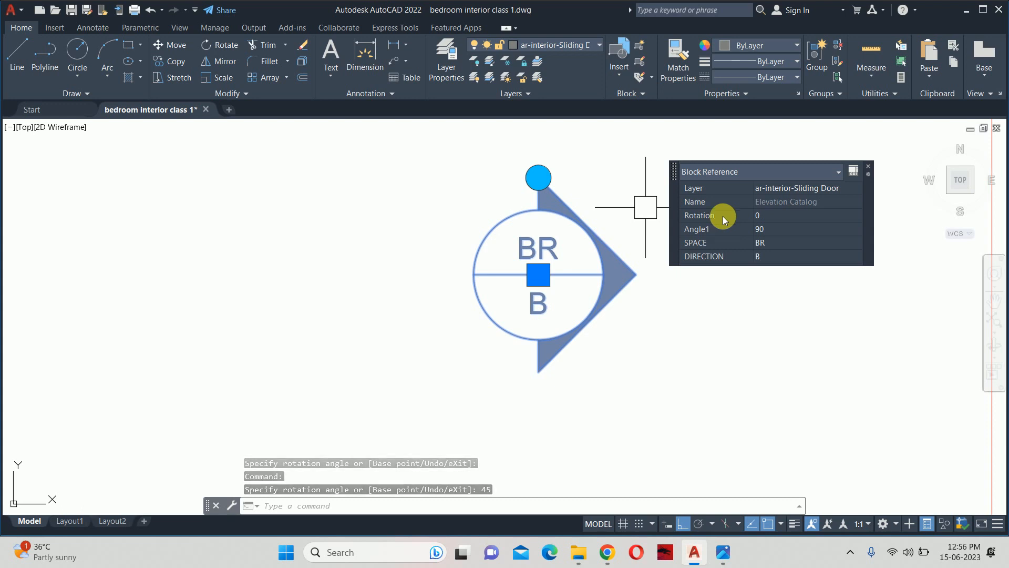
Step: Rotate the BR/B symbol's arrow to an Angle1 of 180° so it points up
click(538, 178)
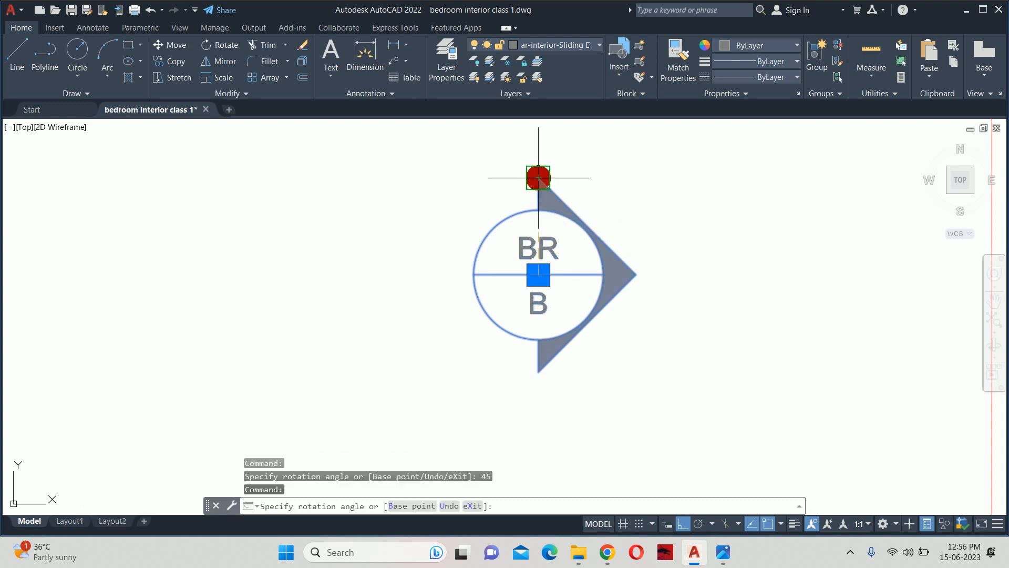
click(420, 211)
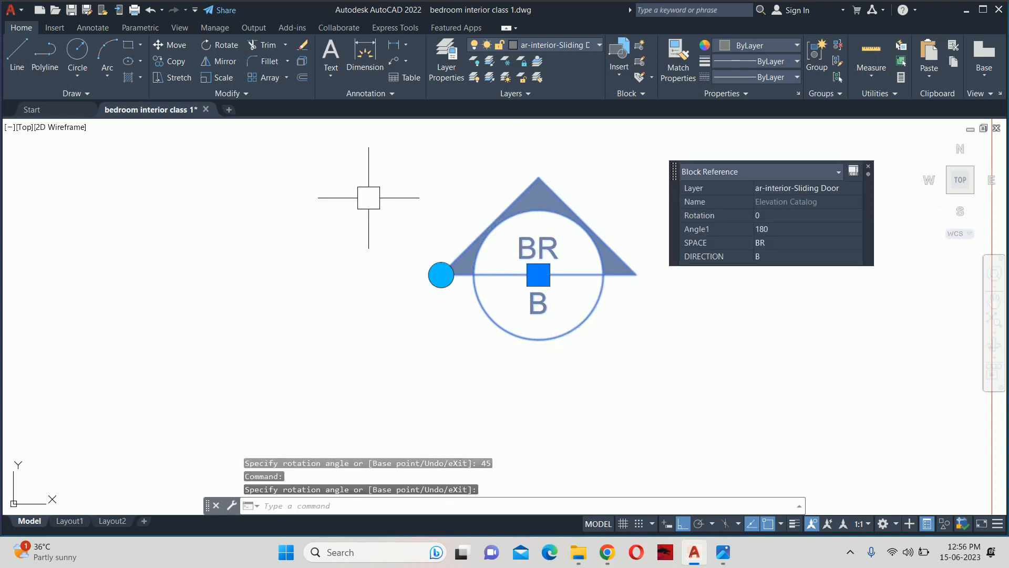
key(Escape)
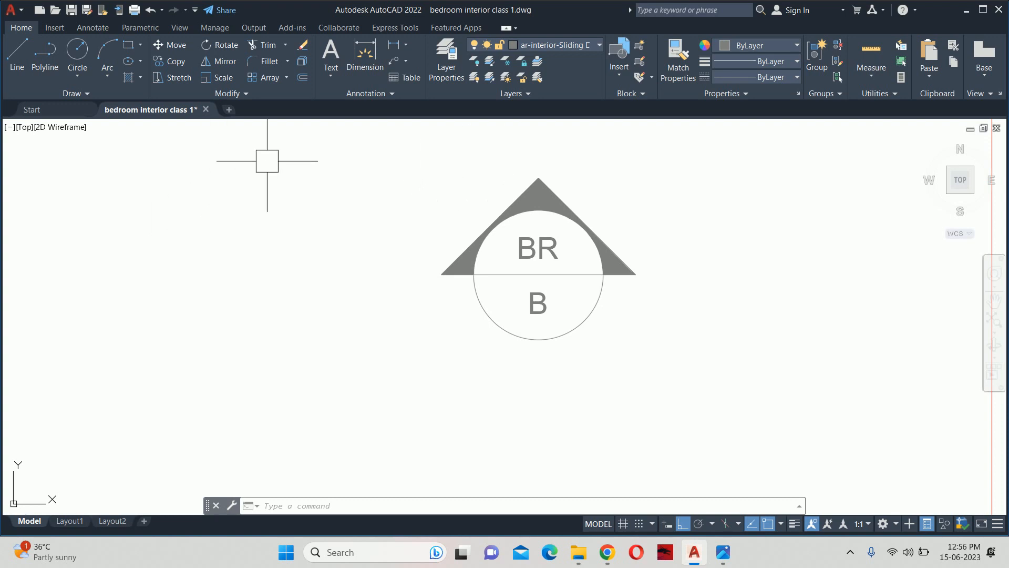
Step: Open the Elevation Catalog block for editing in the block editor
click(524, 197)
text(BE)
key(Return)
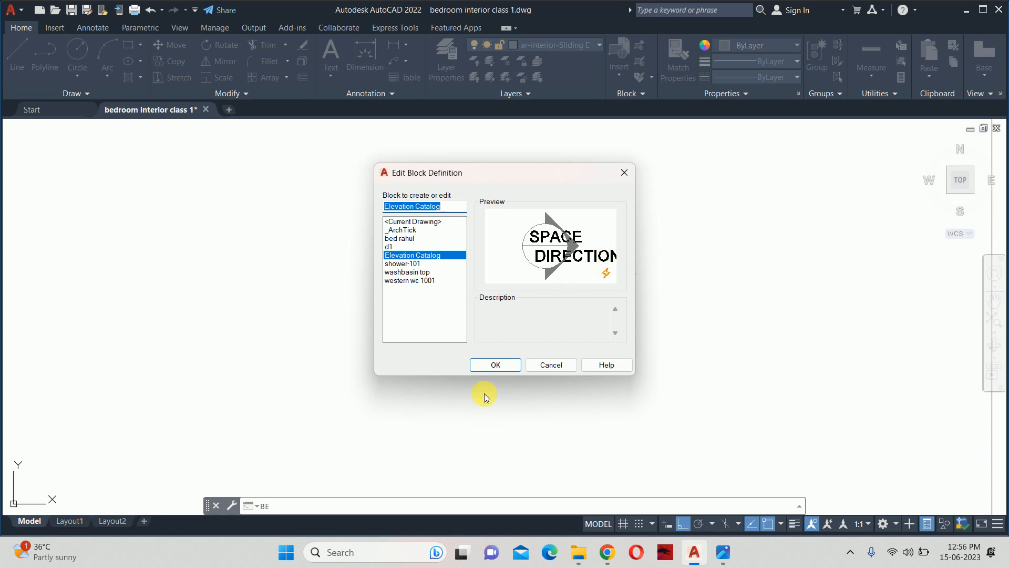
click(494, 364)
scroll(430, 253, down, 4)
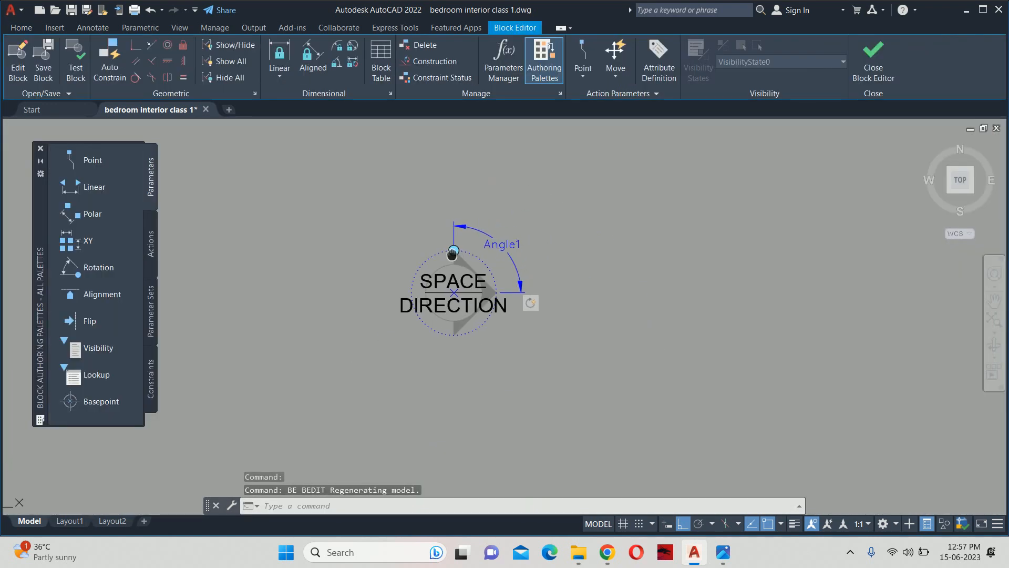
Step: Add a trial rotation parameter in the empty space beside the symbol, with ortho off and a default angle of 30°
click(99, 268)
click(734, 297)
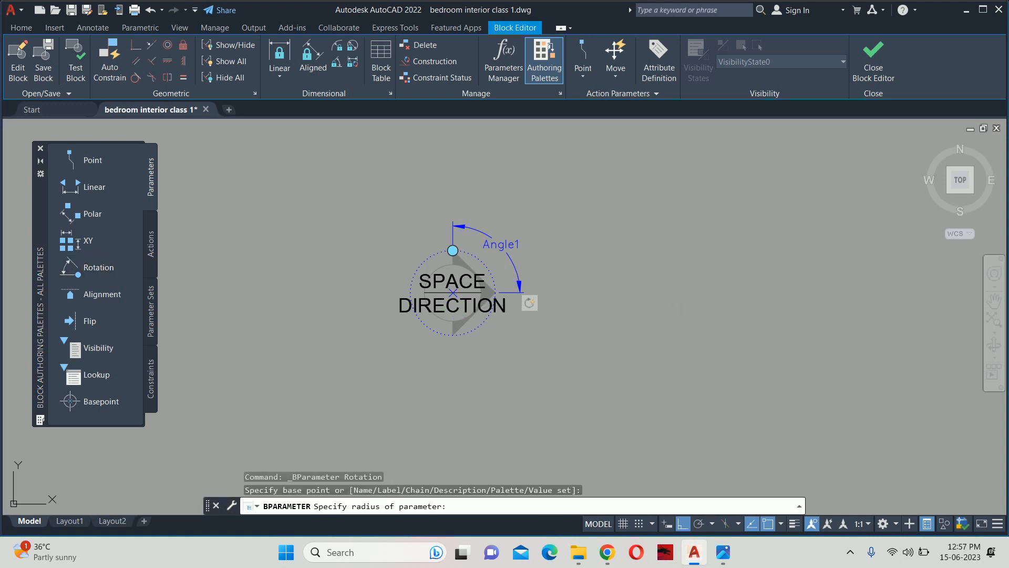
click(781, 299)
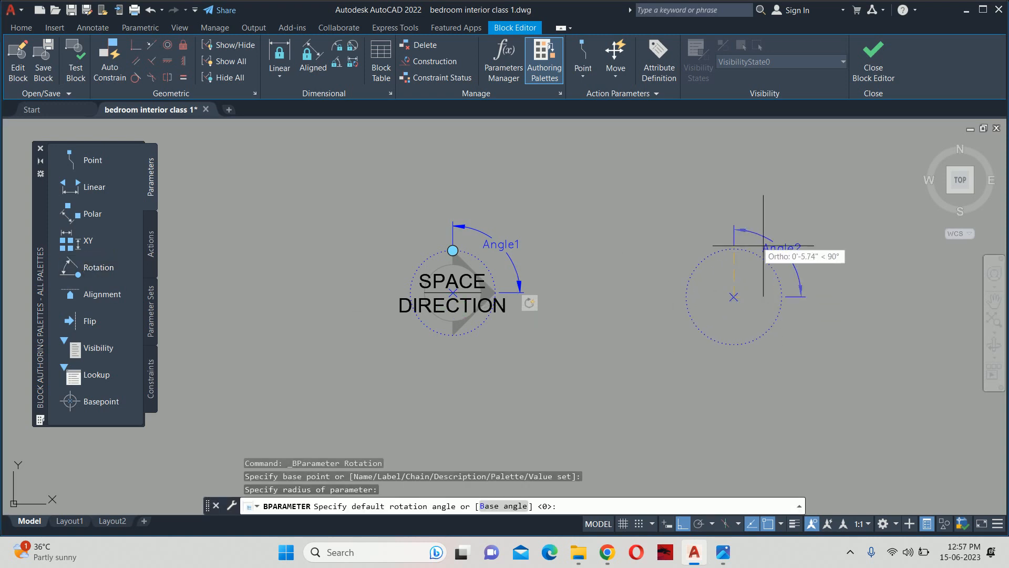
click(683, 523)
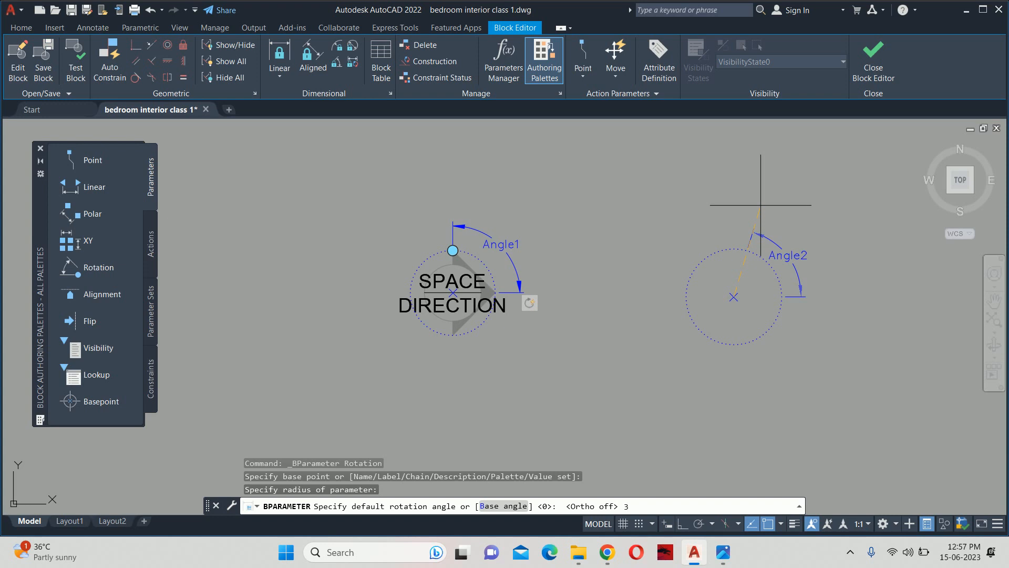
text(0)
key(Return)
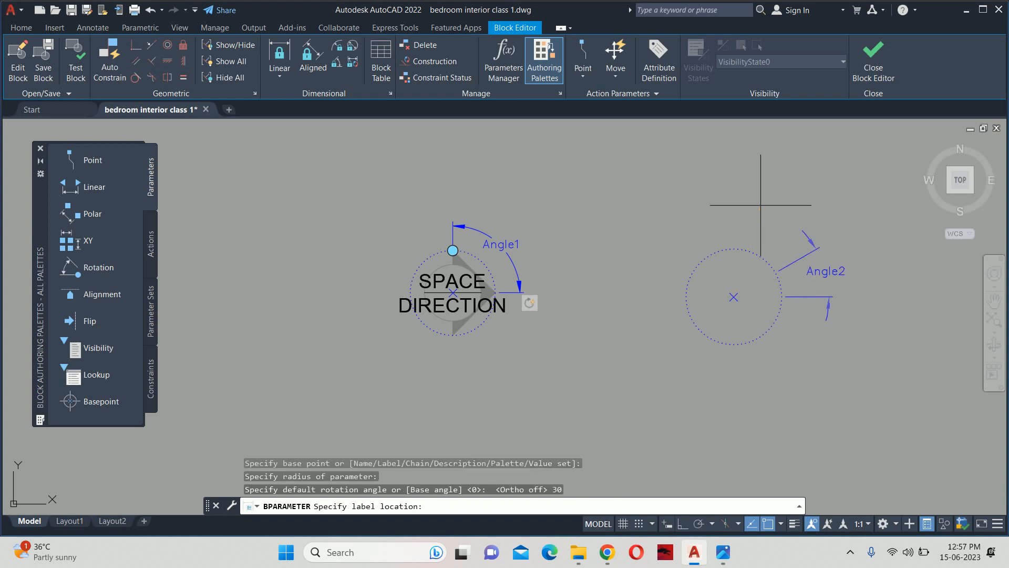
click(806, 275)
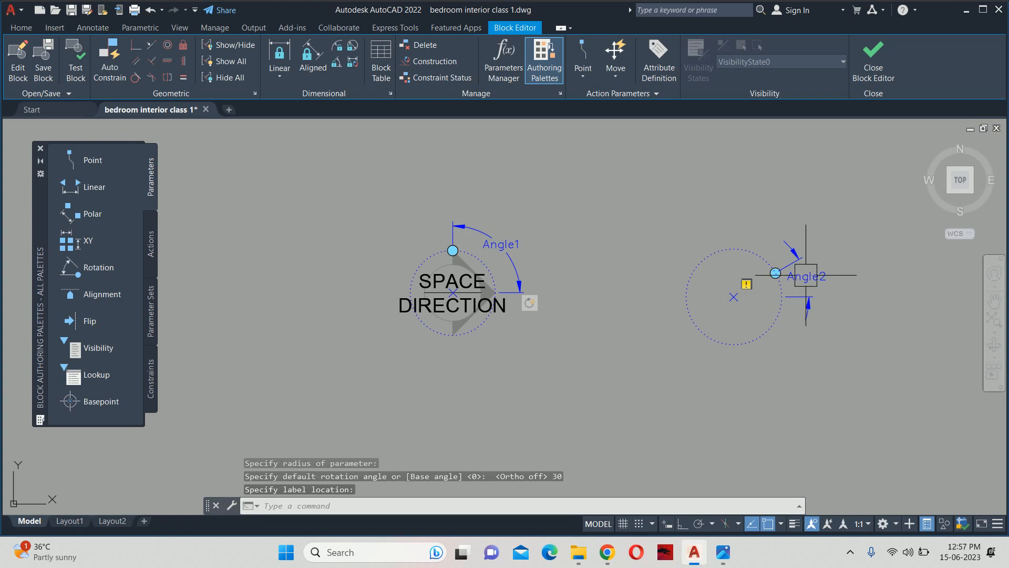
key(Escape)
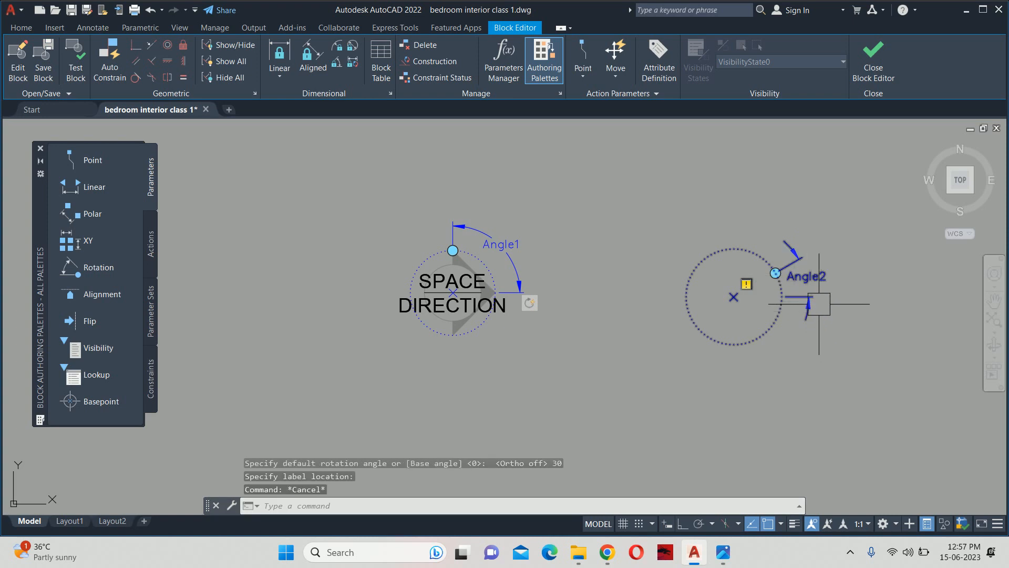
Step: Delete the trial rotation parameter beside the symbol and close the block editor, saving the changes
click(804, 402)
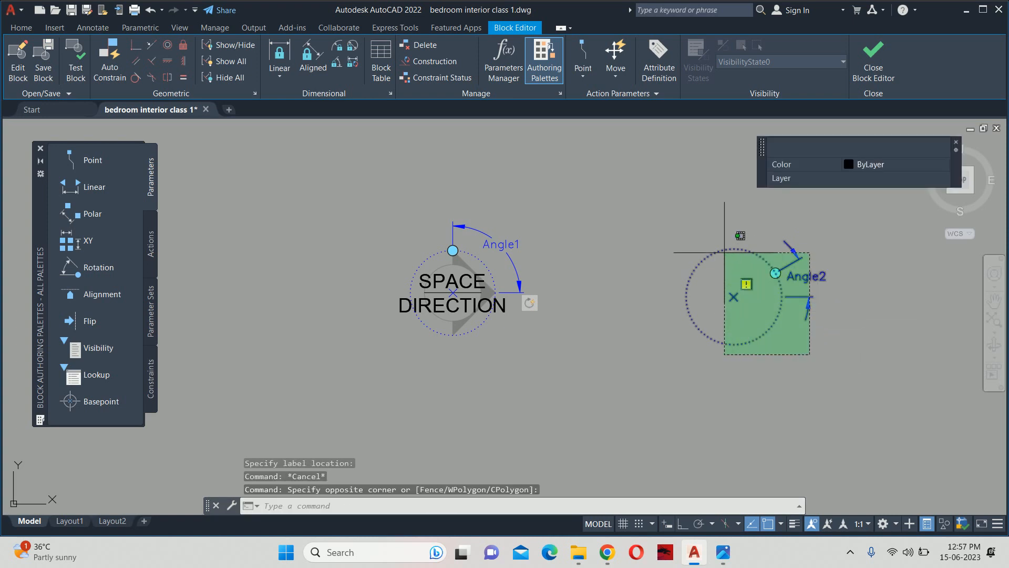
click(683, 247)
key(Delete)
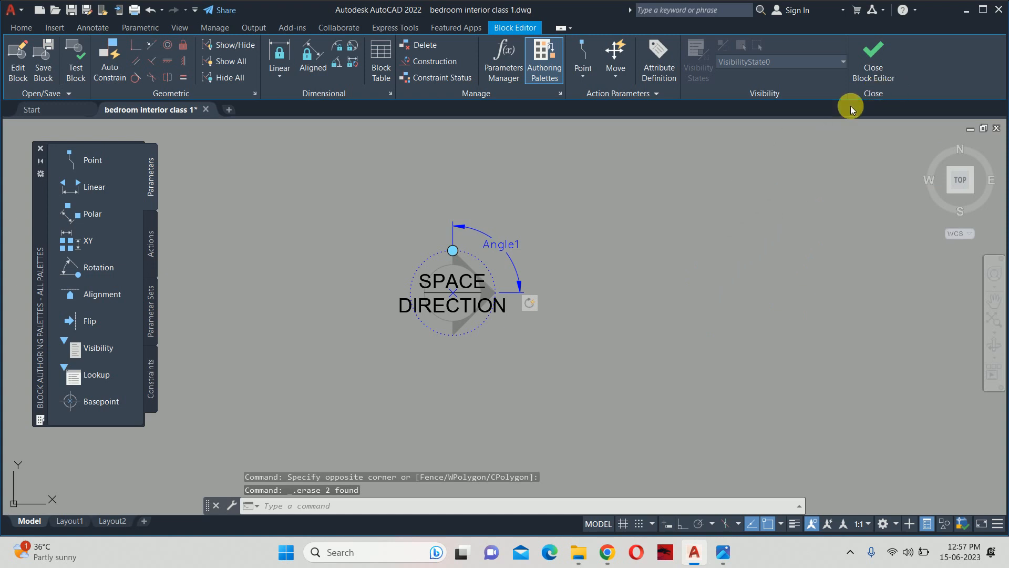
click(887, 54)
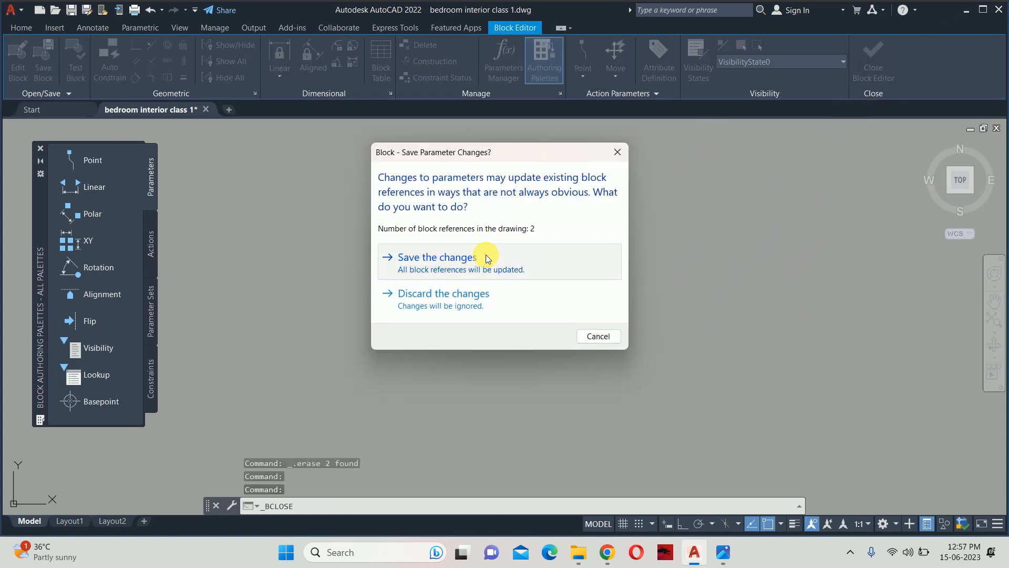
click(485, 258)
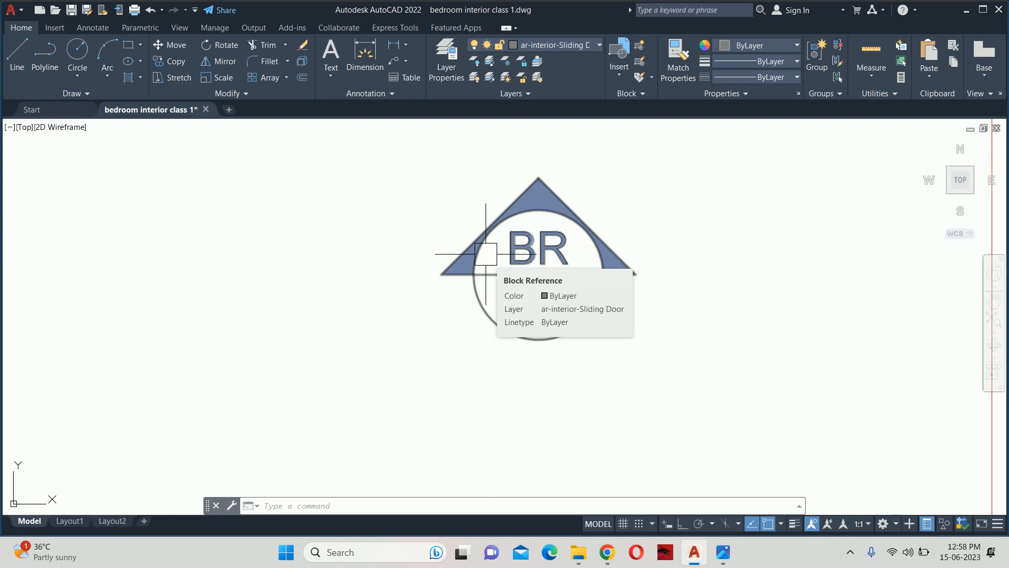
Step: Copy the BR/A elevation symbol horizontally about 1'-5.5" to its left with ortho on
scroll(486, 255, down, 3)
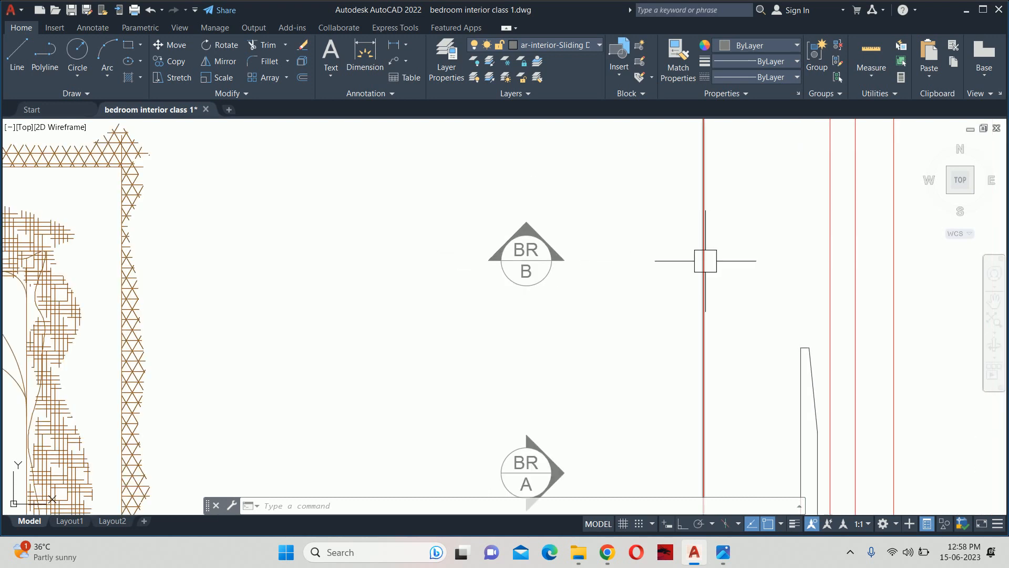
middle_drag(490, 308, 456, 282)
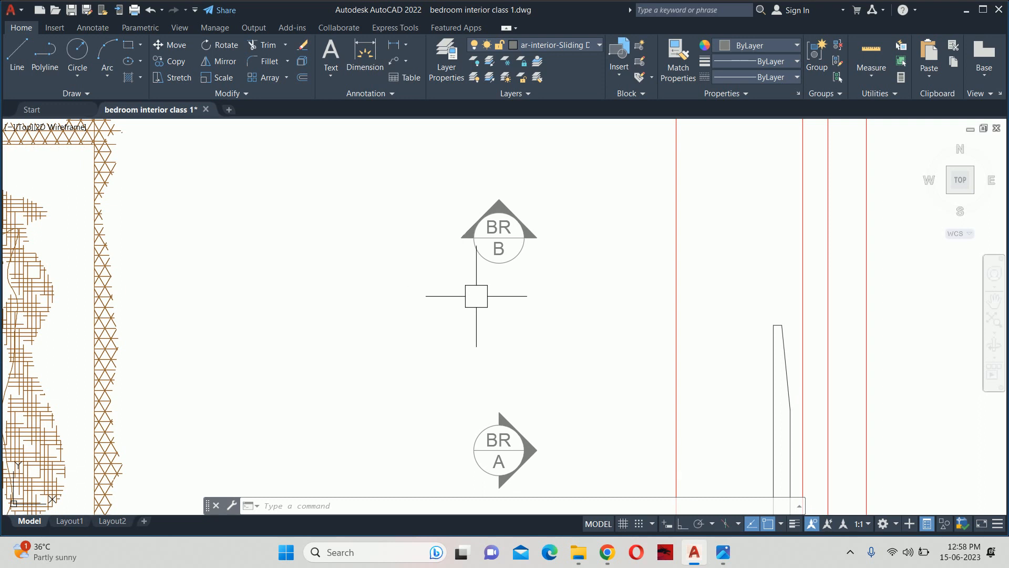
middle_drag(532, 349, 556, 294)
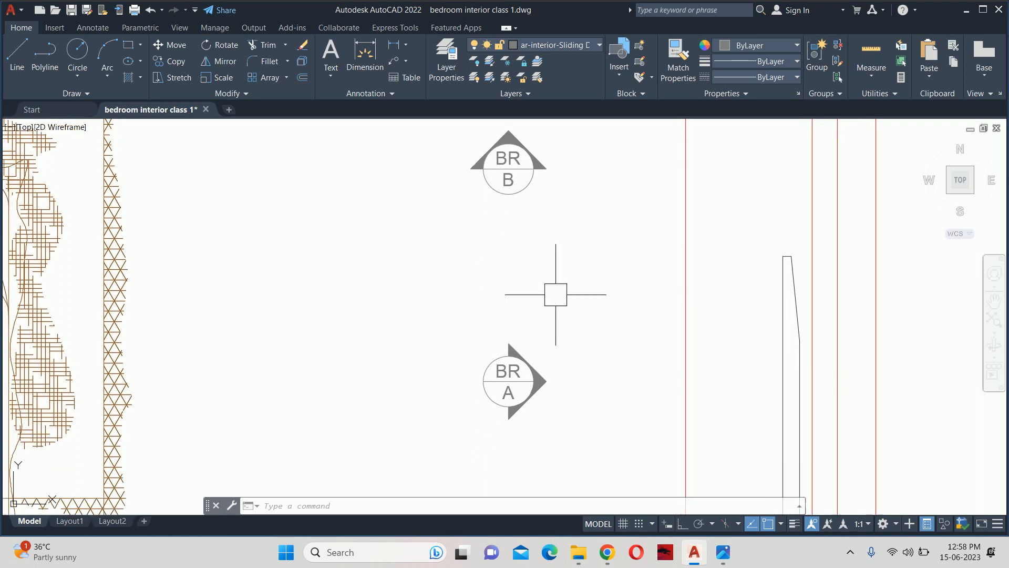
key(Escape)
key(Escape)
text(o)
key(Return)
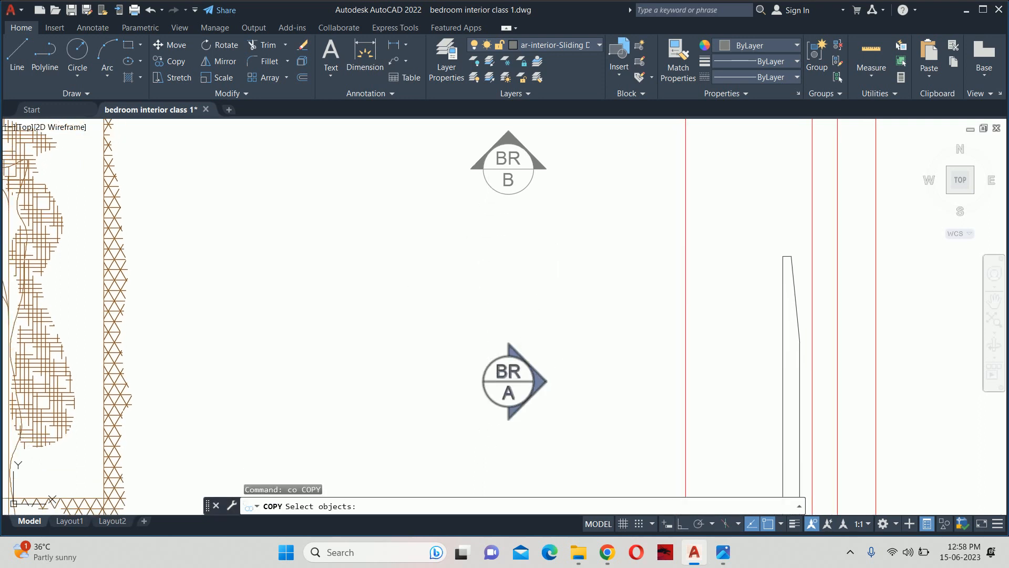
click(535, 345)
key(Return)
click(525, 307)
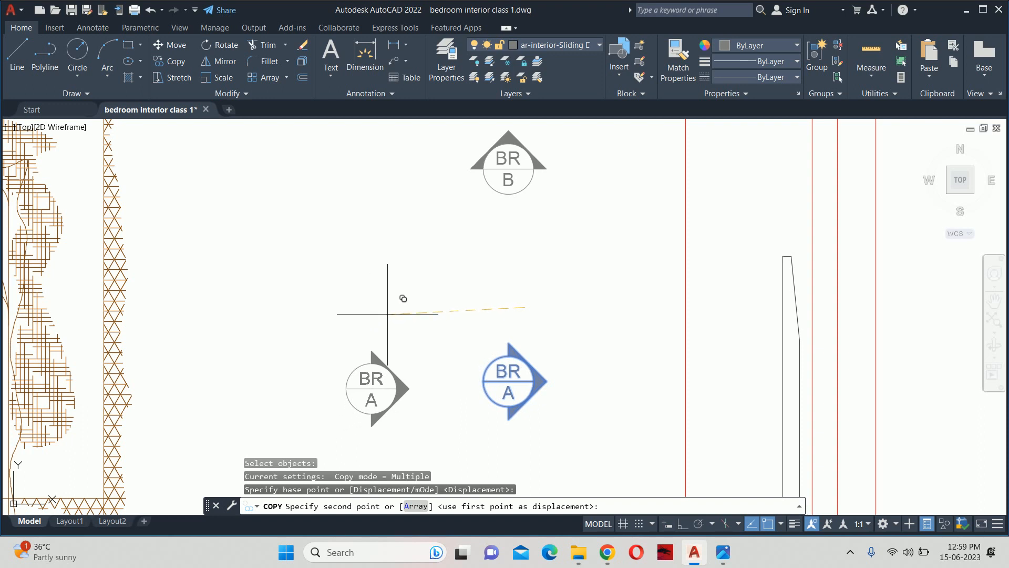
key(F8)
click(377, 314)
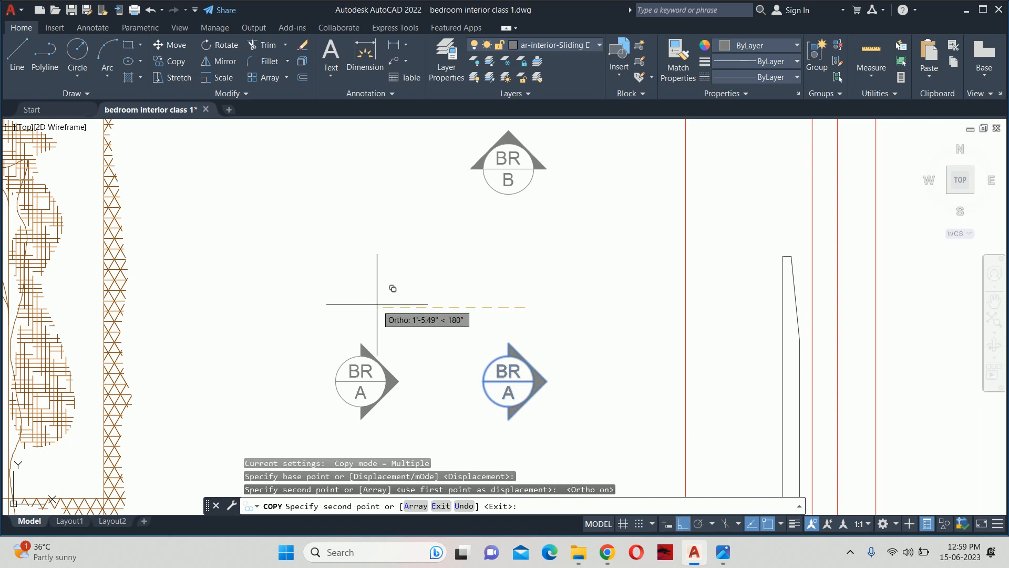
key(Escape)
key(Escape)
Step: Rotate the arrow of the copied BR/A symbol so it points left
click(386, 395)
click(360, 343)
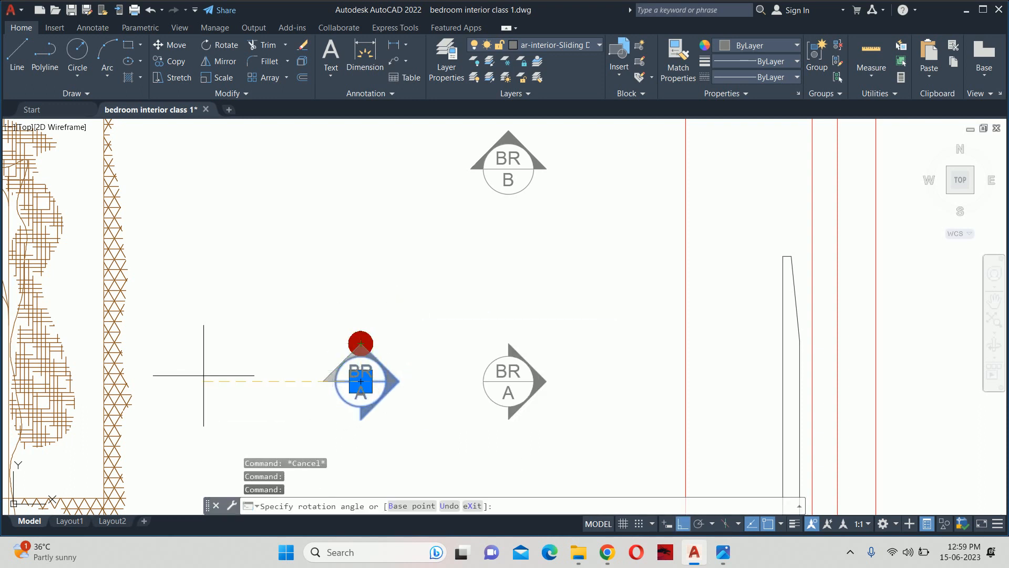
click(313, 453)
key(Escape)
key(Escape)
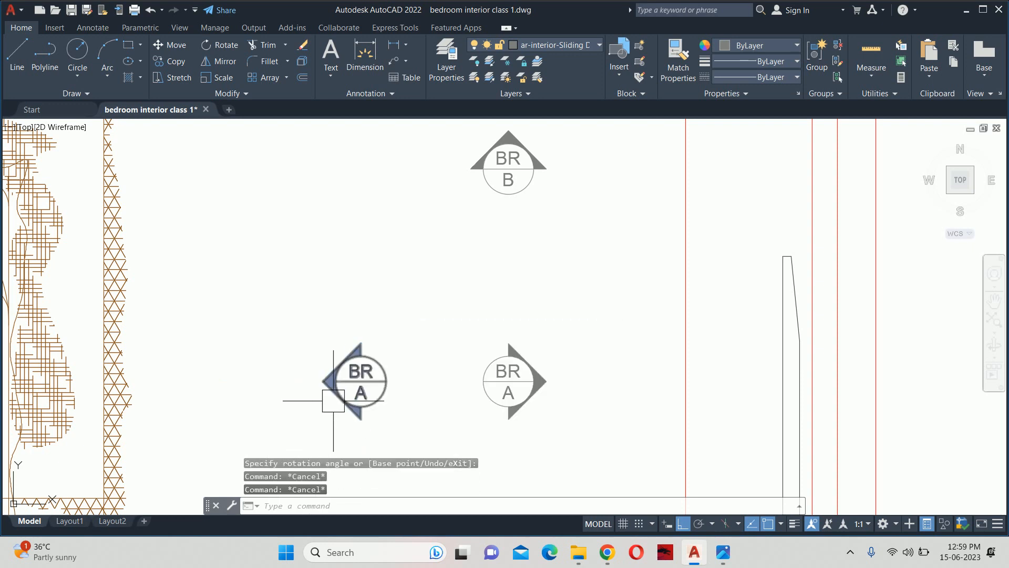
Step: Change the DIRECTION value of the left-pointing elevation symbol to "C"
scroll(333, 400, up, 5)
double_click(391, 389)
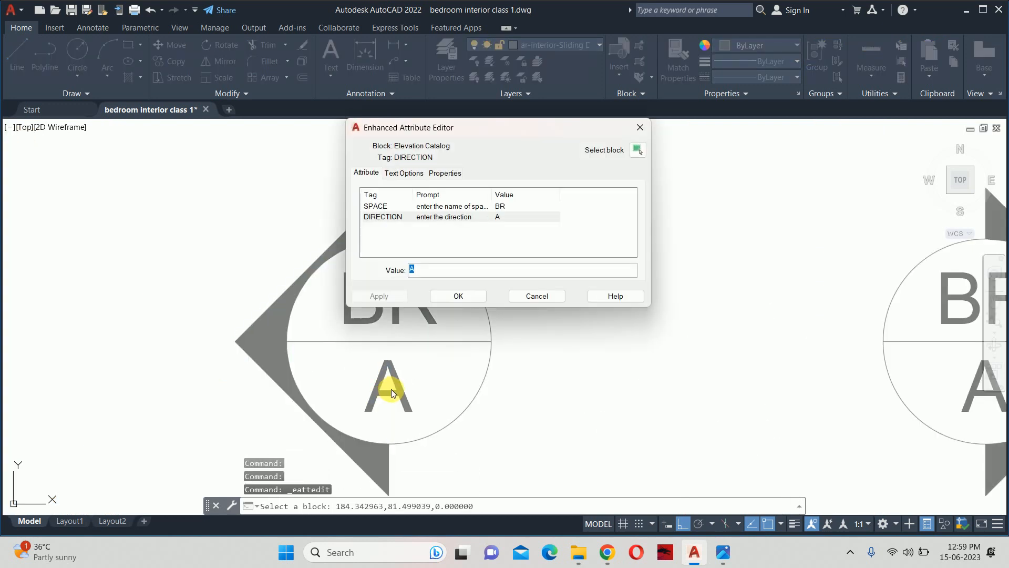
text(C)
click(451, 298)
key(Escape)
key(Escape)
scroll(450, 297, down, 5)
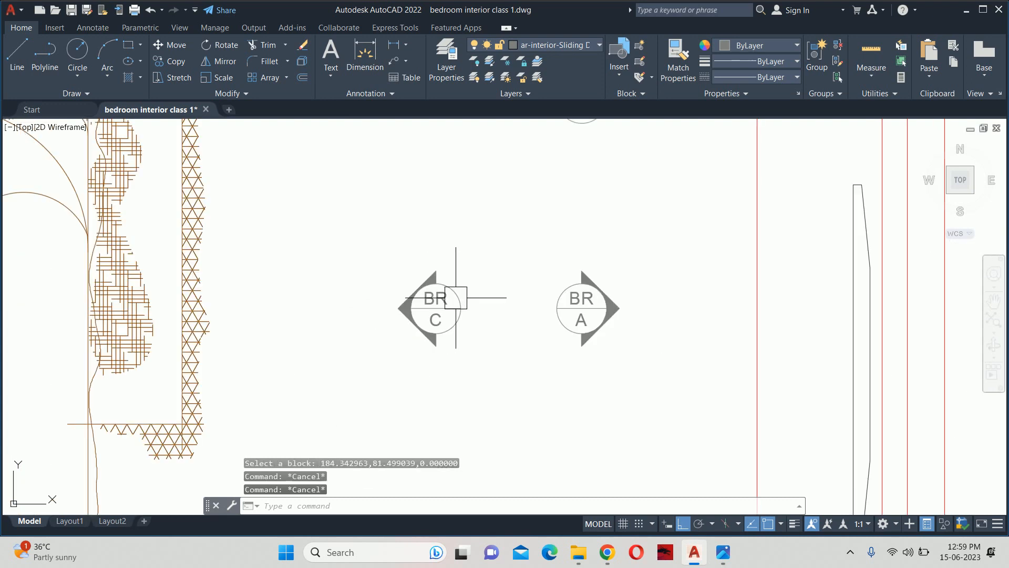
Step: Move the BR/B symbol horizontally to the left so it sits midway above the BR/C and BR/A symbols
middle_drag(456, 297, 418, 323)
text(m)
key(Return)
click(535, 139)
key(Return)
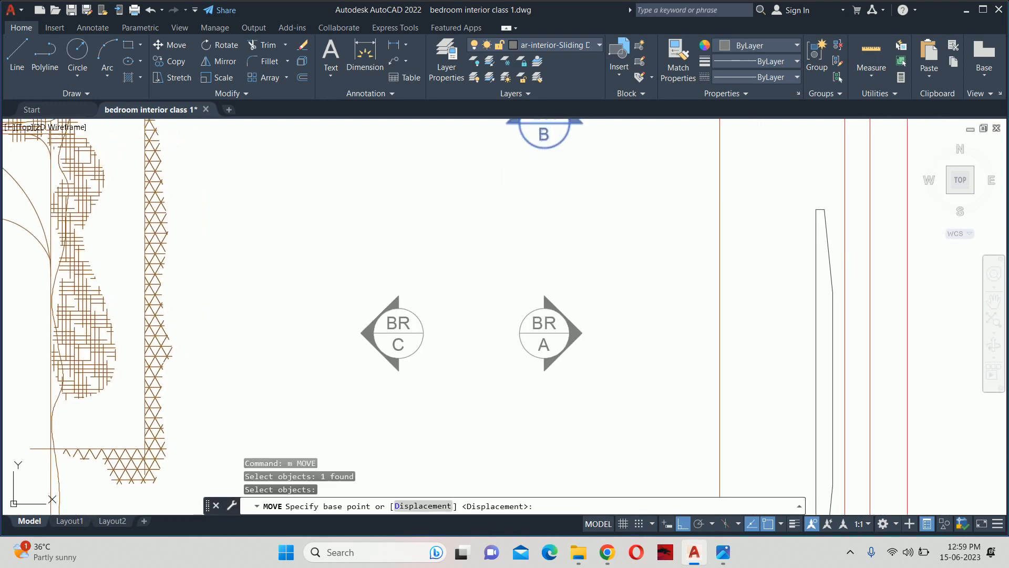
click(542, 227)
click(471, 239)
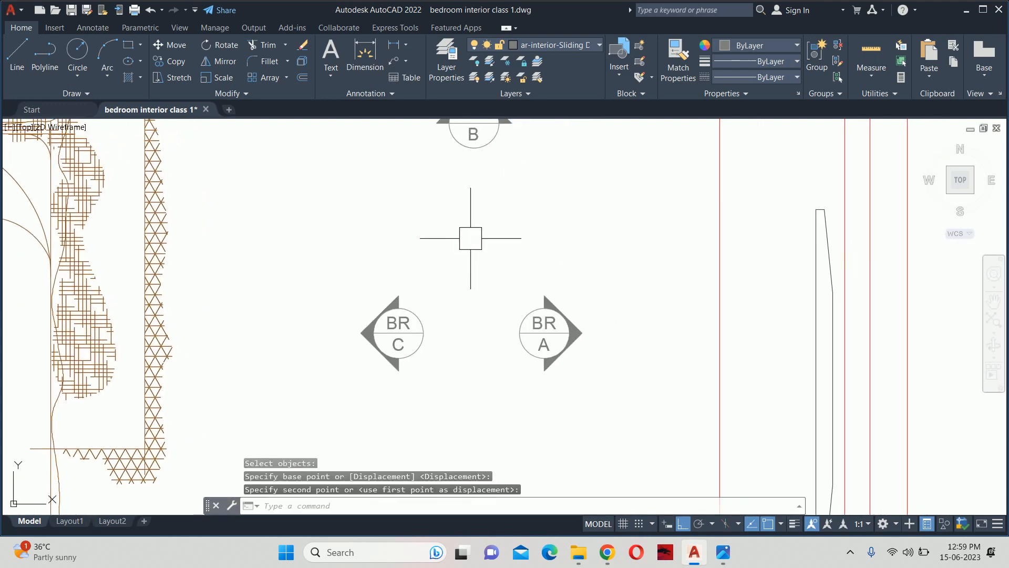
Step: Move the BR/B elevation symbol straight down so it sits just above and between the BR/C and BR/A symbols
key(Return)
click(474, 170)
key(Return)
click(542, 158)
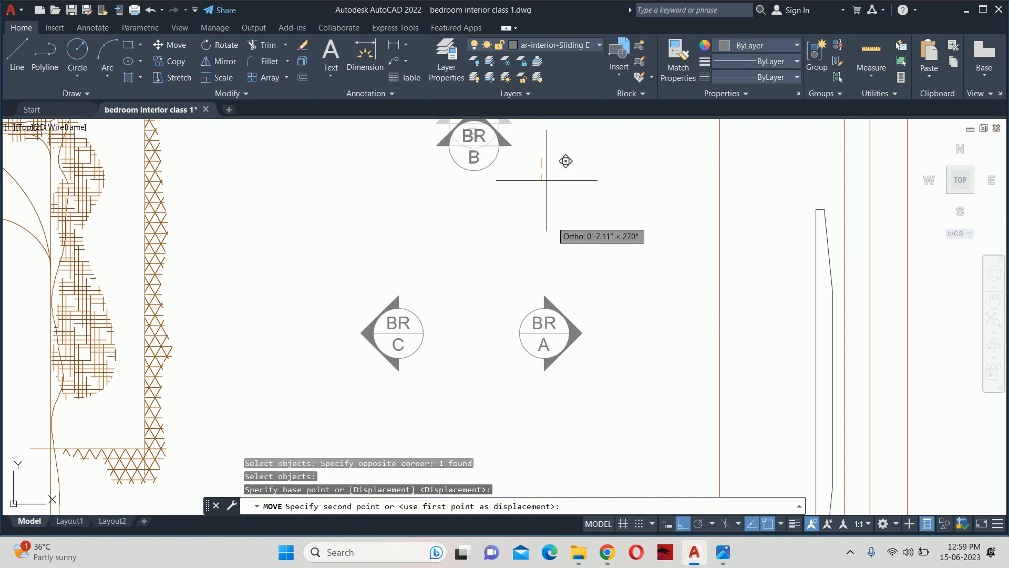
key(Escape)
key(Escape)
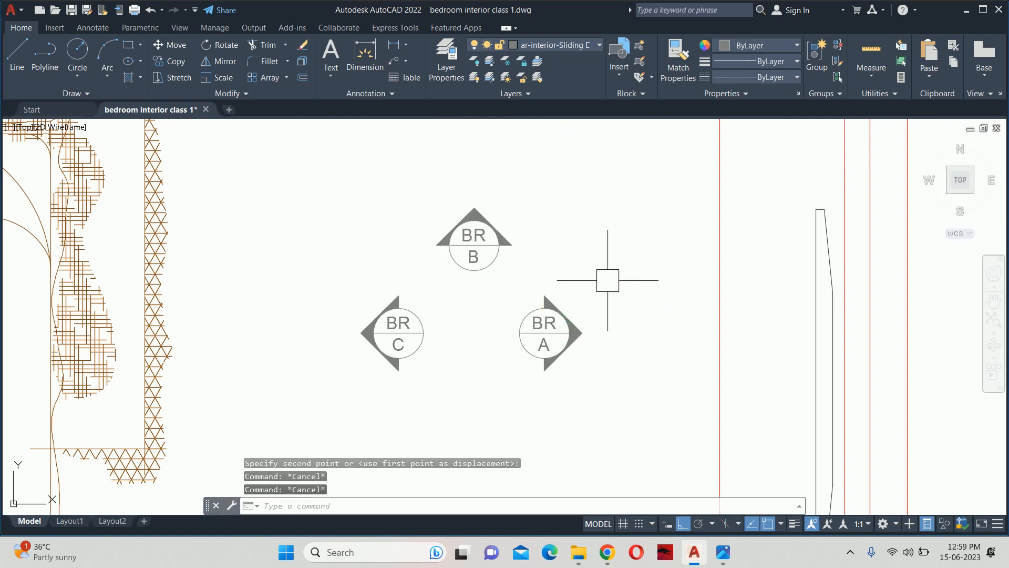
Step: Copy the BR/B elevation symbol straight down to a spot below and between the BR/C and BR/A symbols
text(co)
key(Return)
click(463, 210)
key(Return)
click(600, 233)
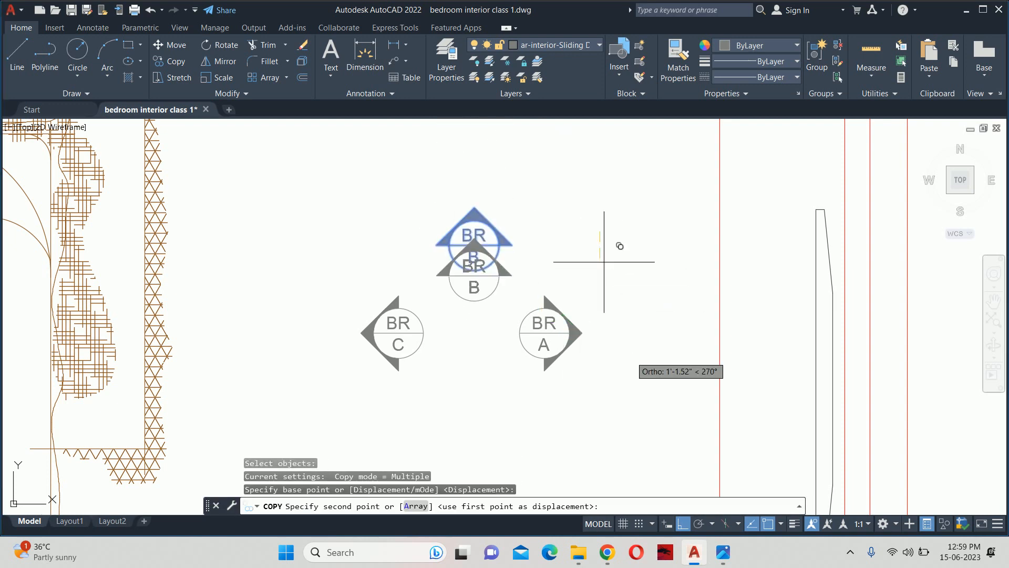
click(594, 414)
key(Escape)
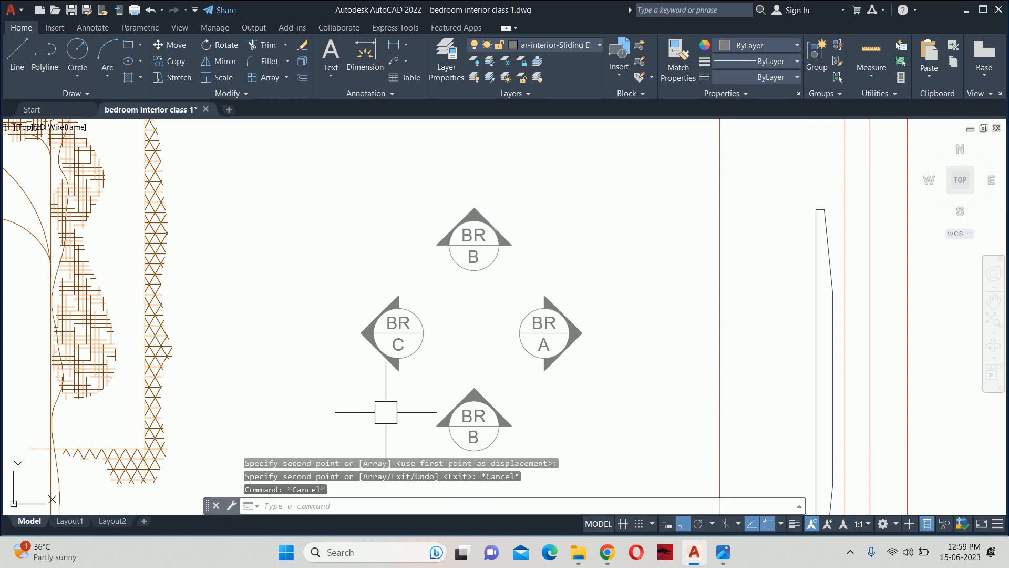
Step: Rotate the arrow of the lower BR/B copy so it points down
click(432, 409)
middle_drag(431, 408, 244, 233)
click(249, 250)
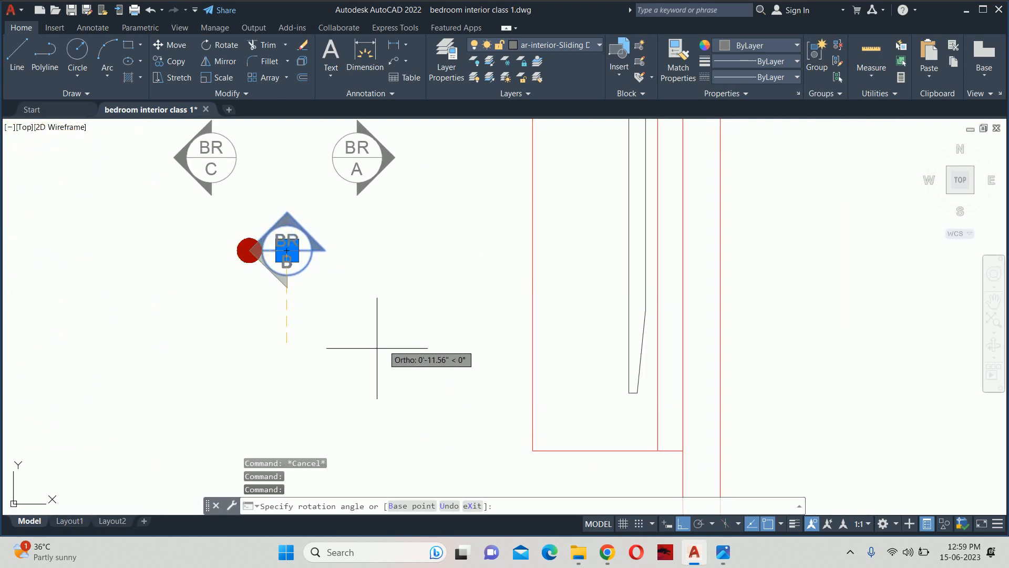
click(393, 280)
key(Escape)
key(Escape)
Step: Change the DIRECTION value of the downward-pointing elevation symbol to "D"
scroll(284, 258, up, 4)
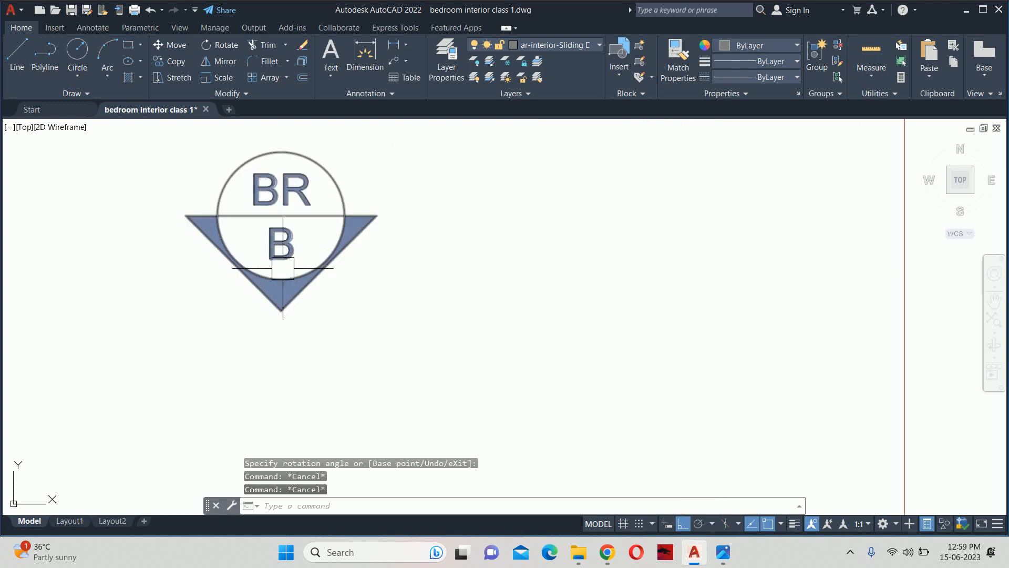
double_click(282, 251)
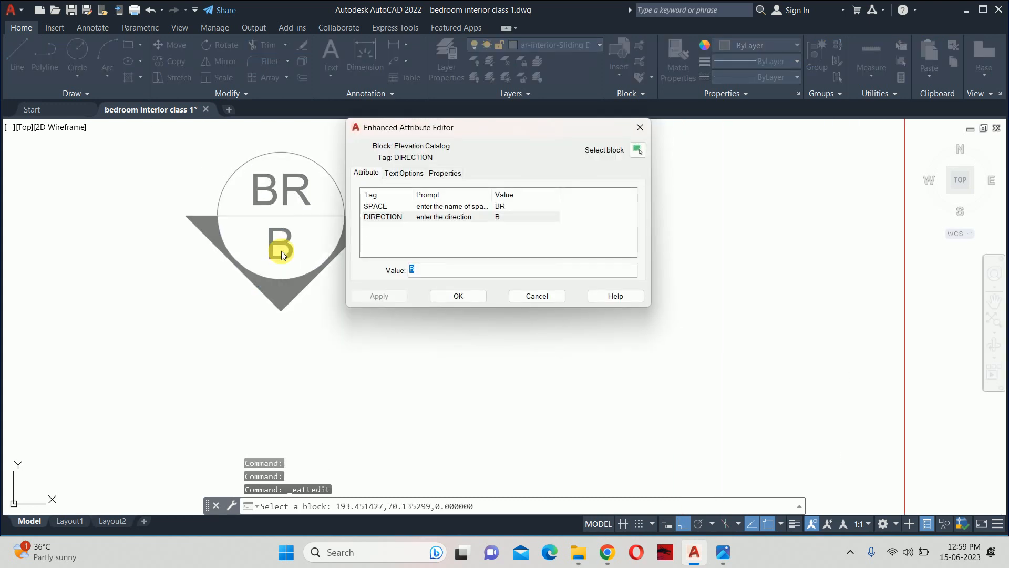
text(D)
click(440, 296)
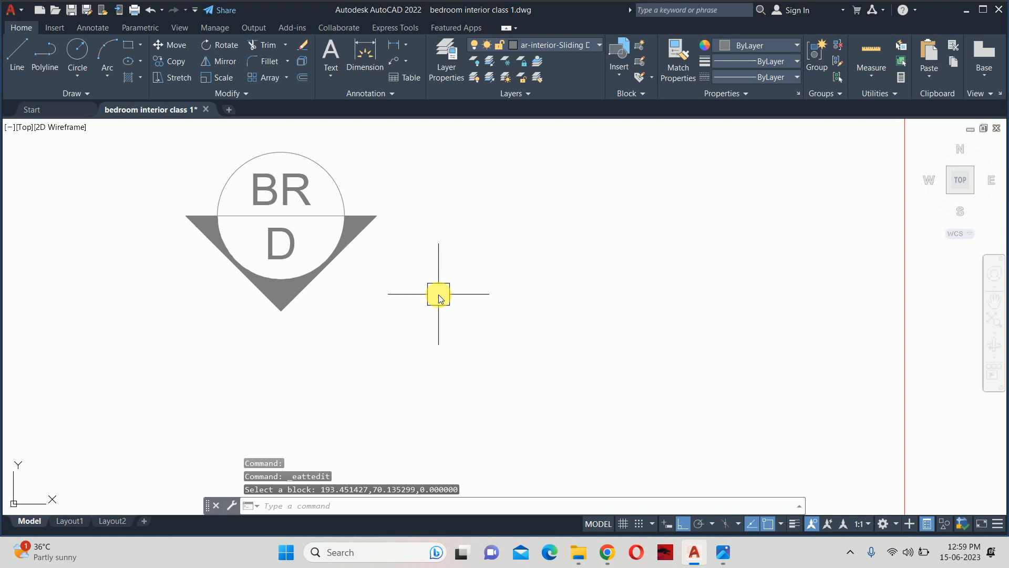
scroll(438, 294, down, 5)
key(Escape)
key(Escape)
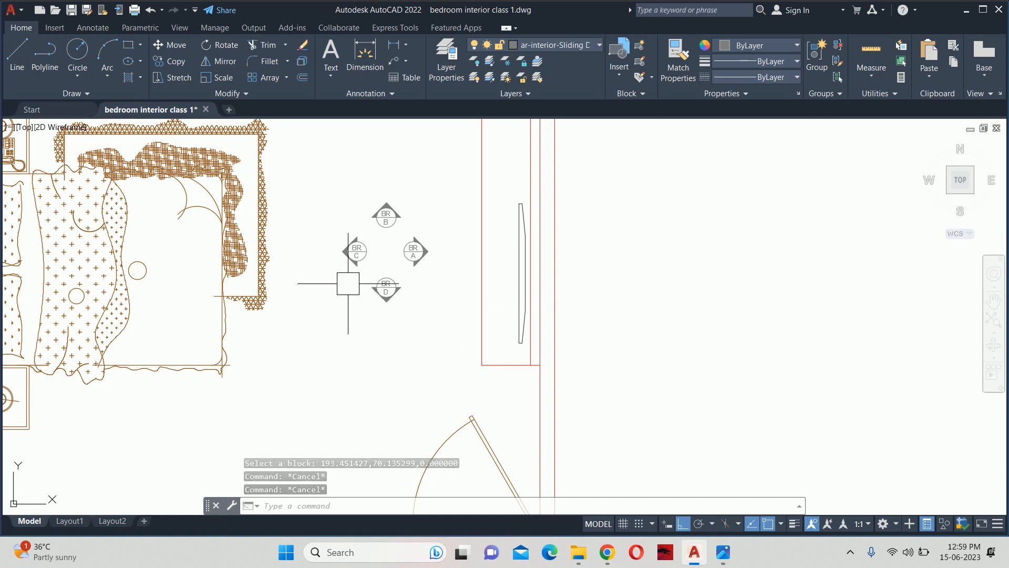
Step: Draw a horizontal construction line through the lower corner of the TV unit on the bedroom's right wall
scroll(387, 214, down, 2)
middle_drag(385, 232, 374, 274)
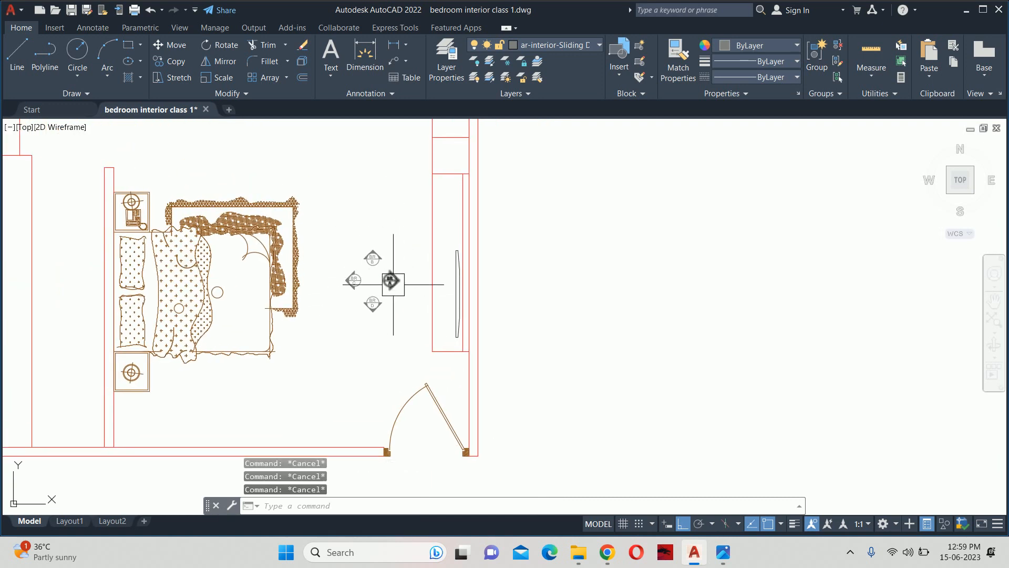
scroll(412, 279, down, 3)
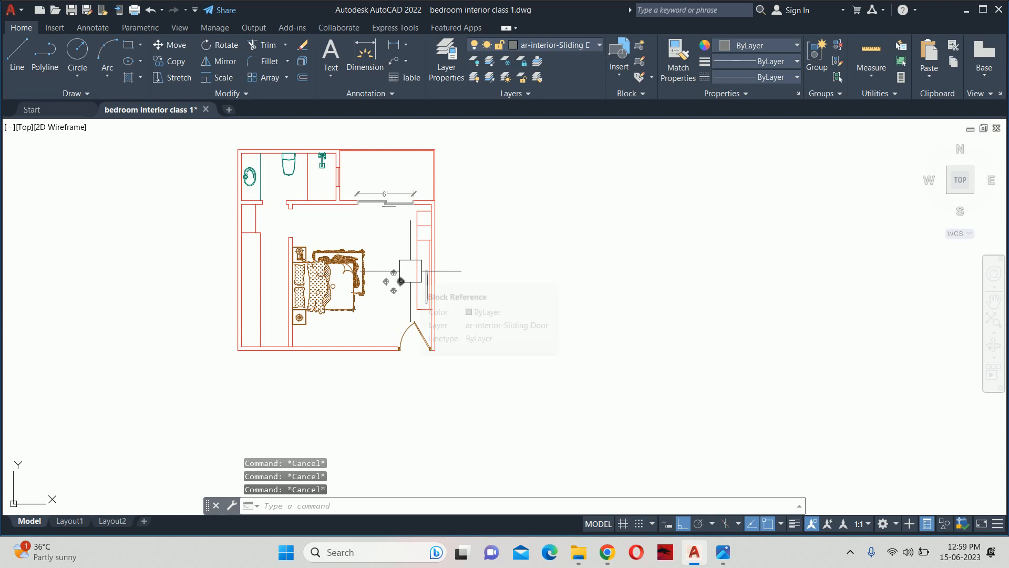
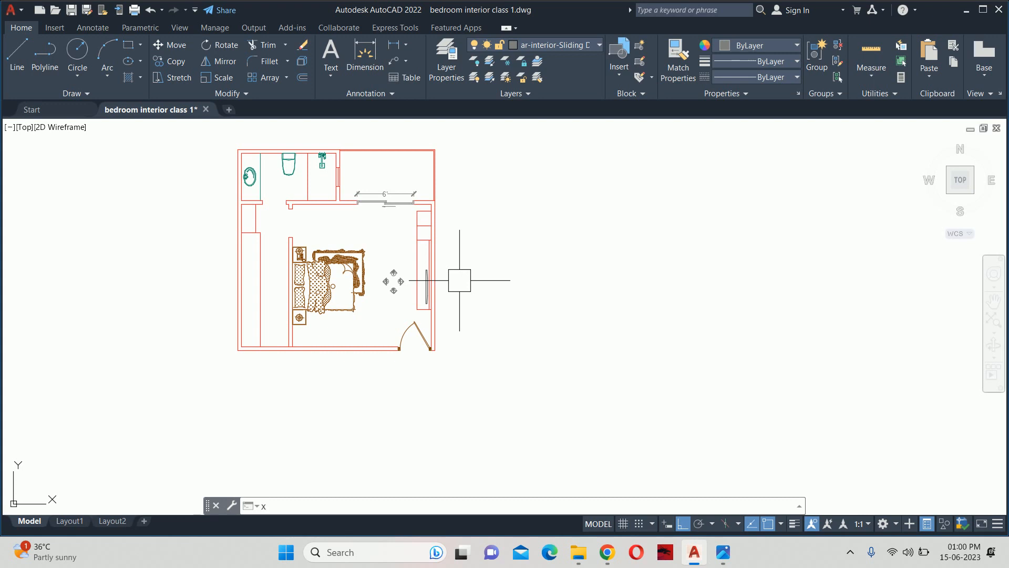
text(l)
key(Return)
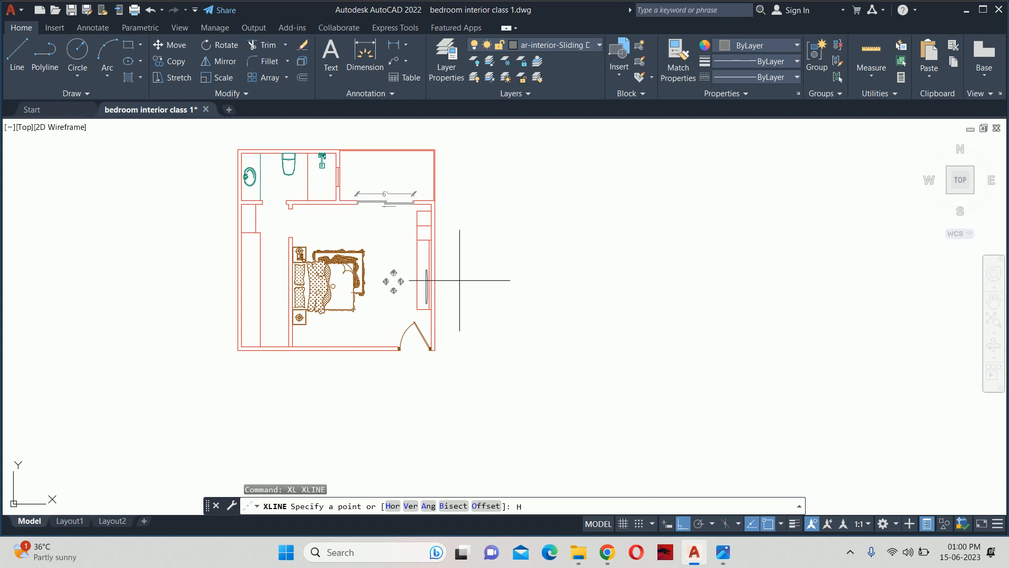
key(Return)
scroll(428, 308, up, 4)
click(417, 308)
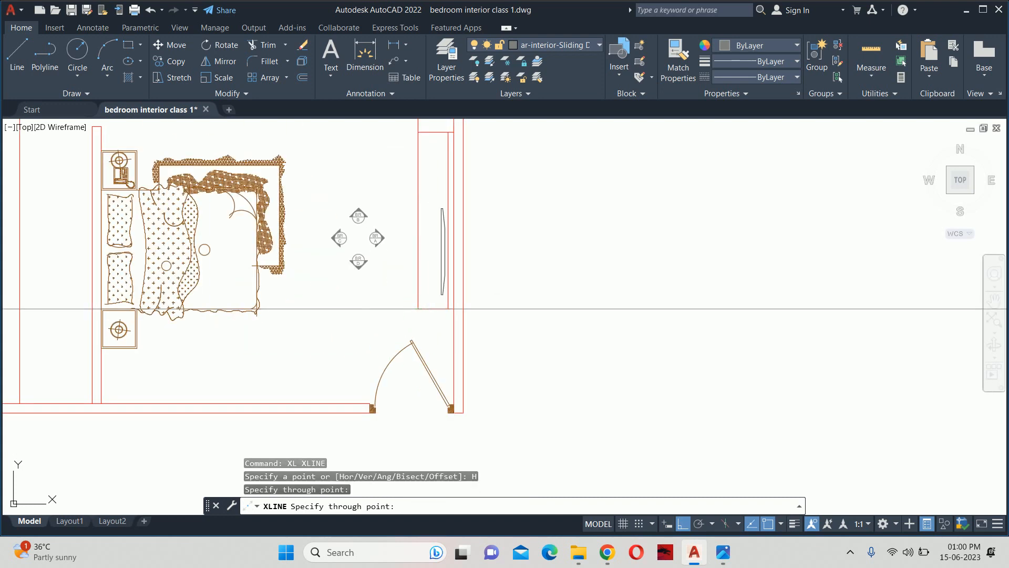
middle_drag(418, 184, 427, 282)
scroll(428, 264, down, 2)
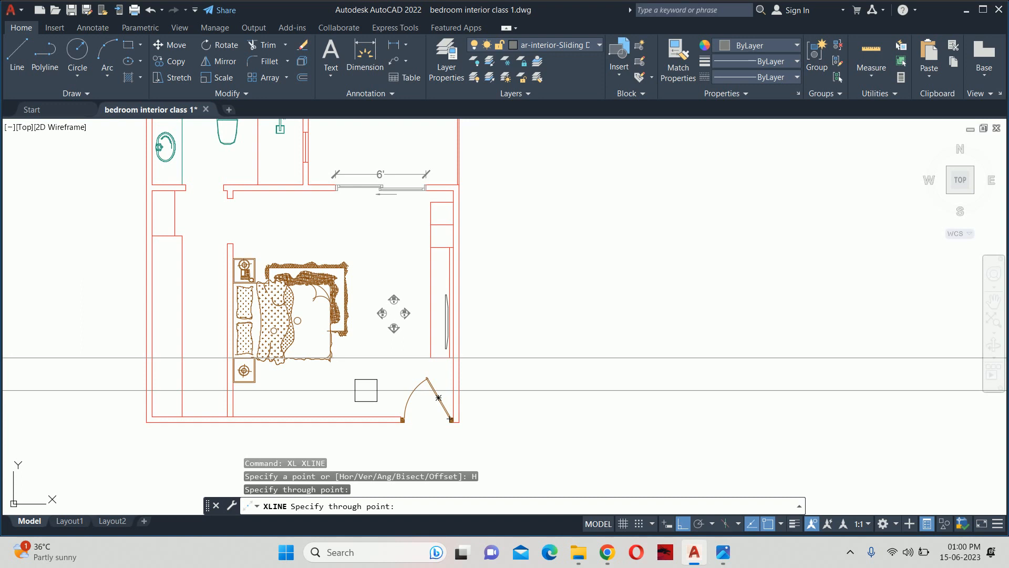
key(Escape)
key(Escape)
Step: Delete the horizontal construction line below the TV unit
click(549, 406)
click(477, 280)
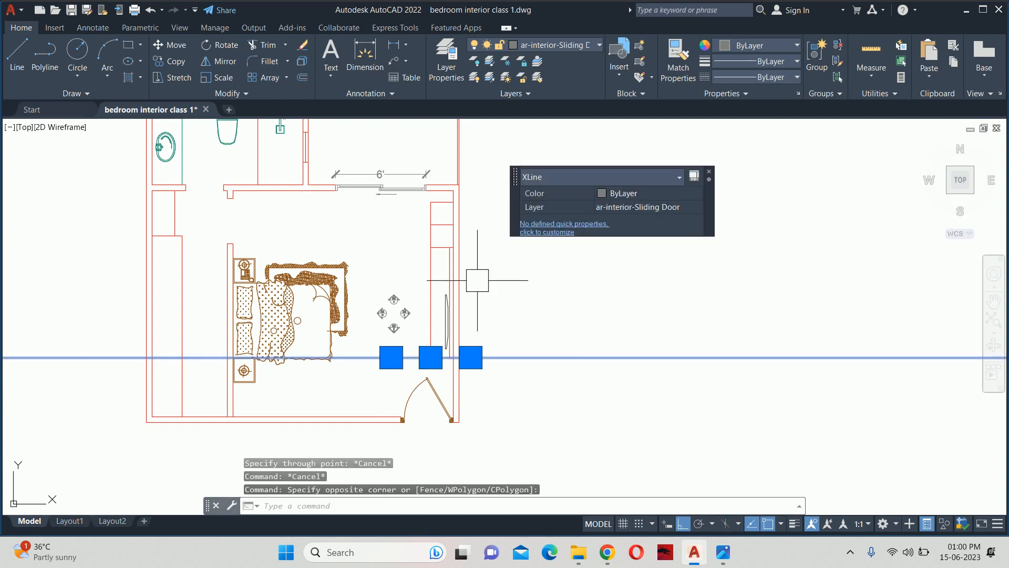
key(Delete)
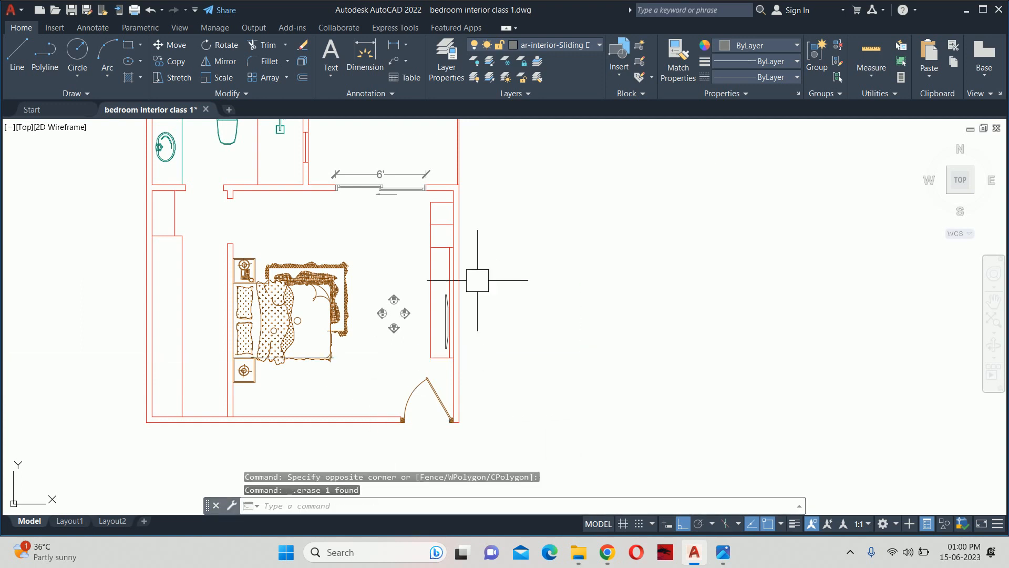
Step: Copy the whole bedroom plan horizontally about 60'-8" to the right
scroll(477, 280, down, 4)
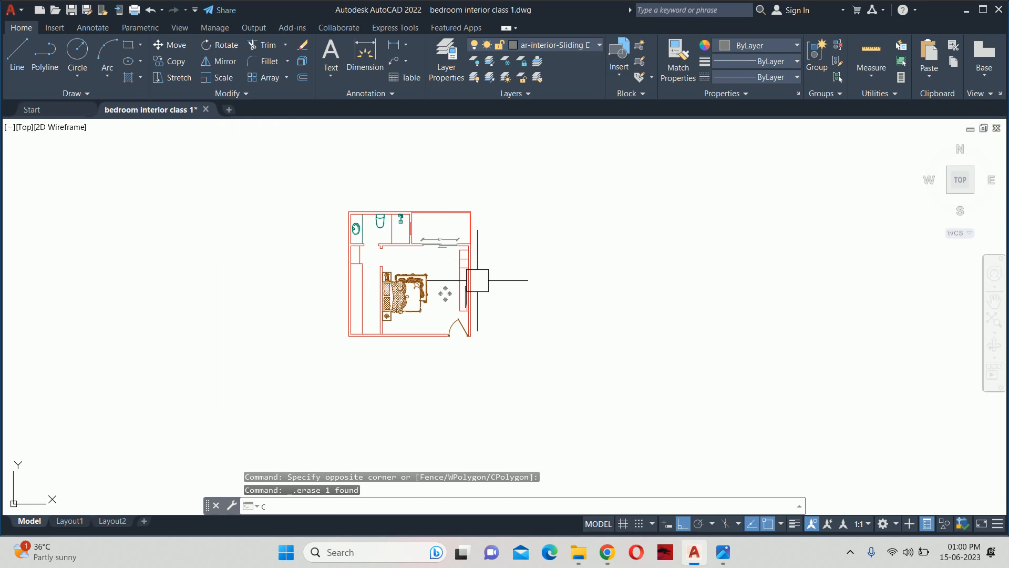
text(co)
key(Return)
click(313, 166)
click(617, 396)
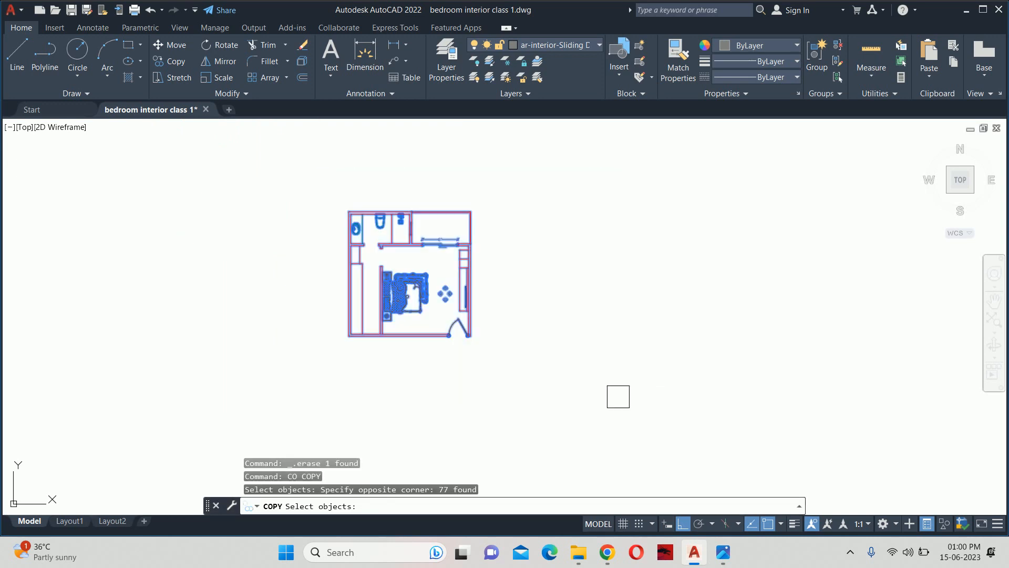
key(Return)
click(380, 407)
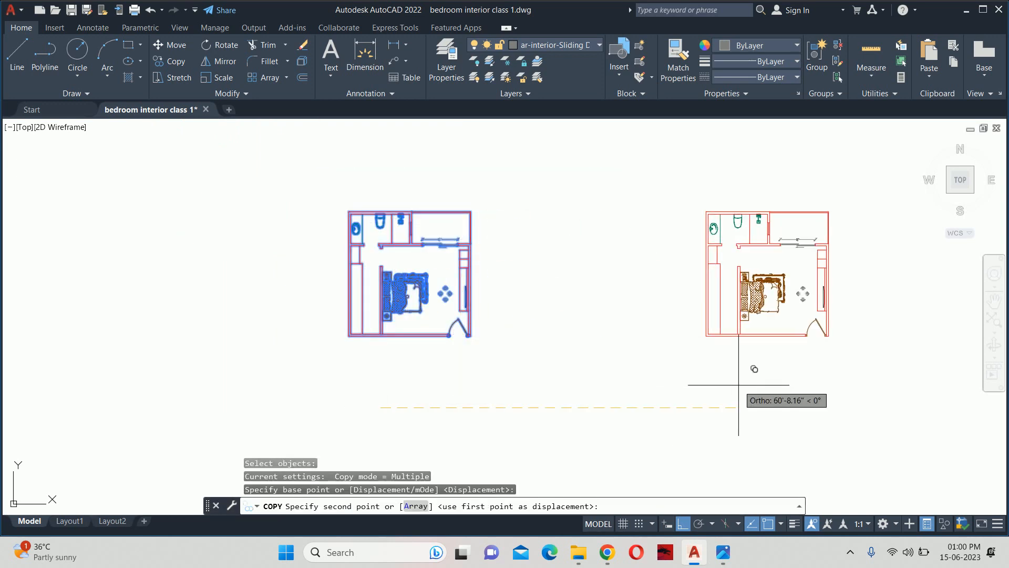
click(738, 384)
key(Escape)
Step: Rotate the copied bedroom plan 90° counterclockwise about its upper-right corner
text(r)
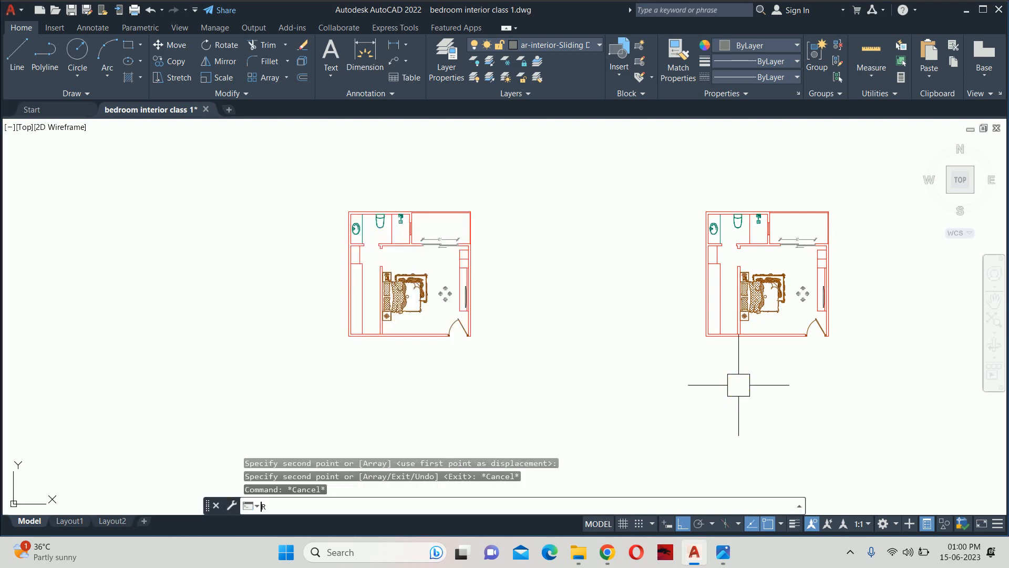
text(o)
key(Return)
click(692, 188)
click(959, 389)
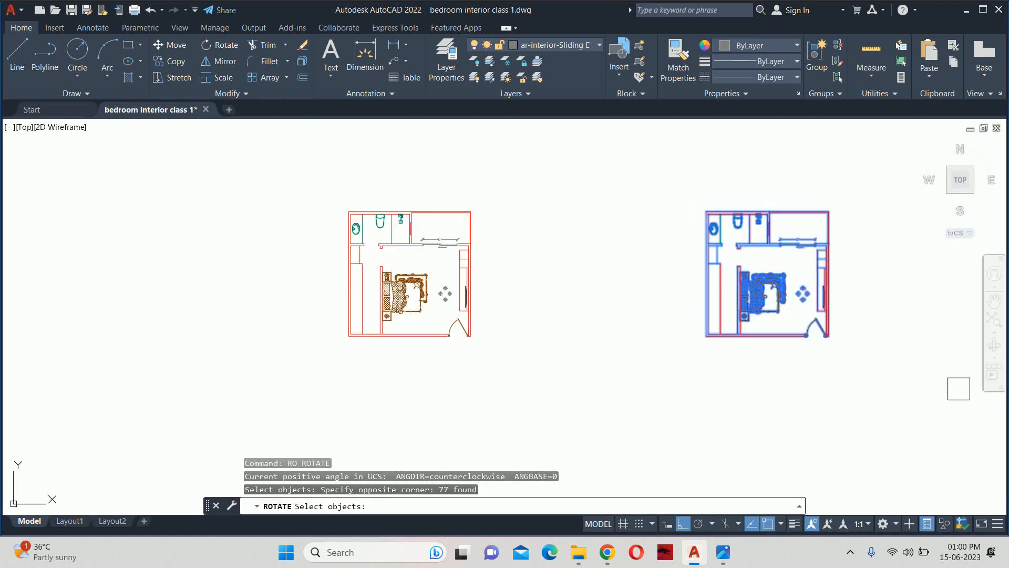
key(Return)
click(831, 210)
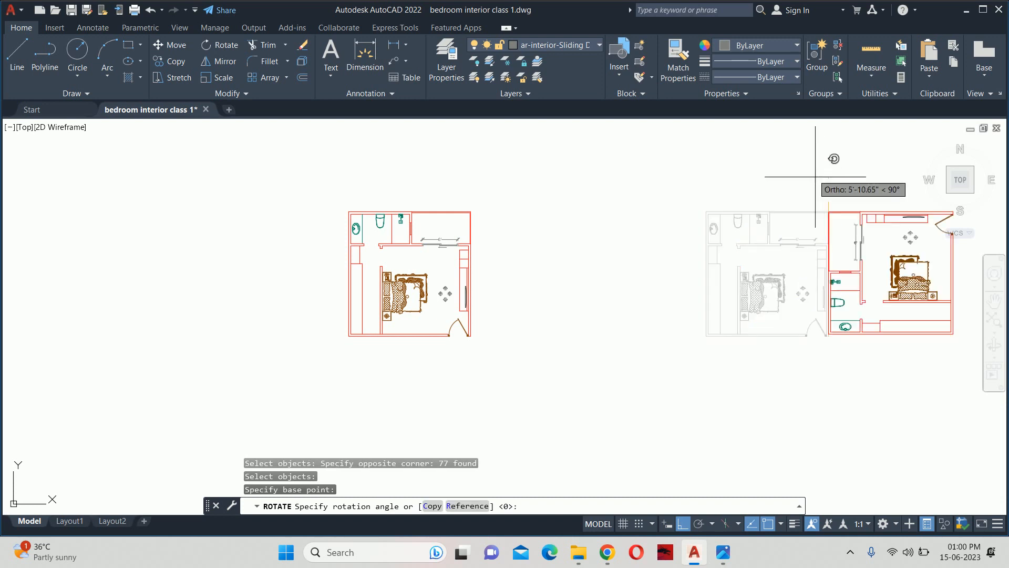
click(804, 153)
key(Escape)
middle_drag(747, 234, 527, 269)
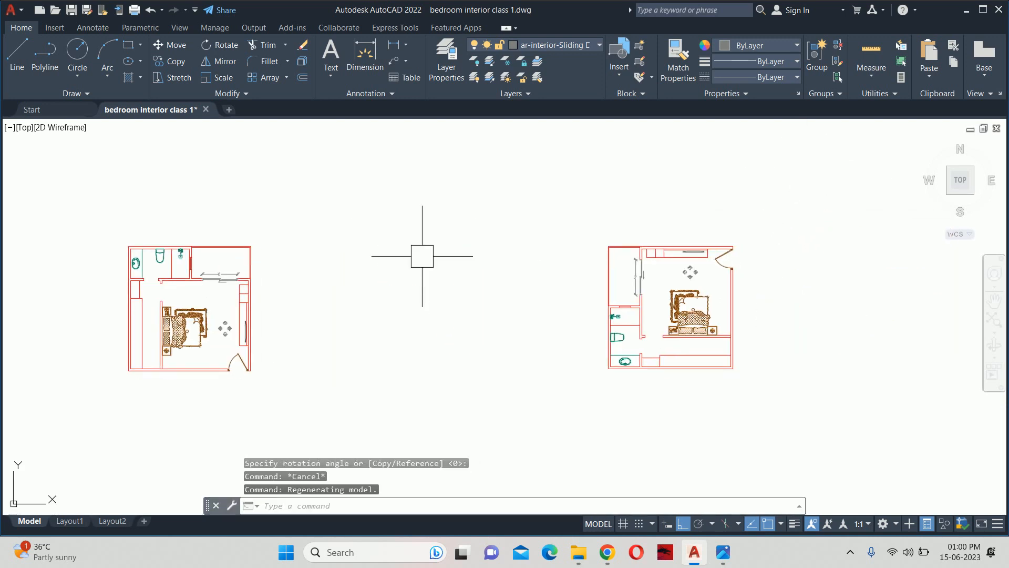
Step: Delete the rotated copy of the bedroom plan
key(Escape)
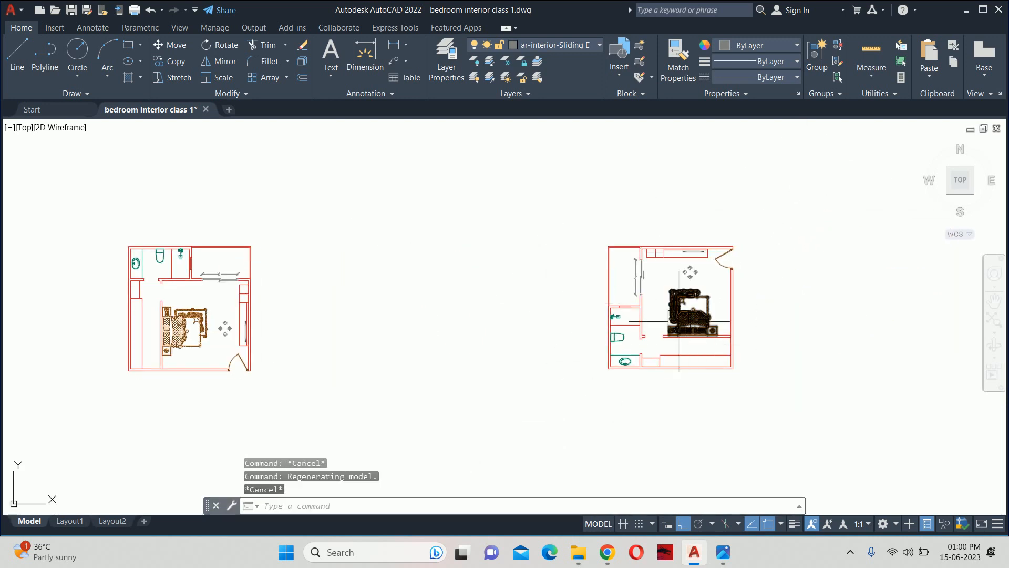
click(778, 421)
click(371, 158)
key(Delete)
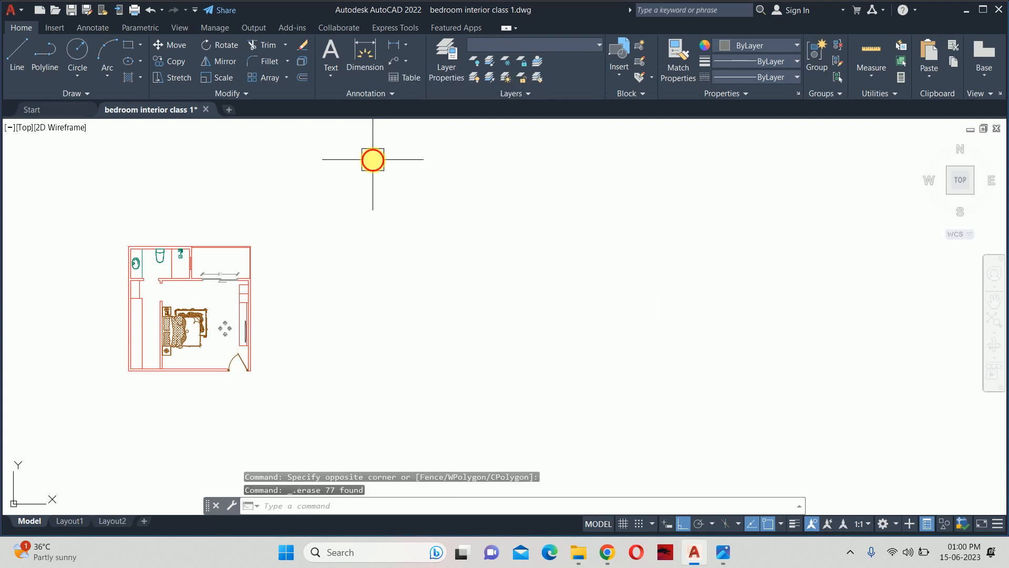
Step: Turn the top view by 90° so the TV wall faces up, and restore the north-up orientation
middle_drag(294, 271, 381, 277)
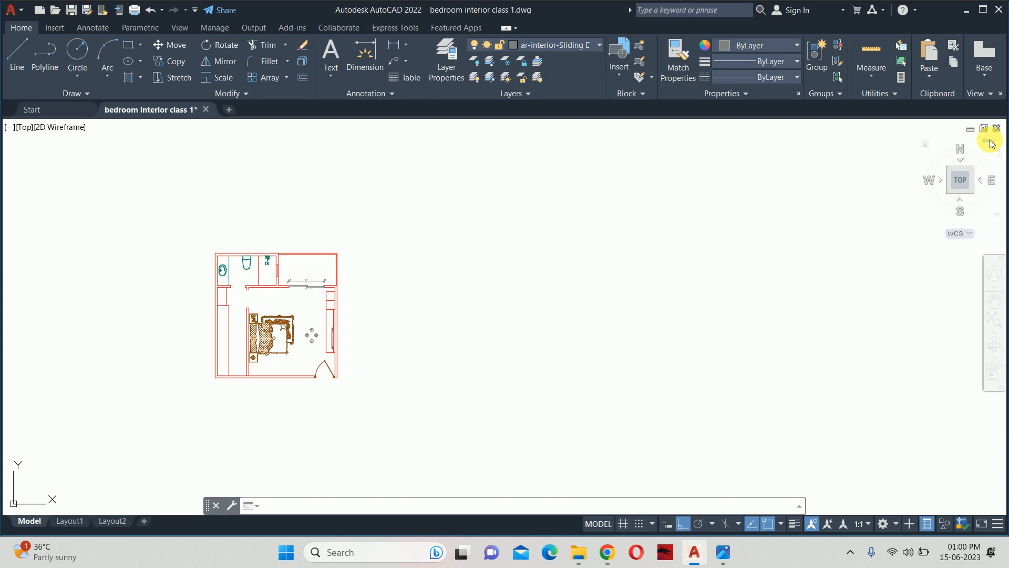
click(991, 142)
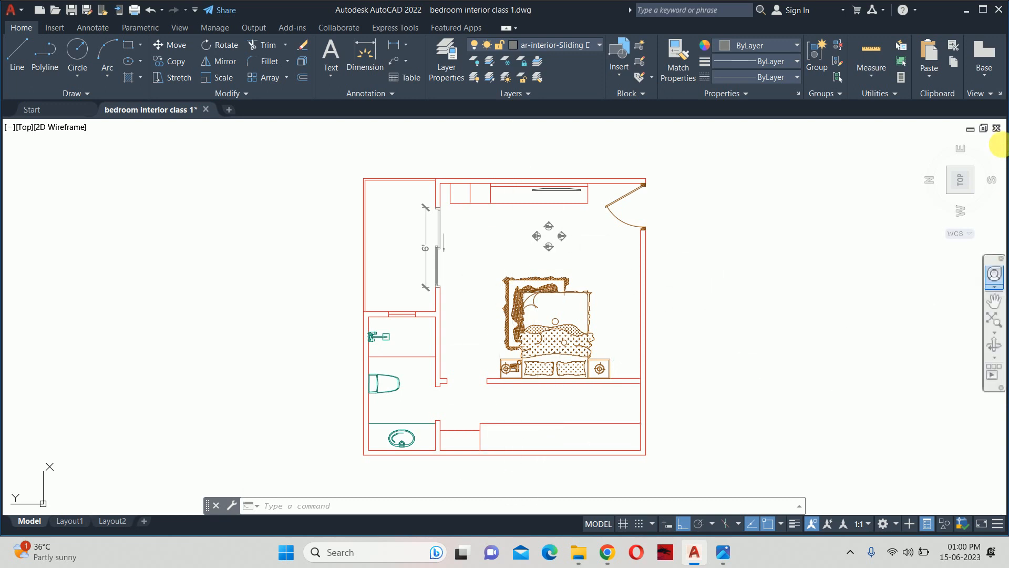
click(998, 150)
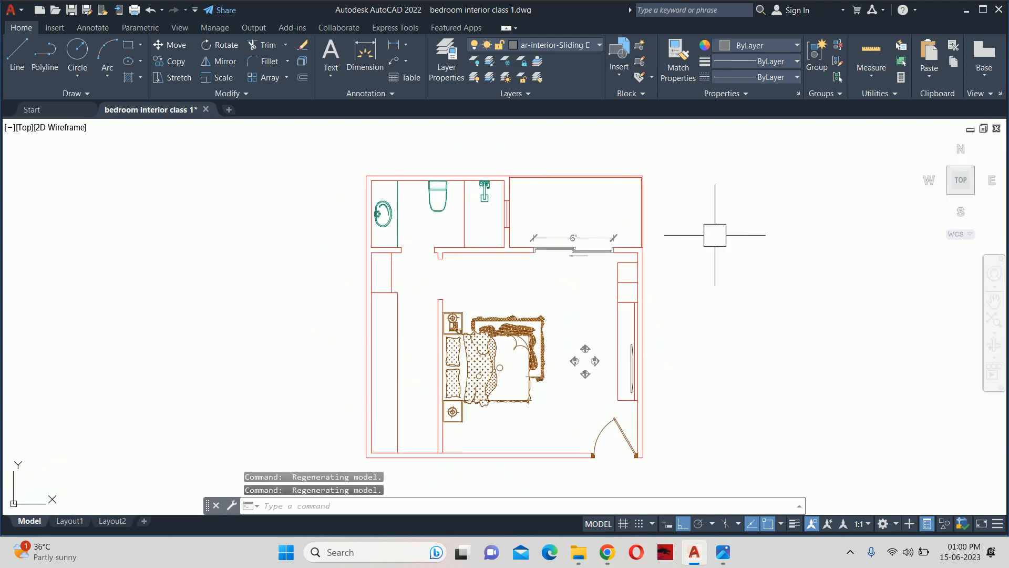
Step: Copy the entire bedroom plan horizontally to the empty area right of the original
middle_drag(548, 250, 426, 259)
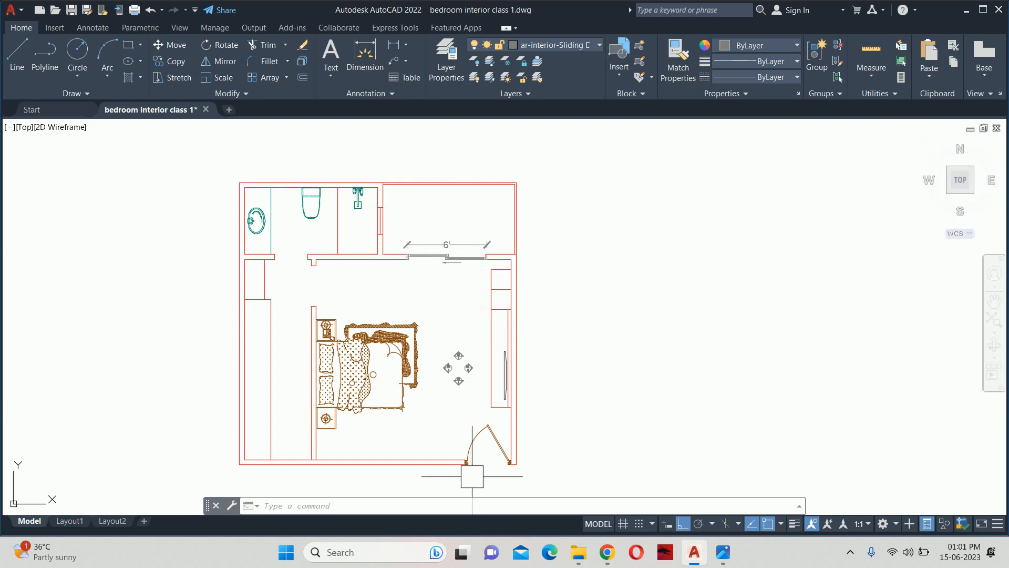
text(co)
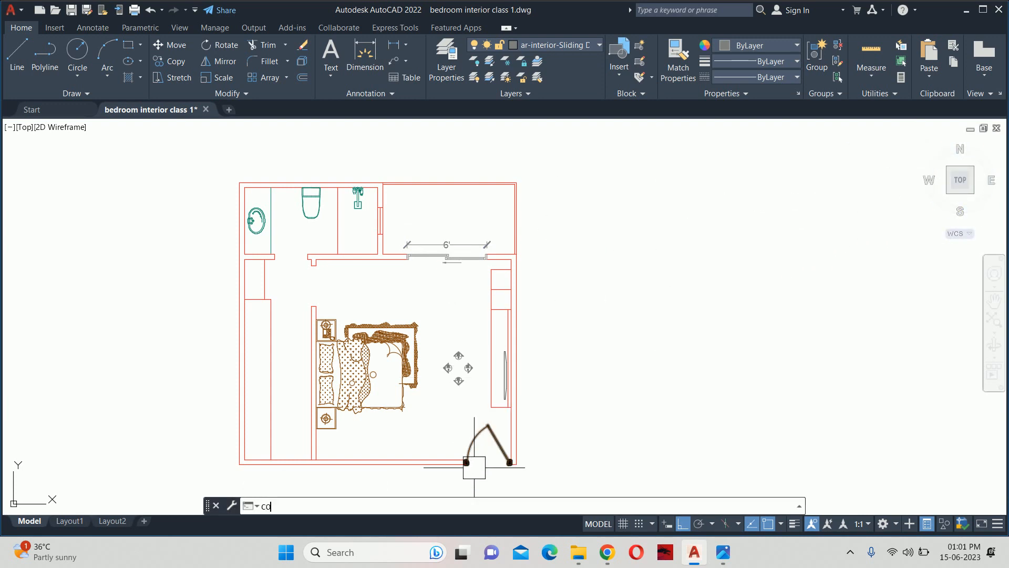
key(Return)
scroll(457, 440, down, 3)
click(331, 322)
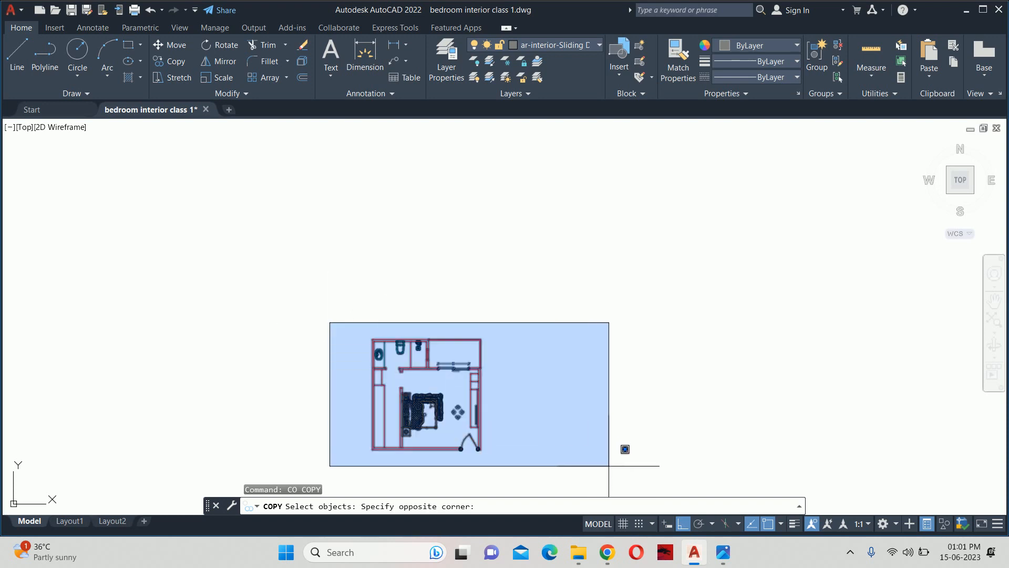
click(620, 462)
key(Return)
click(447, 278)
click(696, 278)
key(Escape)
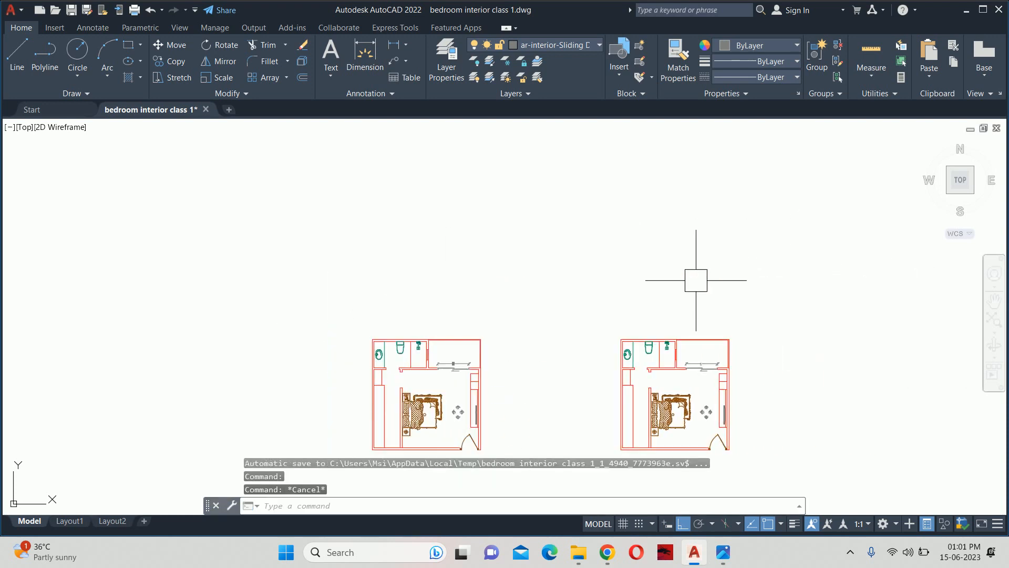
Step: Rotate the copied bedroom plan 90° counterclockwise about its upper-right corner so the TV wall faces up
text(RO)
key(Return)
click(581, 273)
middle_drag(595, 318, 548, 238)
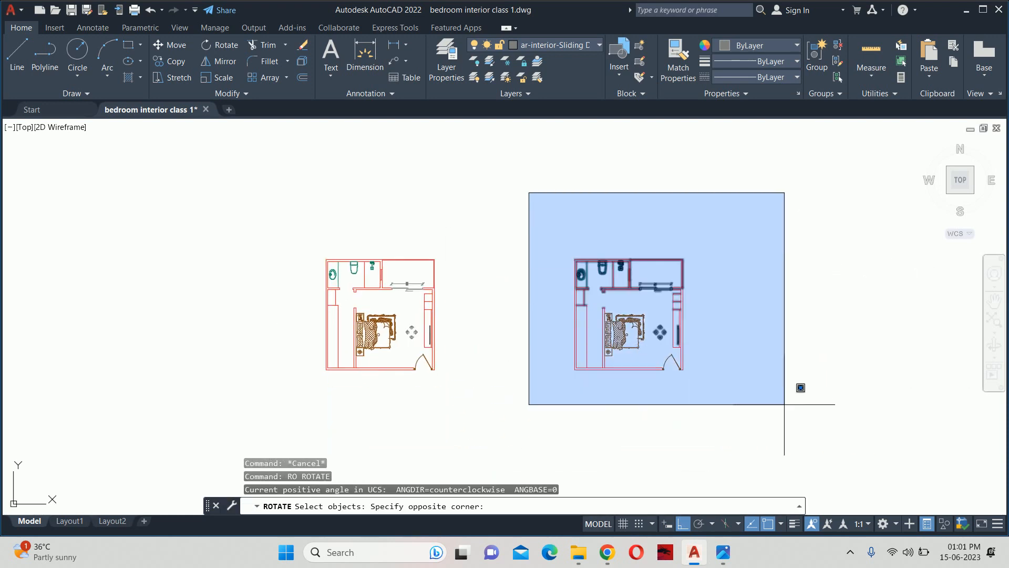
click(772, 382)
key(Return)
click(683, 259)
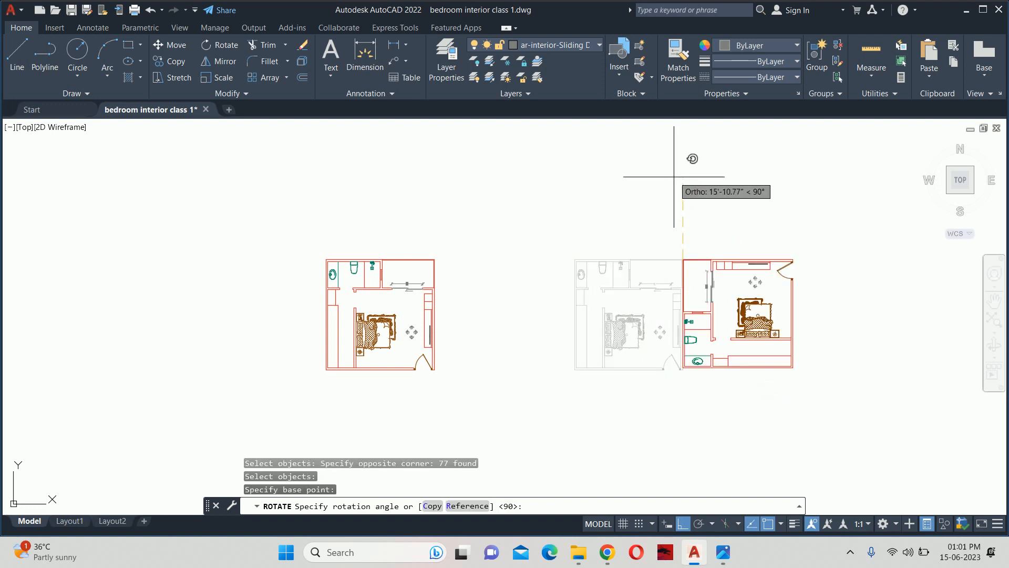
click(678, 158)
middle_drag(574, 272, 361, 258)
key(Escape)
key(Escape)
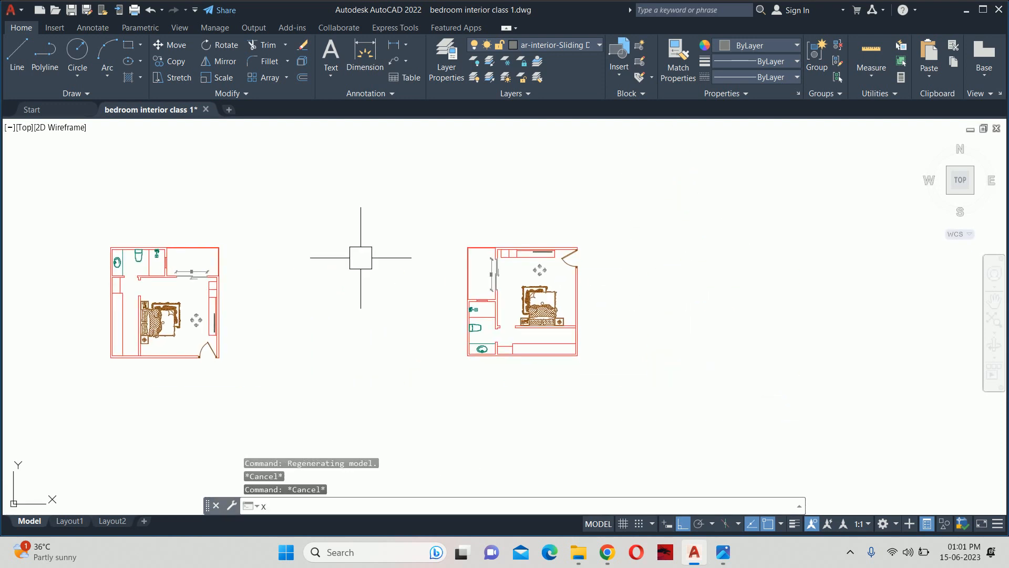
Step: Draw vertical construction lines through the inner faces of the bedroom's left and right walls in the rotated plan
text(XL)
key(Return)
text(V)
key(Return)
scroll(508, 238, up, 5)
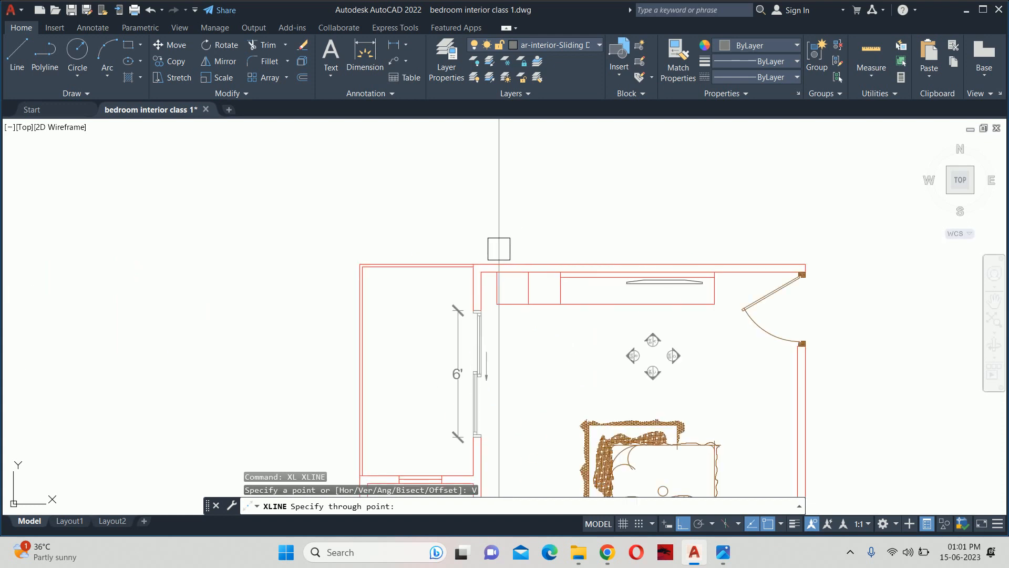
click(480, 286)
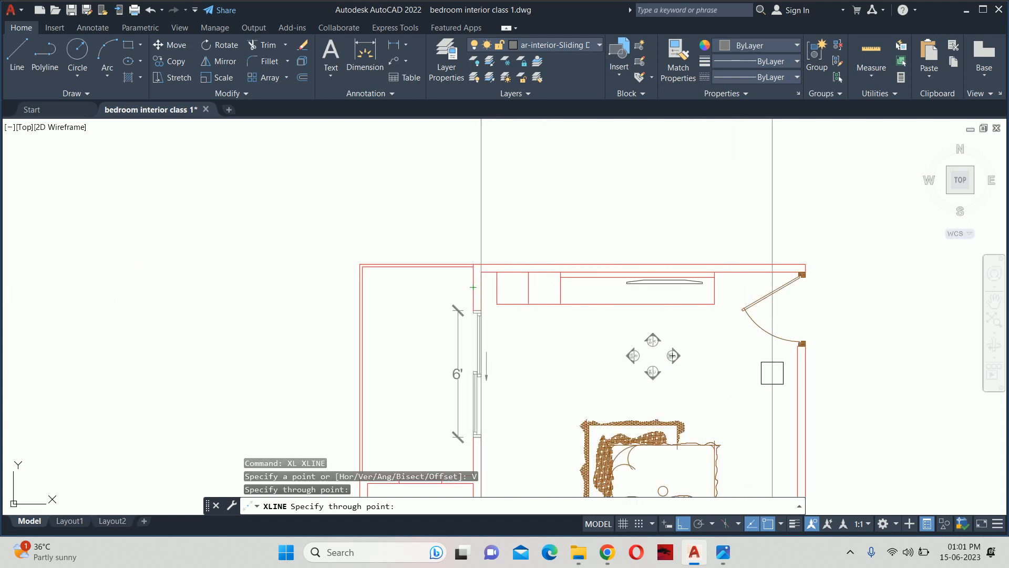
click(798, 346)
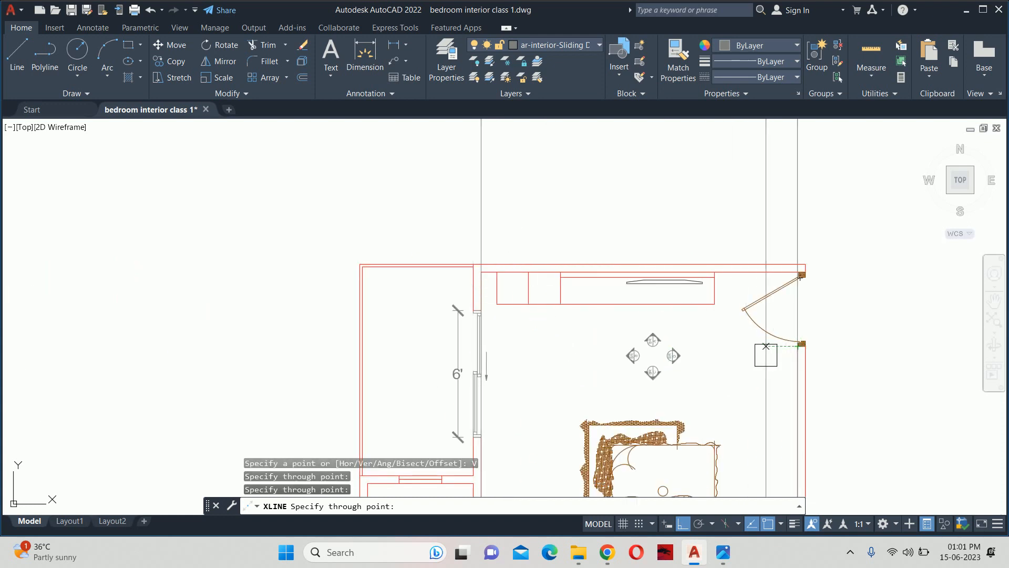
middle_drag(633, 358, 570, 297)
key(Escape)
key(Escape)
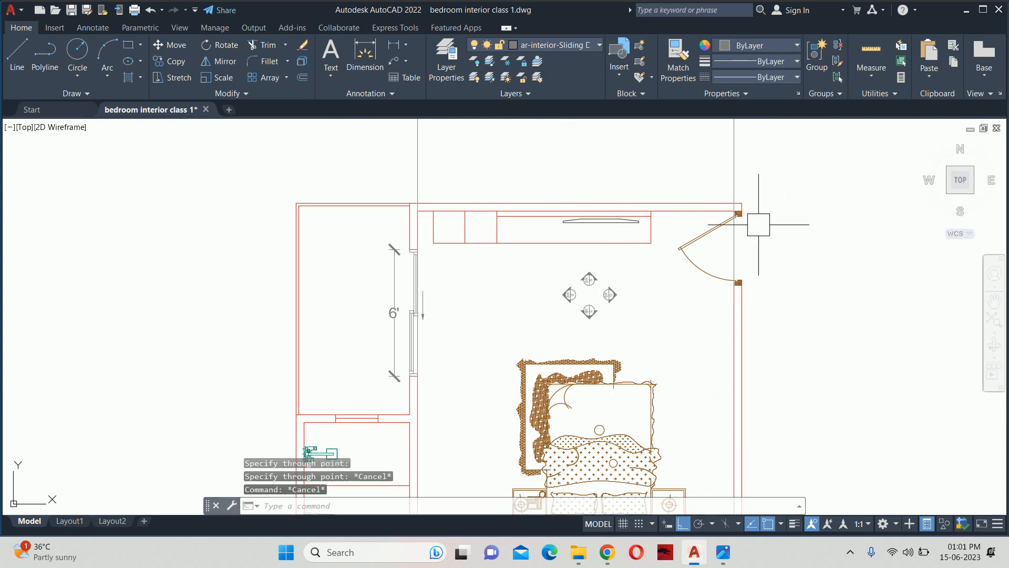
key(Escape)
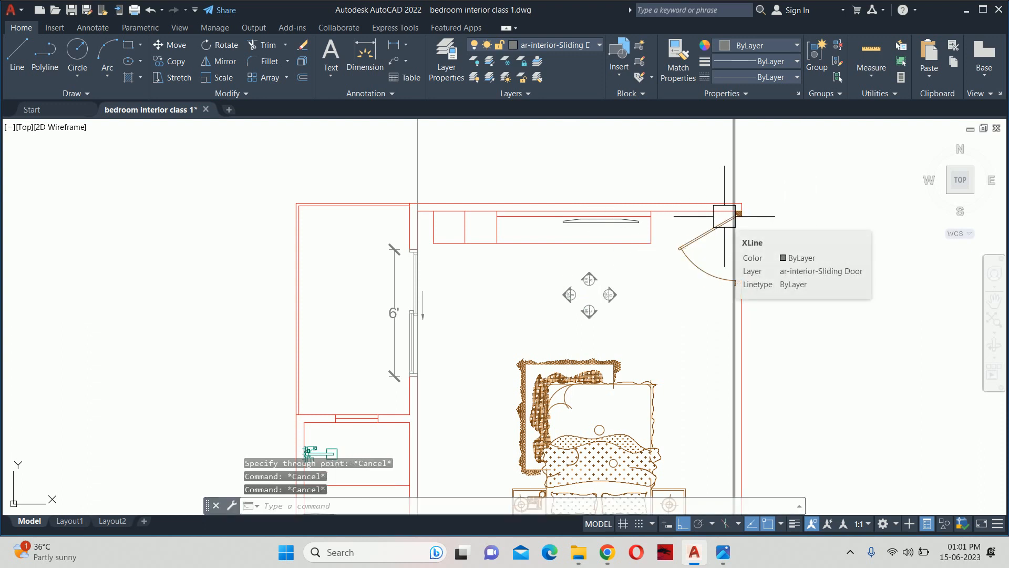
Step: Draw a horizontal line below the rotated plan, crossing both vertical construction lines
scroll(648, 307, down, 7)
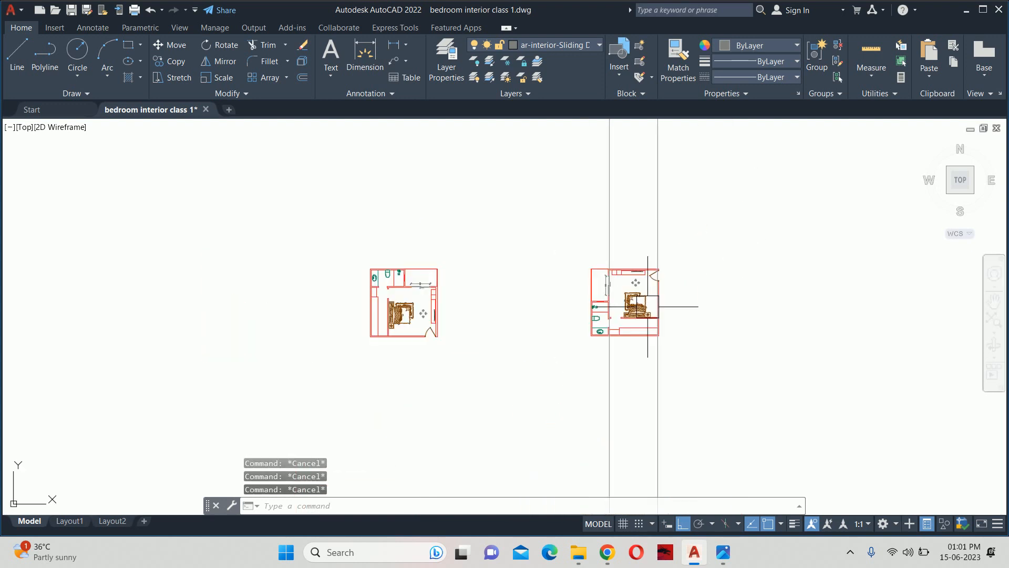
scroll(650, 315, down, 2)
middle_drag(636, 355, 541, 294)
text(l)
key(Return)
scroll(476, 300, down, 4)
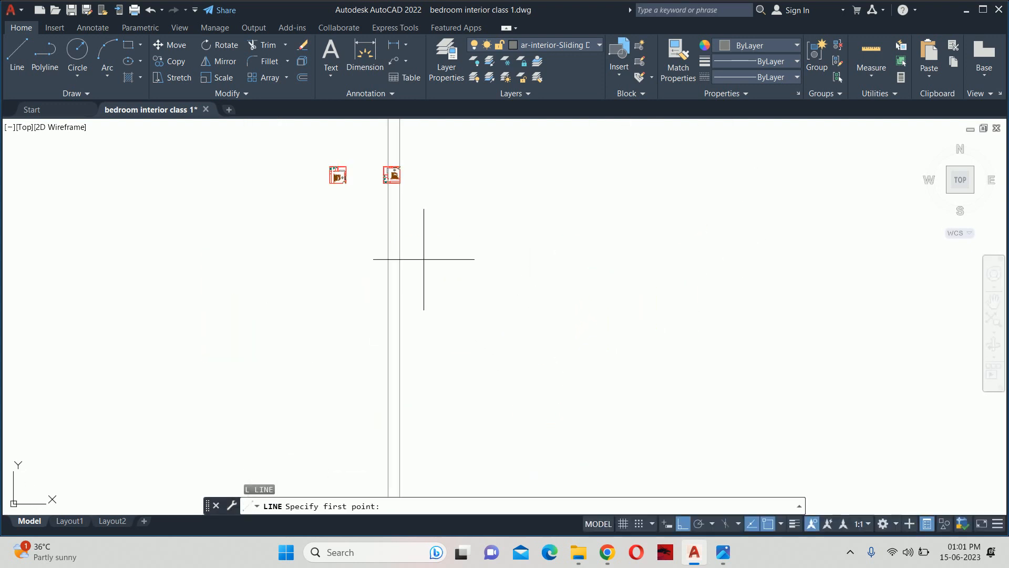
scroll(417, 253, up, 6)
middle_drag(367, 207, 483, 325)
scroll(476, 325, down, 2)
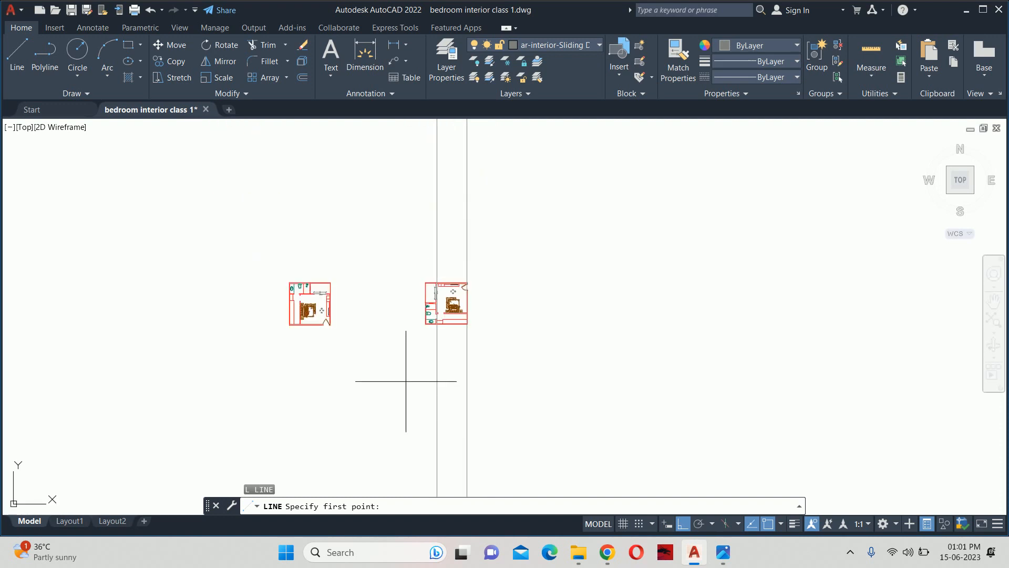
click(406, 377)
click(532, 377)
key(Escape)
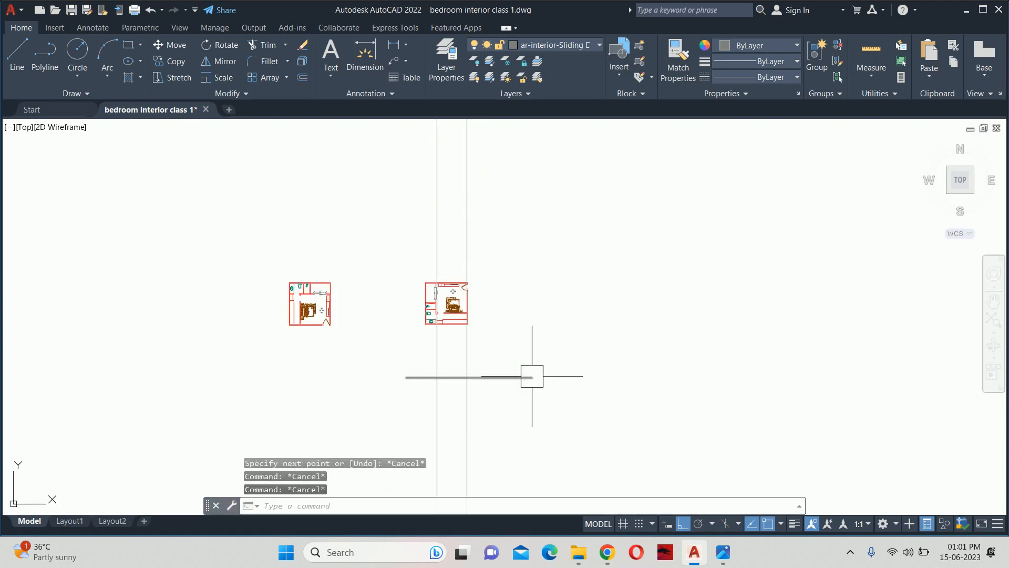
Step: Trim the floor line's ends outside the two construction lines and the construction lines' parts below it
text(tr)
key(Return)
click(441, 409)
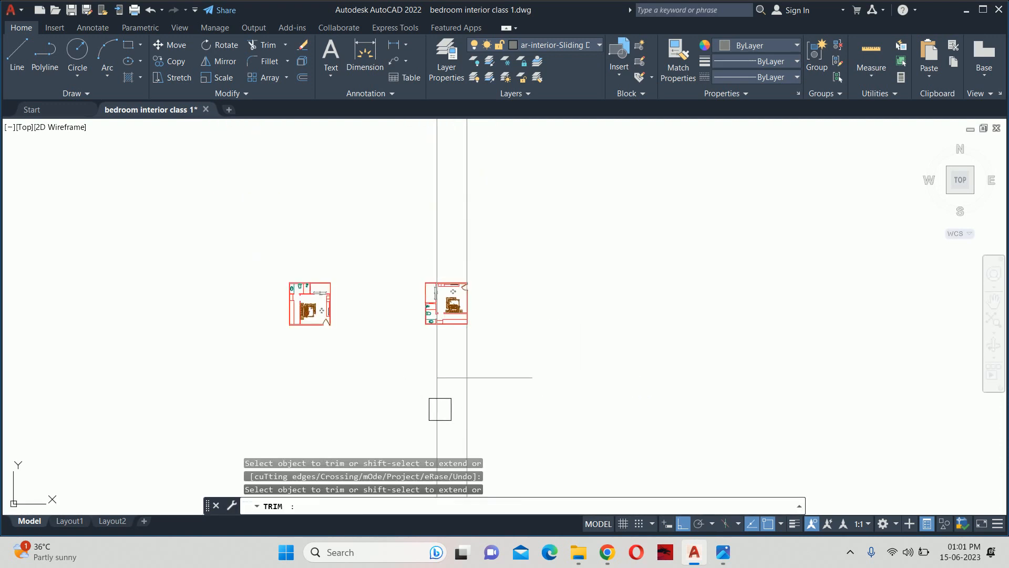
drag(454, 406, 480, 395)
key(Escape)
key(Escape)
scroll(455, 375, up, 8)
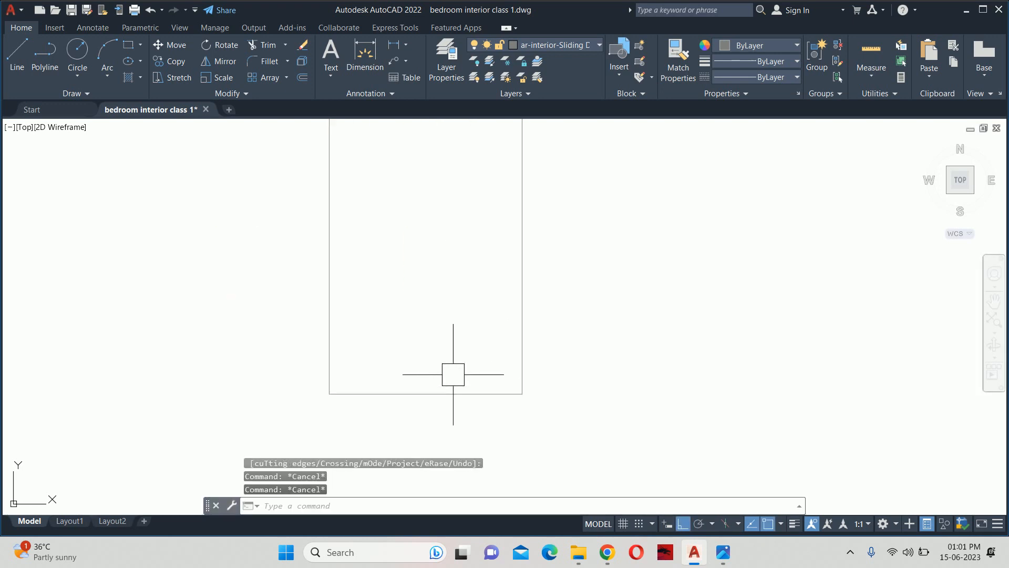
middle_drag(454, 374, 428, 338)
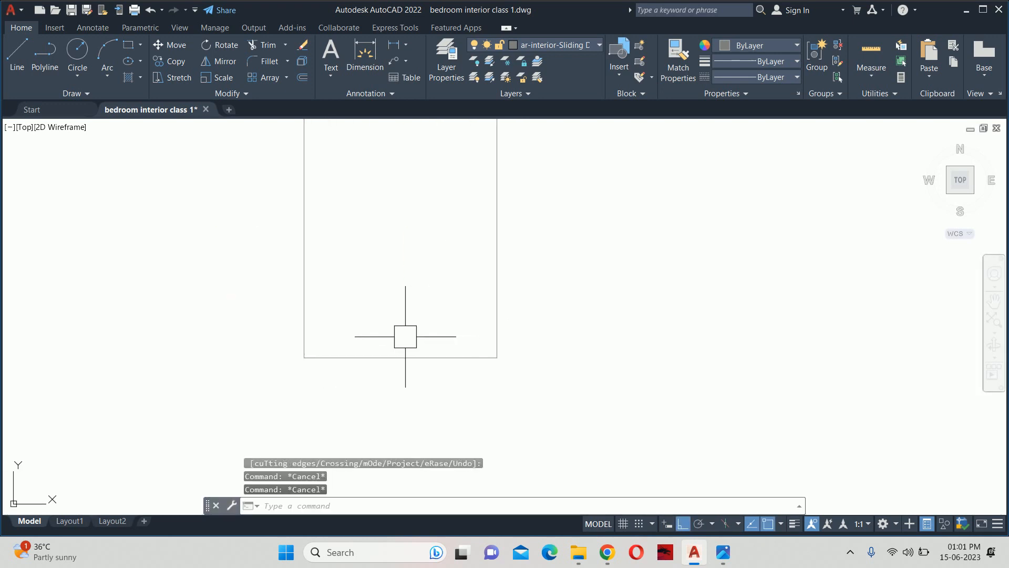
text(l)
key(Return)
click(496, 357)
key(Escape)
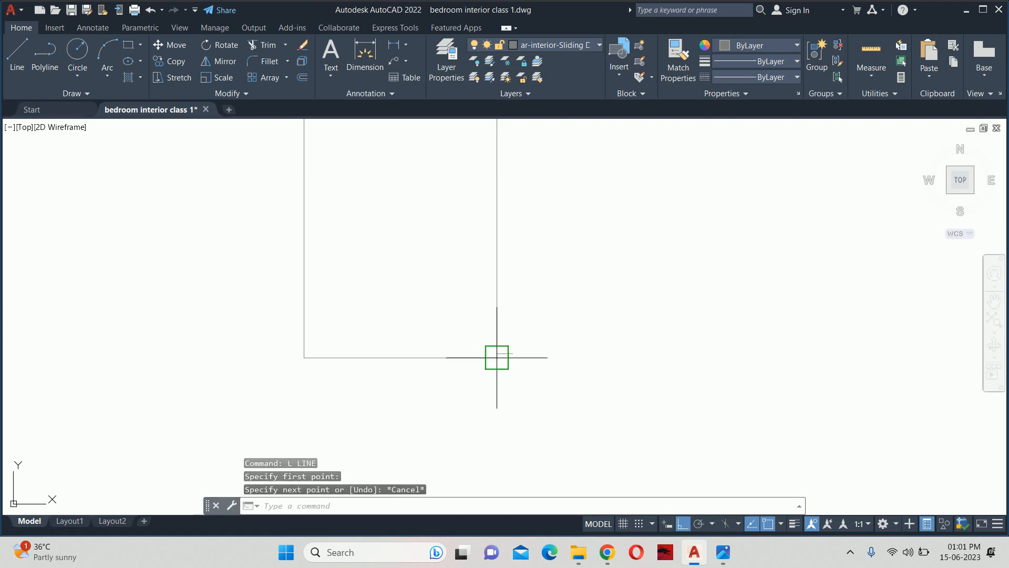
Step: Draw a short horizontal extension line to the right from the elevation outline's lower-right corner
key(Return)
click(496, 358)
click(530, 358)
key(Escape)
key(Escape)
scroll(509, 346, up, 5)
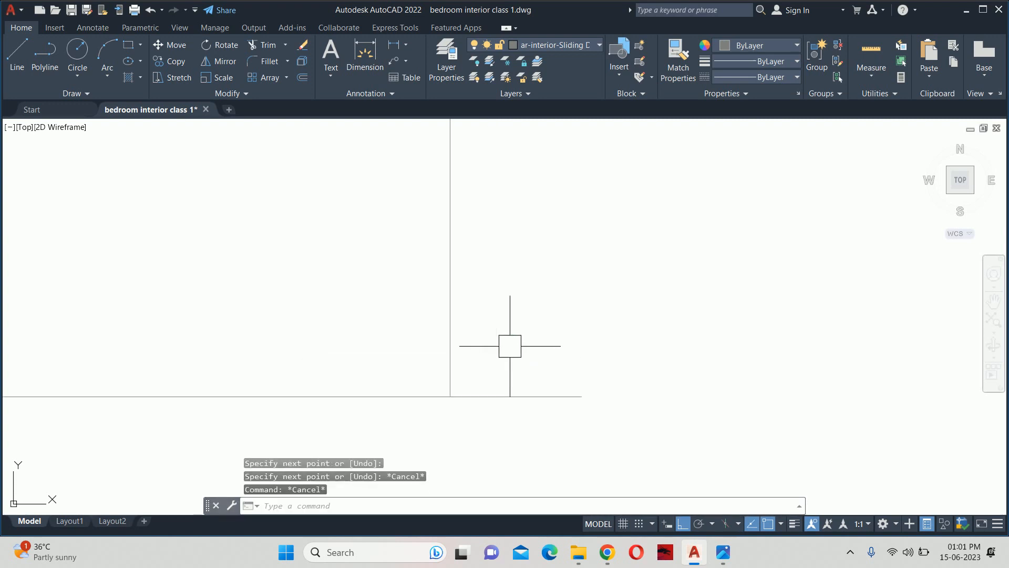
Step: Draw a line of length 5 at 60° from the midpoint of the short floor extension line
key(Return)
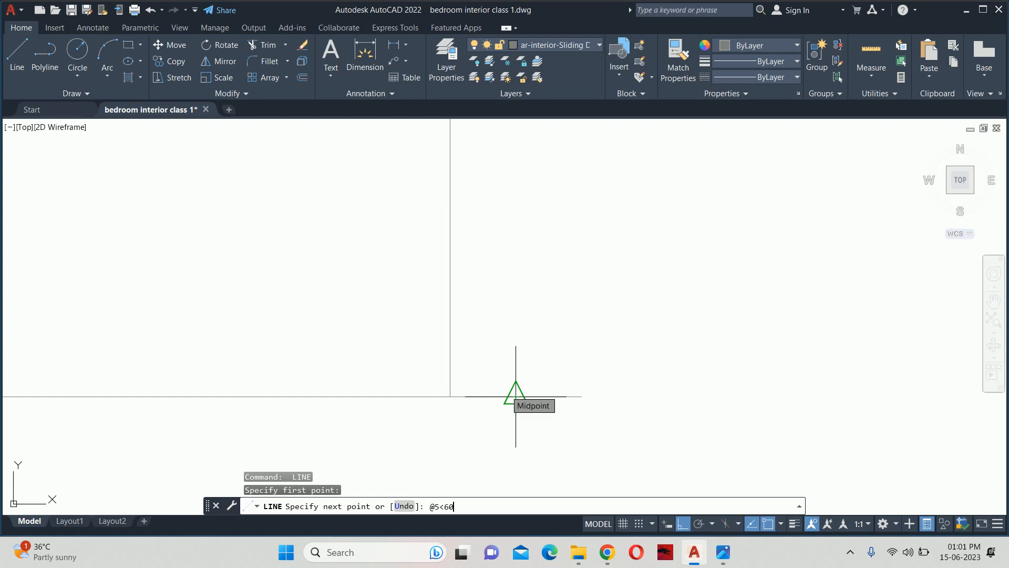
key(Return)
key(Escape)
Step: Mirror the slanted line about a vertical axis through its lower end, keeping the original, to form a V
text(MI)
key(Return)
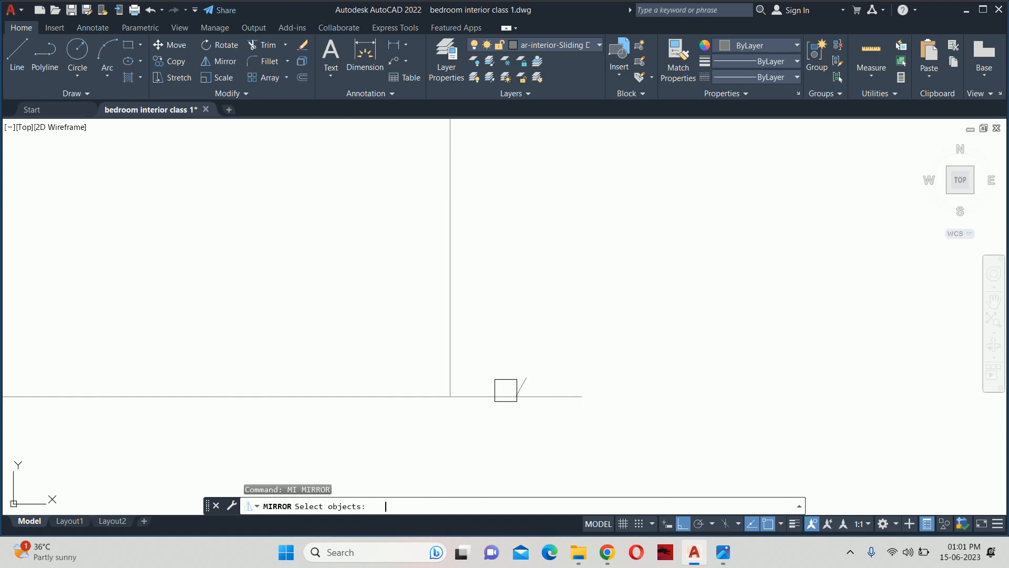
scroll(507, 390, up, 4)
click(557, 389)
key(Return)
click(521, 396)
key(Return)
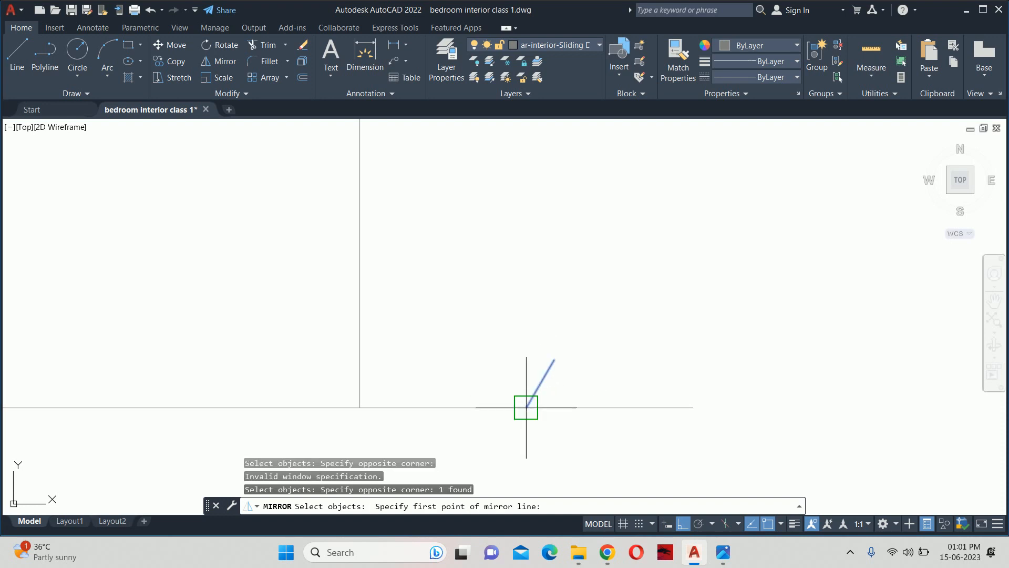
click(526, 407)
click(527, 316)
key(Return)
Step: Offset the short floor extension line upward by 1"
text(O)
key(Return)
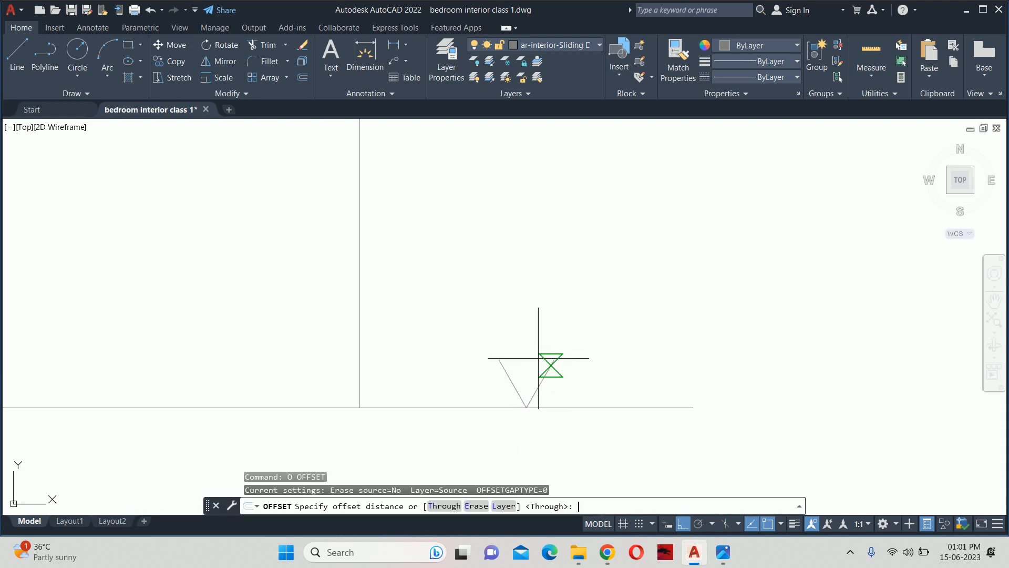
text(1)
key(Return)
click(566, 407)
click(568, 349)
key(Return)
key(Escape)
key(Escape)
Step: Trim the V's left leg above the offset line, and delete the offset line
scroll(515, 378, up, 4)
text(R)
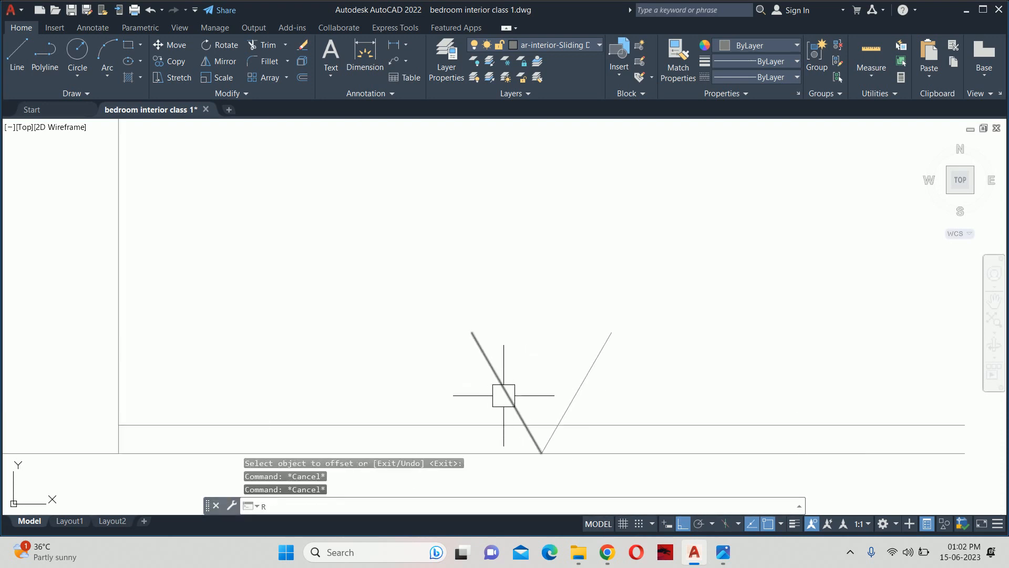
key(Escape)
text(TR)
key(Return)
click(500, 386)
key(Escape)
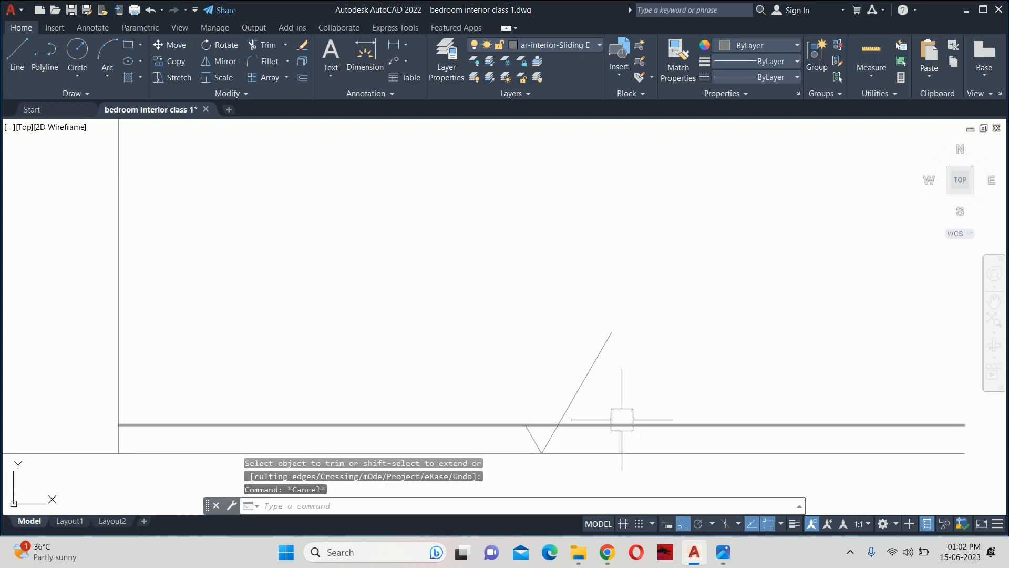
click(622, 421)
key(Delete)
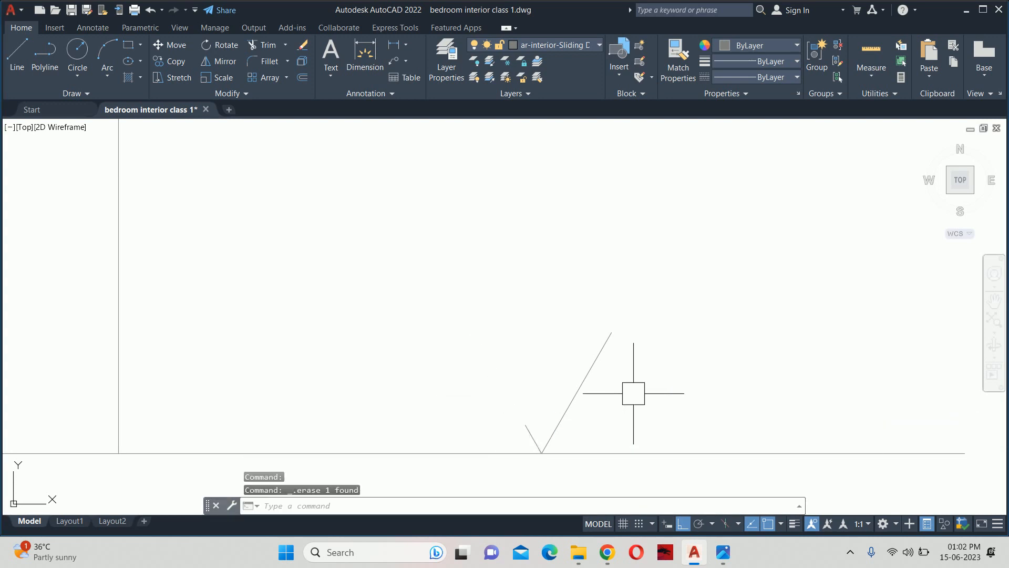
Step: Draw a horizontal line about 8.2" long to the right from the upper end of the V's long leg
text(L)
key(Return)
click(611, 332)
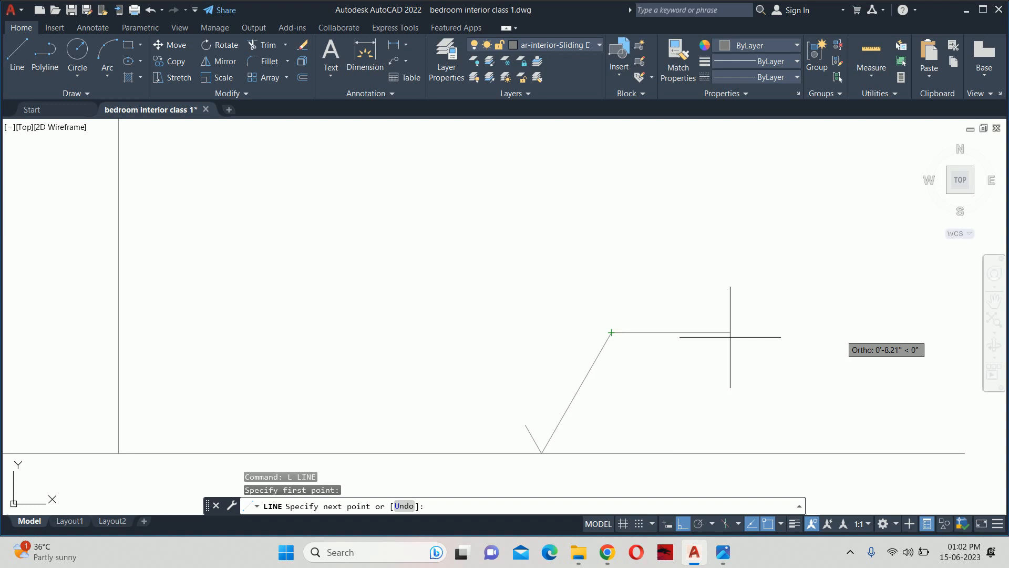
click(842, 334)
key(Escape)
Step: Add the text "FFL" with a height of 3" above the level symbol's horizontal line
text(T)
key(Return)
click(631, 242)
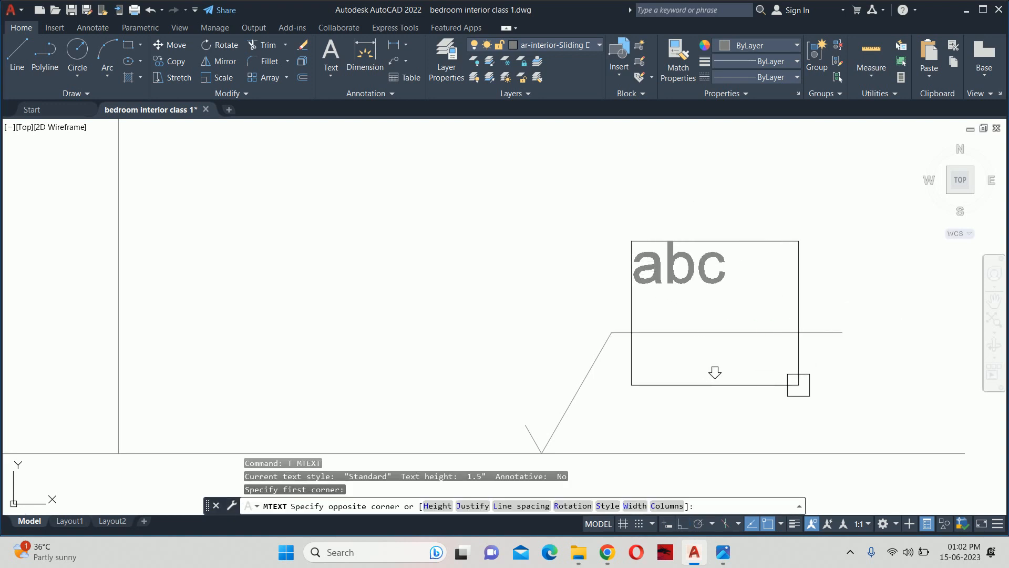
click(802, 384)
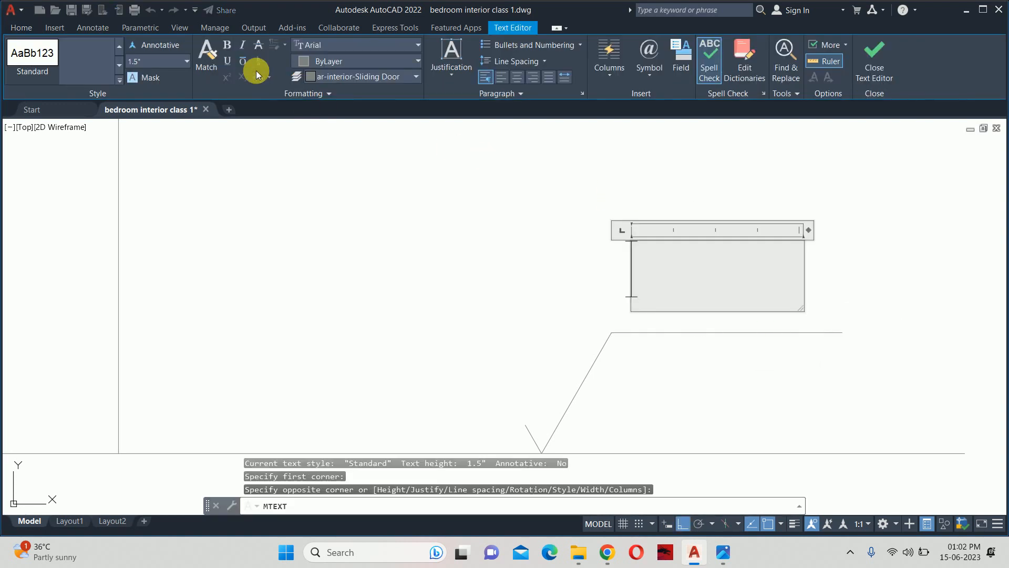
text(3)
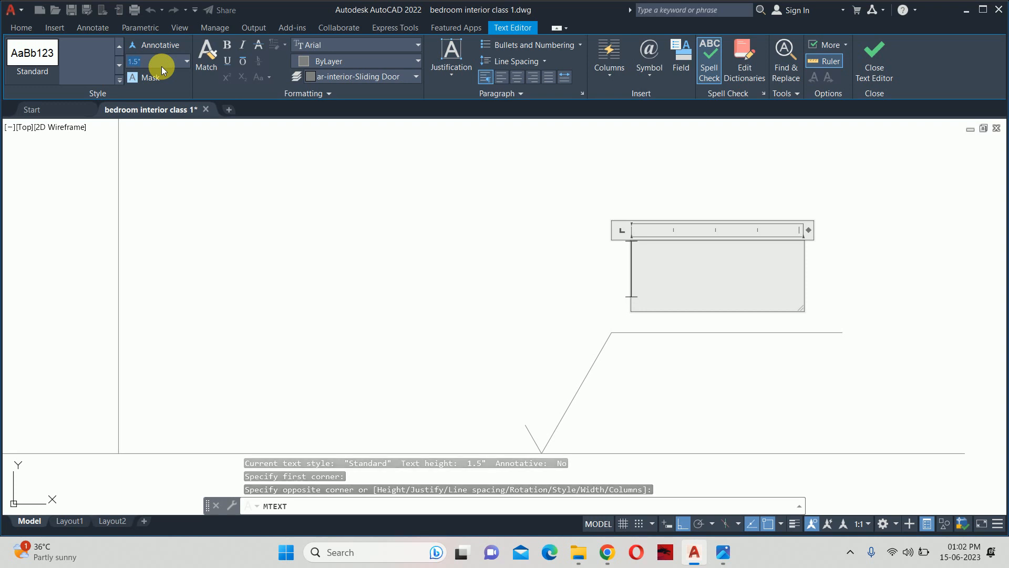
key(Return)
text(FFL)
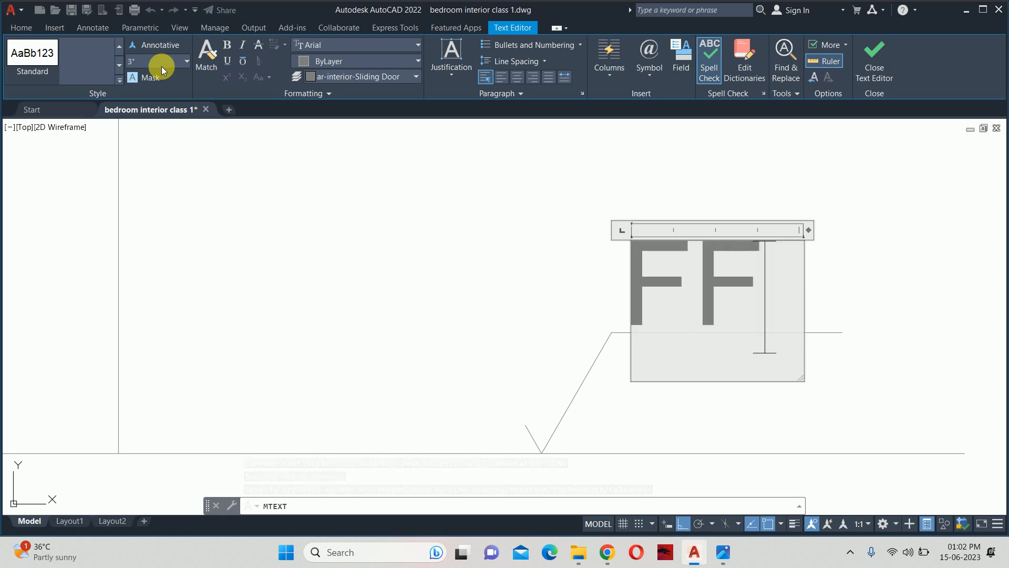
click(102, 161)
key(Escape)
key(Escape)
key(Escape)
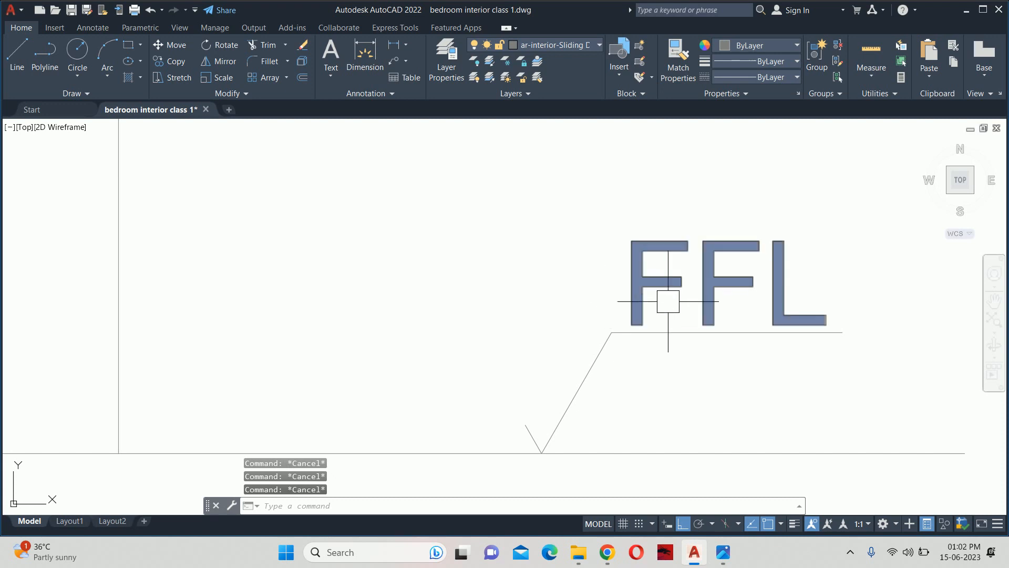
scroll(736, 283, down, 3)
click(757, 348)
click(712, 315)
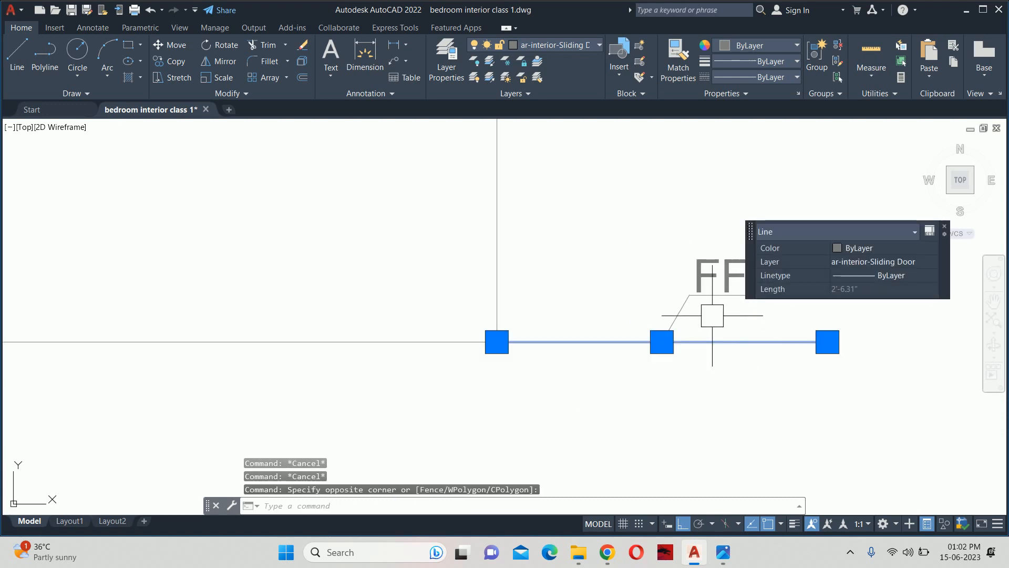
click(862, 275)
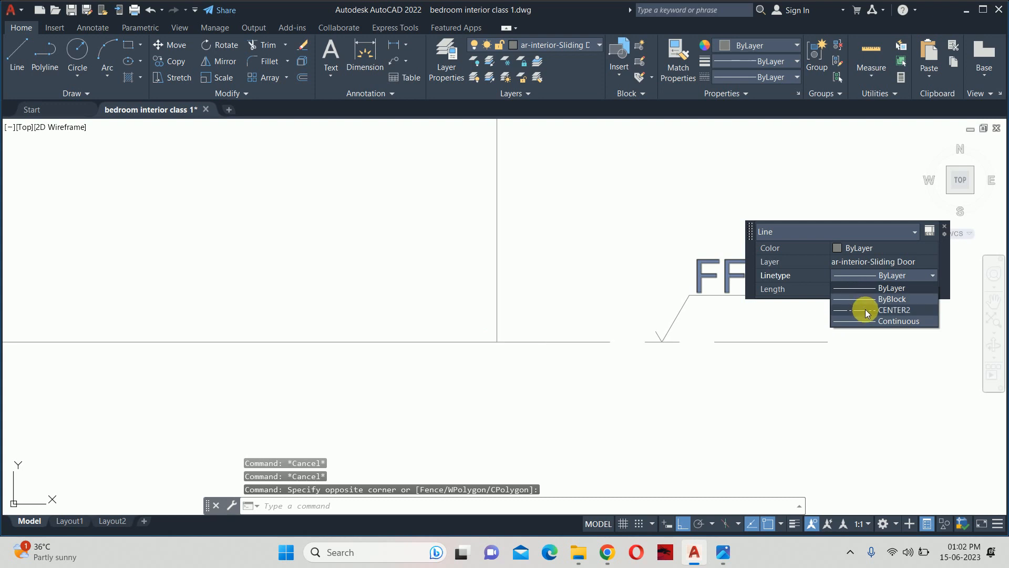
key(Escape)
key(Escape)
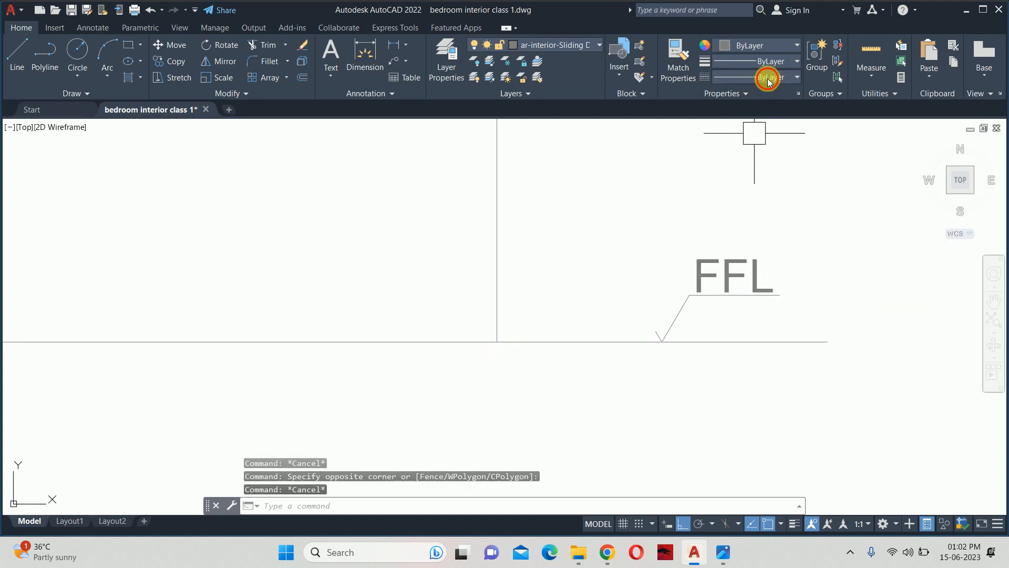
Step: Load the HIDDEN linetype from acad.lin into the drawing
click(765, 77)
click(732, 154)
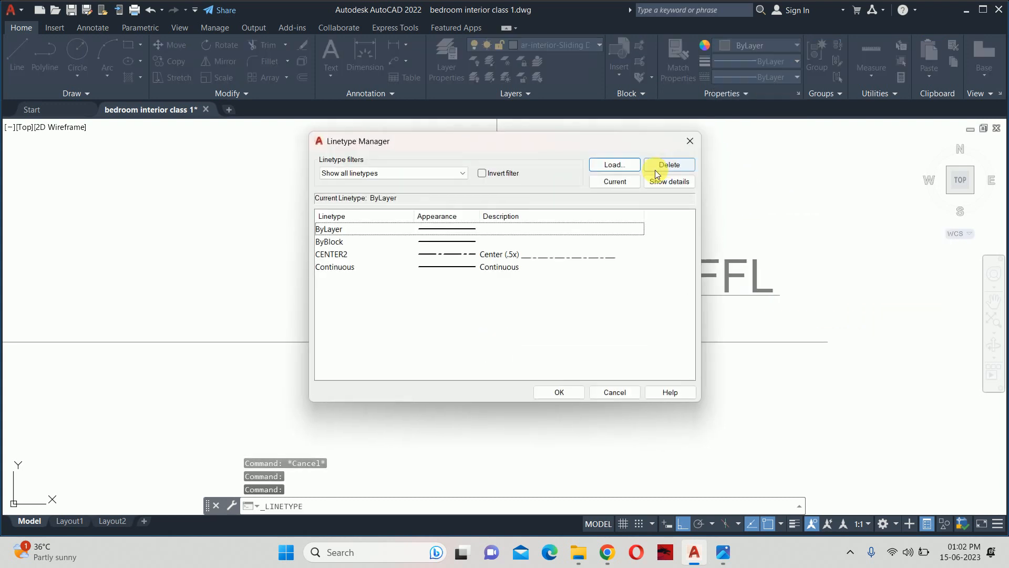
click(613, 165)
scroll(372, 265, down, 12)
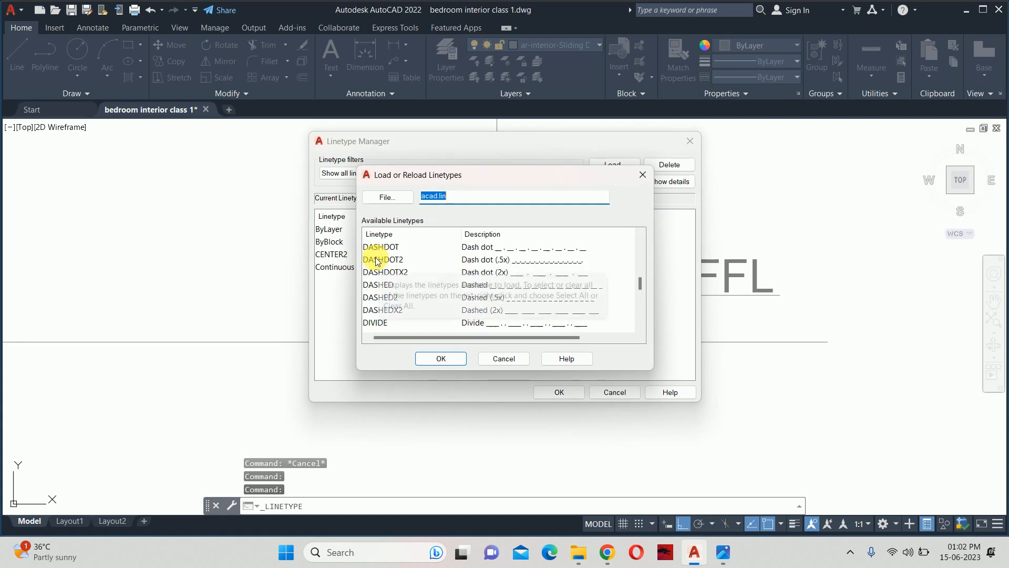
click(377, 246)
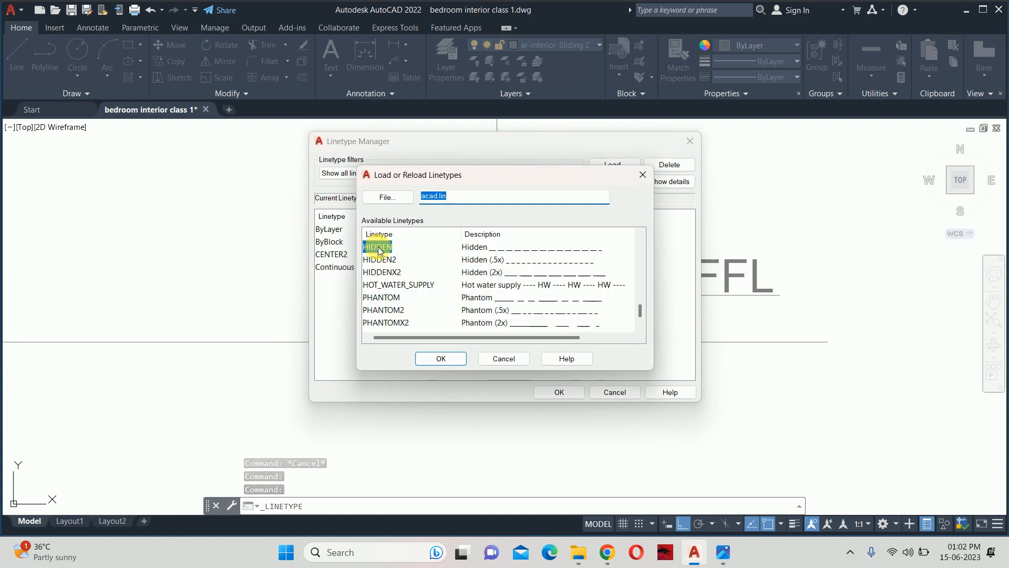
click(441, 358)
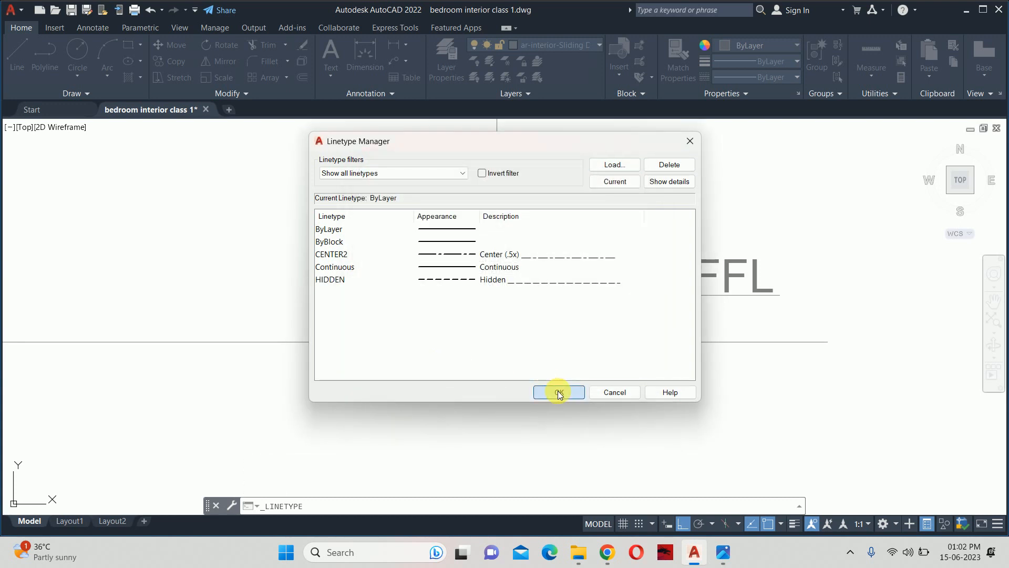
click(548, 385)
key(Escape)
Step: Assign the CENTER2 linetype to the short floor extension line under the FFL symbol
click(762, 342)
click(852, 303)
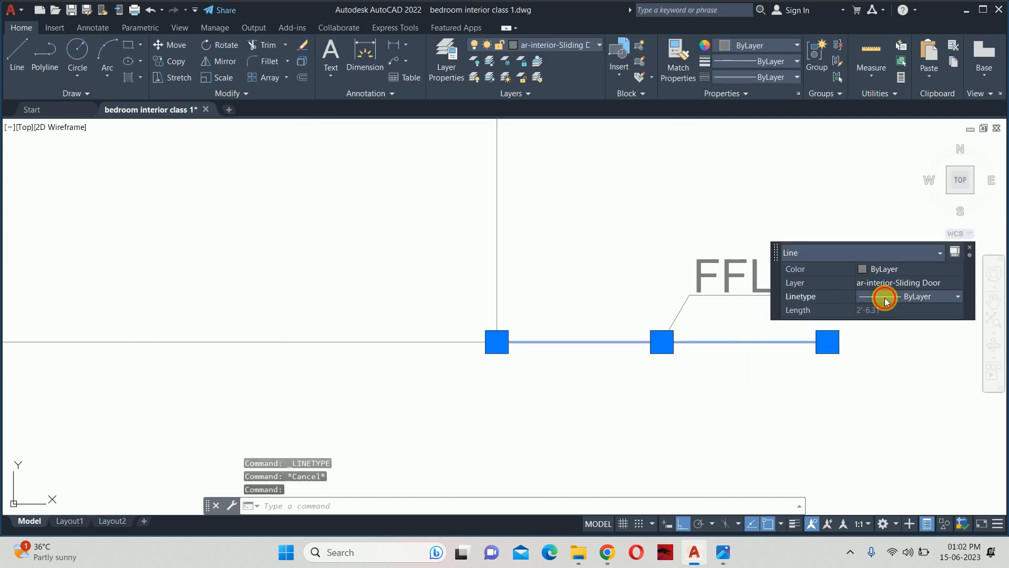
click(886, 296)
click(883, 339)
key(Escape)
key(Escape)
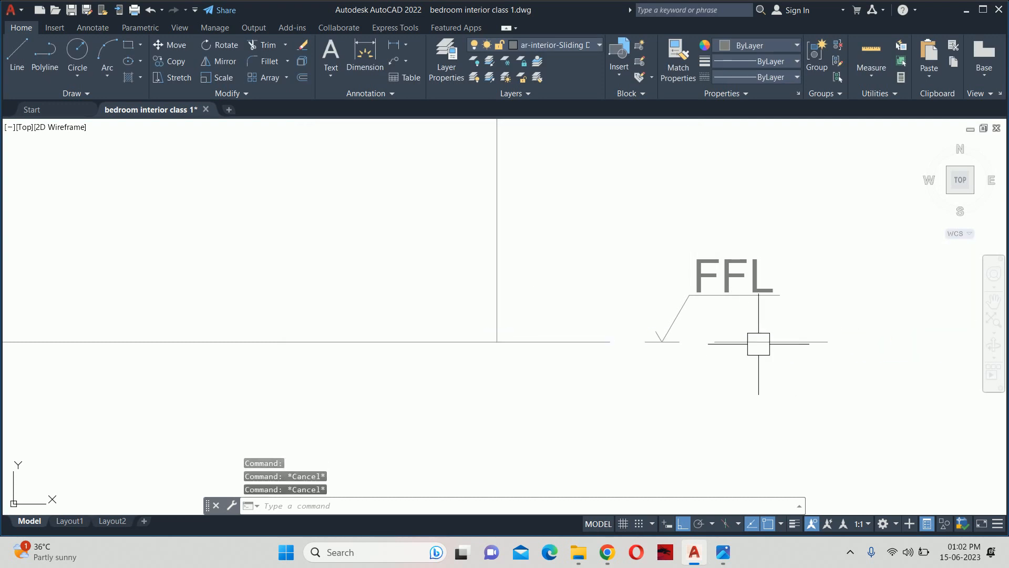
Step: Set the global linetype scale factor to .25
text(LTS)
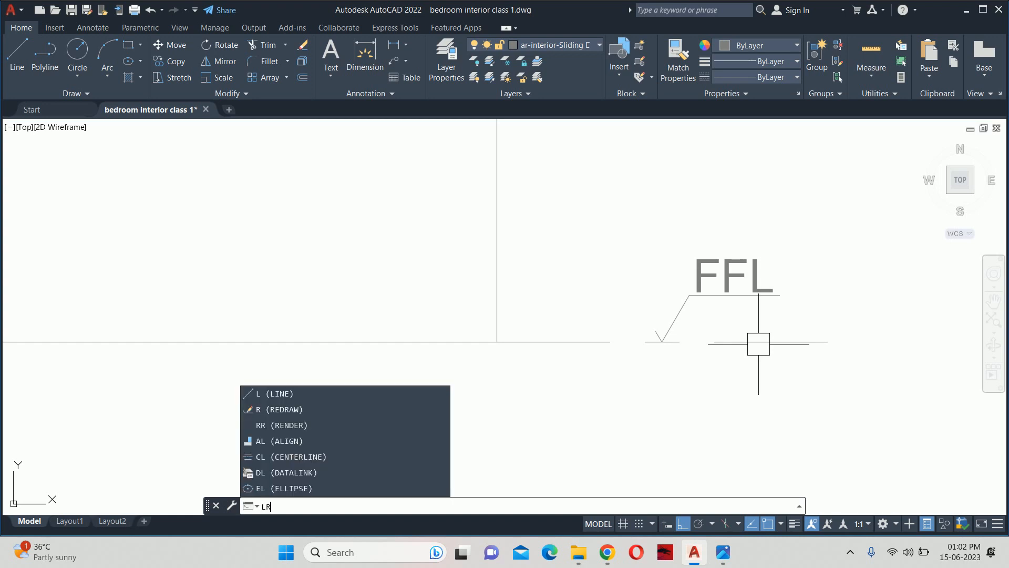
key(Return)
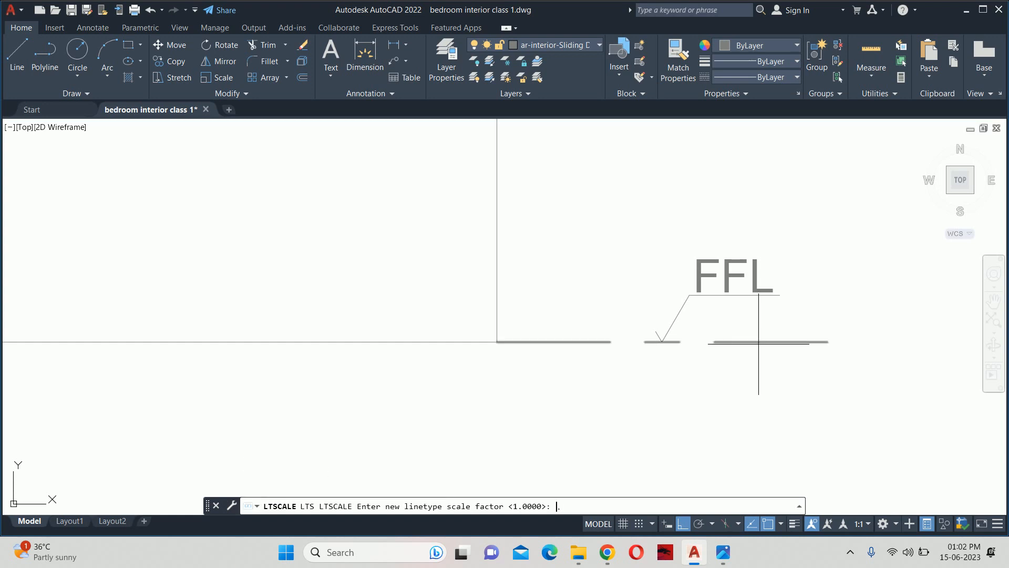
key(Return)
key(Escape)
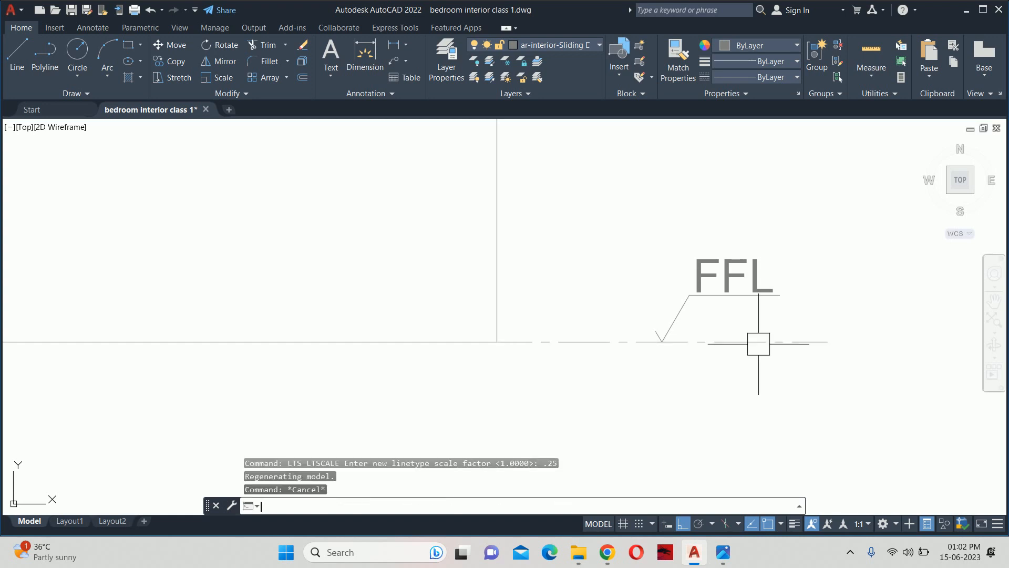
key(Escape)
key(Escape)
Step: Stretch the free right end of the floor extension line inward to shorten it, ending beneath the FFL text
text(s)
key(Return)
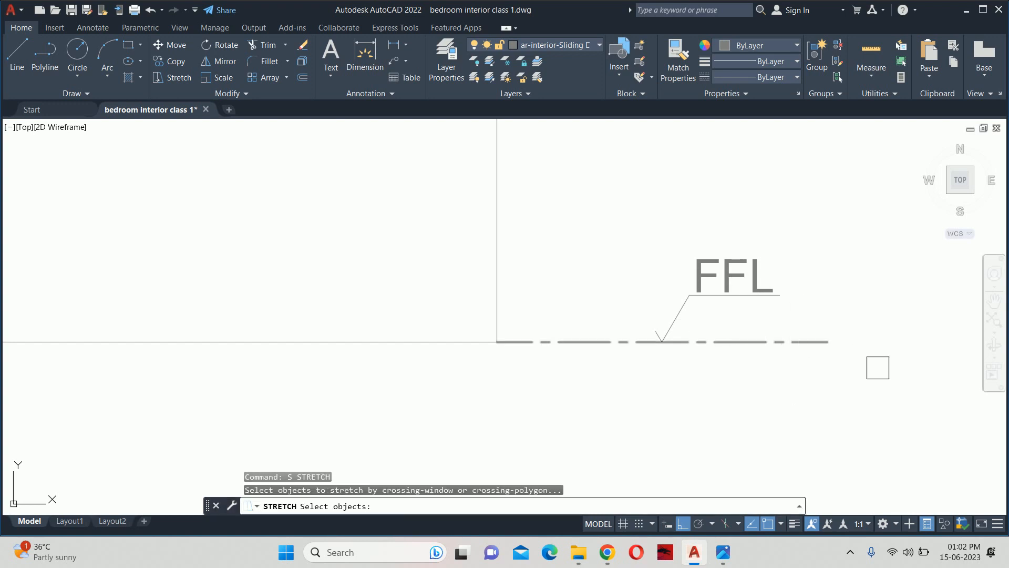
click(877, 367)
click(759, 289)
key(Escape)
key(Return)
click(847, 358)
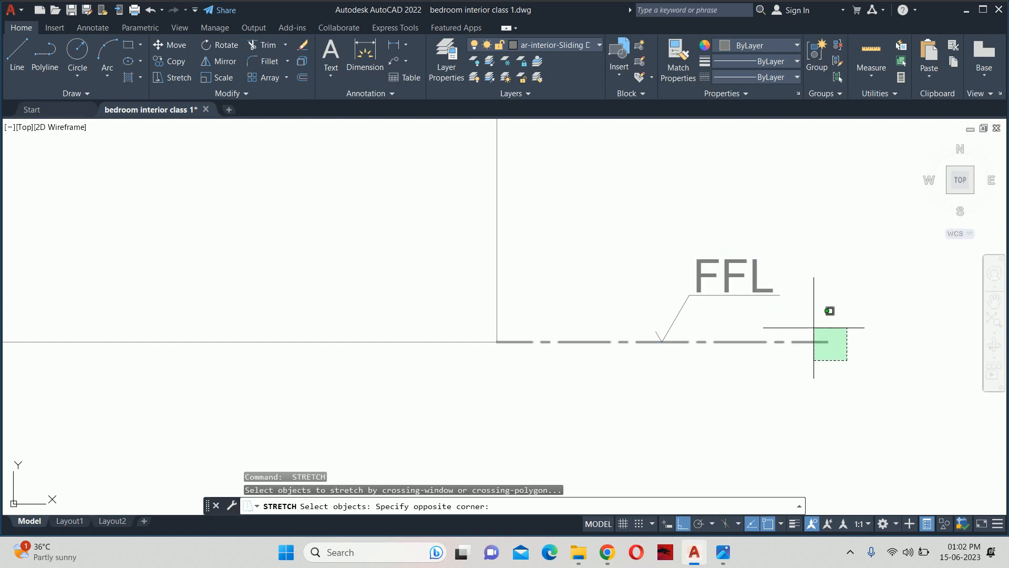
click(815, 329)
key(Return)
click(828, 342)
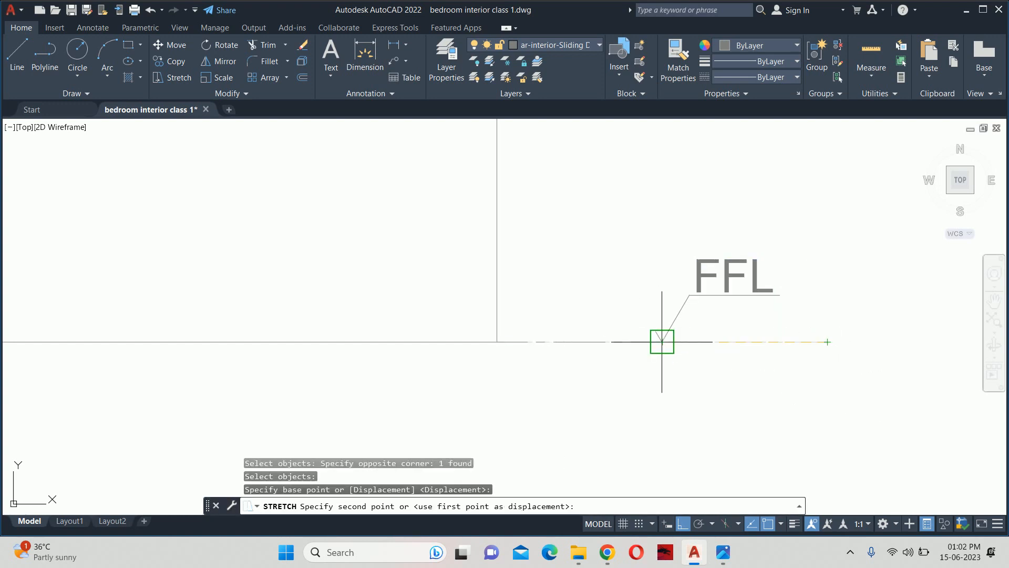
click(729, 342)
key(Escape)
key(Escape)
key(Escape)
Step: Draw a circle with a diameter of 1.5" centred on the right end of the floor extension line
middle_drag(698, 311, 677, 338)
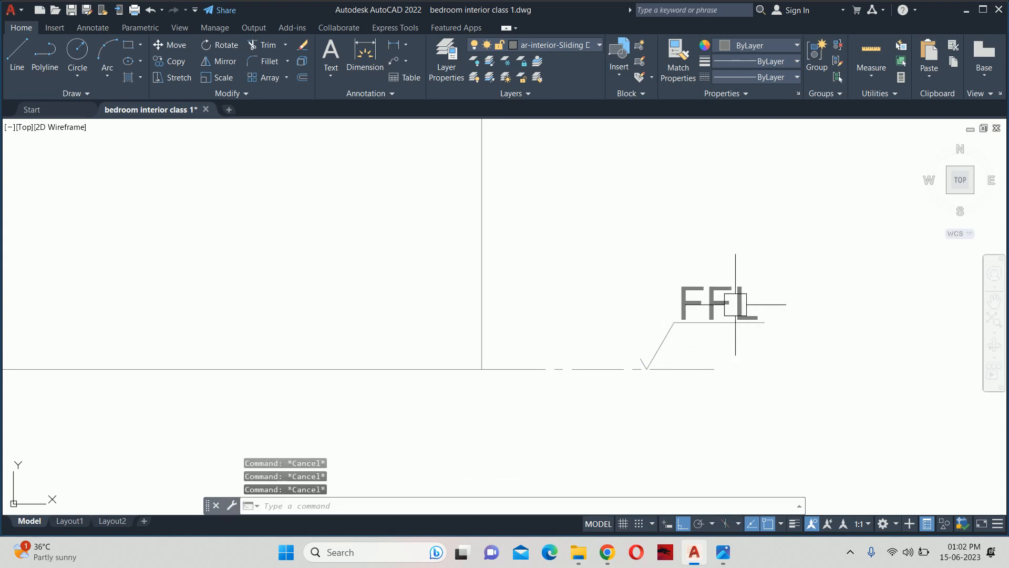
middle_drag(619, 357, 470, 327)
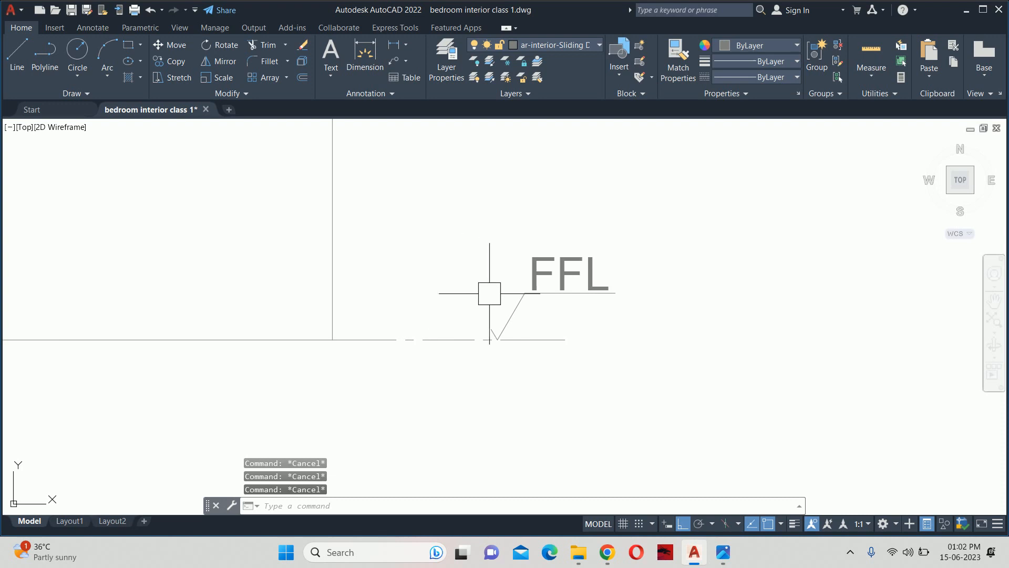
middle_drag(488, 293, 349, 274)
text(c)
key(Return)
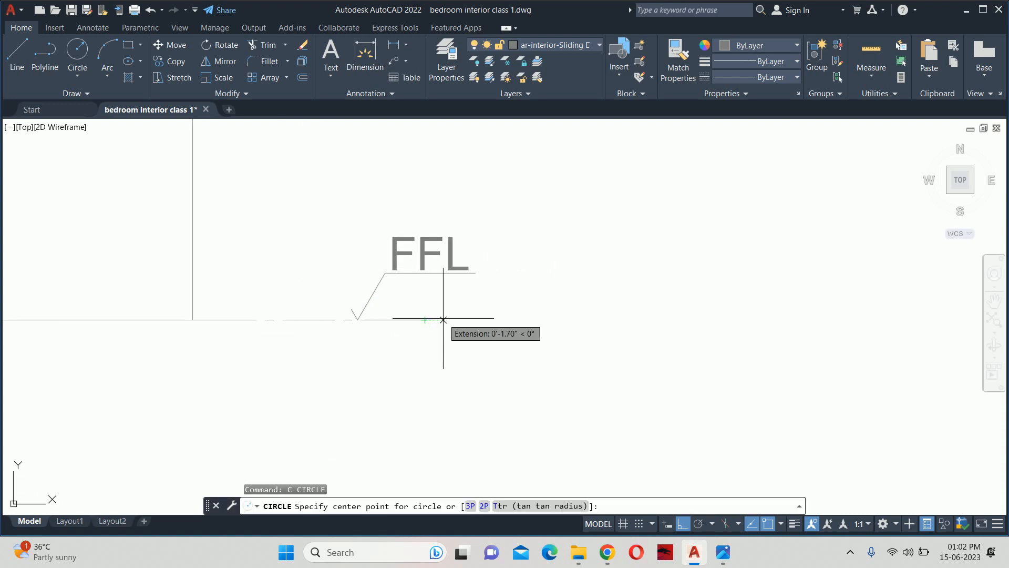
click(424, 319)
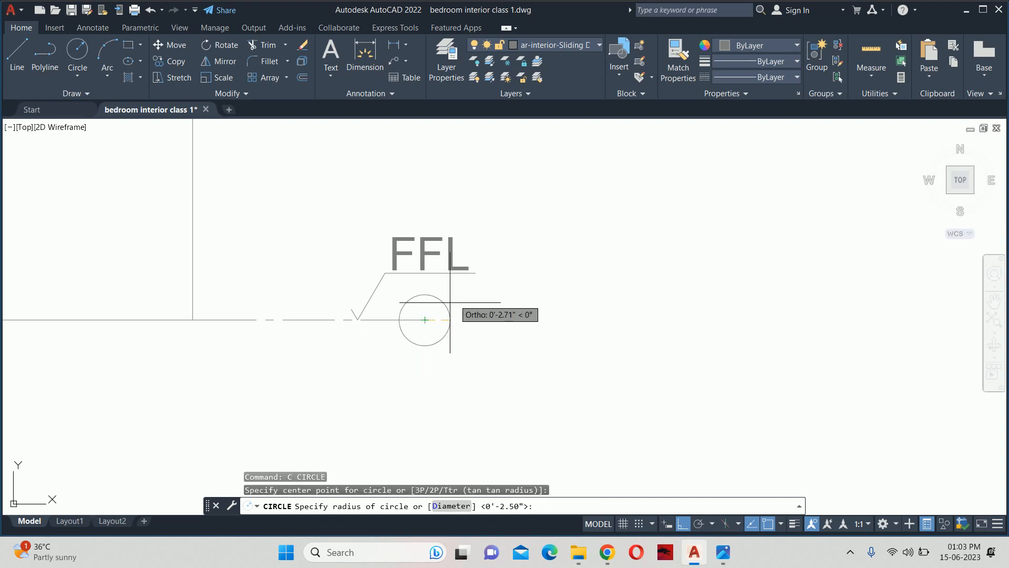
text(d)
key(Return)
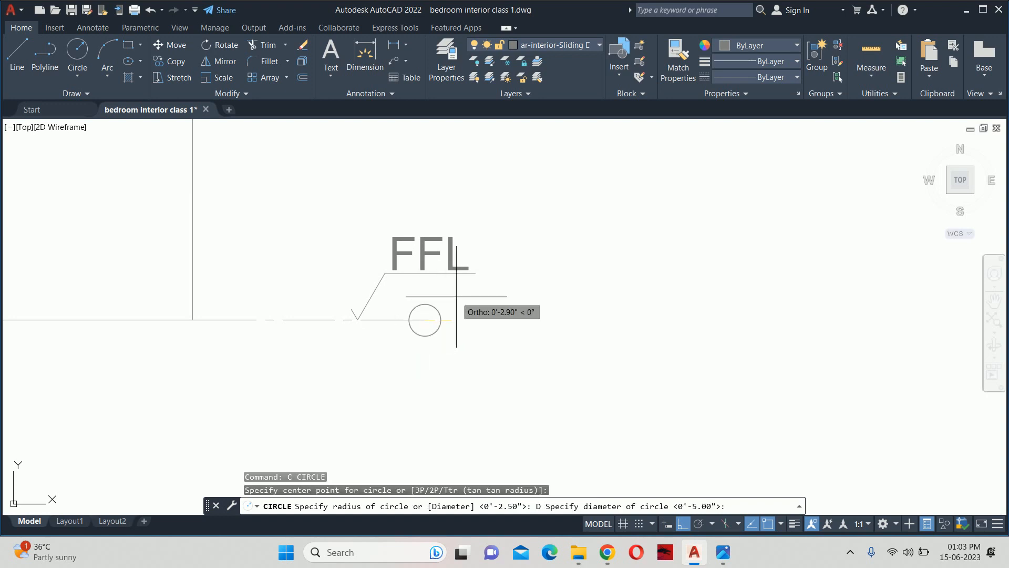
key(Return)
key(Escape)
key(Escape)
key(Escape)
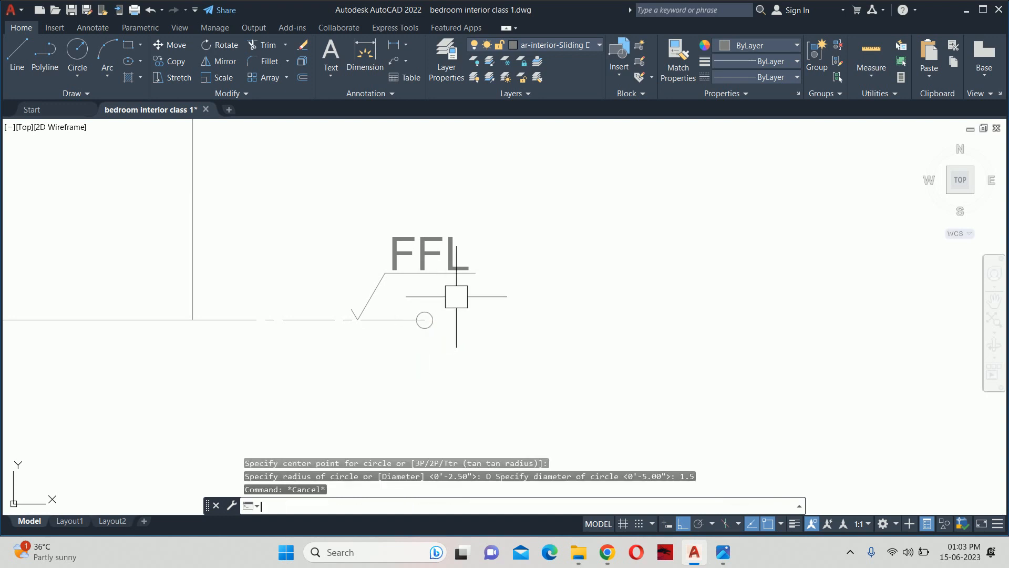
Step: Move the small circle horizontally to the right, clear of the end of the extension line
scroll(436, 353, up, 2)
text(m)
key(Return)
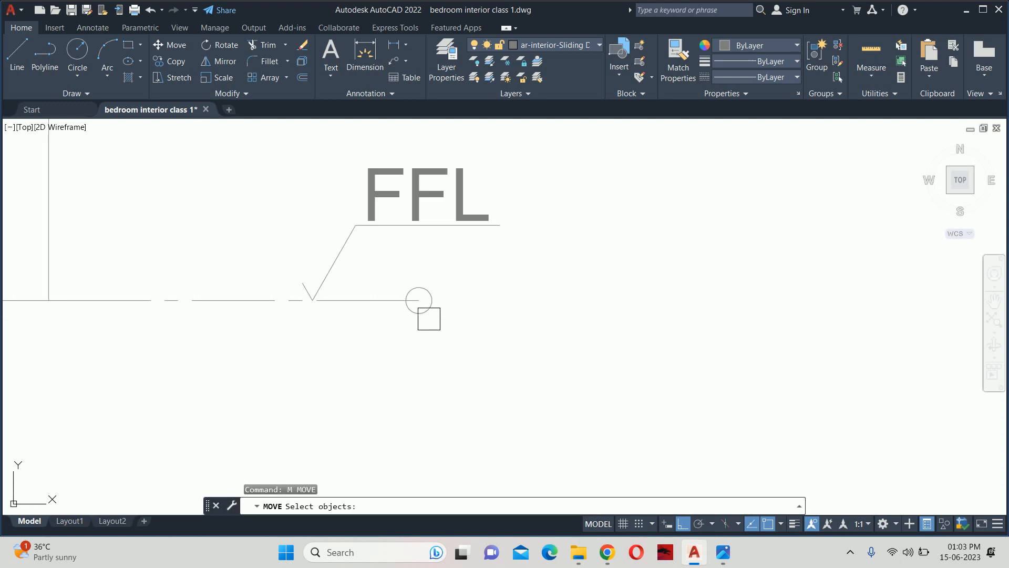
click(428, 318)
key(Return)
click(406, 374)
click(524, 374)
key(Escape)
Step: Draw horizontal and vertical diameter lines between the quadrants of the small circle
text(l)
key(Return)
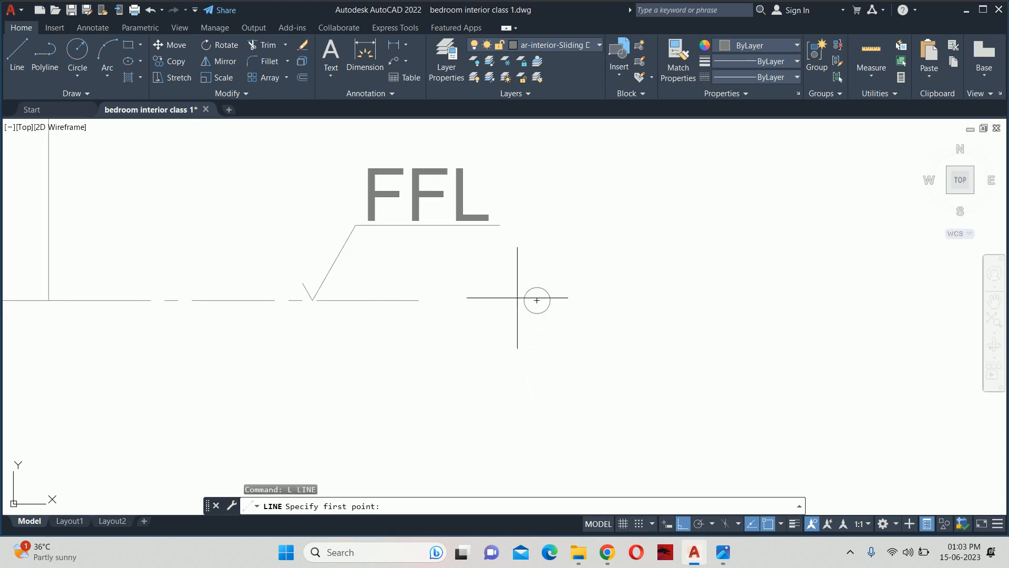
scroll(537, 298, up, 2)
click(531, 303)
click(597, 303)
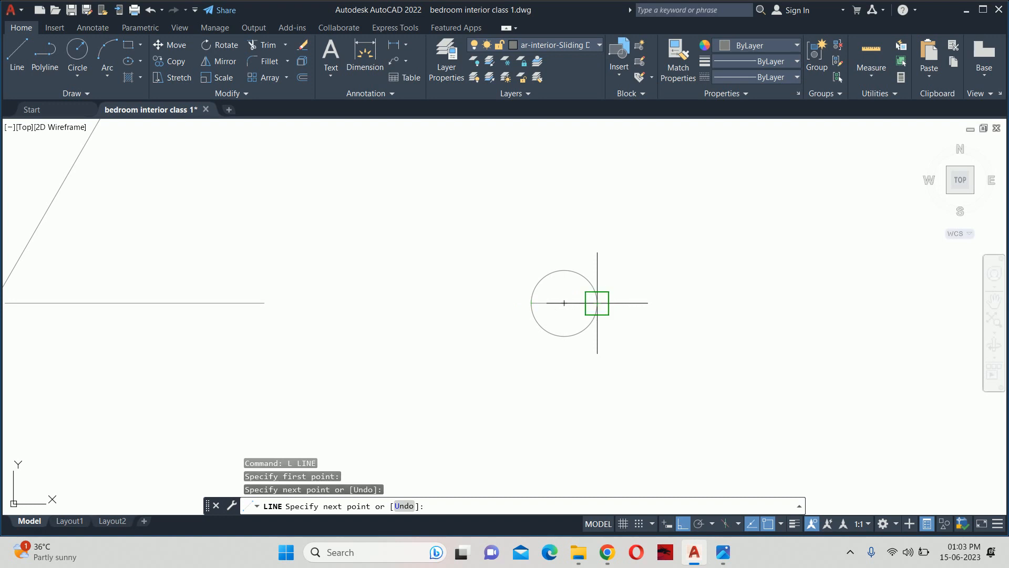
key(Return)
key(Return)
click(564, 270)
click(564, 336)
key(Return)
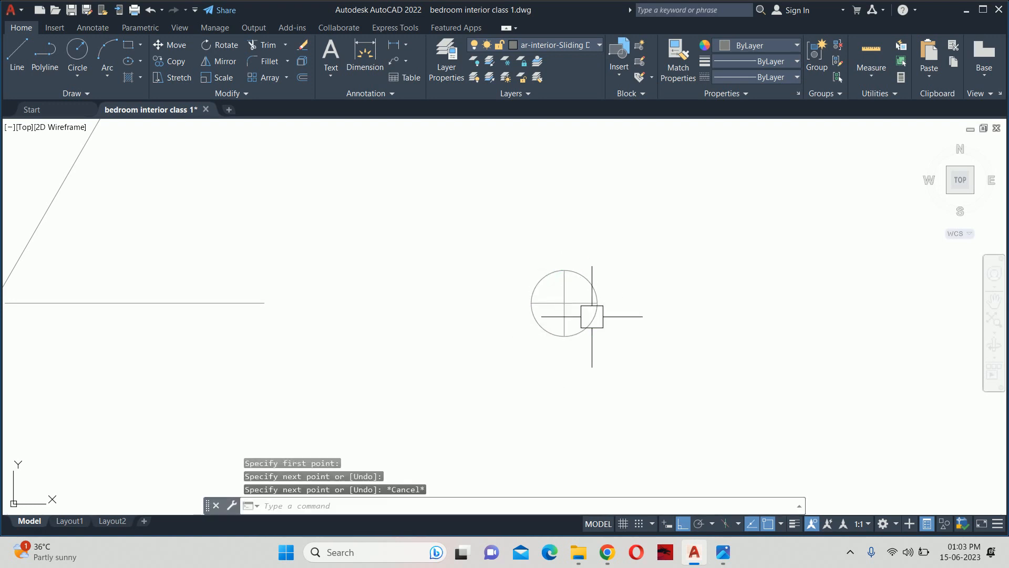
Step: Draw a horizontal line to the right from the circle's right quadrant
key(Return)
click(597, 303)
scroll(814, 302, down, 2)
middle_drag(815, 302, 481, 310)
click(686, 295)
key(Escape)
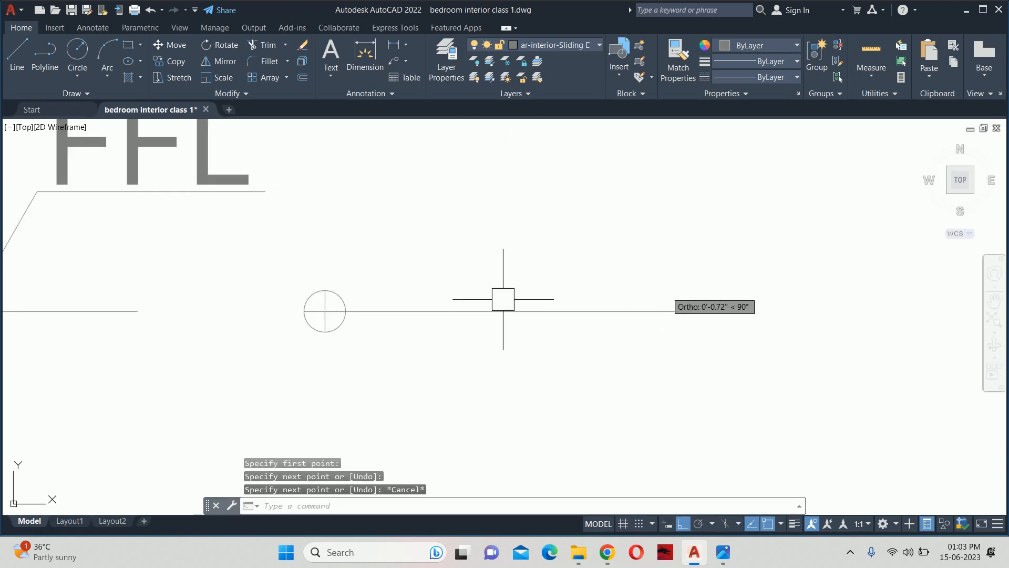
key(Escape)
key(Escape)
key(Escape)
Step: Fill the circle's upper-left and lower-right quarters with a solid hatch
scroll(282, 303, up, 4)
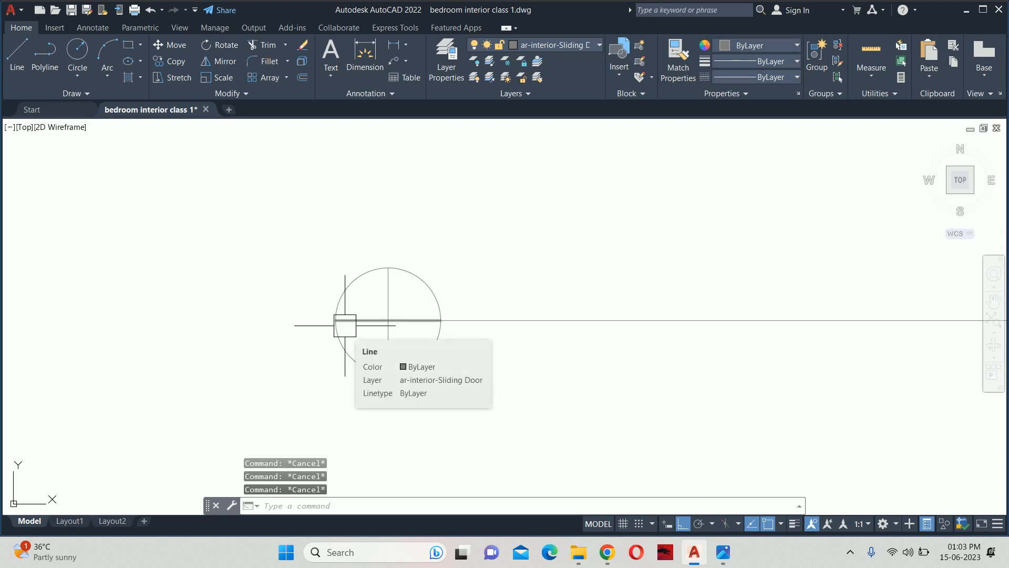
text(h)
key(Return)
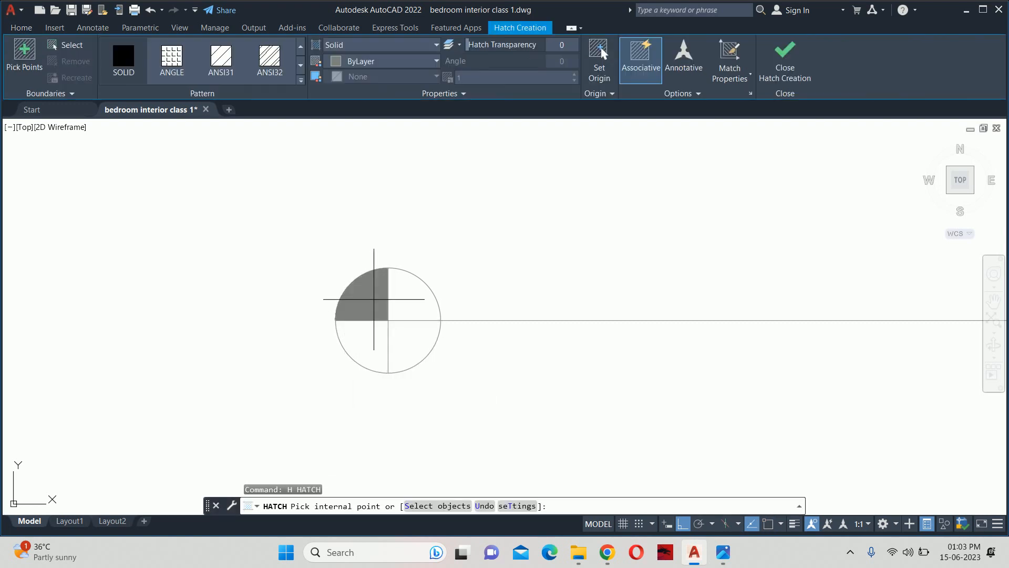
click(375, 304)
click(415, 339)
key(Escape)
key(Escape)
key(Escape)
scroll(487, 332, down, 6)
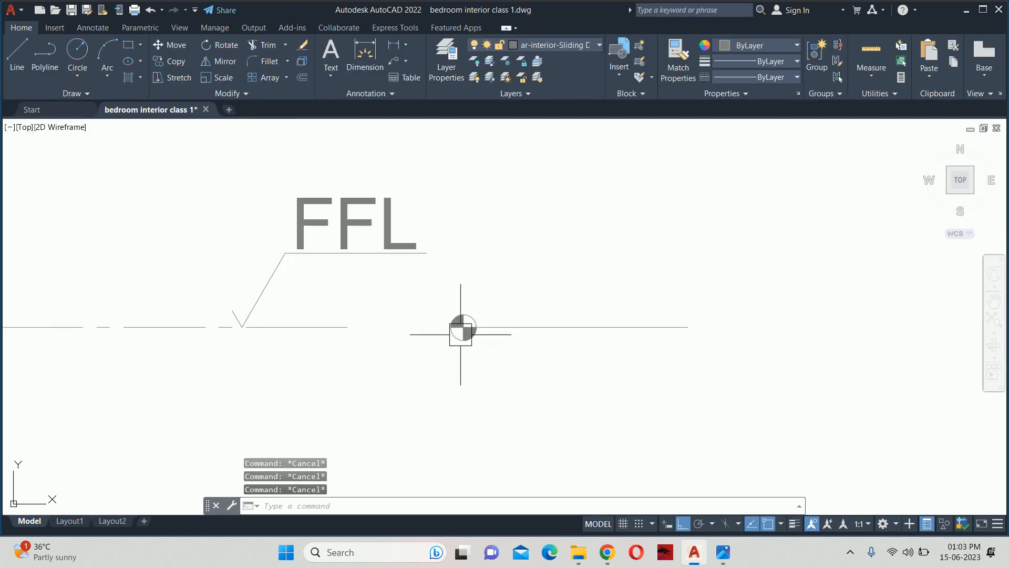
text(t)
key(Return)
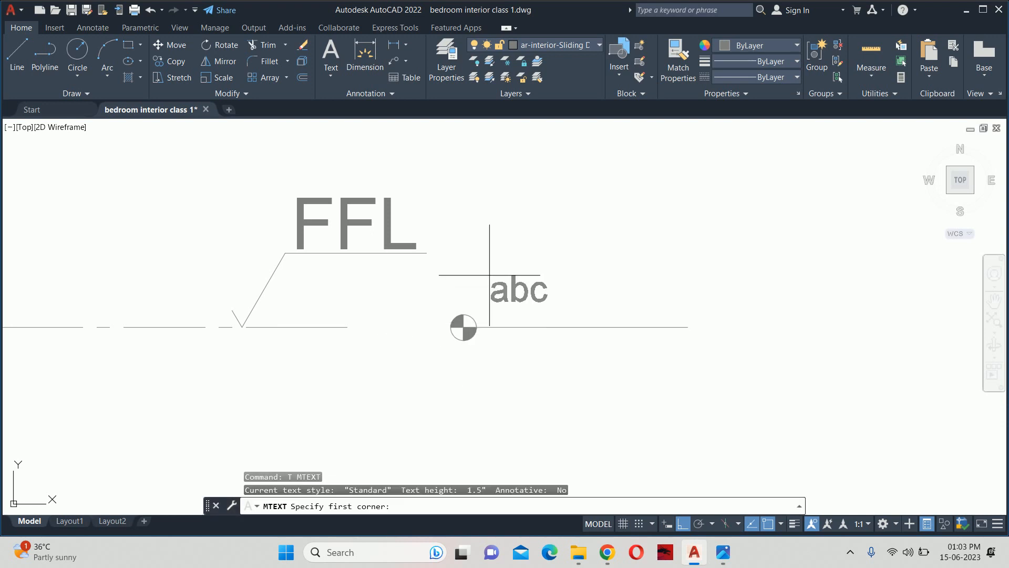
click(490, 275)
key(Escape)
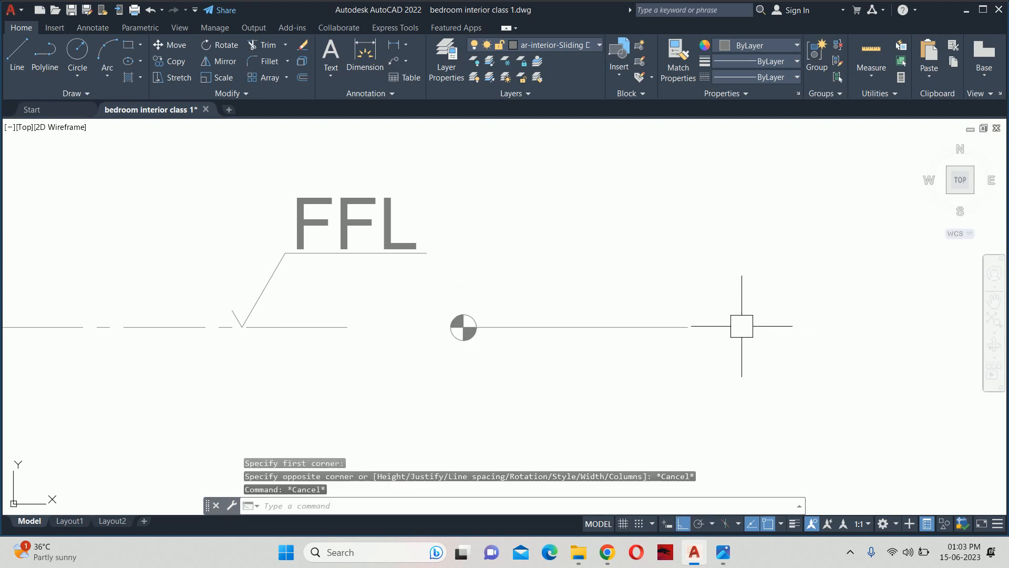
Step: Create a block named "lEVEL iNDICATOR" from the quartered circle and its line, with the base point at the circle's left quadrant
text(B)
key(Return)
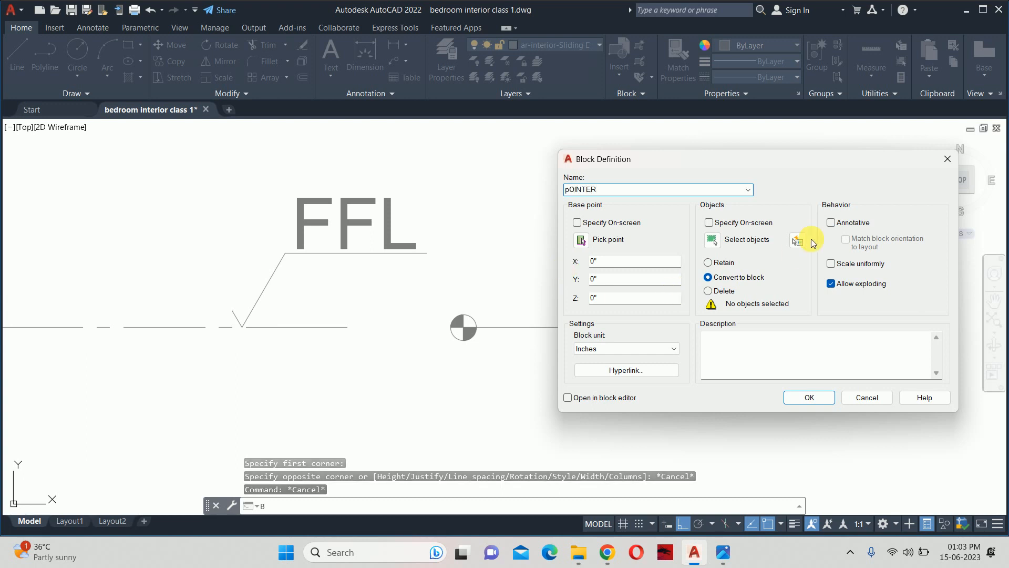
click(714, 240)
click(520, 294)
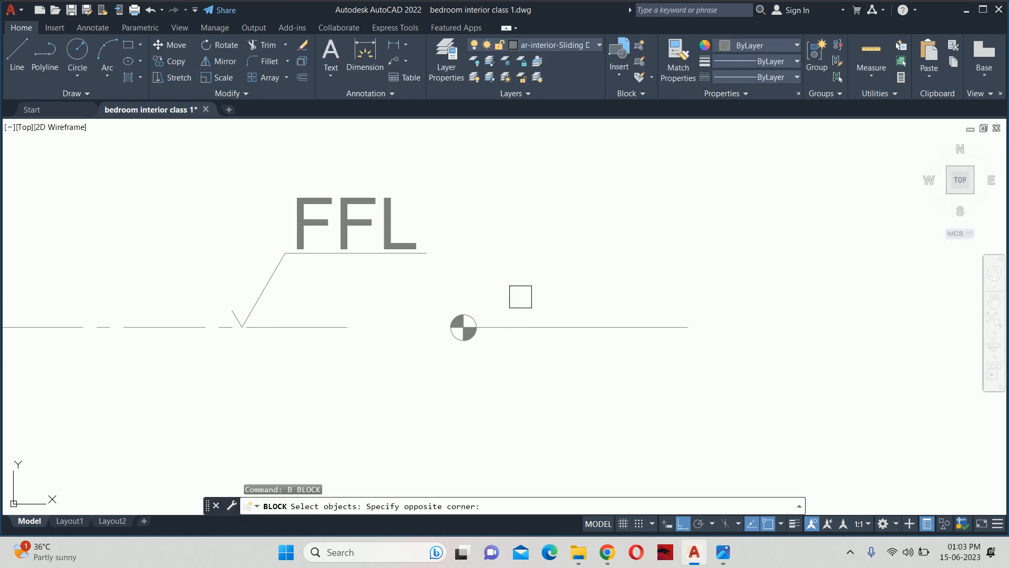
click(428, 369)
key(Return)
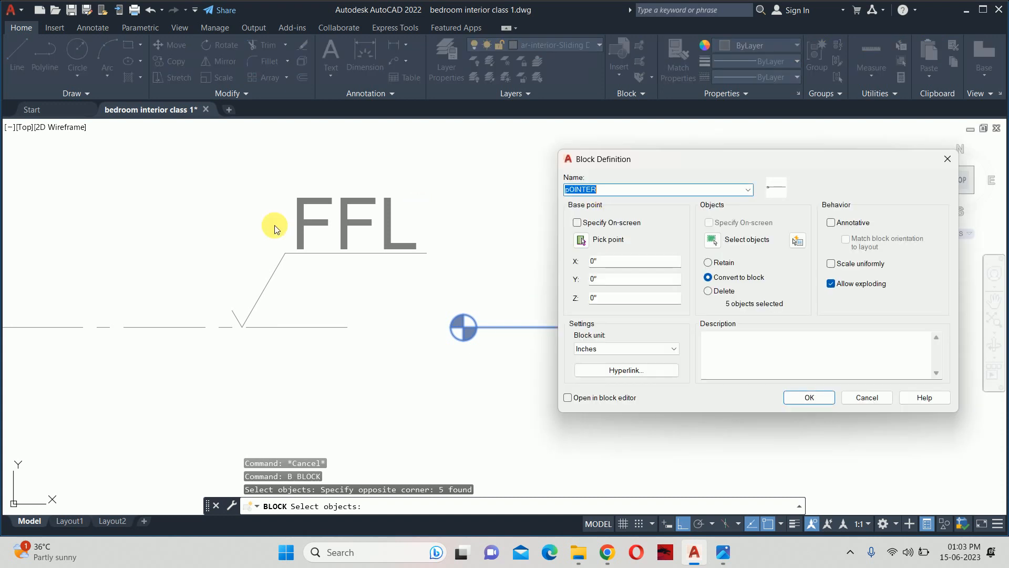
text(lEVEL iNDICATOR)
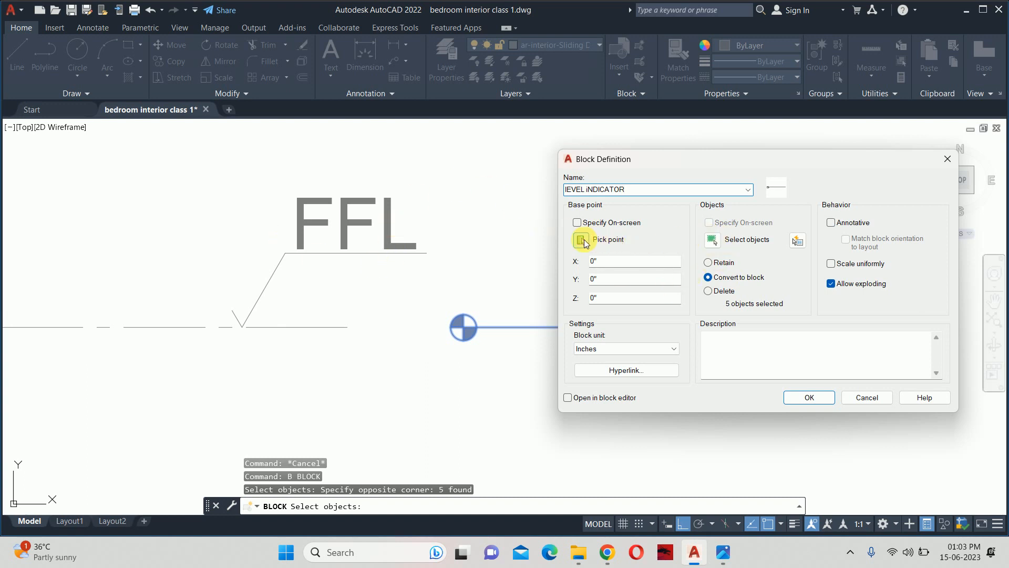
click(582, 240)
scroll(458, 322, up, 2)
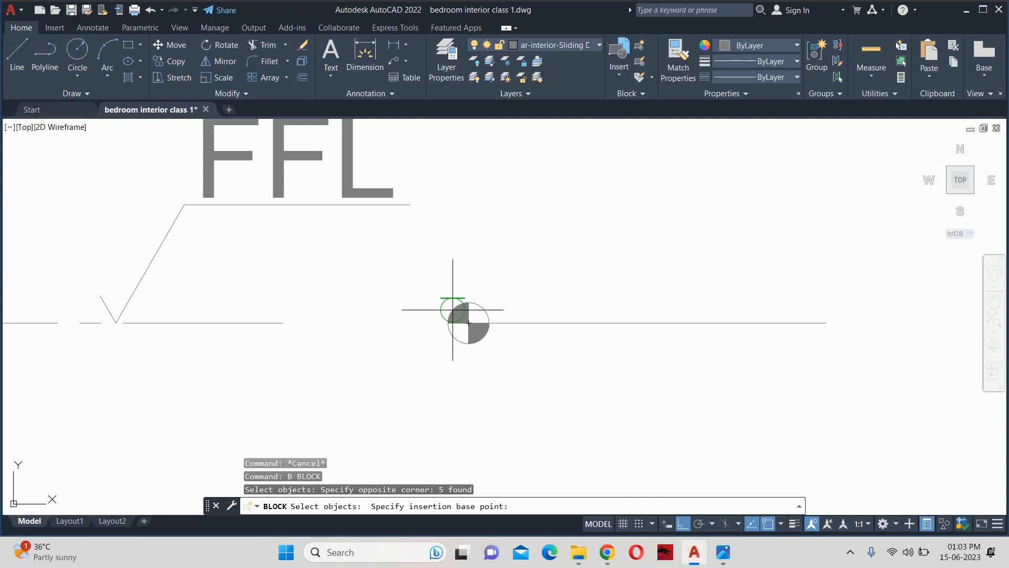
click(449, 322)
click(807, 397)
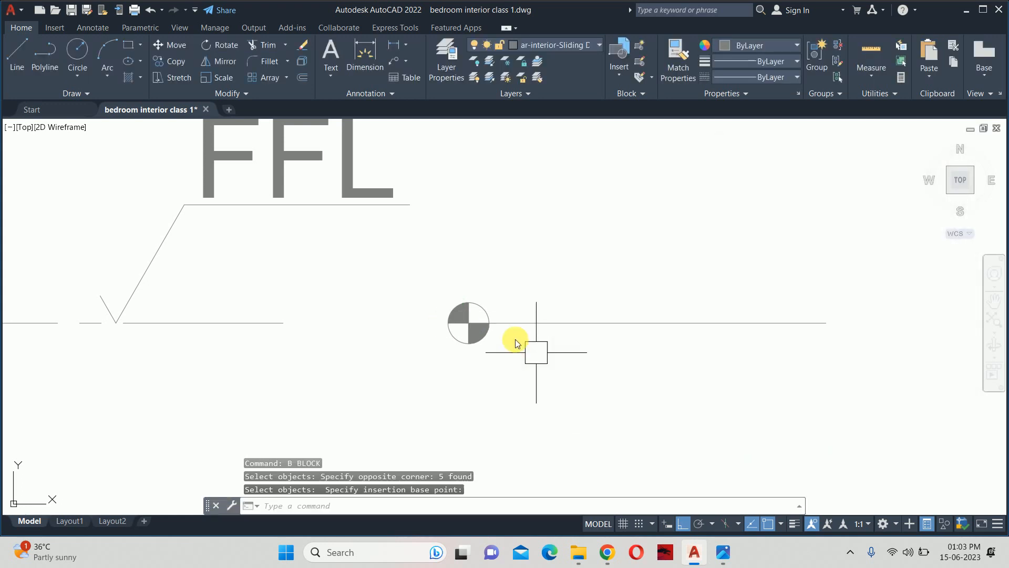
Step: Open the quartered-circle level indicator block in the block editor
click(509, 330)
text(BE)
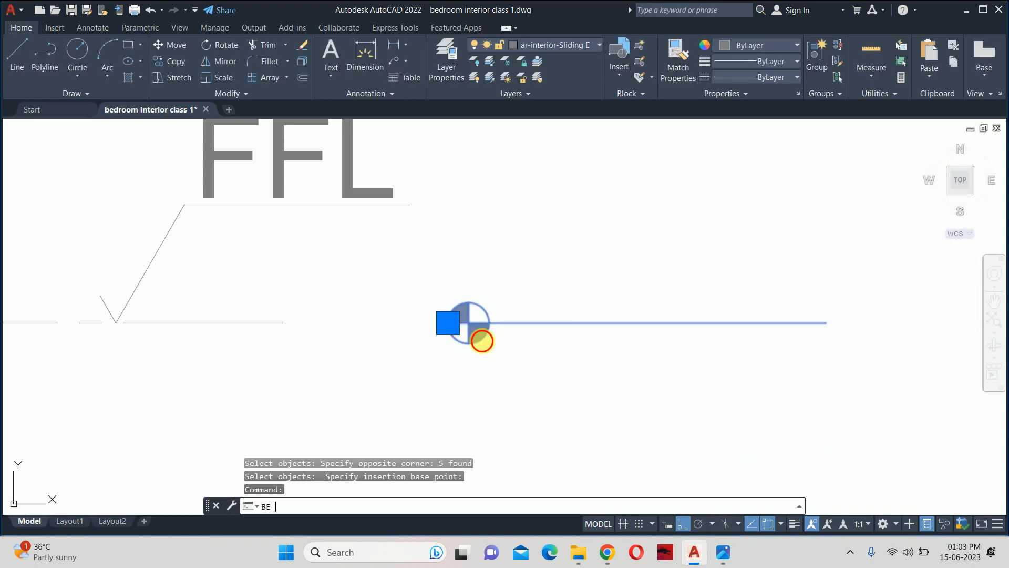
key(Return)
click(494, 362)
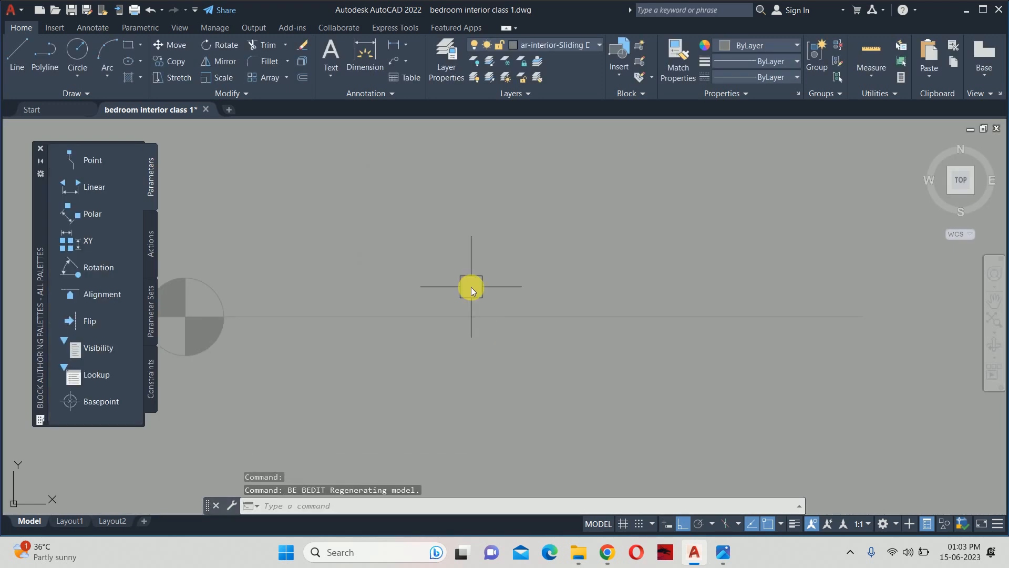
Step: Define an attribute tagged nAME, prompt "eNTER THE NAME OF OBJECT", default @@@, text height 2", placed above the indicator line beside the circle
text(ATTDEF)
key(Return)
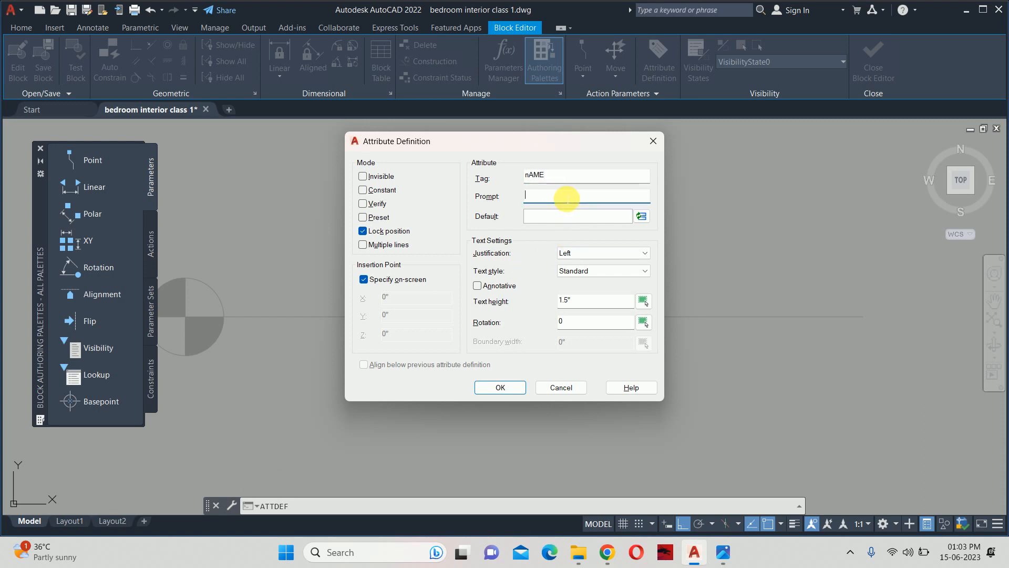
text(eNTER THE NAME OF OBJECT)
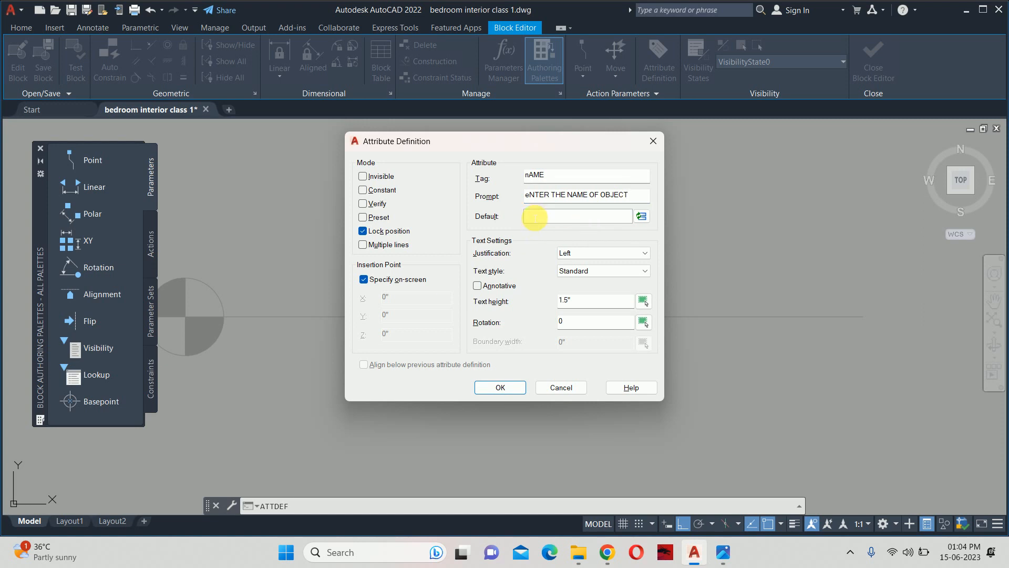
text(@@@)
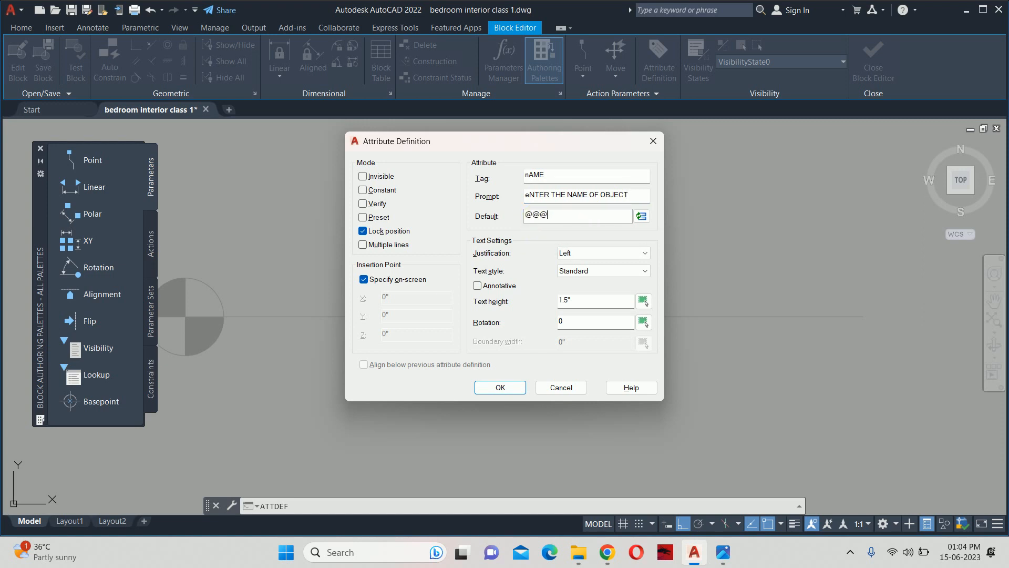
click(589, 307)
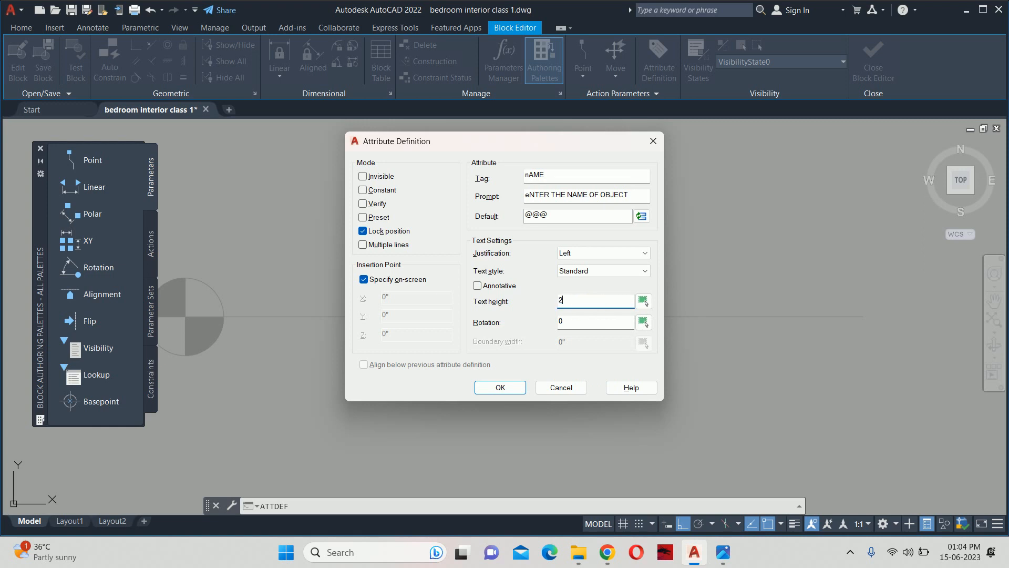
click(506, 389)
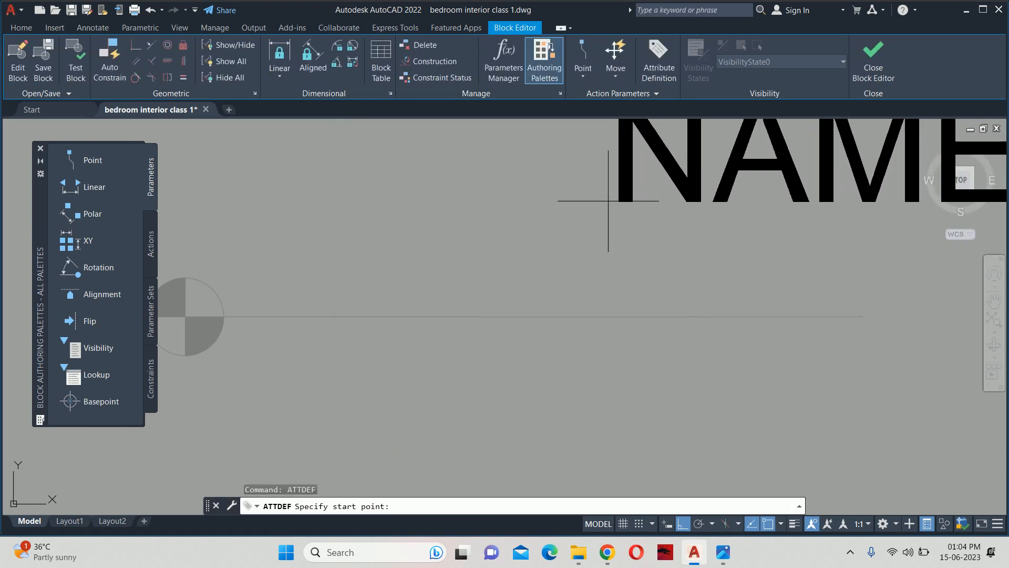
click(267, 287)
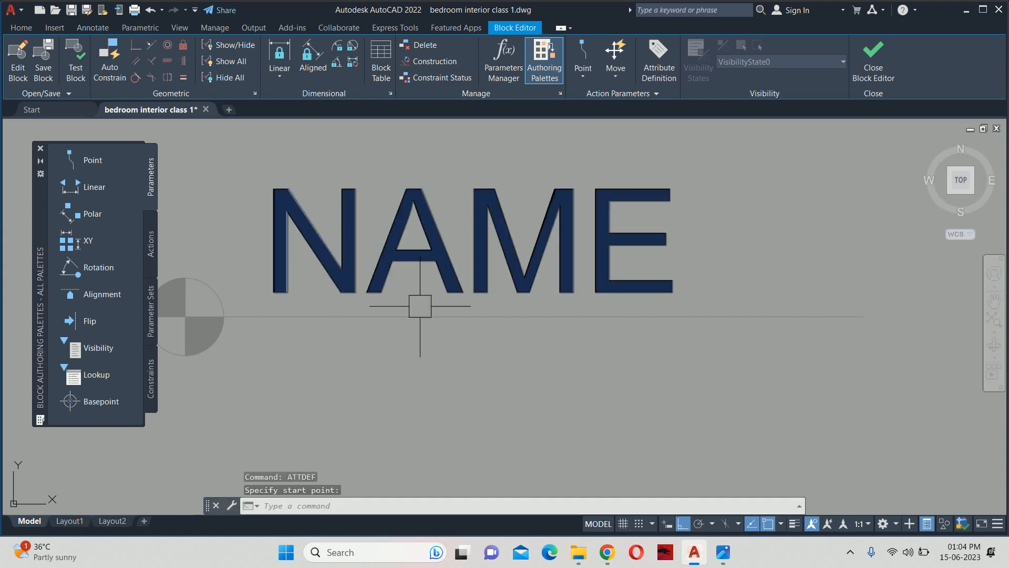
scroll(439, 308, down, 3)
scroll(444, 314, down, 2)
middle_drag(444, 315, 454, 265)
text(co)
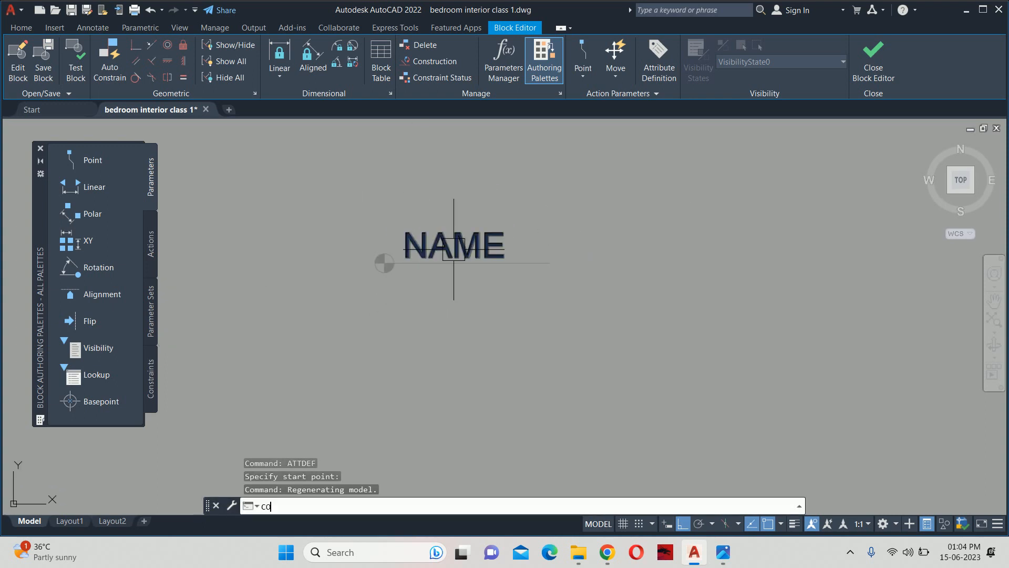
key(space)
click(452, 234)
key(space)
click(735, 262)
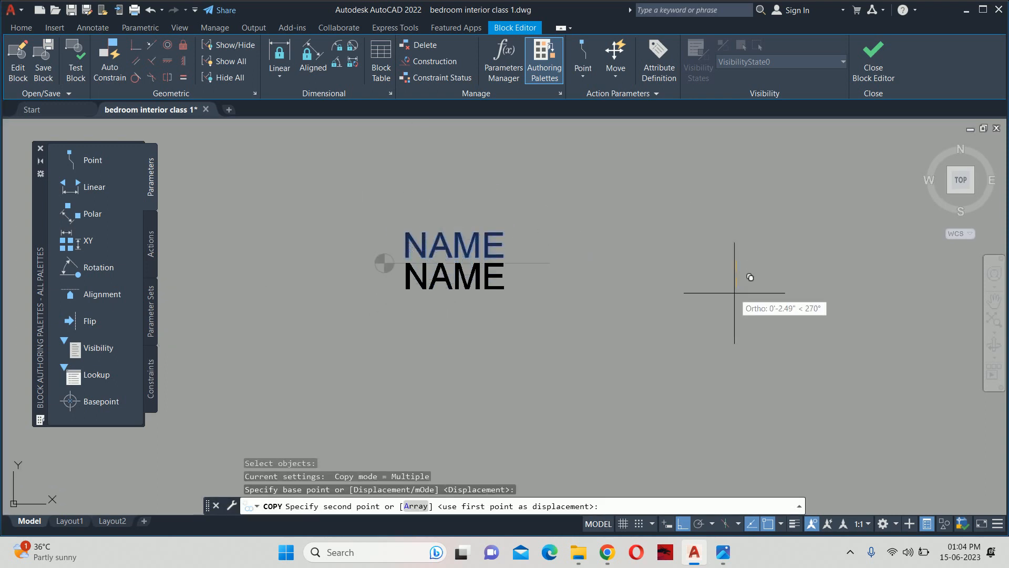
key(Escape)
key(Escape)
Step: Set the NAME attribute's text height to 1.5"
click(416, 243)
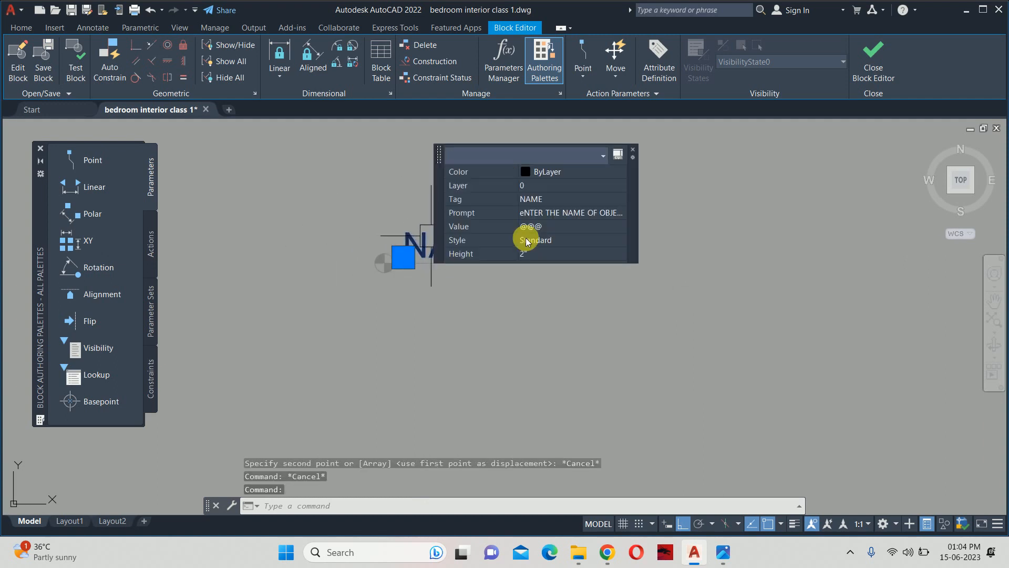
click(534, 256)
text(1)
key(Return)
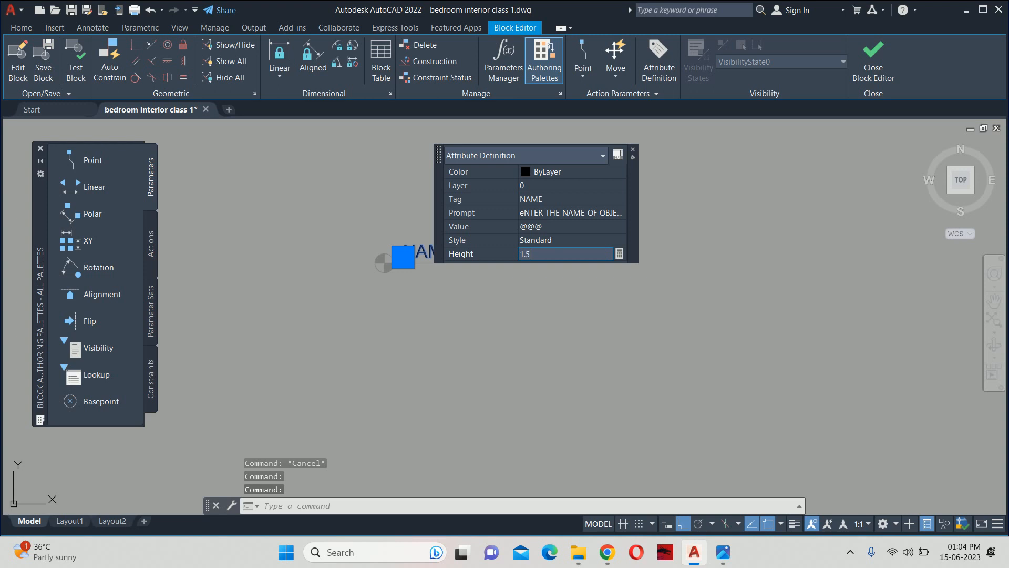
key(Return)
key(Escape)
key(Escape)
key(Escape)
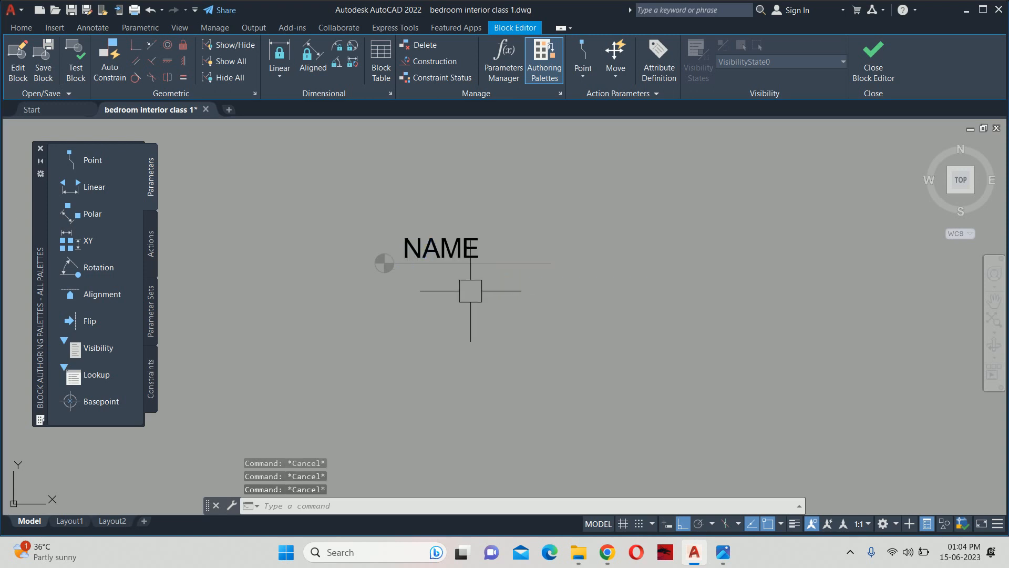
Step: Copy the NAME attribute 2" straight down, below the indicator line
text(co)
key(Return)
click(463, 214)
click(442, 258)
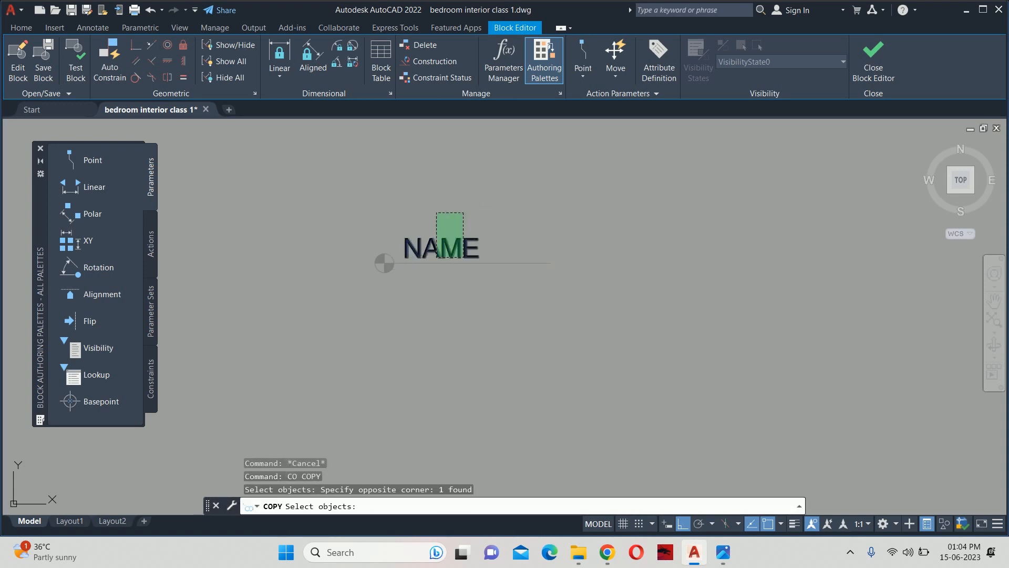
key(Return)
click(637, 247)
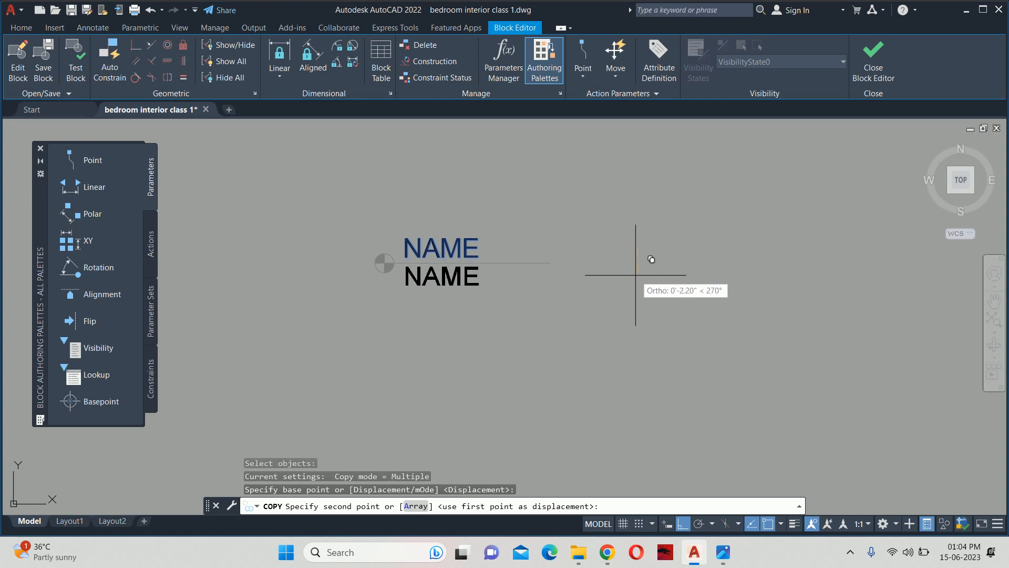
text(2)
key(Return)
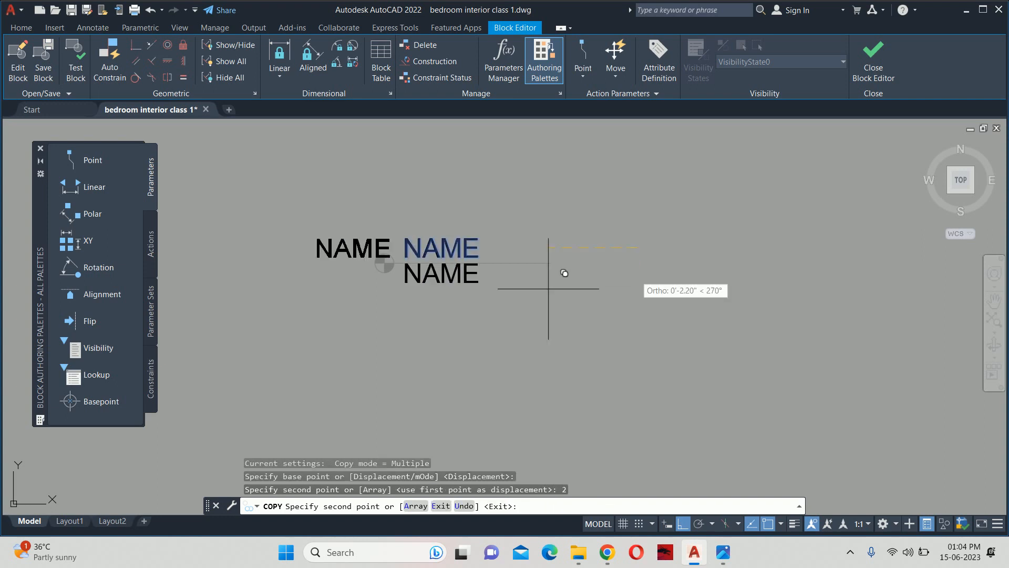
key(Escape)
Step: Move the lower NAME attribute 0.5" farther down from the indicator line
text(m)
key(Return)
click(479, 275)
key(Return)
click(503, 287)
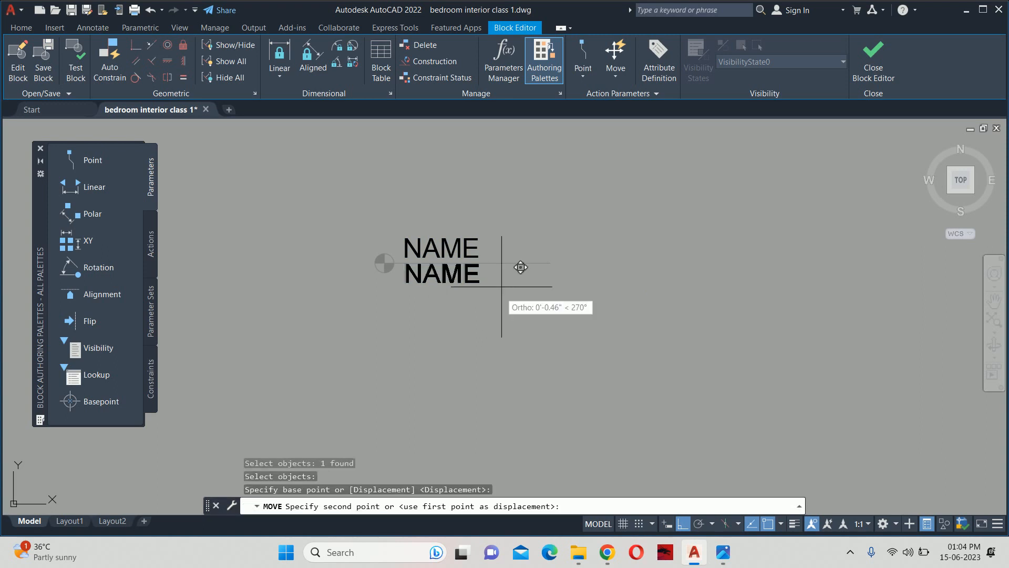
text(.5)
key(Return)
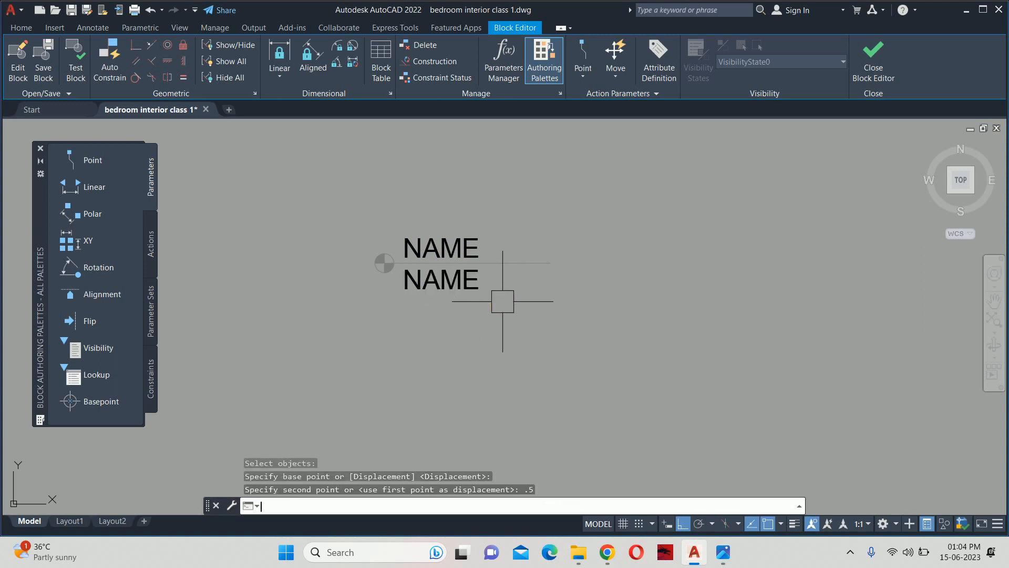
key(Escape)
key(Escape)
Step: Move the lower NAME attribute 0.2" back up towards the indicator line
scroll(426, 279, up, 2)
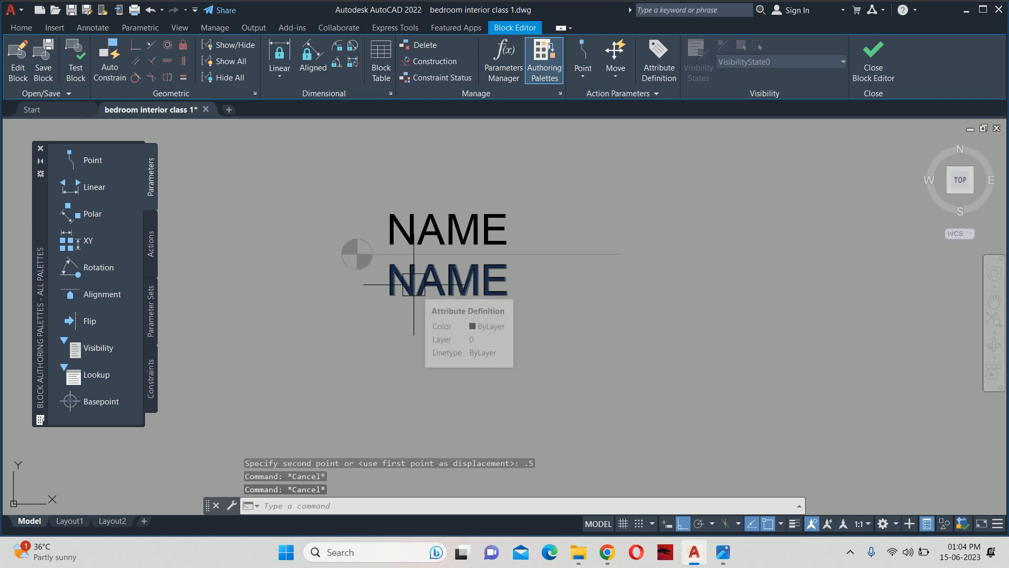
text(M)
key(Return)
click(457, 282)
key(Return)
click(595, 318)
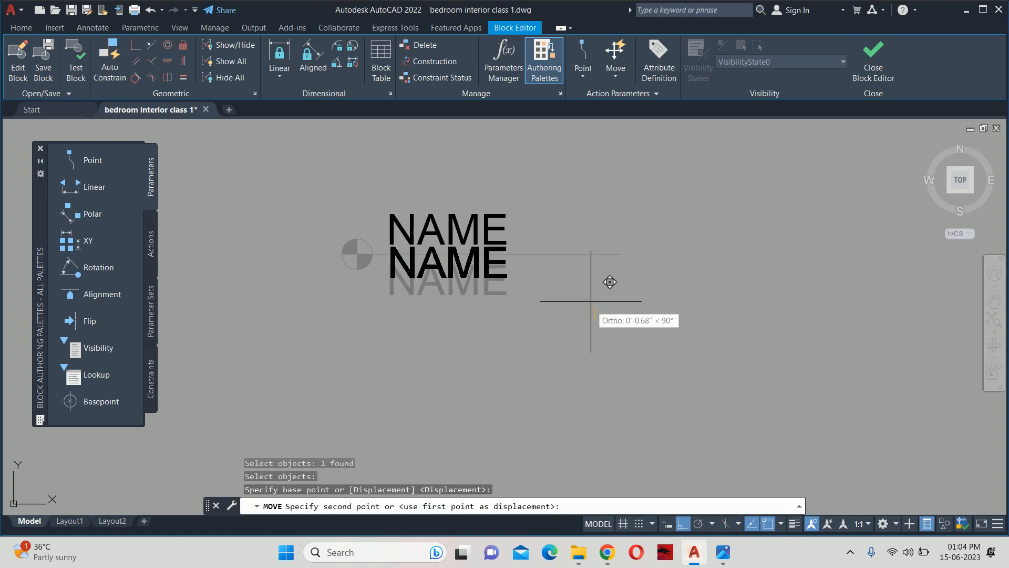
text(.2)
key(Return)
Step: Change the lower attribute's tag to LEVEL and its prompt to "eNTER THE LEVEL HEIGHT", and close the block editor, saving the changes
double_click(464, 287)
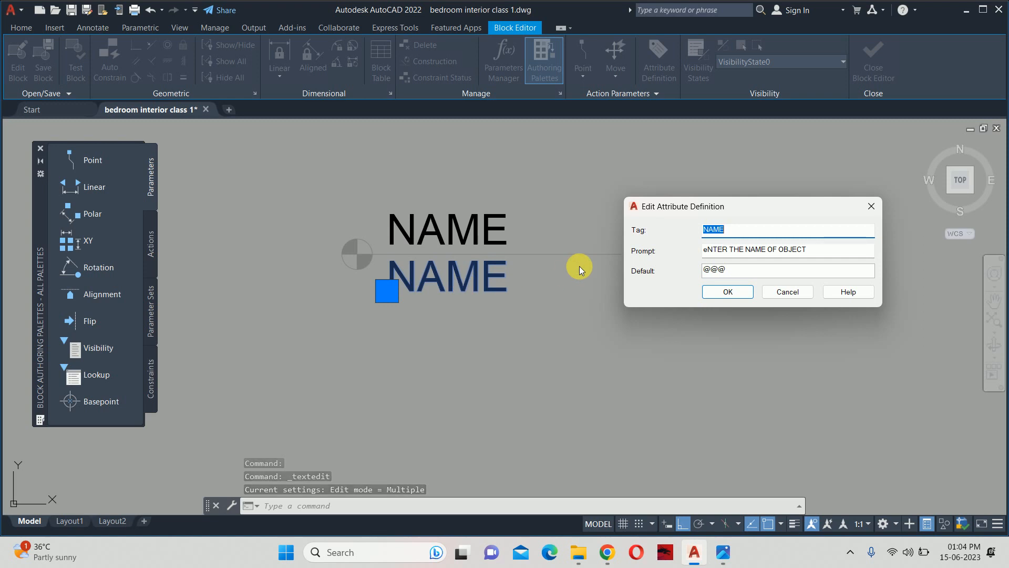
text(lEVEL)
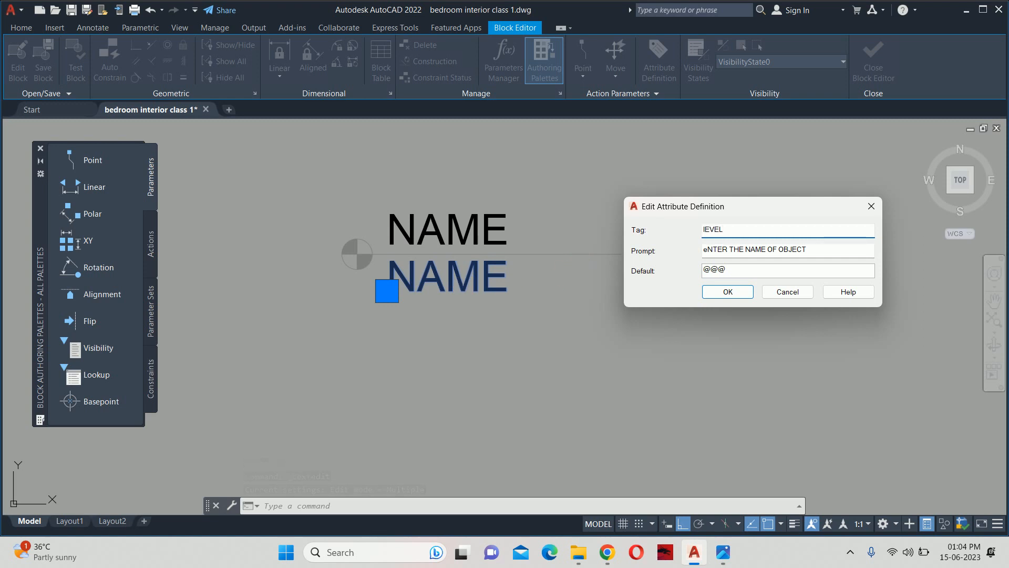
key(BackSpace)
key(BackSpace)
key(BackSpace)
key(BackSpace)
key(BackSpace)
text(LEVE)
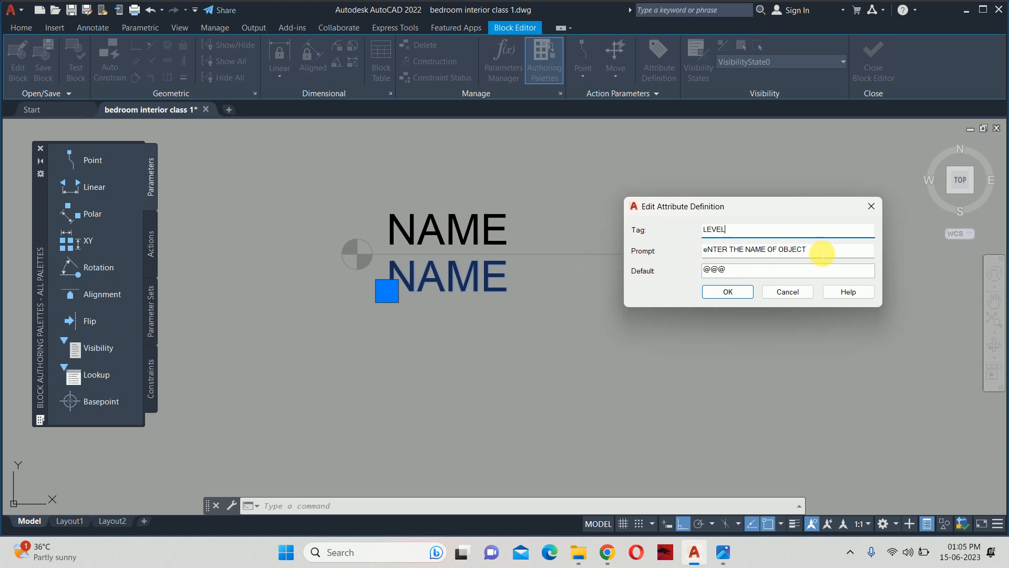
drag(816, 250, 753, 255)
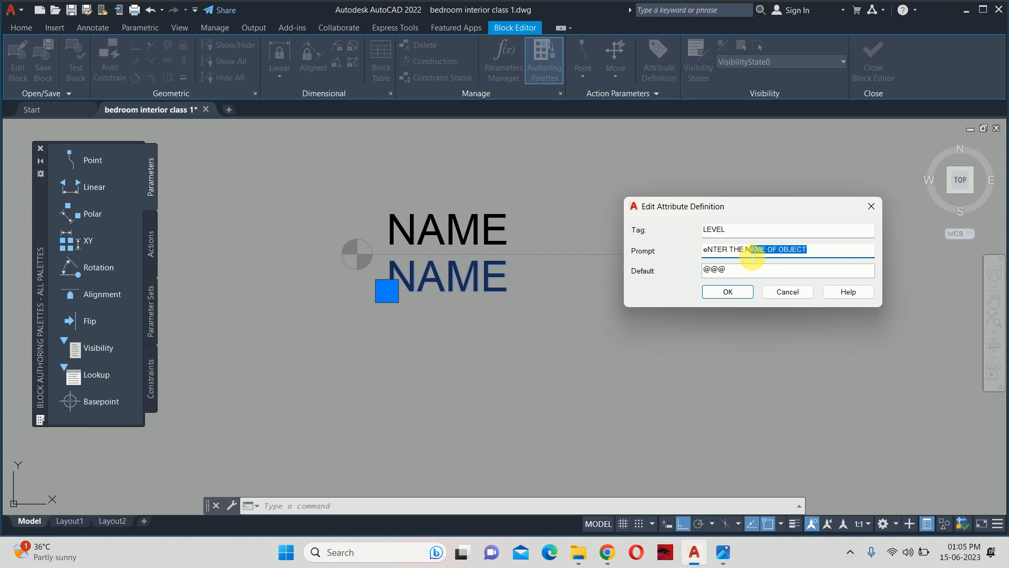
text(;LE)
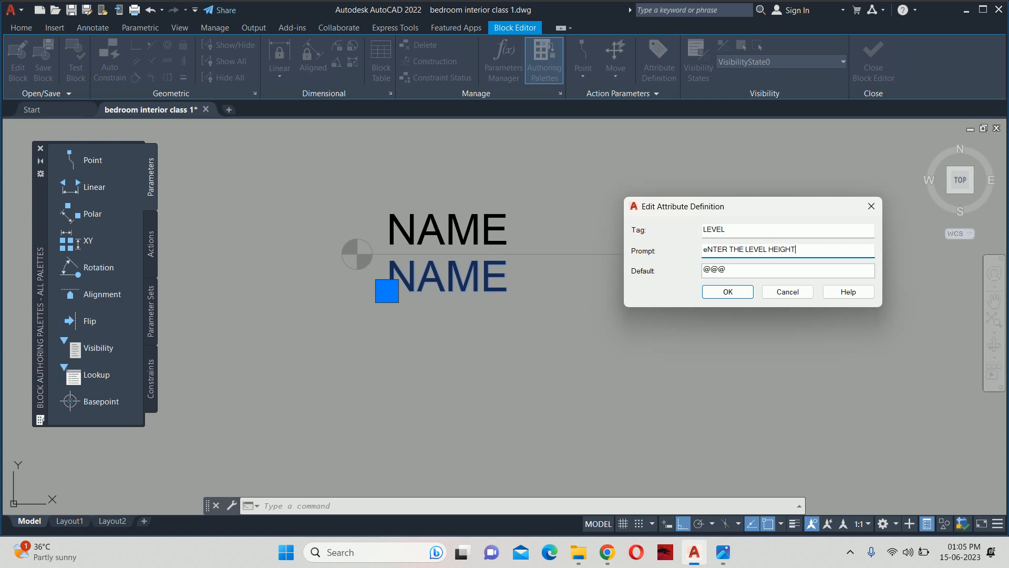
click(716, 289)
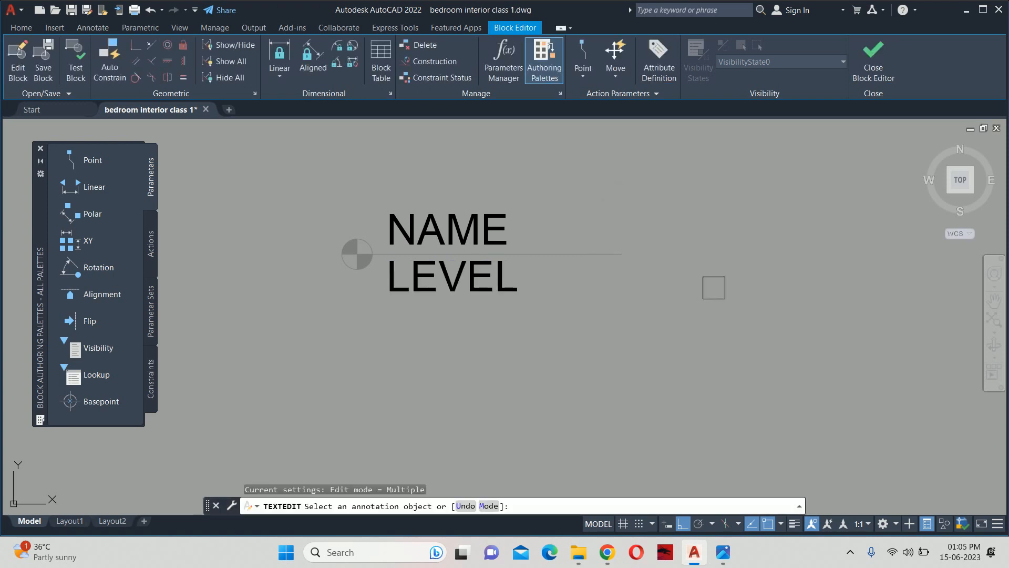
key(Escape)
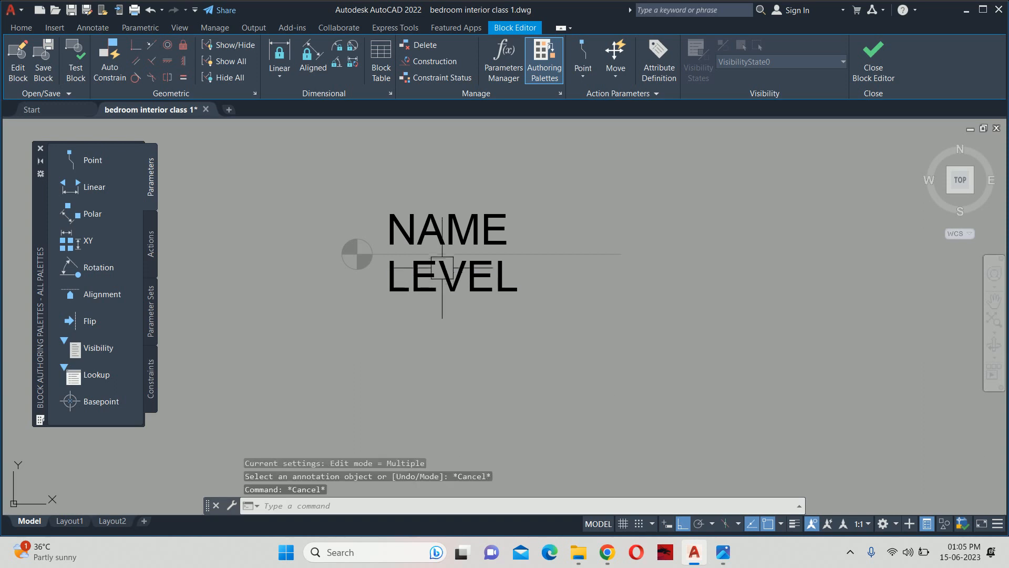
click(892, 73)
click(501, 239)
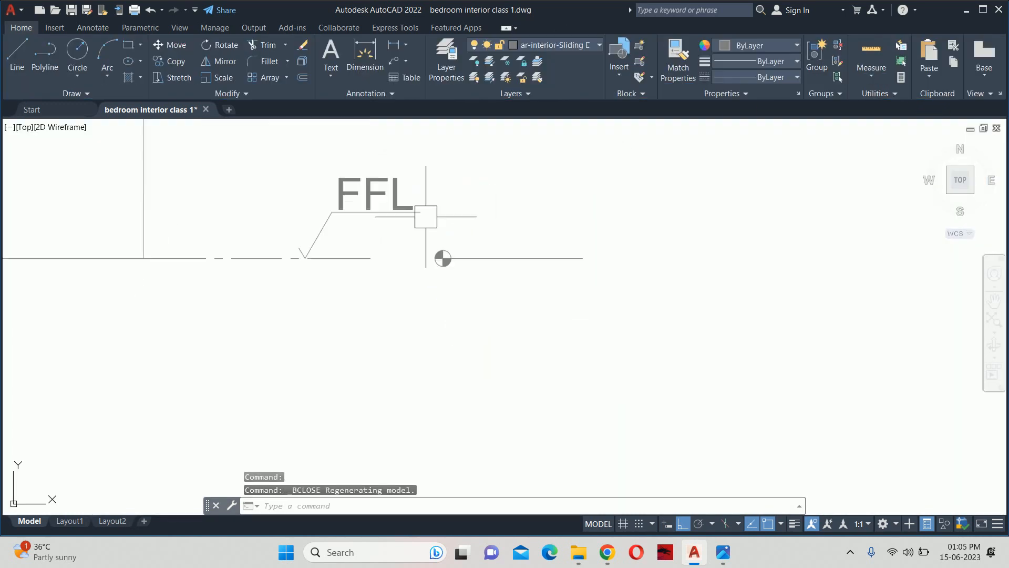
Step: Delete the old FFL marker beside the elevation: its text, leader lines and short arrow stroke
click(444, 207)
click(227, 151)
key(Delete)
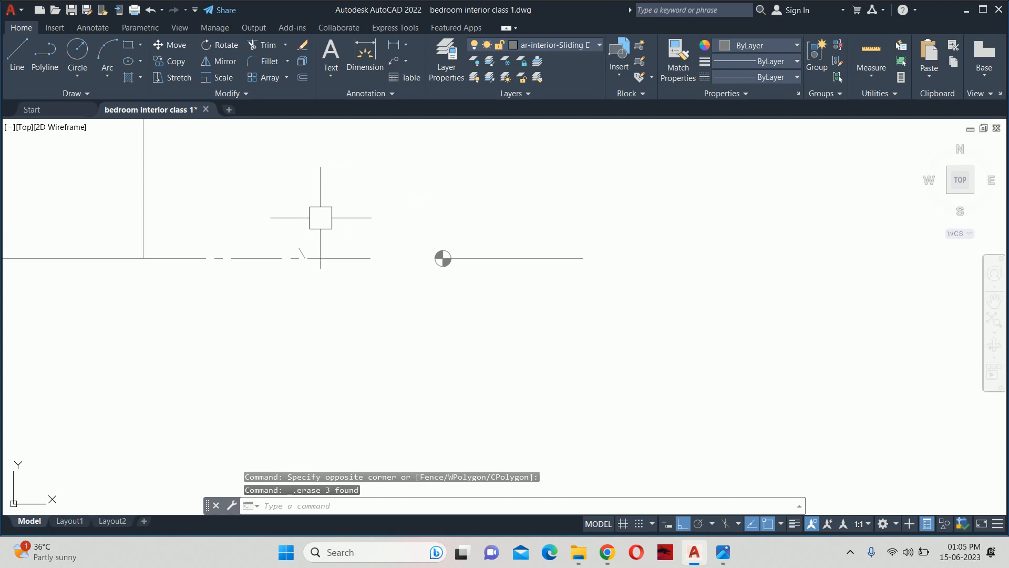
click(256, 217)
click(363, 301)
key(Delete)
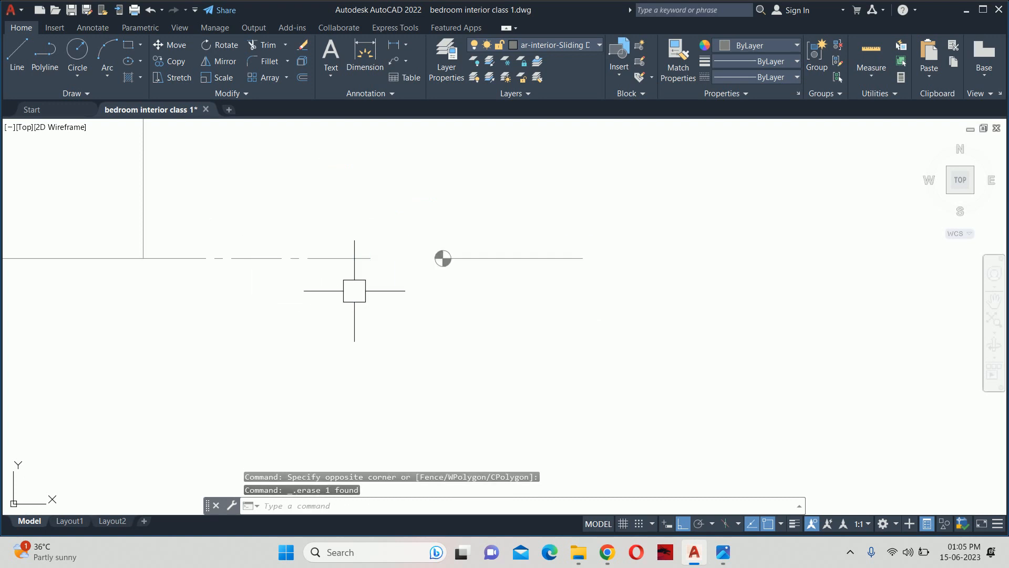
Step: Move the dash-dot centre line straight down, clear of the elevation's floor line
click(346, 268)
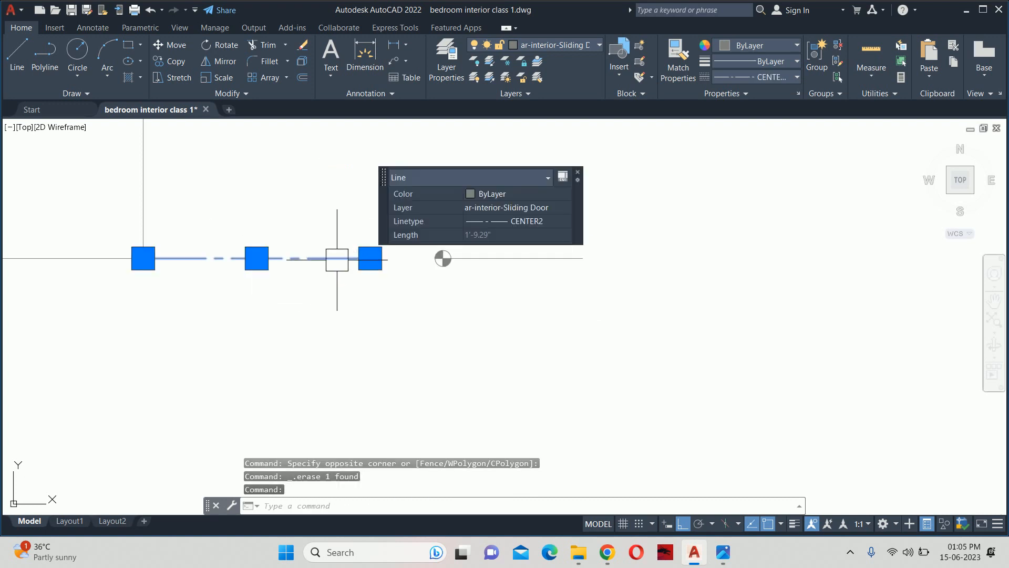
text(m)
key(Return)
click(676, 237)
click(694, 332)
key(Escape)
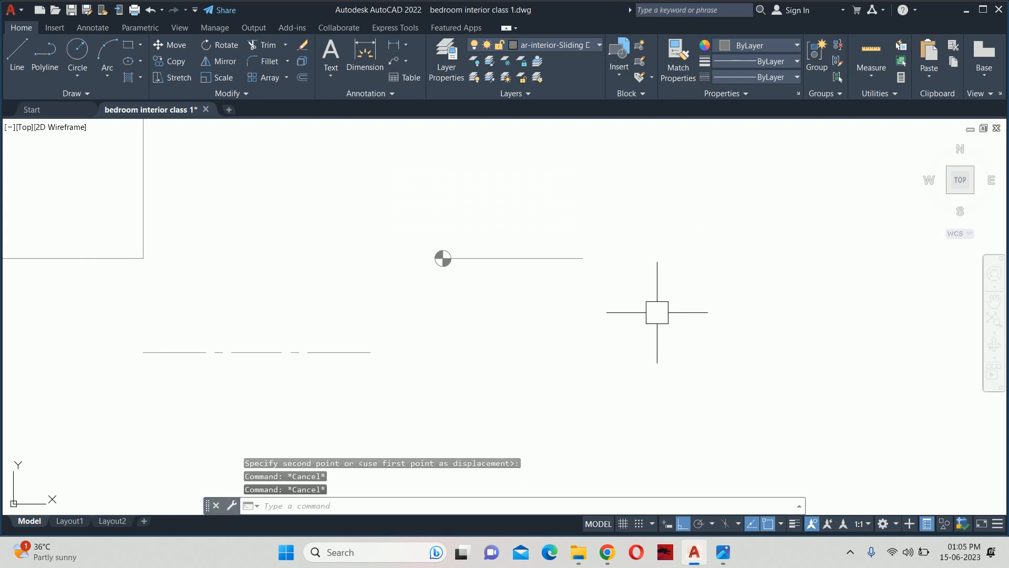
Step: Draw a horizontal line to the right from the elevation's lower-right corner at floor level
text(l)
key(Return)
click(131, 258)
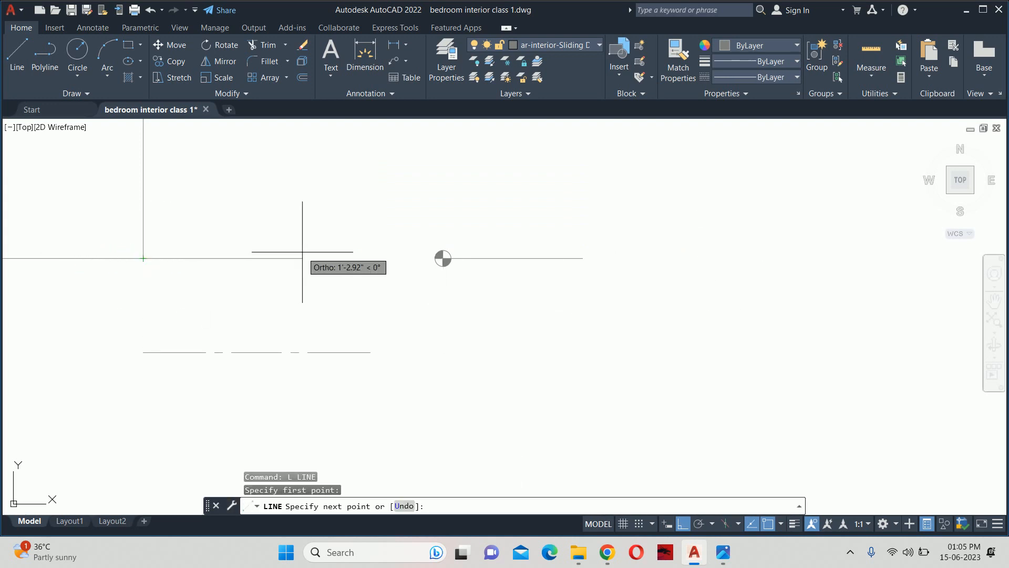
Step: Match the properties of the short extension line at the floor line's end to the spare dash-dot line below it
key(Escape)
key(Escape)
key(Escape)
key(Escape)
text(m)
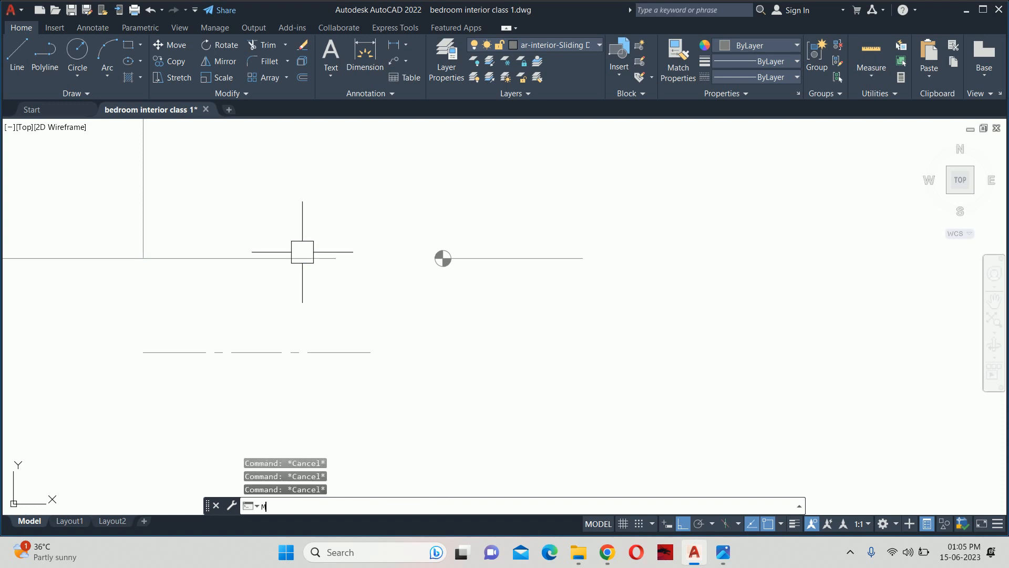
text(a)
key(Return)
click(305, 295)
click(277, 355)
click(315, 284)
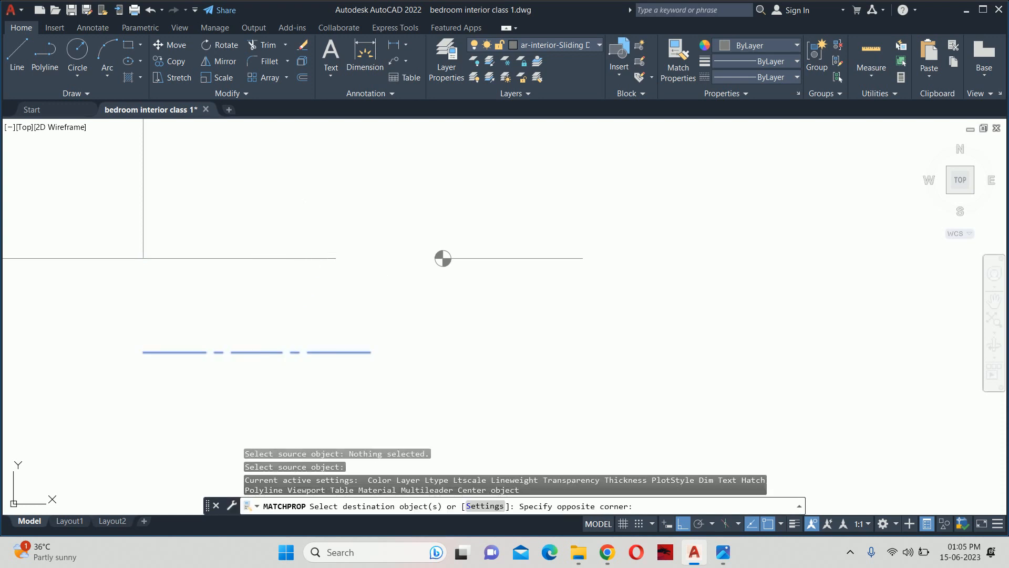
click(234, 221)
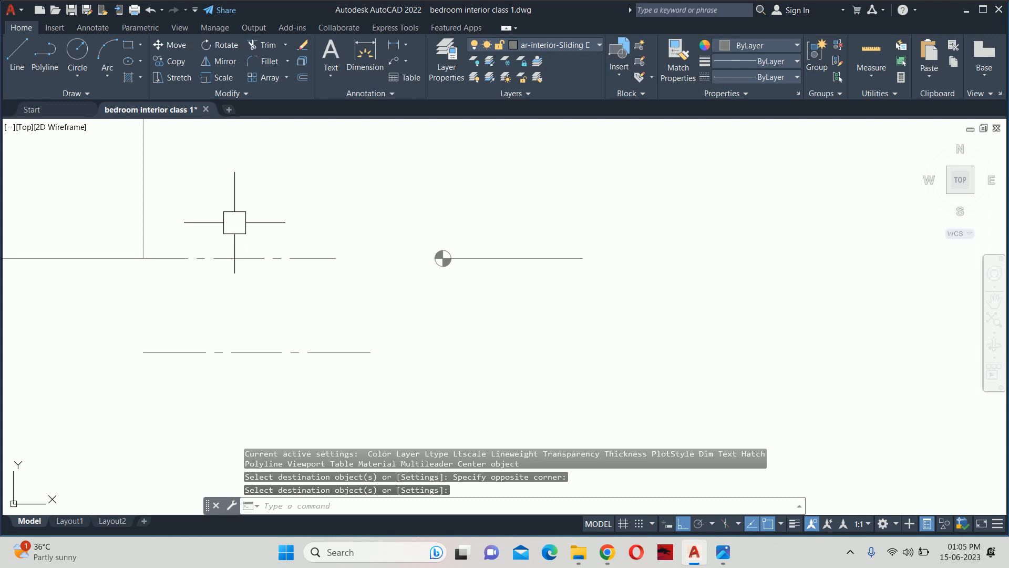
Step: Set the global linetype scale to 0.1 and delete the spare CENTER2 line below the floor line
text(l)
key(Return)
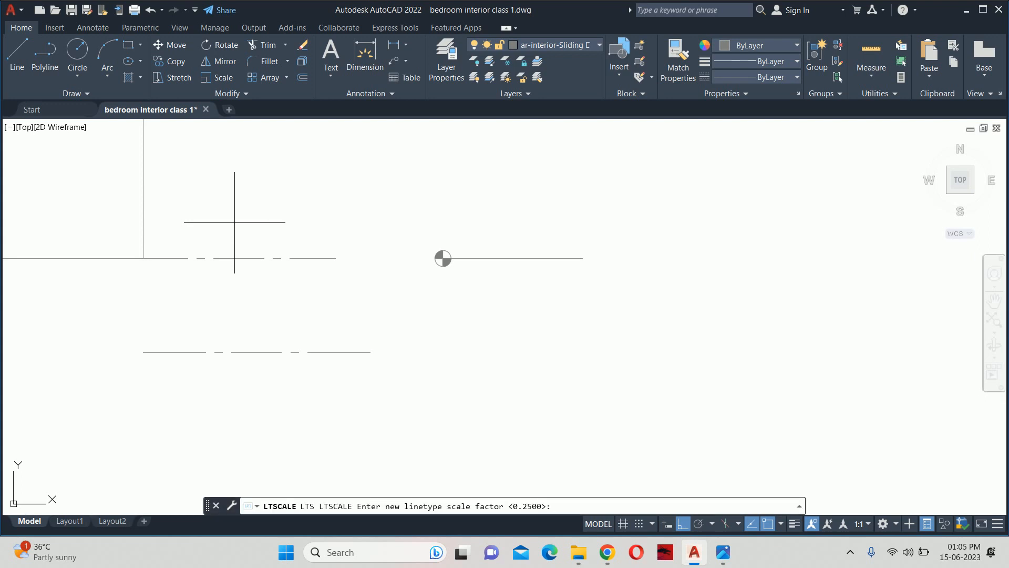
text(.1)
key(Return)
click(256, 351)
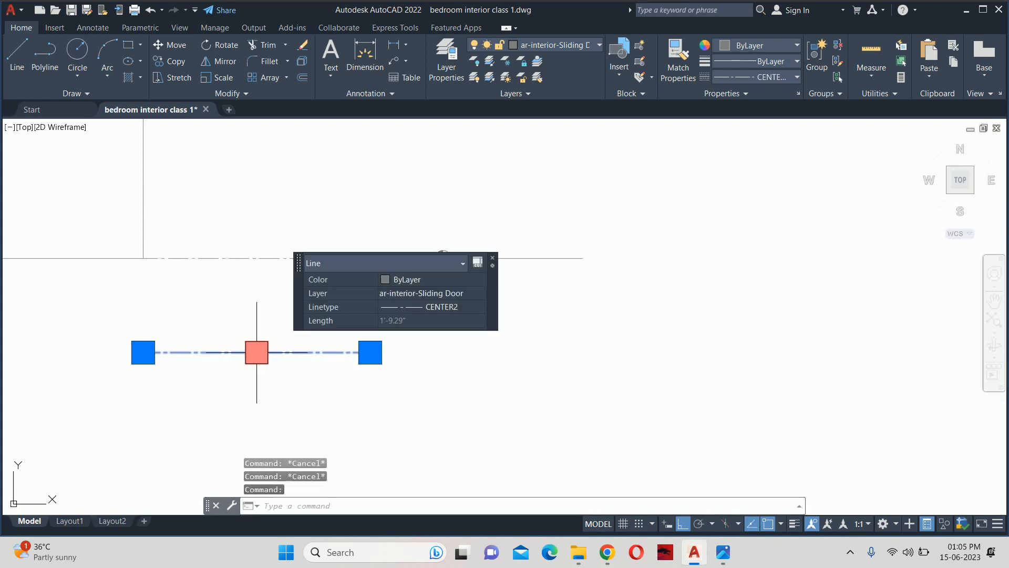
key(Delete)
text(m)
key(Return)
click(403, 343)
click(411, 273)
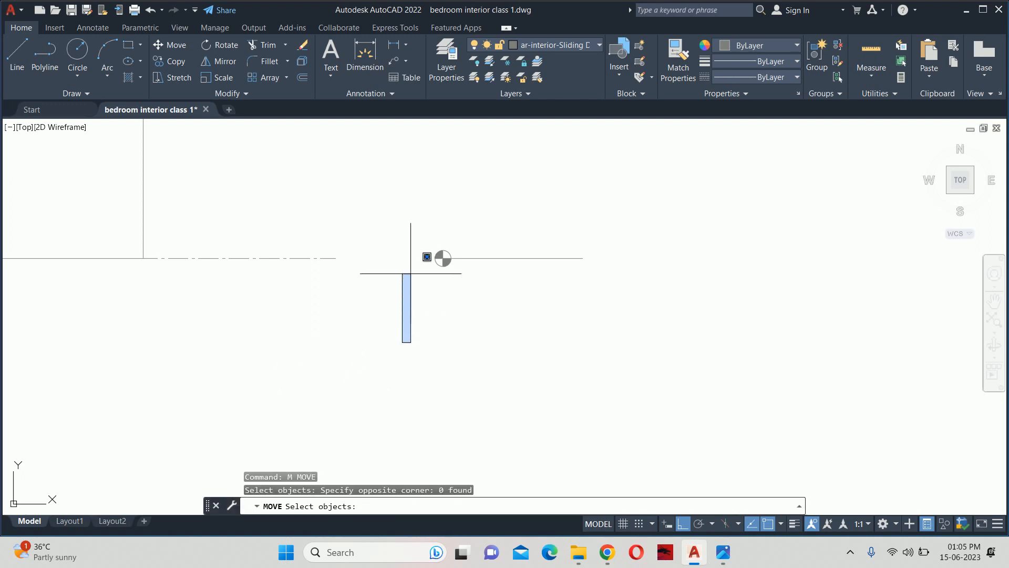
click(507, 285)
key(Escape)
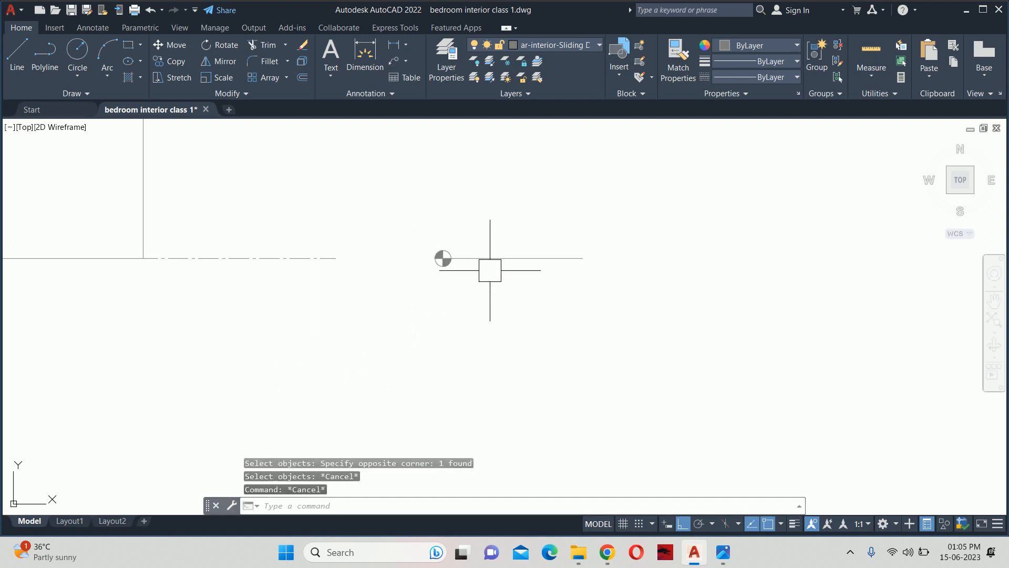
Step: Delete the old level marker and insert the lEVEL iNDICATOR block, unrotated, at the free end of the dash-dot line
click(478, 254)
key(Delete)
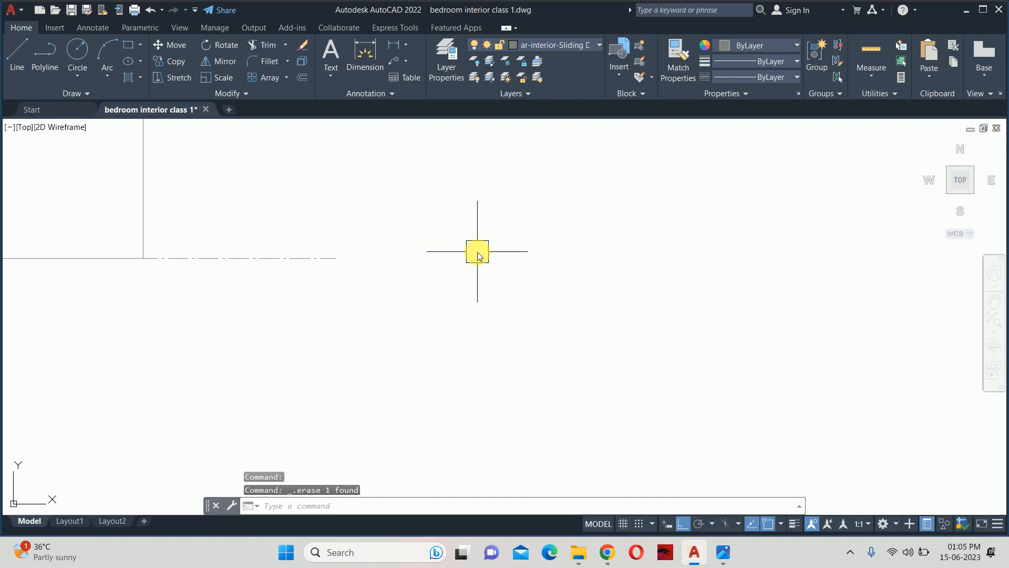
text(i)
key(Return)
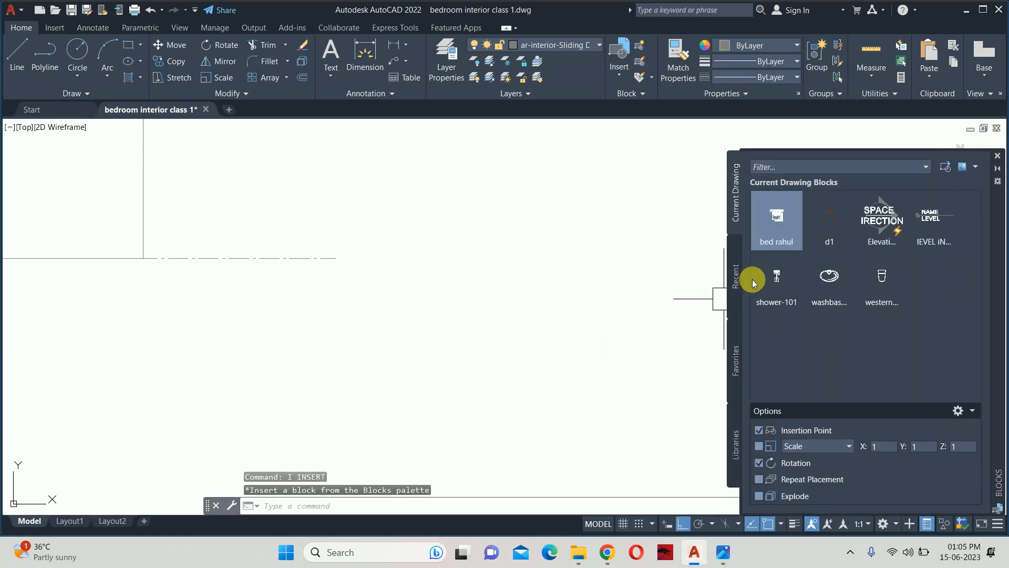
click(934, 228)
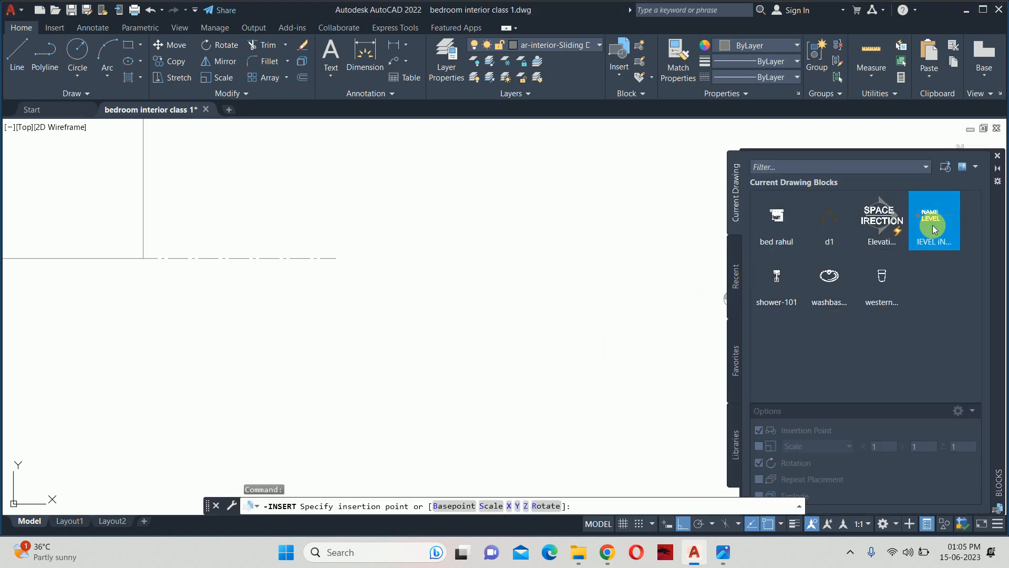
click(336, 258)
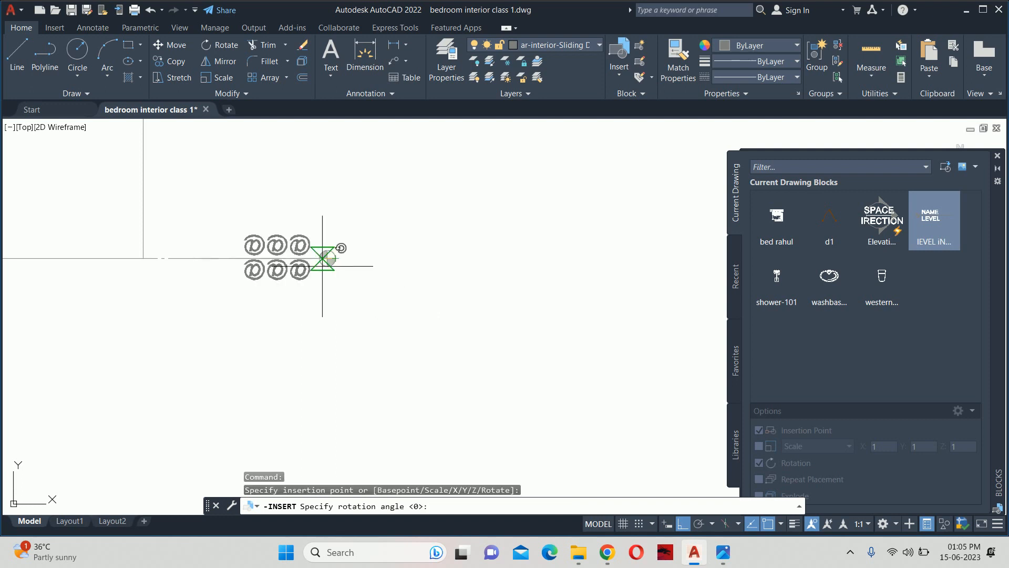
click(426, 265)
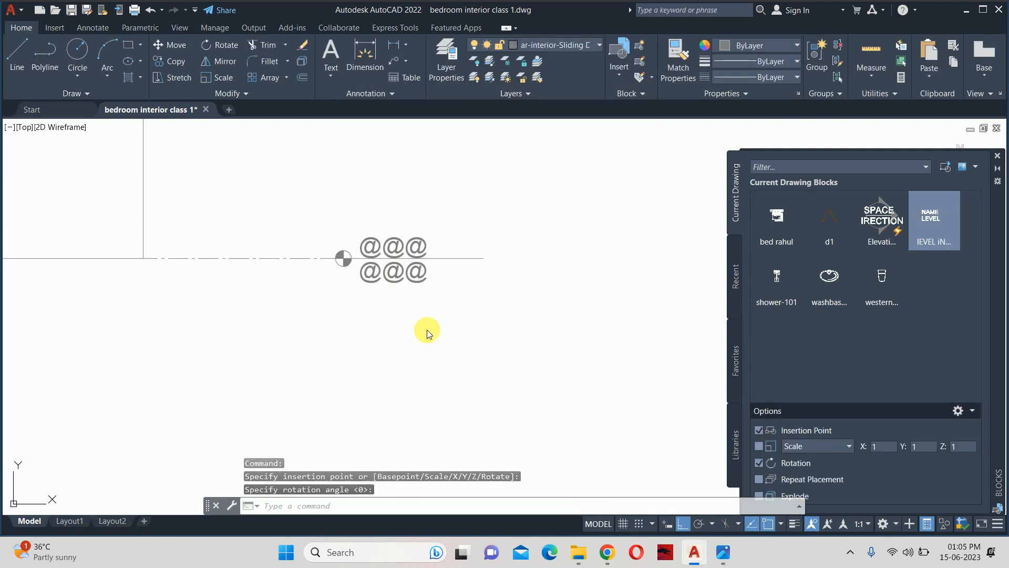
Step: Set the NAME attribute of the inserted level indicator to FFL
click(395, 253)
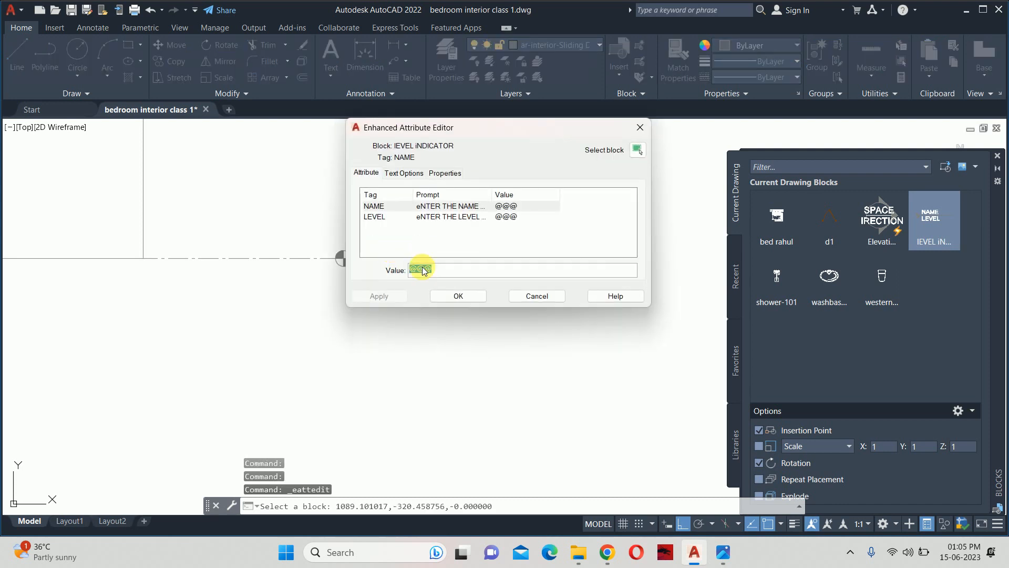
text(f)
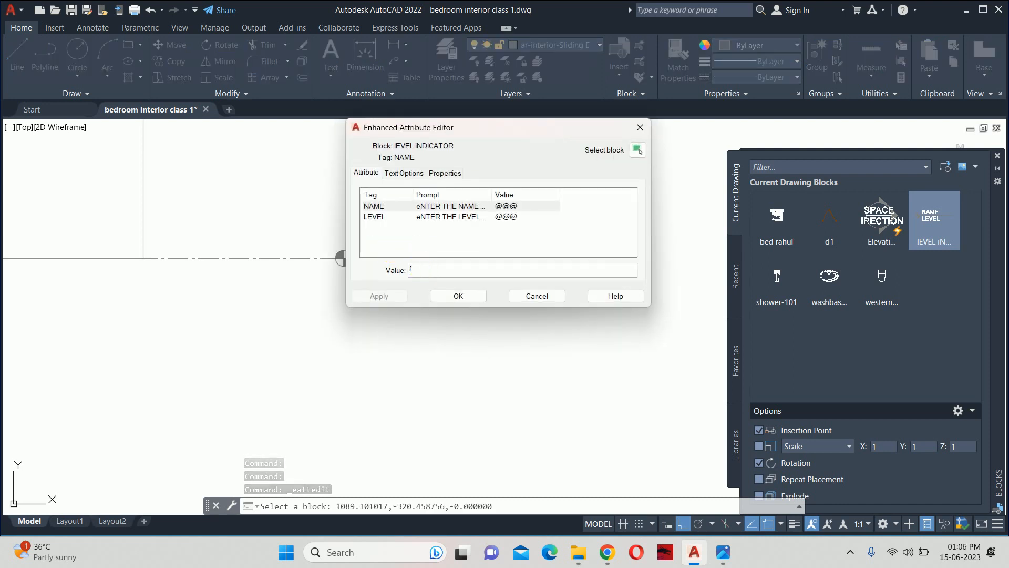
key(BackSpace)
text(F)
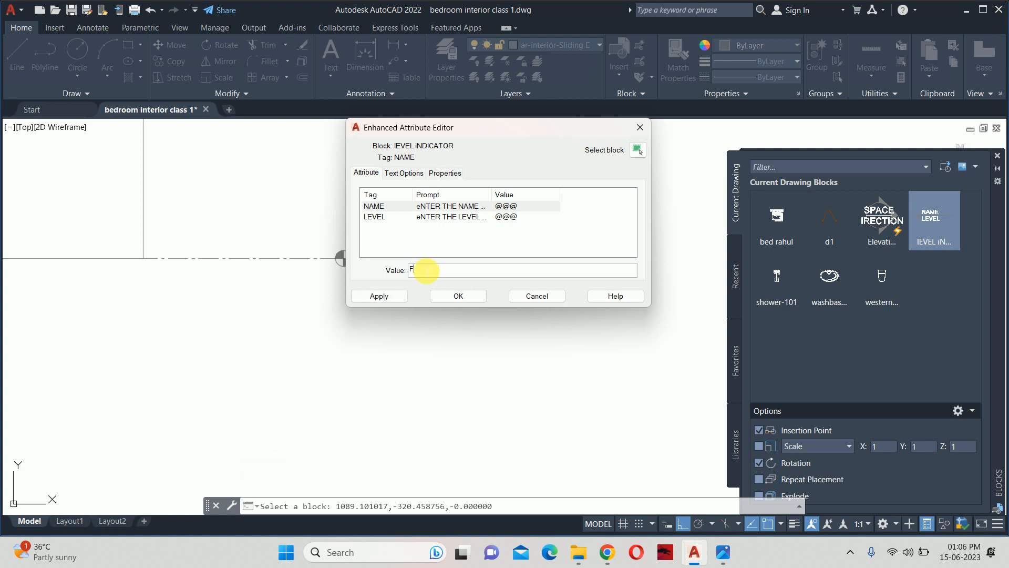
text(FL)
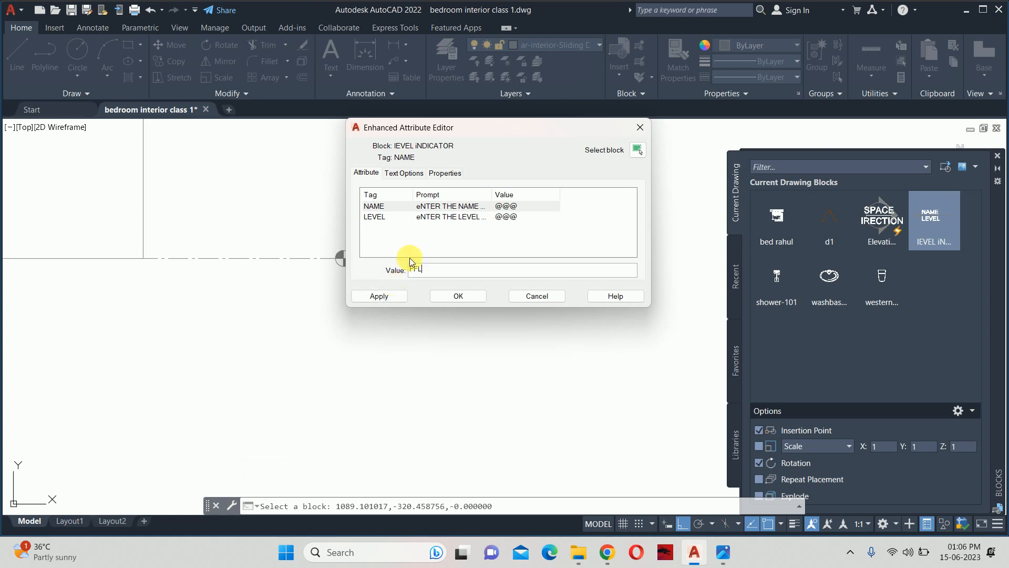
Step: Set the level indicator's LEVEL attribute to LVL 0" and apply the attribute changes
click(509, 216)
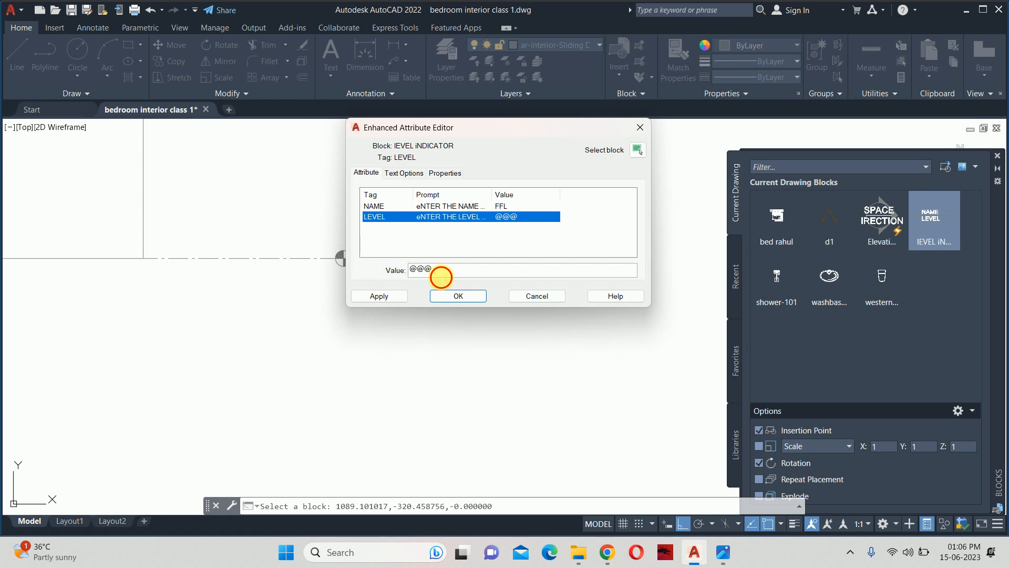
double_click(441, 277)
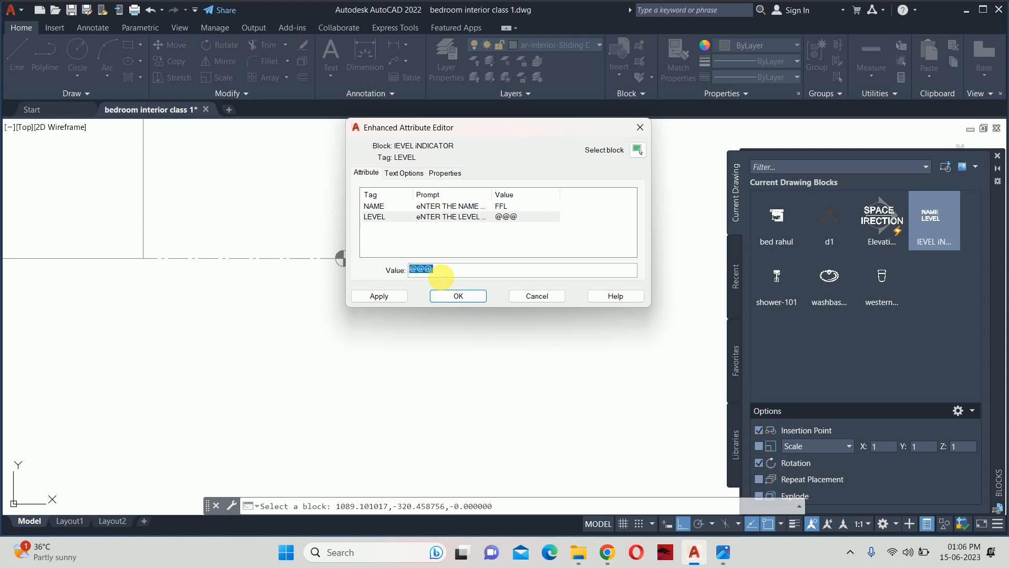
key(BackSpace)
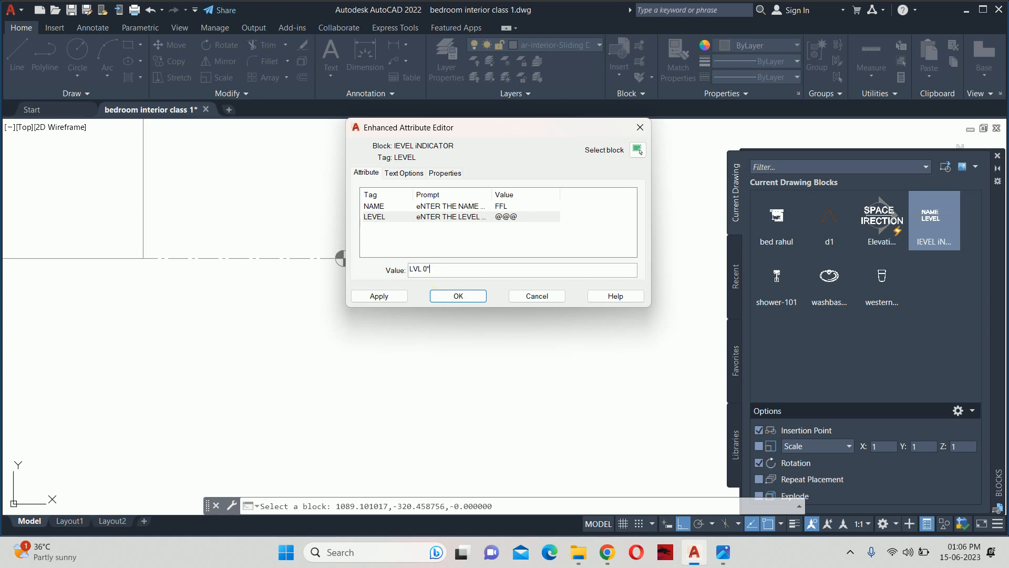
click(378, 293)
click(447, 296)
key(Escape)
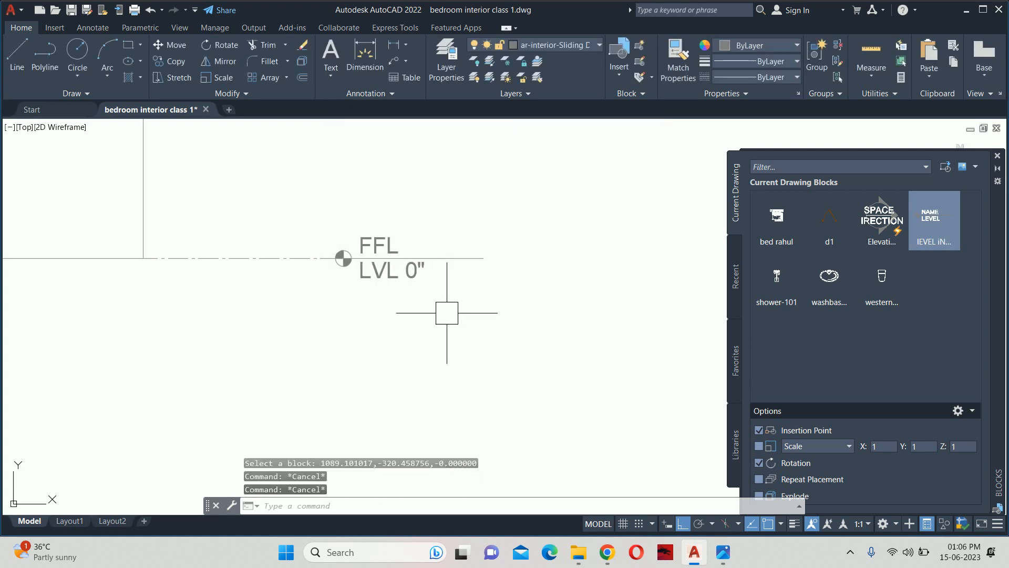
Step: Close the Blocks palette
scroll(437, 313, down, 5)
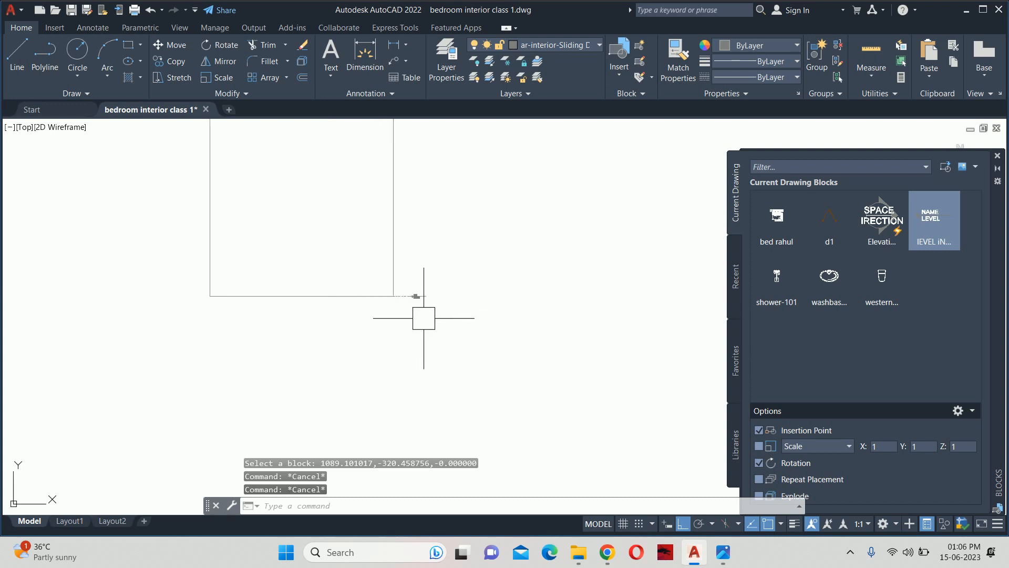
scroll(417, 292, up, 5)
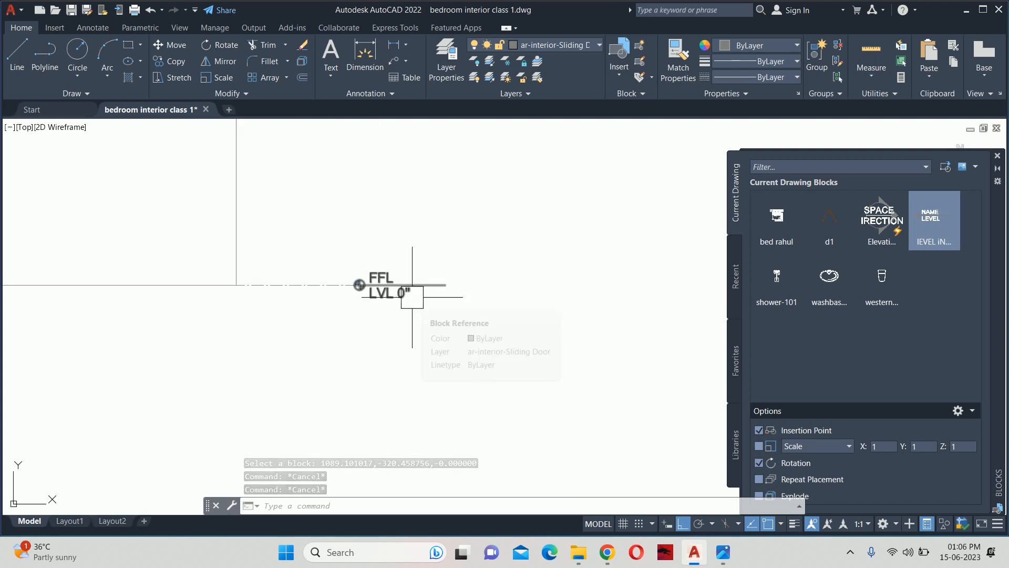
click(997, 156)
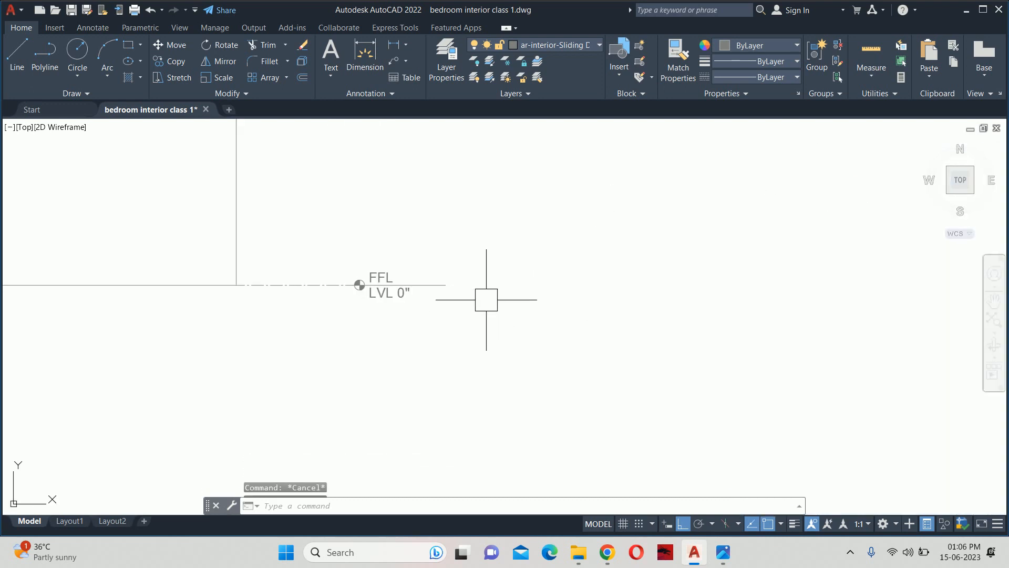
Step: Offset the elevation's bottom floor line upward by 3 inches
scroll(410, 328, down, 5)
middle_drag(410, 328, 462, 356)
text(o)
key(Return)
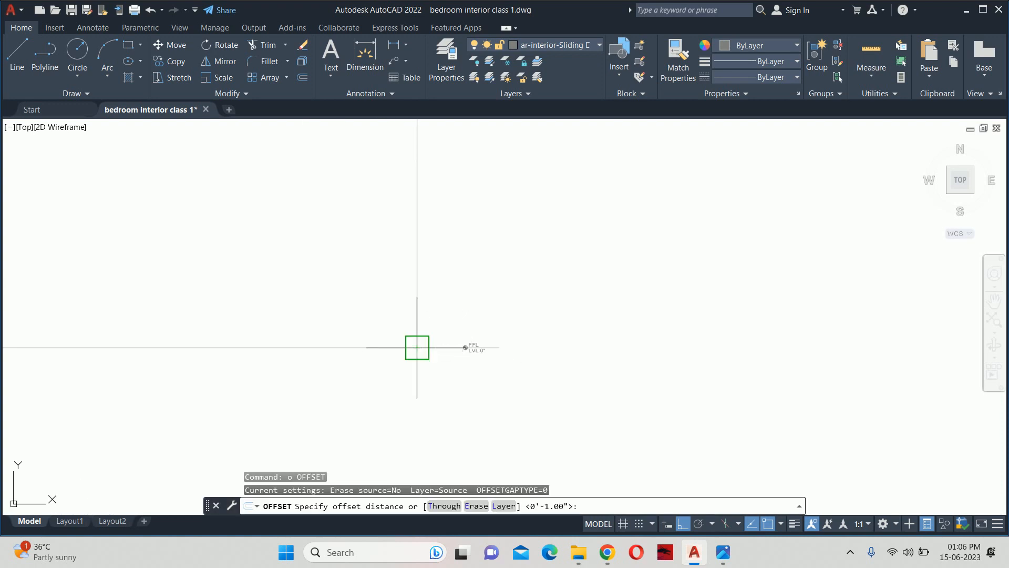
text(3)
key(Return)
click(339, 347)
click(345, 283)
key(Escape)
key(Escape)
key(Escape)
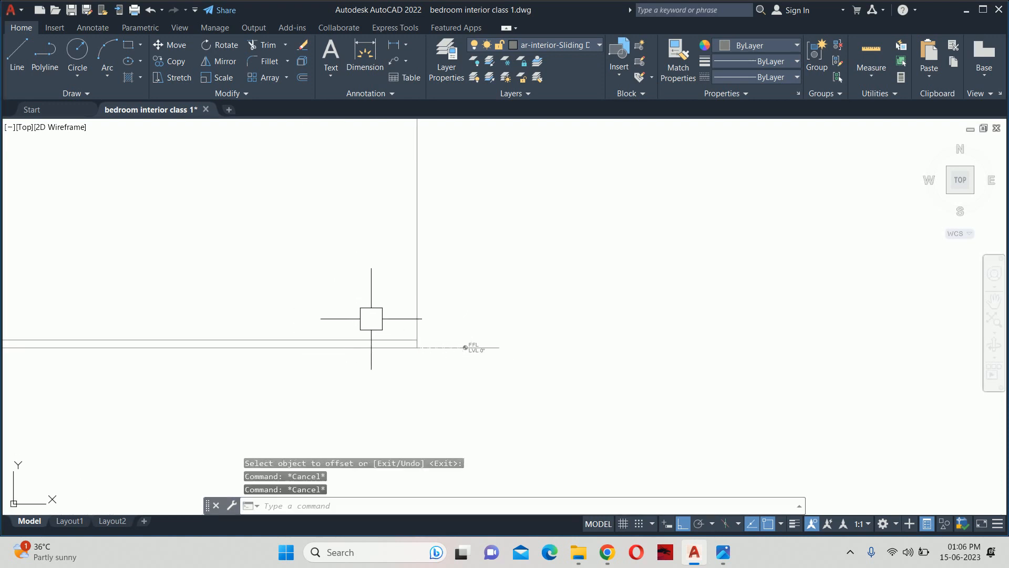
Step: Copy the dash-dot line and FFL level marker from the bottom wall corner up to the end of the offset line
text(co)
key(Return)
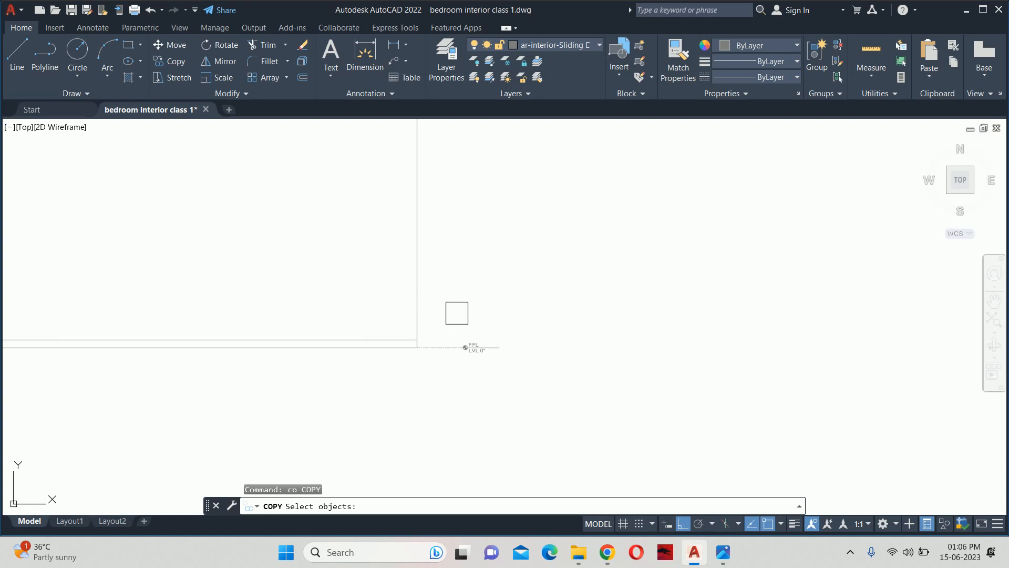
click(492, 314)
click(452, 371)
key(Return)
scroll(421, 349, up, 6)
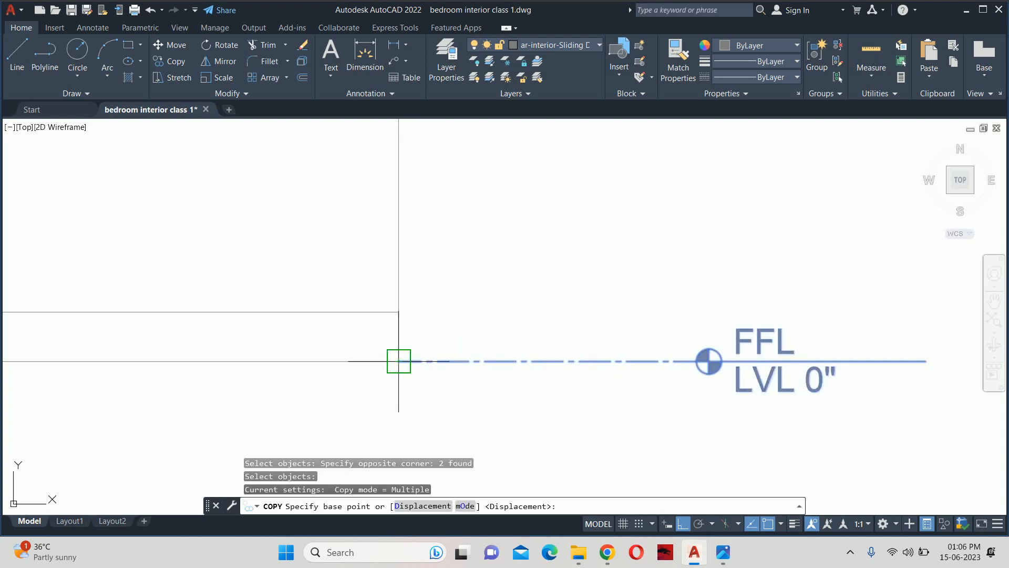
click(399, 361)
click(399, 311)
key(Escape)
key(Escape)
key(Escape)
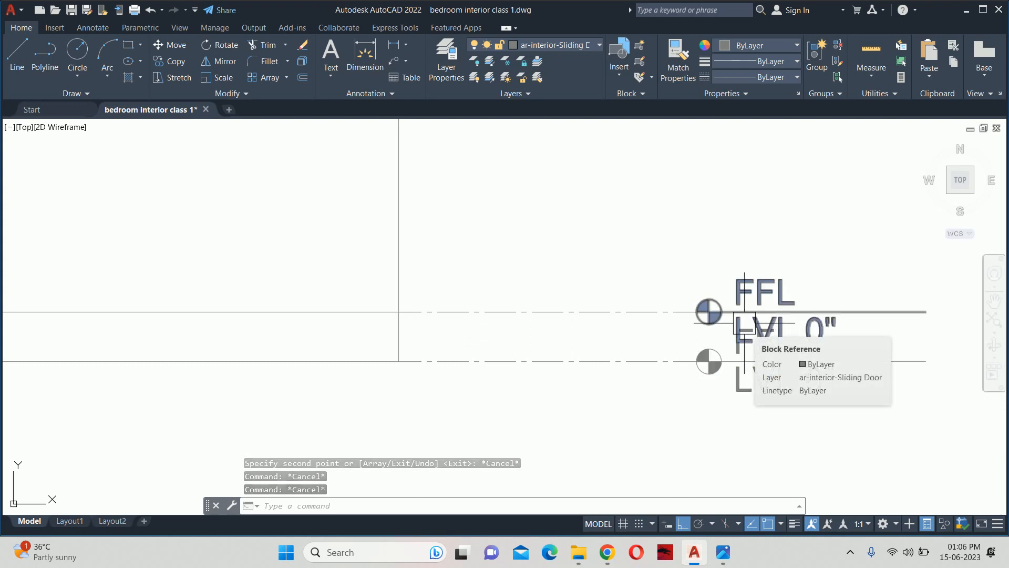
Step: Draw a triangle from the upper dash-dot line's midpoint with a 3-inch vertical side, a 3-inch horizontal side and a closing diagonal
text(1)
key(Return)
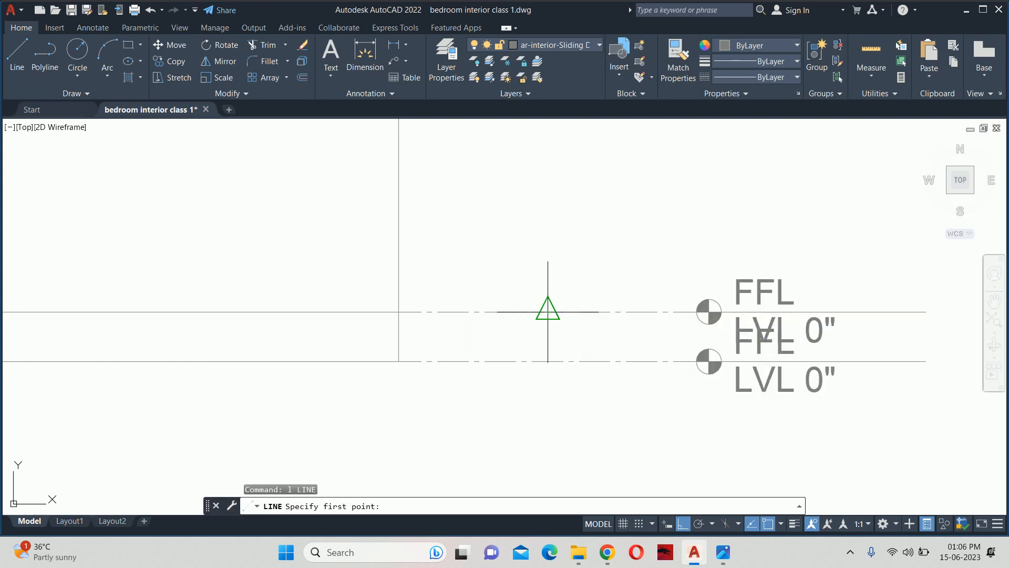
click(548, 311)
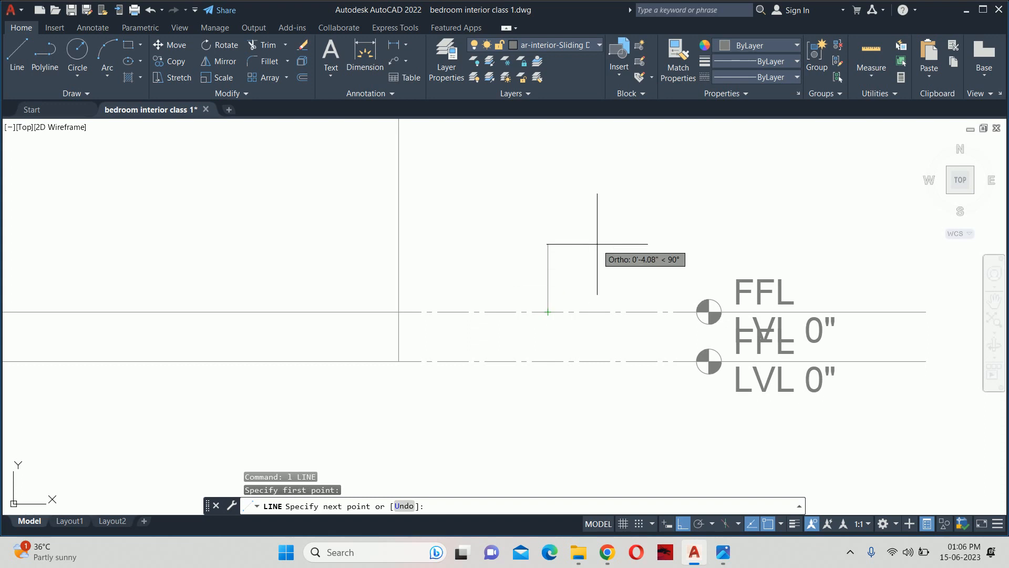
text(3)
key(Return)
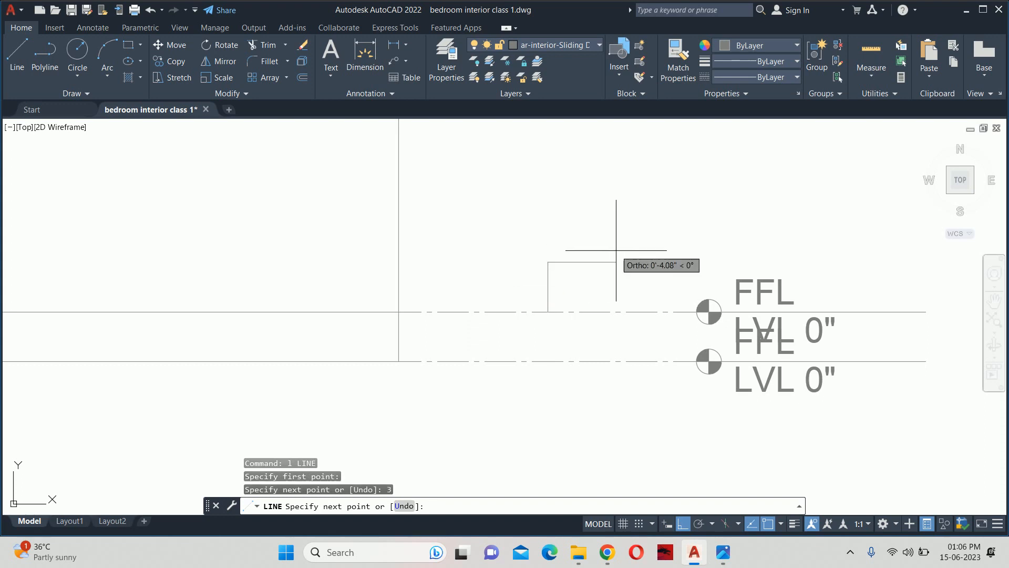
text(3)
key(Return)
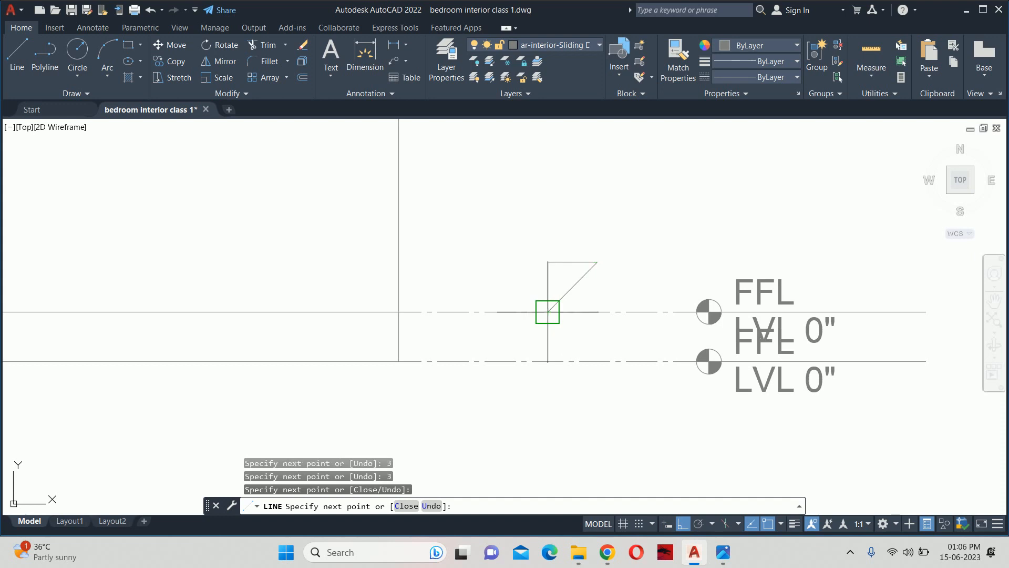
click(548, 312)
key(Return)
Step: Draw a horizontal line from the triangle's upper outer corner to above the end of the upper dash-dot line
key(Return)
click(597, 261)
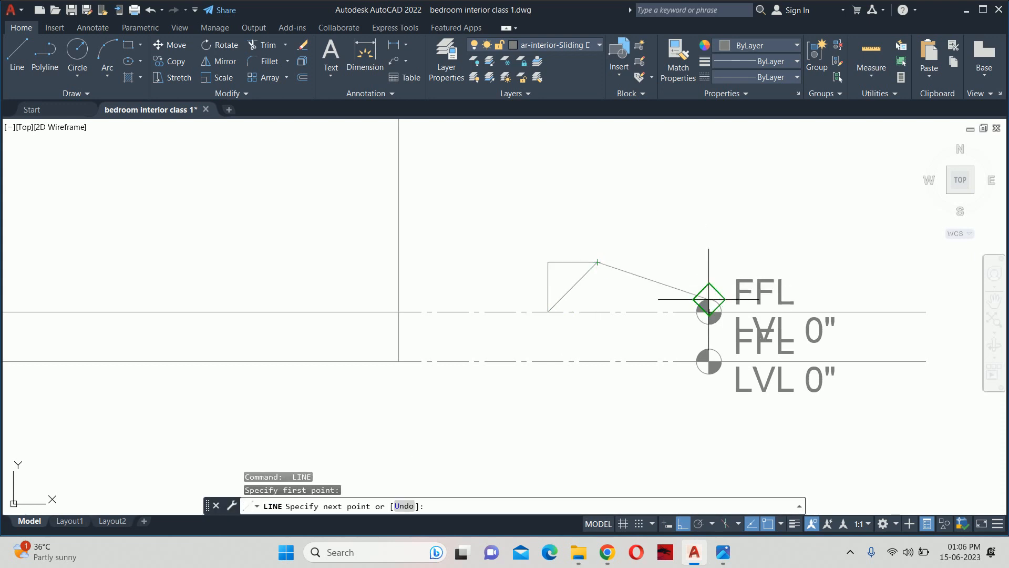
scroll(708, 311, up, 5)
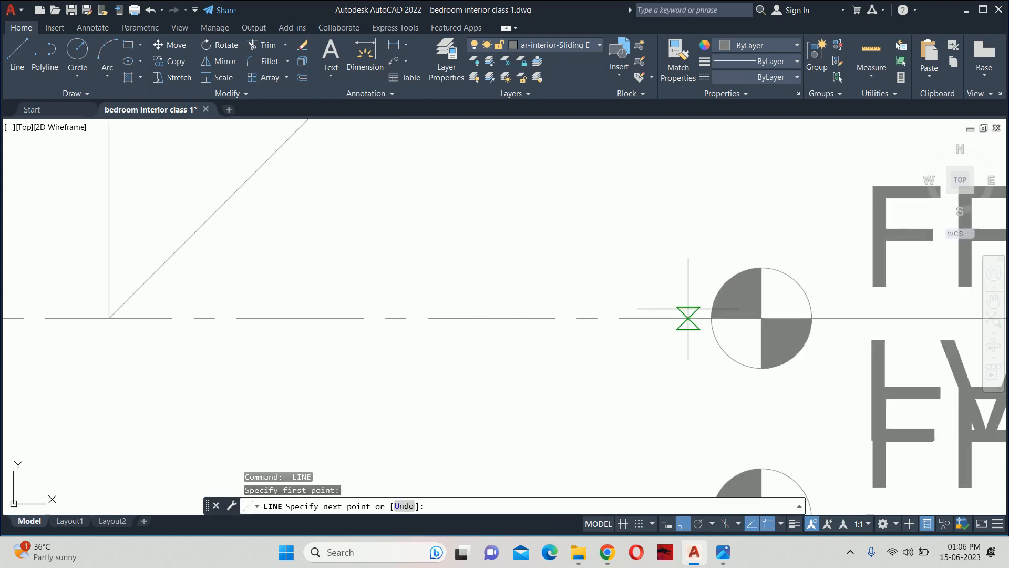
scroll(710, 314, down, 3)
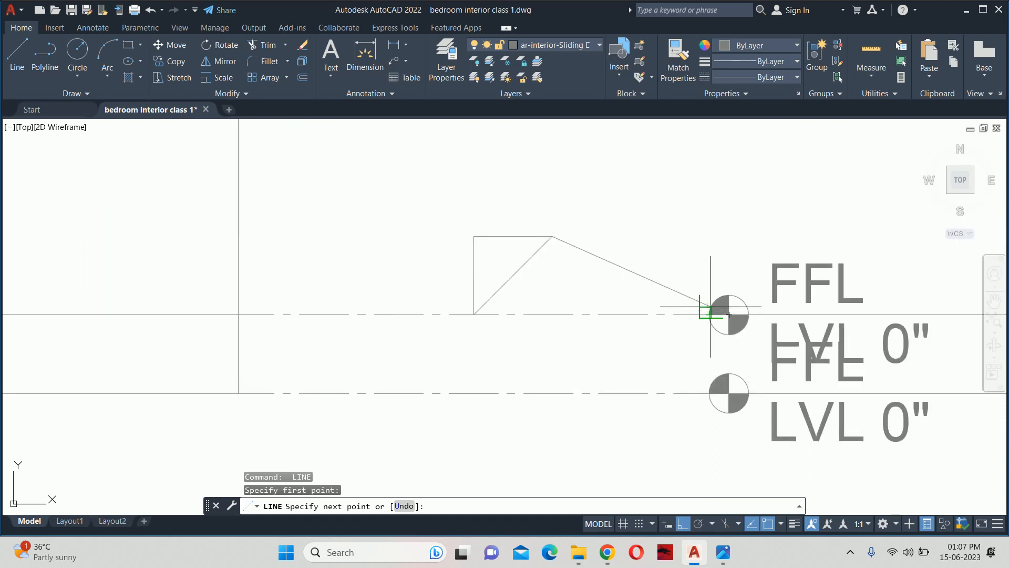
key(Escape)
key(Escape)
key(Escape)
Step: Move the upper FFL level marker straight up to align with the new horizontal line
text(m)
key(Return)
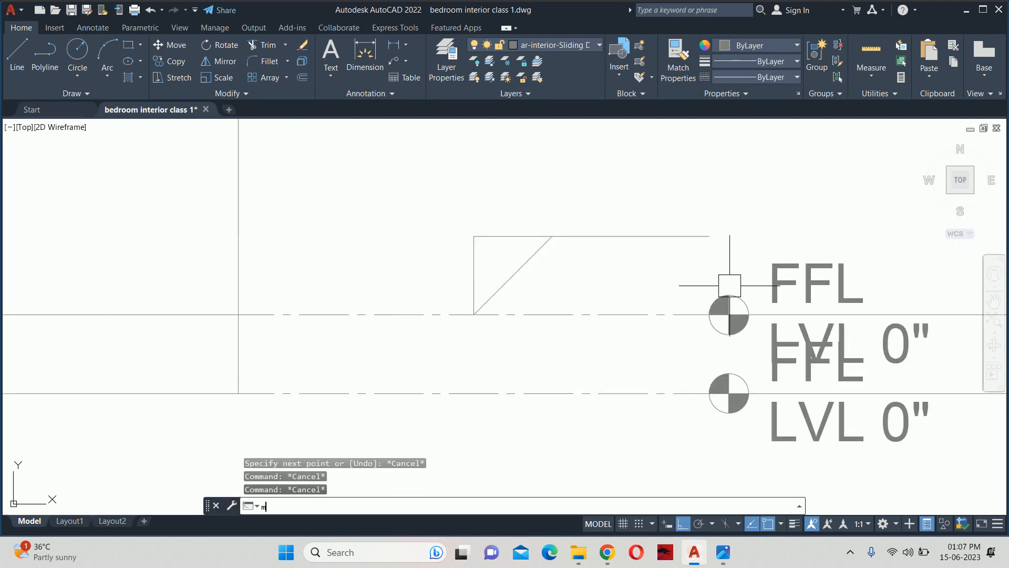
click(729, 304)
key(Return)
click(728, 313)
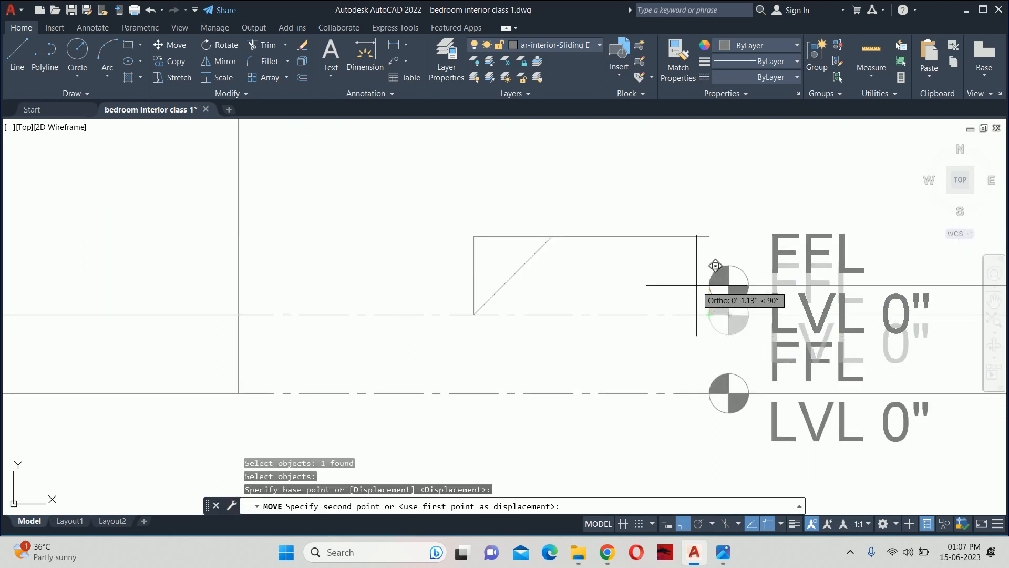
click(728, 236)
key(Escape)
key(Escape)
key(Escape)
Step: Trim the triangle's vertical and horizontal sides and the part of the dash-dot line beyond the diagonal
text(tr)
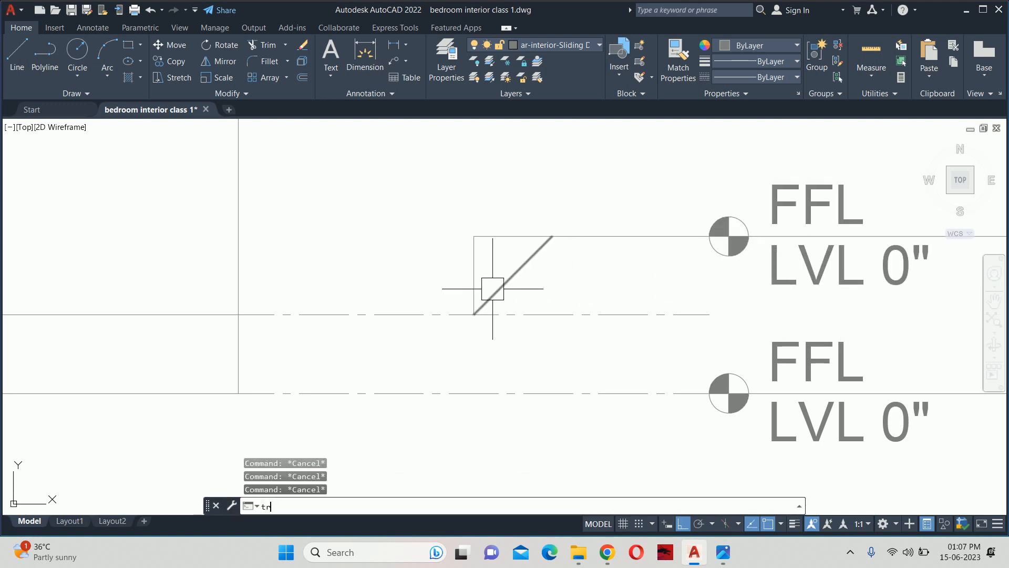
key(Return)
click(475, 265)
click(489, 237)
click(651, 333)
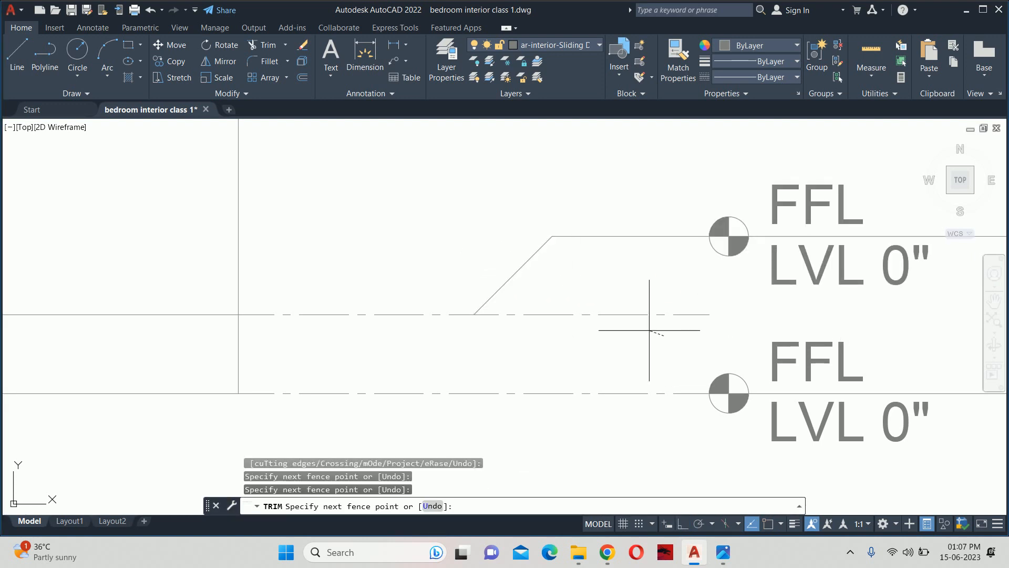
click(604, 307)
key(Escape)
key(Escape)
key(Escape)
Step: Match the diagonal and the raised horizontal line to the properties of the dash-dot line
text(ma)
key(Return)
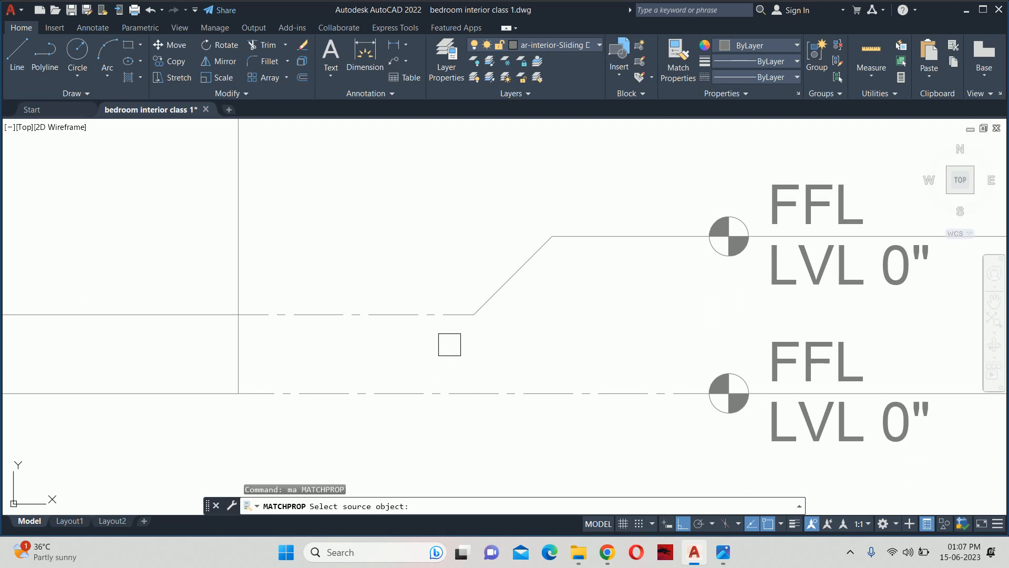
click(450, 315)
click(652, 334)
click(450, 202)
key(Escape)
key(Escape)
scroll(452, 221, down, 6)
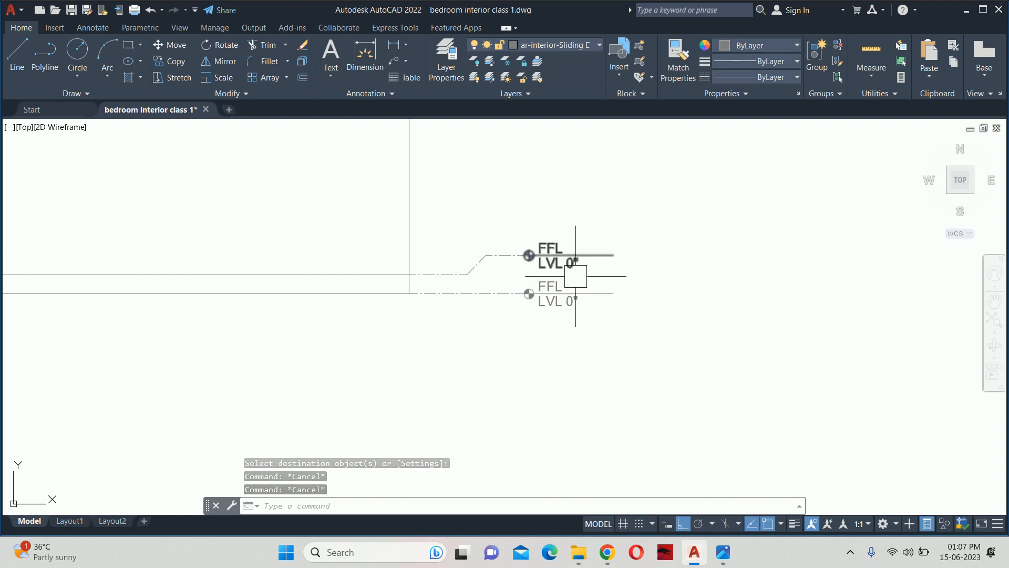
Step: Set the upper level marker's NAME attribute to Skerting and its LEVEL attribute to LVL +3"
scroll(569, 253, up, 4)
double_click(529, 238)
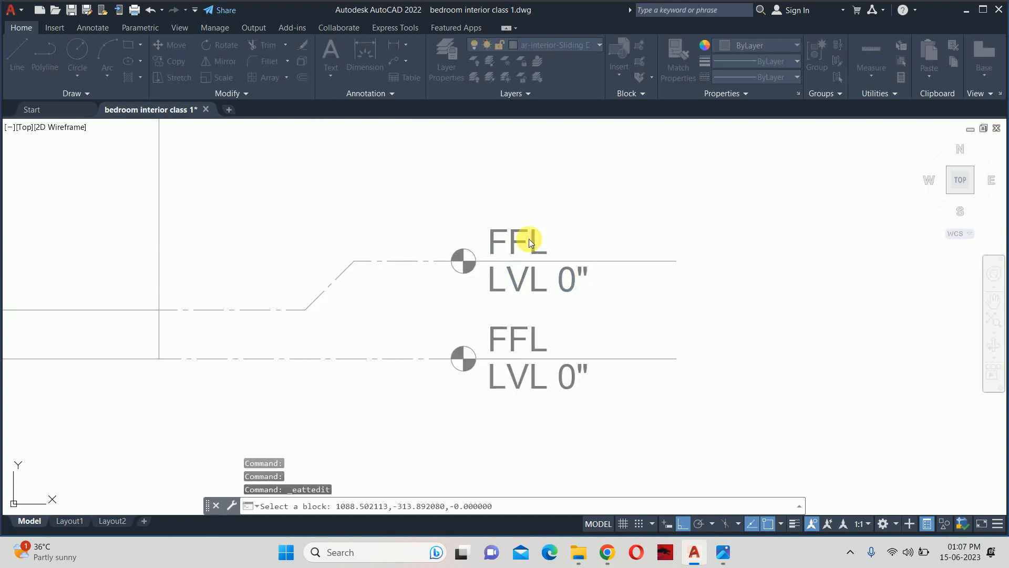
text(Ske)
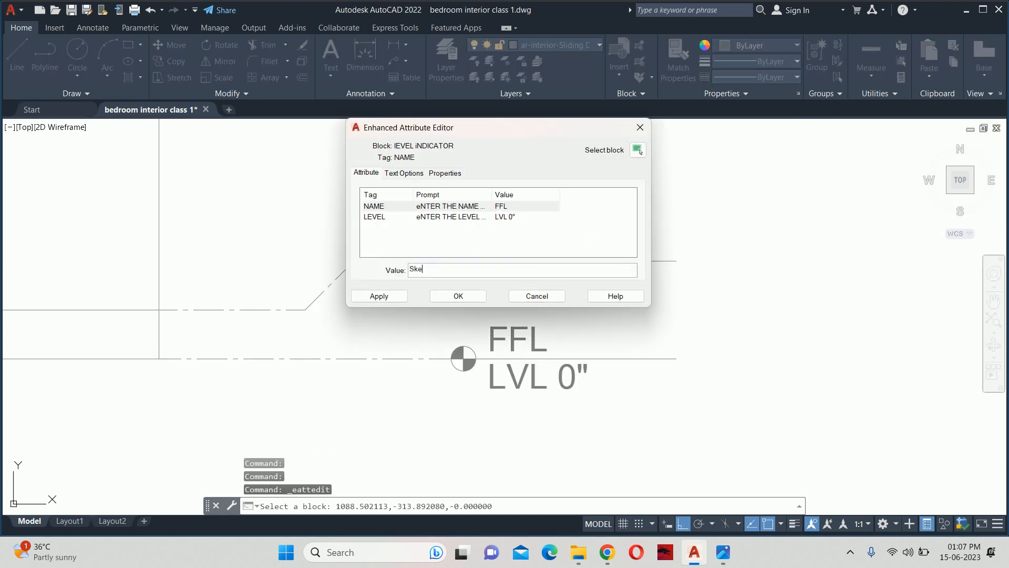
text(rting)
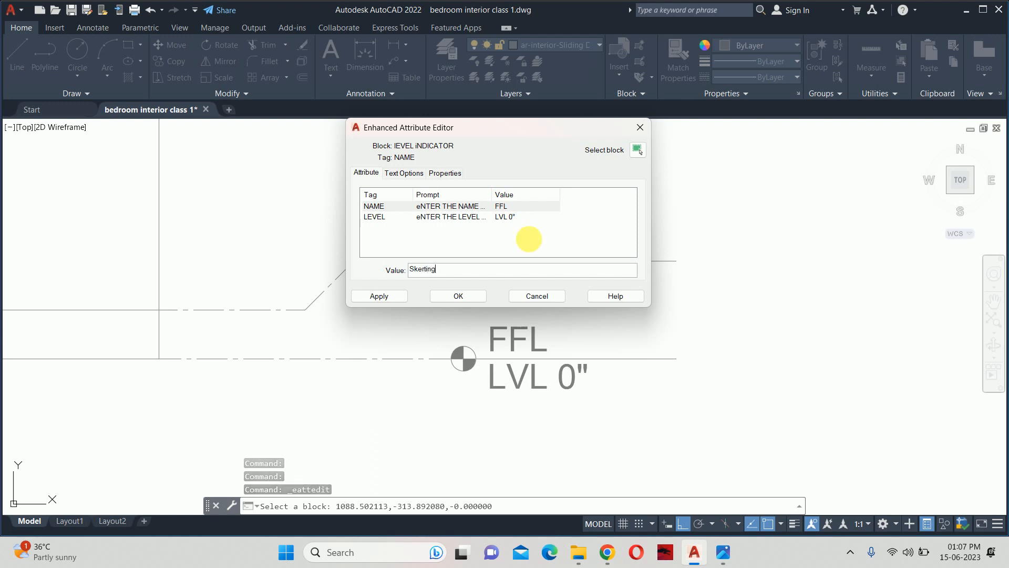
click(470, 217)
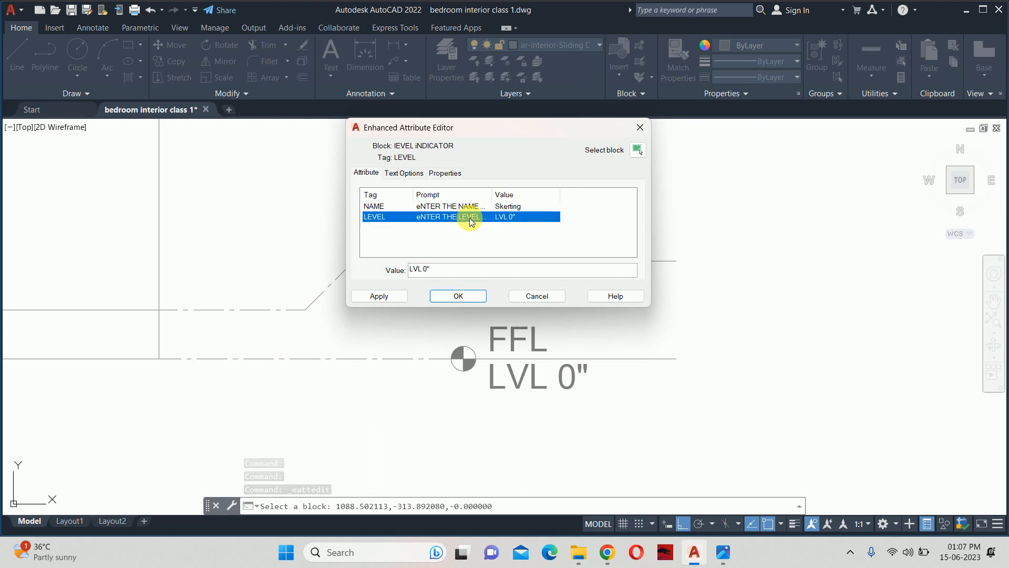
click(409, 271)
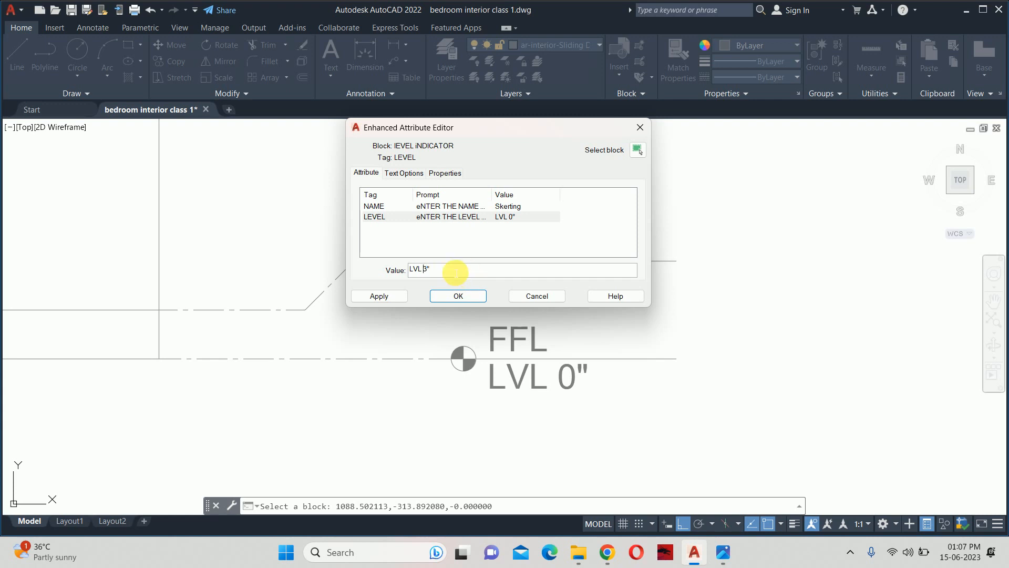
text(+)
click(459, 296)
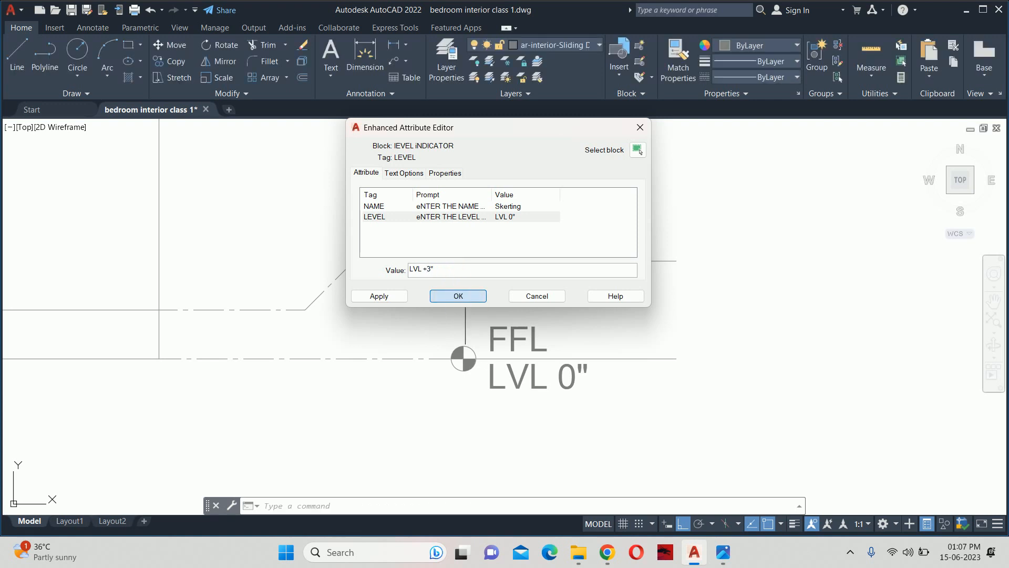
key(Escape)
key(Escape)
Step: Examine the elevation outline and the TV unit wall of the bedroom floor plan above it
scroll(468, 297, down, 5)
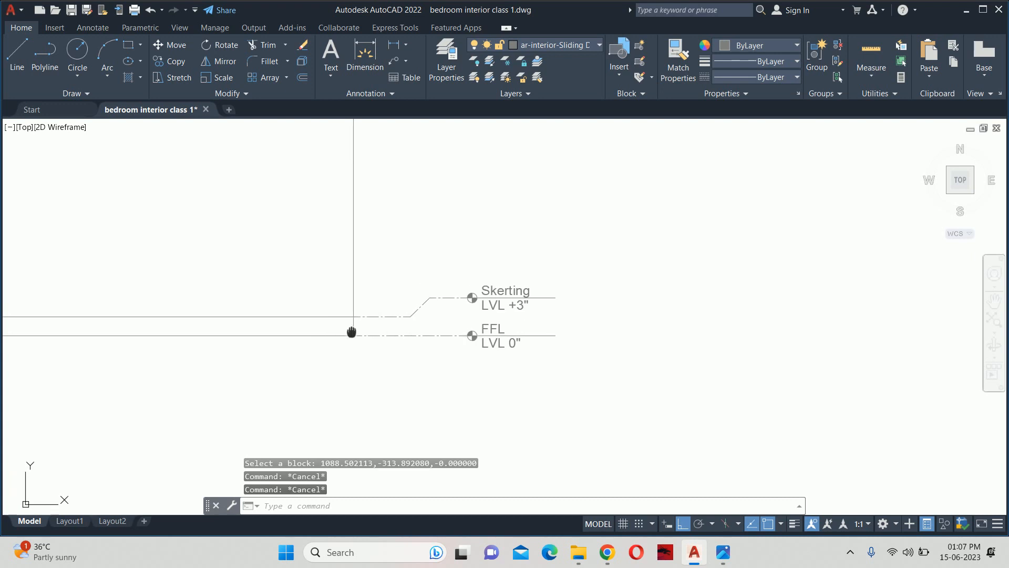
middle_drag(352, 331, 642, 341)
scroll(641, 340, down, 6)
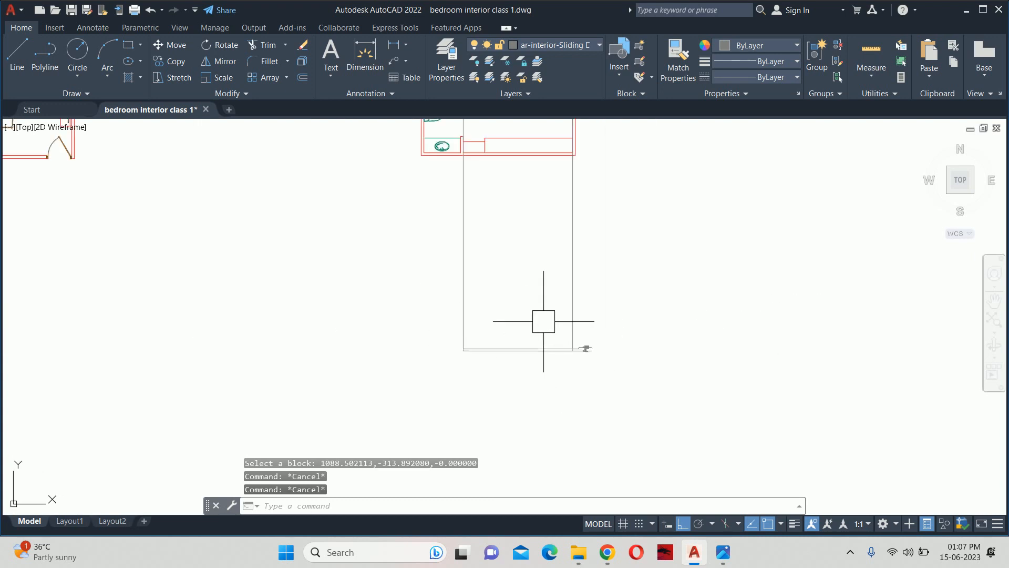
middle_drag(543, 320, 499, 357)
middle_drag(501, 124, 500, 259)
scroll(497, 247, up, 3)
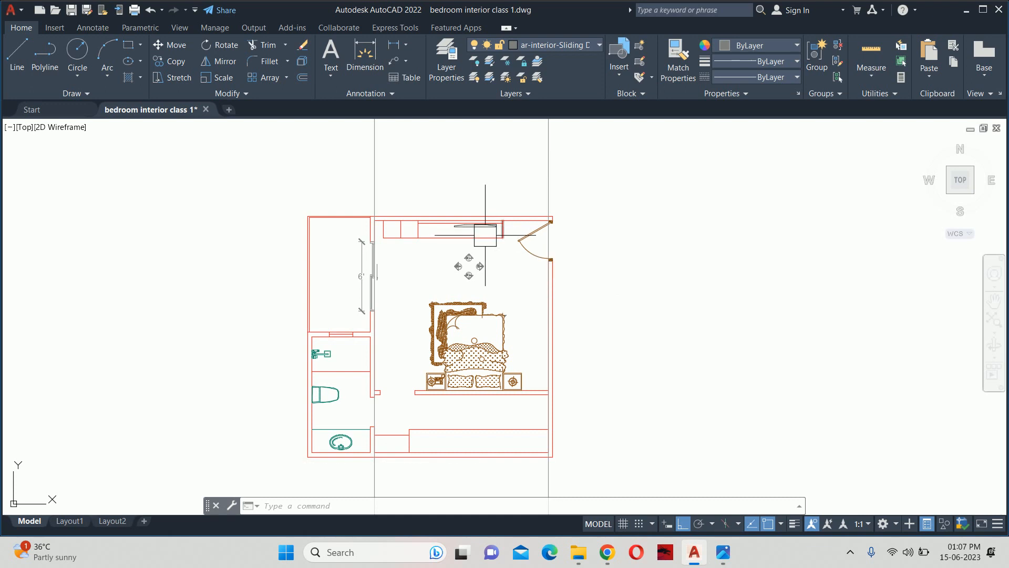
scroll(493, 238, up, 2)
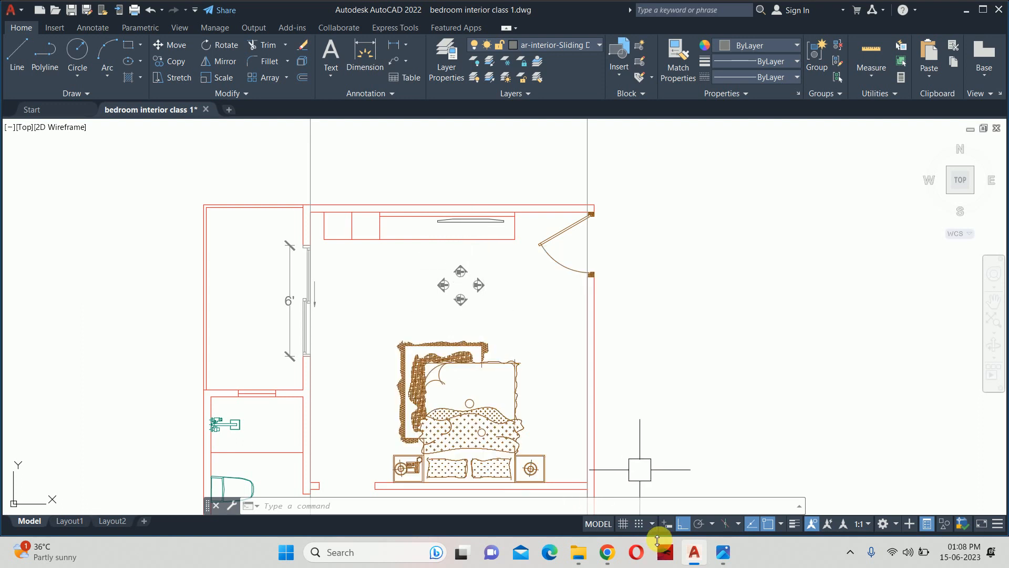
Step: Open the reference renders from the Downloads folder and examine the TV unit wall in tv unit (1).png
click(580, 553)
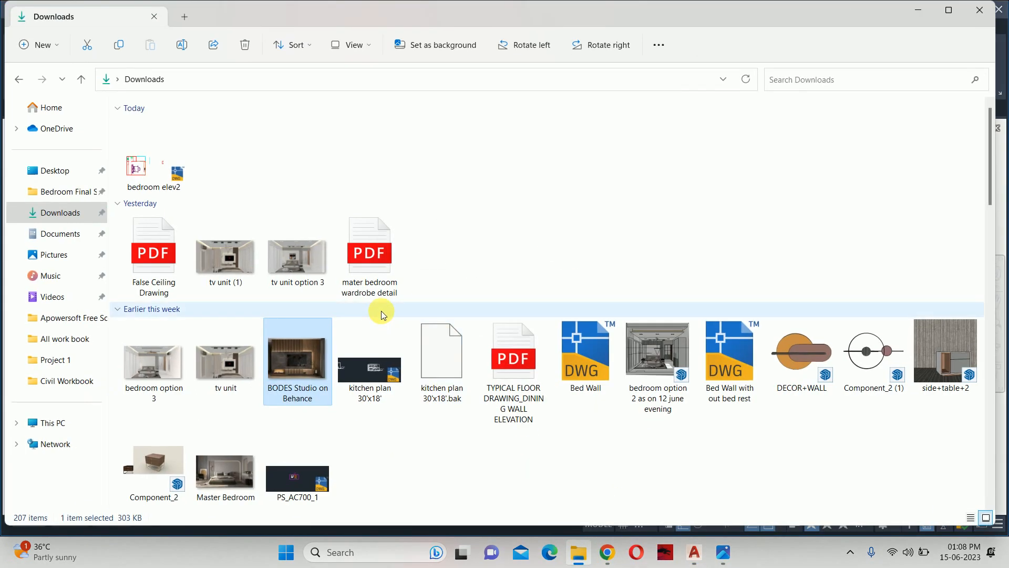
scroll(315, 280, down, 2)
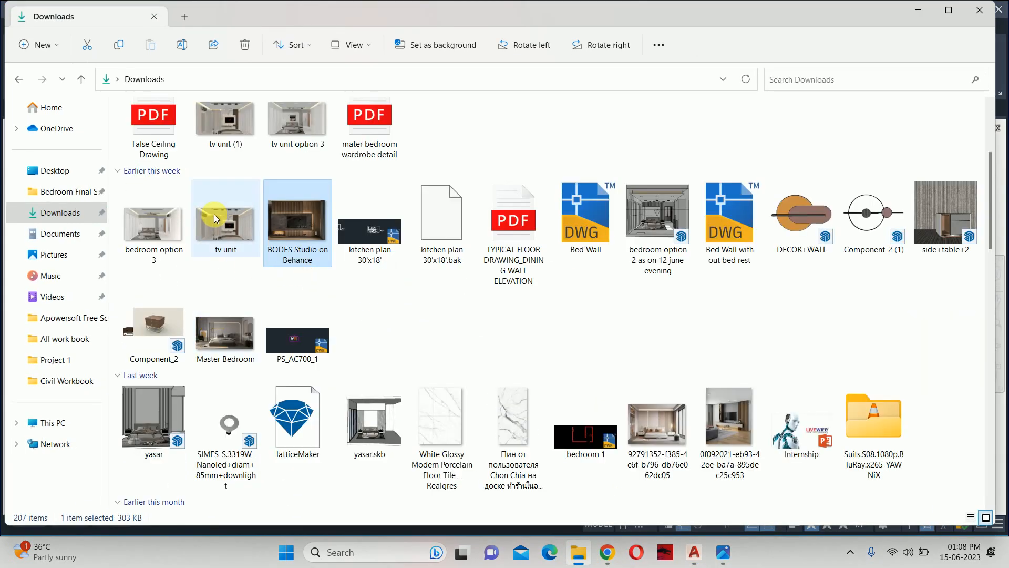
key(Return)
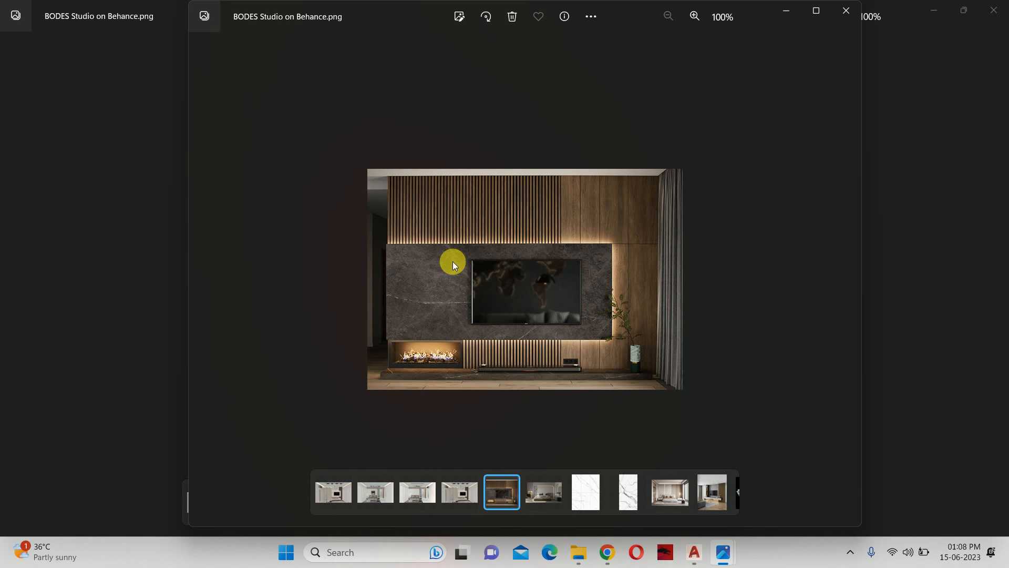
key(Left)
key(Left)
key(Left)
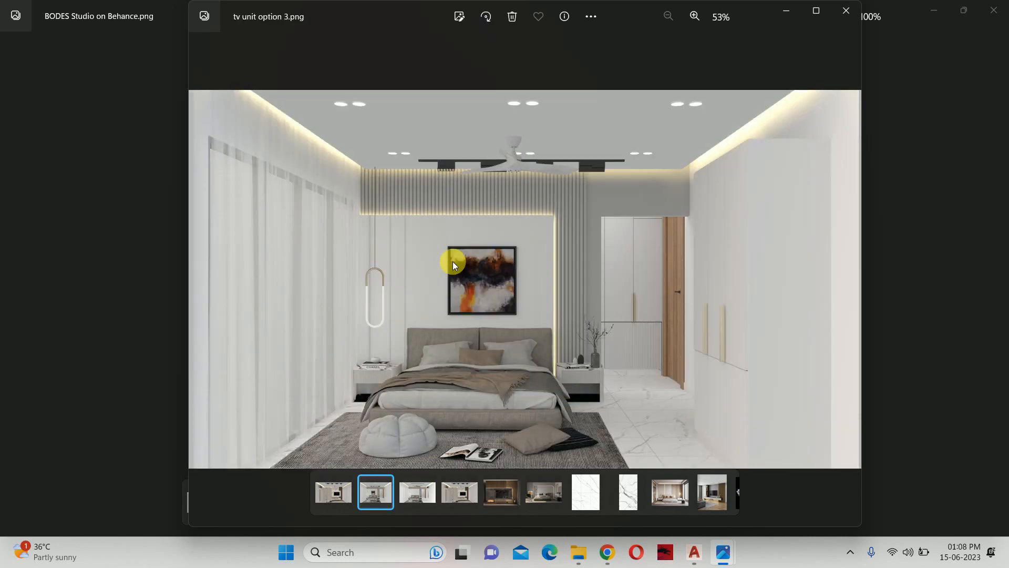
key(Left)
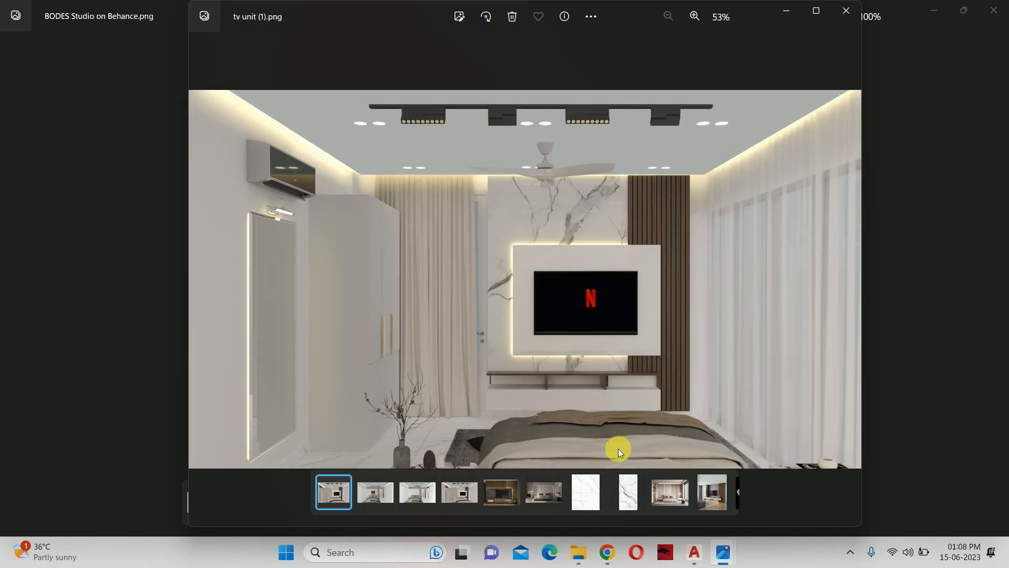
scroll(489, 442, up, 6)
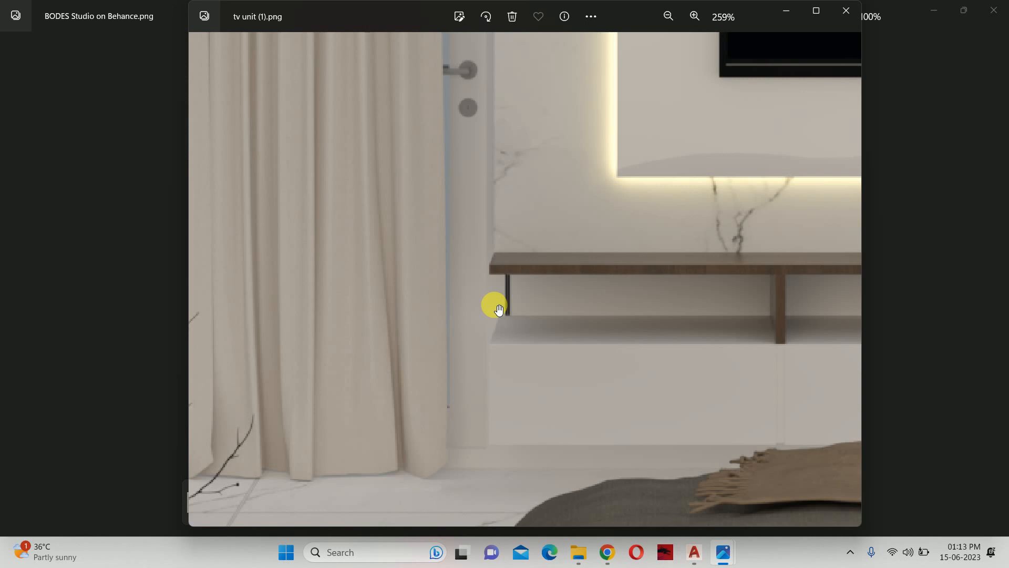
scroll(565, 262, down, 5)
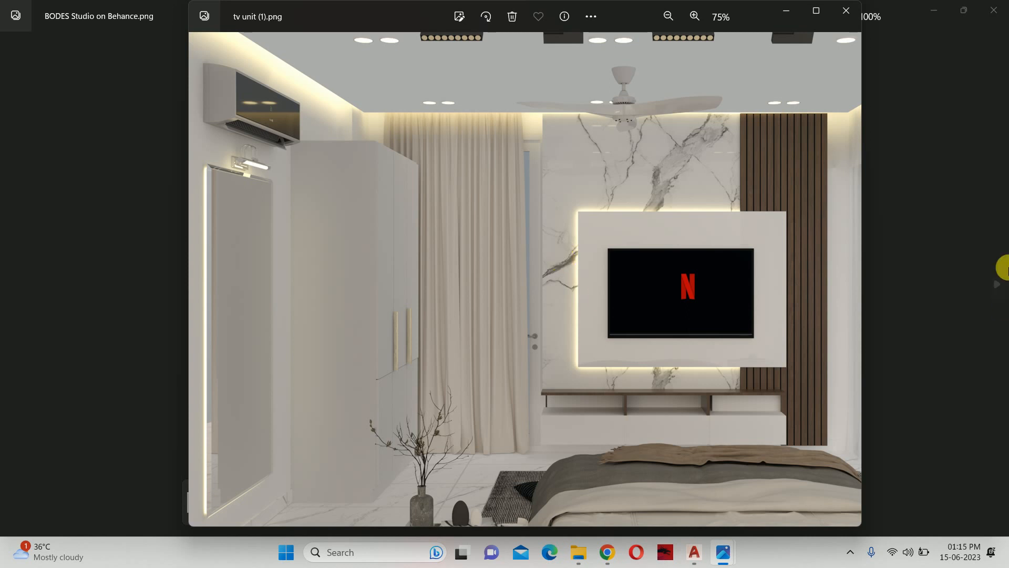
scroll(604, 475, up, 4)
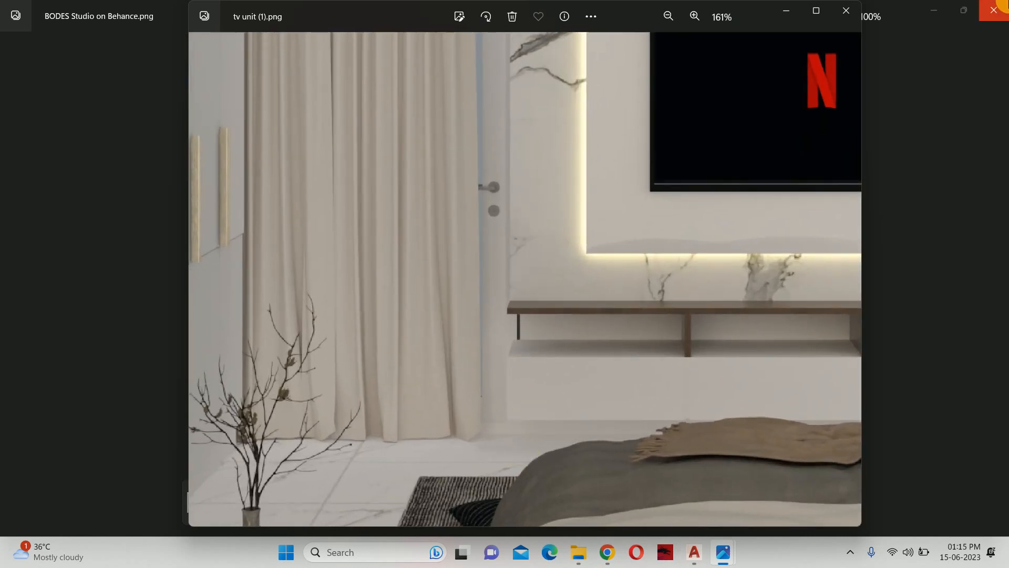
Step: Put away the reference images and return to AutoCAD to examine the floor plan and the elevation outline below it
click(846, 13)
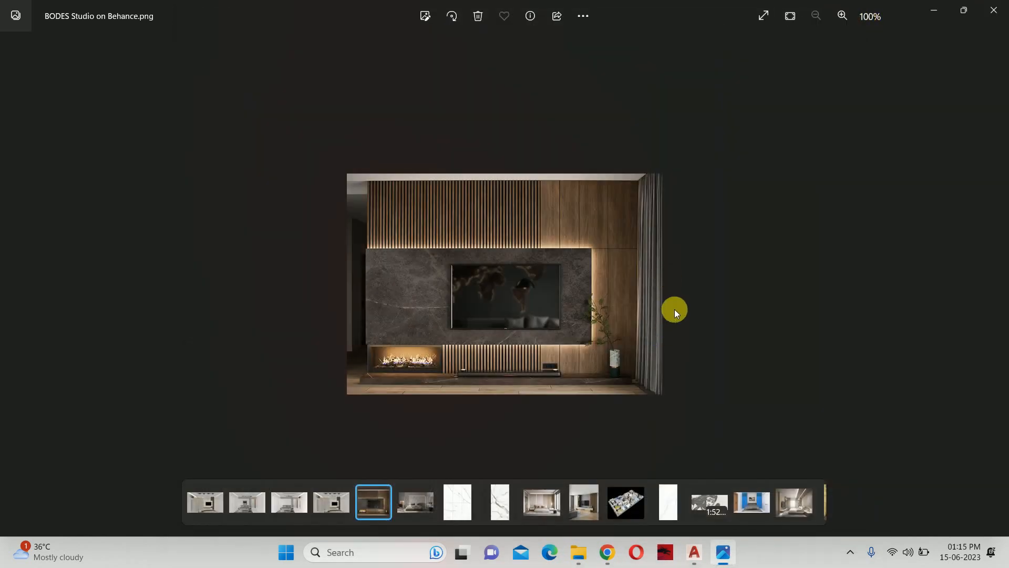
click(934, 10)
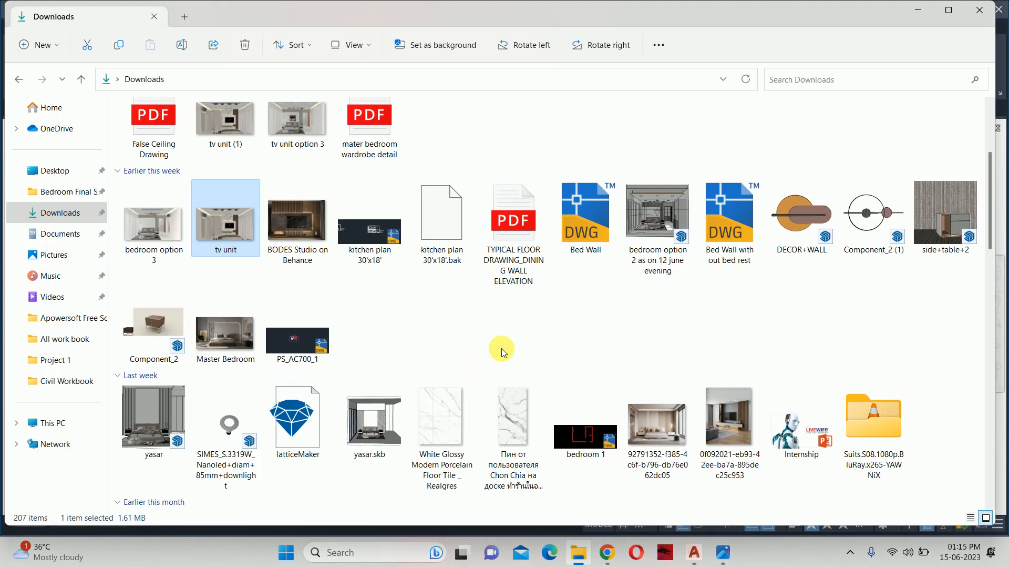
click(923, 11)
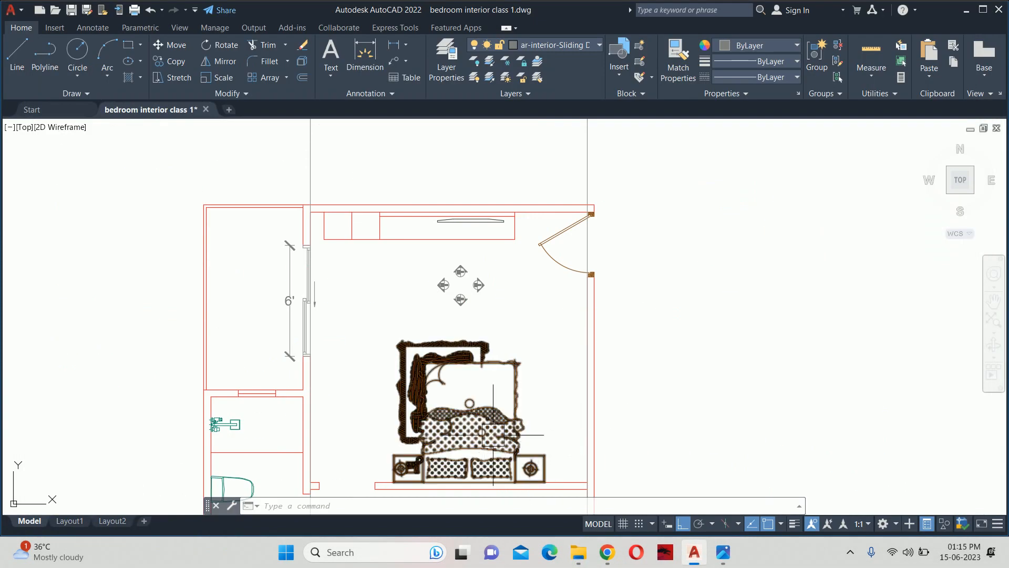
scroll(491, 288, down, 6)
scroll(492, 288, up, 2)
middle_drag(491, 290, 502, 378)
scroll(503, 308, down, 2)
middle_drag(488, 345, 479, 140)
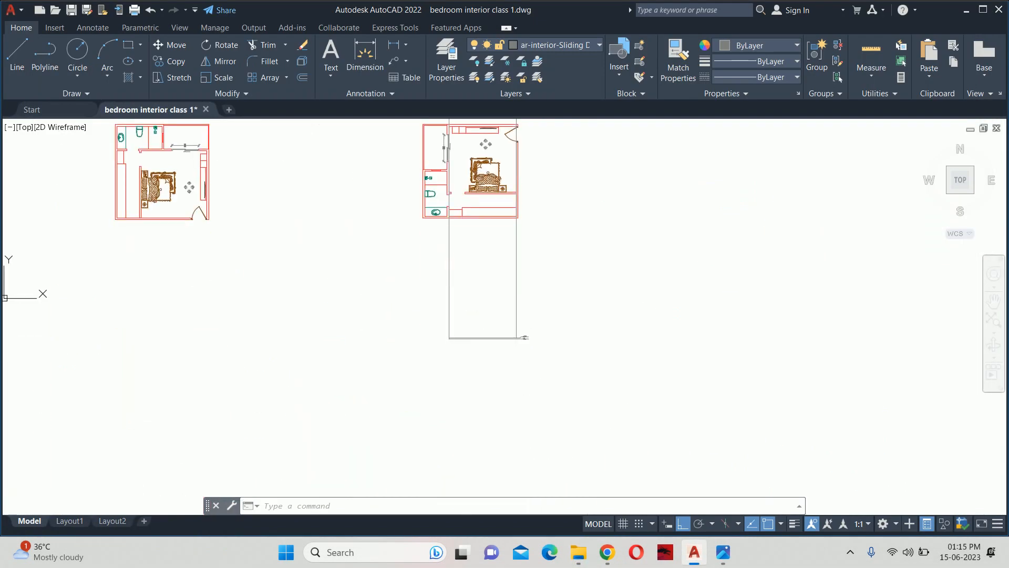
scroll(481, 309, up, 2)
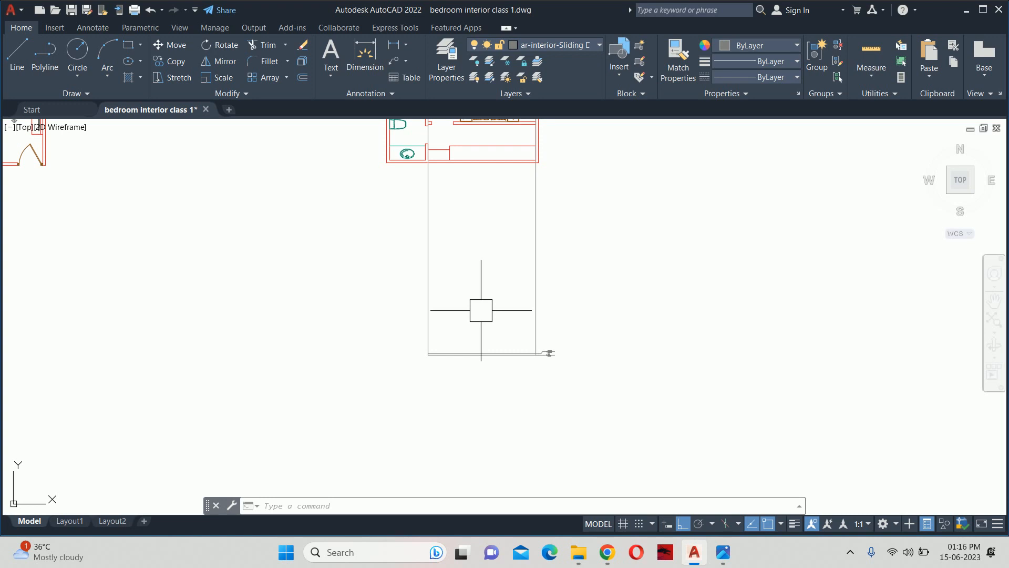
Step: Open tv unit option 3 from the Downloads folder and examine the bed wall and side tables closely
click(578, 552)
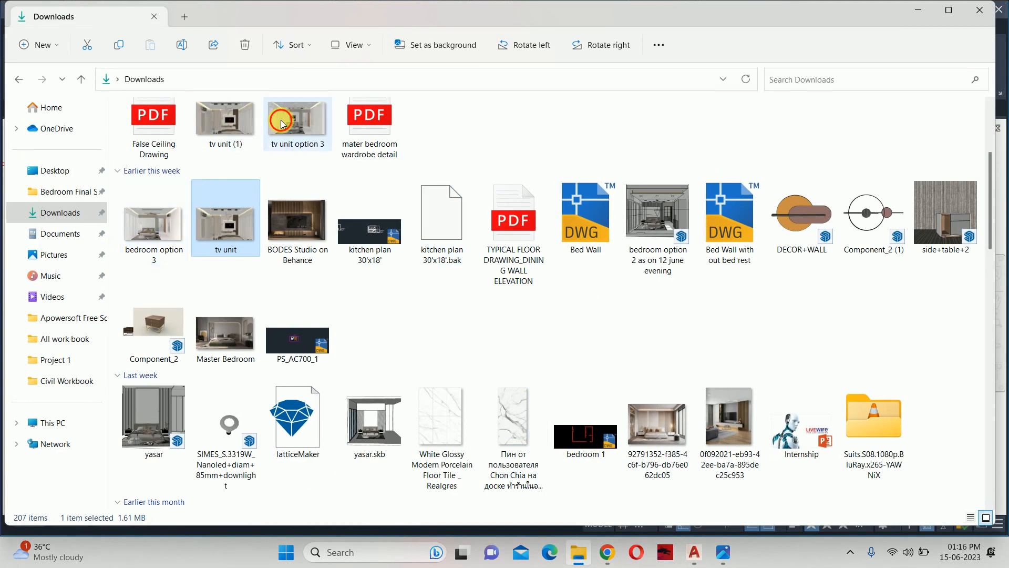
click(286, 135)
double_click(285, 134)
scroll(492, 364, up, 2)
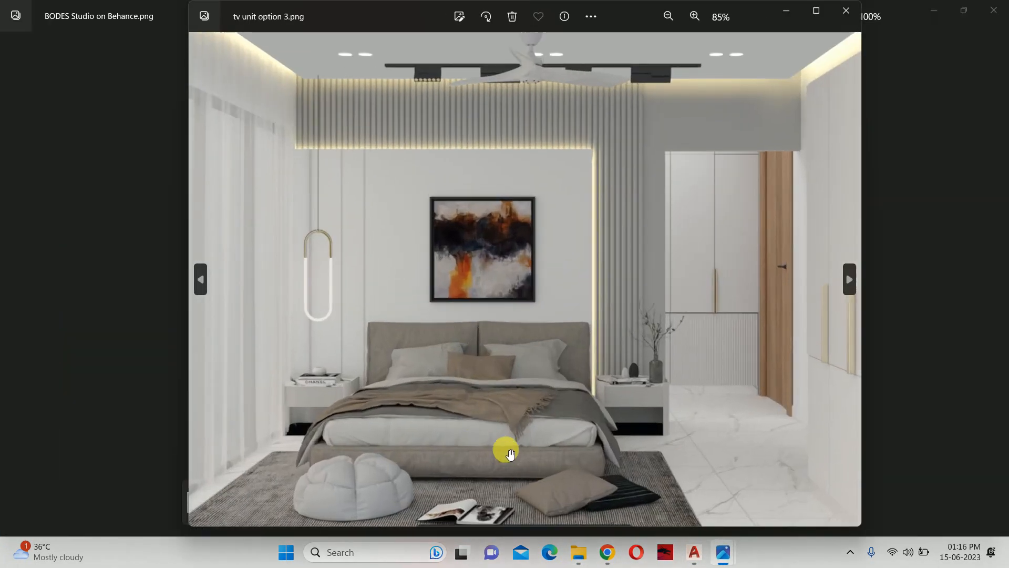
drag(520, 344, 520, 325)
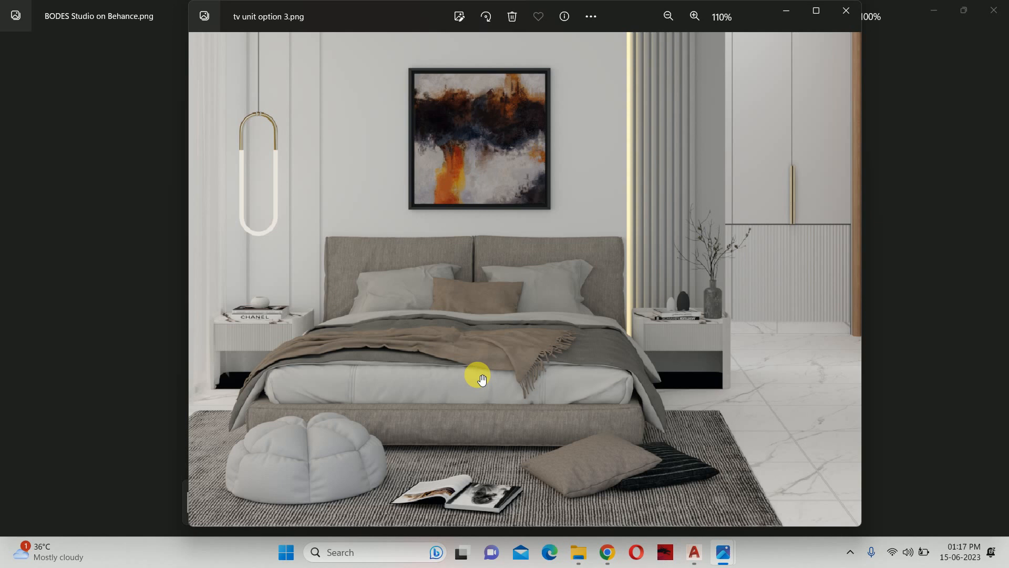
Step: Put away the reference images and the Downloads folder and return to the elevation outline in AutoCAD
click(935, 10)
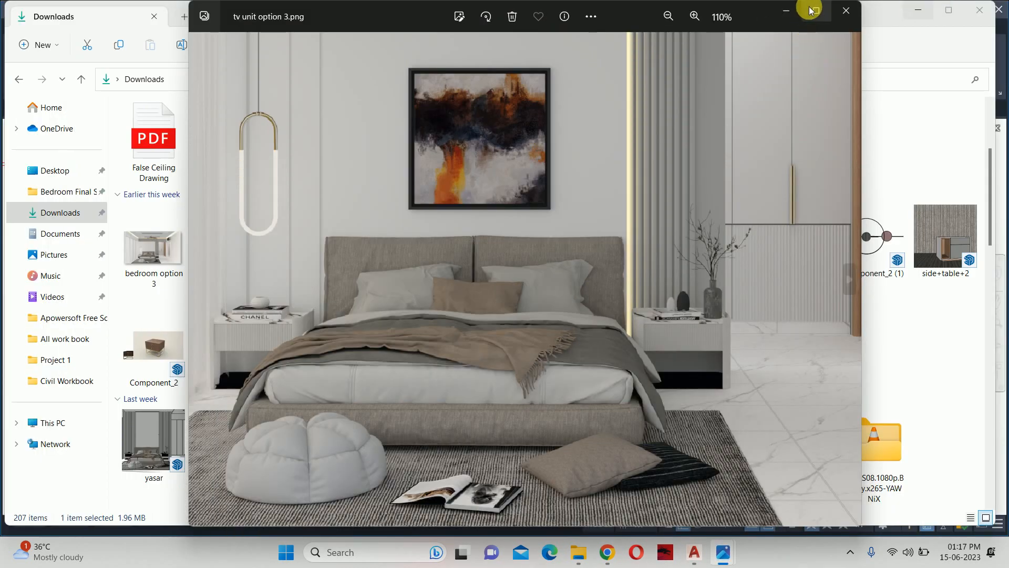
click(841, 10)
click(915, 7)
click(881, 24)
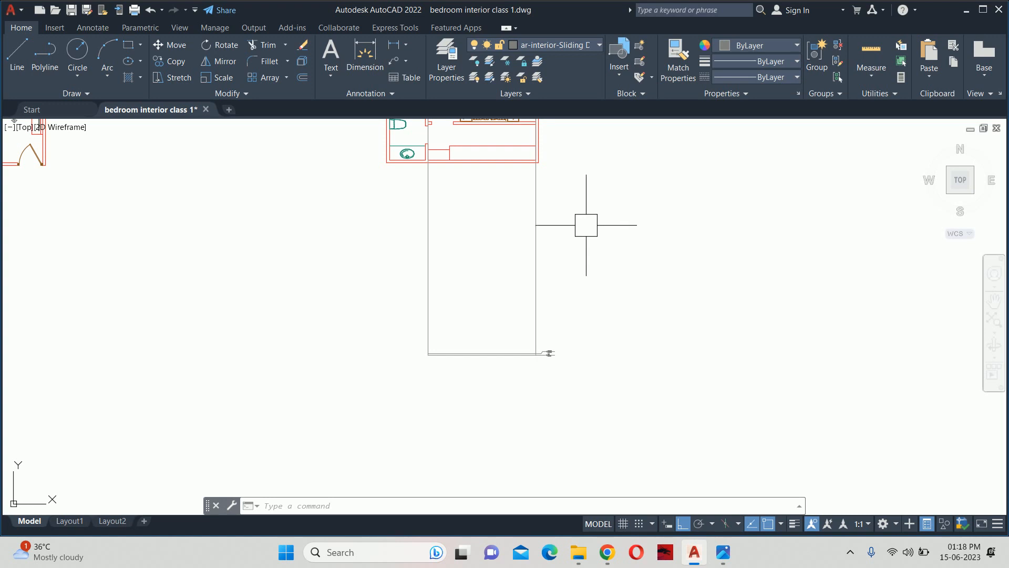
Step: Offset the elevation's floor line (FFL) upward by 3'6"
text(o)
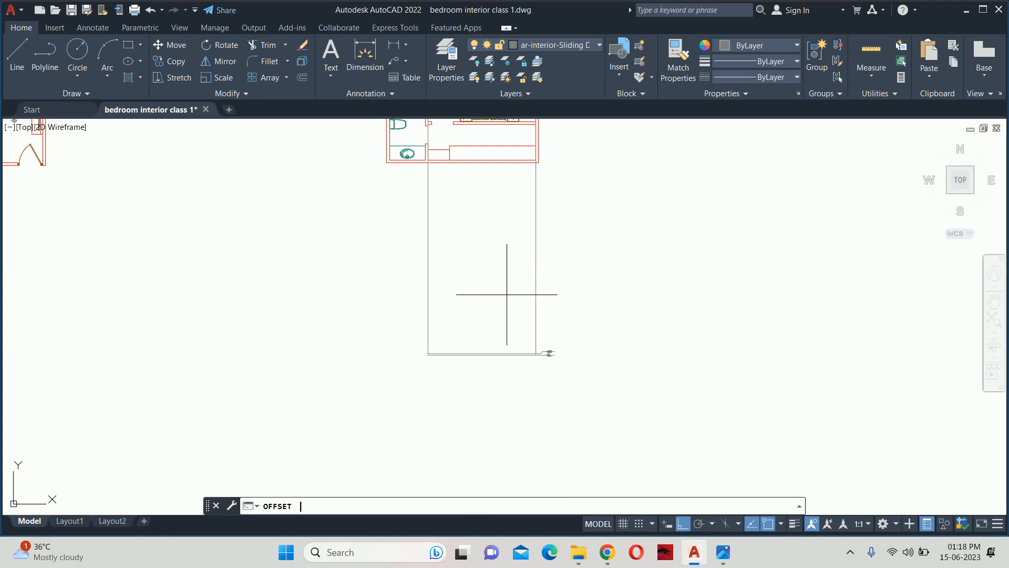
key(Return)
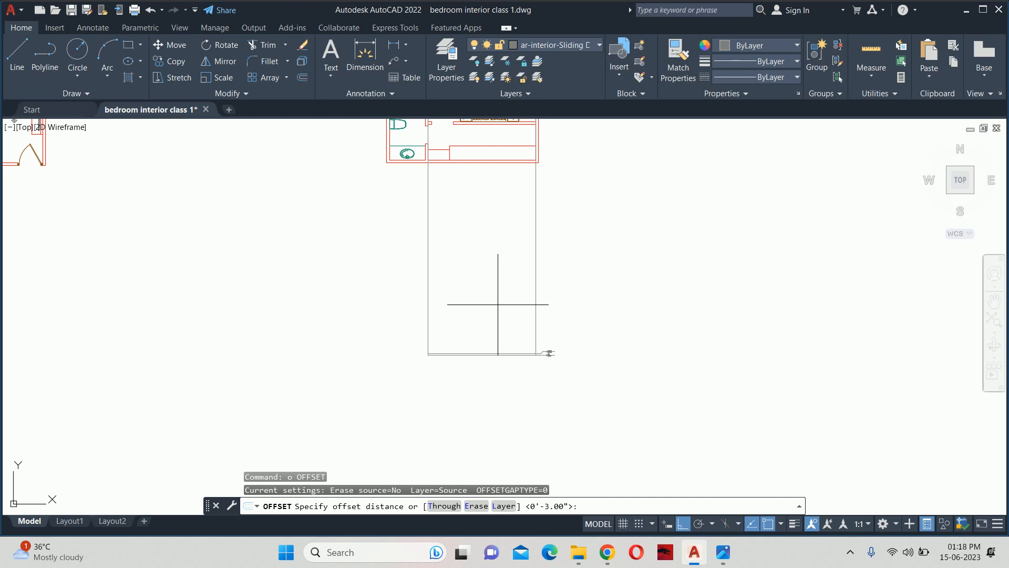
scroll(513, 323, up, 4)
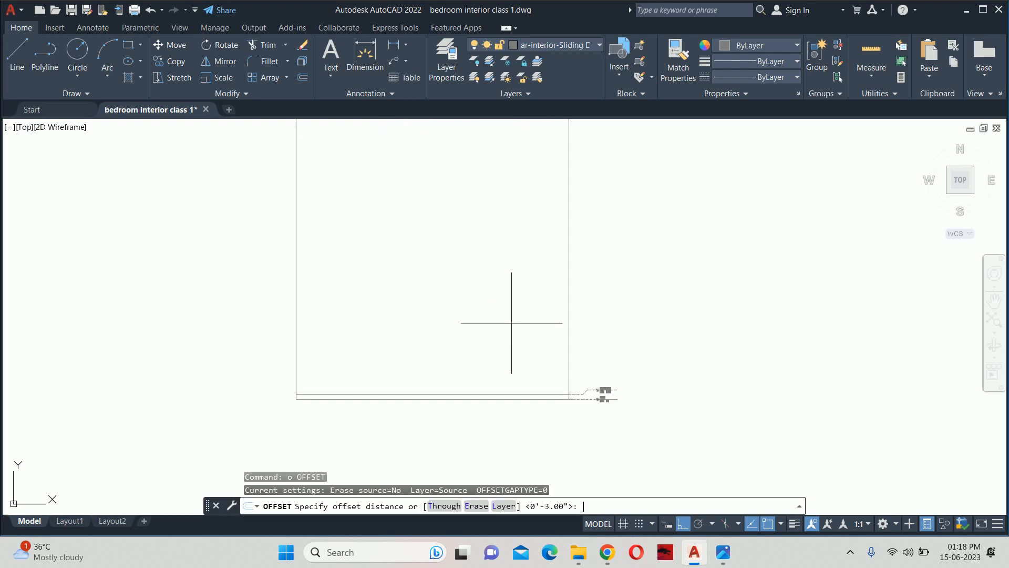
text(3'6)
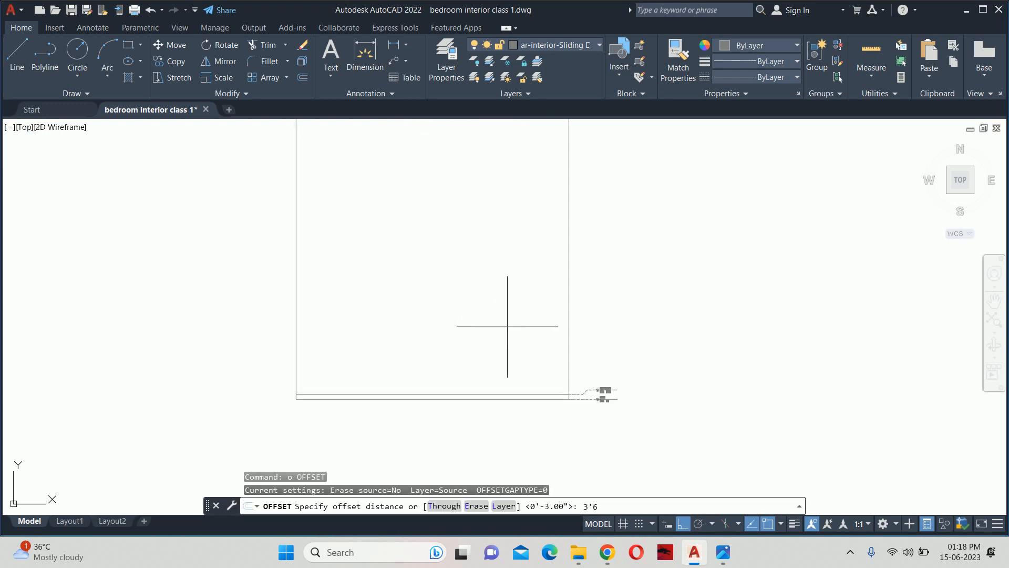
key(Return)
scroll(486, 368, up, 4)
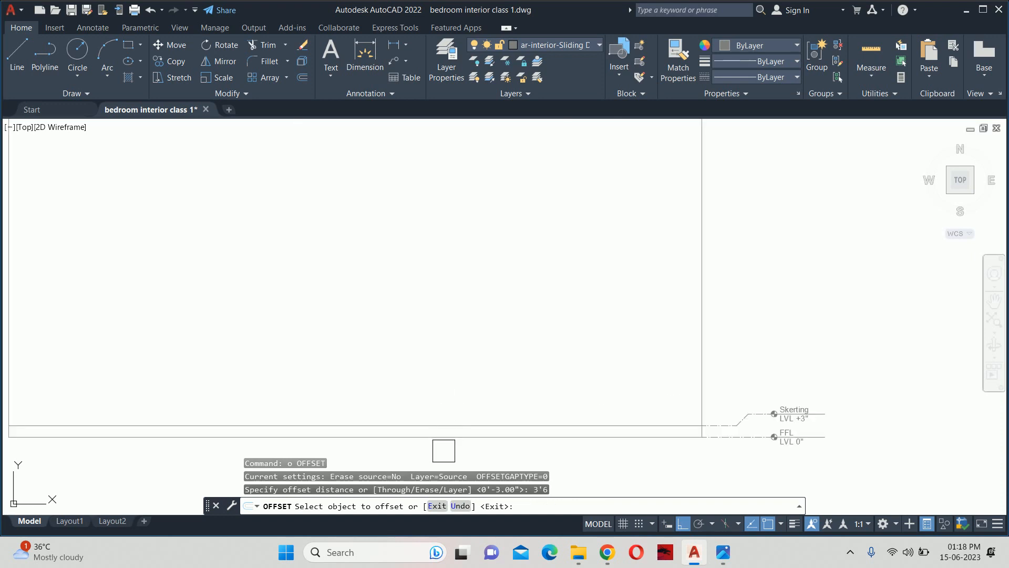
click(444, 436)
click(477, 325)
key(Escape)
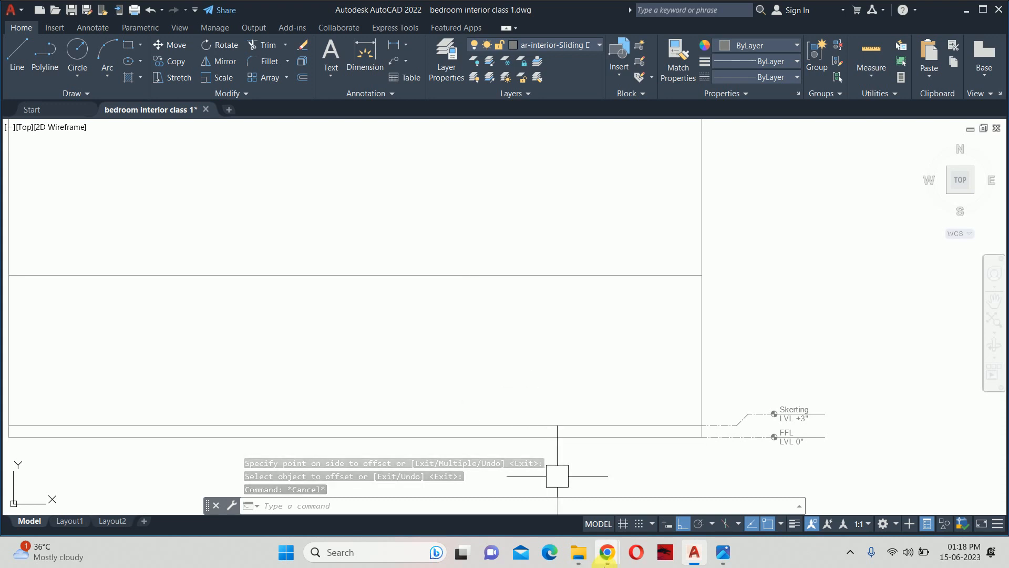
Step: Open tv unit option 3 from the Downloads folder and switch to tv unit (1).png to examine the TV unit wall
click(579, 553)
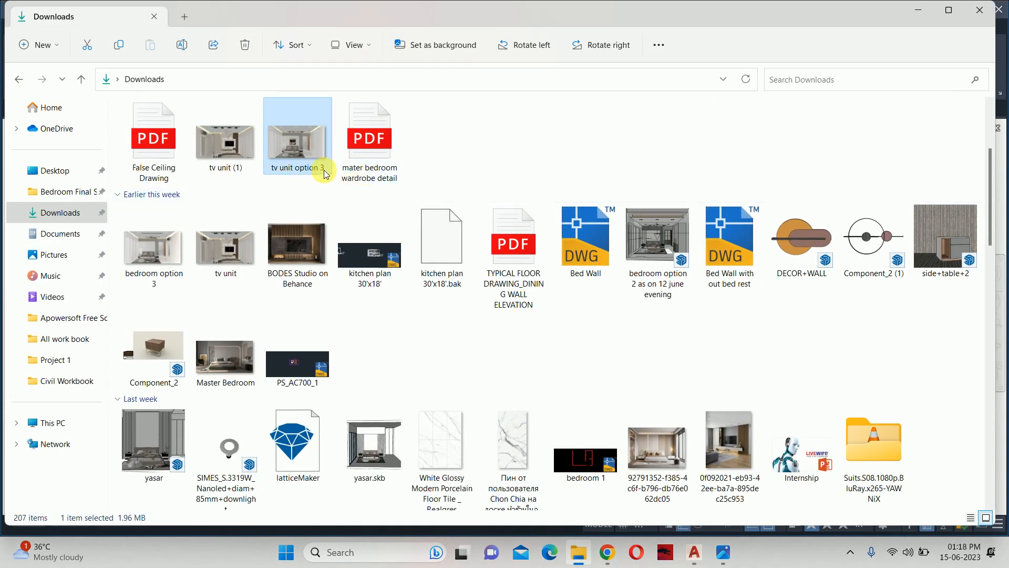
click(311, 157)
double_click(311, 158)
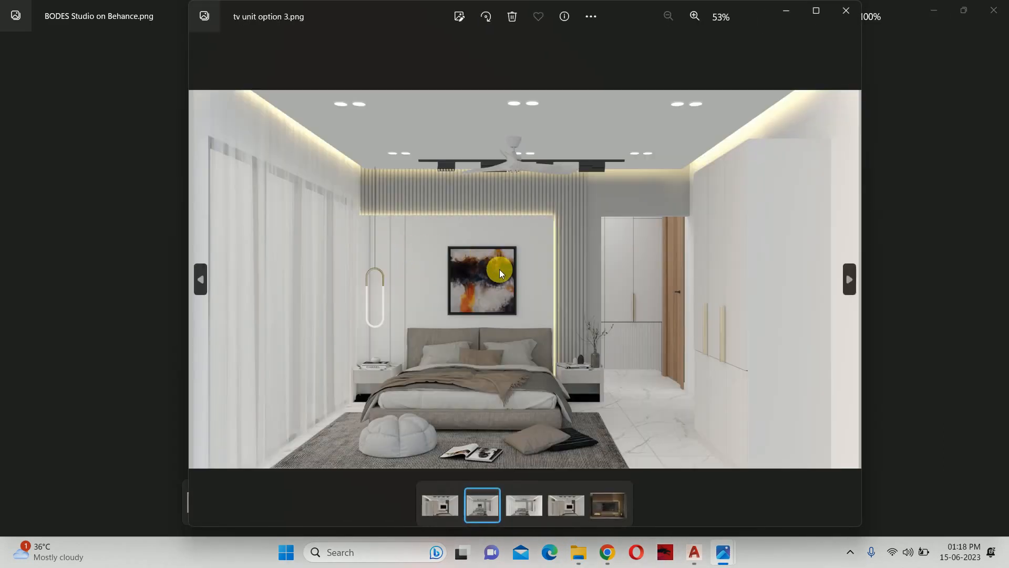
key(Left)
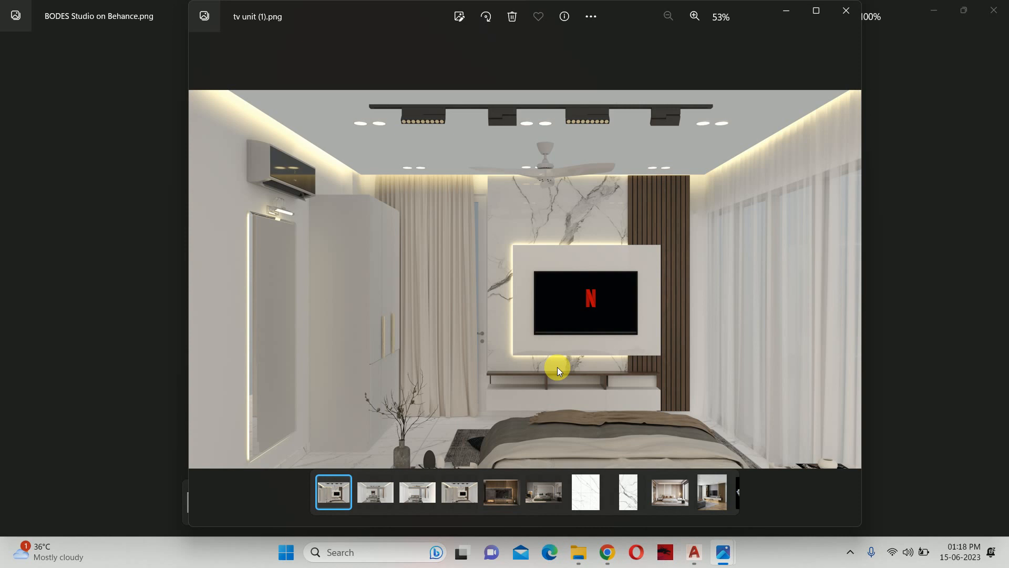
Step: Examine the TV panel and low ledge in BODES Studio on Behance.png closely, and return to AutoCAD
key(alt+Tab)
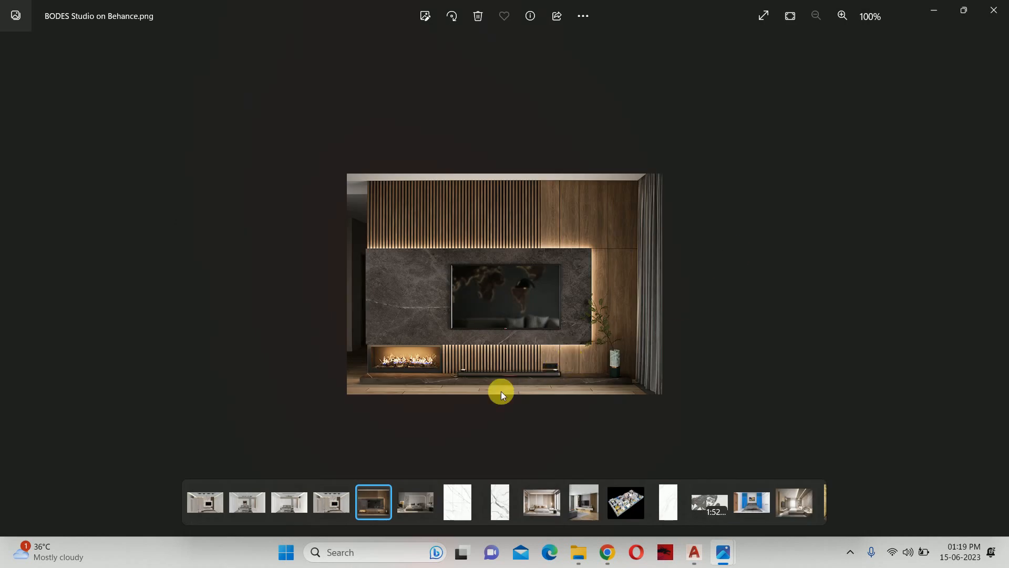
scroll(493, 377, up, 5)
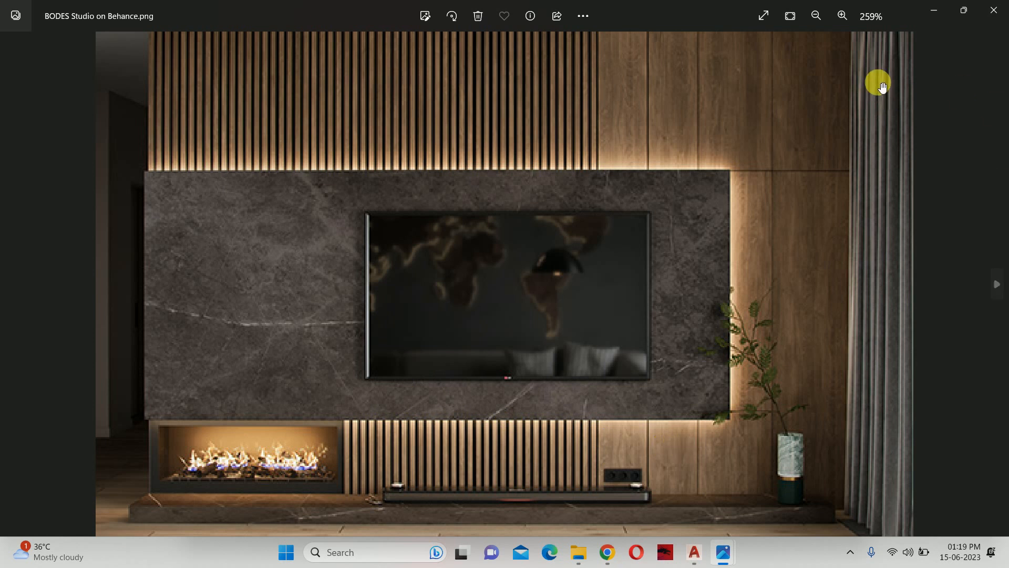
scroll(541, 305, down, 5)
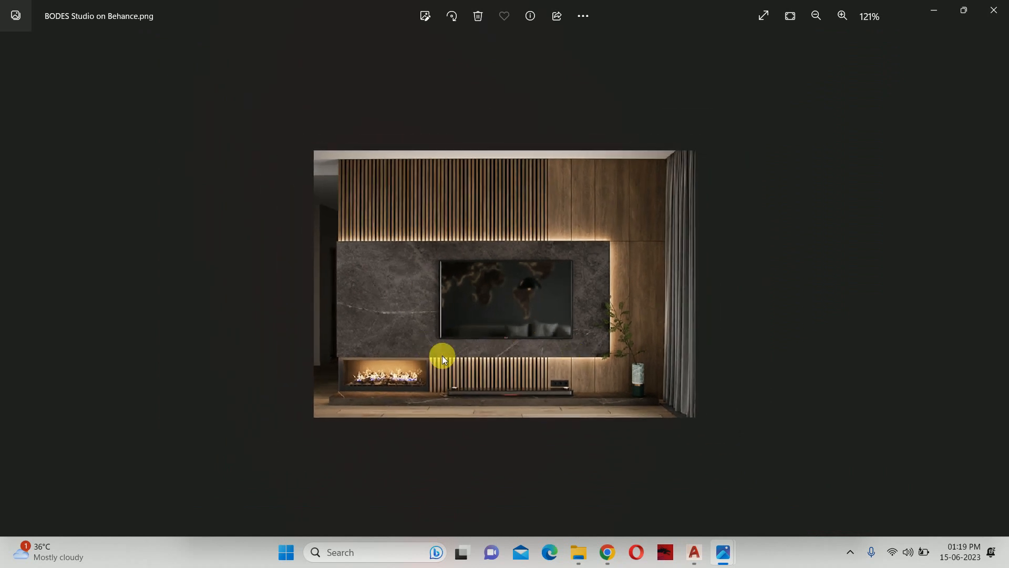
scroll(442, 355, up, 5)
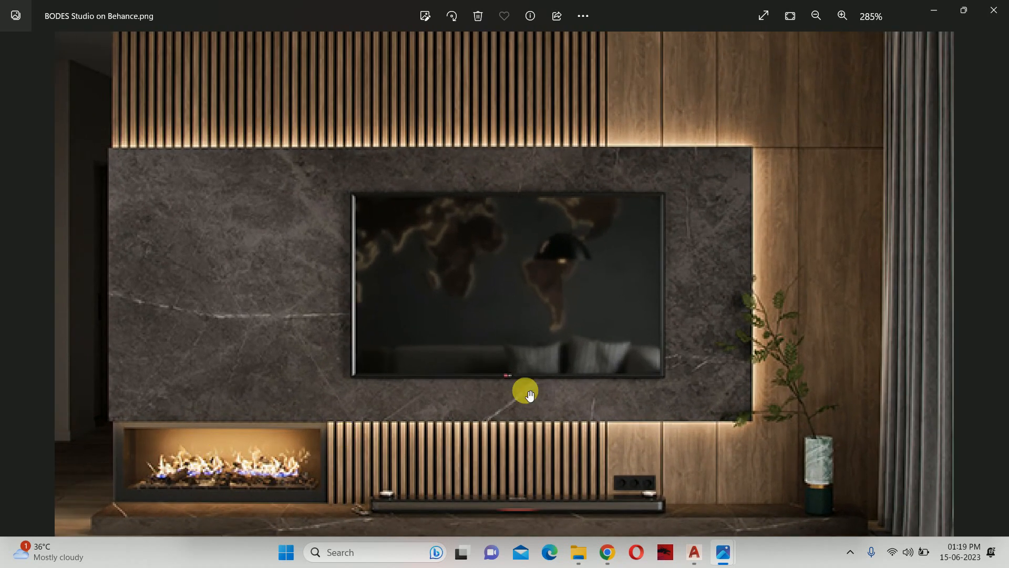
scroll(557, 442, down, 2)
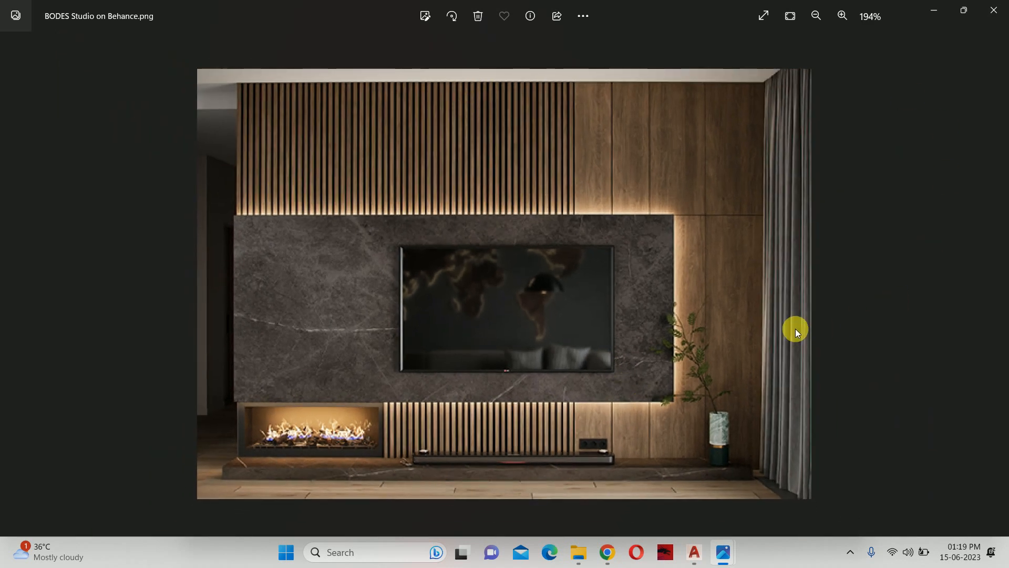
key(alt+Tab)
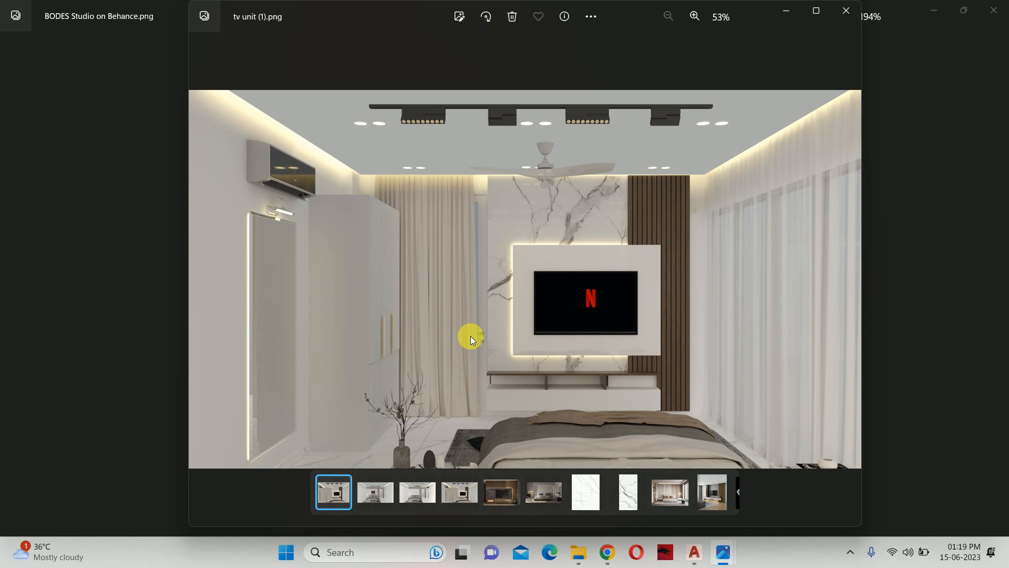
key(alt+Tab)
key(alt+Tab)
key(alt+Tab)
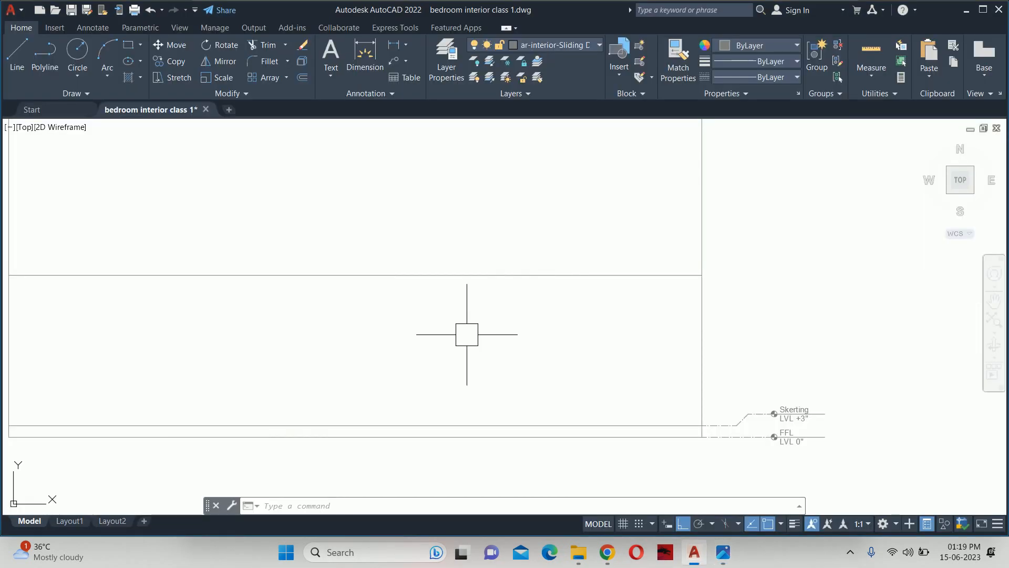
Step: Offset the horizontal line 3'6" above the floor downward by 9"
scroll(466, 334, down, 2)
middle_drag(450, 309, 655, 276)
text(o)
key(Return)
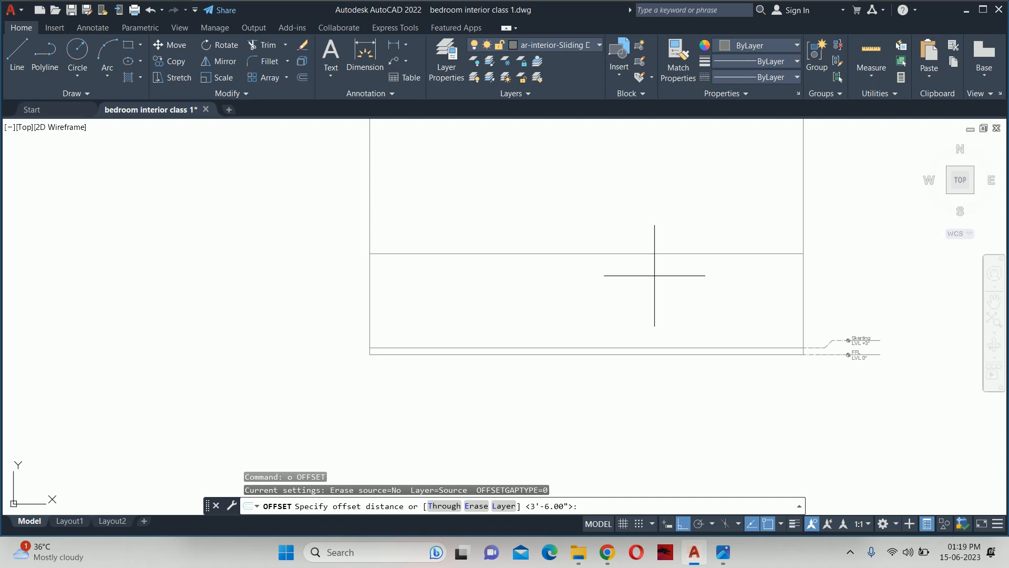
text(9)
key(Return)
click(655, 254)
click(647, 307)
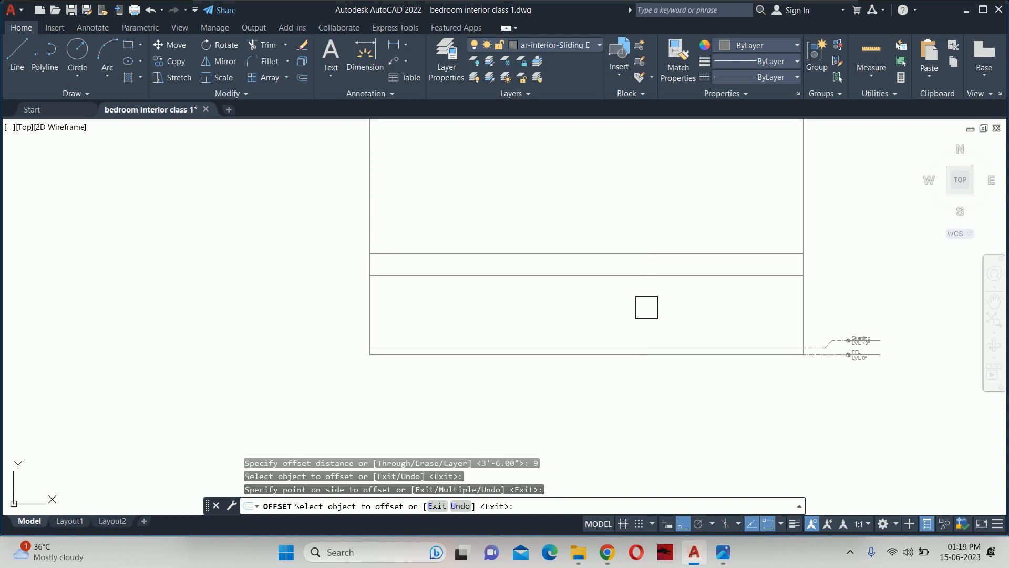
key(Escape)
key(Escape)
key(Escape)
key(Escape)
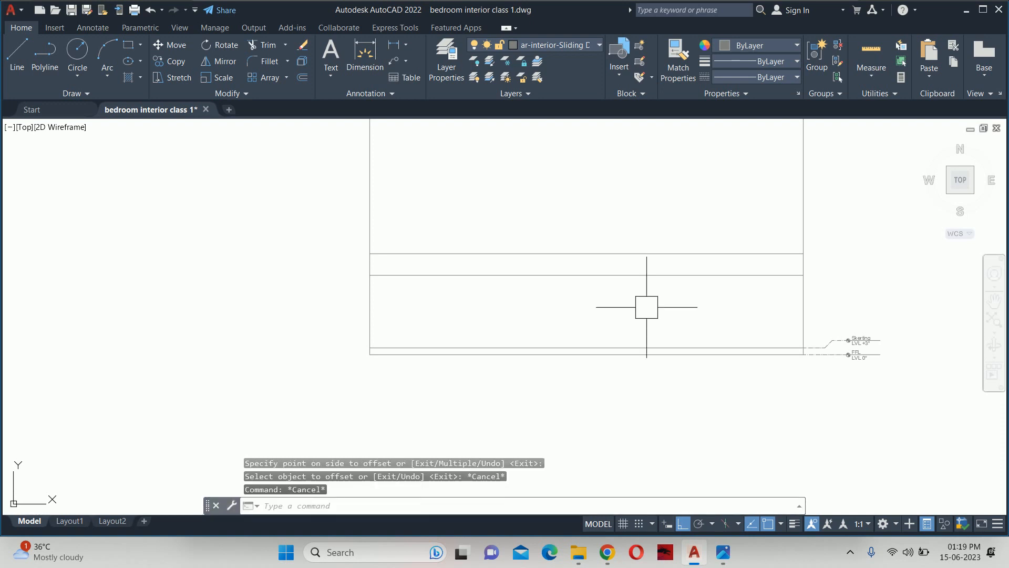
Step: Measure the height from the floor line to the new line 9" below the 3'6" line, without placing a dimension
text(dli)
key(Return)
click(634, 275)
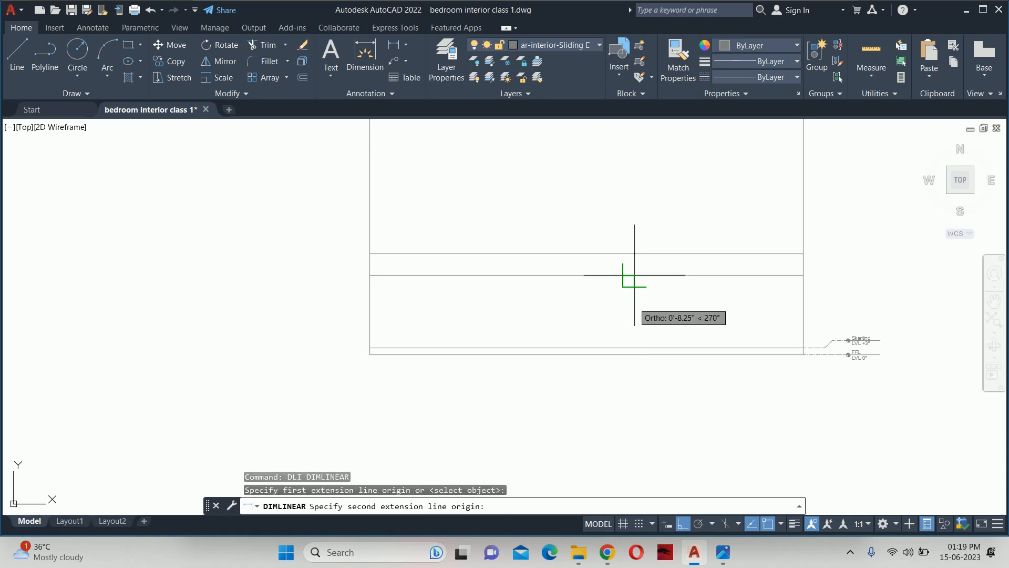
click(634, 354)
scroll(628, 324, up, 4)
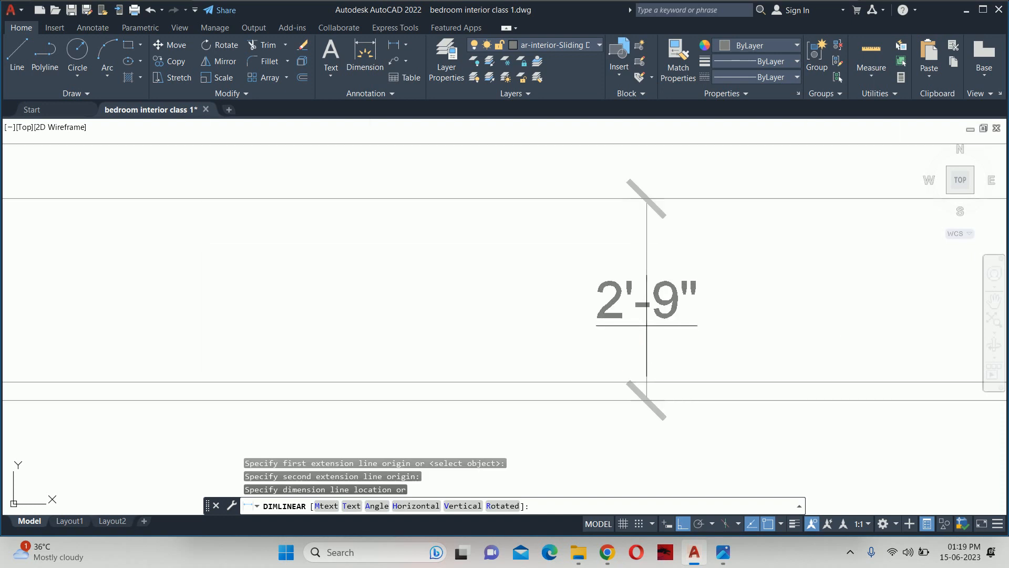
key(Escape)
scroll(646, 329, down, 5)
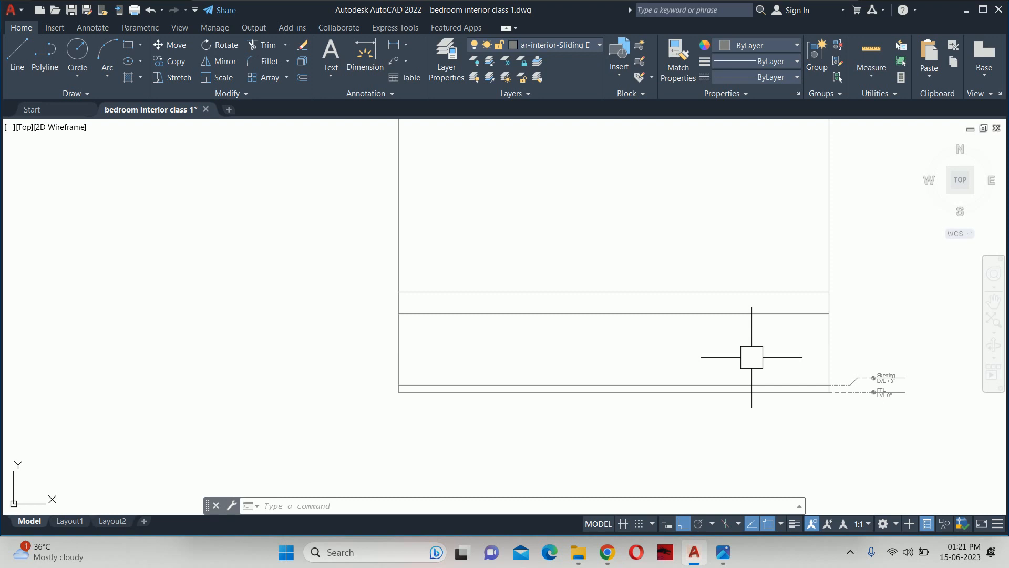
Step: Offset the lower of the two new horizontal lines downward by 1.5"
text(o)
key(Return)
text(1)
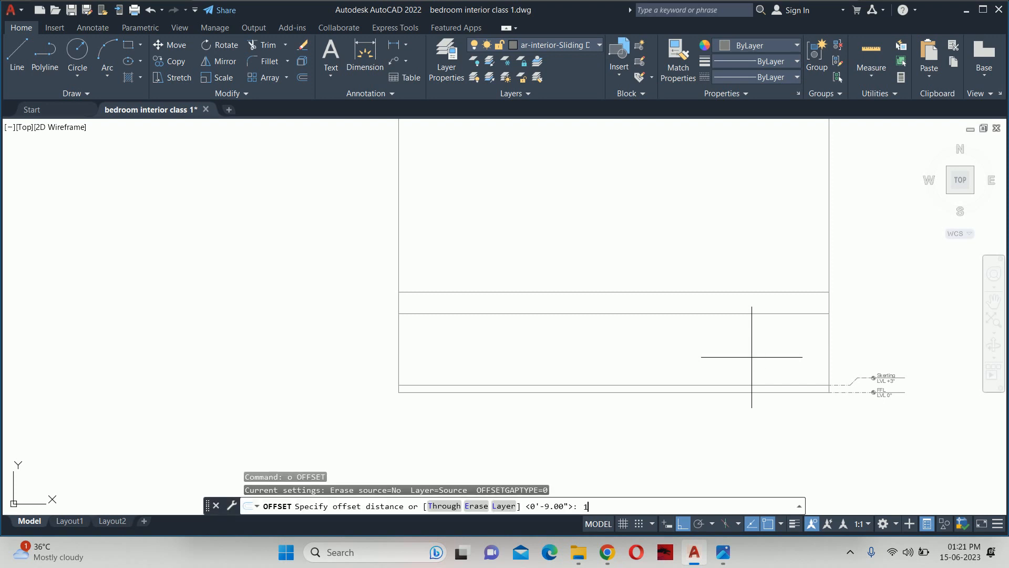
text(.5)
key(Return)
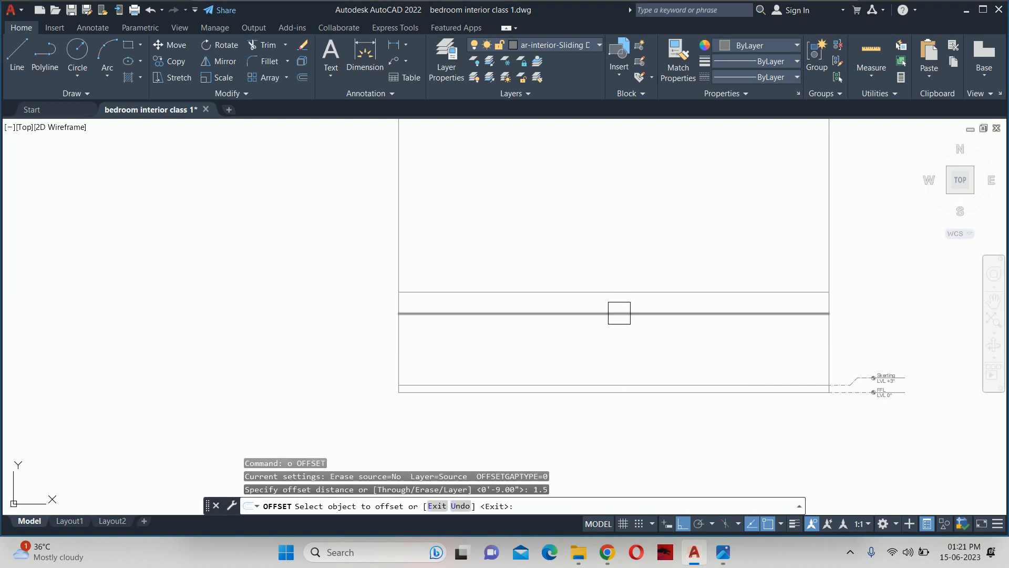
click(618, 314)
click(620, 353)
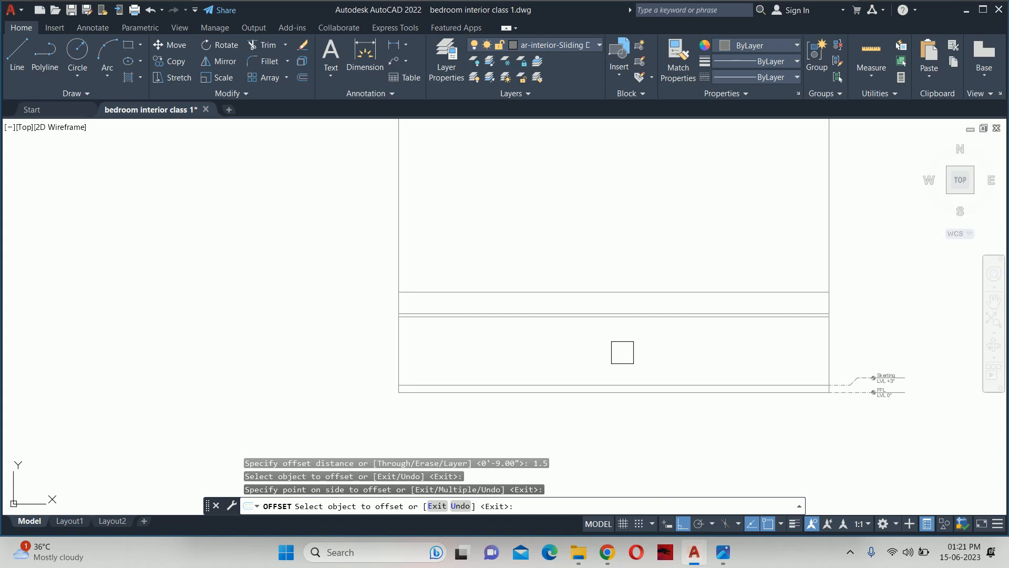
scroll(624, 360, up, 4)
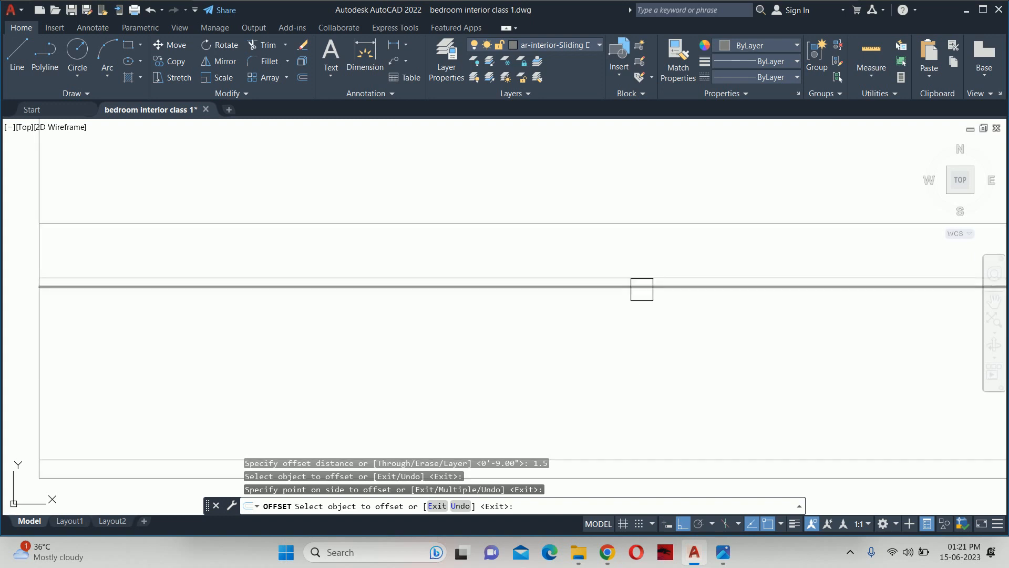
scroll(640, 298, down, 4)
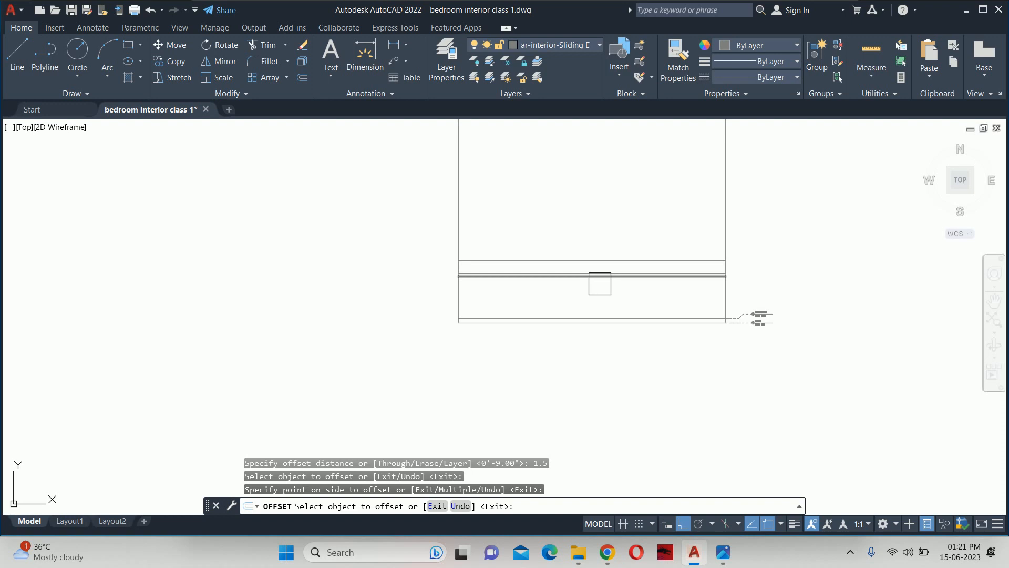
scroll(600, 283, up, 4)
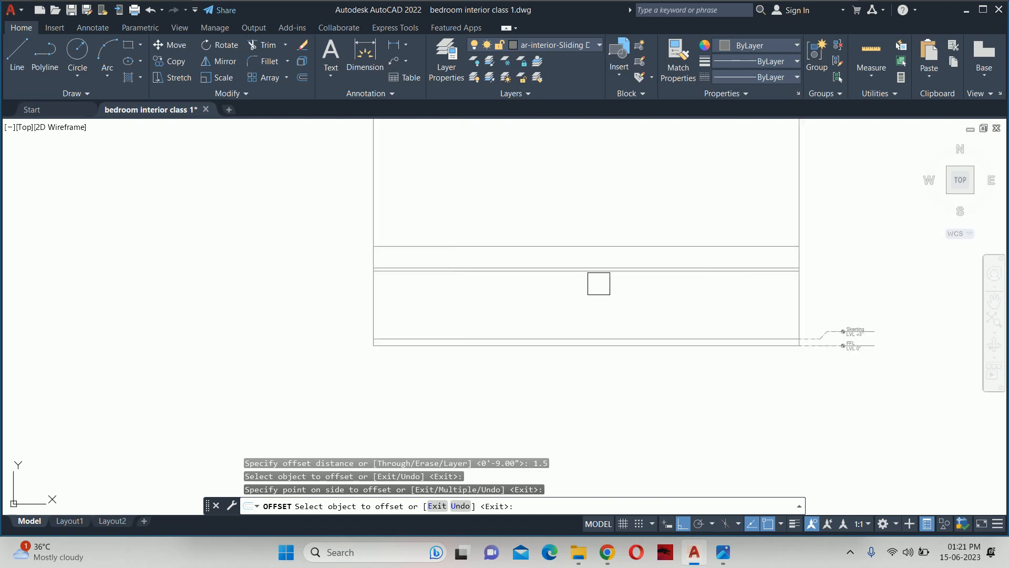
key(Escape)
Step: Offset the lower line of the 1.5" band downward by 4"
text(o)
key(Return)
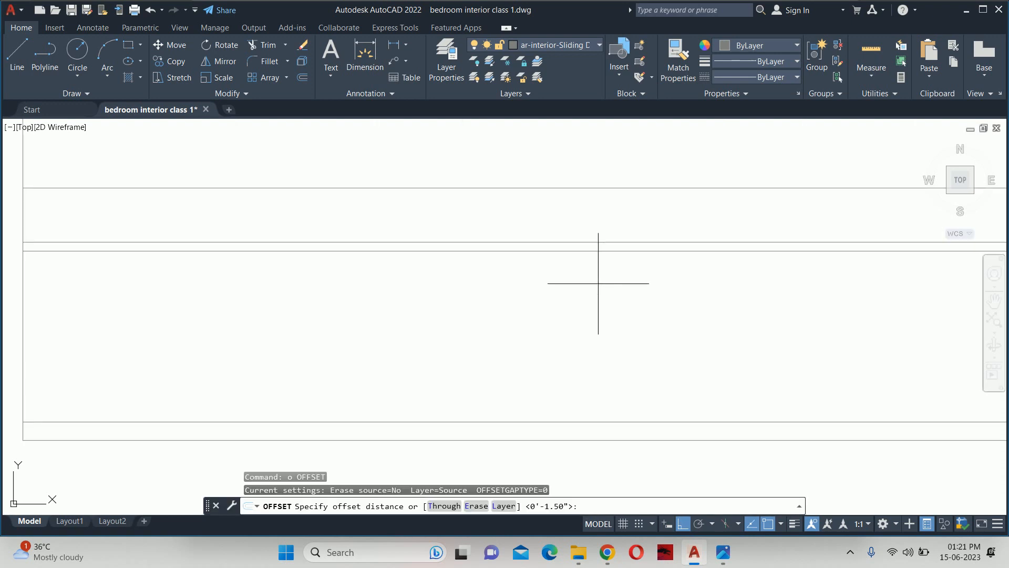
text(4)
key(Return)
click(579, 251)
click(579, 285)
key(Escape)
key(Escape)
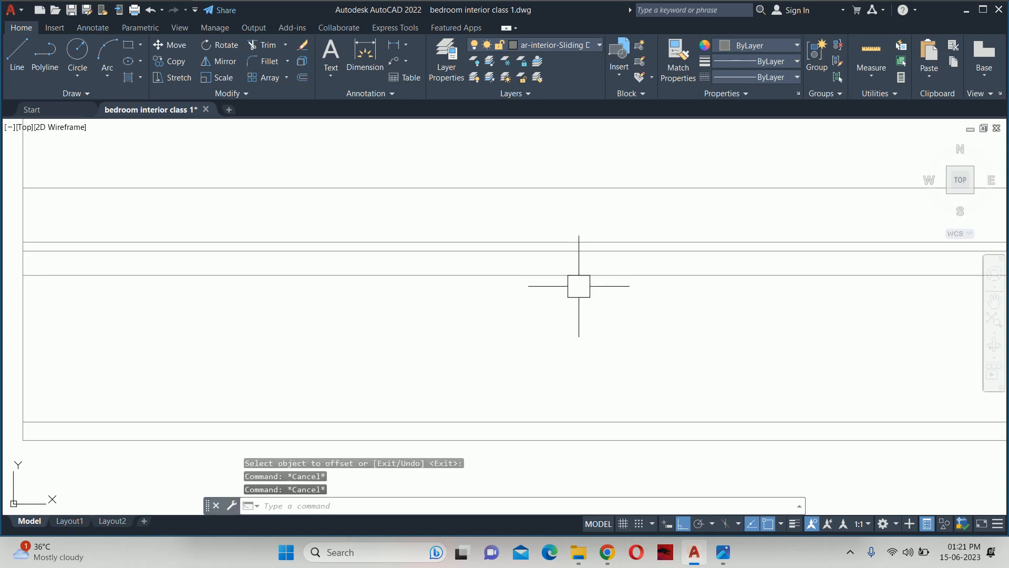
Step: Offset the line 4" below the 1.5" band downward by 0.75"
scroll(578, 286, down, 2)
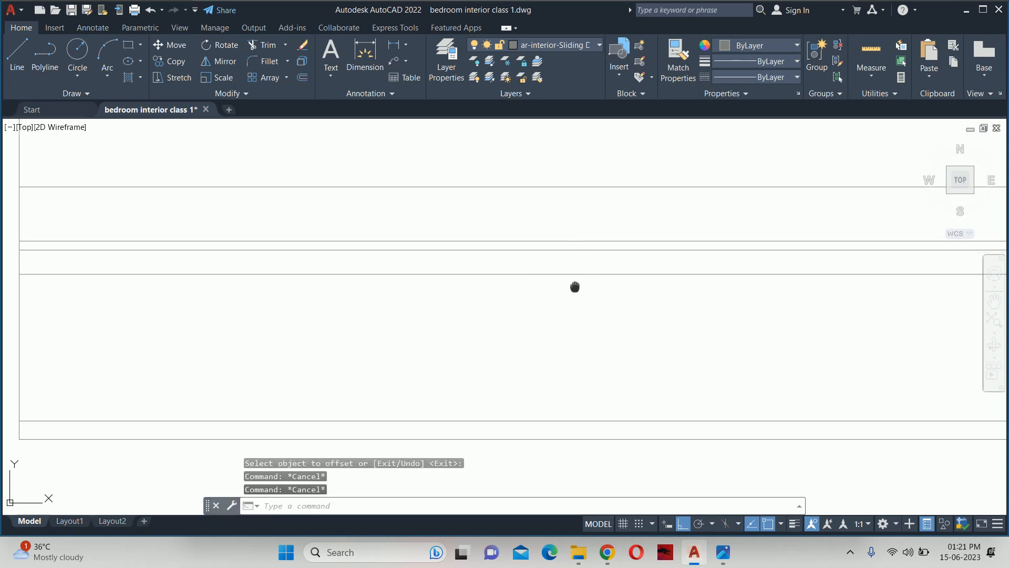
key(Return)
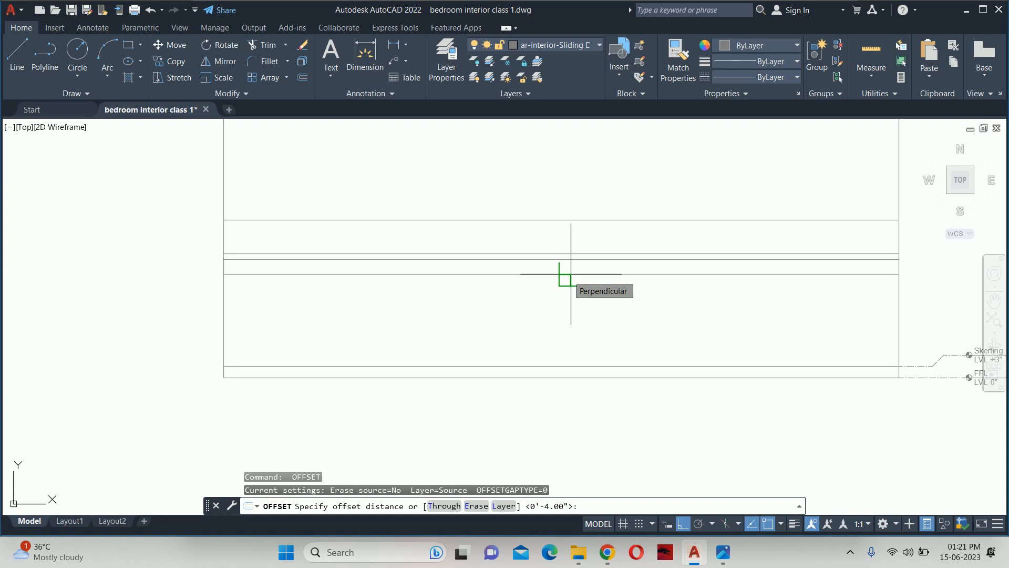
key(Return)
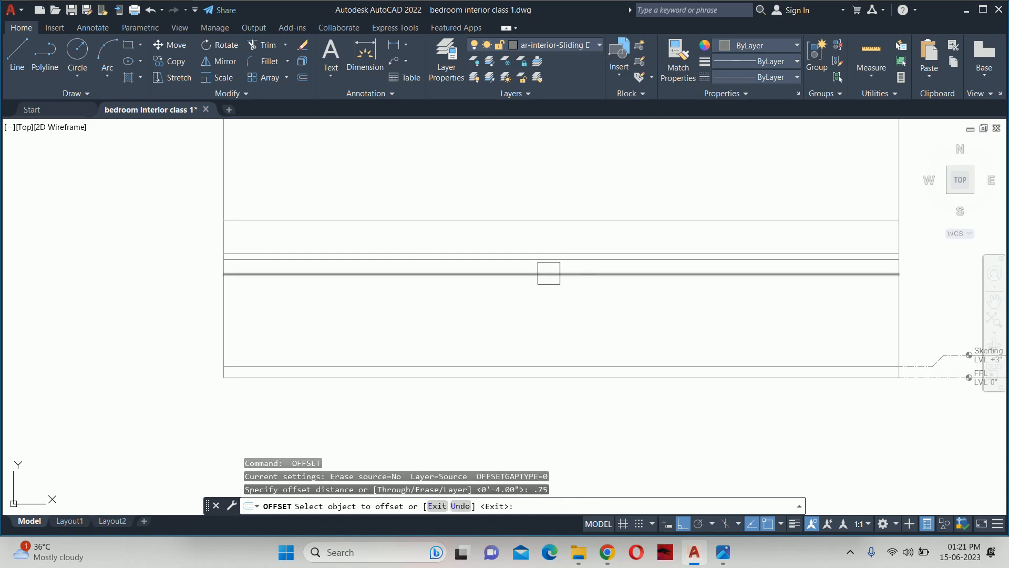
click(547, 274)
click(548, 325)
key(Return)
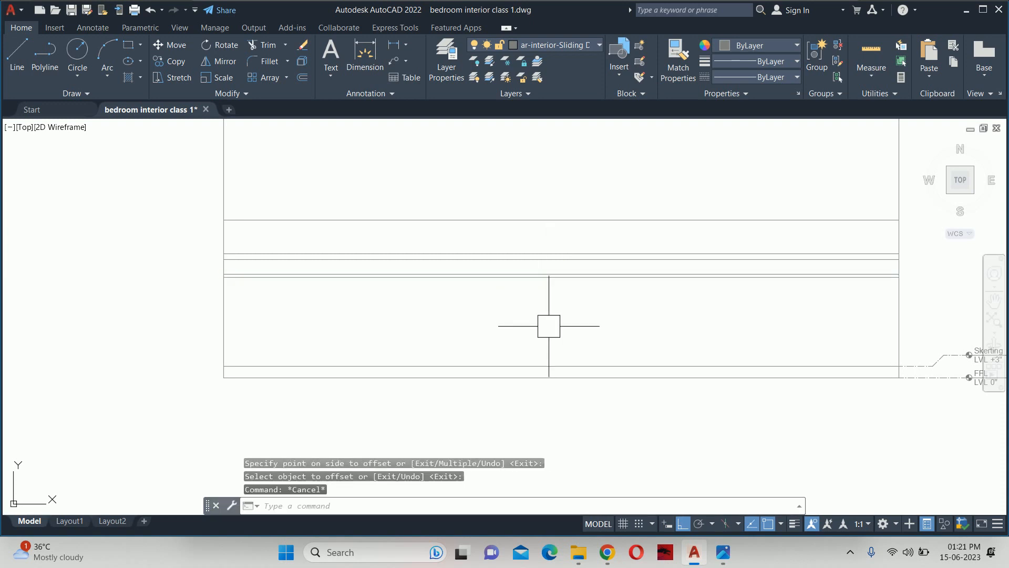
Step: Offset the lower line of the 0.75" band downward by 8"
key(Return)
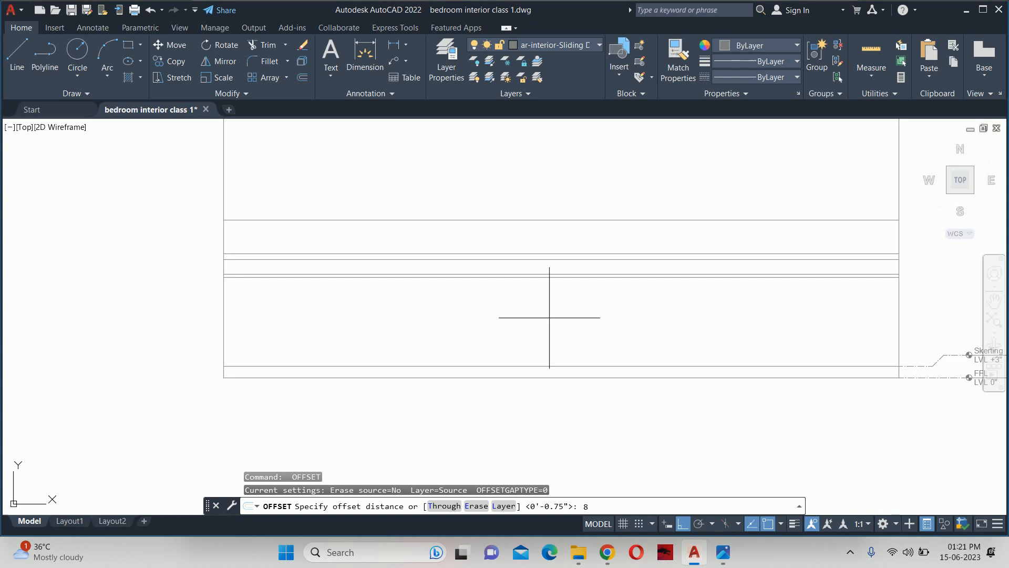
text(8)
key(Return)
scroll(574, 283, up, 3)
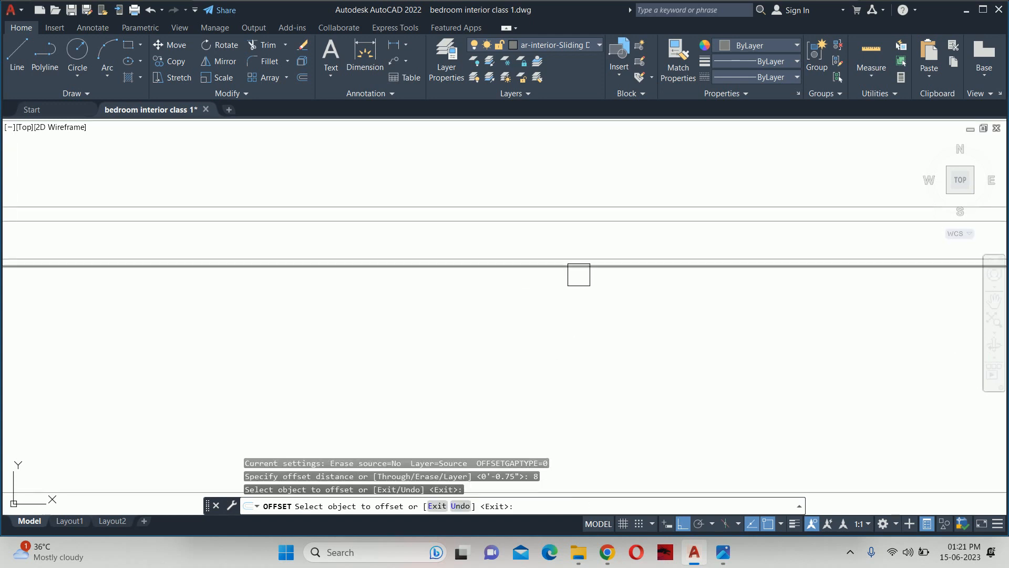
click(578, 269)
click(576, 316)
key(Escape)
Step: Offset the line 8" below the 0.75" band downward by 0.75" to form a second thin band
middle_drag(573, 338, 559, 291)
key(Return)
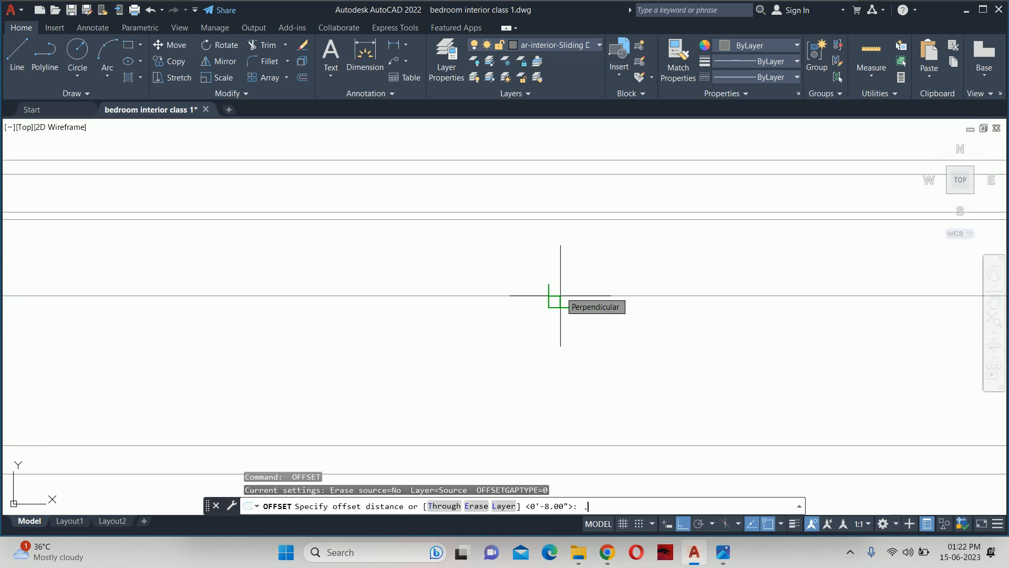
text(.75)
key(Return)
click(547, 296)
click(544, 358)
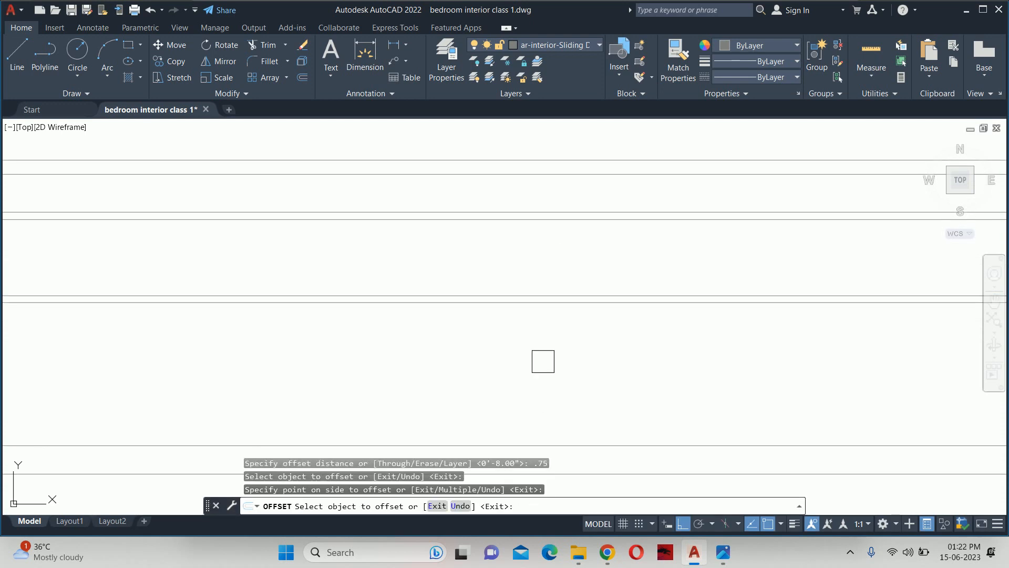
scroll(543, 361, down, 5)
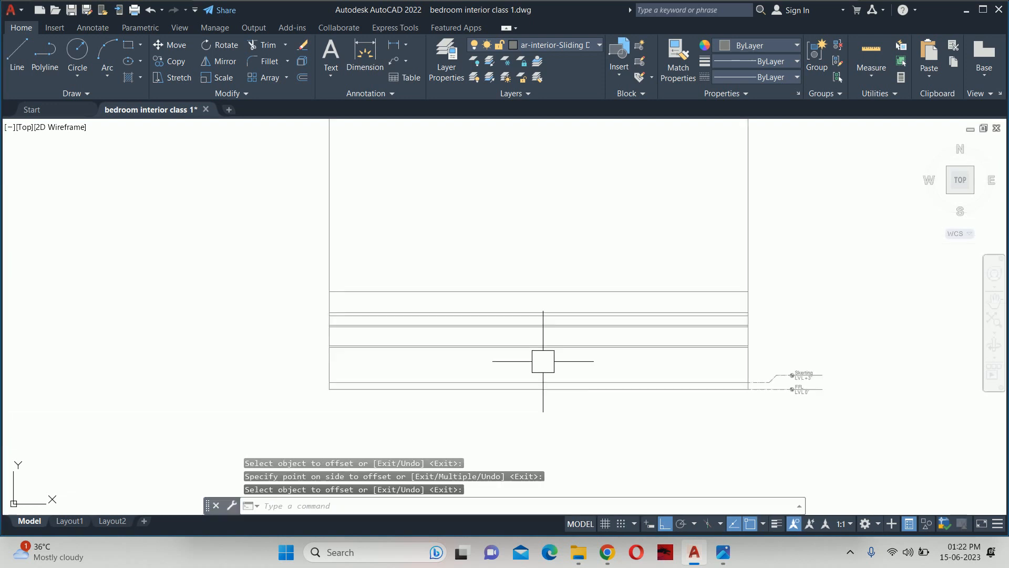
key(Escape)
key(Escape)
key(Escape)
key(Escape)
Step: Measure the gap from the lowest band to the skirting line, without placing a dimension
text(dli)
key(Return)
scroll(552, 347, up, 5)
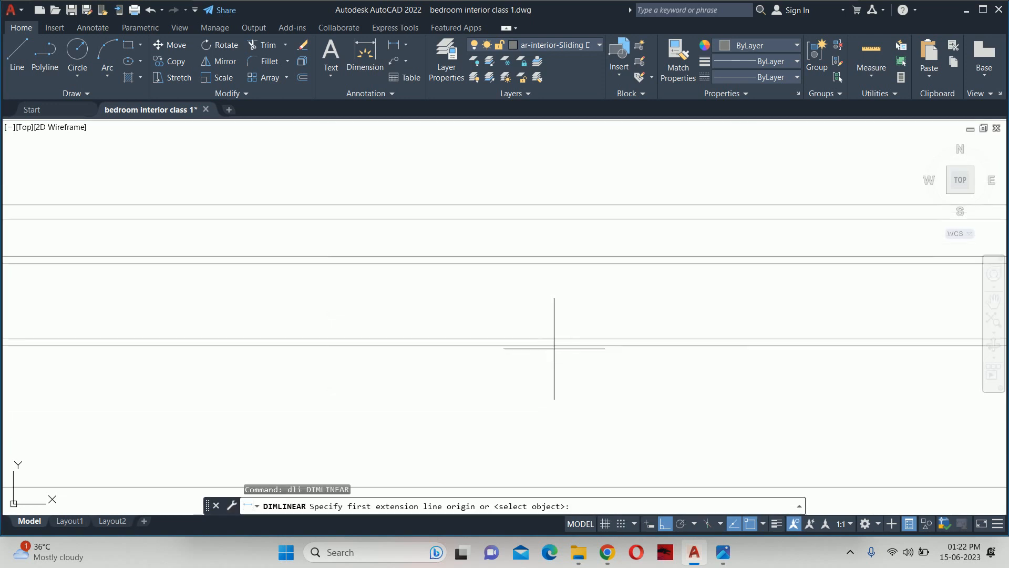
click(554, 347)
middle_drag(562, 387, 568, 269)
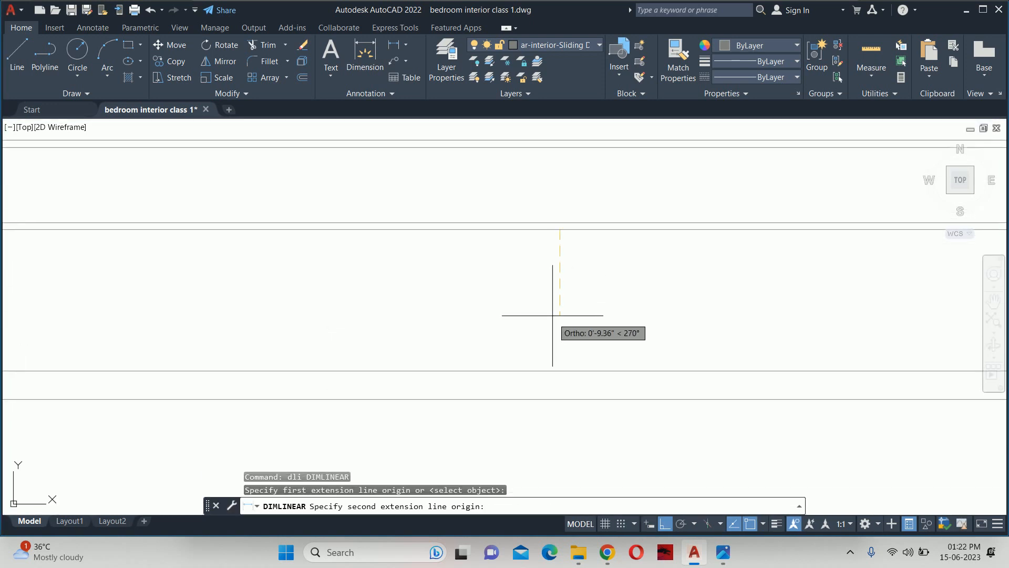
click(554, 371)
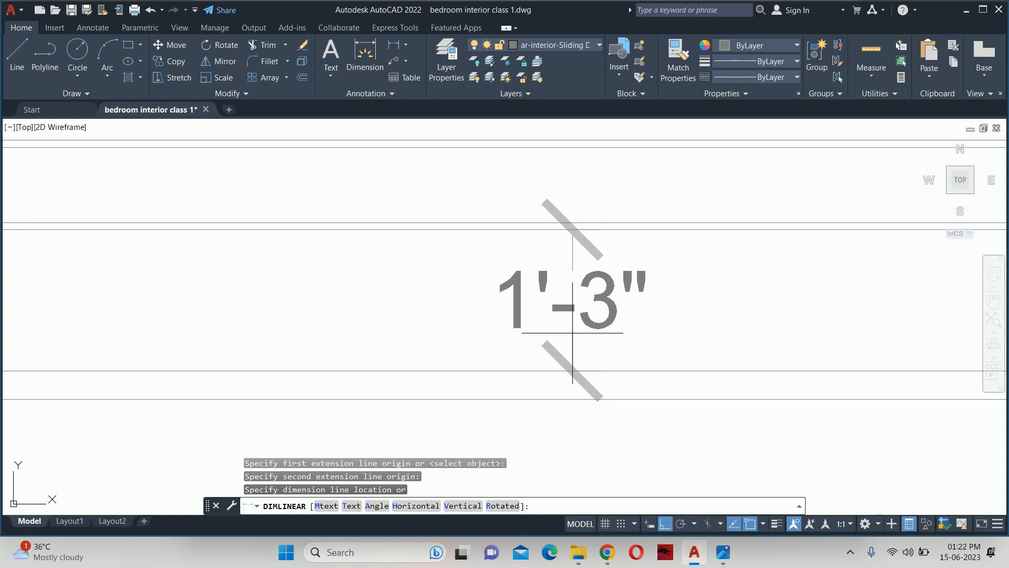
key(Escape)
Step: Move the two lines of the lowest 0.75" band straight down by about 2"
scroll(562, 304, down, 2)
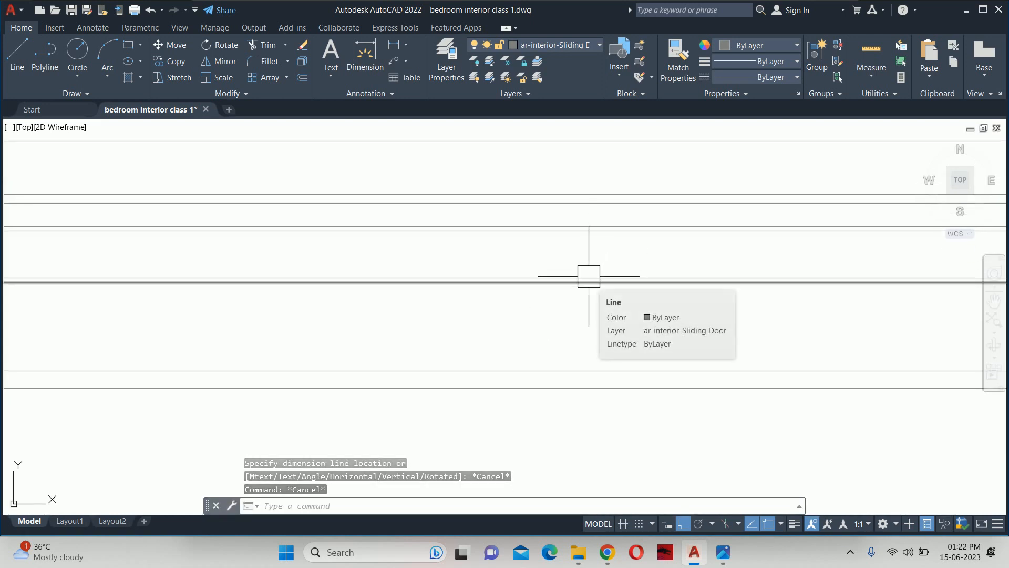
text(m)
key(Return)
click(612, 280)
click(597, 296)
key(Return)
click(553, 247)
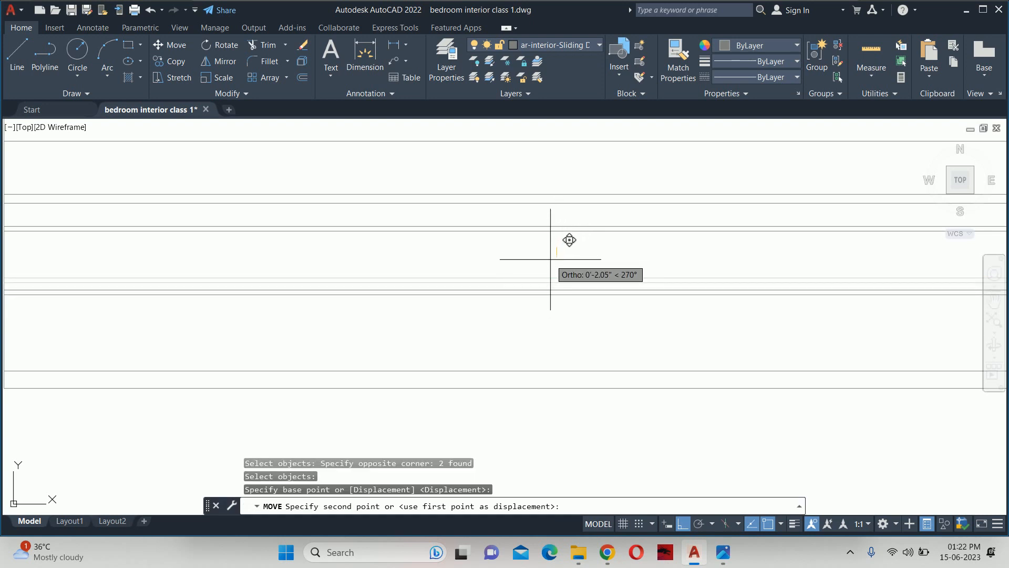
key(Escape)
key(Escape)
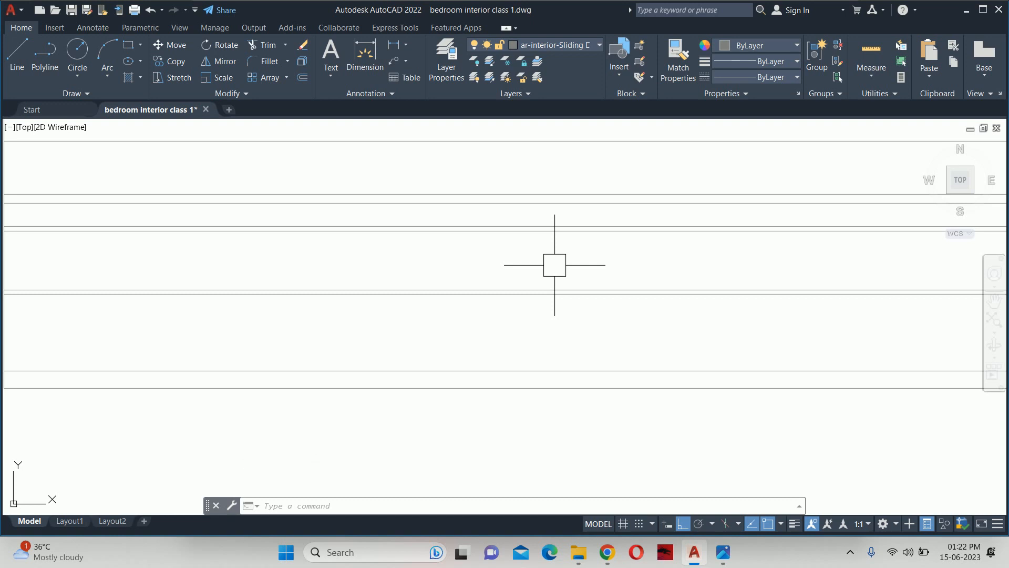
Step: Draw vertical construction lines through the outer left and right ends of the TV unit in the floor plan, extending across the elevation
scroll(555, 264, down, 2)
scroll(559, 252, up, 2)
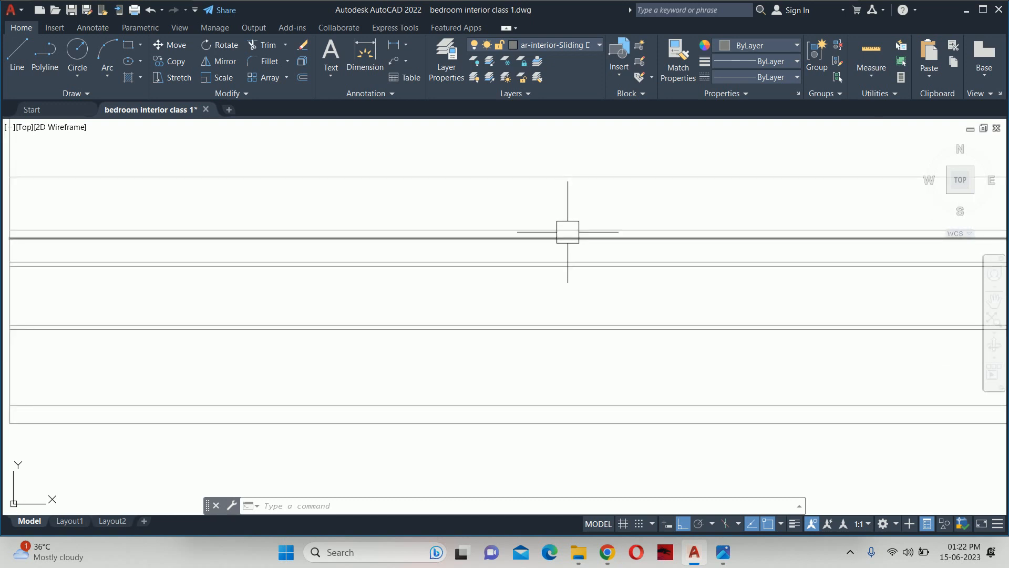
scroll(552, 236, down, 2)
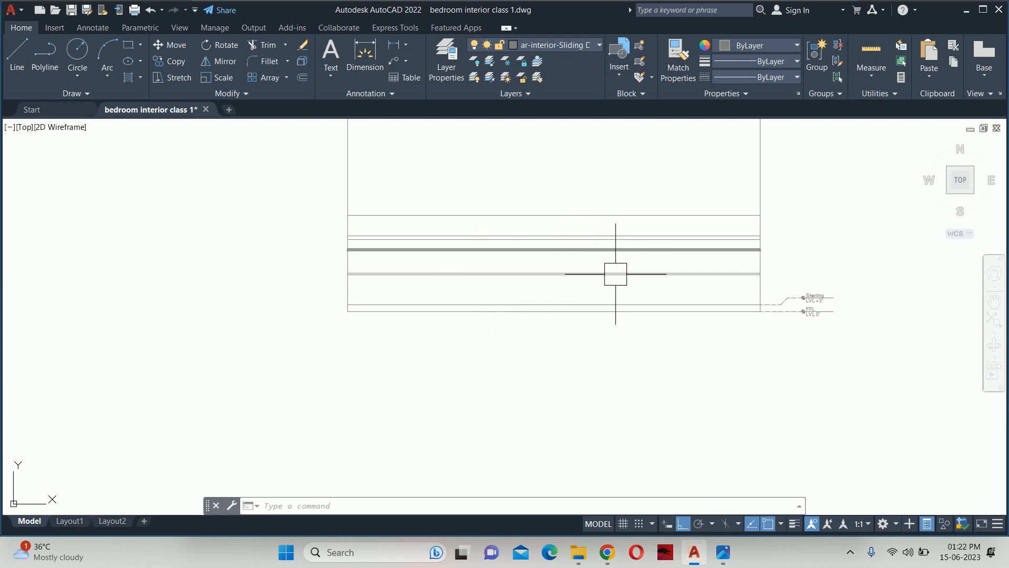
scroll(499, 260, down, 4)
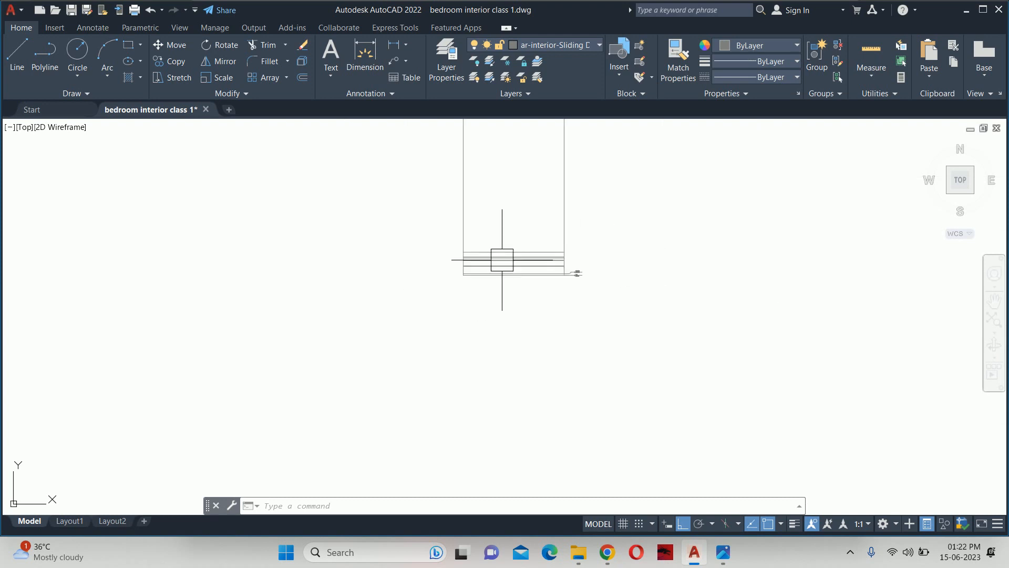
text(xl)
key(Return)
text(v)
key(Return)
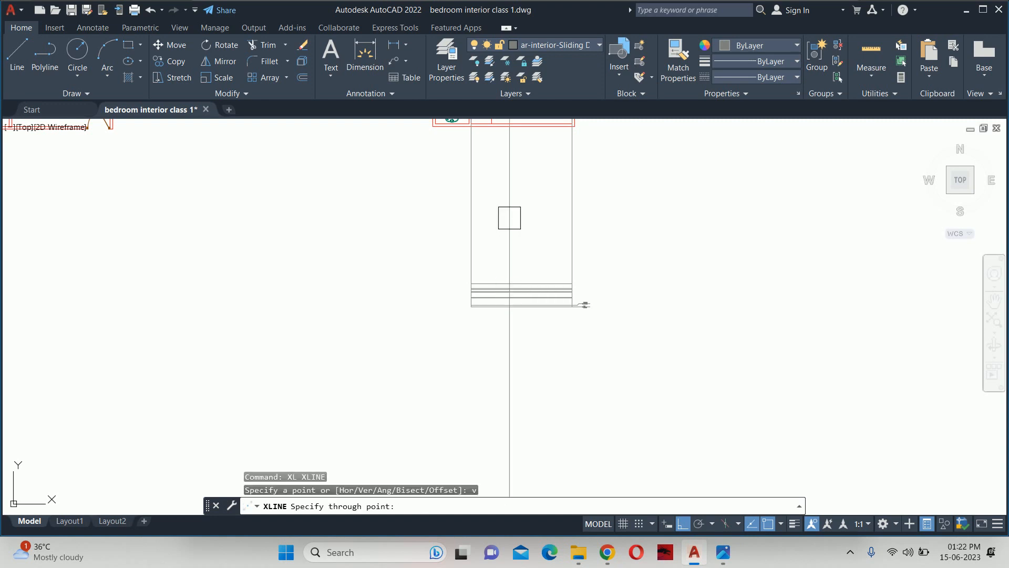
middle_drag(508, 216, 515, 395)
scroll(500, 198, up, 4)
middle_drag(457, 180, 481, 316)
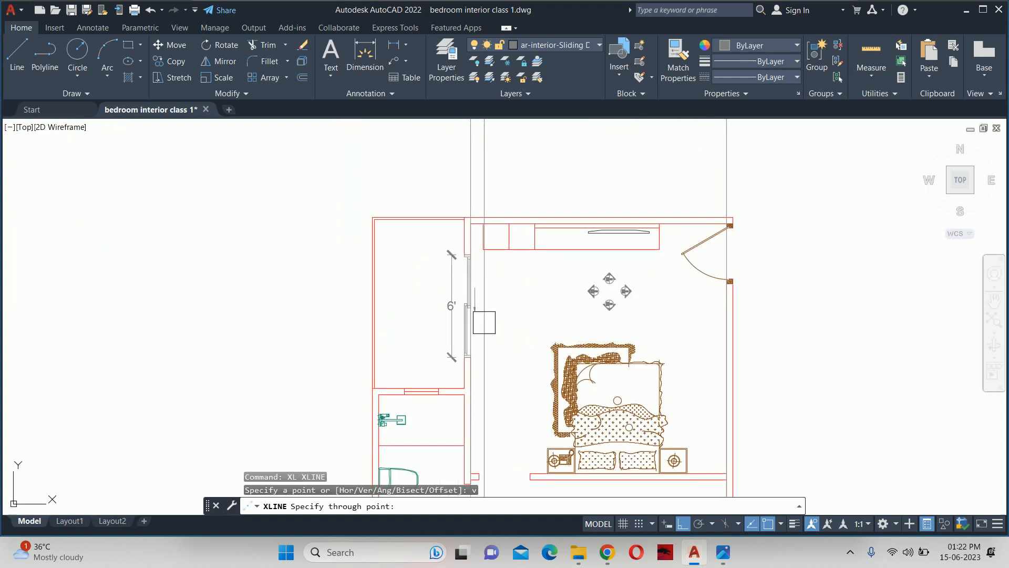
click(483, 244)
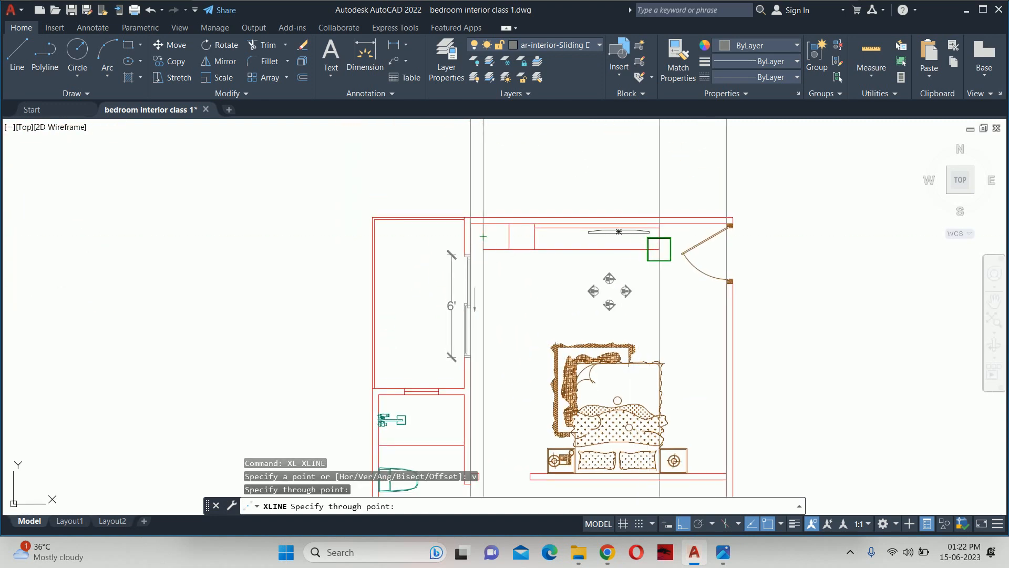
click(659, 248)
key(Escape)
key(Escape)
Step: Trim the two vertical construction lines where they extend below the elevation's floor line
scroll(636, 280, down, 8)
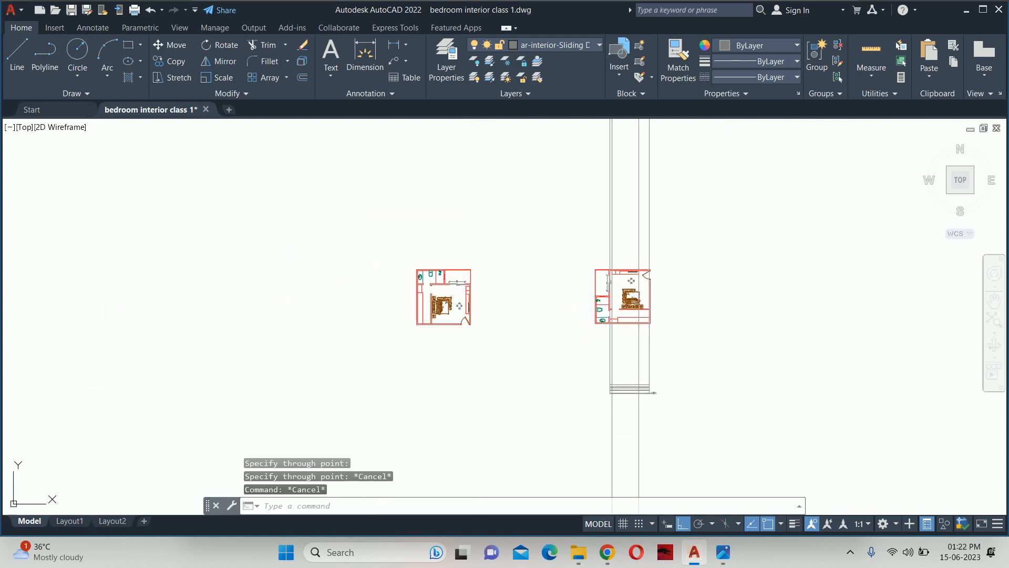
middle_drag(611, 390, 575, 311)
scroll(575, 311, up, 10)
middle_drag(672, 300, 538, 282)
text(tr)
key(Return)
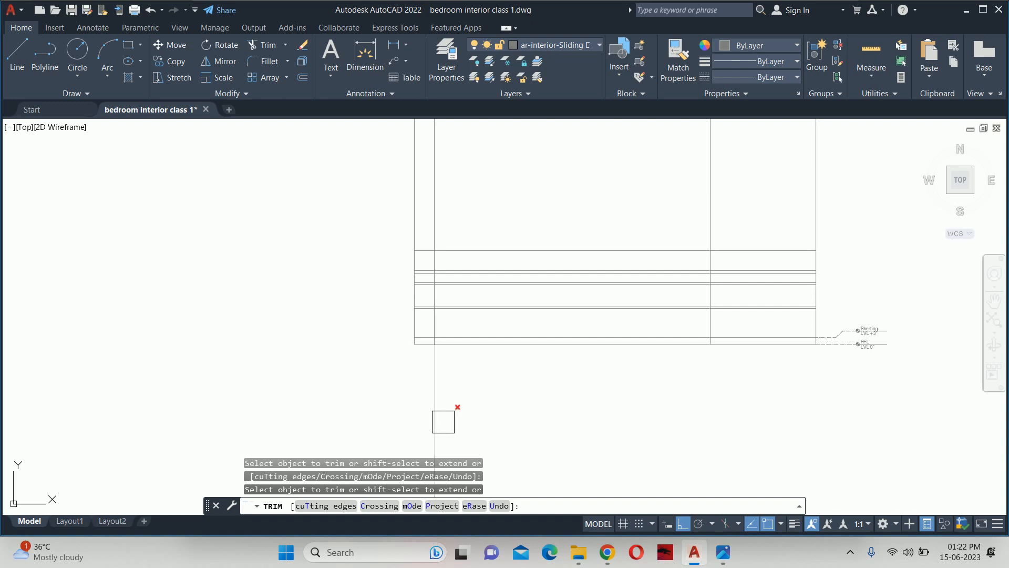
scroll(804, 294, up, 2)
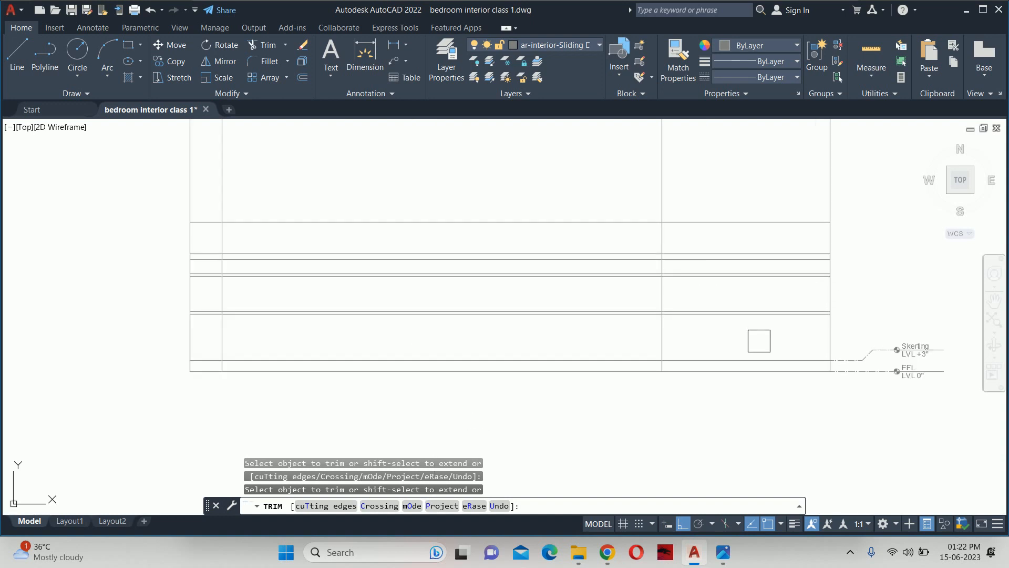
Step: Trim the unit's horizontal lines beyond its right edge, and cut that edge back to the bottom of the lowest band
drag(759, 340, 744, 178)
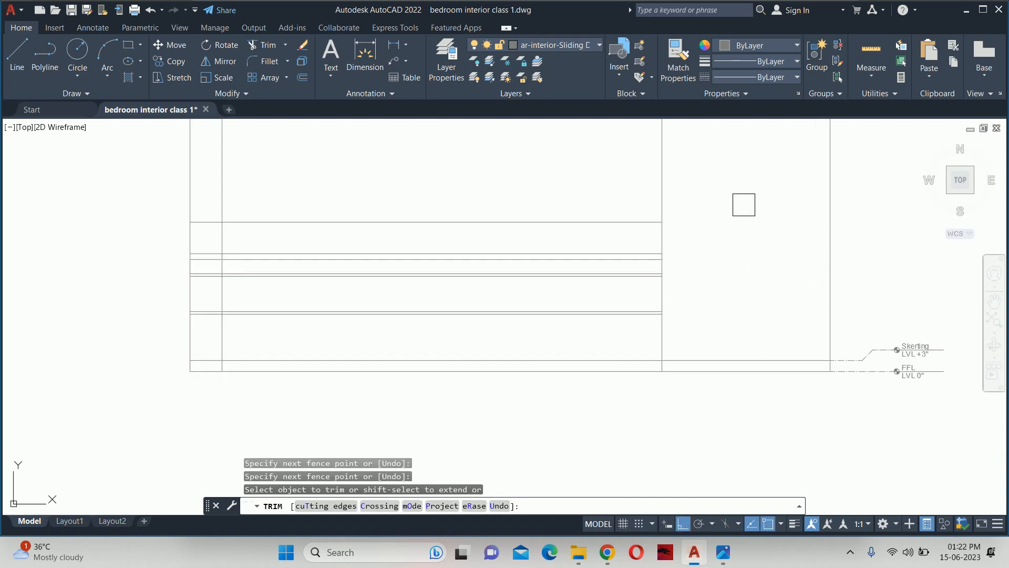
scroll(714, 292, up, 5)
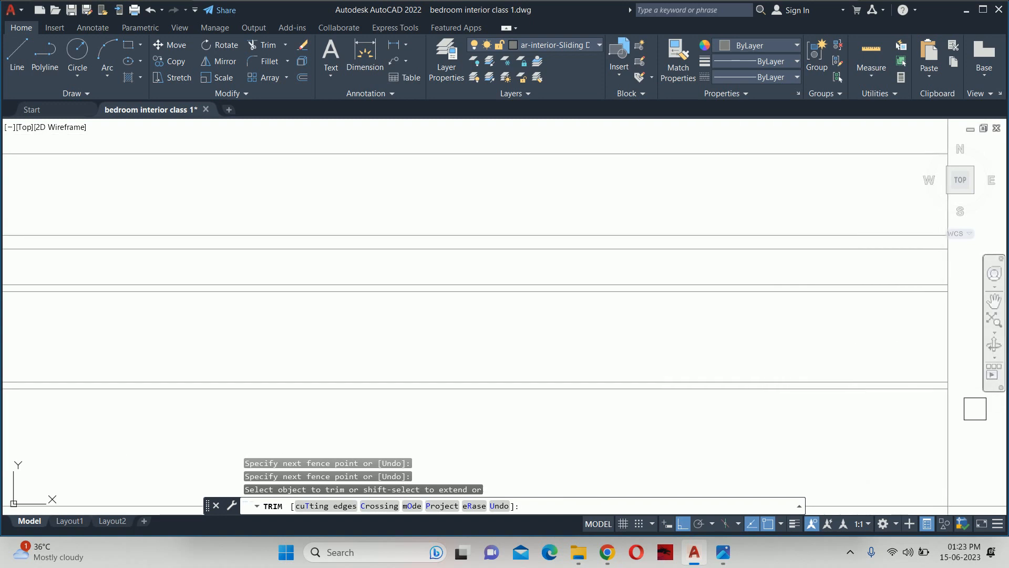
scroll(975, 409, down, 2)
scroll(736, 423, down, 3)
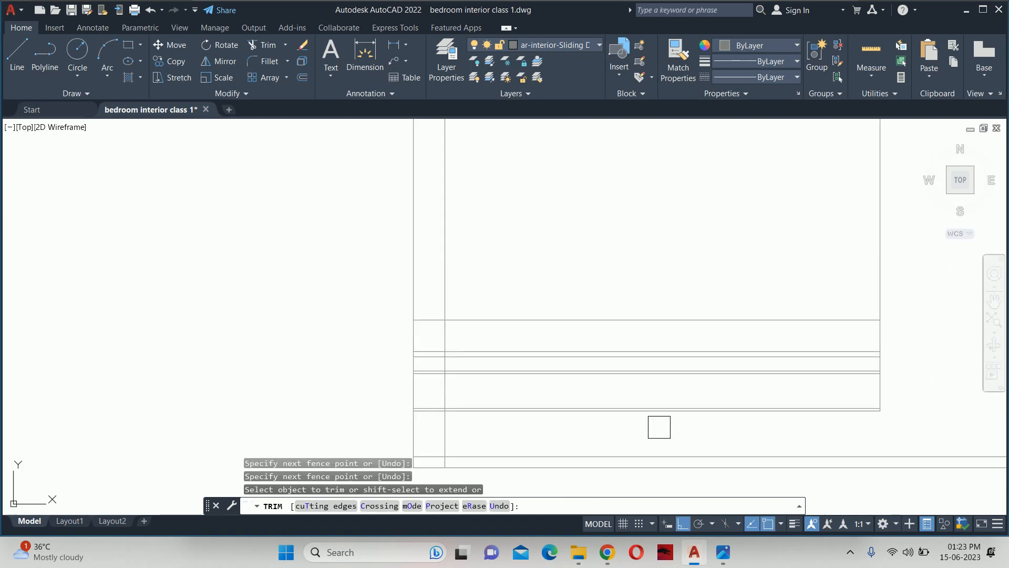
Step: Trim the unit's left vertical edge below the lowest band, down through the skirting to the floor line
scroll(659, 426, up, 4)
scroll(707, 346, up, 4)
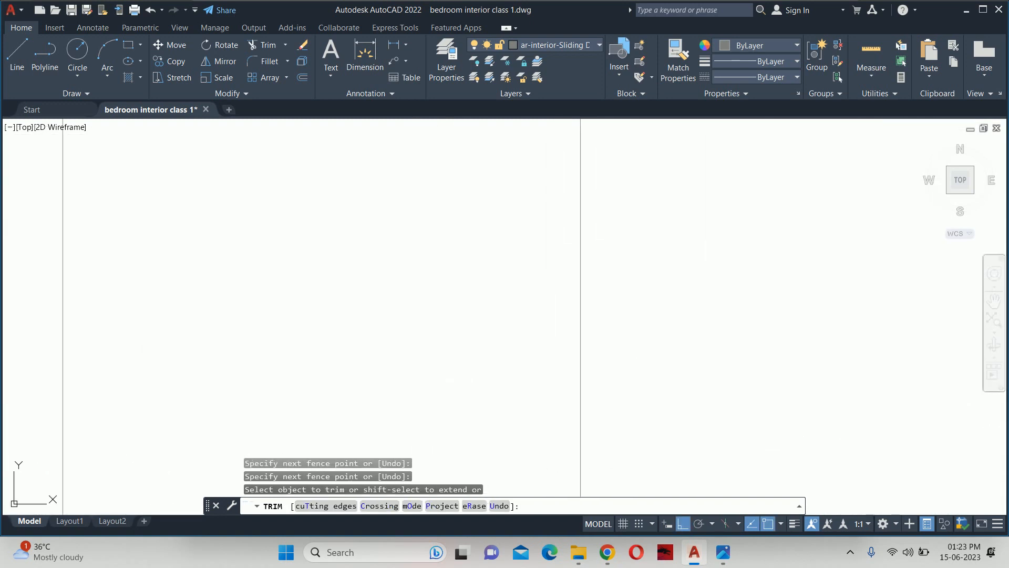
middle_drag(705, 346, 768, 483)
click(673, 400)
click(578, 407)
scroll(549, 364, down, 2)
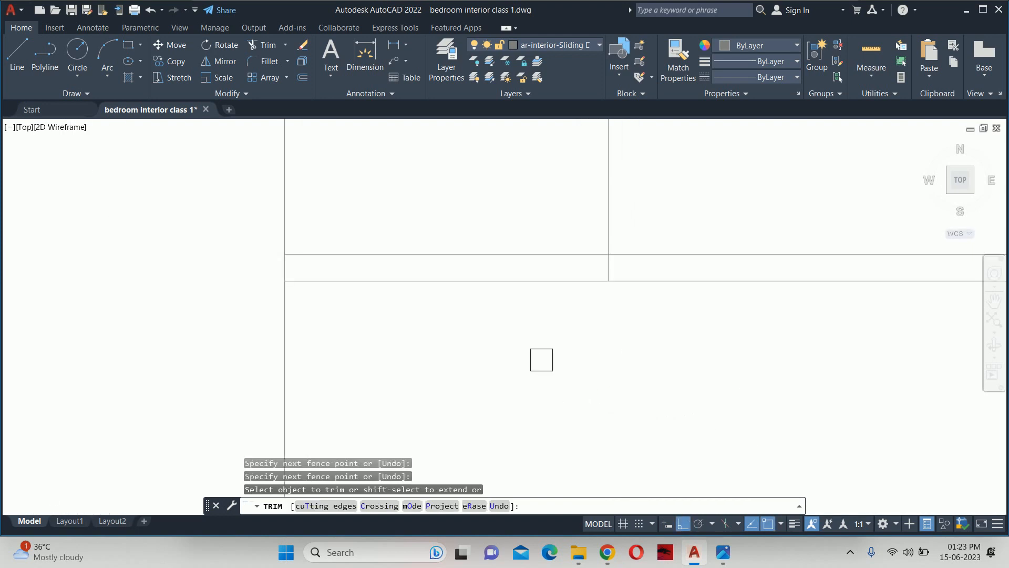
middle_drag(526, 348, 554, 486)
click(554, 484)
Step: Trim the unit's horizontal lines between the left wall and the unit's left edge
scroll(512, 224, down, 3)
mouse_move(512, 224)
middle_down()
mouse_move(537, 257)
mouse_move(542, 412)
middle_up()
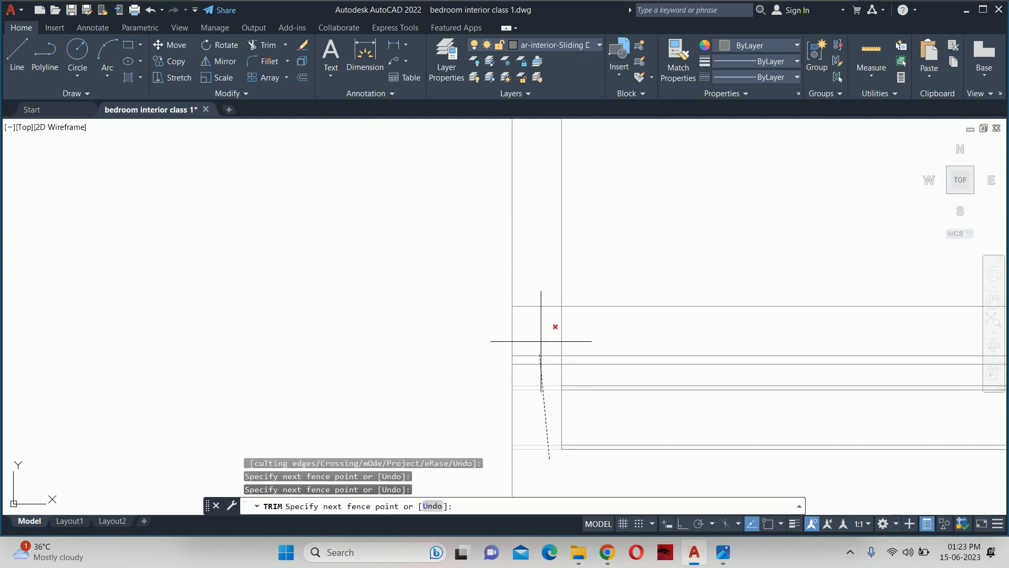
key(Return)
scroll(578, 362, down, 3)
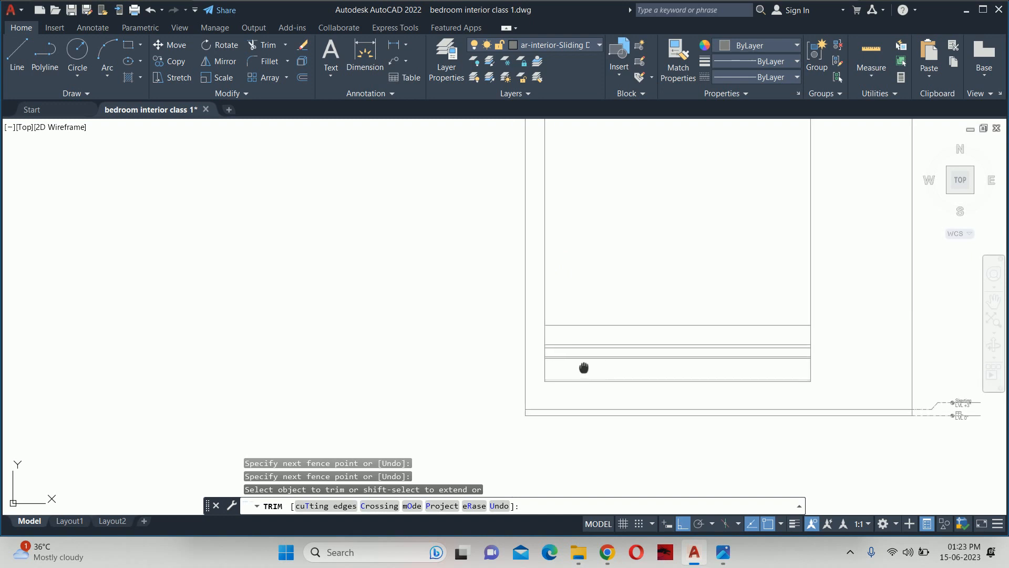
key(Escape)
key(Escape)
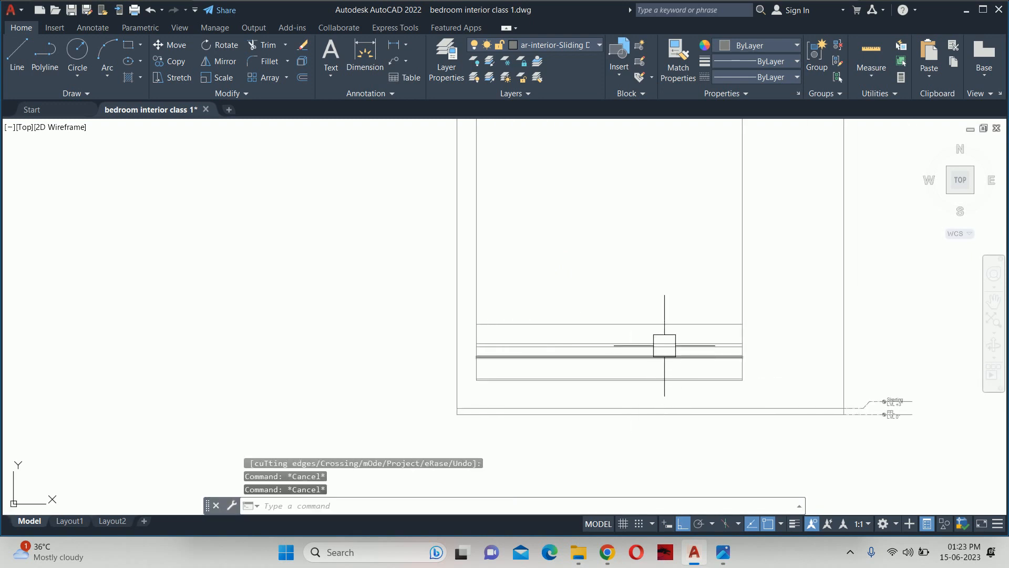
Step: Erase the pair of close horizontal lines just below the unit's topmost horizontal line in the elevation
scroll(665, 345, up, 2)
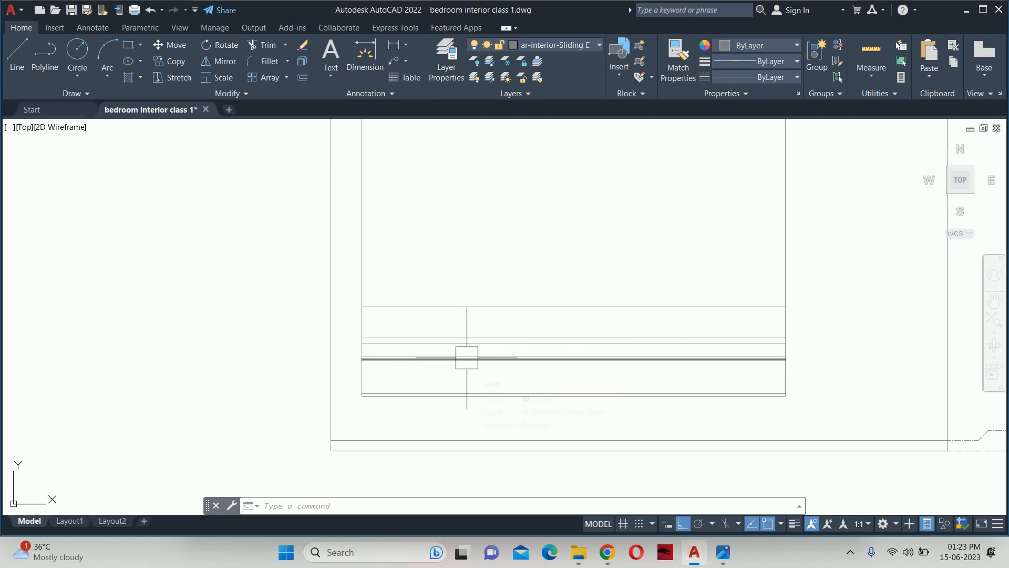
key(Escape)
key(Escape)
key(Escape)
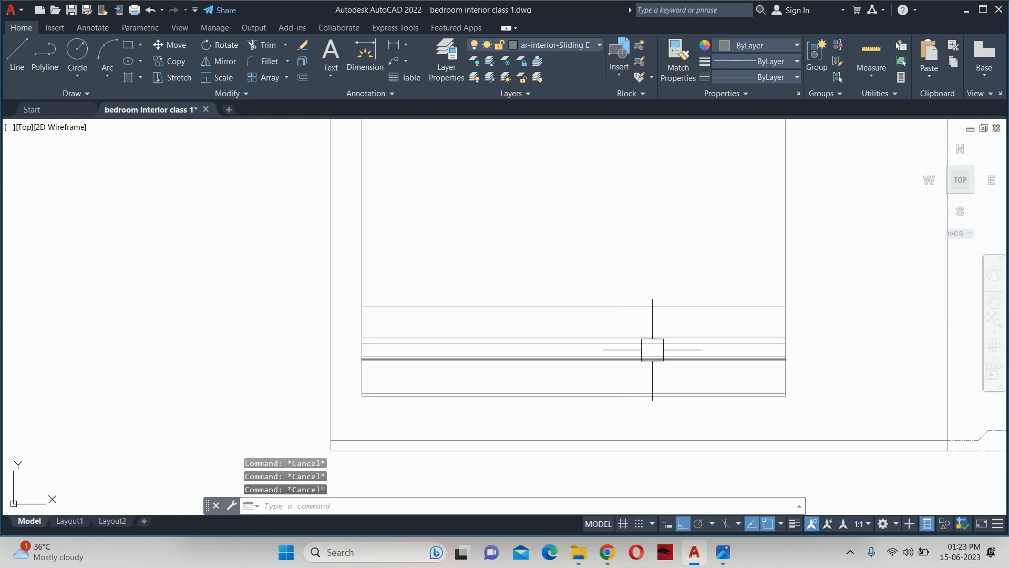
scroll(652, 349, up, 3)
click(712, 365)
click(597, 305)
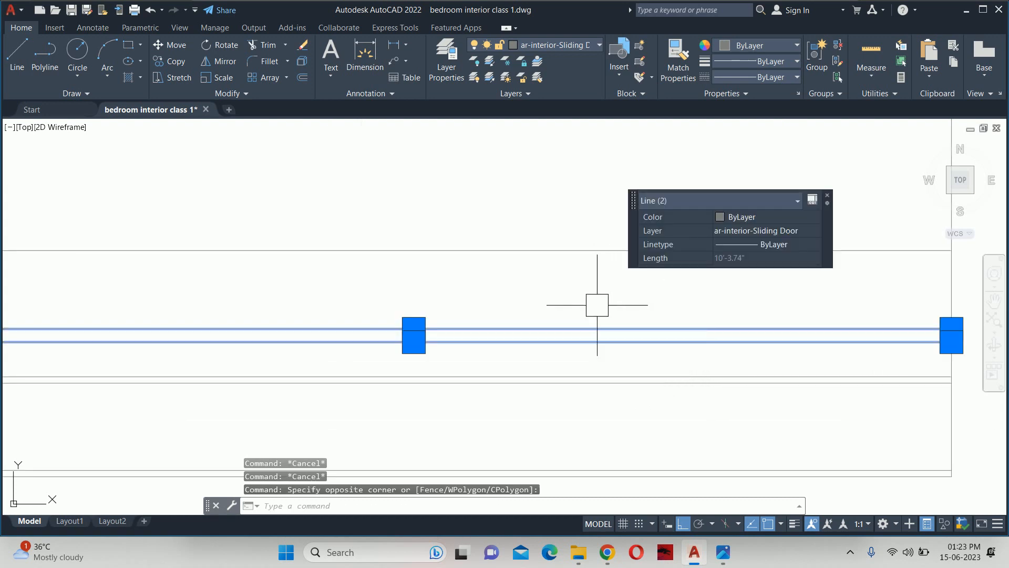
key(Delete)
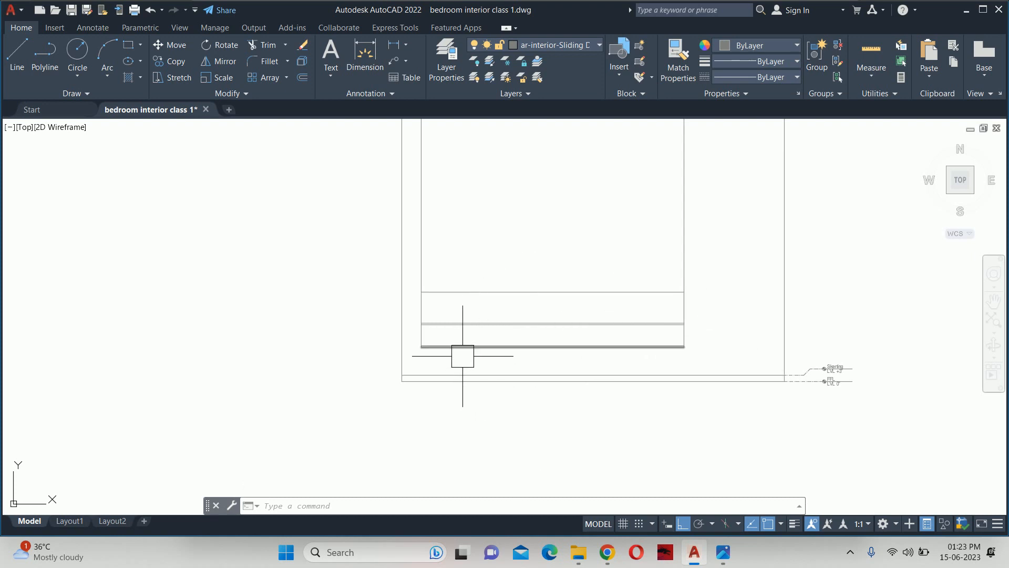
scroll(512, 342, down, 4)
middle_drag(512, 342, 505, 355)
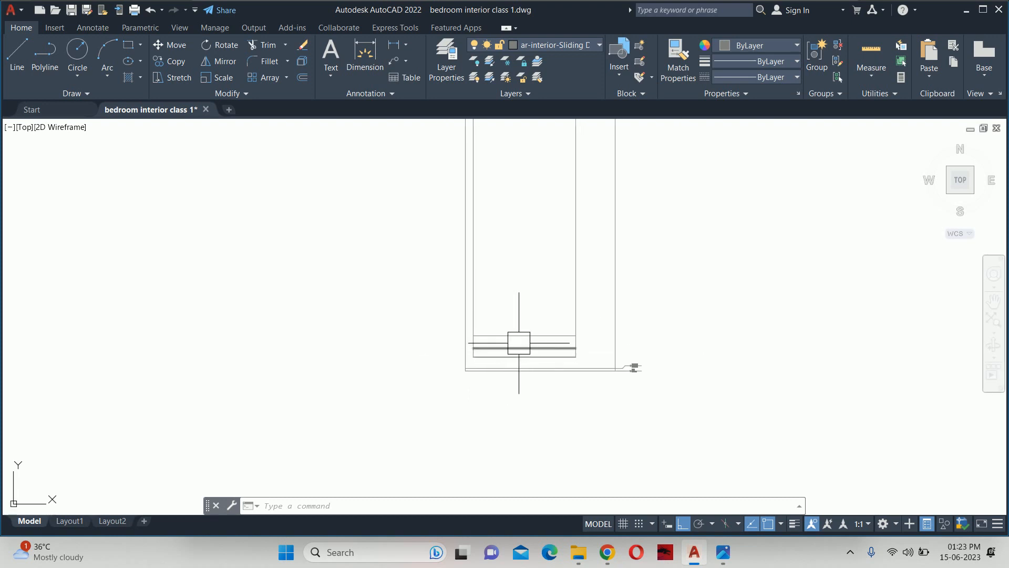
scroll(519, 335, up, 4)
key(Escape)
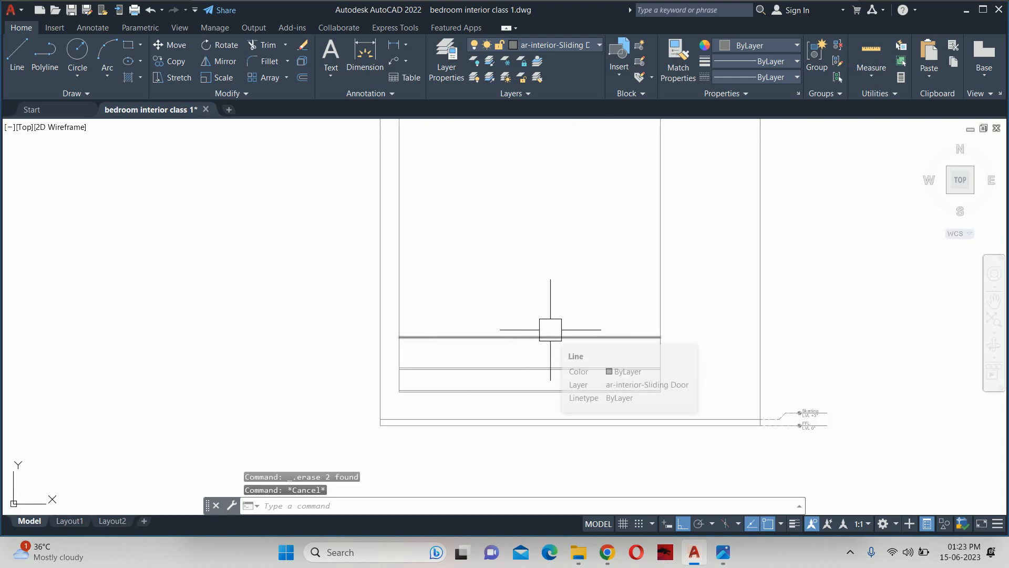
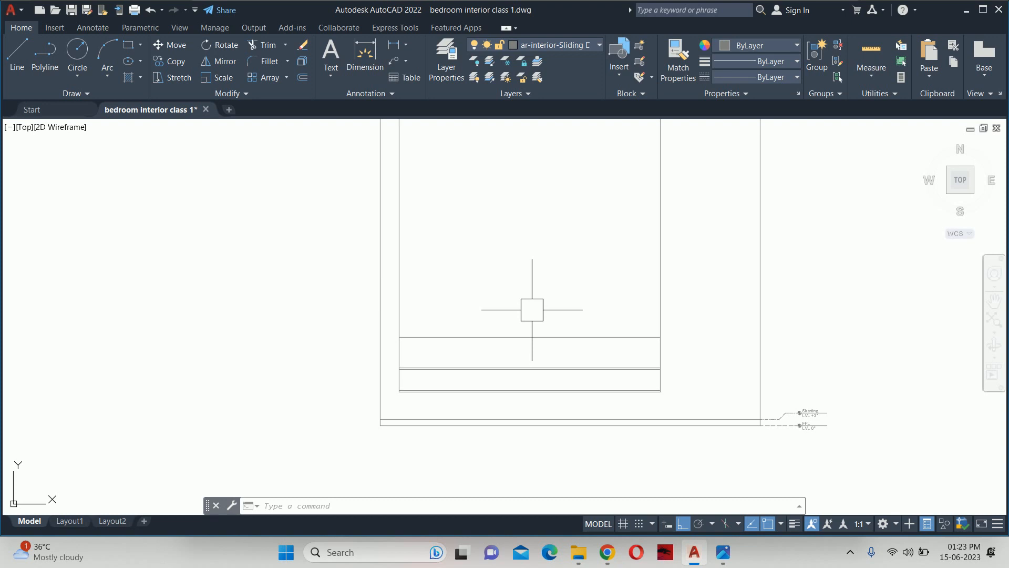
Step: Measure the television's width in the rotated bedroom plan with a linear dimension
scroll(532, 310, down, 6)
scroll(559, 180, up, 4)
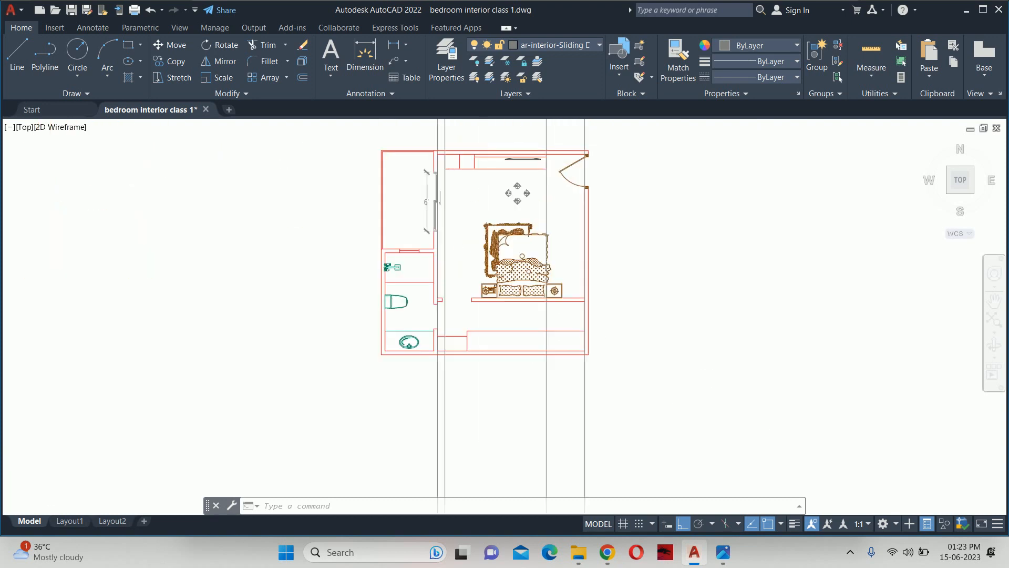
scroll(531, 158, up, 6)
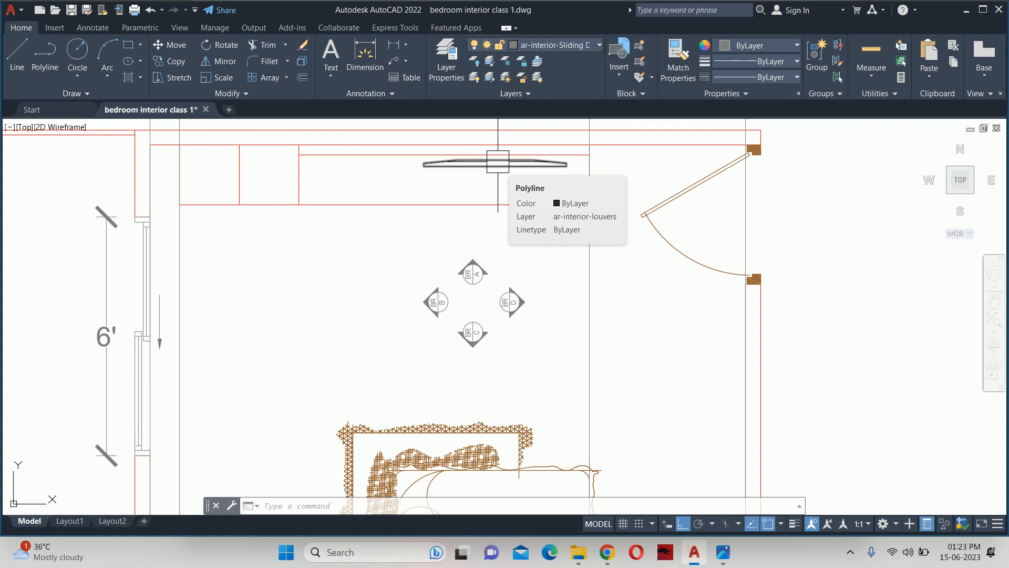
text(dli)
key(Return)
scroll(503, 163, up, 4)
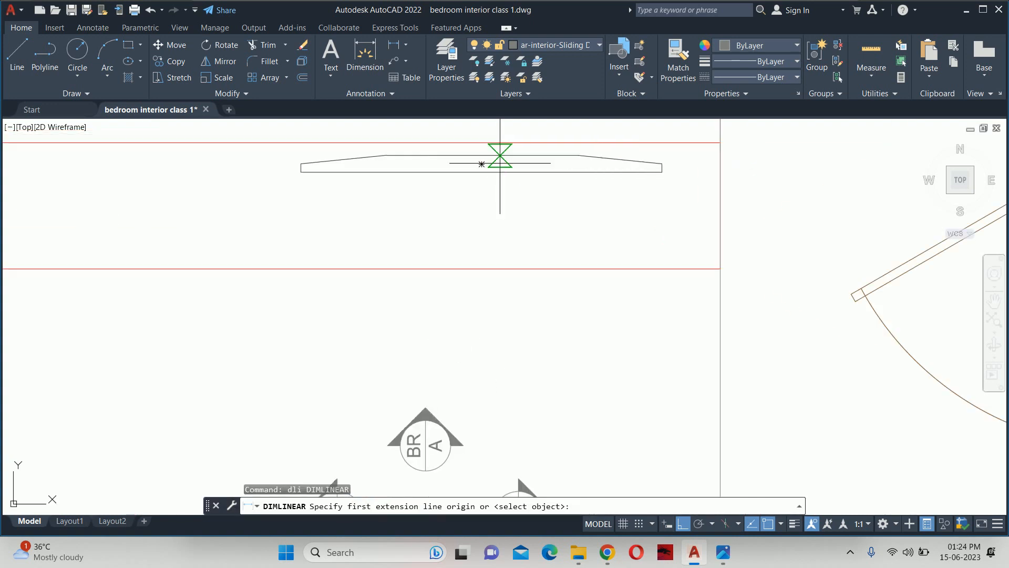
key(Return)
click(511, 173)
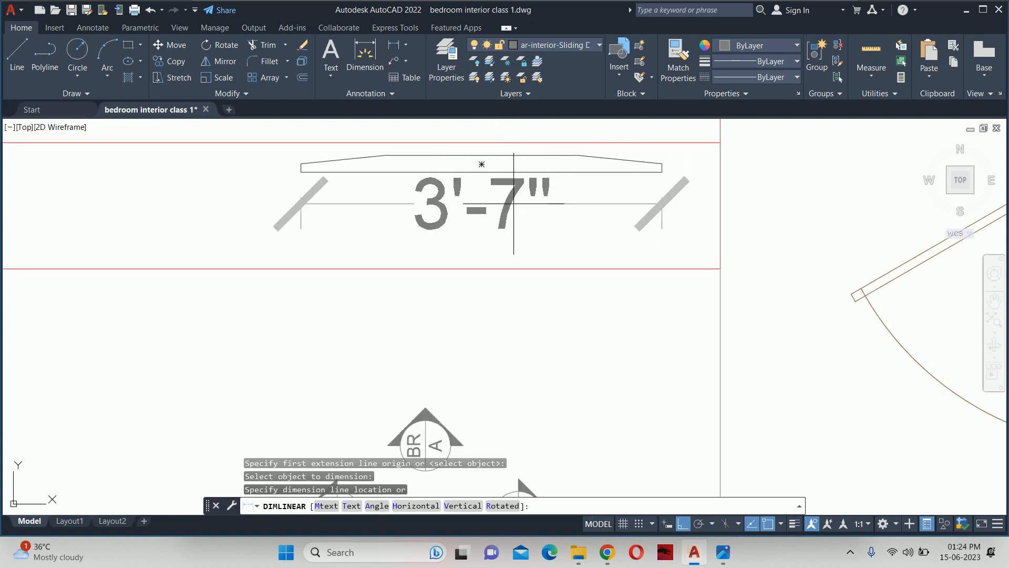
key(Escape)
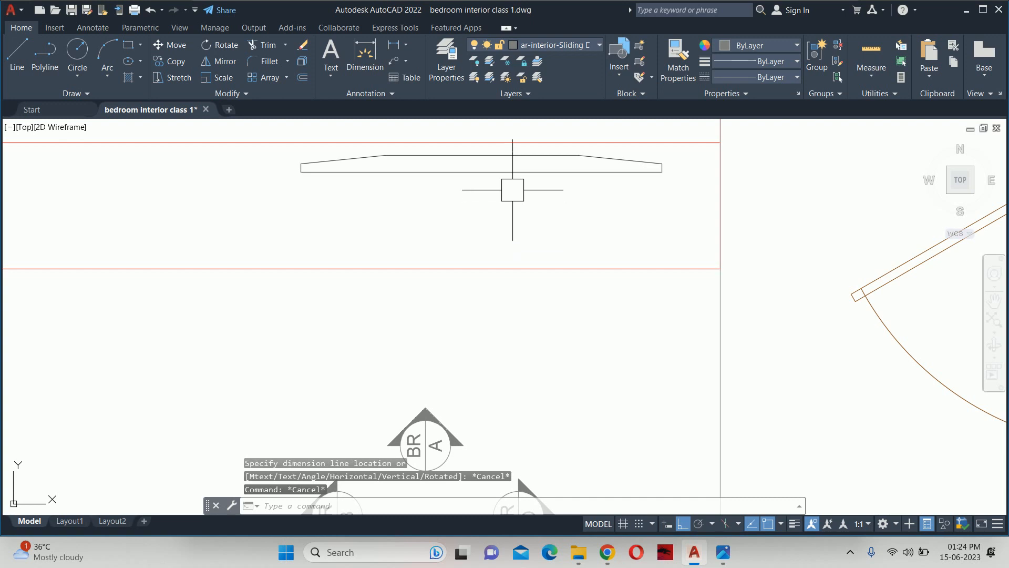
scroll(513, 189, down, 2)
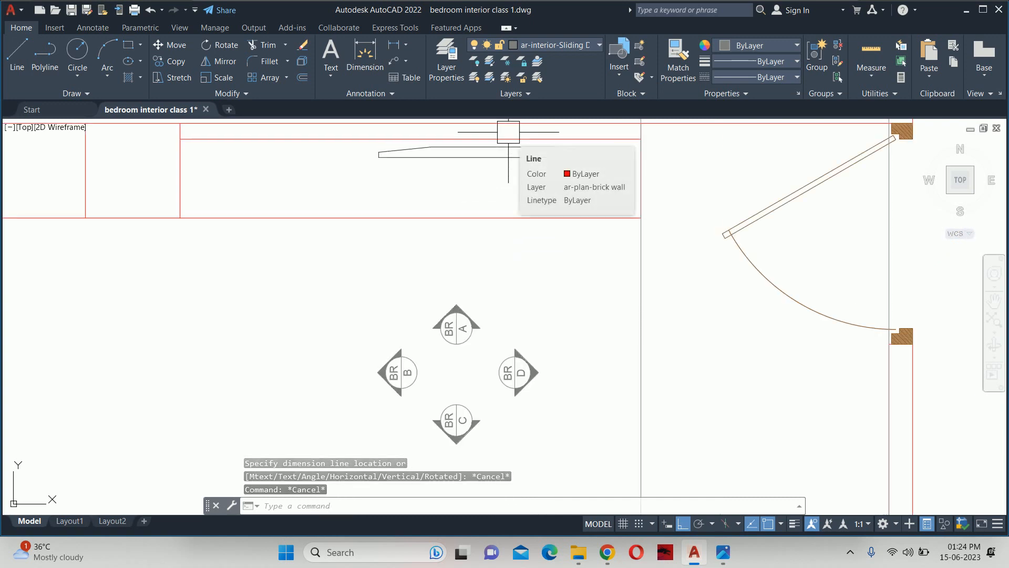
Step: Offset the unit's topmost horizontal line upward by 24 inches in the elevation
scroll(509, 132, down, 14)
scroll(501, 220, up, 9)
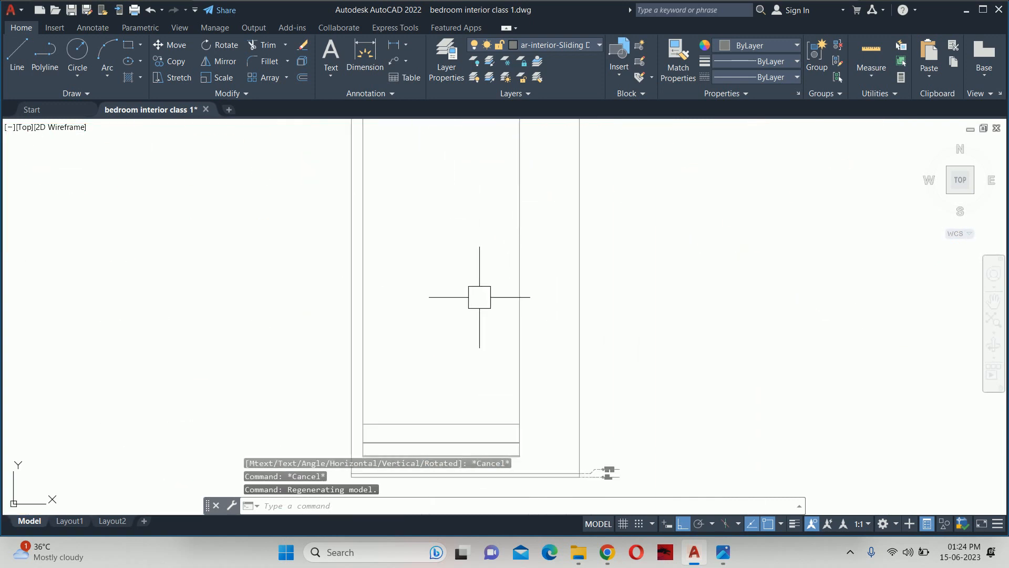
middle_drag(479, 297, 484, 263)
text(o)
key(Return)
text(24)
key(Return)
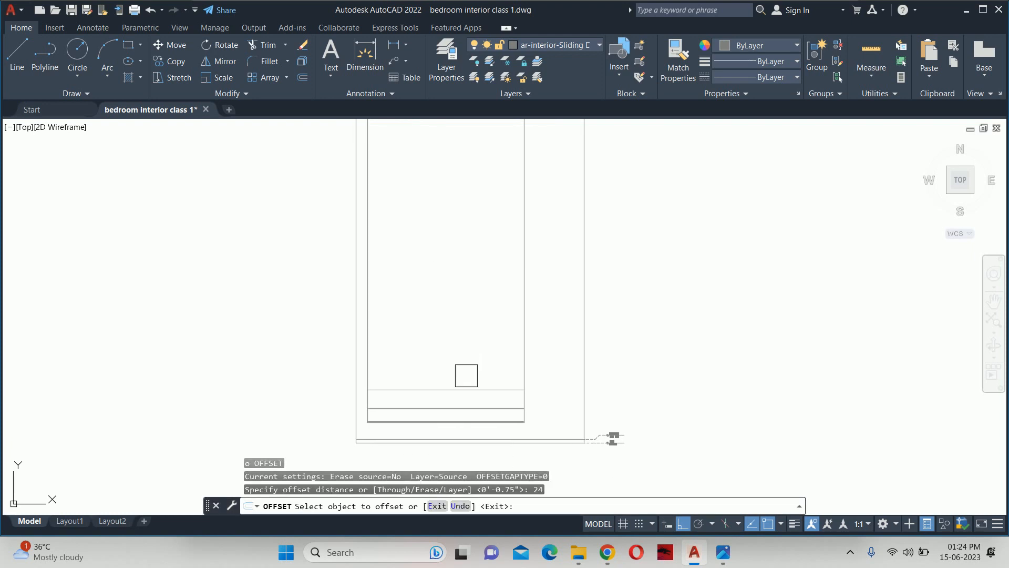
click(466, 390)
click(465, 286)
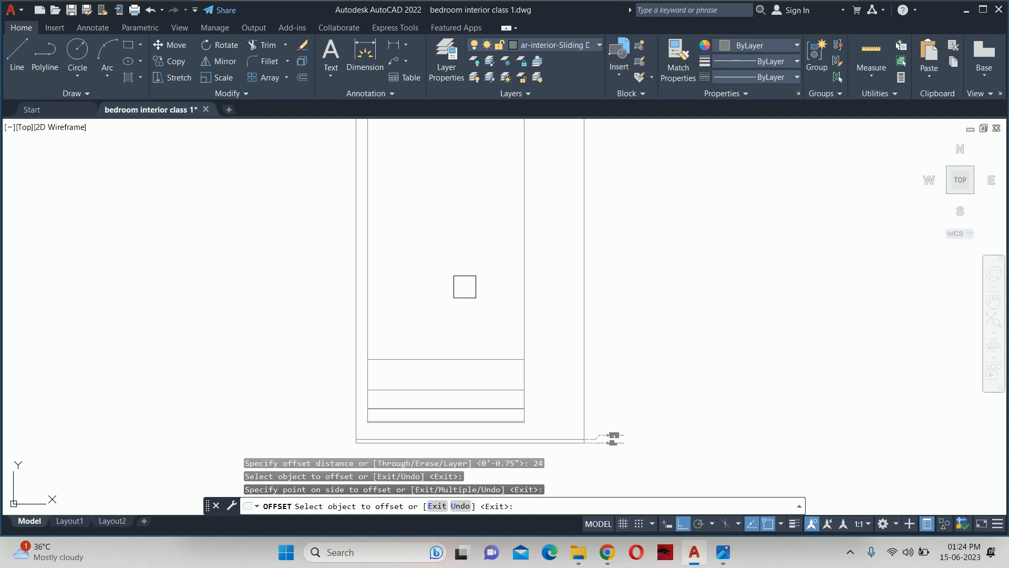
key(Escape)
key(Escape)
key(Escape)
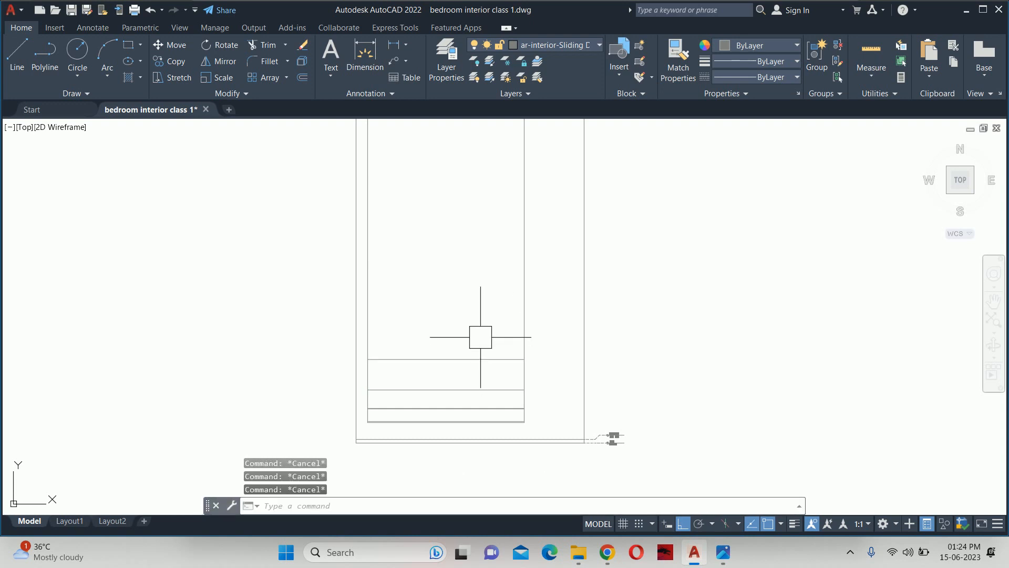
Step: Project vertical construction lines through both ends of the television in the plan, down across the elevation
text(xl)
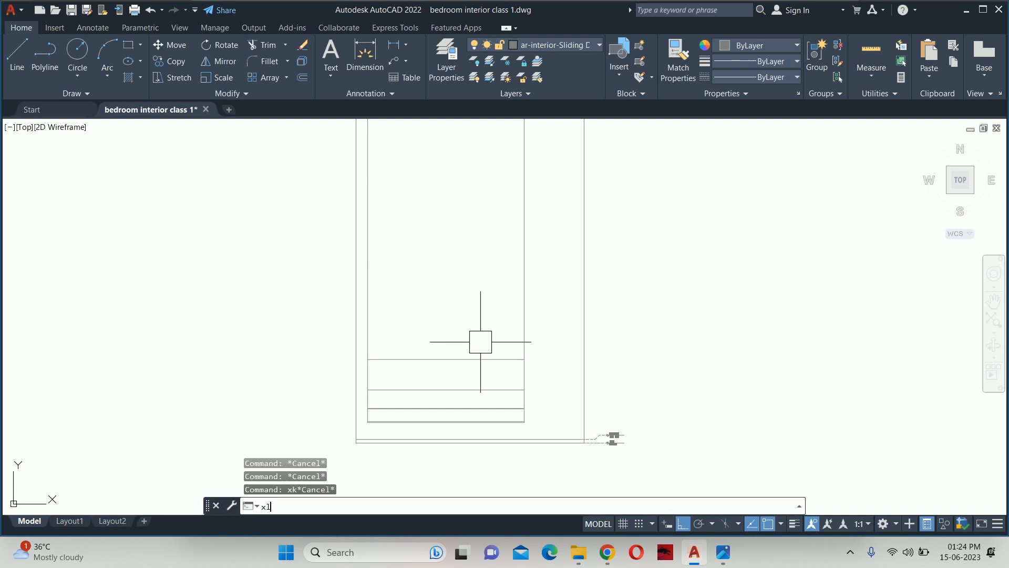
key(Return)
text(v)
key(Return)
scroll(492, 299, down, 8)
scroll(492, 299, up, 10)
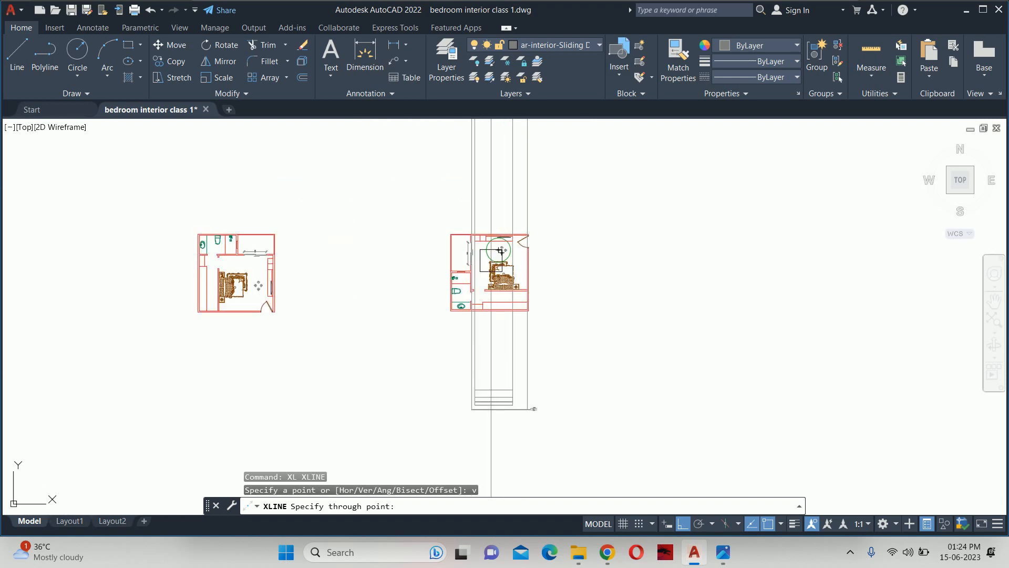
click(491, 152)
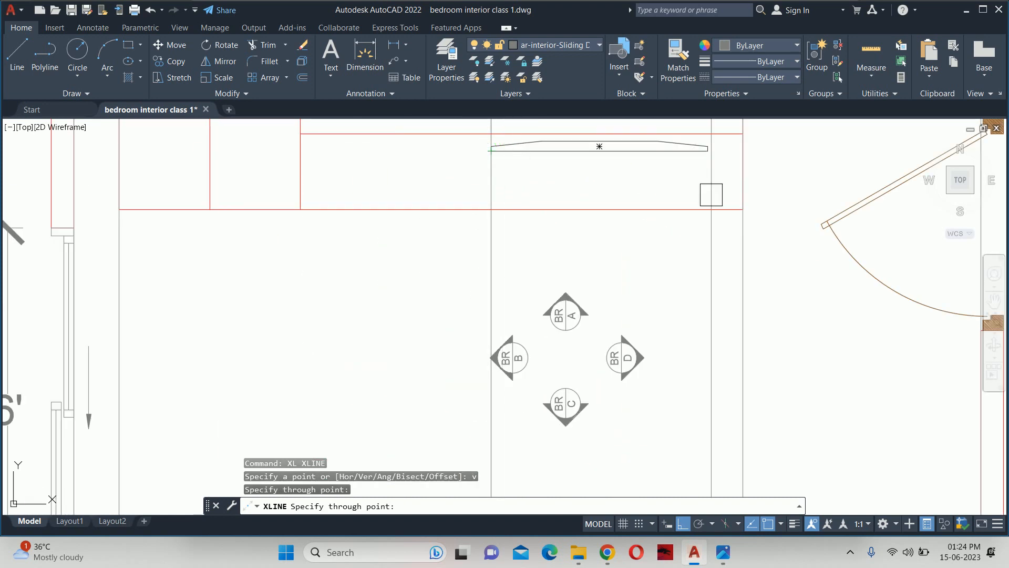
click(706, 150)
scroll(705, 153, down, 2)
key(Escape)
key(Escape)
scroll(646, 422, down, 4)
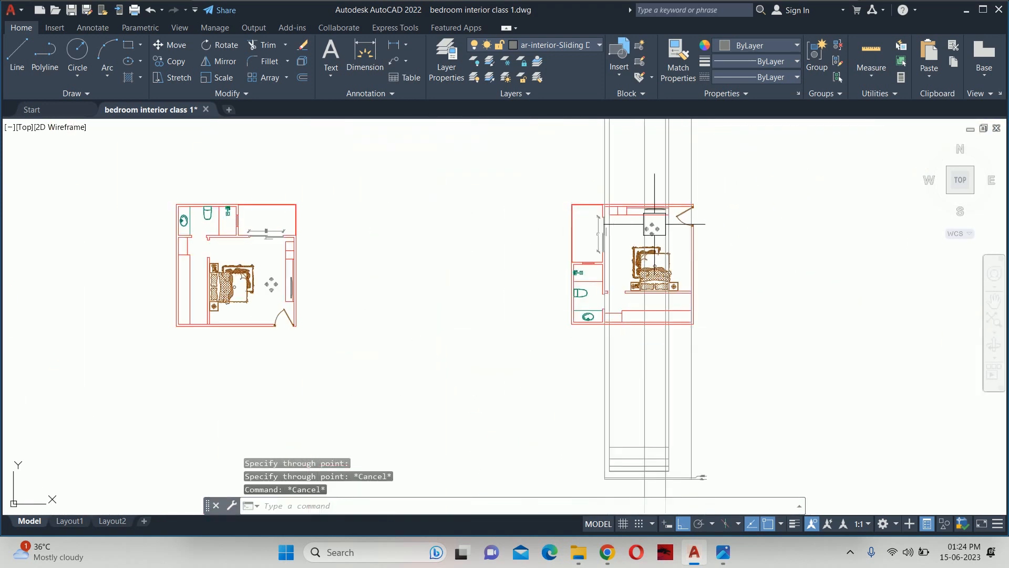
Step: Trim the two vertical construction lines and the two horizontal lines outside their intersections, leaving the television's rectangle in the elevation
scroll(646, 422, up, 6)
middle_drag(649, 396, 664, 307)
scroll(664, 354, up, 4)
middle_drag(666, 361, 723, 264)
text(tr)
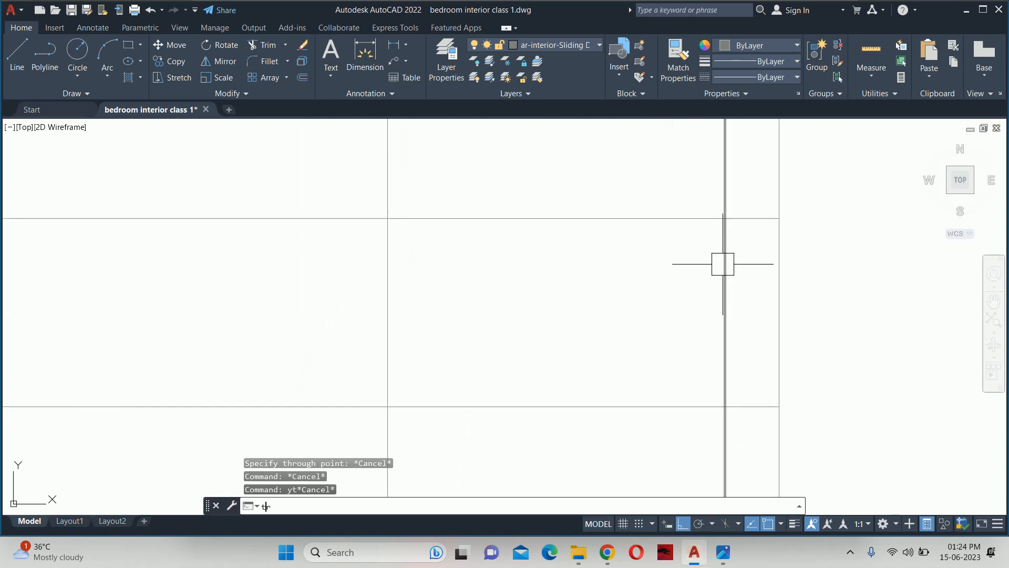
key(Return)
click(744, 217)
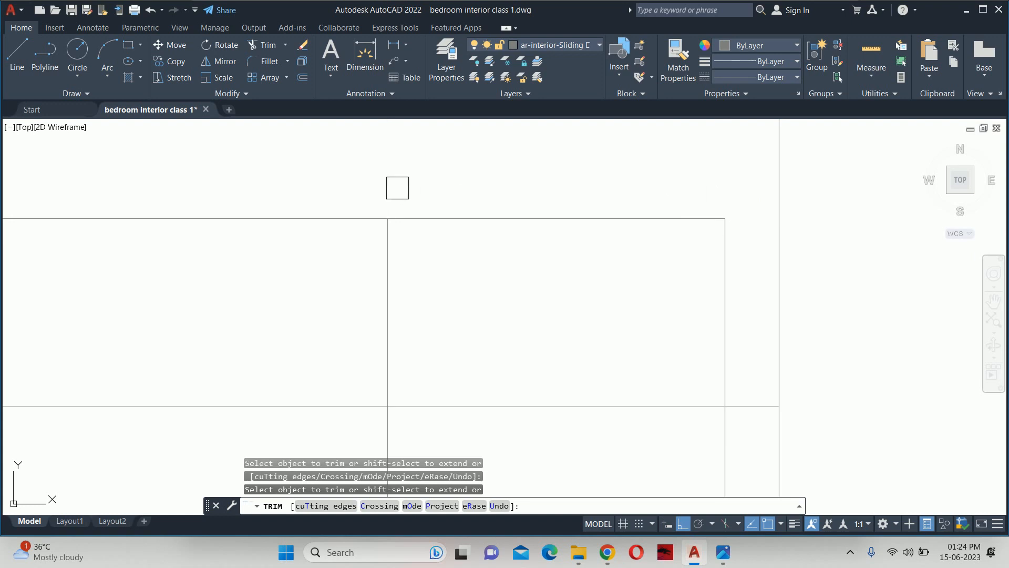
click(370, 218)
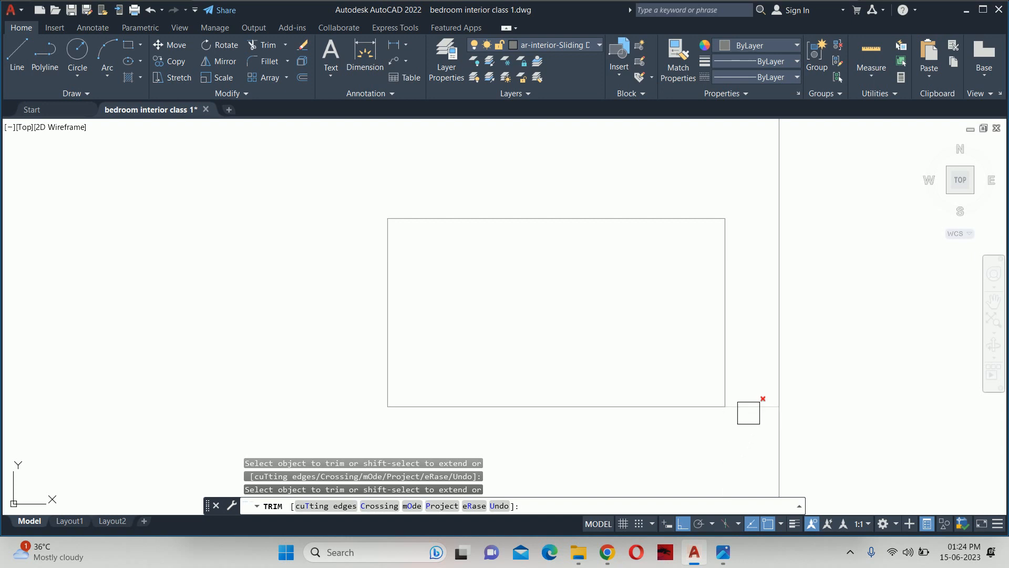
click(749, 412)
scroll(720, 348, down, 4)
key(Escape)
middle_drag(691, 340, 651, 372)
scroll(651, 373, up, 1)
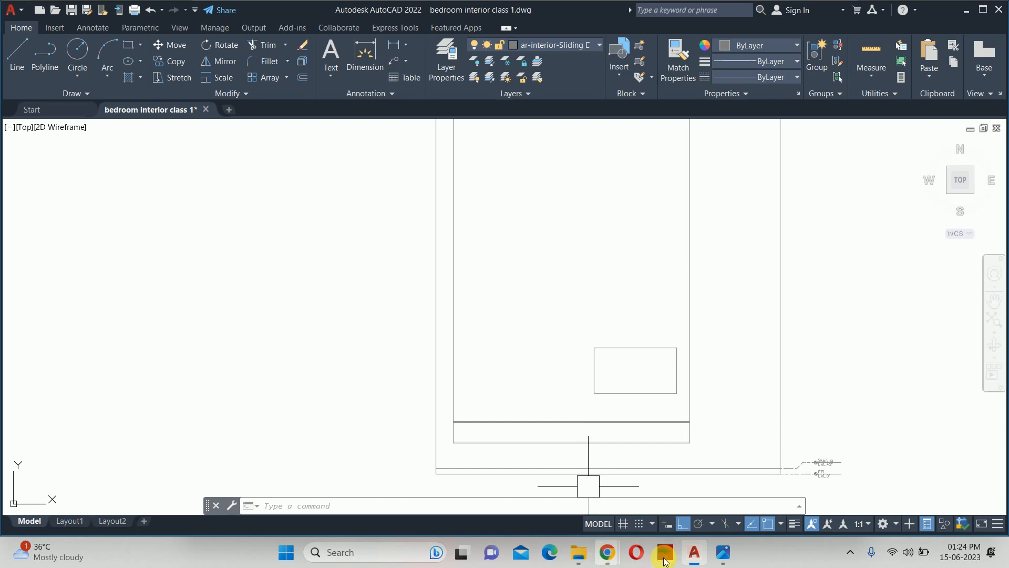
Step: Examine the television's placement on the stone panel in the reference render, and return to the lower part of the elevation drawing
click(722, 557)
click(669, 484)
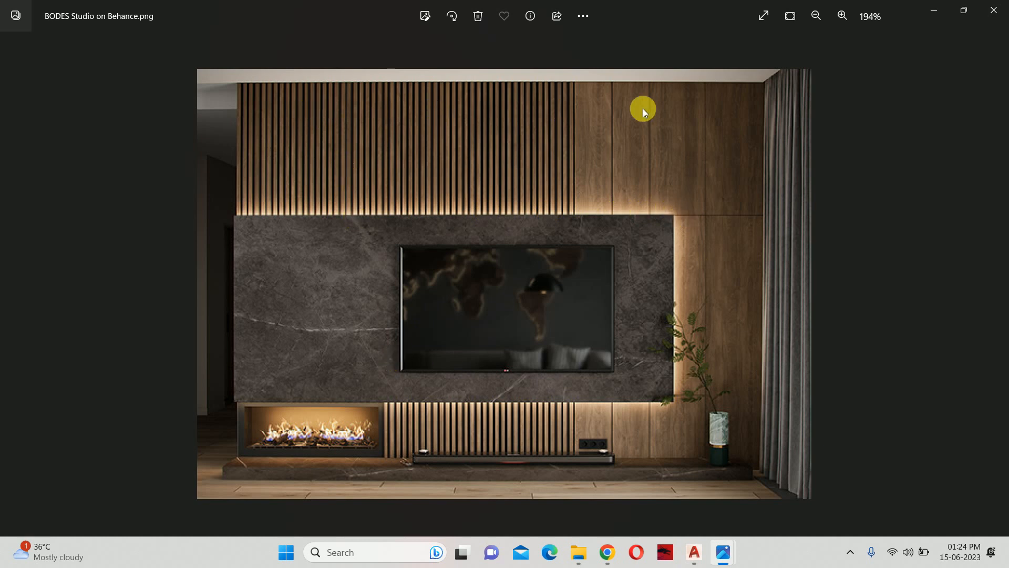
click(934, 10)
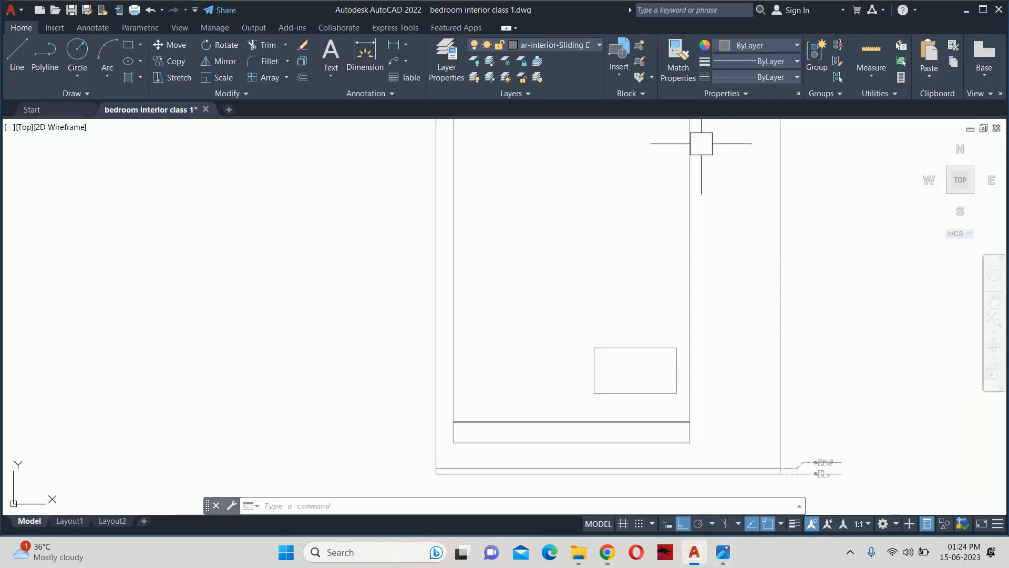
key(Escape)
key(Escape)
key(Escape)
scroll(647, 379, up, 3)
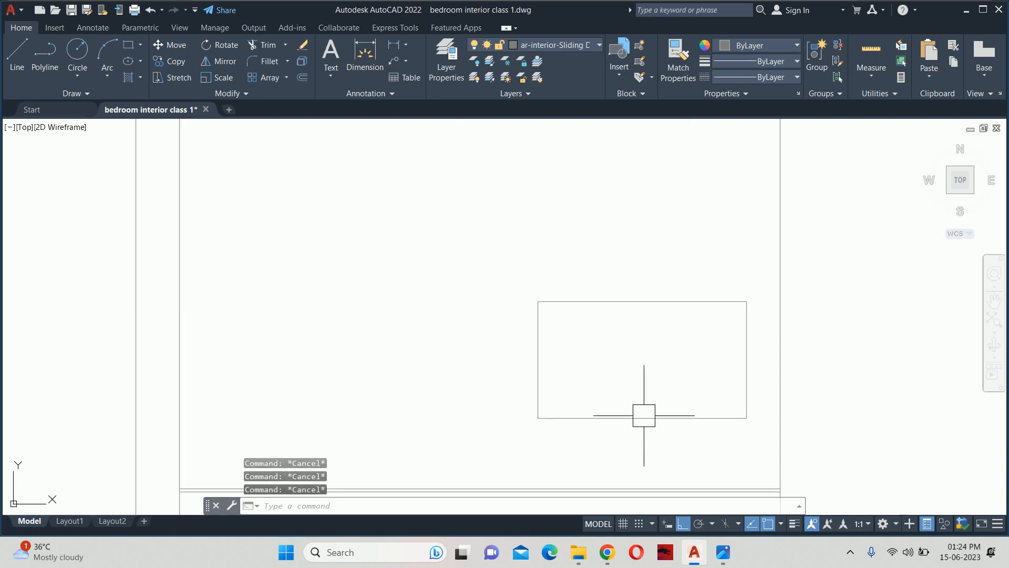
middle_drag(644, 415, 612, 311)
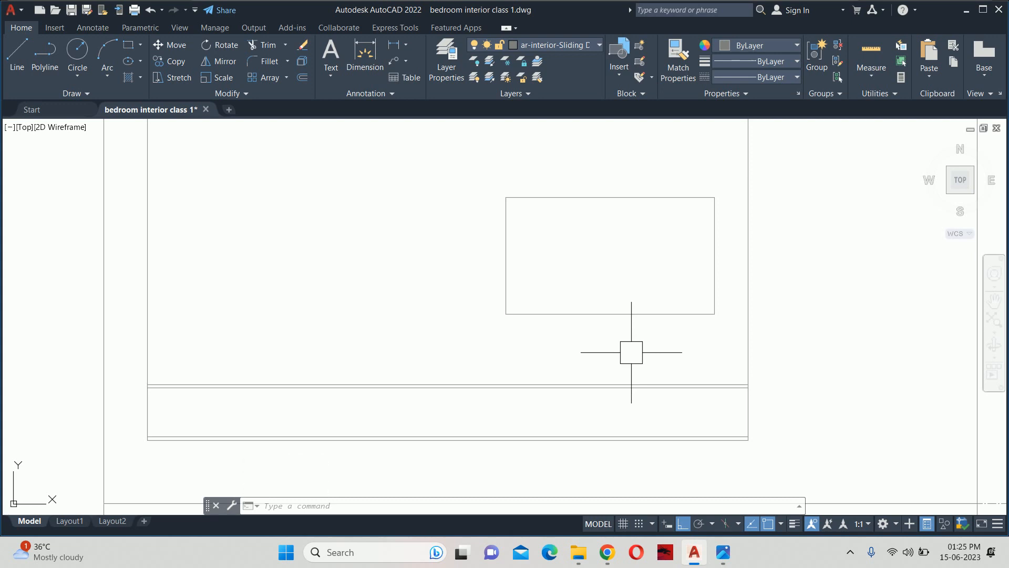
middle_drag(631, 383, 649, 270)
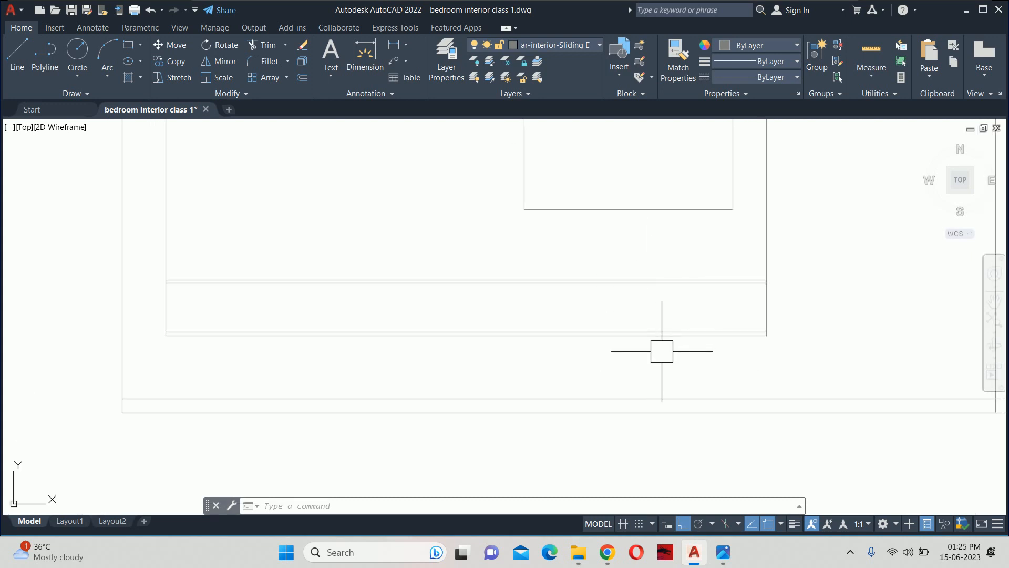
Step: Dimension the vertical gap between the television's bottom edge and the top of the double line below it, placed outside the unit's right edge
key(Escape)
key(Escape)
key(Escape)
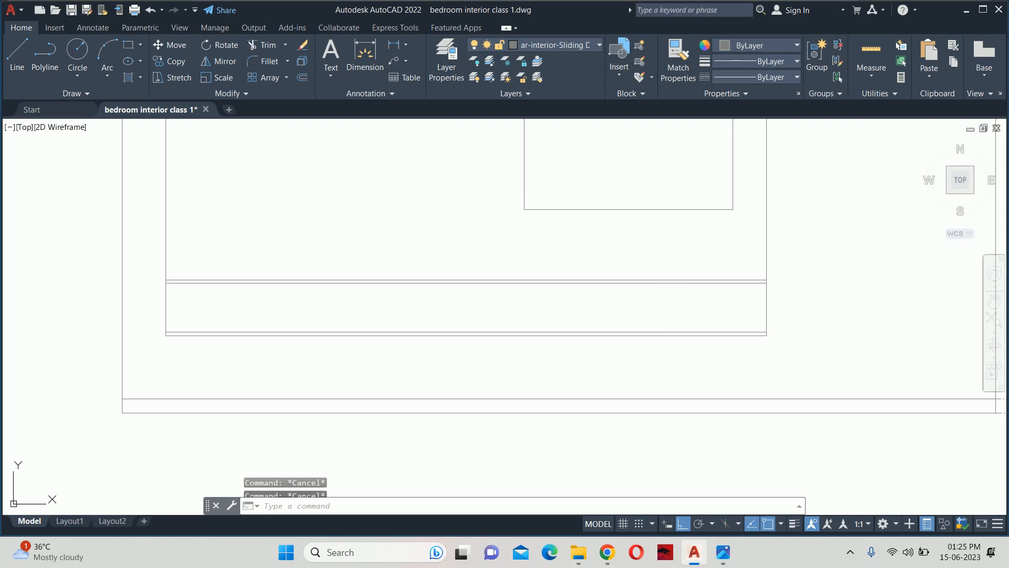
key(Return)
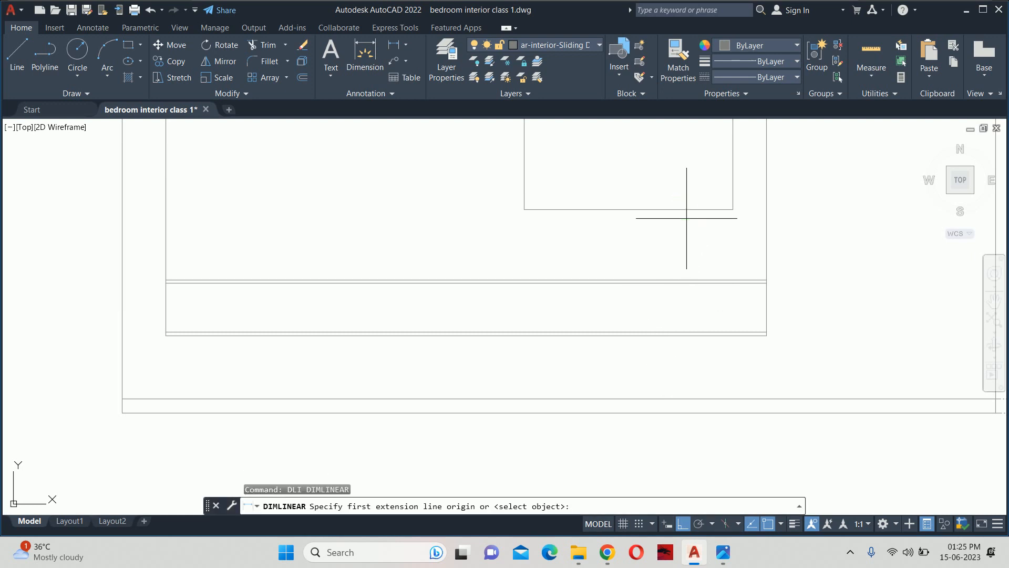
click(686, 209)
click(687, 280)
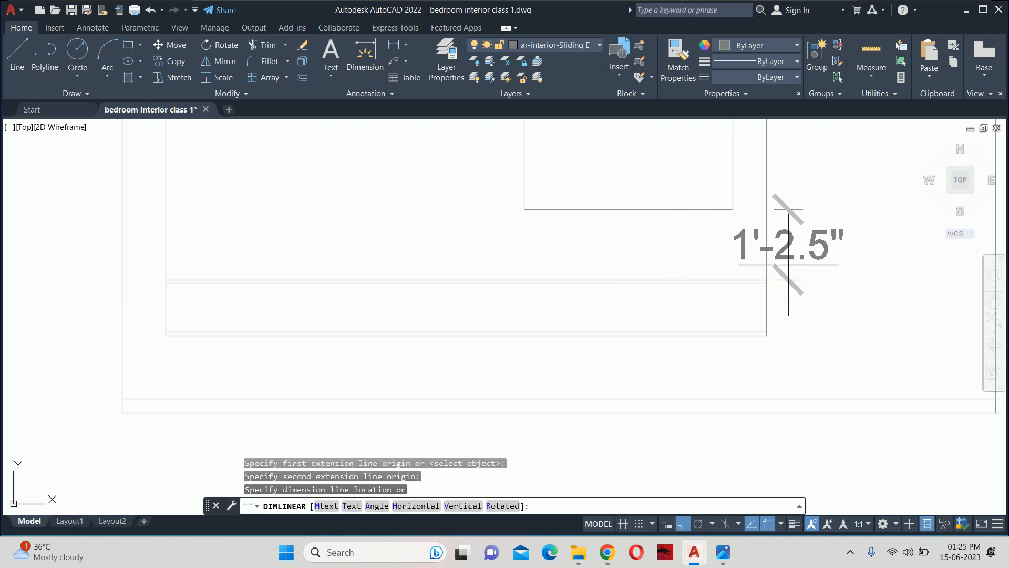
click(846, 272)
key(Escape)
key(Escape)
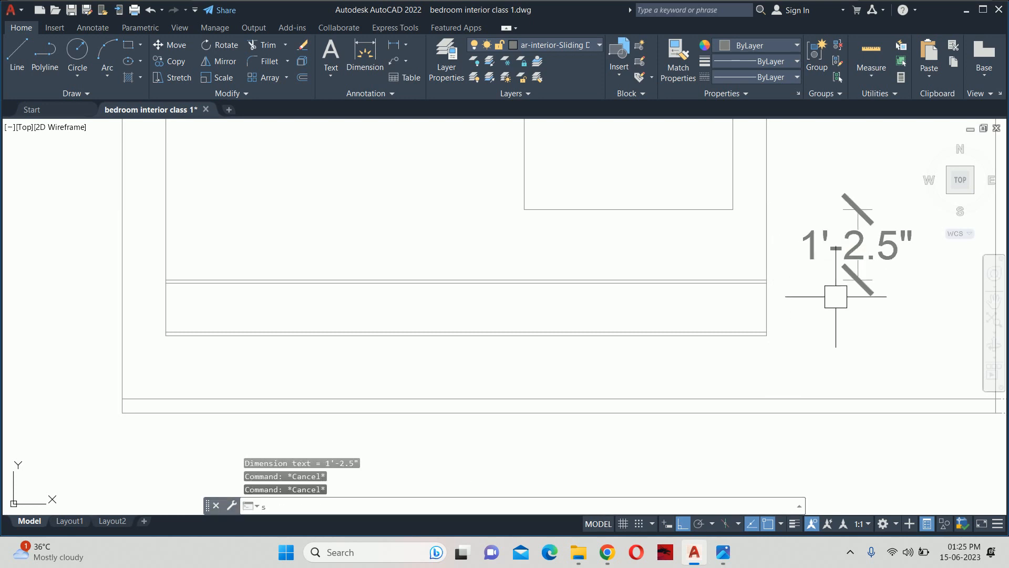
key(Return)
click(843, 365)
click(428, 286)
key(Escape)
key(Escape)
Step: Measure the vertical gap between the underside of the unit's bottom double line and the skirting line below it
text(d)
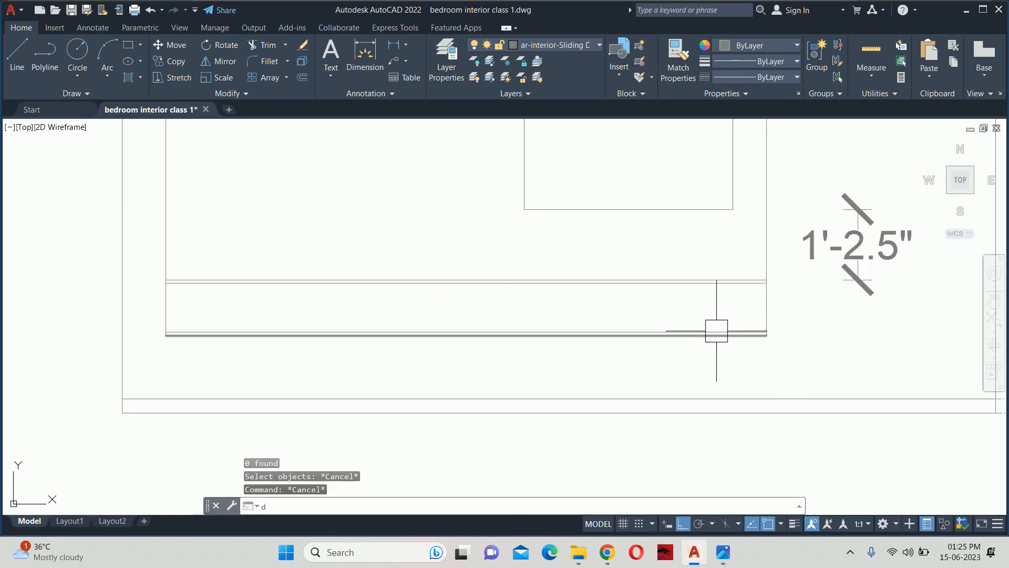
text(li)
key(Return)
click(733, 335)
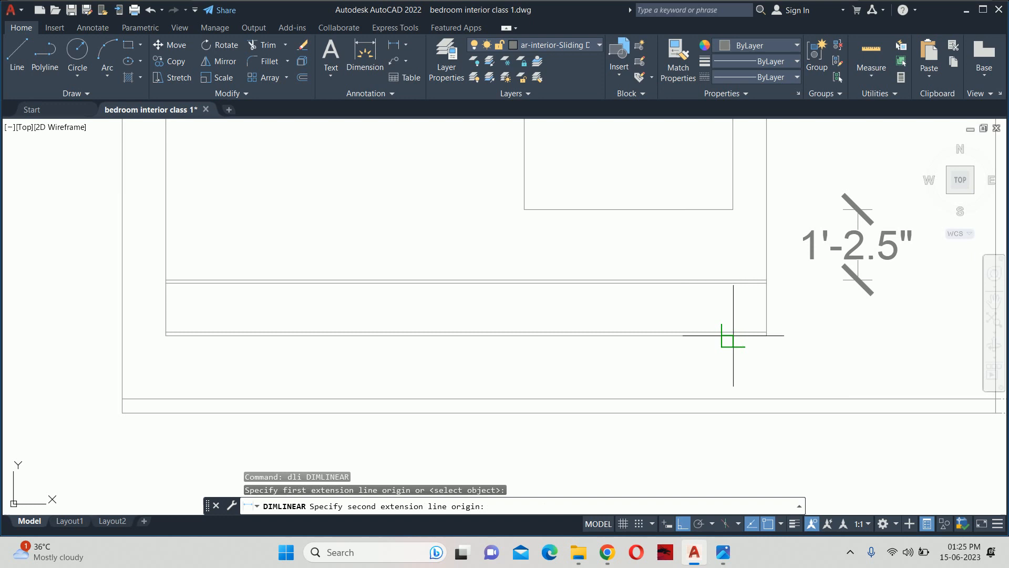
click(737, 391)
key(Escape)
Step: Stretch the unit's two lower double lines, together with the gap dimension, 1" downward
text(s)
key(Return)
click(836, 358)
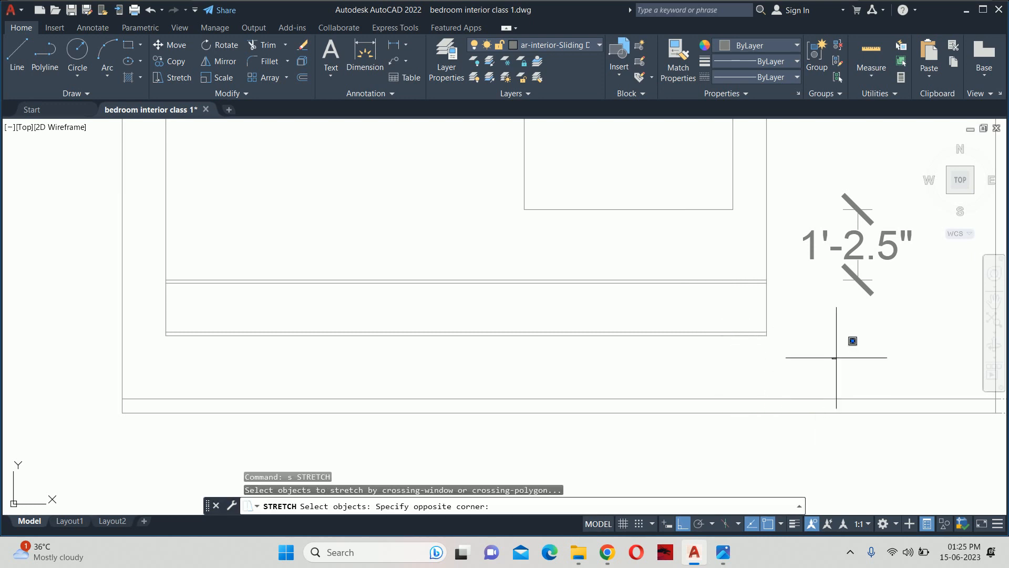
click(207, 245)
key(Return)
click(265, 194)
text(1)
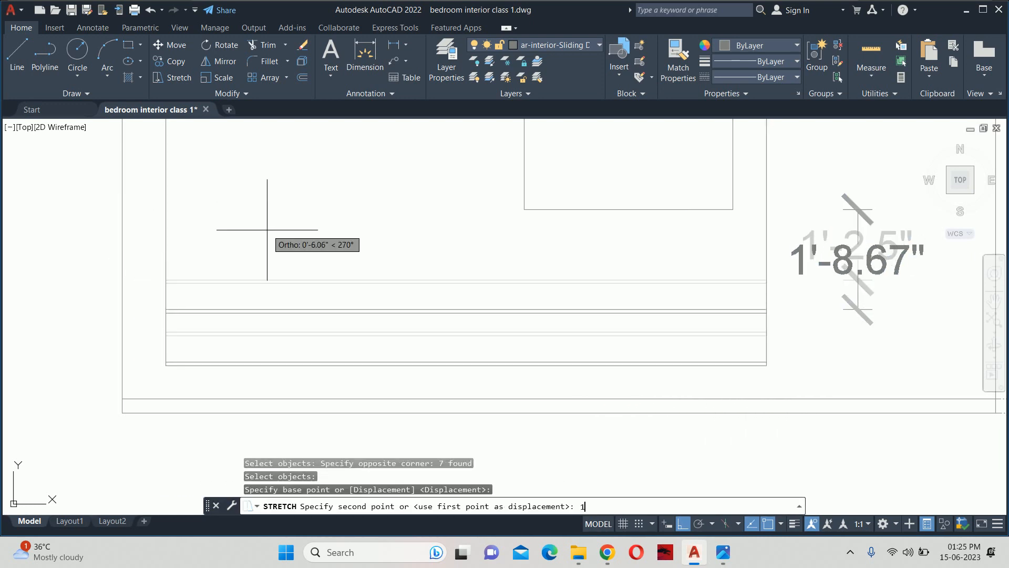
key(Return)
key(Escape)
key(Escape)
Step: Examine the gap below the television in the reference render, and return to the elevation drawing
middle_drag(453, 270, 442, 240)
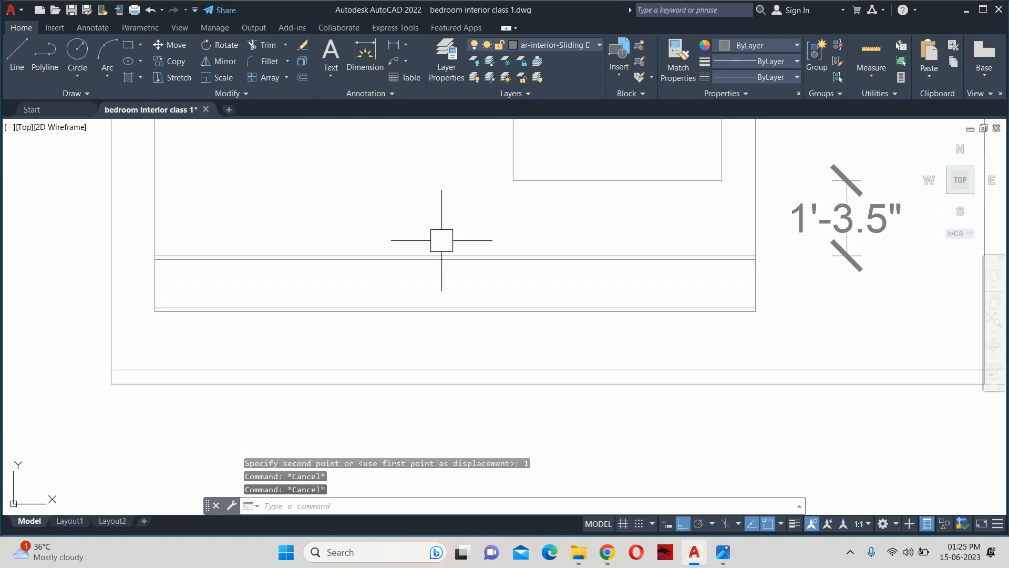
mouse_move(617, 220)
middle_down()
mouse_move(574, 226)
mouse_move(597, 252)
middle_up()
text(o)
key(Return)
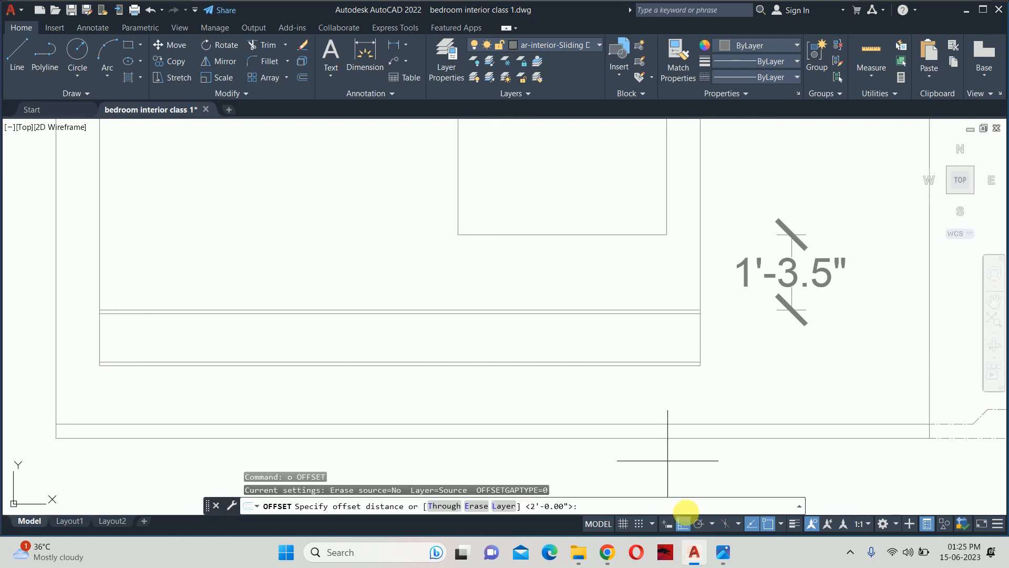
mouse_move(723, 552)
click(678, 468)
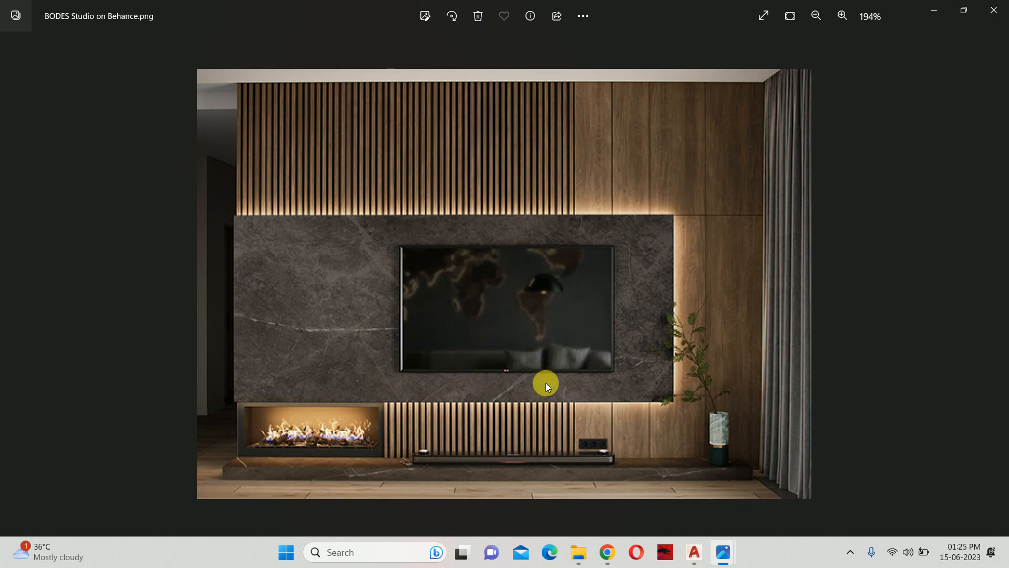
click(923, 15)
key(Escape)
Step: Offset the television's bottom edge 6" downward
text(o)
key(Return)
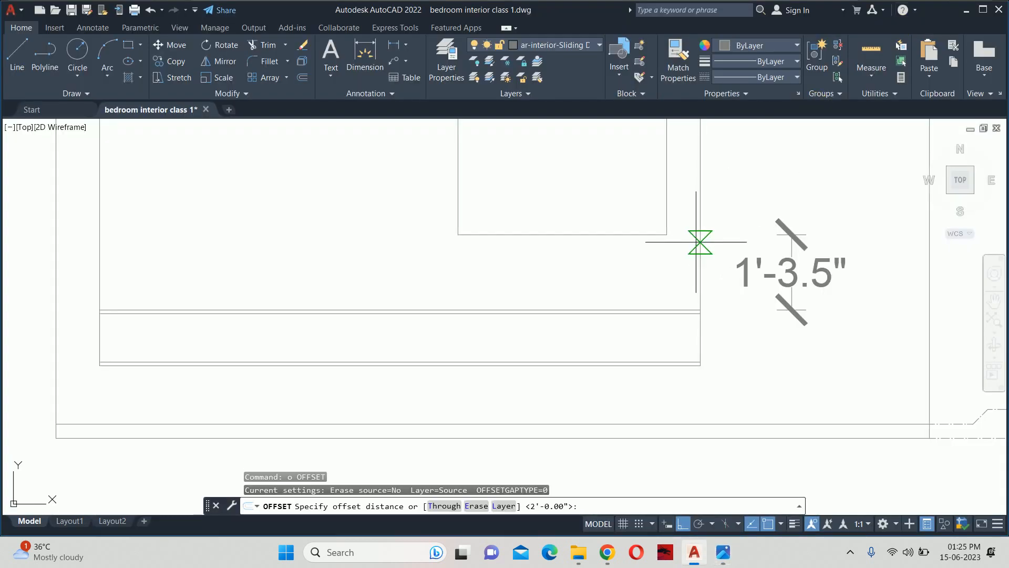
text(6)
key(Return)
click(614, 236)
key(Return)
key(Return)
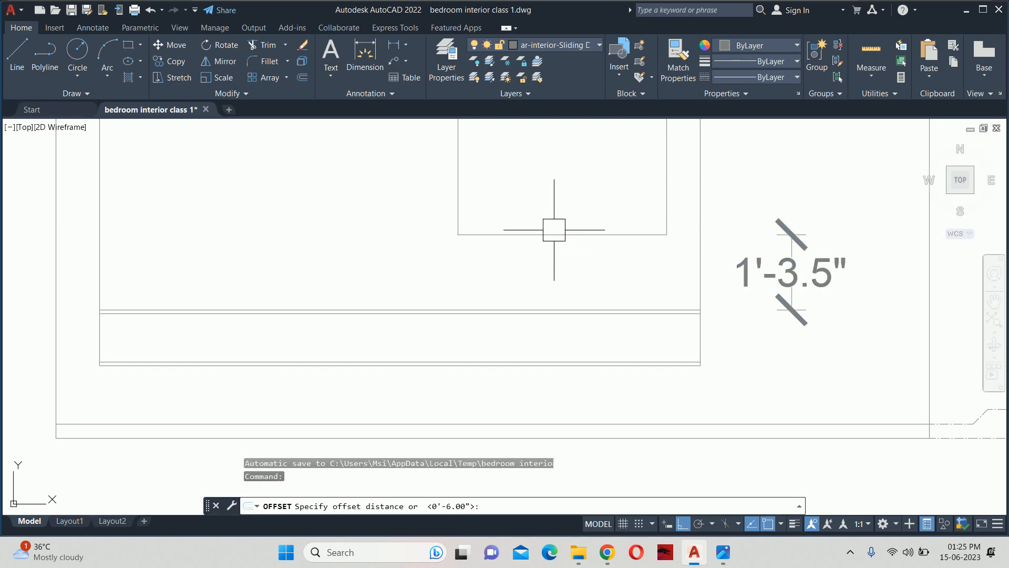
key(Return)
click(515, 233)
click(514, 268)
key(Escape)
key(Escape)
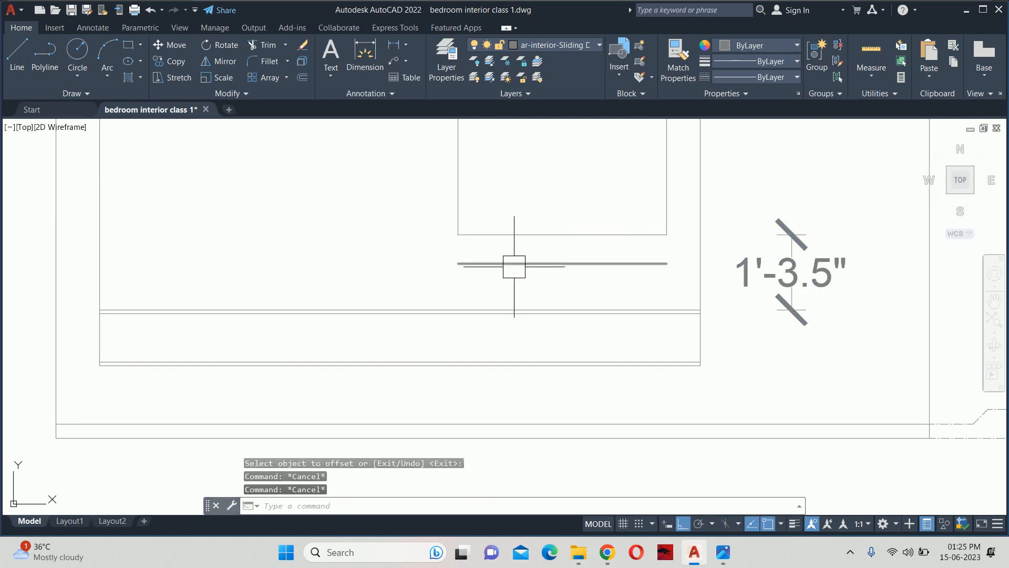
Step: Extend the line below the television at both ends to the vertical sides of the unit
text(ex)
key(Return)
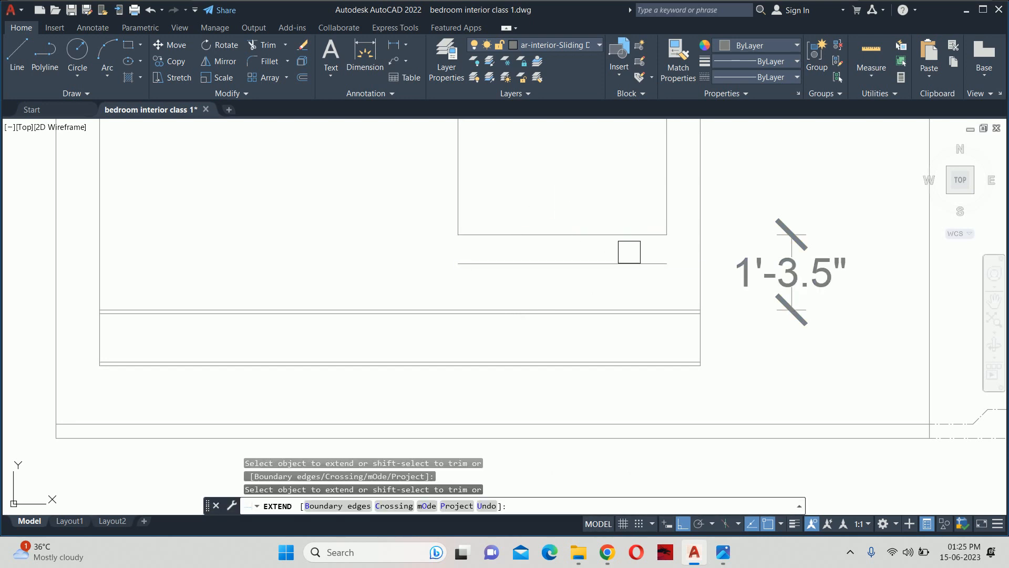
click(473, 260)
scroll(452, 263, down, 4)
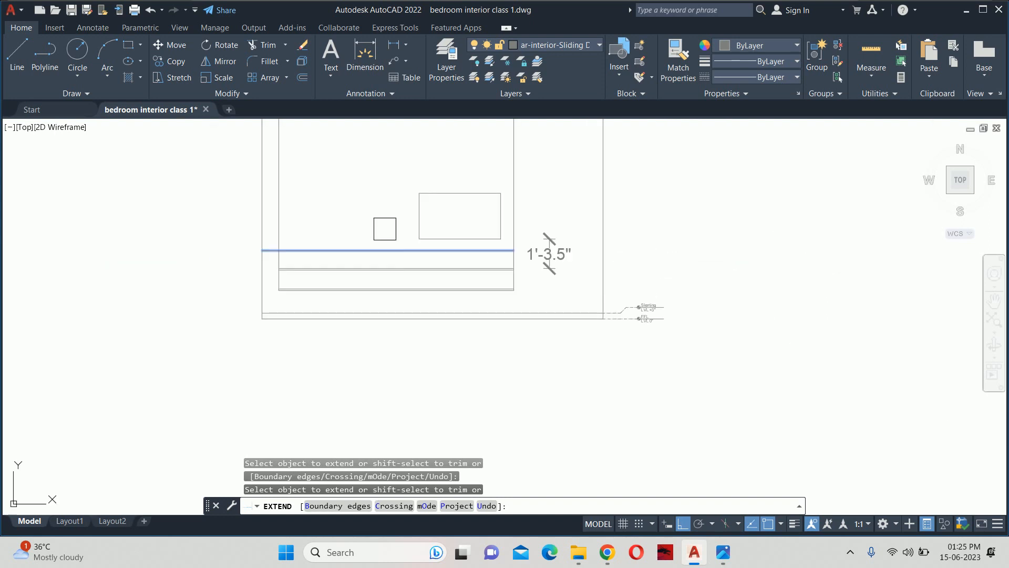
key(Return)
key(Escape)
key(Escape)
key(Escape)
scroll(427, 321, up, 4)
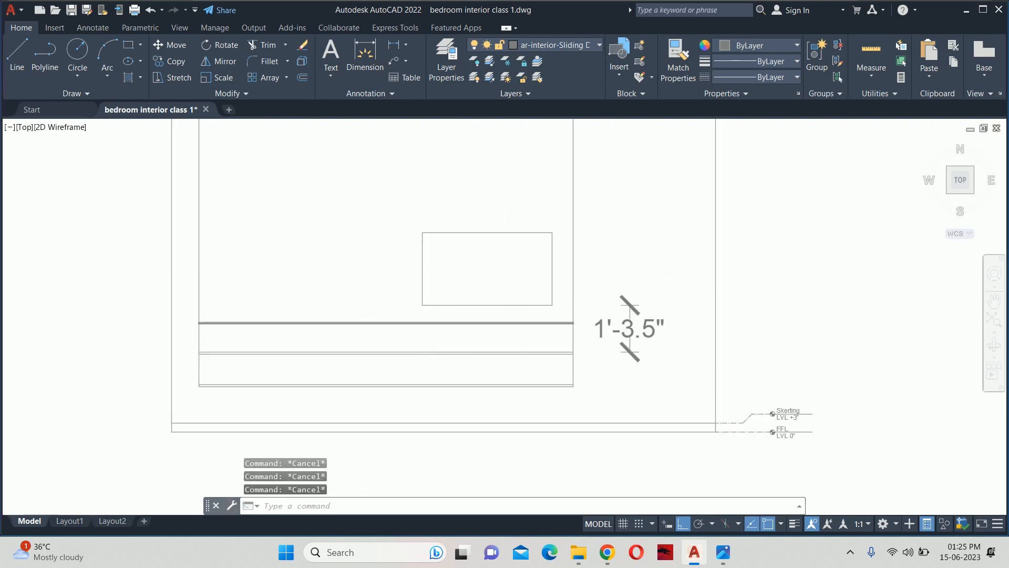
Step: Offset the extended line below the television 3" upward and 3" downward
text(o)
key(Return)
text(3)
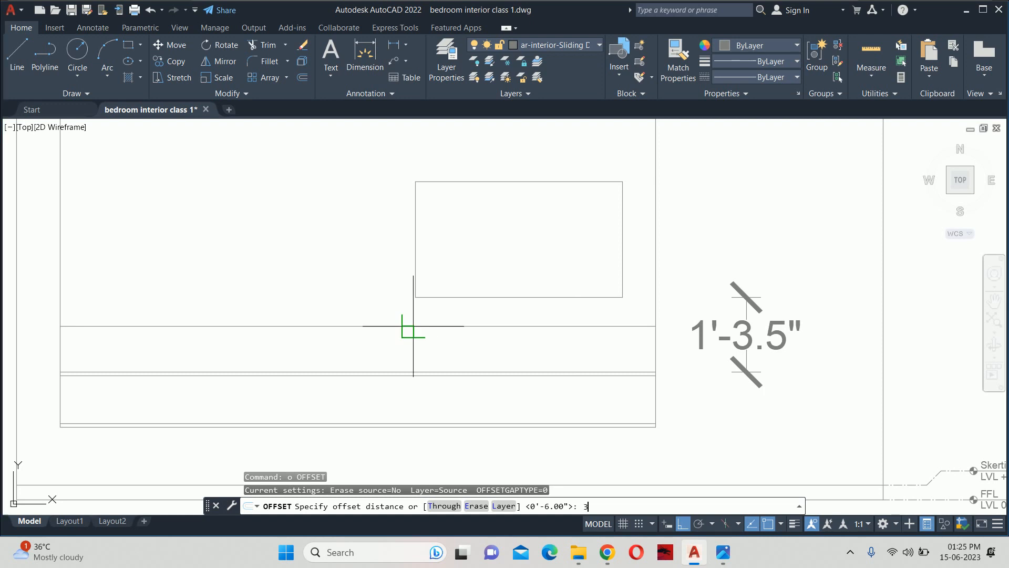
key(Return)
click(402, 326)
click(403, 318)
click(405, 334)
click(408, 349)
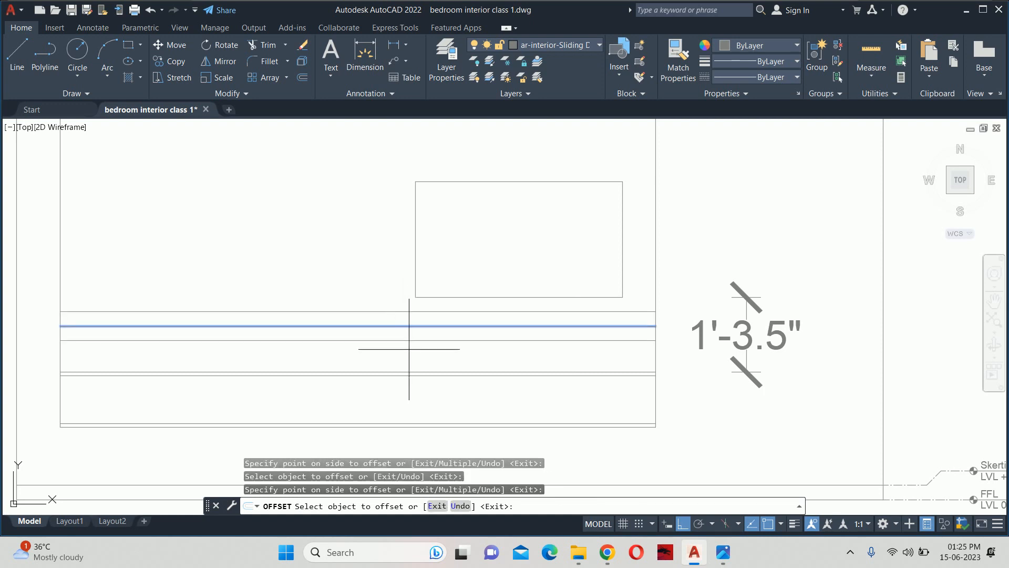
key(Escape)
key(Escape)
Step: Delete the upper two of the three horizontal lines below the television, keeping only the lowest
scroll(413, 315, up, 4)
click(411, 341)
click(363, 306)
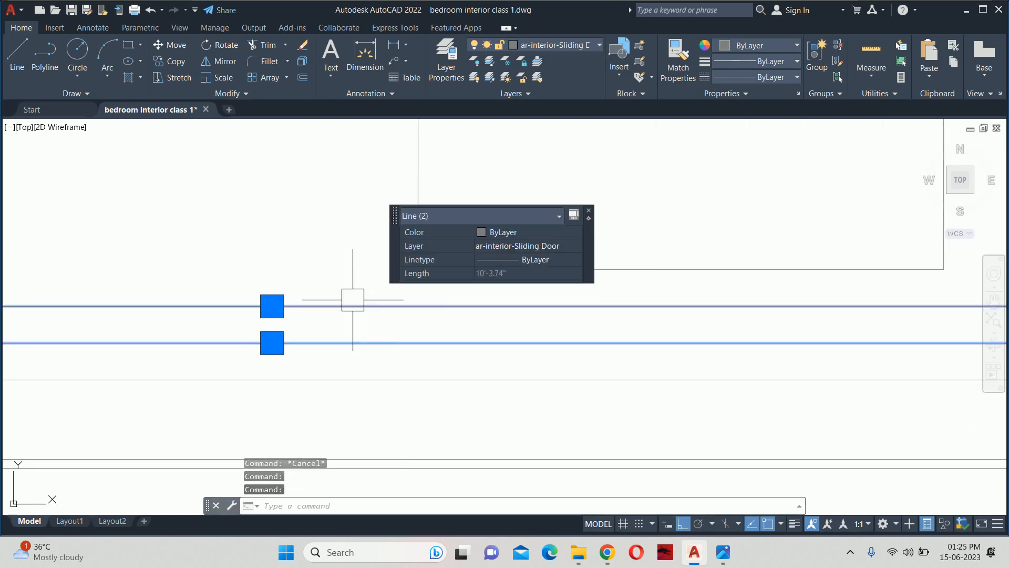
key(Delete)
scroll(368, 289, down, 4)
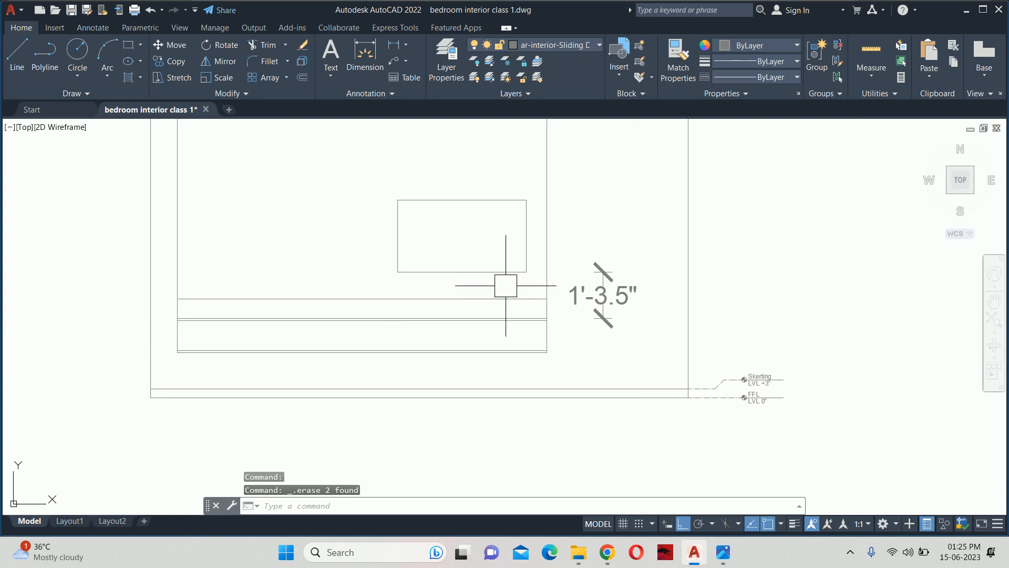
Step: Measure the horizontal gap between the television's right edge and the unit's right side
text(dli)
key(Return)
click(526, 236)
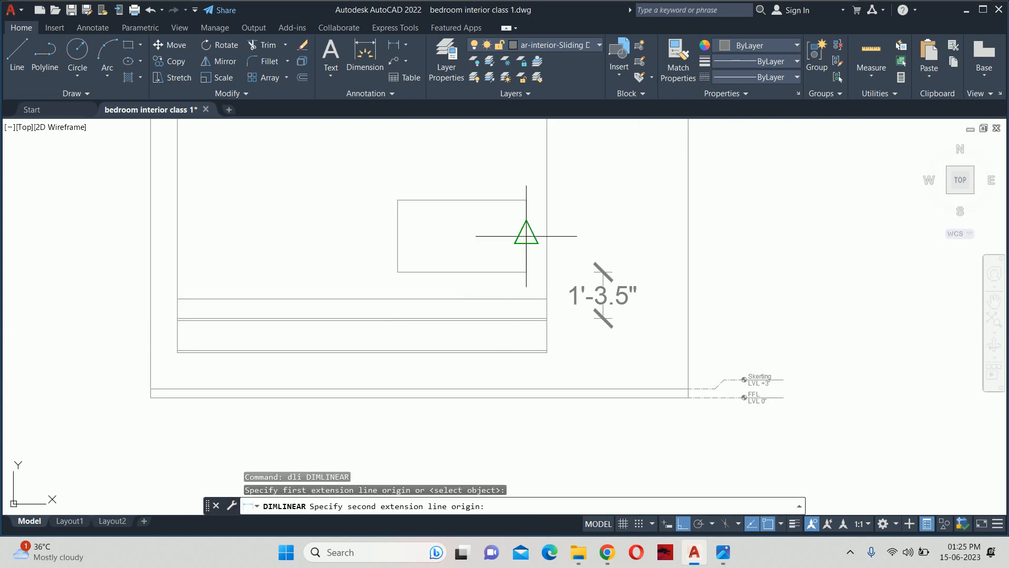
click(547, 236)
scroll(534, 234, up, 6)
key(Escape)
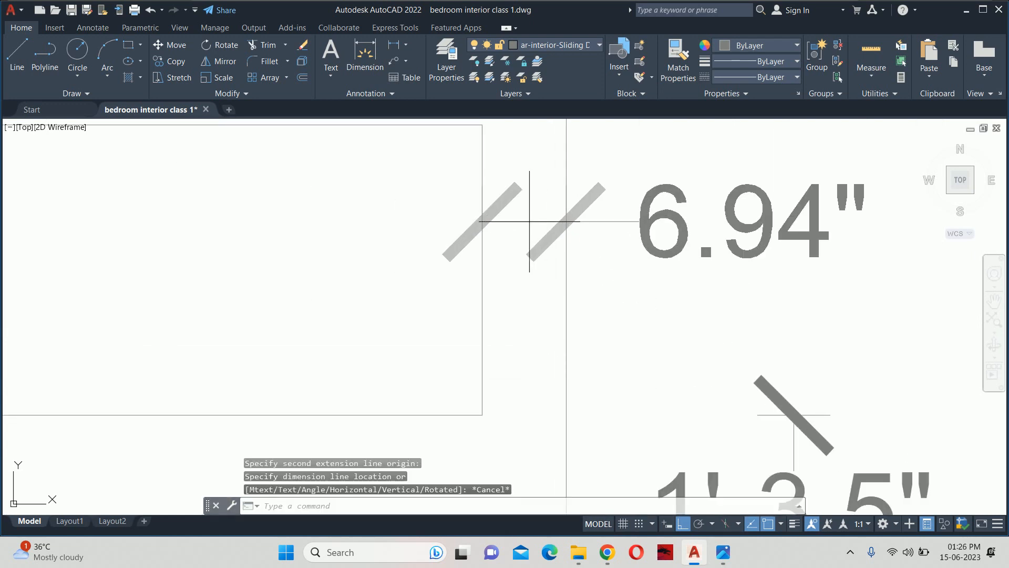
scroll(499, 231, down, 3)
middle_drag(473, 243, 559, 242)
scroll(542, 263, up, 2)
key(Escape)
key(Escape)
key(Escape)
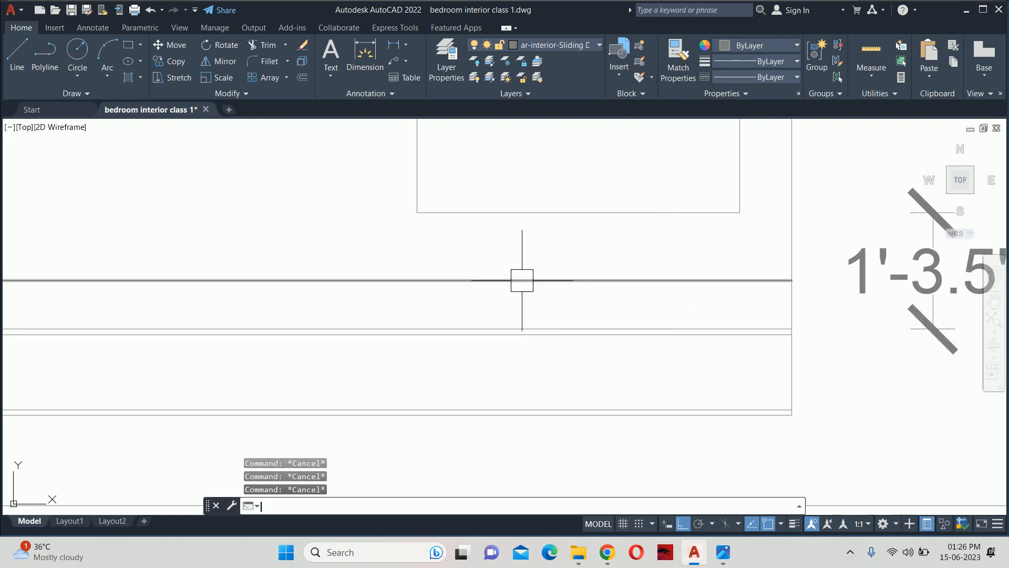
Step: Offset the horizontal line below the television 2" upward and delete the original line
text(o)
key(Return)
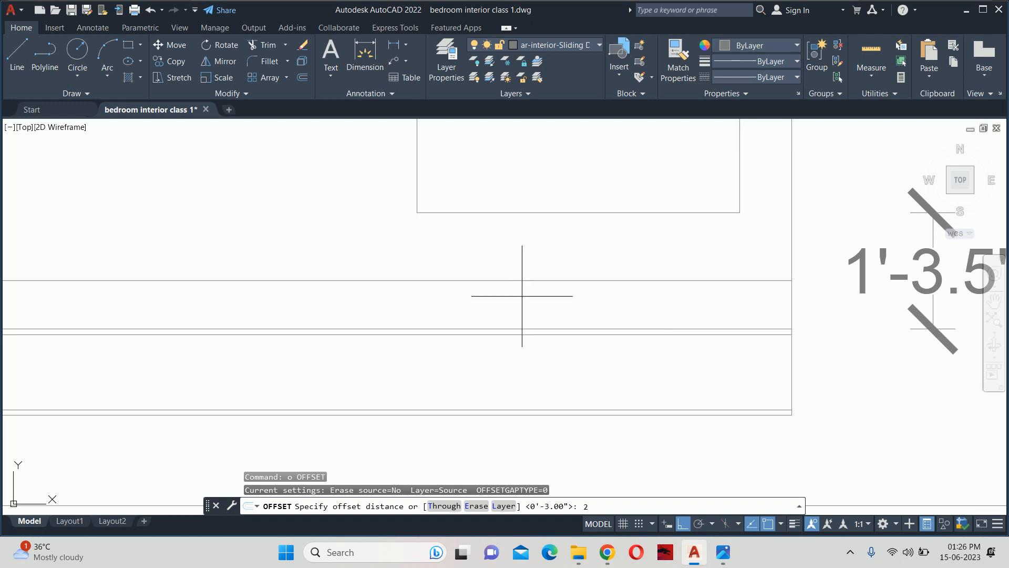
key(Return)
click(524, 280)
click(531, 249)
key(Escape)
click(532, 281)
scroll(532, 279, up, 2)
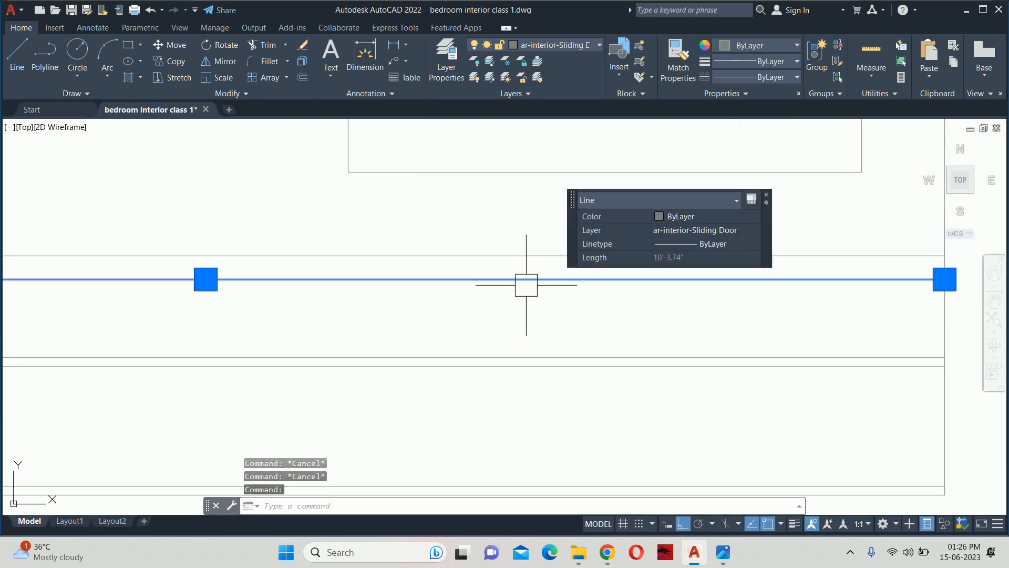
scroll(525, 284, down, 5)
key(Delete)
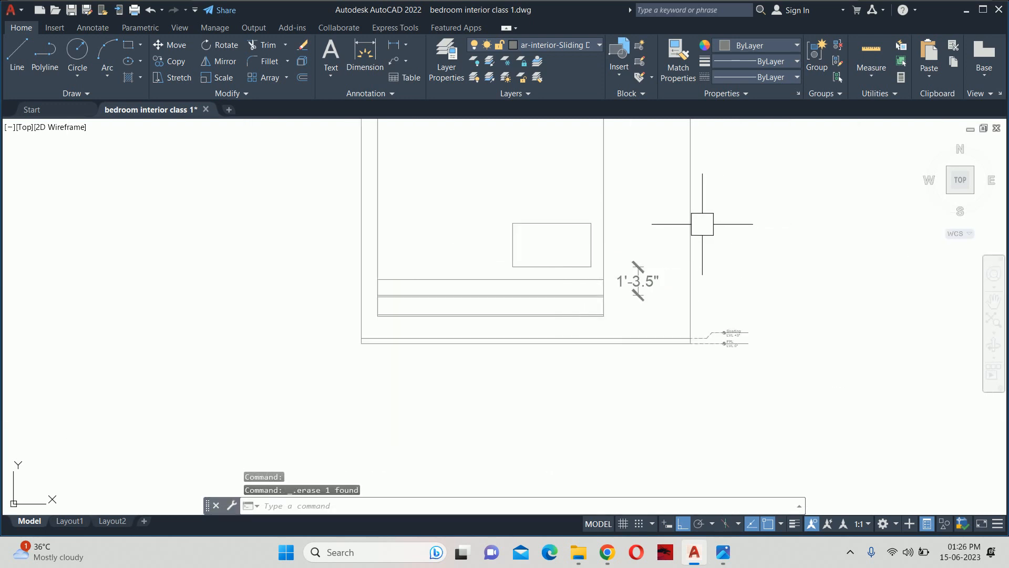
Step: Offset the television's top edge 7" upward
text(o)
key(Return)
text(7)
key(Return)
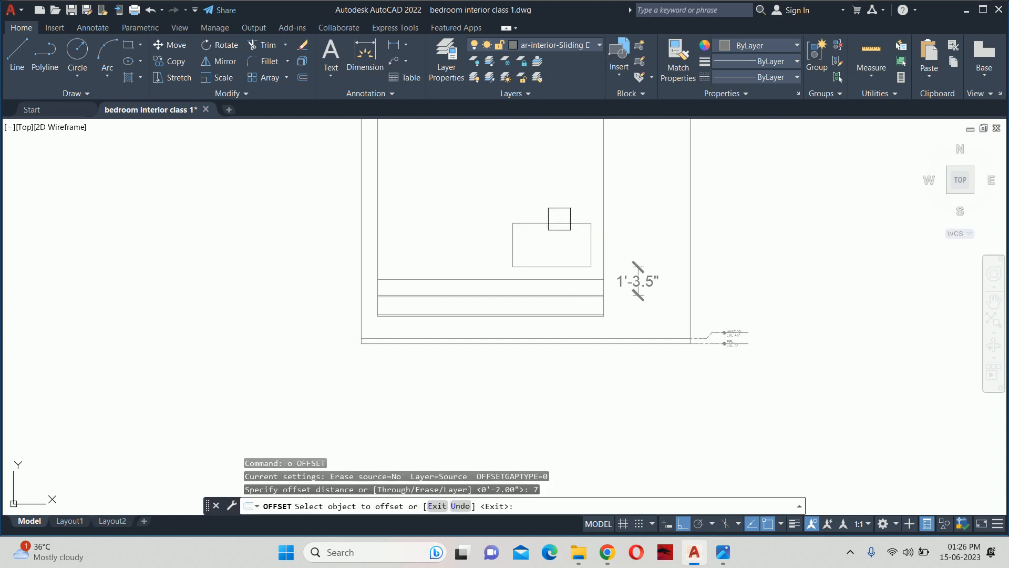
click(559, 223)
click(565, 174)
key(Escape)
key(Escape)
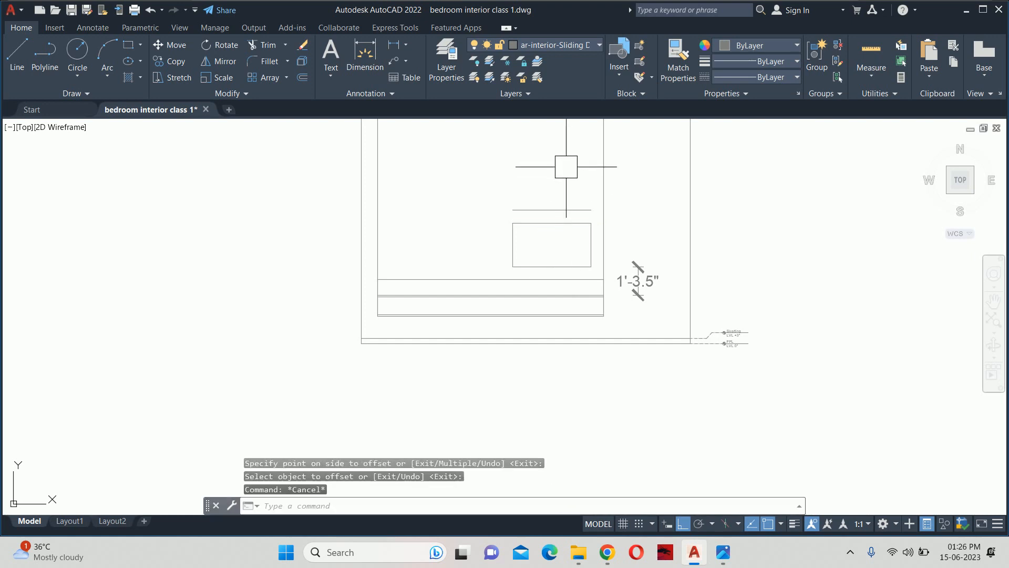
Step: Extend the line above the television at both ends to the vertical sides of the unit
text(ex)
key(Return)
click(571, 208)
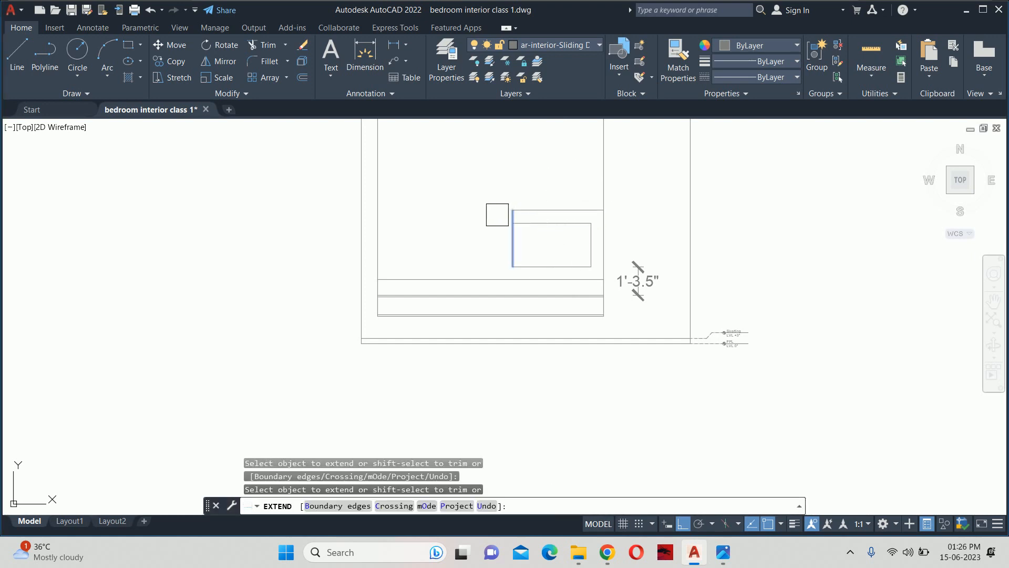
click(498, 214)
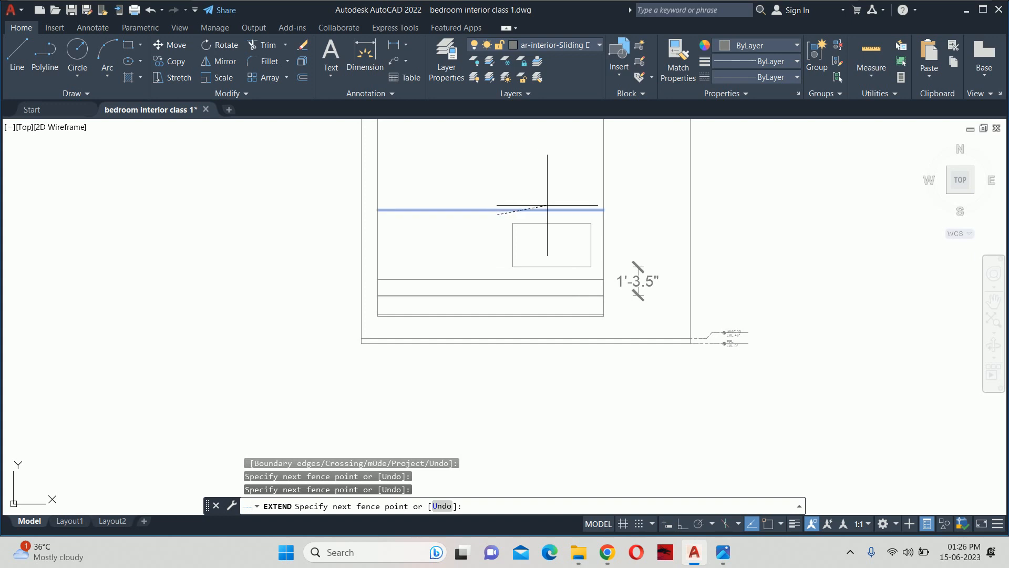
key(Return)
key(Escape)
key(Escape)
scroll(537, 204, down, 4)
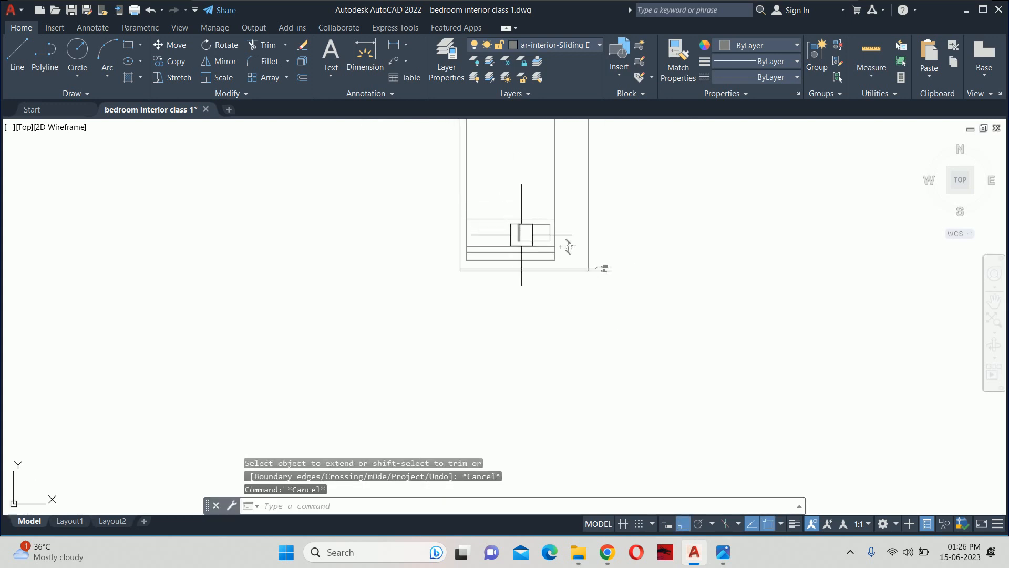
key(Escape)
key(Escape)
scroll(520, 235, up, 4)
middle_drag(561, 287, 678, 412)
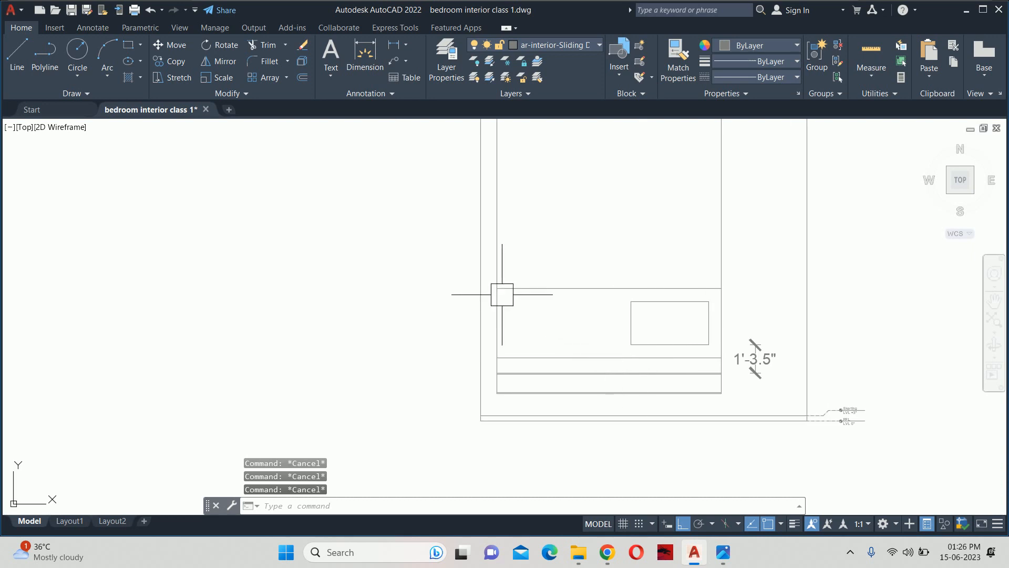
Step: Examine the stone panel around the television in the reference render, and return to the bedroom plan in the drawing
scroll(545, 284, down, 2)
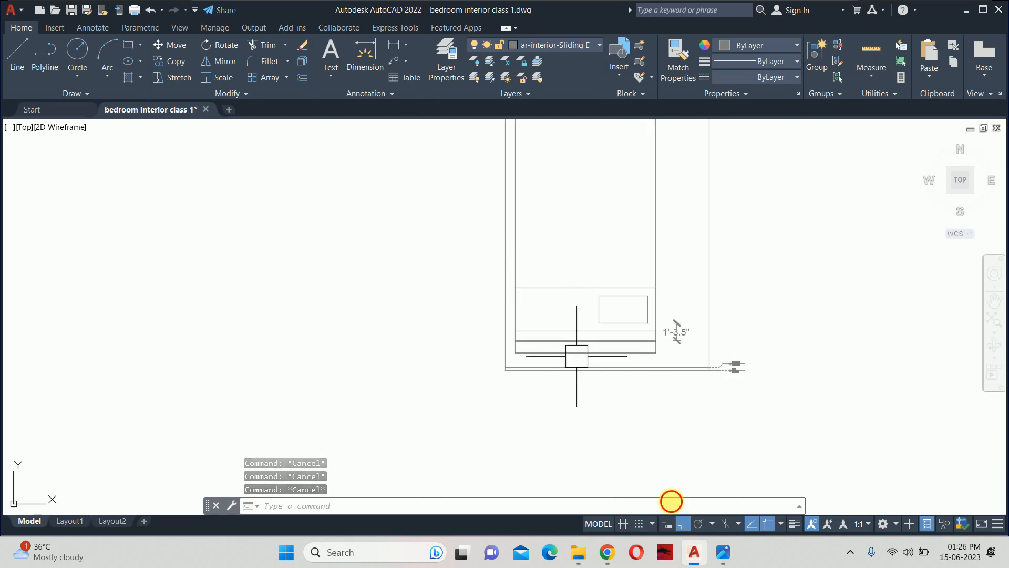
key(alt+Tab)
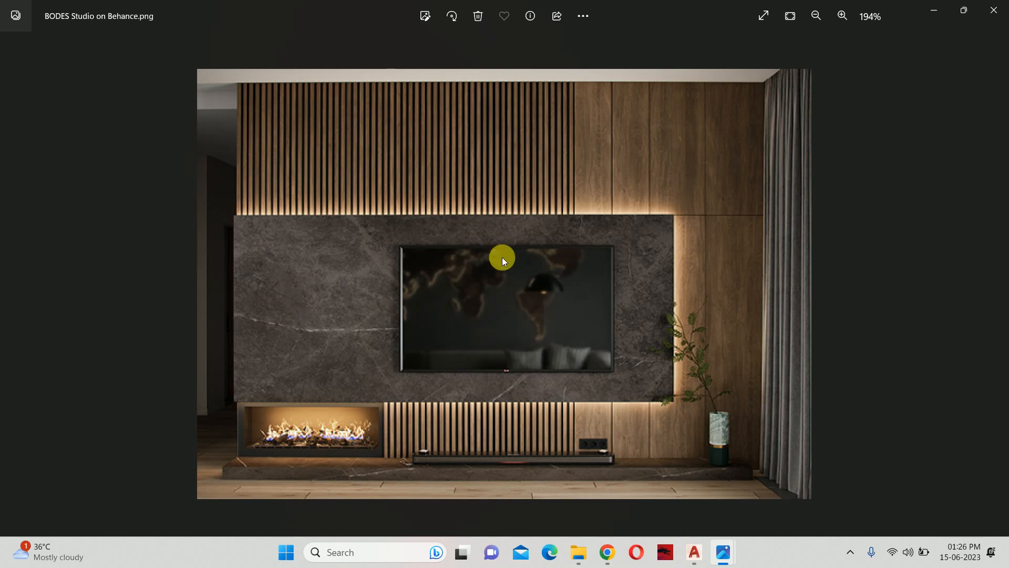
click(934, 10)
scroll(596, 197, down, 5)
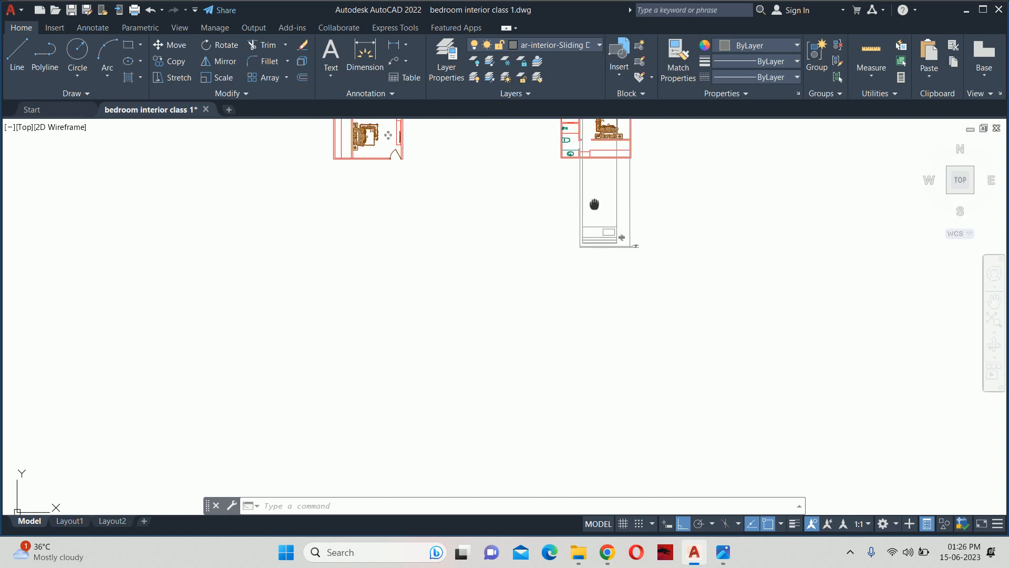
middle_drag(594, 204, 578, 272)
scroll(542, 189, up, 5)
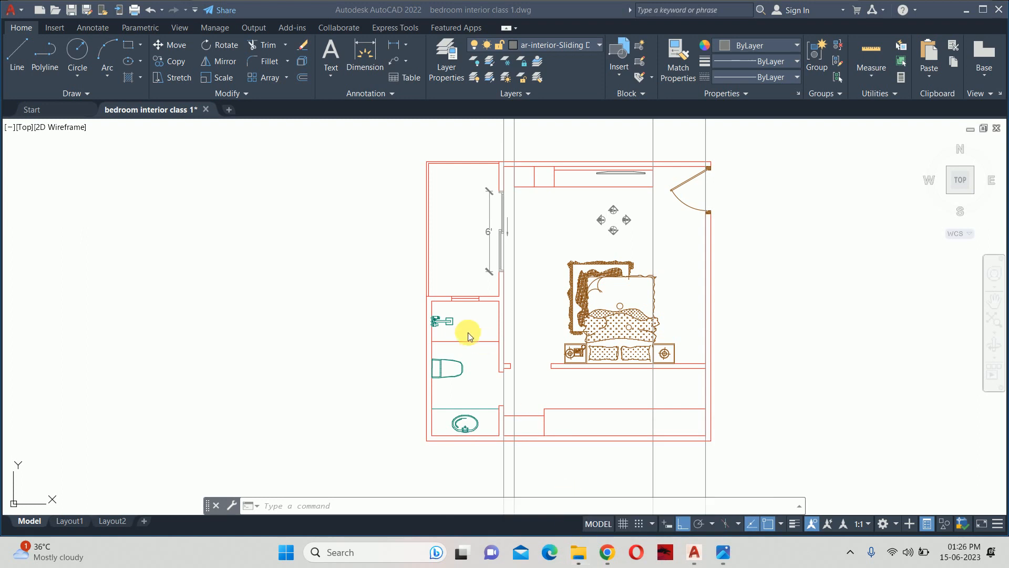
Step: Examine the reference image of the TV unit with tall shelving in the Downloads folder, and return to the AutoCAD drawing
click(578, 552)
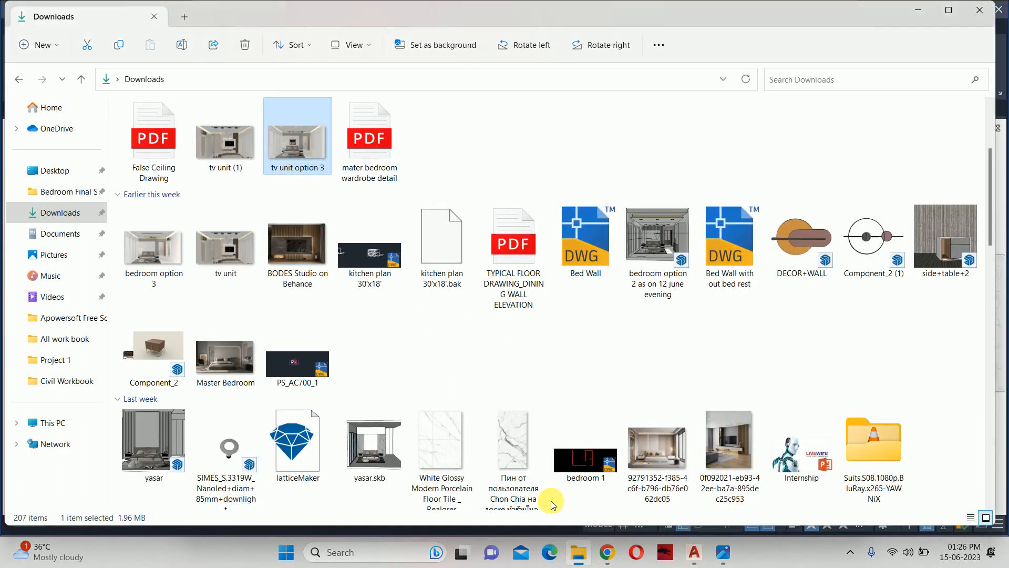
scroll(334, 289, down, 2)
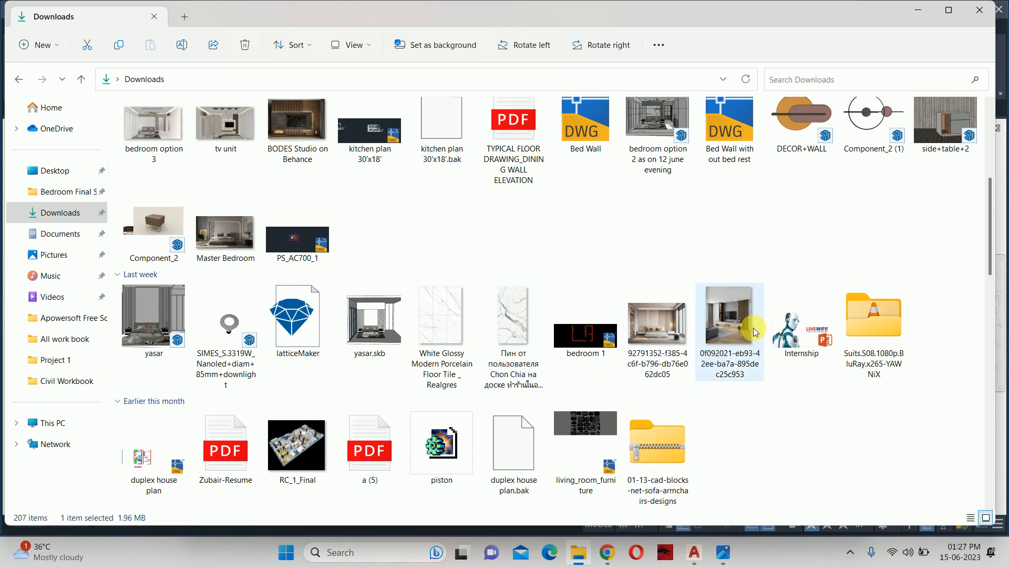
double_click(726, 323)
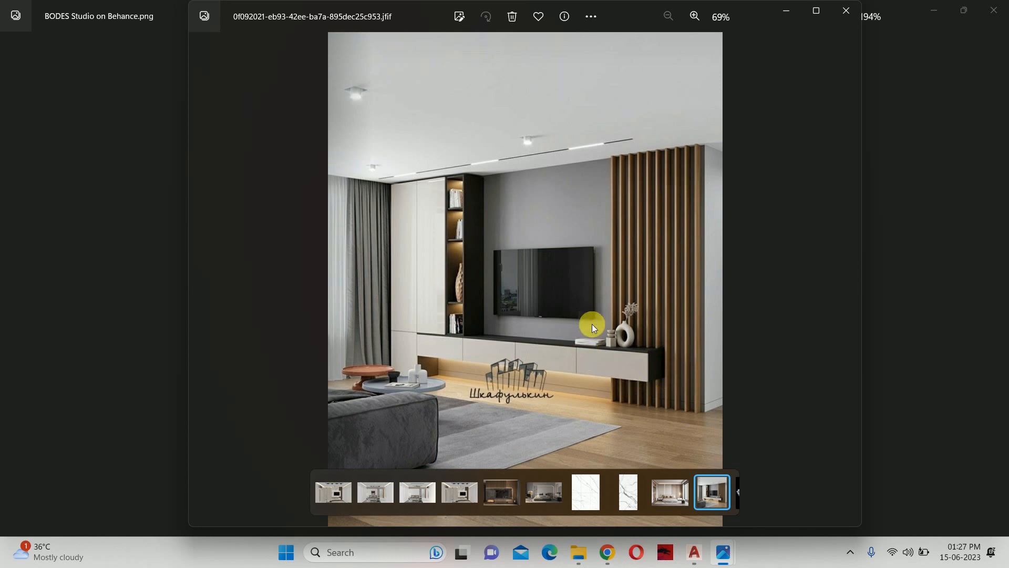
click(786, 11)
click(934, 14)
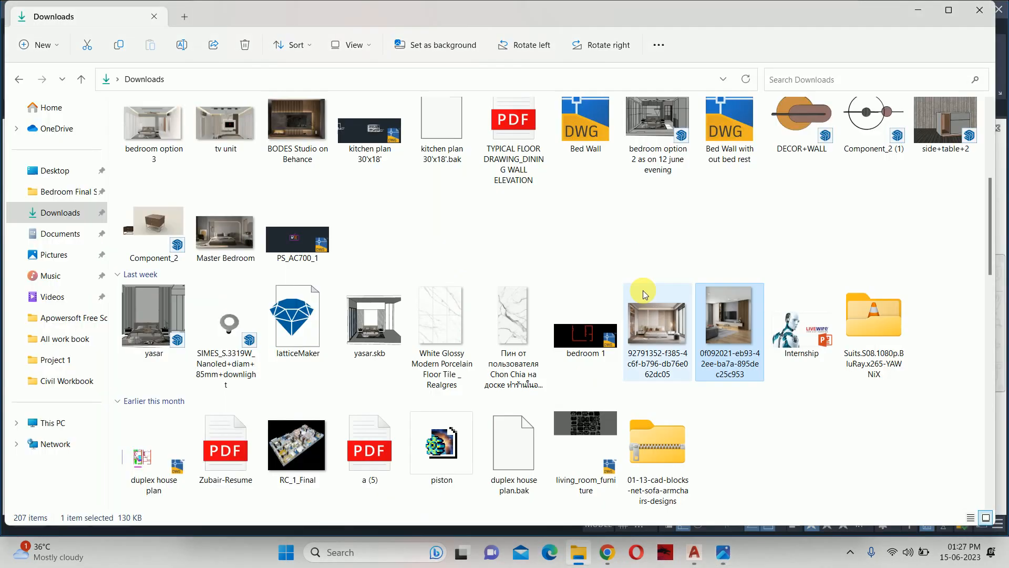
click(915, 11)
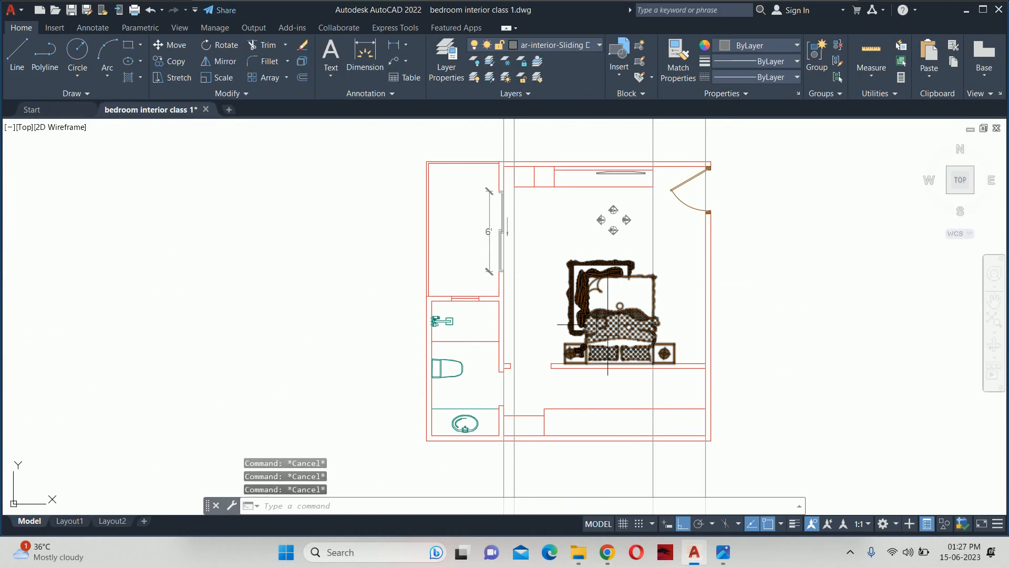
Step: Offset the floor line of the TV wall elevation 10' upward to mark the ceiling
scroll(618, 336, down, 2)
middle_drag(605, 370, 587, 158)
scroll(582, 374, up, 4)
mouse_move(584, 363)
middle_down()
mouse_move(584, 317)
mouse_move(559, 320)
middle_up()
text(o)
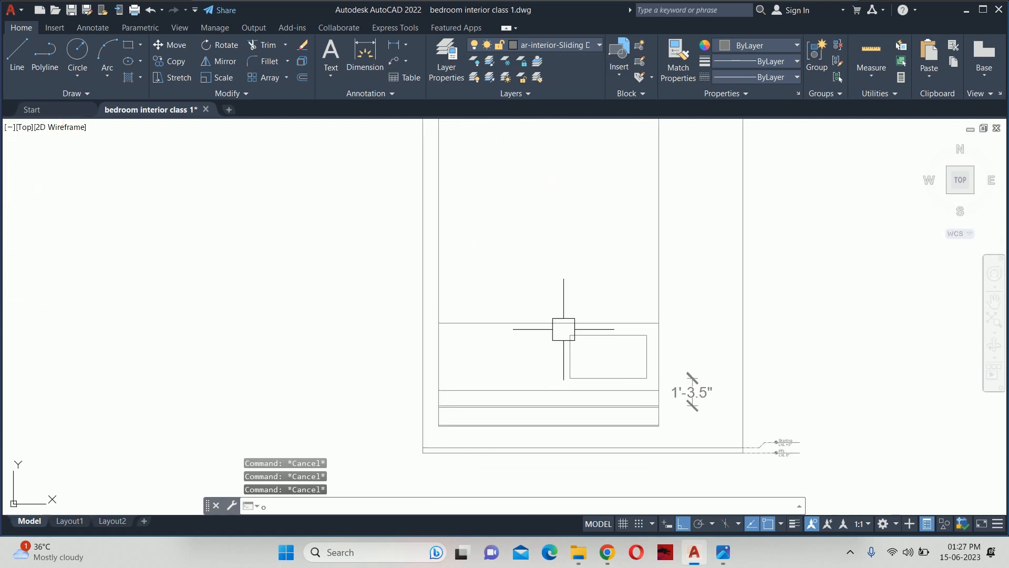
key(Return)
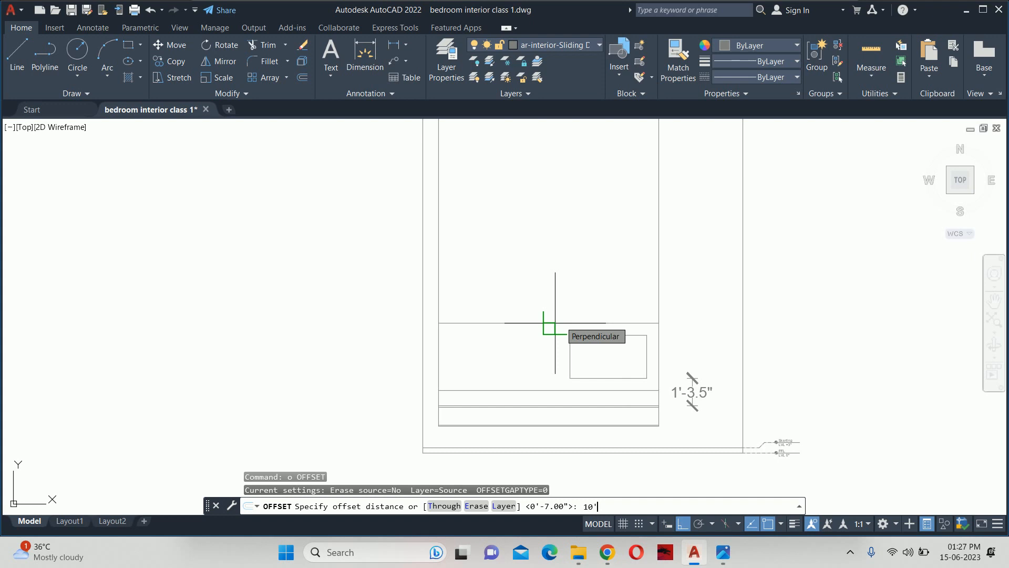
key(Return)
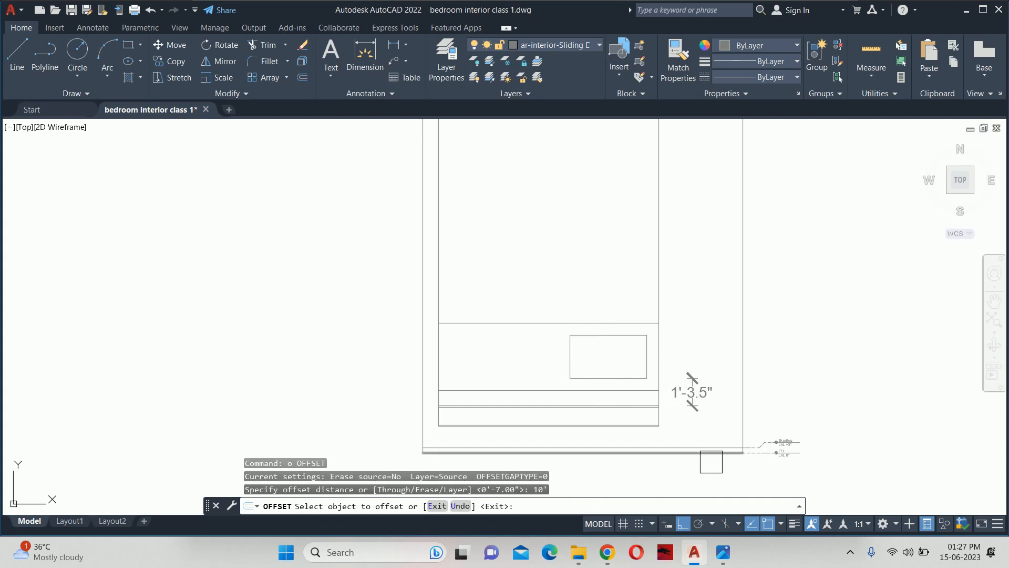
click(711, 456)
click(703, 263)
key(Escape)
key(Escape)
key(Escape)
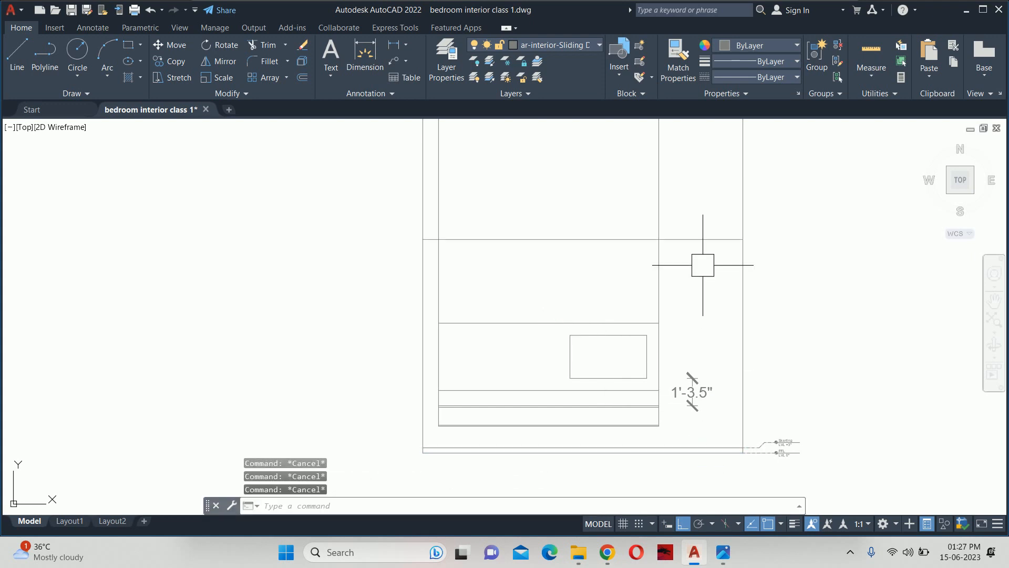
Step: Trim the wall and unit vertical lines that run above the ceiling line
text(tr)
key(Return)
drag(770, 196, 736, 189)
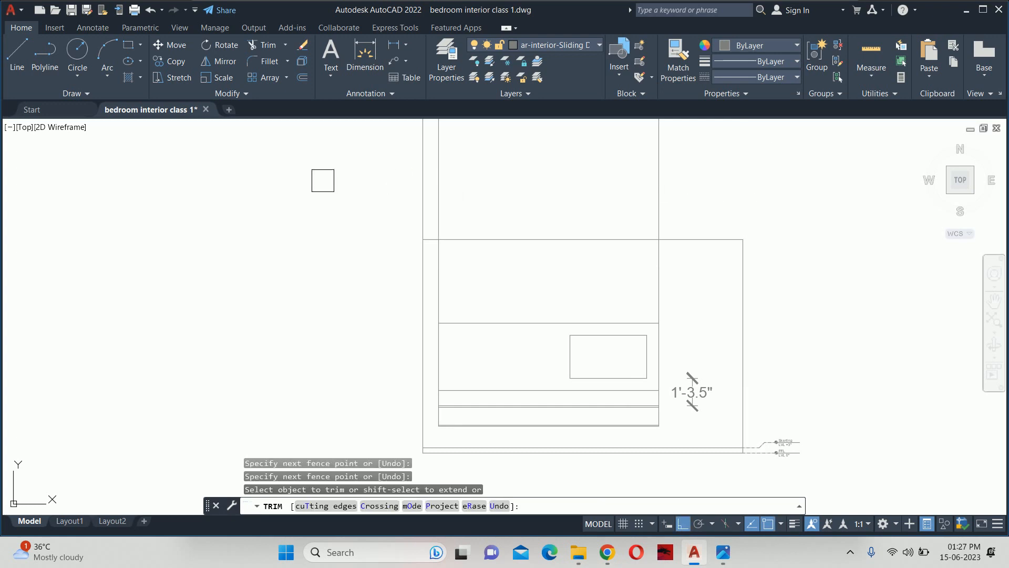
mouse_move(323, 180)
mouse_down()
mouse_move(687, 162)
mouse_move(694, 173)
mouse_up()
key(Return)
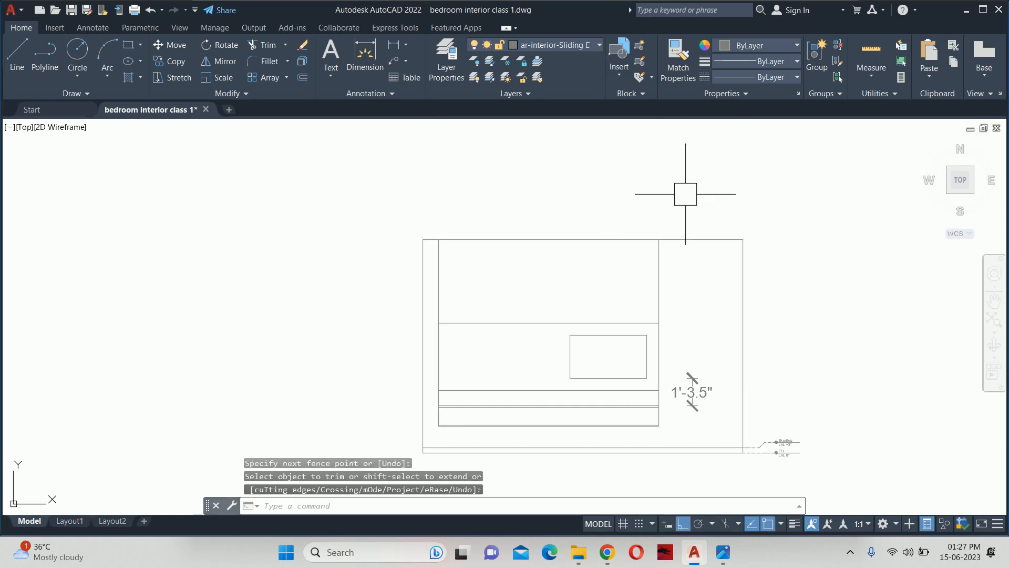
Step: Move the whole TV wall elevation about 12' straight up, closer to the bedroom plan, with Stretch
scroll(686, 194, down, 3)
text(s)
key(Return)
click(782, 356)
click(342, 134)
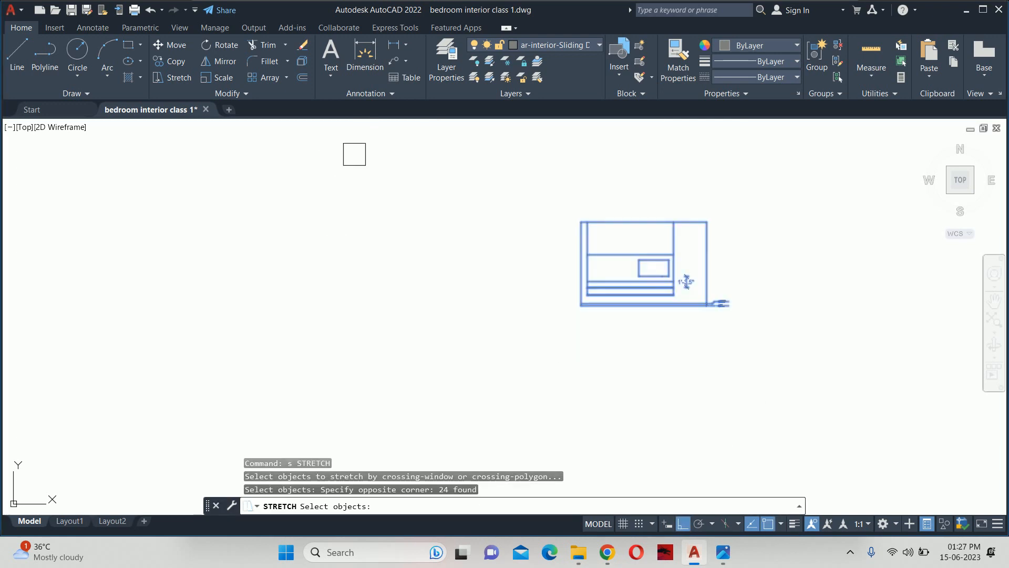
key(Return)
click(401, 263)
middle_drag(401, 189, 417, 335)
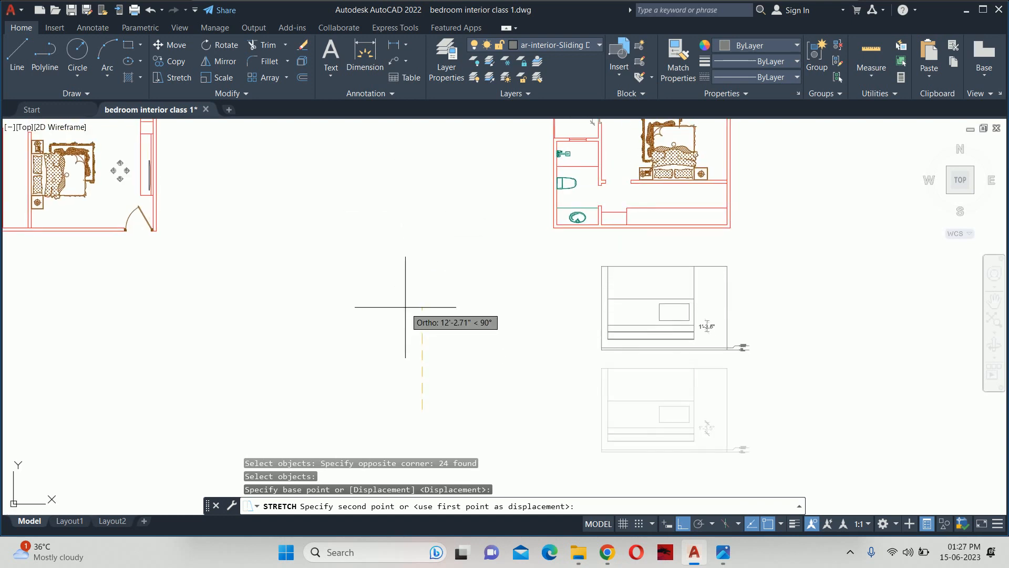
key(Escape)
key(Escape)
Step: Offset the elevation's ceiling line 12" downward
scroll(678, 279, up, 4)
middle_drag(678, 272, 634, 244)
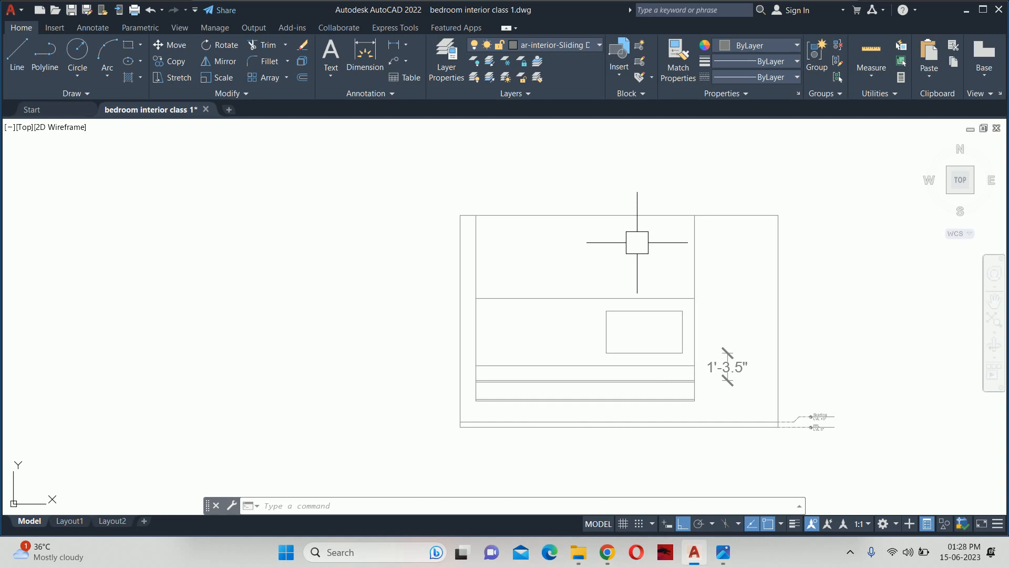
key(Return)
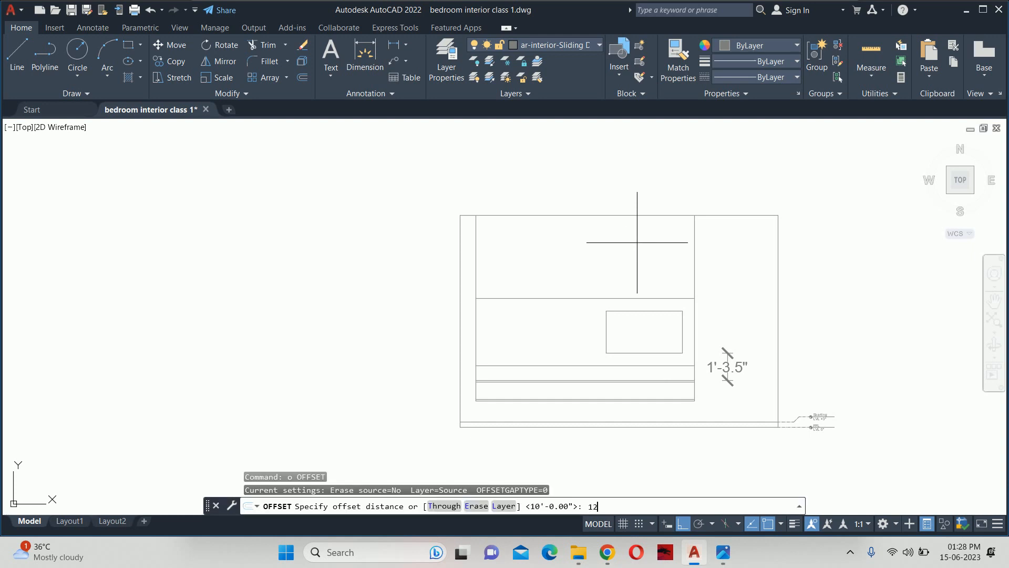
text(12)
key(Return)
click(612, 215)
click(607, 252)
key(Escape)
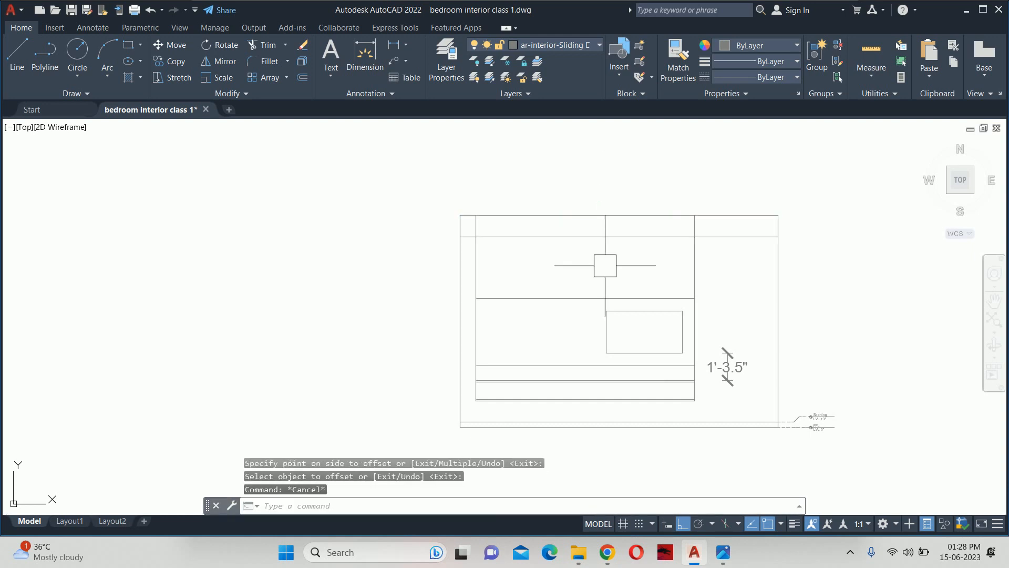
key(Escape)
key(Escape)
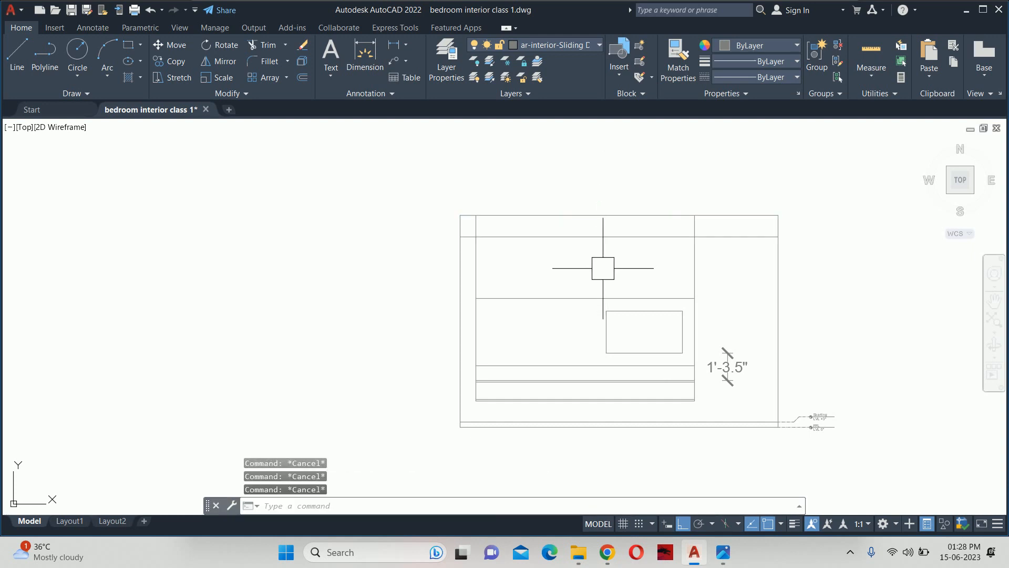
Step: Trim the two inner vertical lines where they cross the band between the ceiling line and its 12" offset
text(tr)
key(Return)
scroll(496, 232, up, 4)
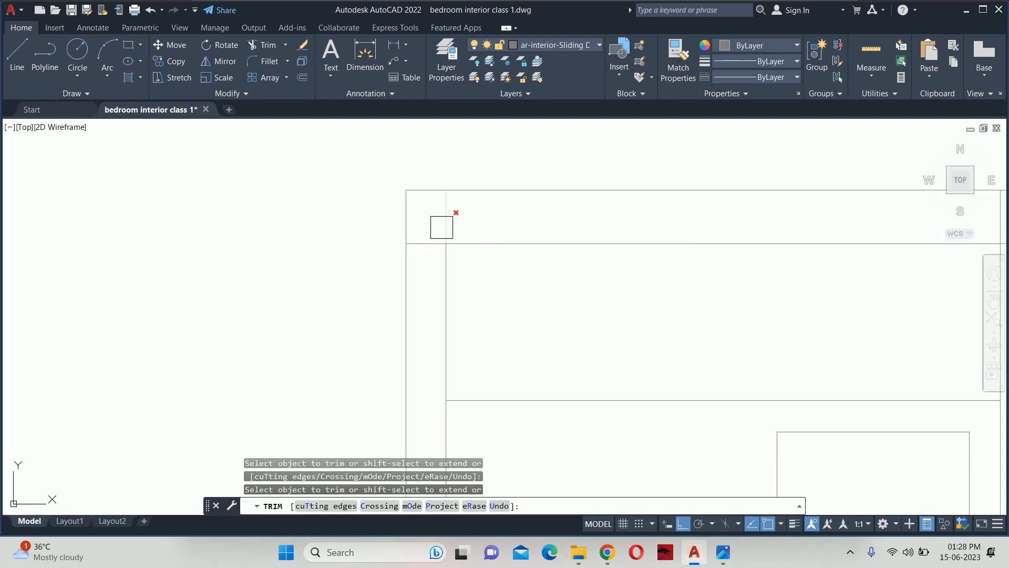
middle_drag(615, 229, 570, 232)
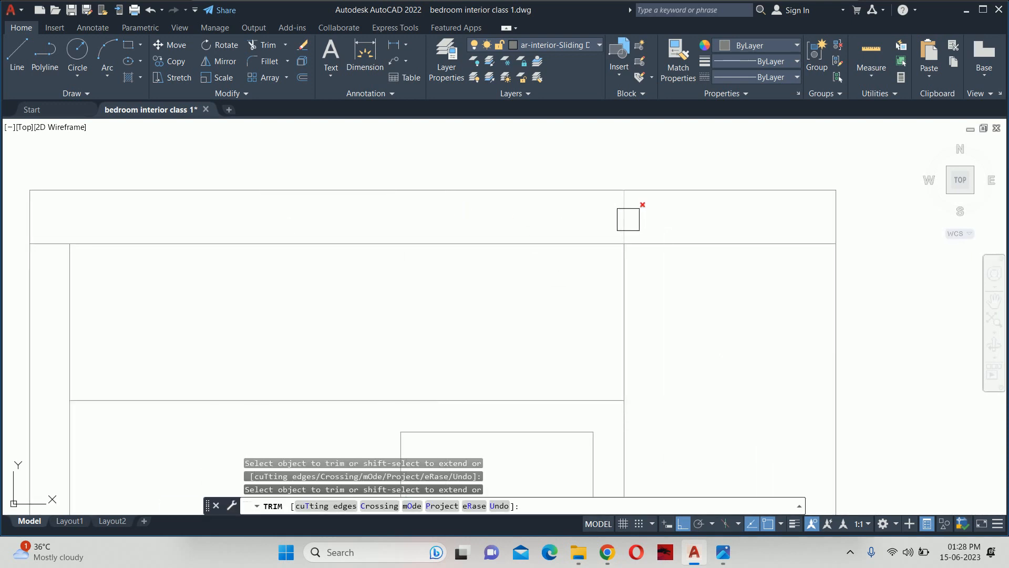
key(Escape)
key(Escape)
scroll(628, 221, down, 5)
key(Escape)
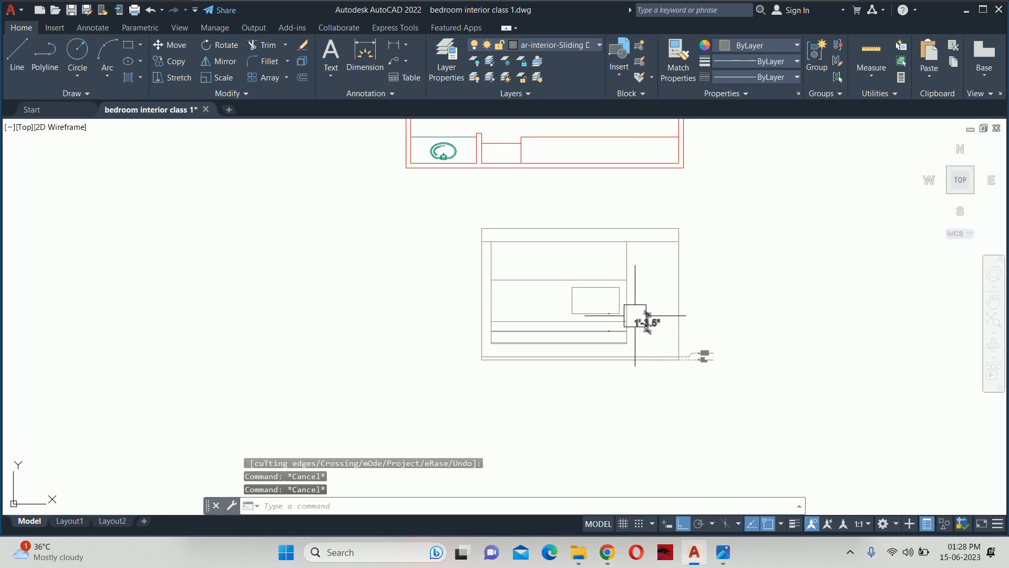
Step: Draw vertical construction lines through the two partitions of the TV unit in the plan, down across the elevation
scroll(625, 314, up, 2)
middle_drag(442, 338, 503, 336)
text(xl)
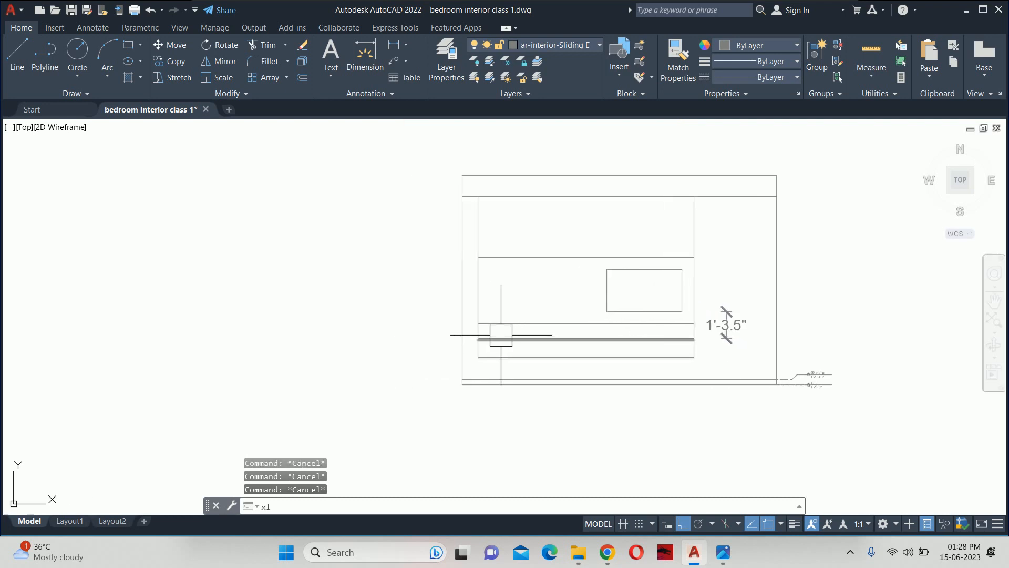
key(Return)
text(v)
key(Return)
scroll(488, 322, down, 4)
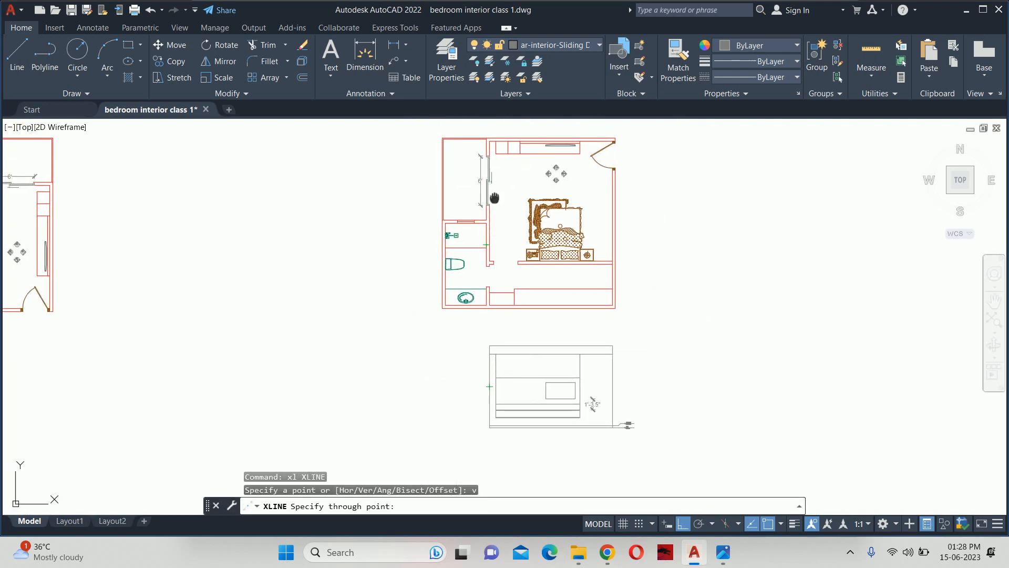
scroll(506, 152, up, 4)
click(502, 152)
key(Escape)
key(Escape)
scroll(536, 305, down, 5)
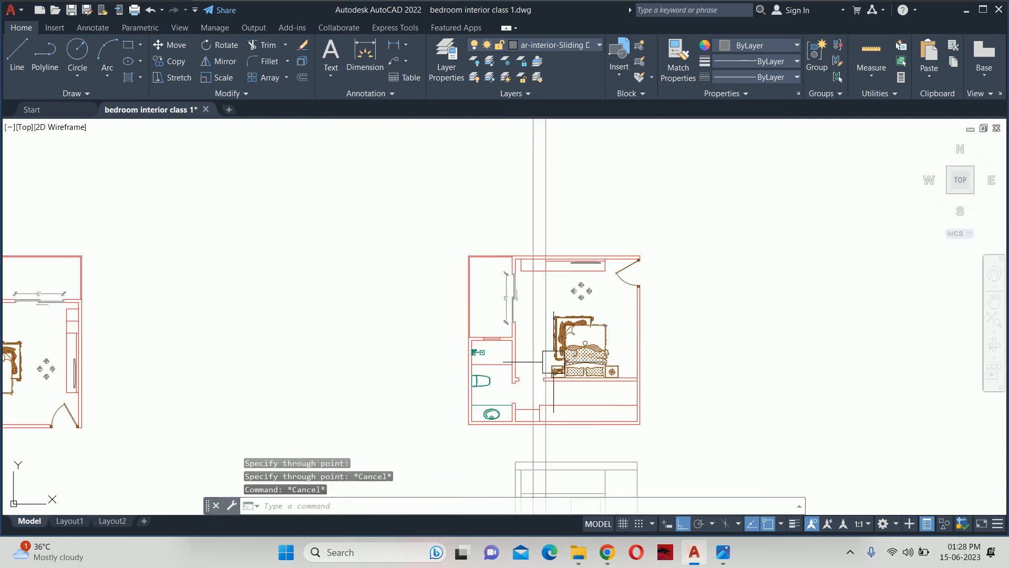
Step: Trim both vertical construction lines where they run below the bottom edge of the TV unit
scroll(541, 361, up, 7)
scroll(473, 316, up, 4)
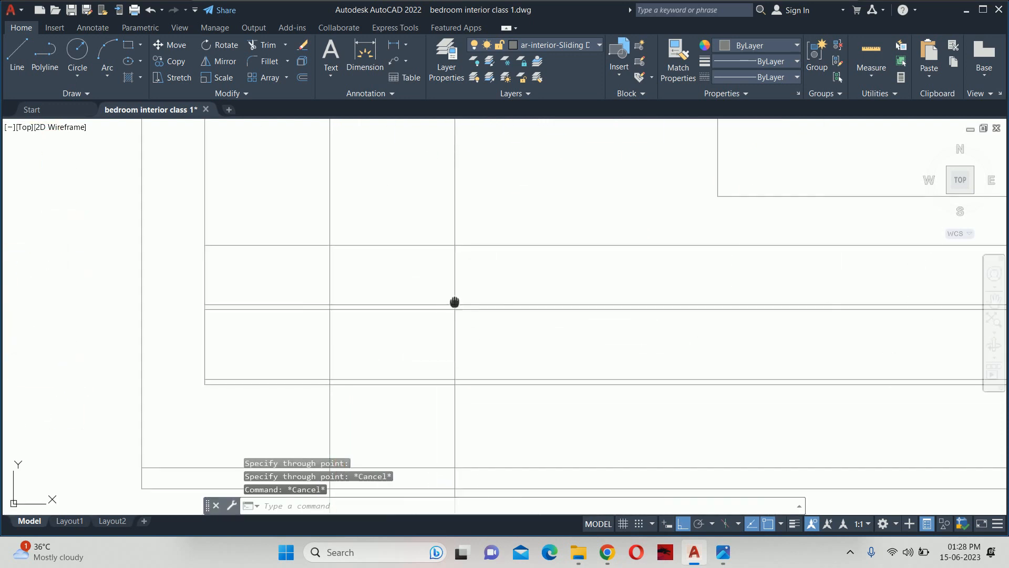
text(tr)
key(Return)
scroll(497, 436, up, 2)
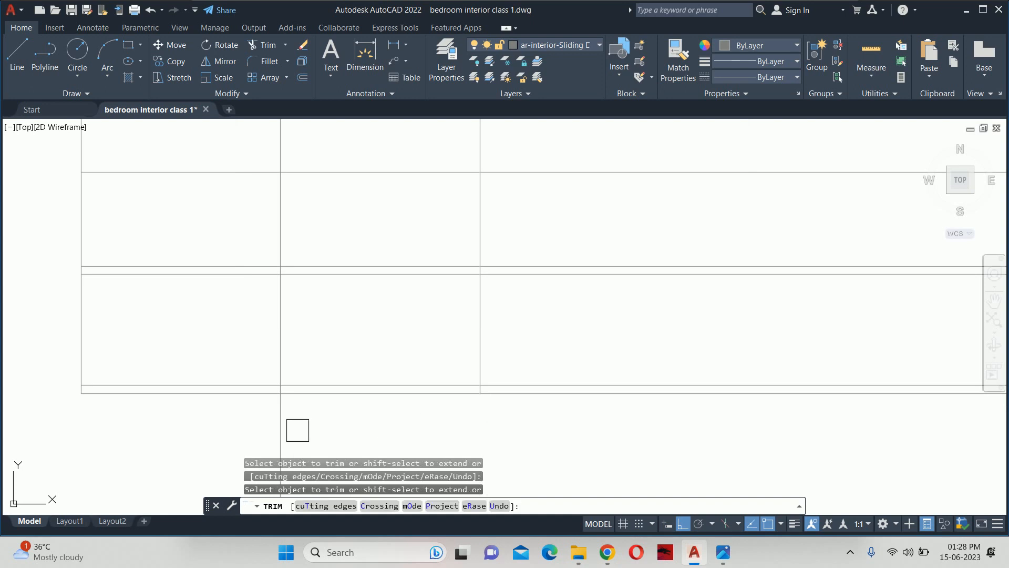
click(294, 429)
click(267, 436)
scroll(293, 410, down, 3)
key(Escape)
key(Escape)
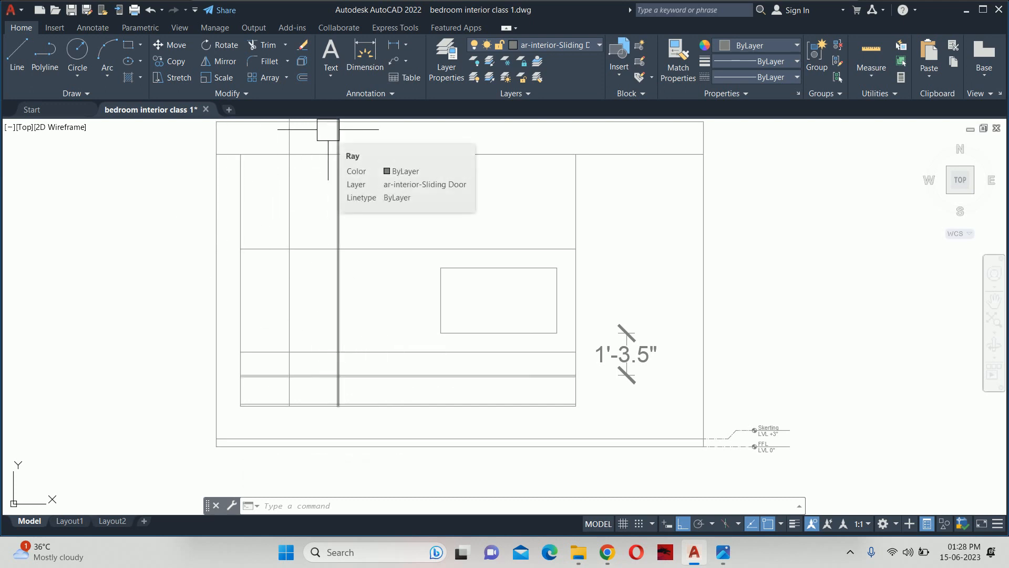
Step: Trim the horizontal lines above and below the television back to the partition line nearest the television
text(tr)
key(Return)
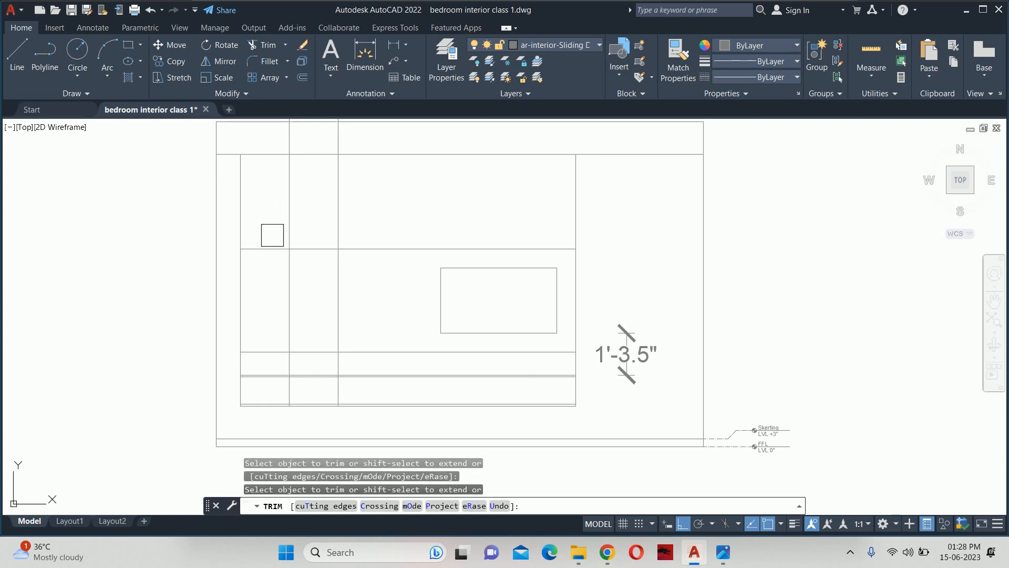
click(271, 234)
key(Return)
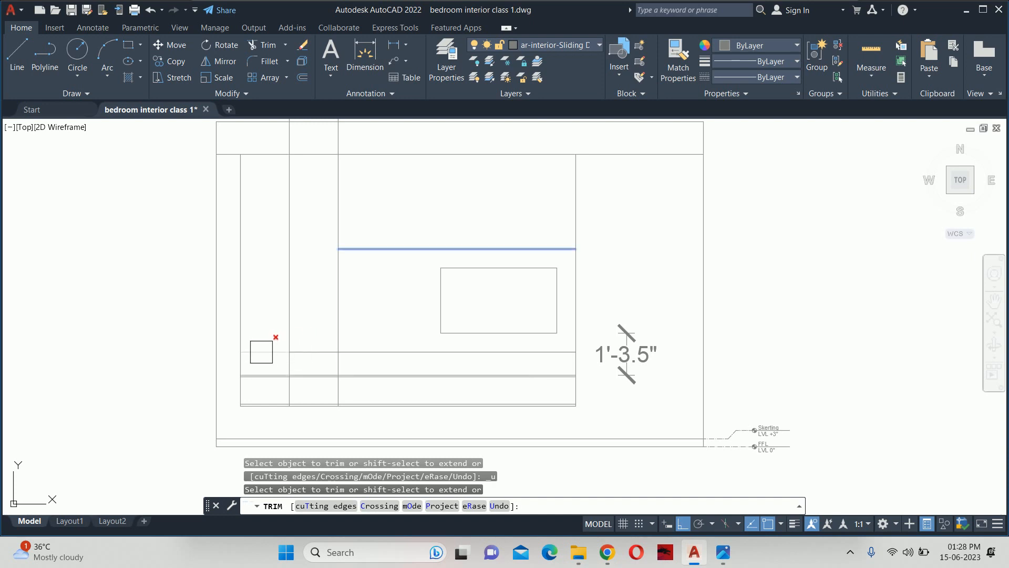
click(261, 351)
click(302, 352)
key(Escape)
key(Escape)
key(Escape)
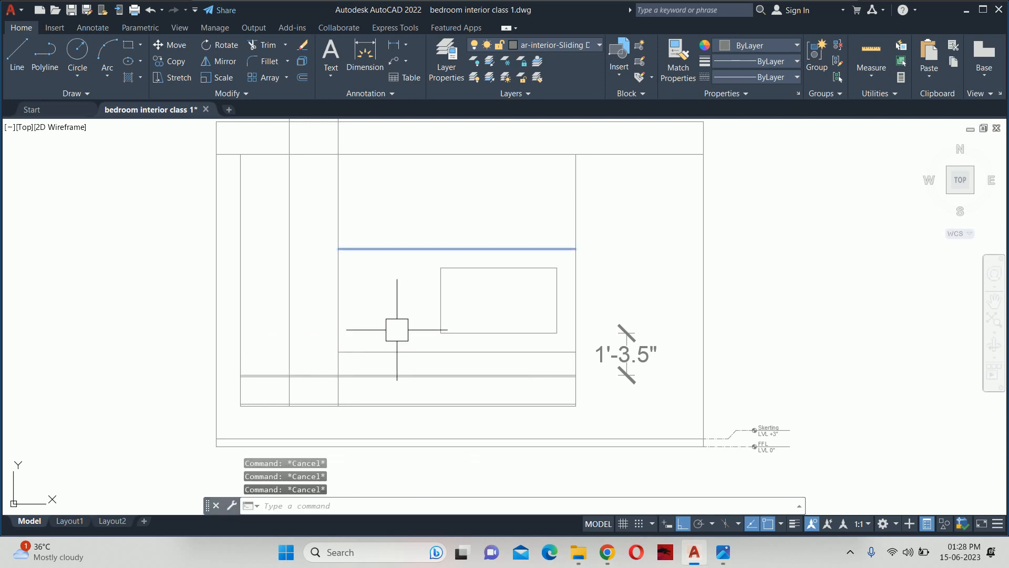
Step: Check the width and height of the stone panel around the television using temporary linear dimensions, without placing them
text(dli)
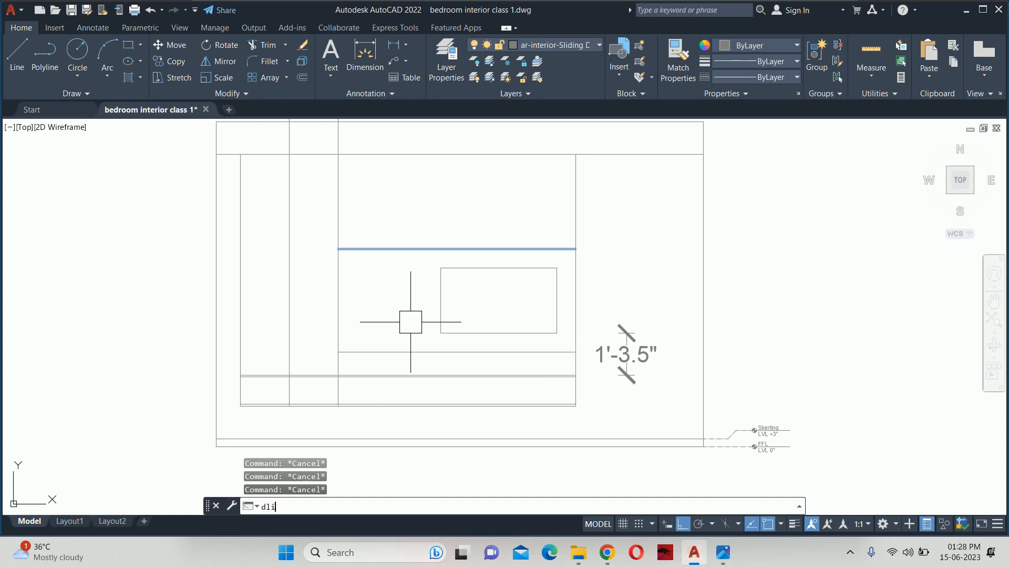
key(Return)
key(Return)
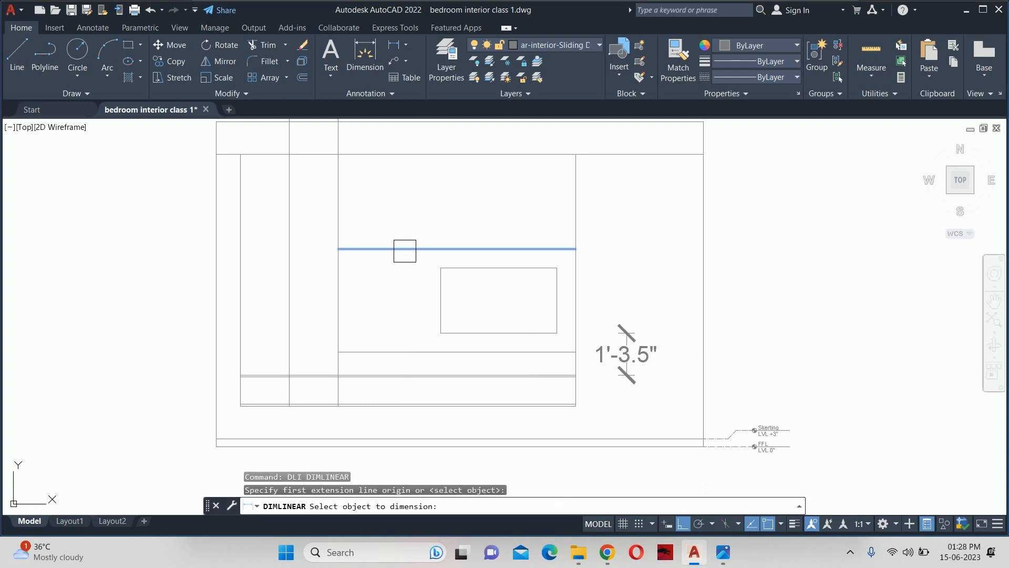
click(404, 250)
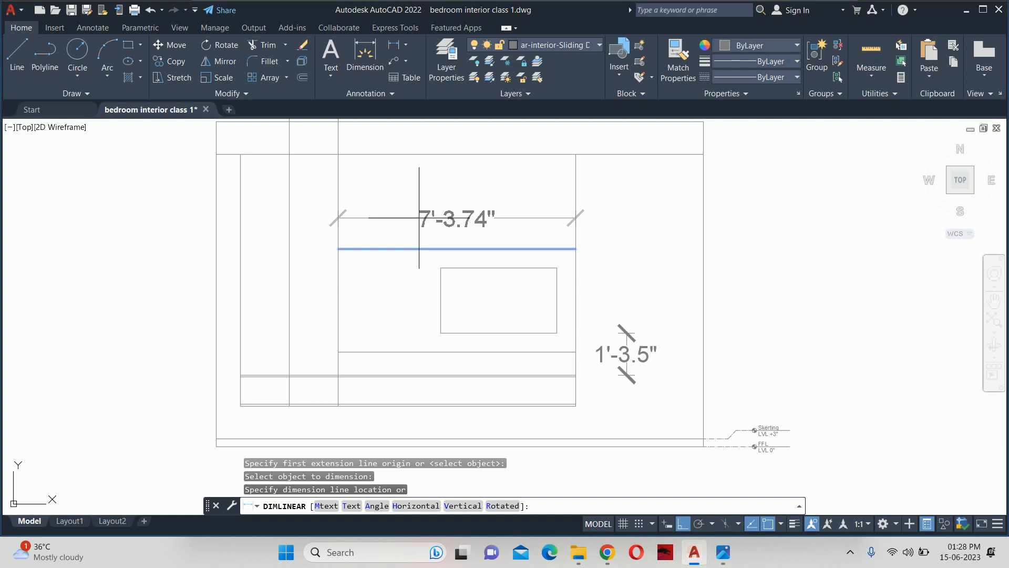
key(Escape)
key(Return)
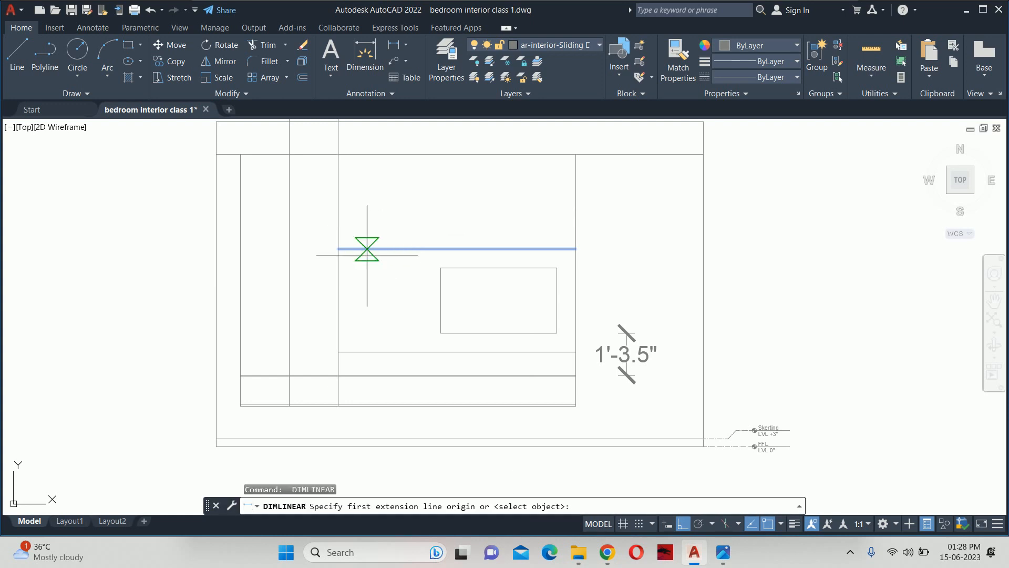
click(368, 249)
click(368, 351)
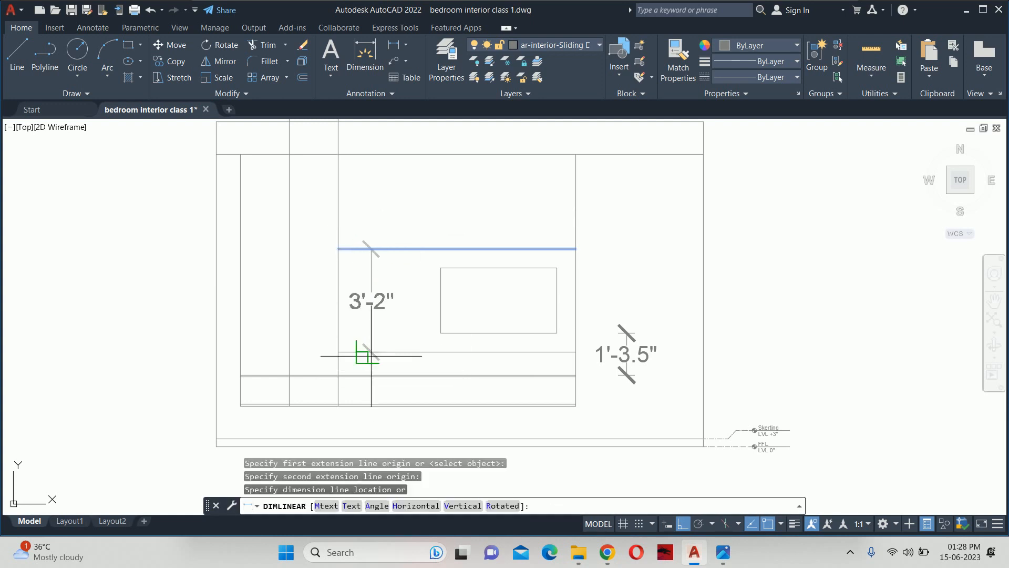
key(Escape)
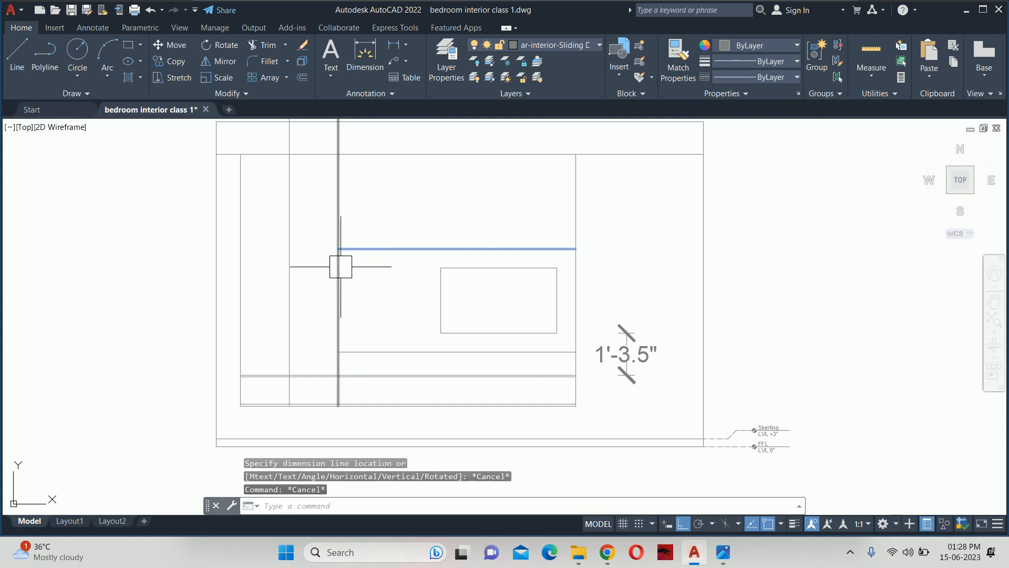
Step: Place a linear dimension across the full width of the TV unit, above the television panel
key(Return)
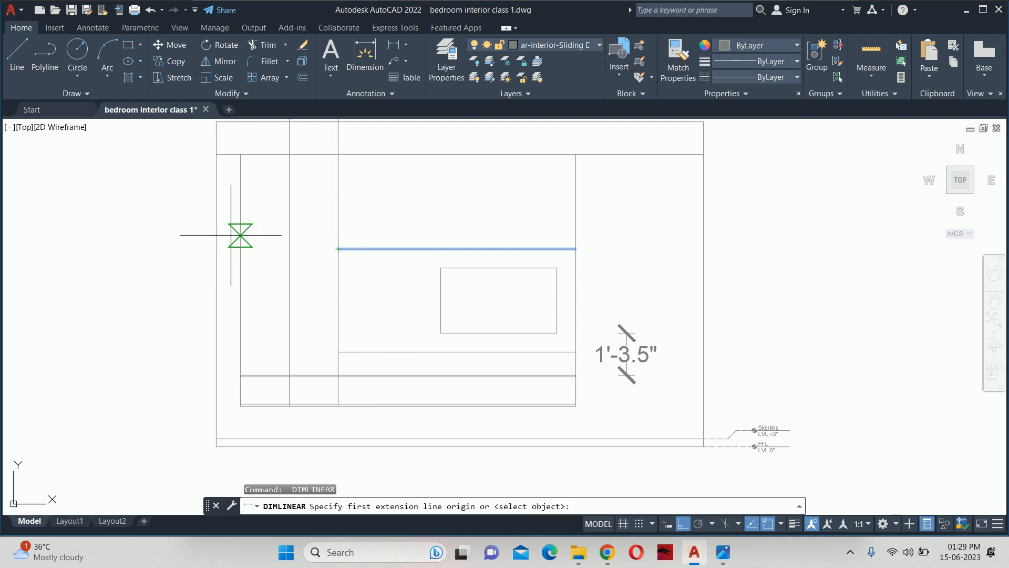
click(240, 234)
click(576, 235)
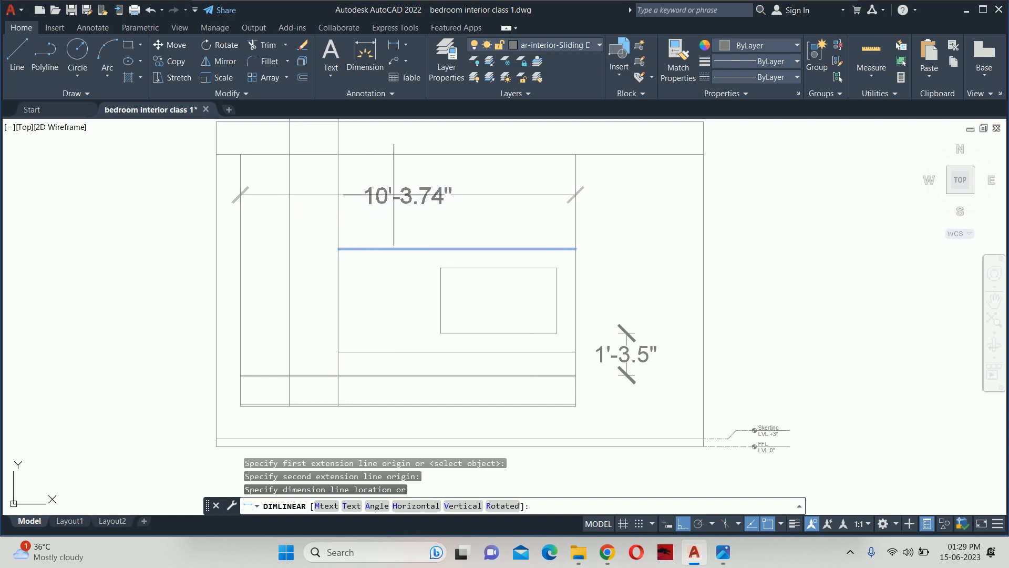
click(395, 192)
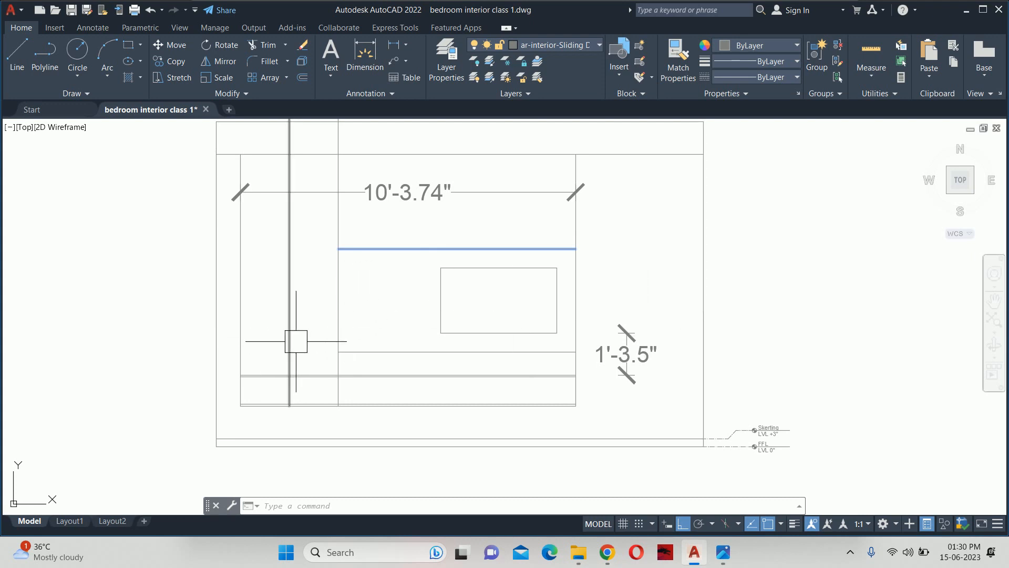
Step: Trim both vertical partition lines where they cross the drawer section beneath the TV unit's ledge
text(tr)
key(Return)
scroll(311, 385, up, 6)
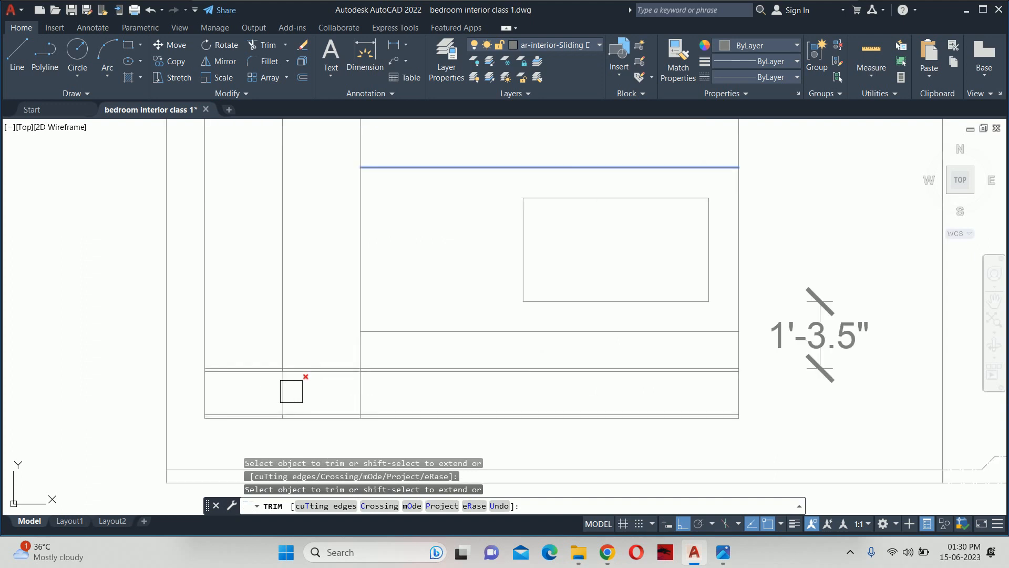
middle_drag(298, 365, 519, 446)
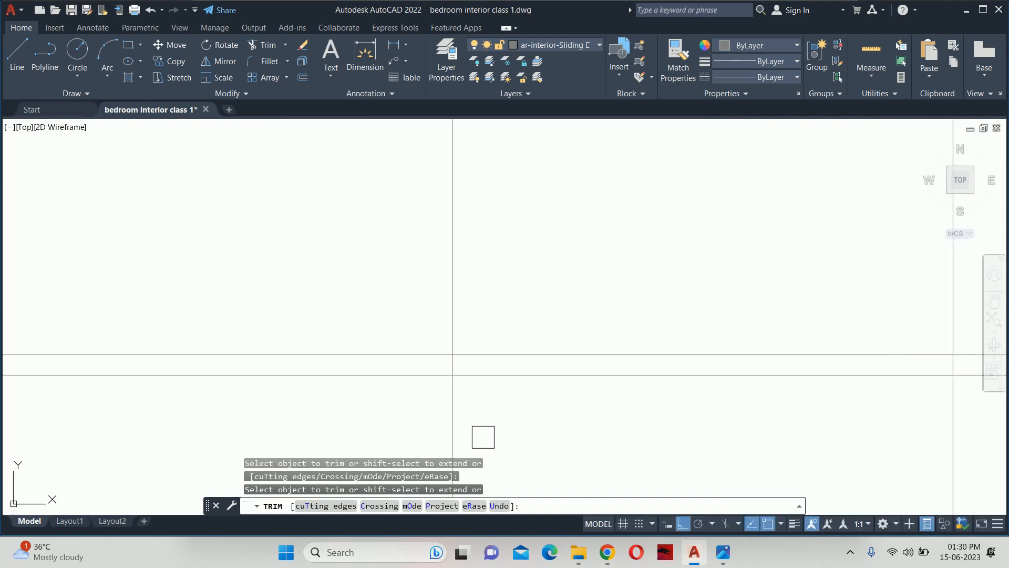
click(451, 434)
middle_drag(617, 401, 258, 400)
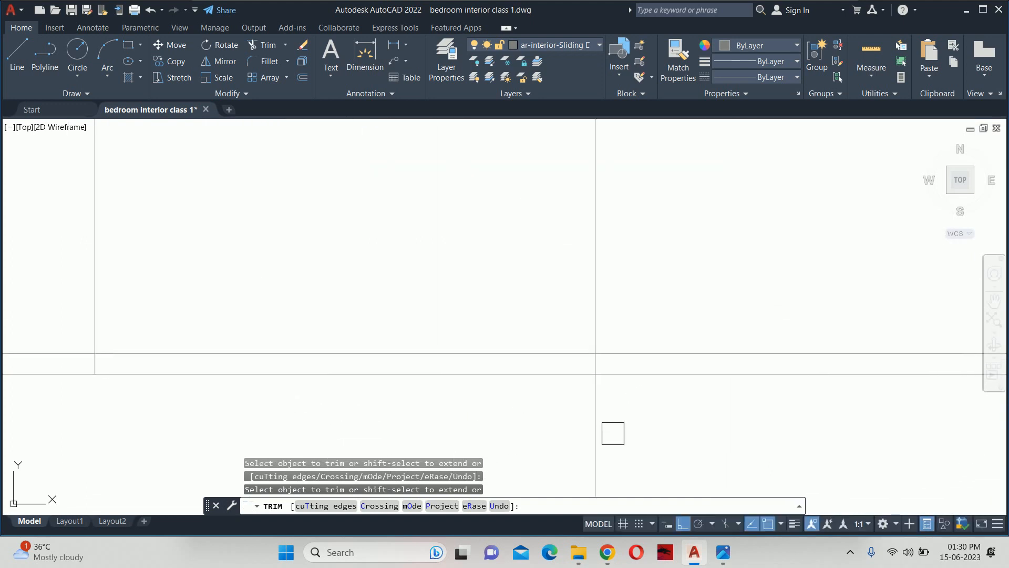
click(599, 437)
Step: Trim the short remainders of both partition lines between the ledge's double lines, back to its upper edge
scroll(599, 374, up, 3)
click(584, 353)
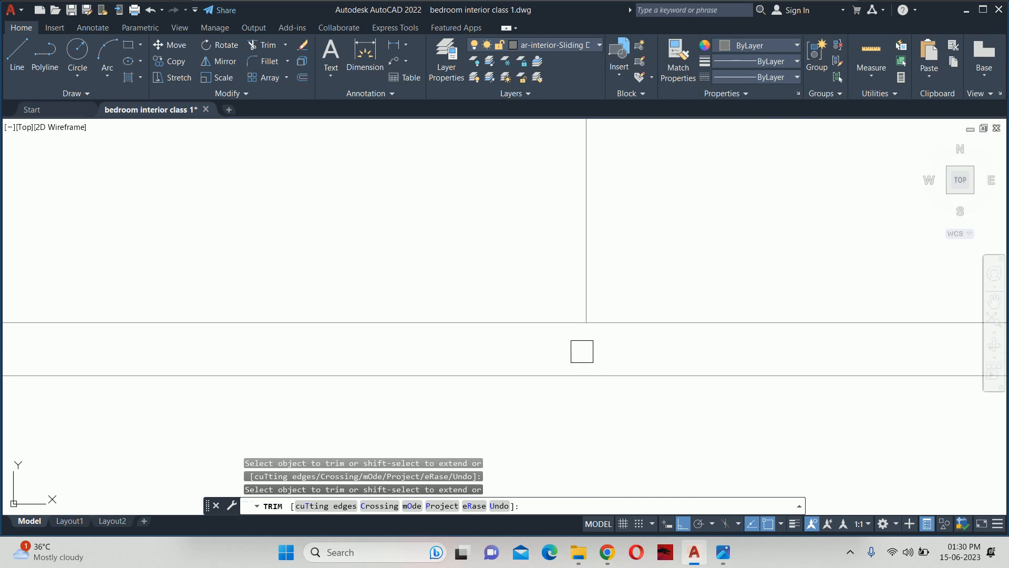
middle_drag(372, 370, 576, 381)
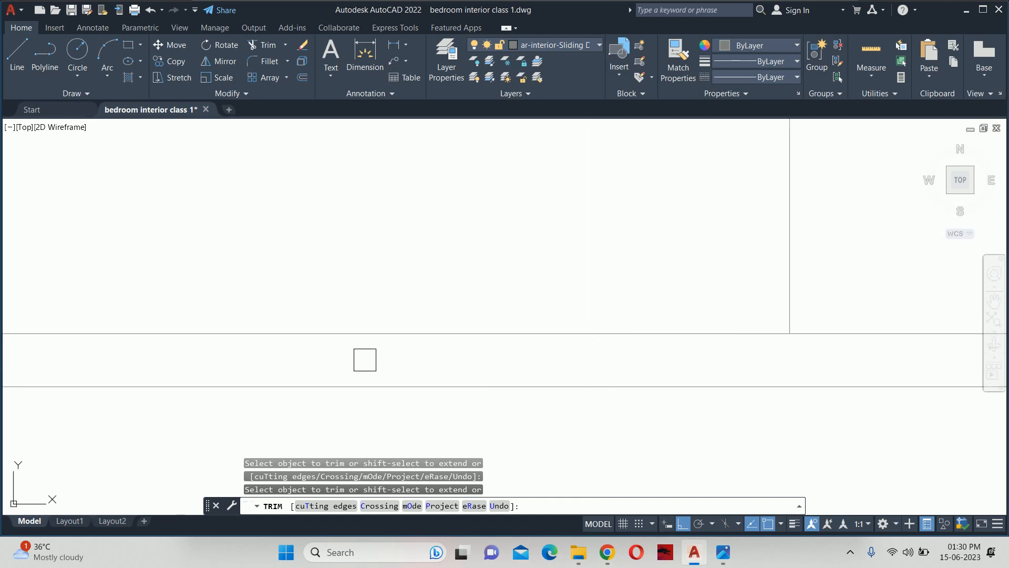
middle_drag(283, 365, 1004, 322)
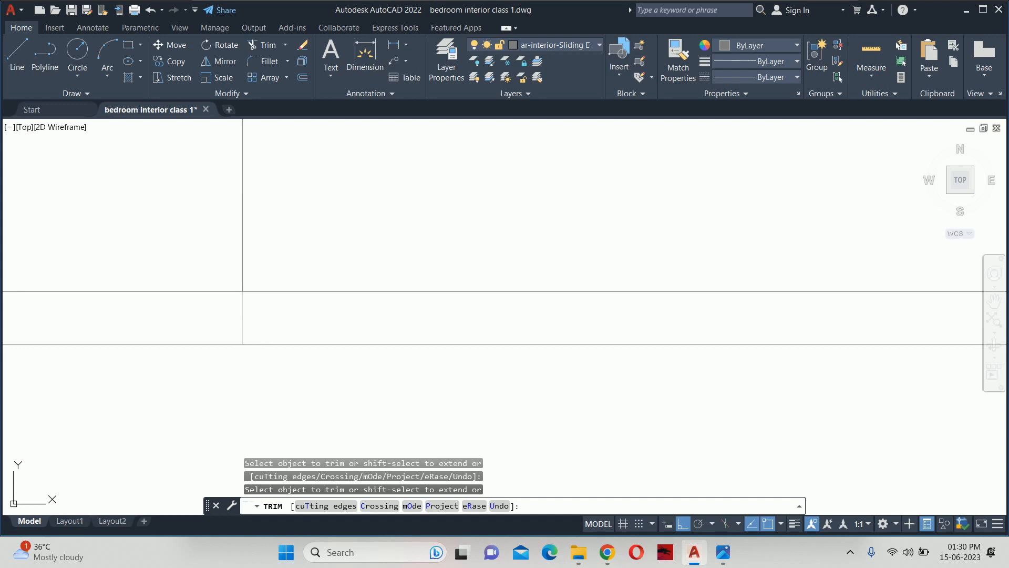
scroll(336, 305, down, 3)
key(Escape)
scroll(336, 306, down, 4)
key(Escape)
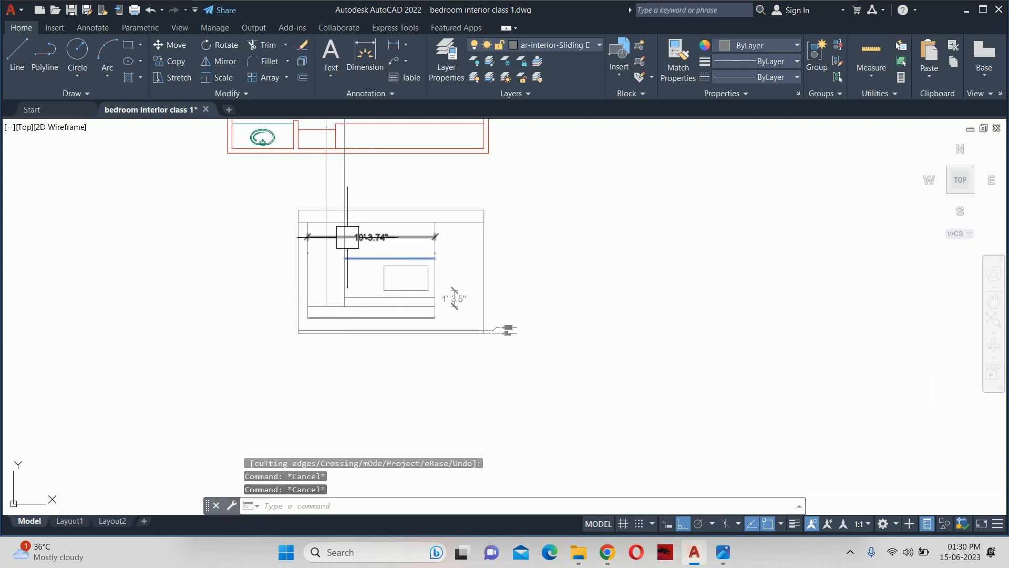
Step: Trim both partition lines where they extend above the ceiling line towards the plan
scroll(338, 235, up, 5)
scroll(337, 206, up, 6)
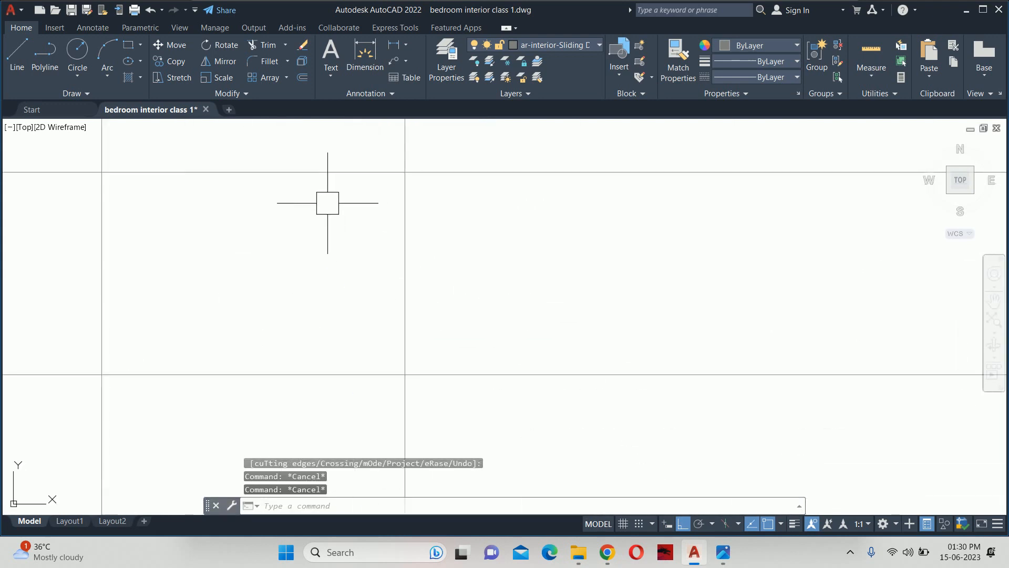
key(Escape)
text(tr)
key(Return)
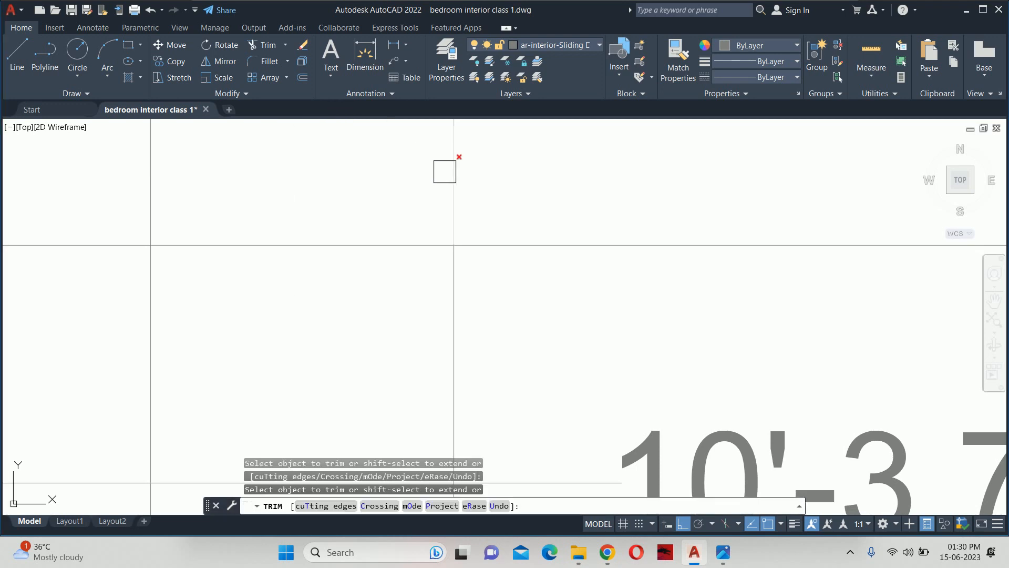
click(445, 173)
key(Escape)
key(Escape)
Step: Erase the overall width dimension above the television panel
scroll(331, 157, down, 5)
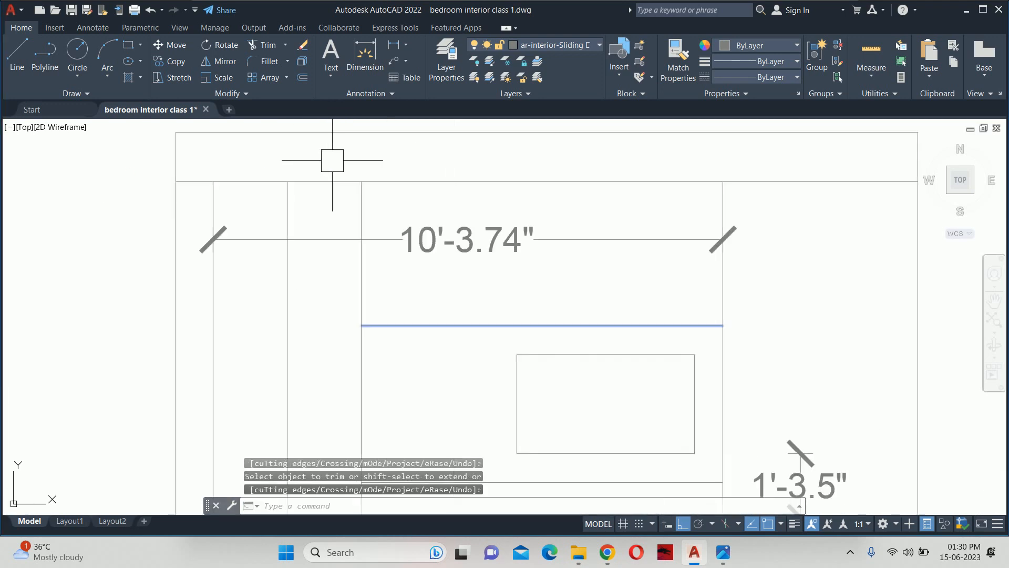
click(384, 205)
key(Delete)
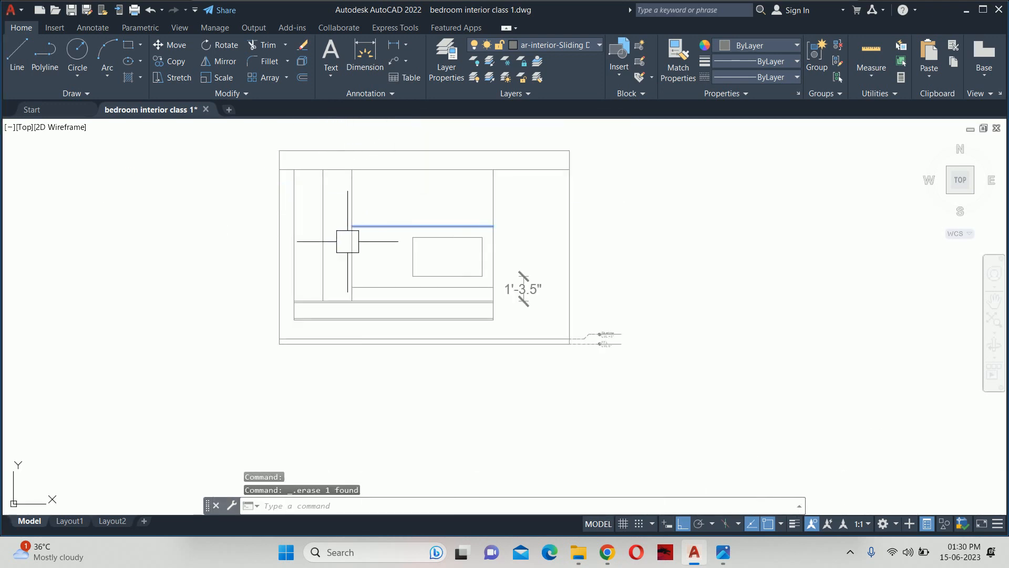
Step: Check the height of the partition line nearest the television with a temporary linear dimension, without placing it
key(Escape)
text(dl)
key(Return)
key(Return)
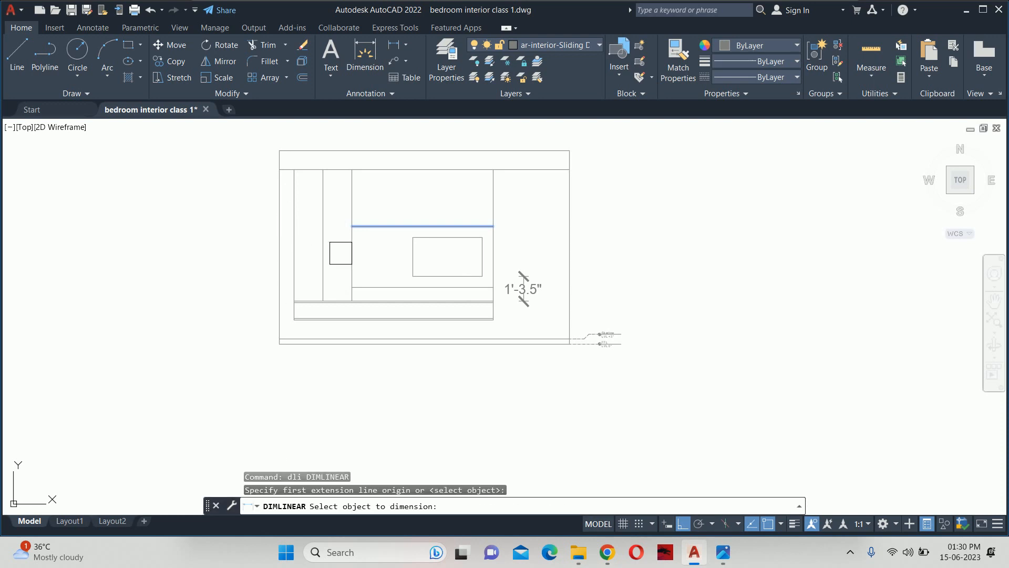
click(348, 248)
scroll(255, 253, up, 4)
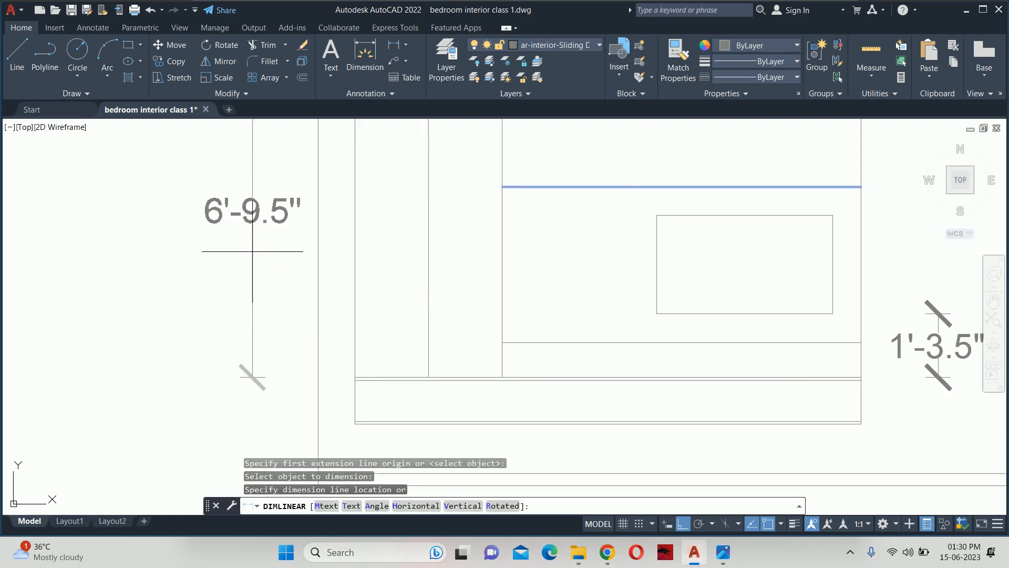
key(Escape)
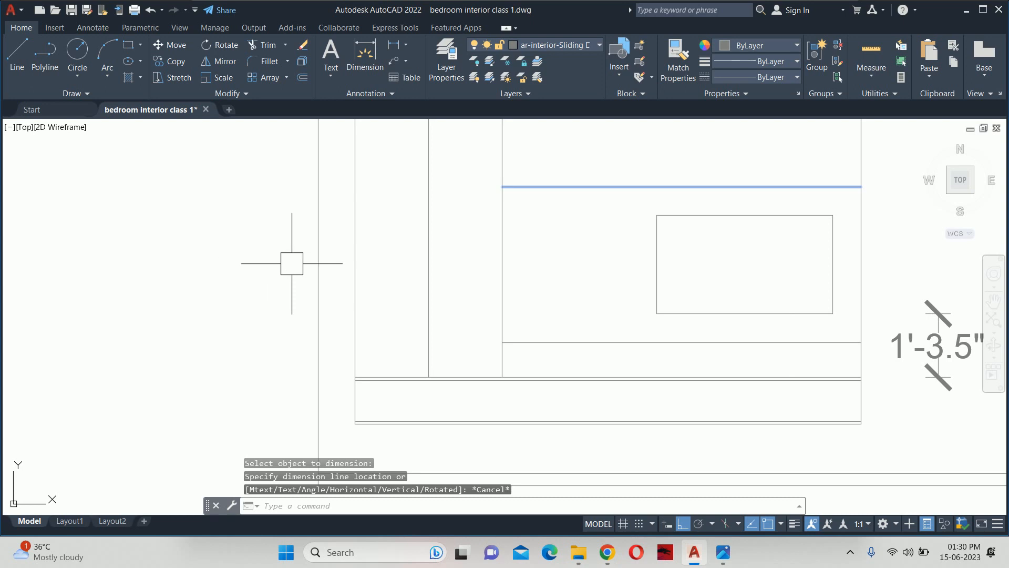
scroll(377, 243, down, 4)
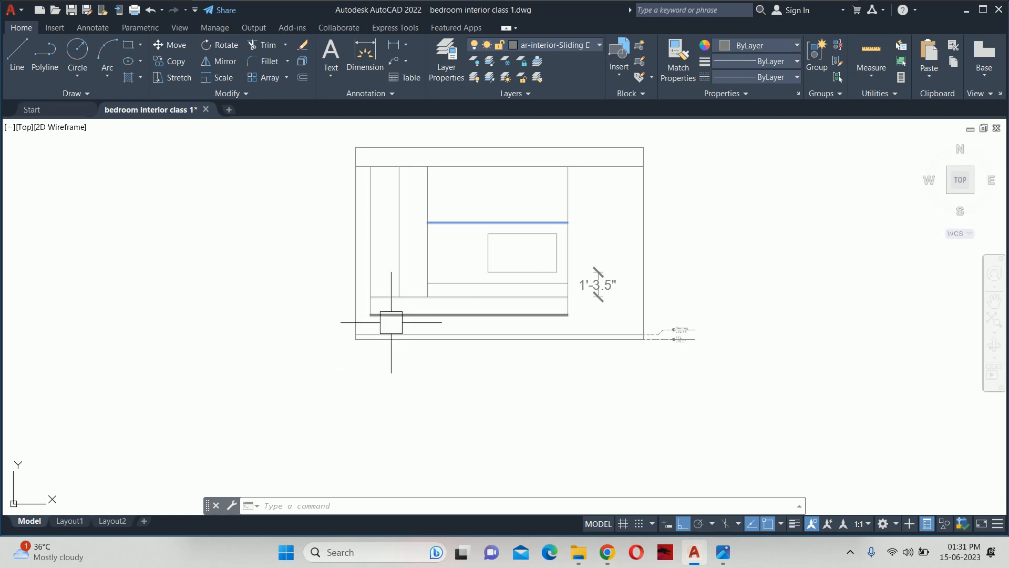
Step: Check the full height of the TV unit's outer edge on the shelving side using temporary linear dimensions, without placing them
key(Escape)
key(Escape)
text(dli)
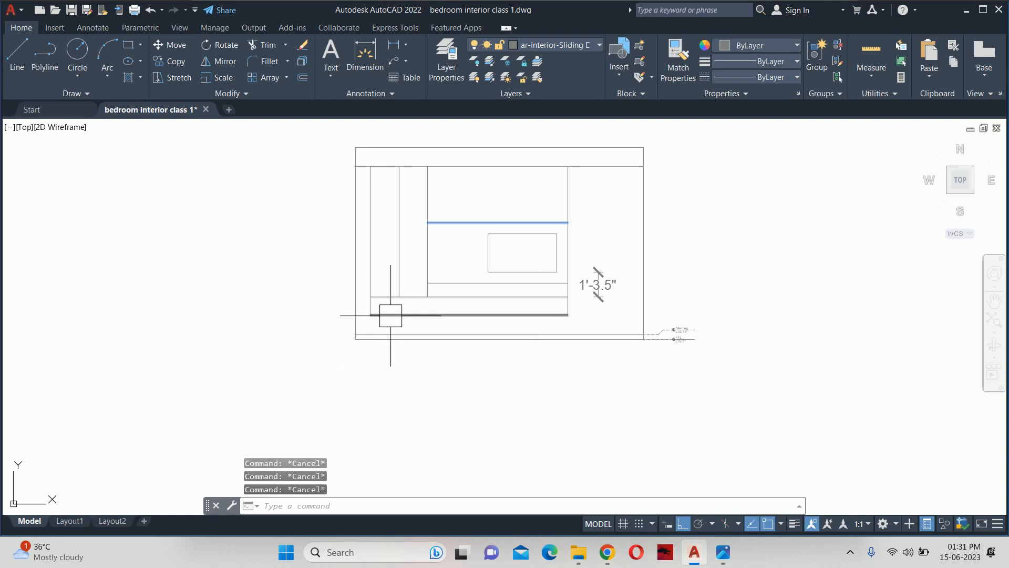
key(Return)
key(Return)
click(371, 242)
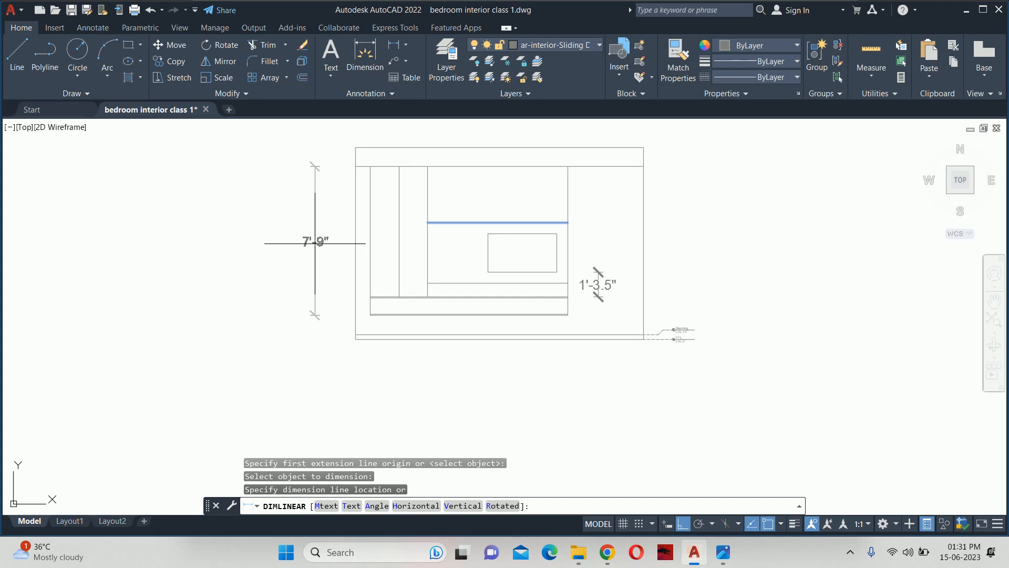
key(Escape)
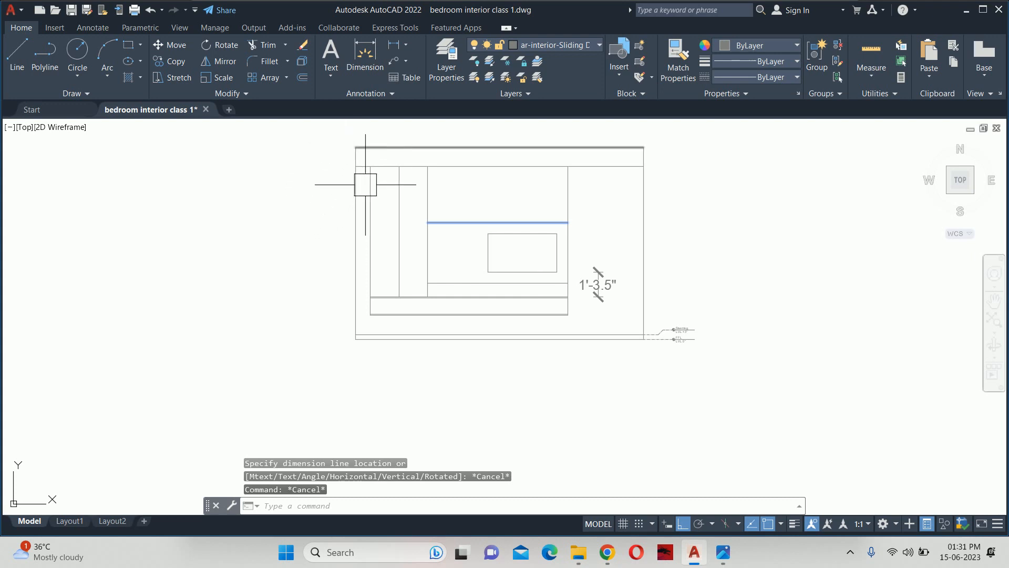
key(Return)
key(Return)
click(374, 207)
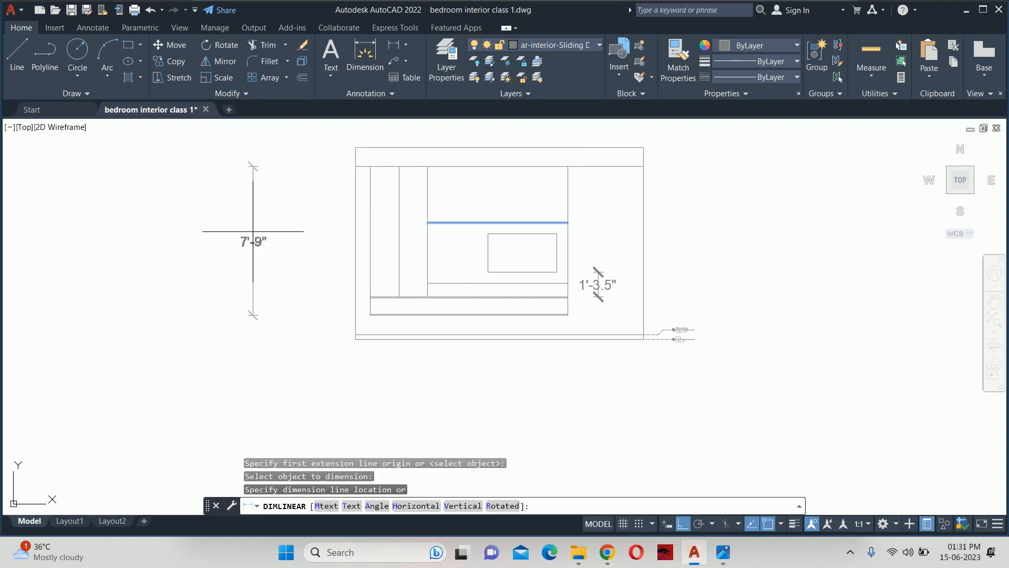
key(Escape)
Step: Check the height of the partition line farther from the television with a temporary linear dimension, without placing it
key(Return)
key(Return)
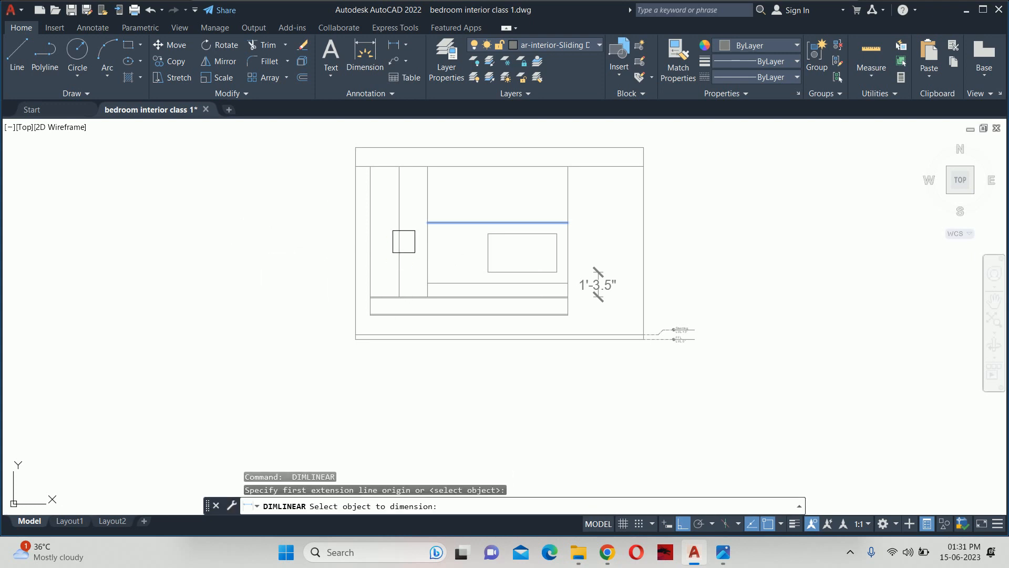
click(400, 242)
scroll(387, 238, up, 2)
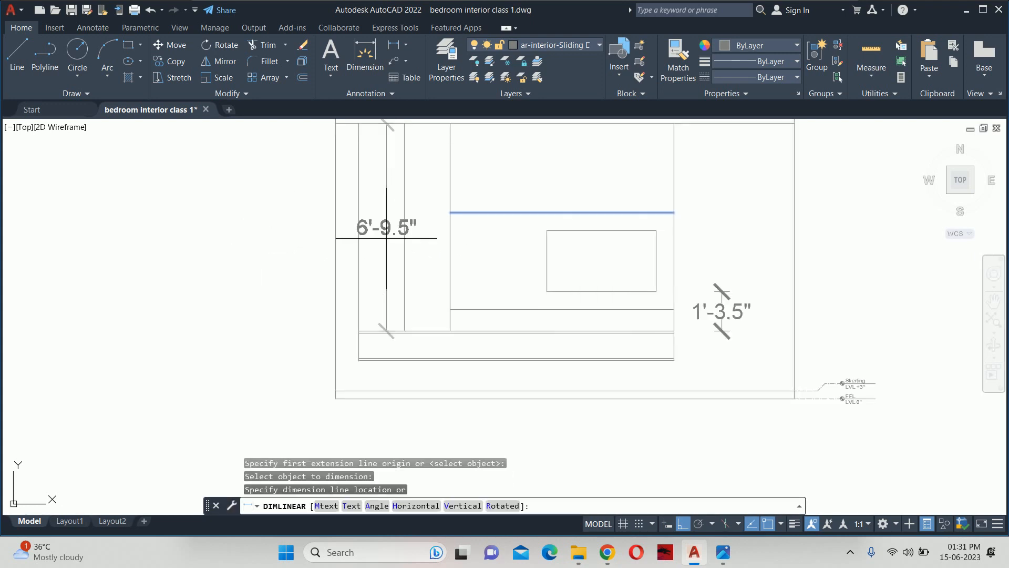
key(Escape)
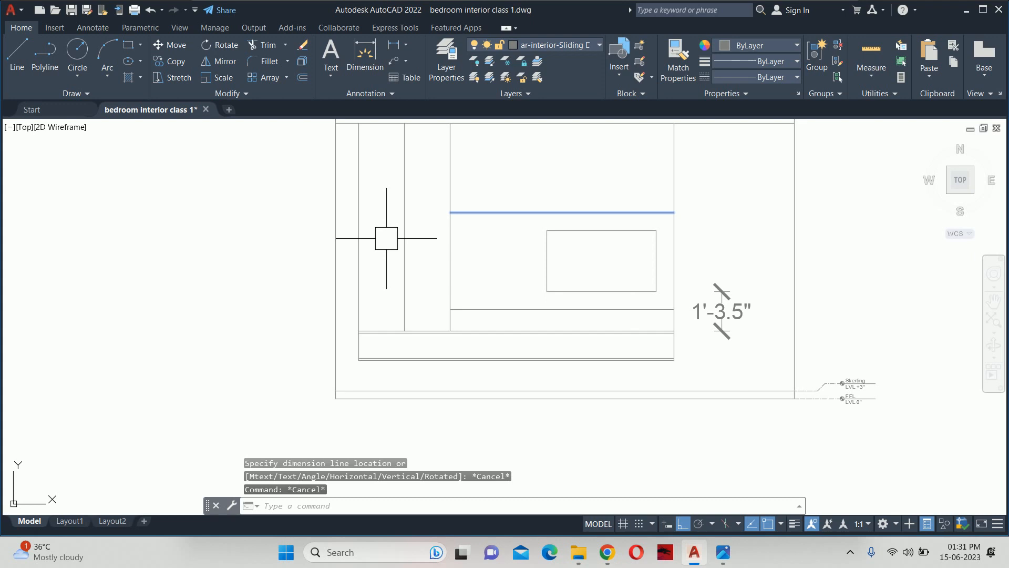
key(Escape)
key(Escape)
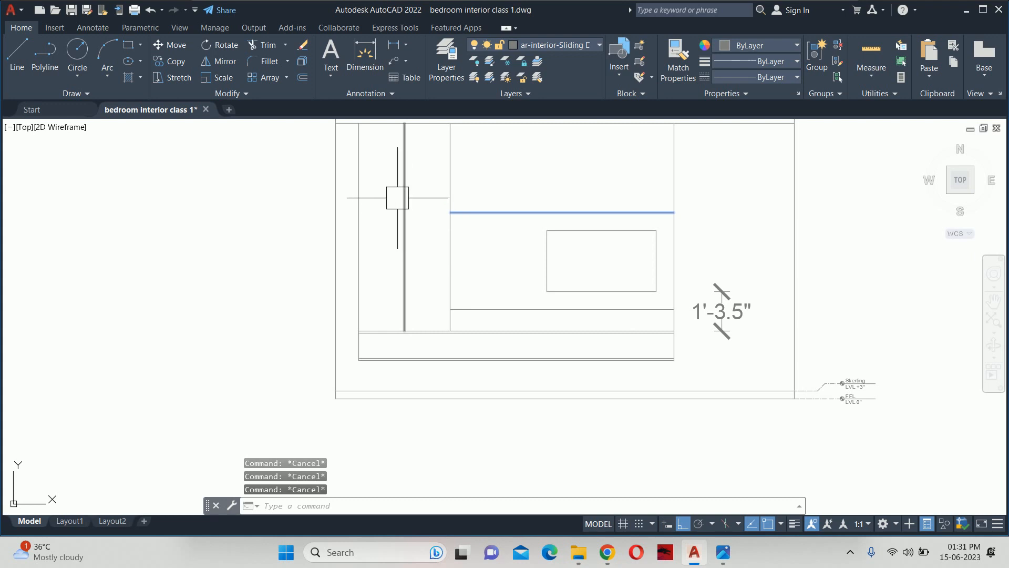
mouse_move(397, 197)
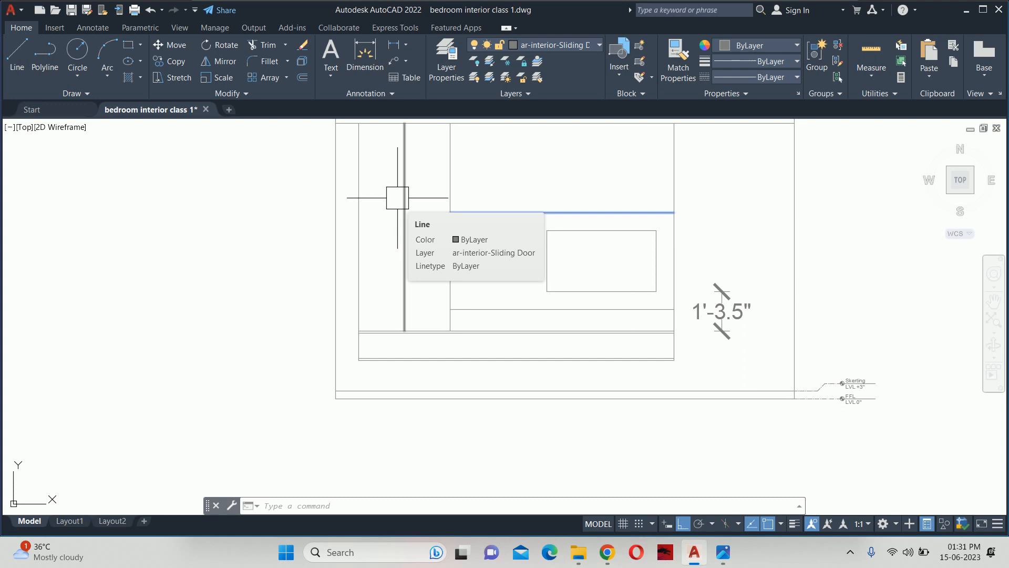
key(Escape)
scroll(382, 201, down, 3)
mouse_move(381, 202)
middle_down()
mouse_move(352, 229)
mouse_move(315, 232)
middle_up()
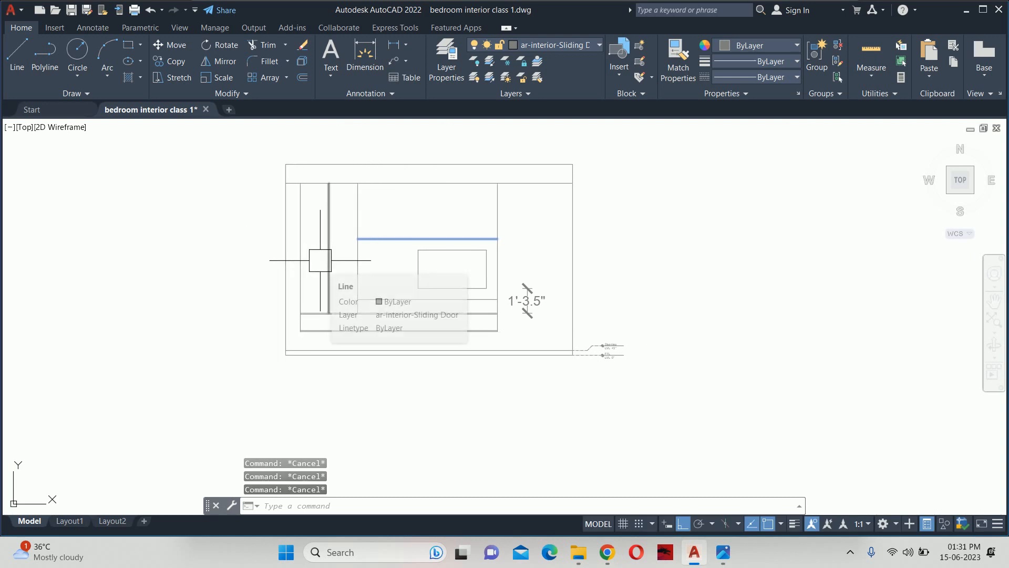
scroll(347, 312, up, 2)
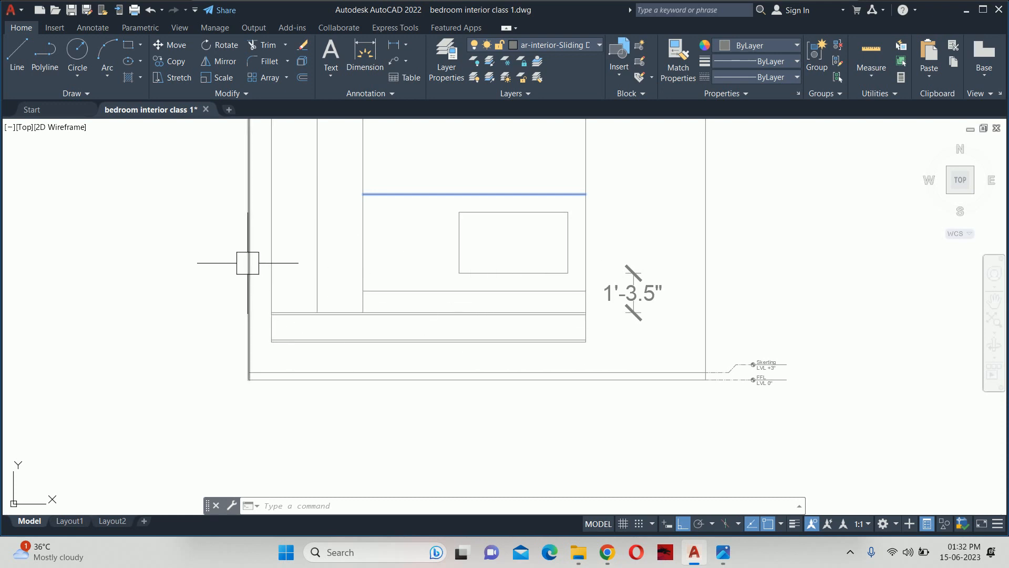
middle_drag(238, 263, 277, 300)
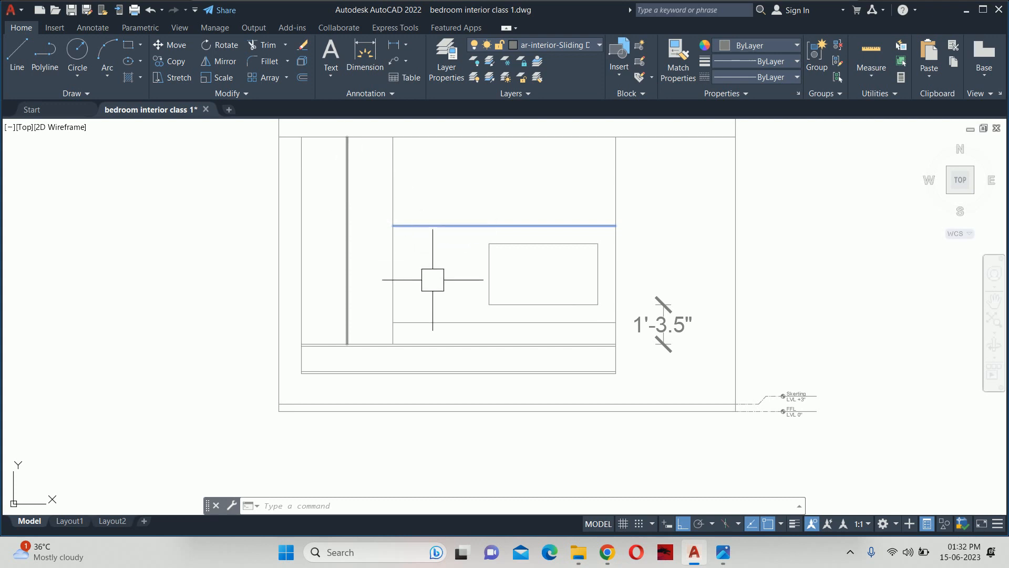
Step: Check the length of the drawer section's lower line with a temporary linear dimension, without placing it
text(dli)
key(Return)
key(Return)
scroll(459, 363, up, 4)
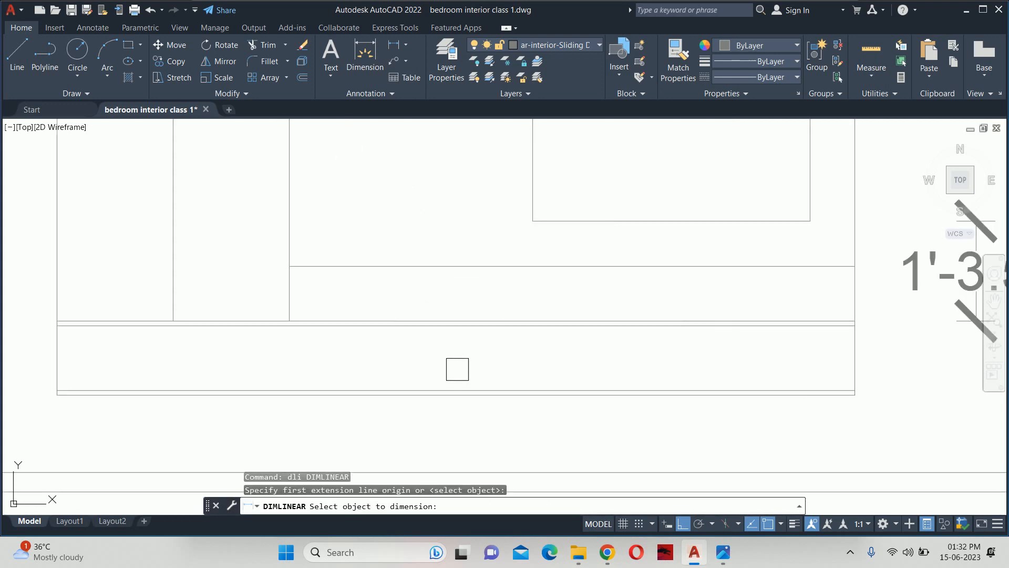
click(458, 390)
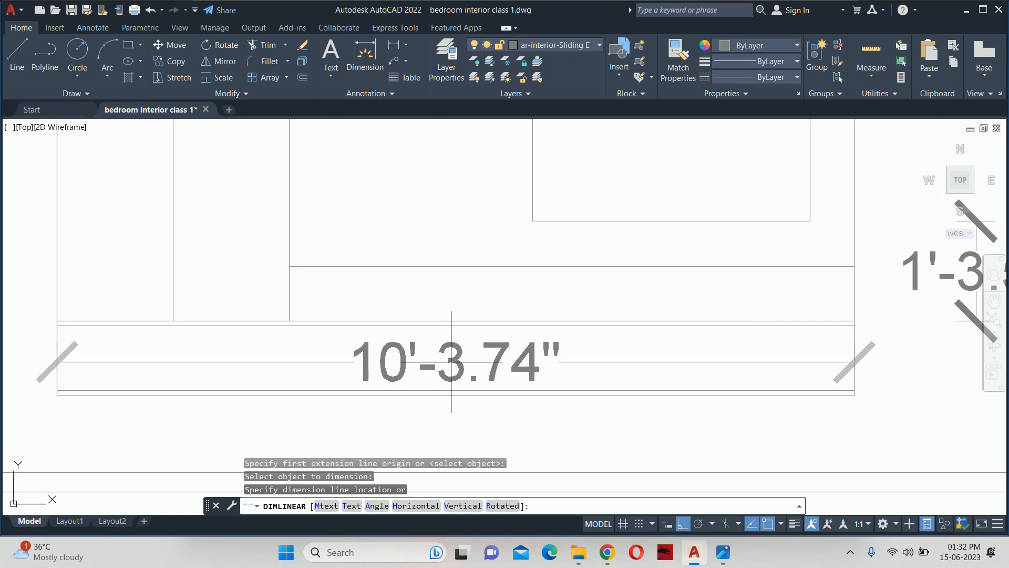
key(Escape)
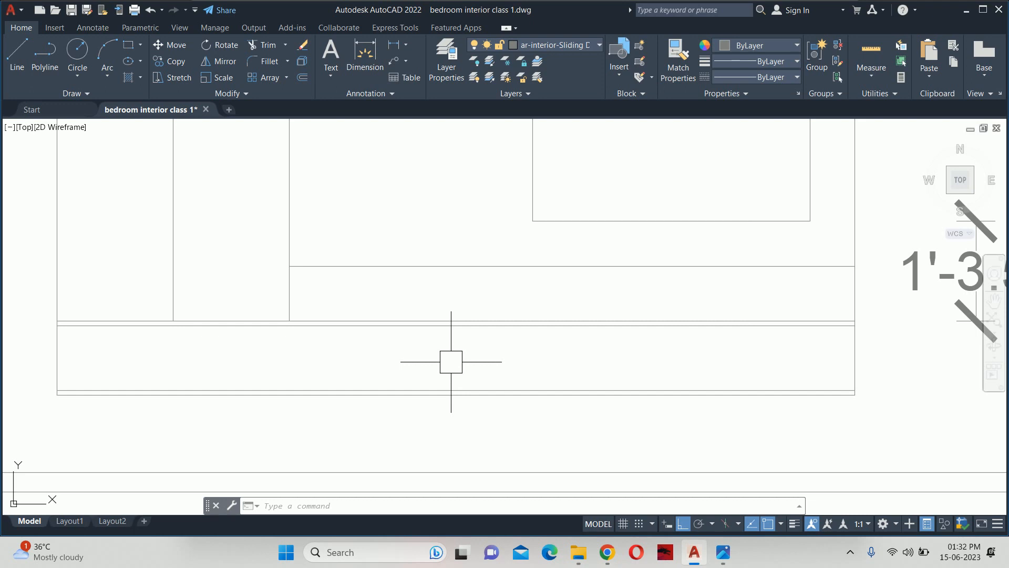
Step: Divide the drawer section's inner lower line into 4 equal segments with the Divide command
key(Escape)
key(Escape)
text(DIV)
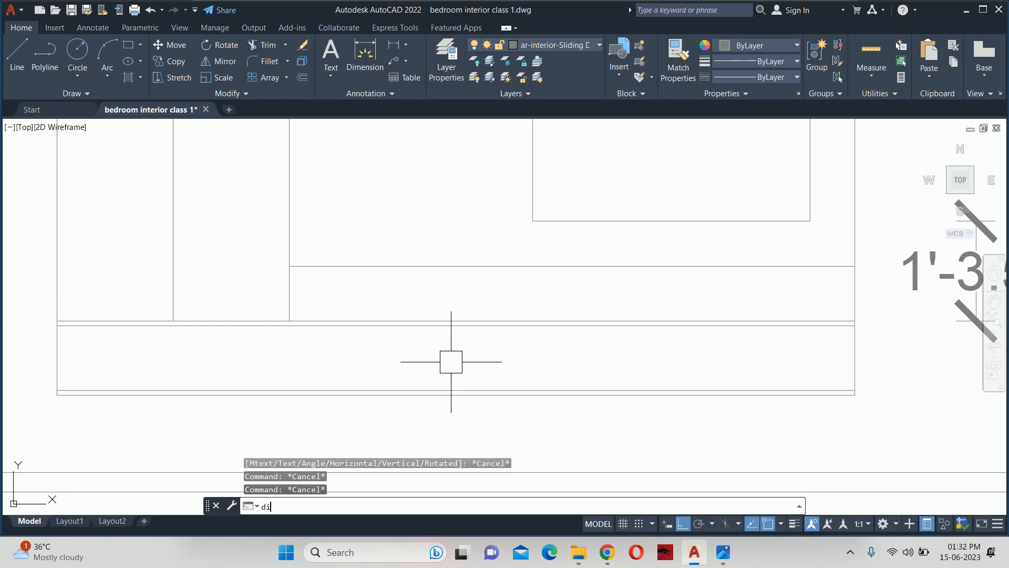
key(Return)
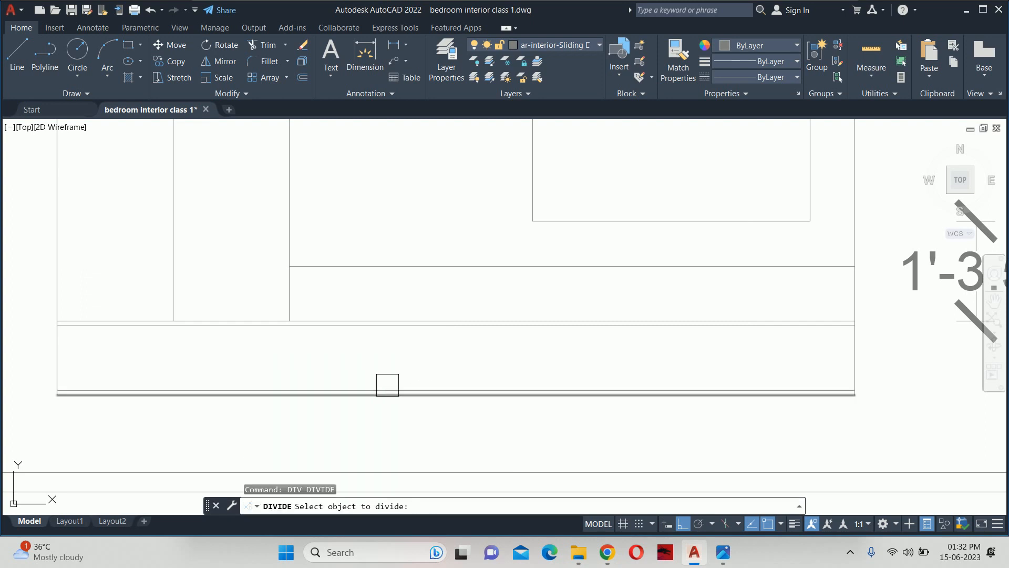
click(388, 385)
scroll(365, 396, up, 2)
key(Escape)
key(Return)
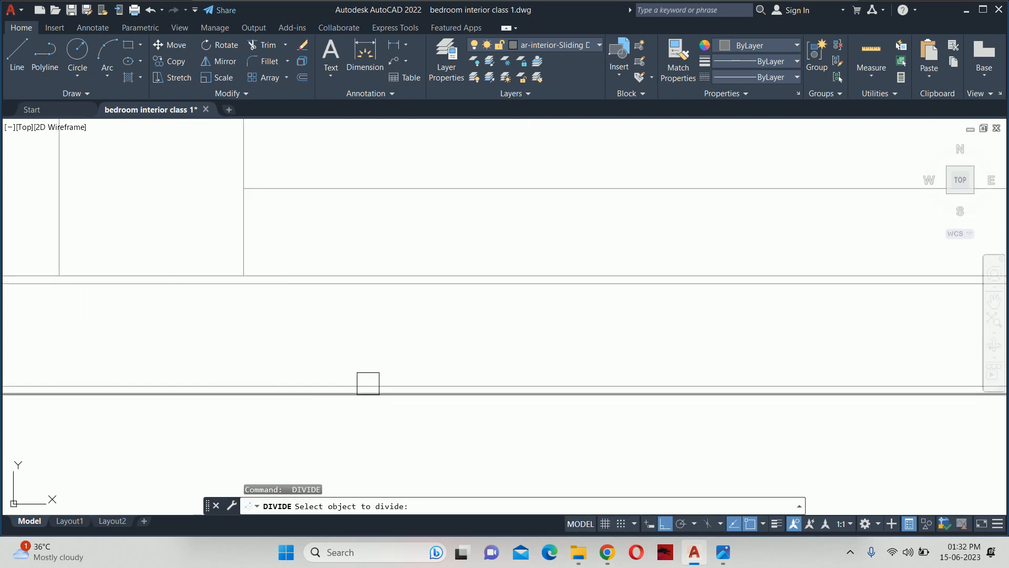
click(368, 386)
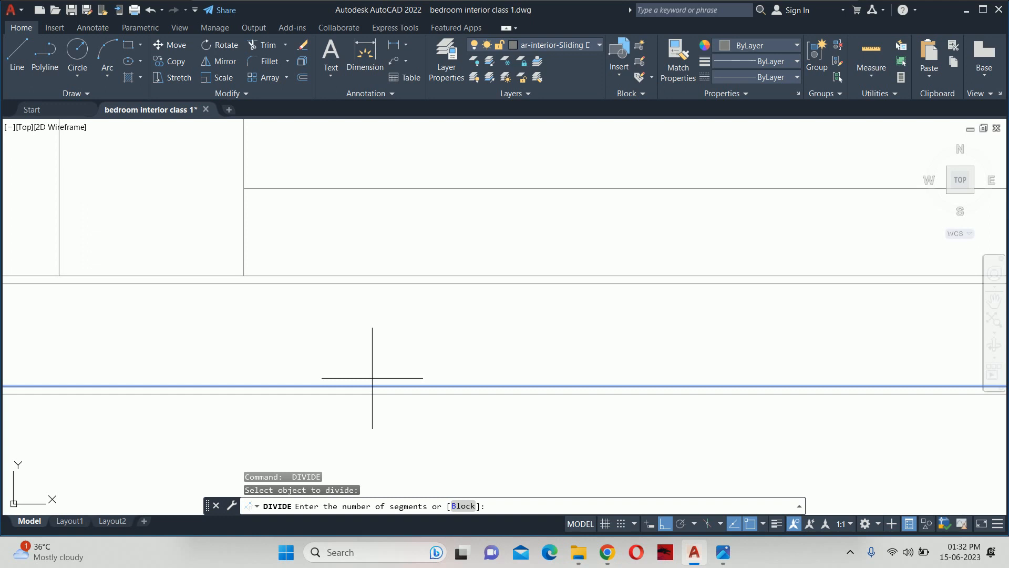
text(4)
key(Escape)
key(Escape)
Step: Set the point style to an X marker, keeping the point size relative to the screen
text(d)
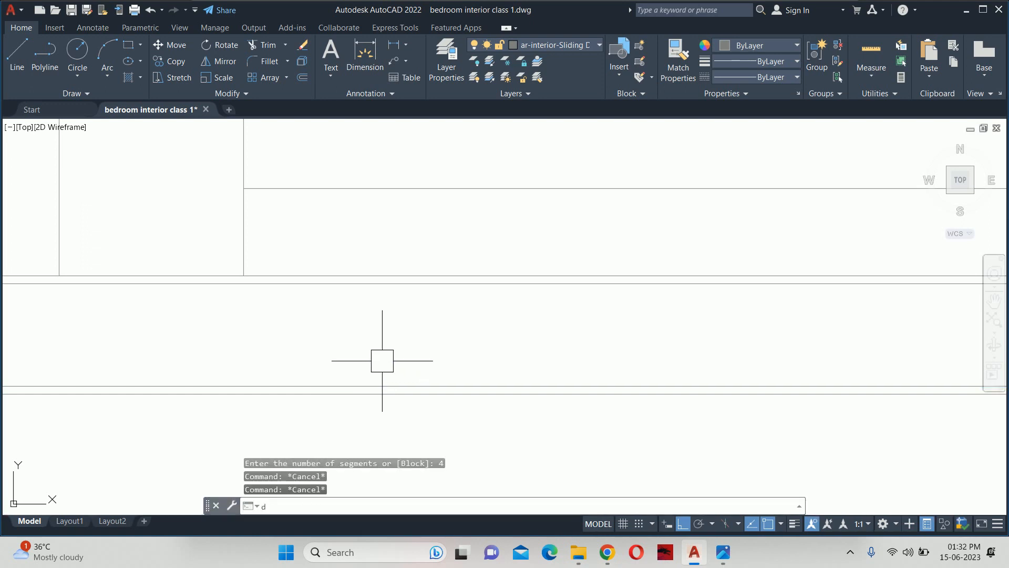
text(dptype)
key(Return)
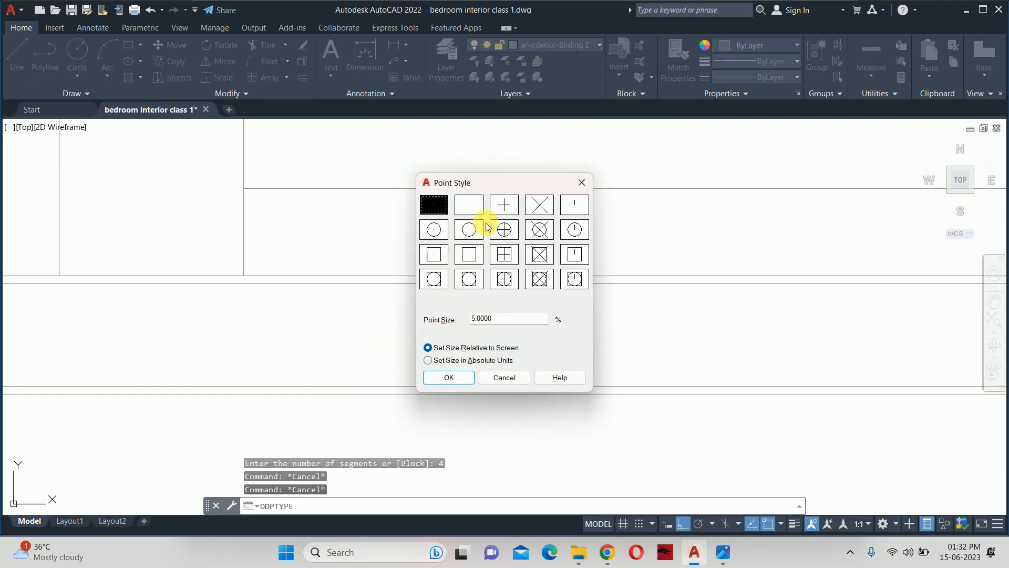
click(449, 378)
scroll(383, 360, up, 4)
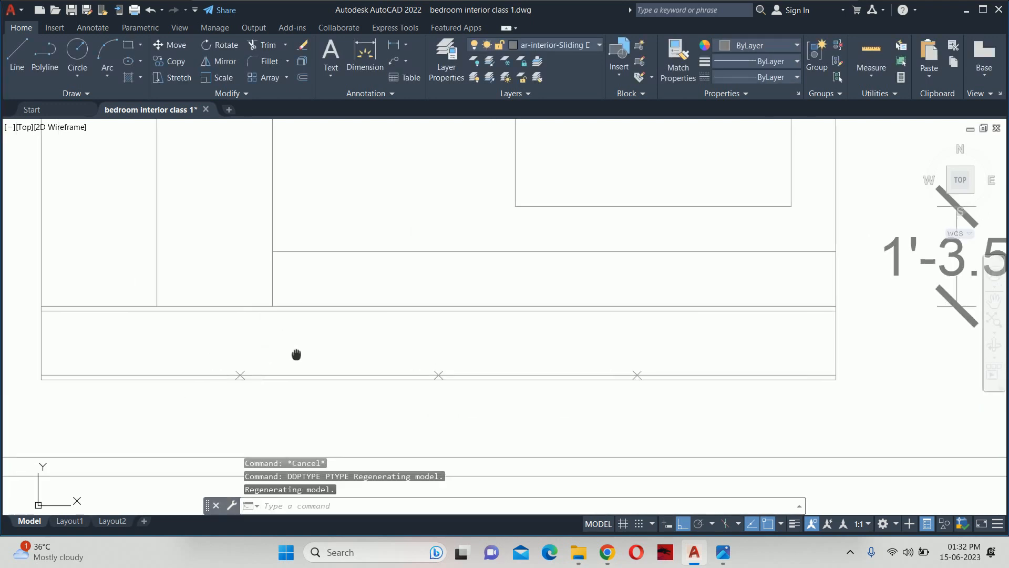
Step: Draw a vertical line from the first division point up to the drawer section's upper outer line
scroll(446, 327, down, 2)
text(1)
key(Return)
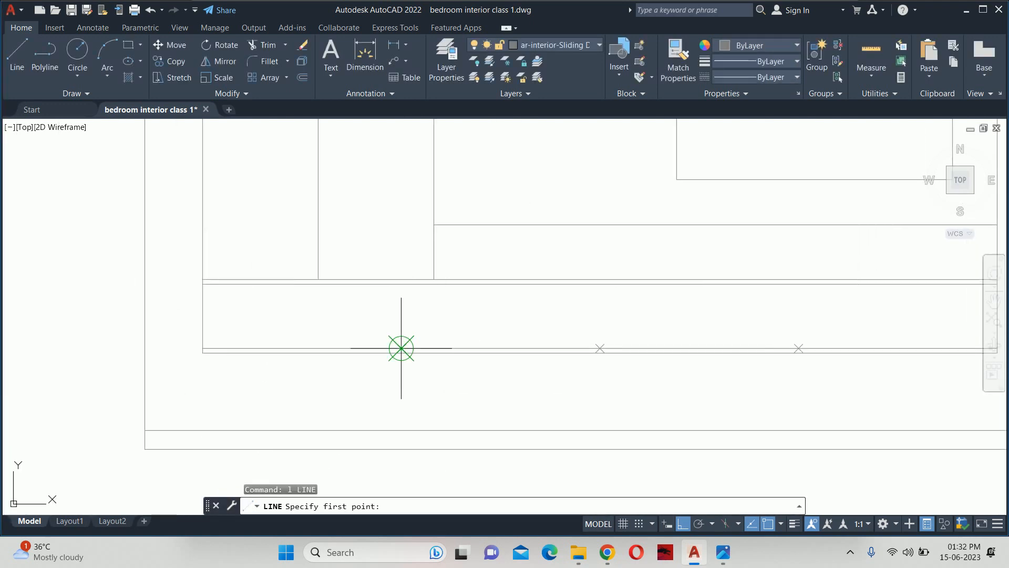
click(402, 348)
click(401, 280)
key(Escape)
key(Escape)
key(Escape)
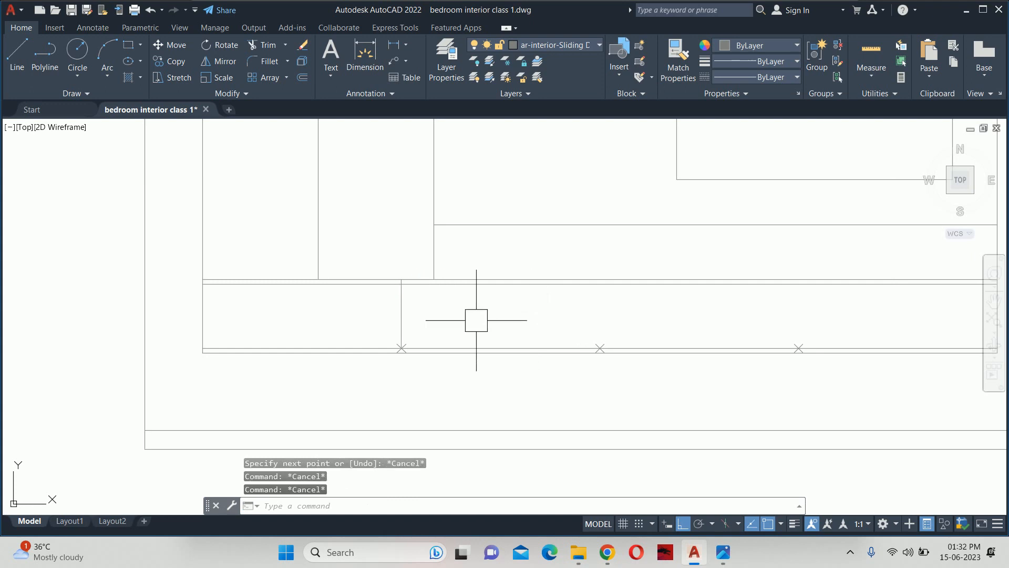
Step: Trim the new divider line where it passes between the drawer section's two upper horizontal lines
scroll(403, 287, up, 6)
text(tr)
key(Return)
scroll(327, 244, up, 2)
click(326, 242)
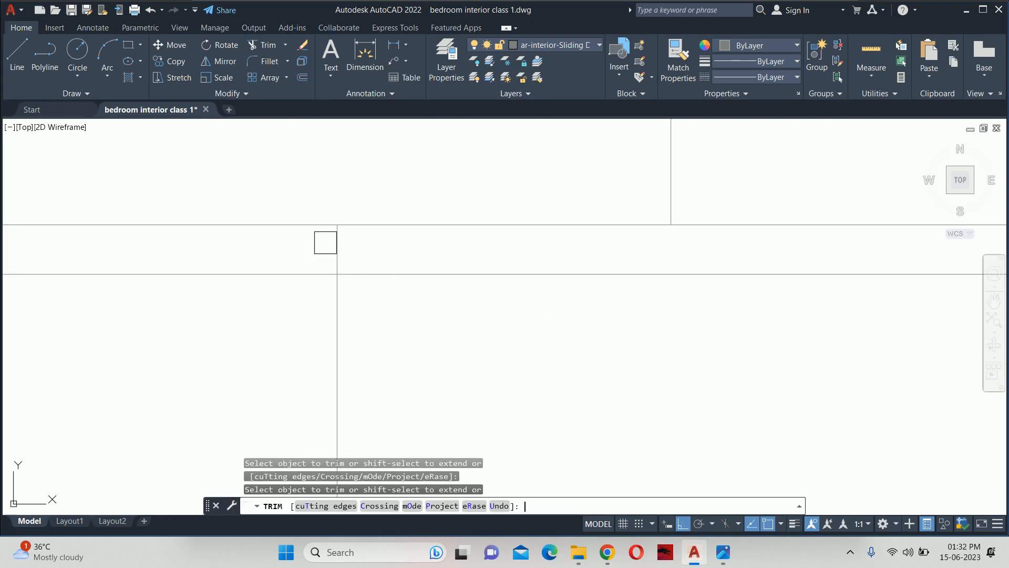
key(Escape)
key(Escape)
key(Escape)
scroll(335, 243, down, 4)
key(Escape)
scroll(339, 258, down, 2)
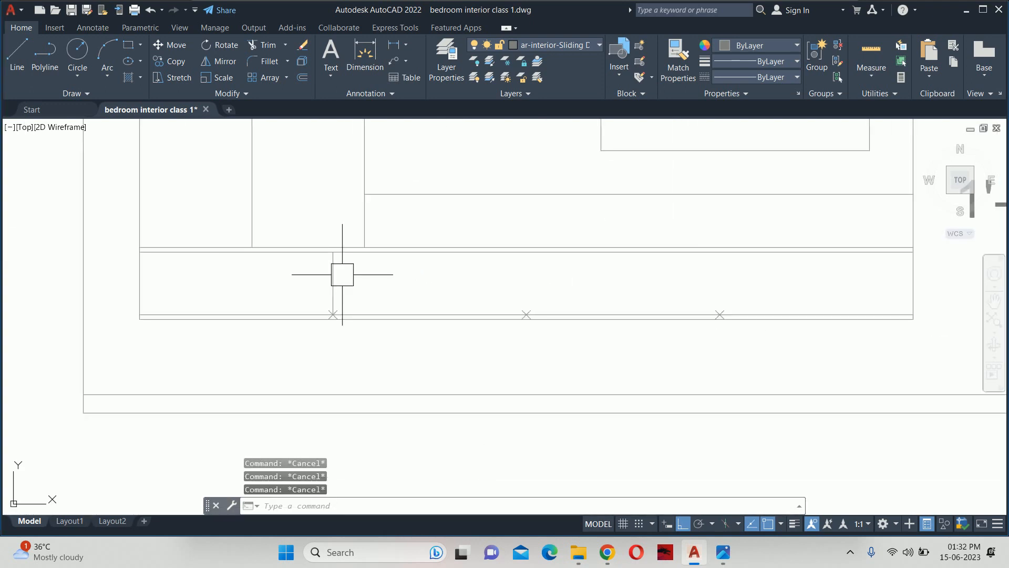
Step: Set up a classic rectangular array of the divider line with 1 row, 4 columns and a column offset of 30, and preview it
text(arrayc)
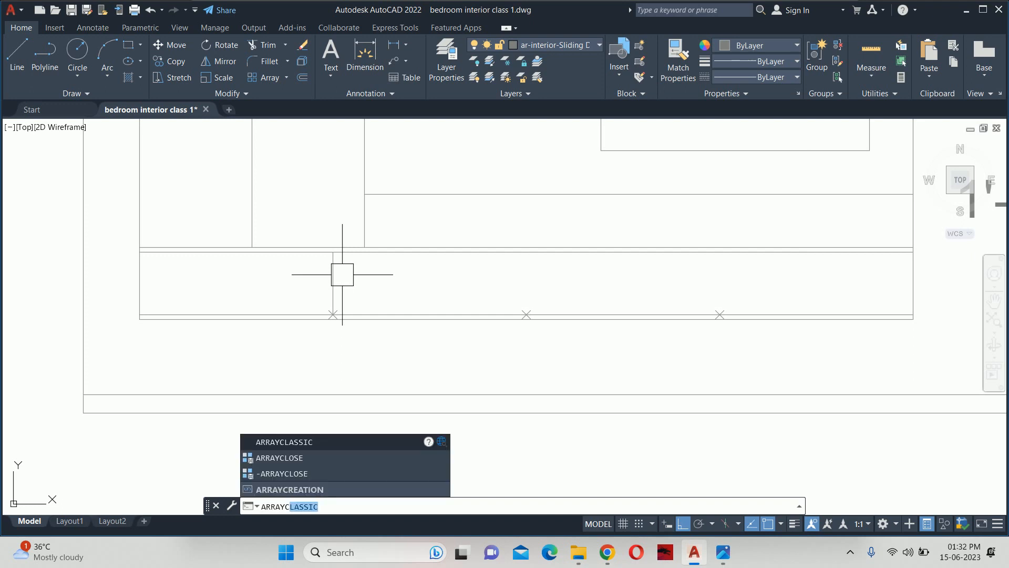
key(Return)
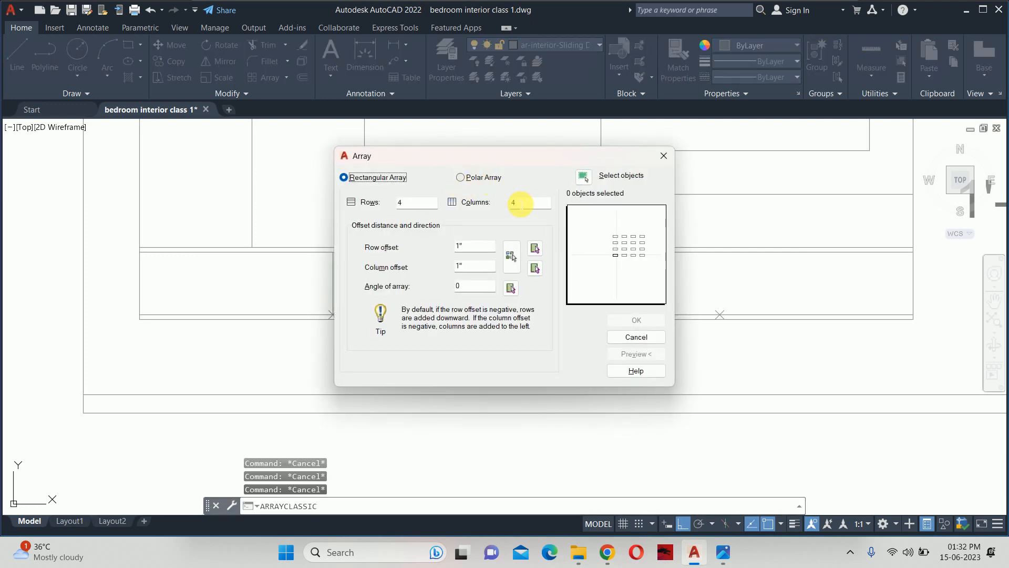
double_click(426, 203)
text(1)
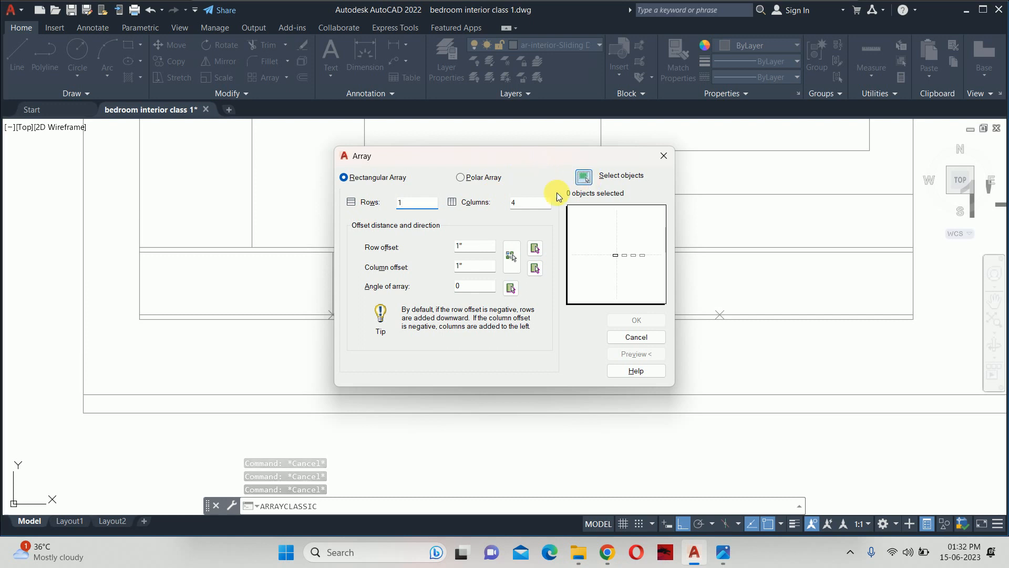
click(583, 176)
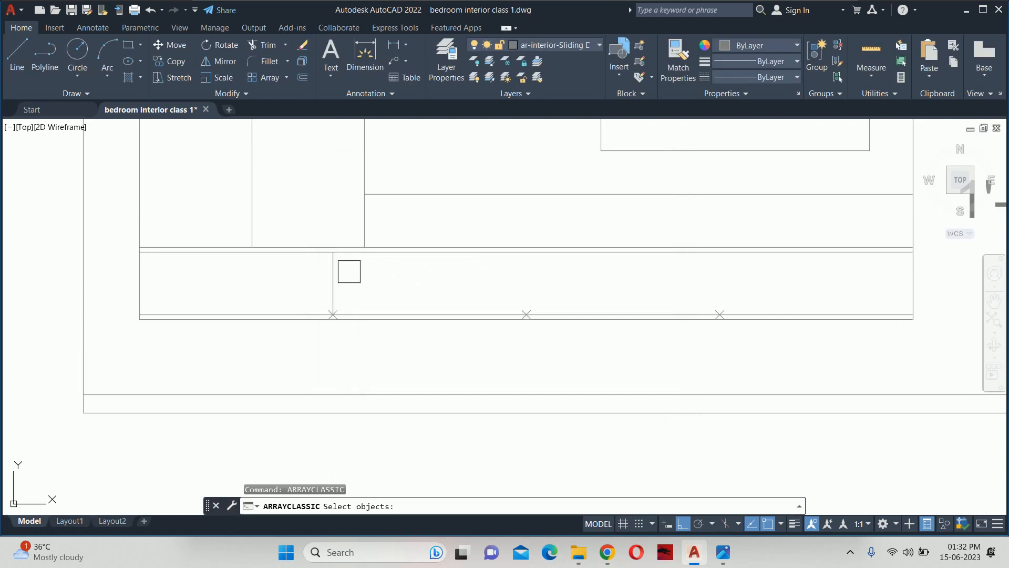
click(333, 271)
key(Return)
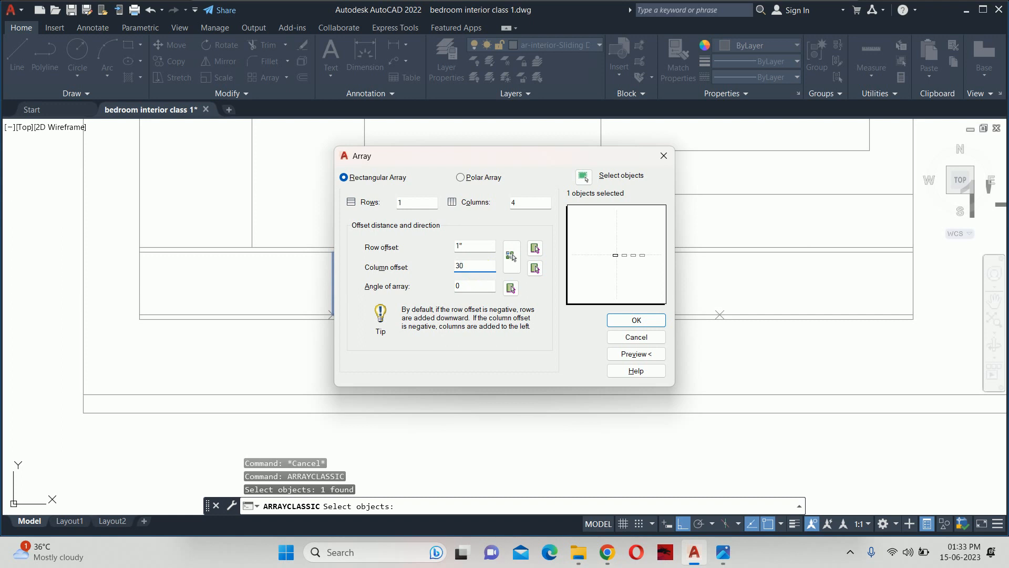
click(637, 355)
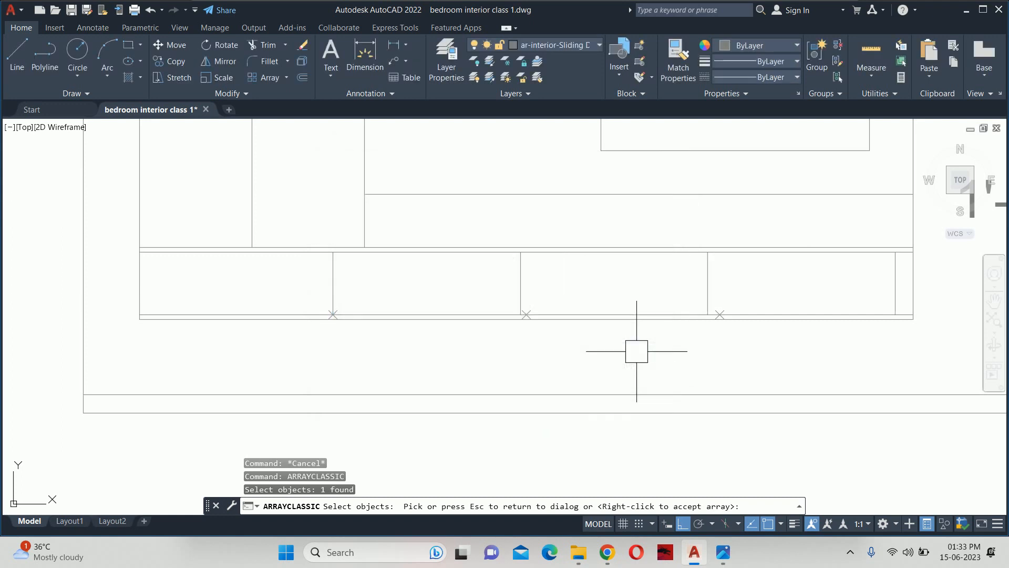
key(Escape)
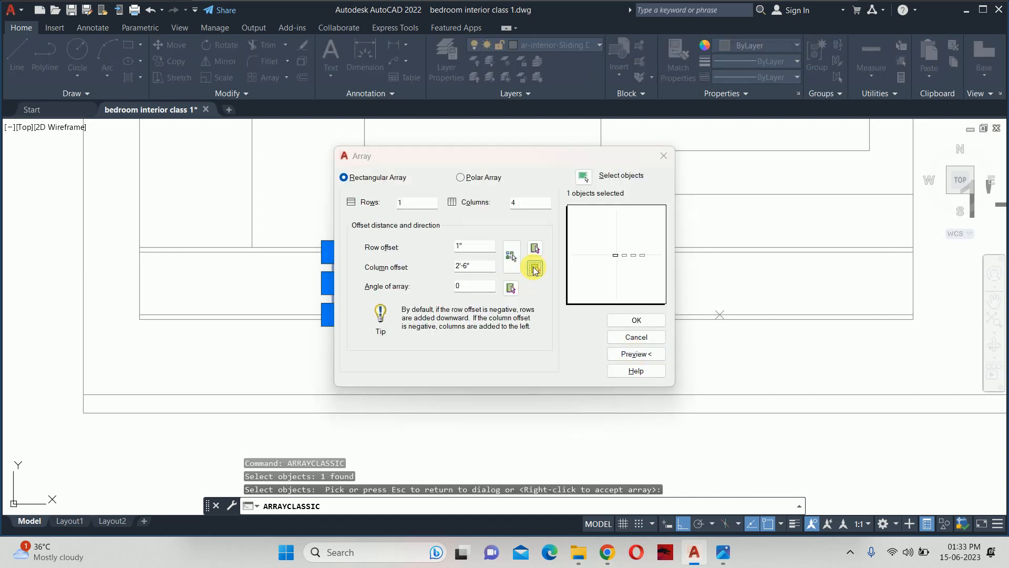
Step: Define the array's column offset by the distance between the second and third division points, preview the result and apply the array
click(535, 269)
click(526, 315)
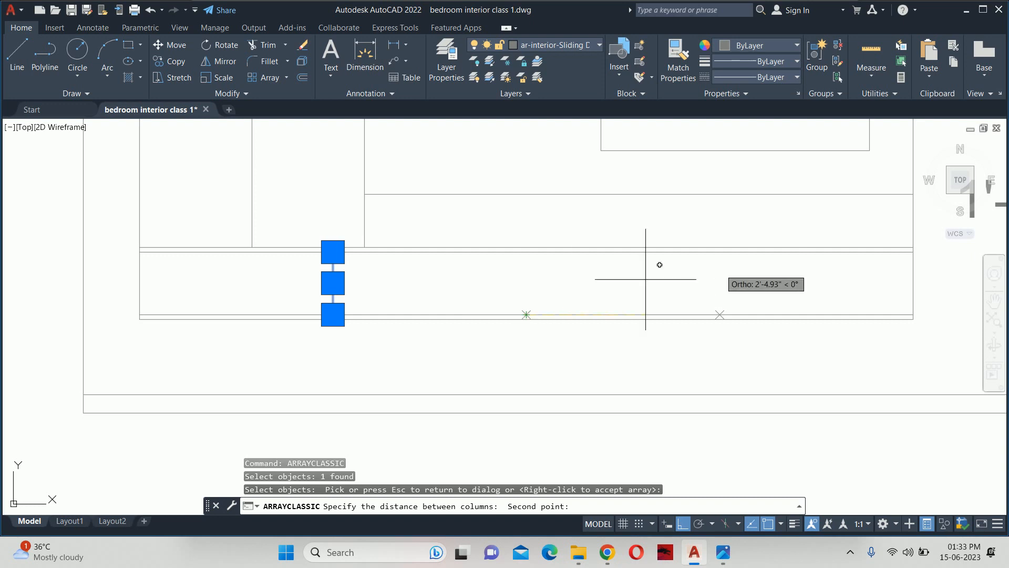
click(720, 314)
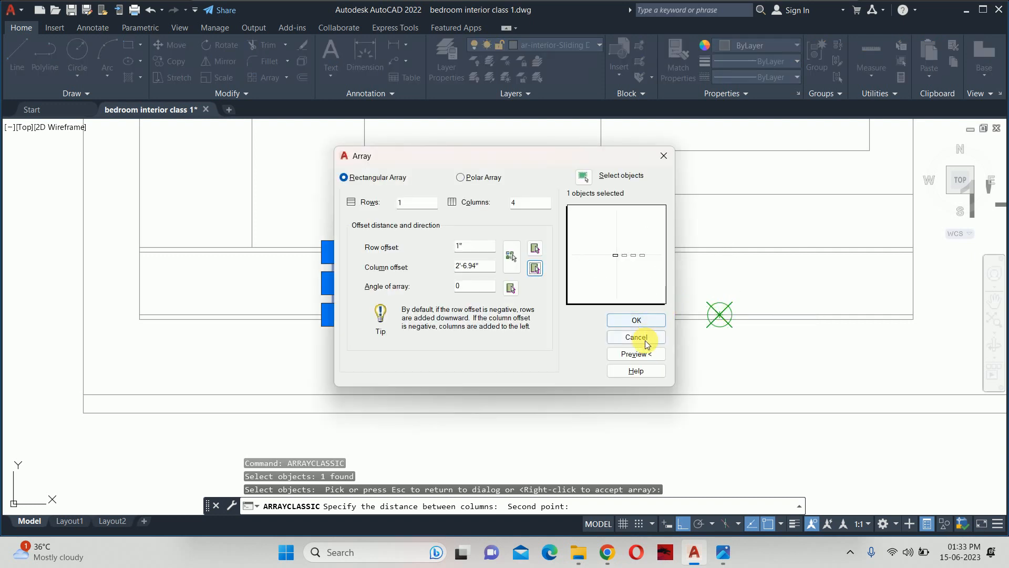
click(637, 354)
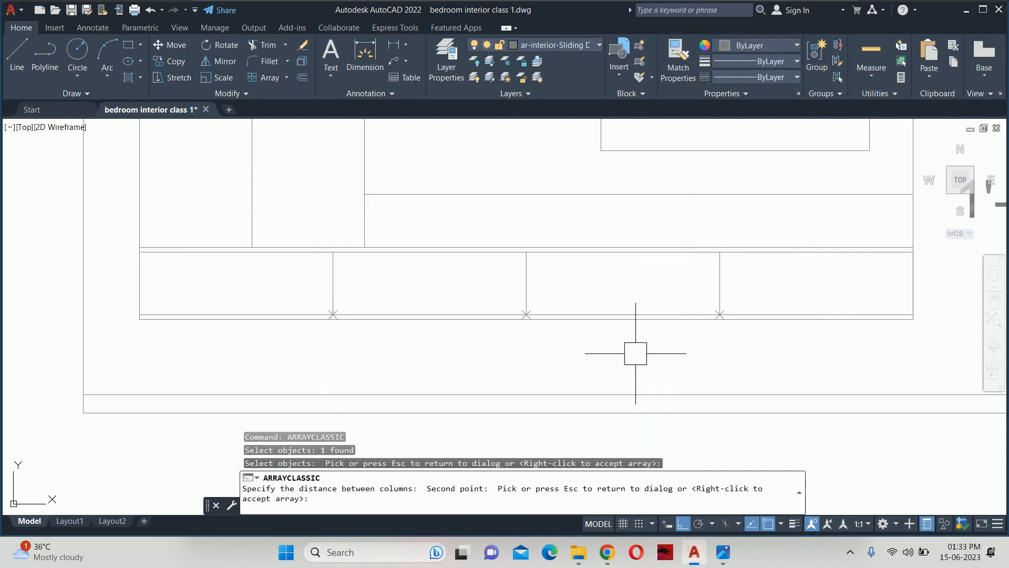
key(Escape)
click(633, 325)
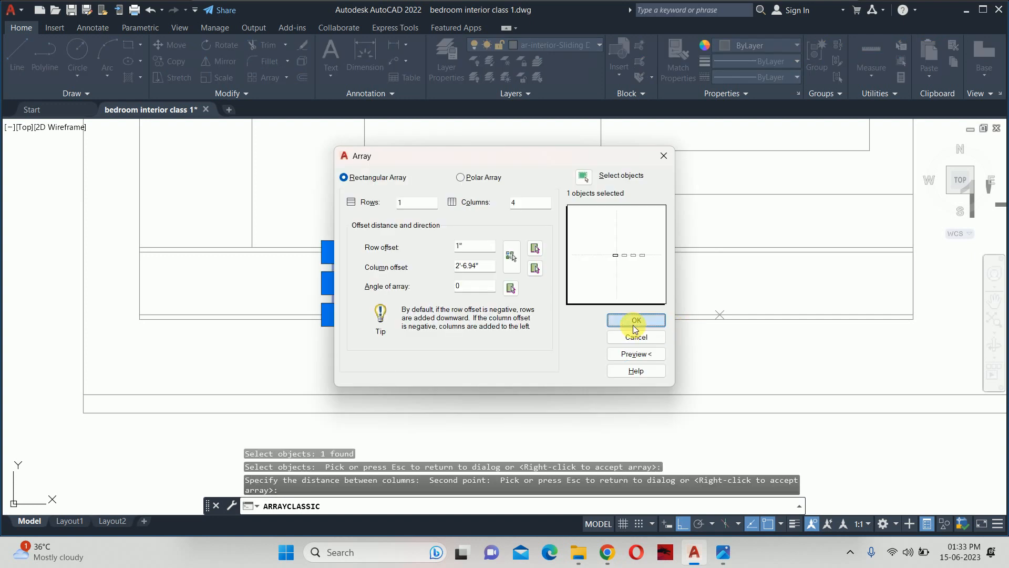
Step: Offset the first drawer divider line by 0.25 to both sides
text(o)
key(Return)
text(.)
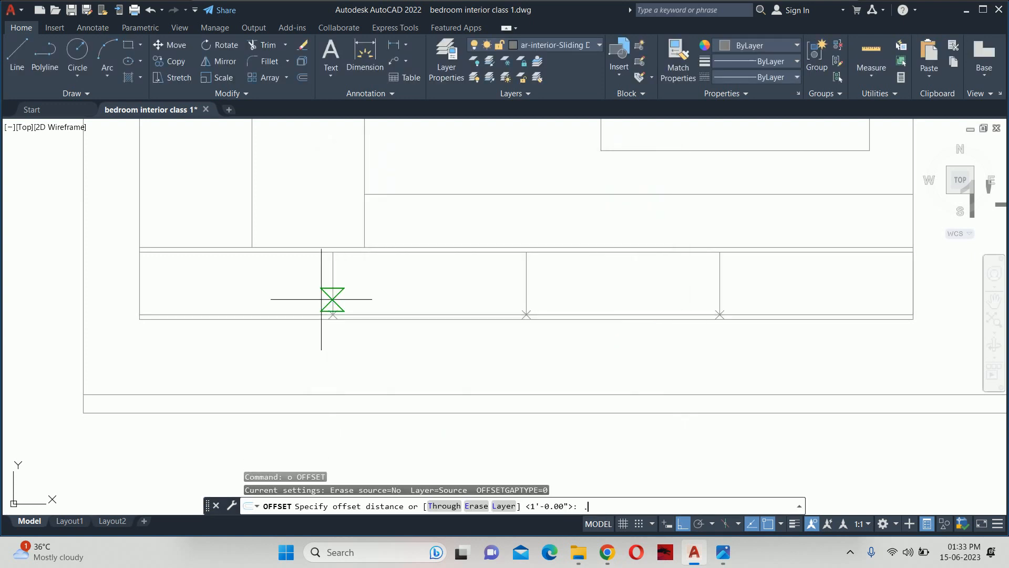
text(25)
key(Return)
click(322, 282)
click(279, 286)
scroll(326, 284, up, 5)
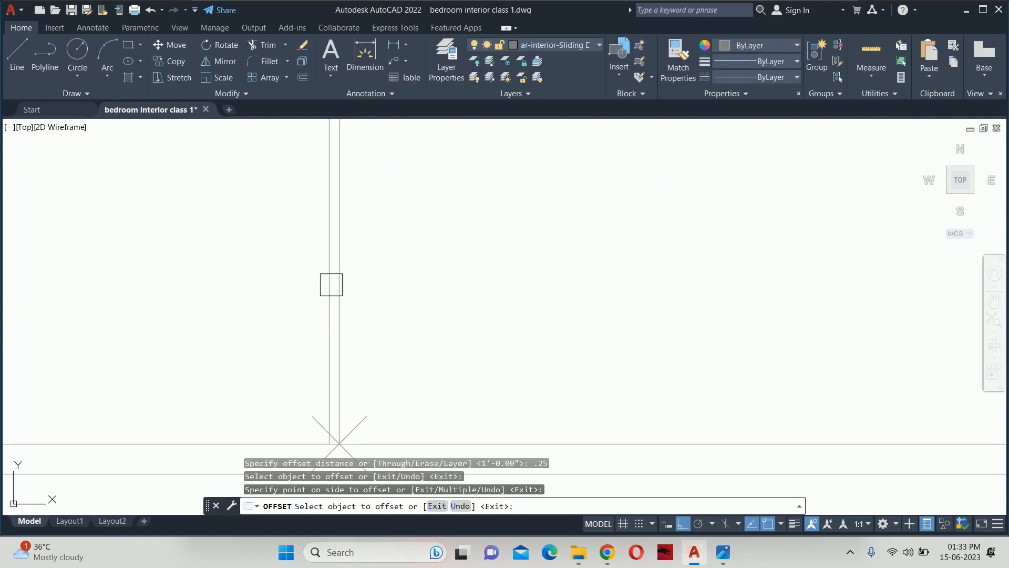
click(340, 254)
click(361, 213)
scroll(503, 273, down, 5)
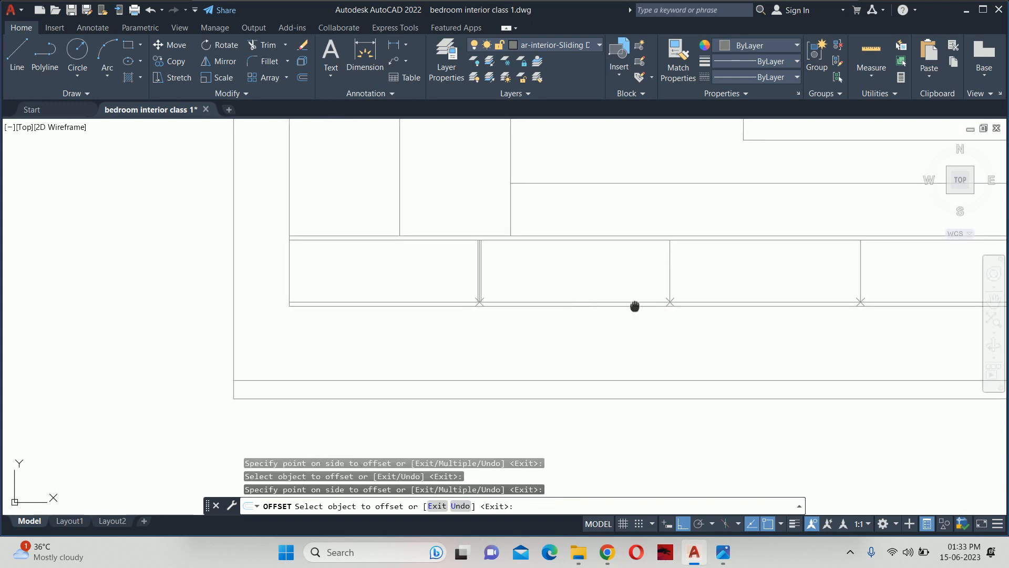
Step: Offset the second drawer divider line by the same 0.25 distance to both sides
scroll(557, 265, up, 2)
click(457, 226)
click(430, 229)
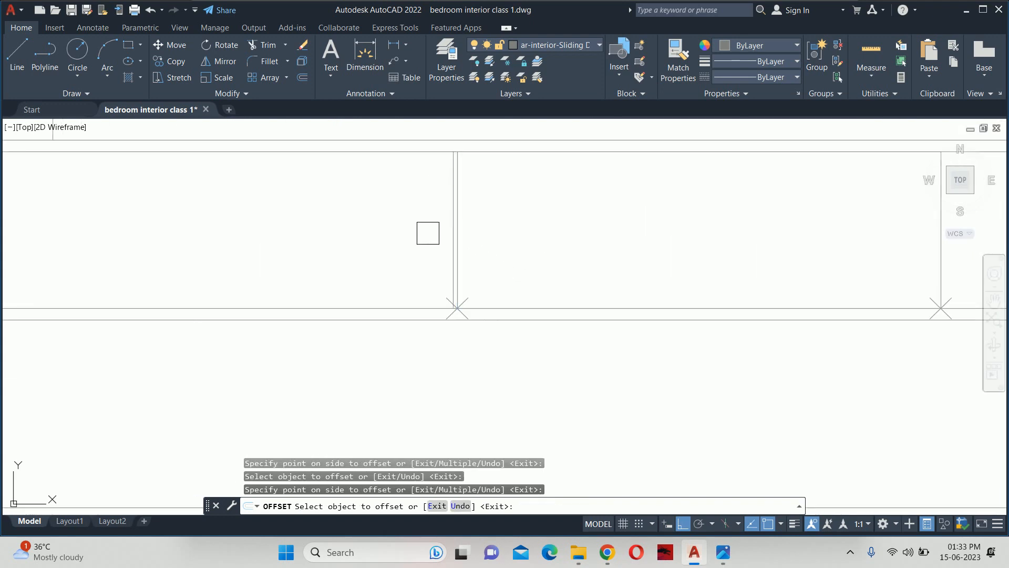
scroll(464, 263, up, 3)
click(454, 263)
click(497, 263)
scroll(675, 262, down, 6)
Step: Offset the third drawer divider line by 0.25 to both sides and end the offsetting
middle_drag(616, 274, 210, 265)
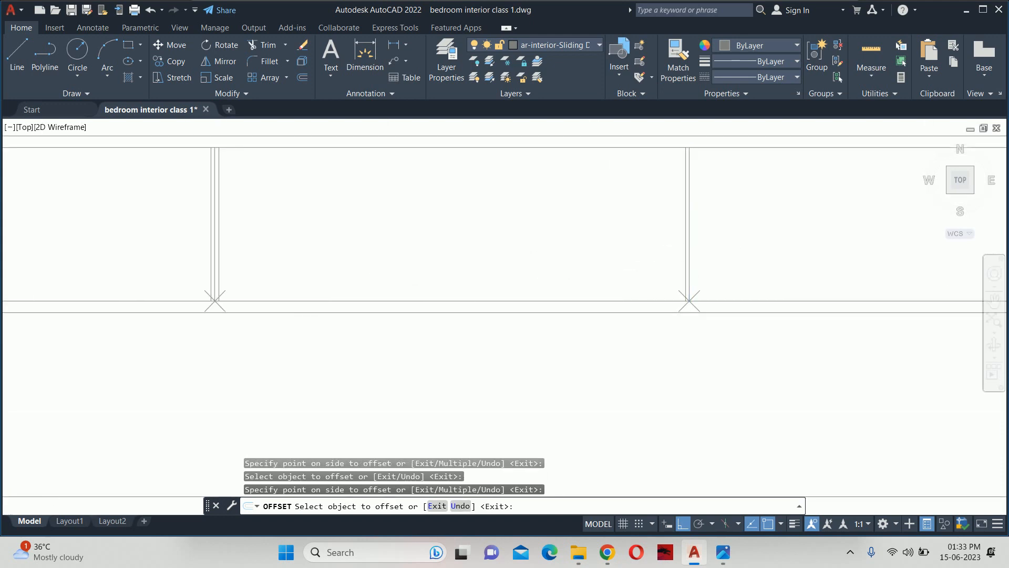
scroll(689, 250, up, 3)
click(691, 260)
key(Escape)
key(Escape)
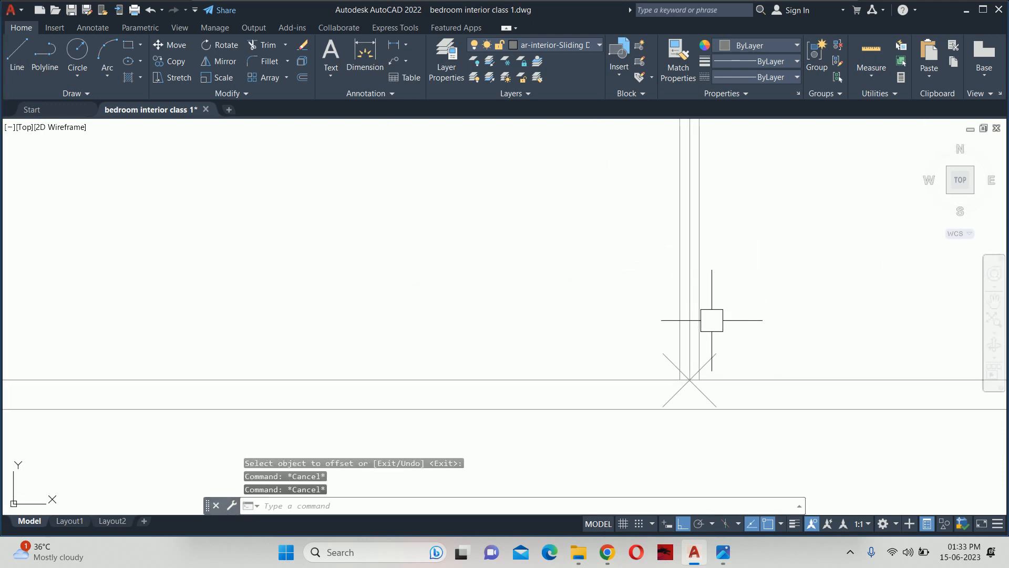
Step: Delete the original centre lines of the three drawer dividers, leaving only their offset edges
scroll(707, 318, up, 2)
click(680, 322)
scroll(680, 322, down, 3)
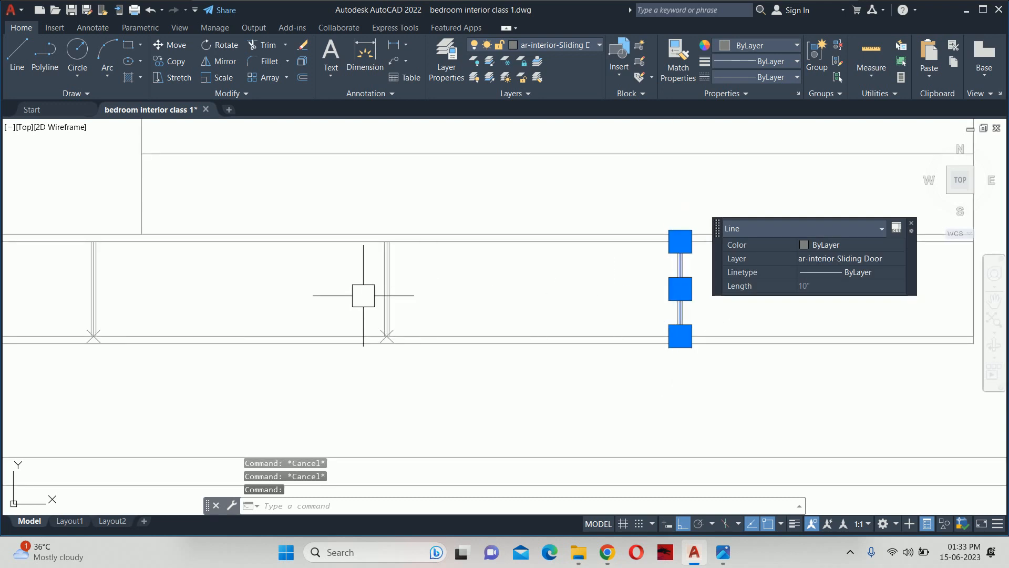
scroll(426, 282, up, 4)
click(449, 274)
scroll(331, 307, down, 3)
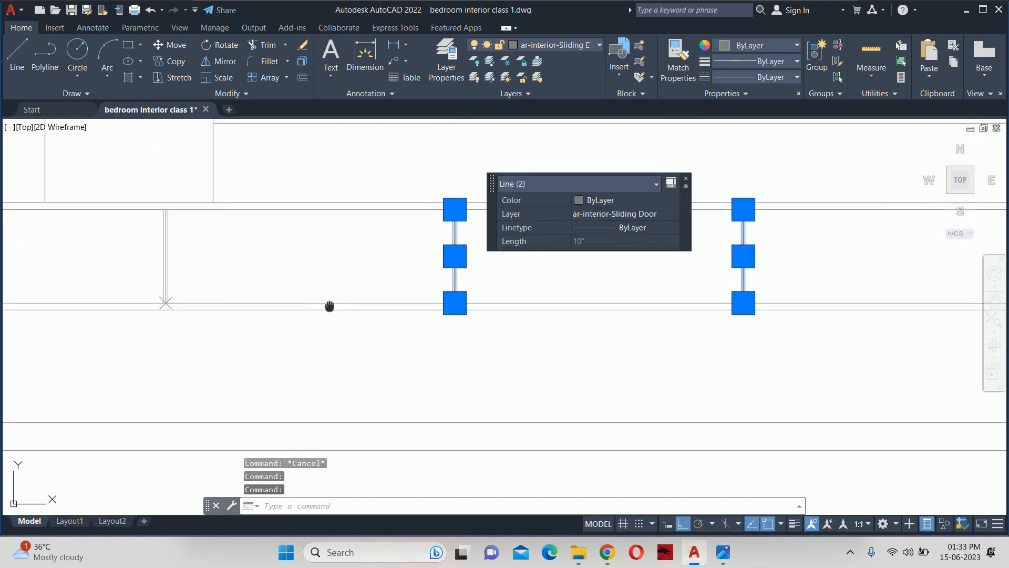
scroll(608, 309, up, 1)
scroll(562, 290, up, 2)
scroll(558, 303, up, 3)
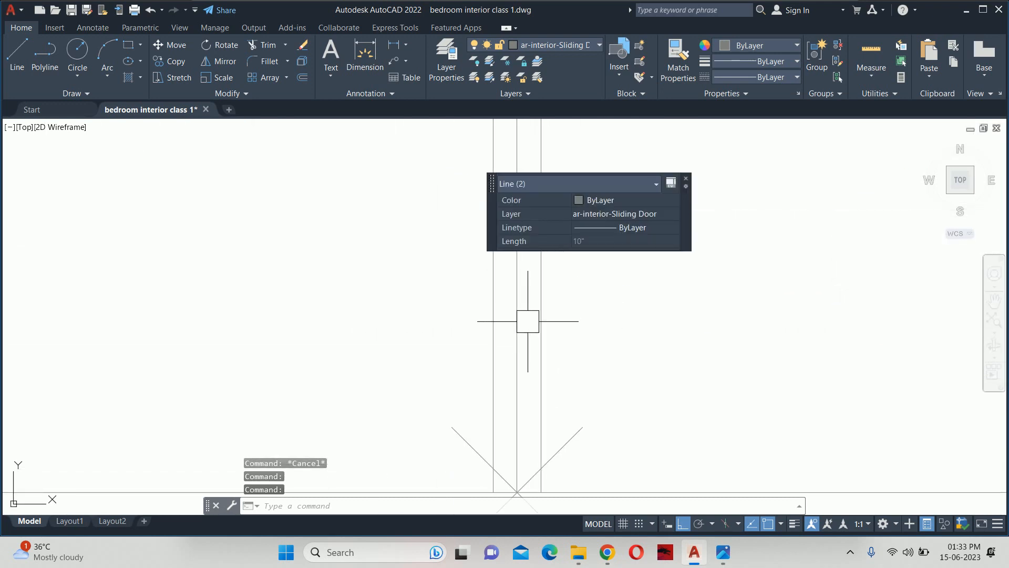
click(525, 322)
scroll(528, 330, down, 6)
key(Delete)
scroll(545, 340, down, 4)
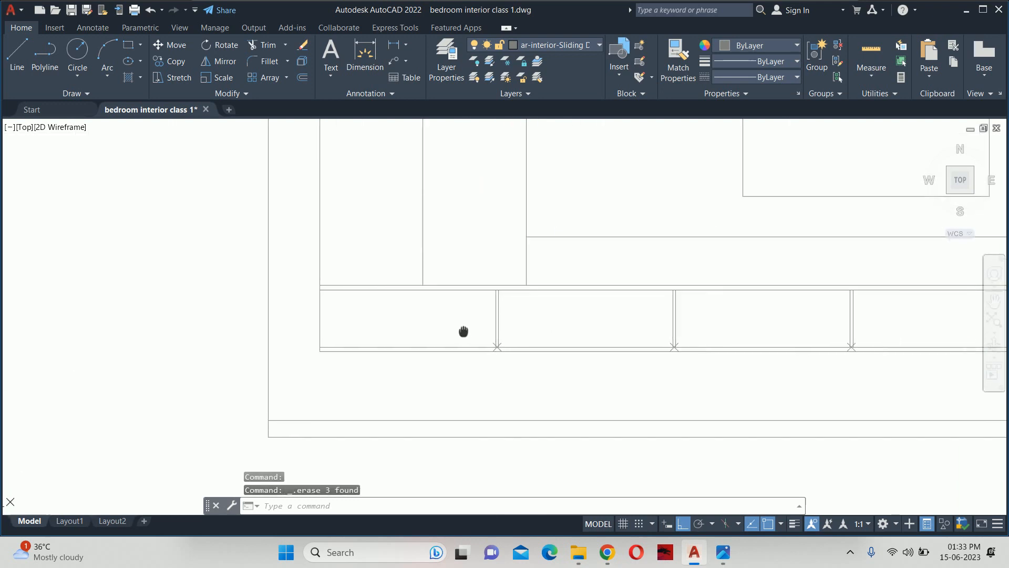
Step: Trim the drawer band's inner top and bottom horizontal lines between the two edges of the first divider
key(Escape)
key(Escape)
text(tr)
key(Return)
scroll(421, 284, up, 8)
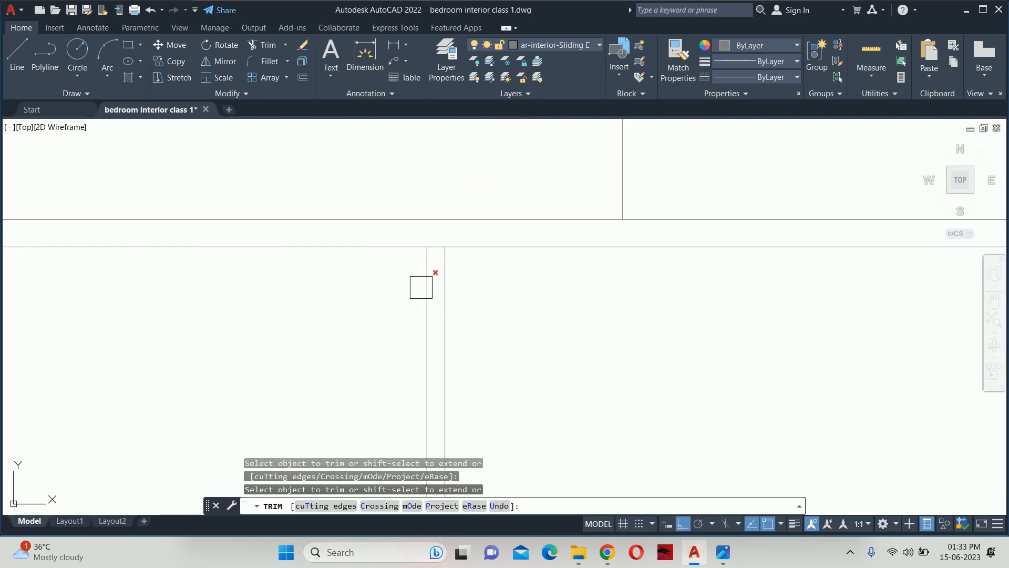
click(434, 206)
scroll(432, 206, down, 6)
middle_drag(425, 417, 439, 176)
scroll(441, 330, up, 6)
click(440, 331)
scroll(433, 319, up, 4)
drag(429, 313, 429, 279)
click(493, 293)
scroll(532, 300, down, 2)
scroll(578, 311, down, 5)
middle_drag(693, 320, 167, 376)
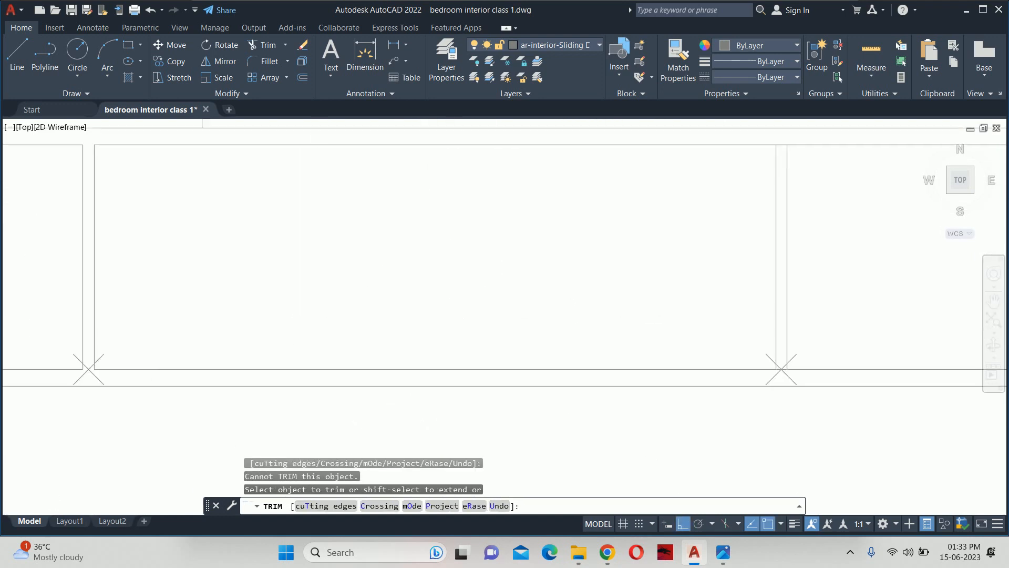
Step: Trim the inner horizontal lines where they cross the gap of the second drawer divider
scroll(806, 342, up, 6)
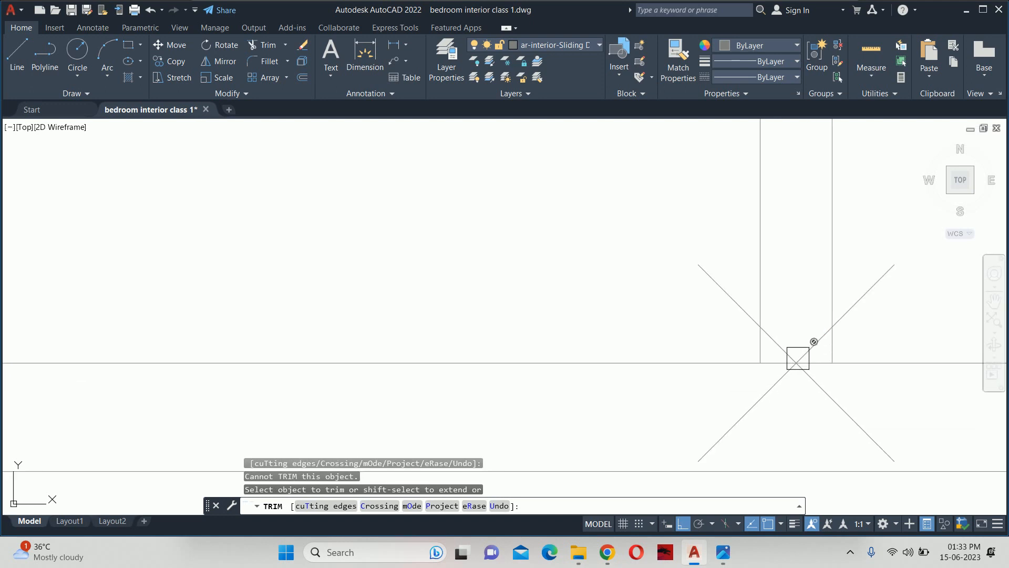
scroll(813, 363, up, 4)
click(814, 364)
scroll(755, 288, down, 10)
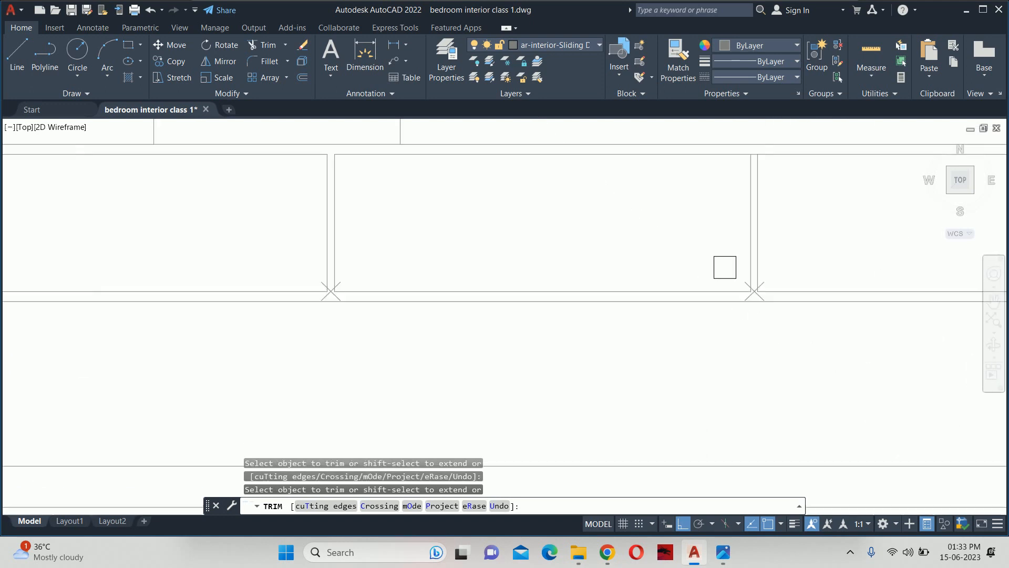
middle_drag(723, 266, 510, 506)
scroll(526, 401, up, 12)
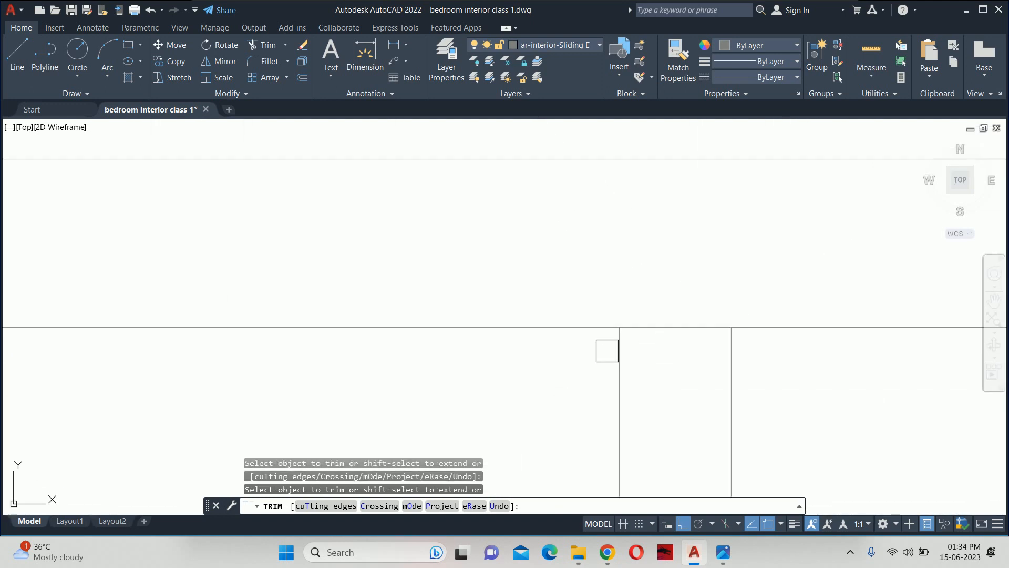
scroll(644, 332, down, 6)
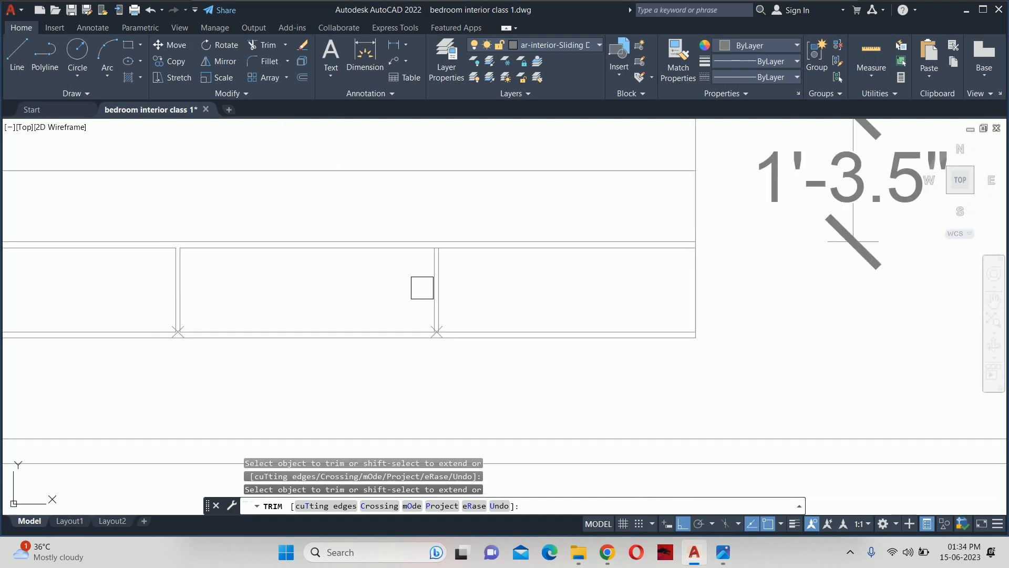
Step: Trim the inner horizontal lines across the third drawer divider's gap and end the trimming
scroll(442, 255, up, 5)
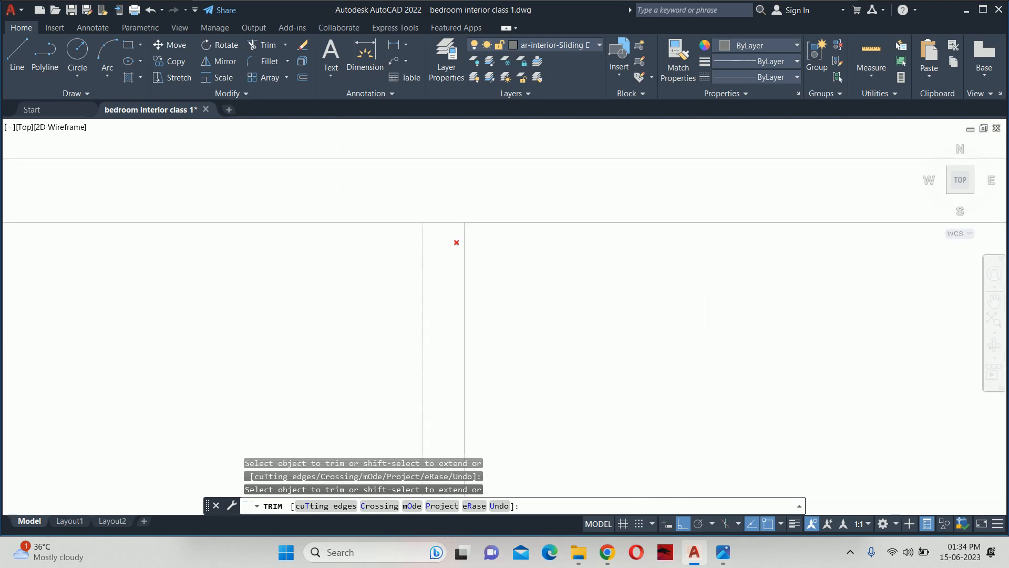
scroll(446, 236, down, 4)
scroll(456, 337, down, 1)
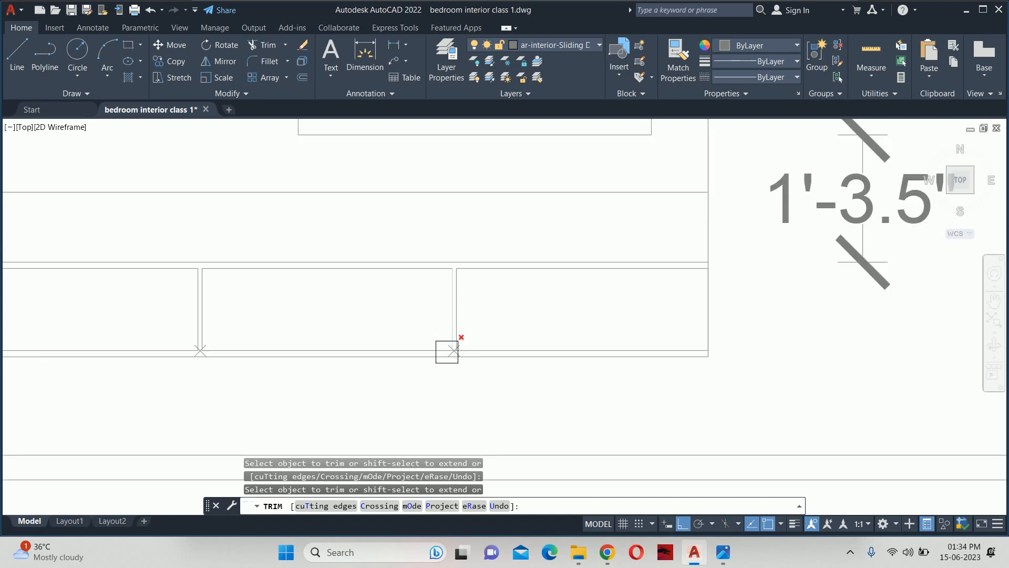
scroll(448, 351, up, 4)
click(459, 371)
scroll(467, 352, up, 3)
click(471, 299)
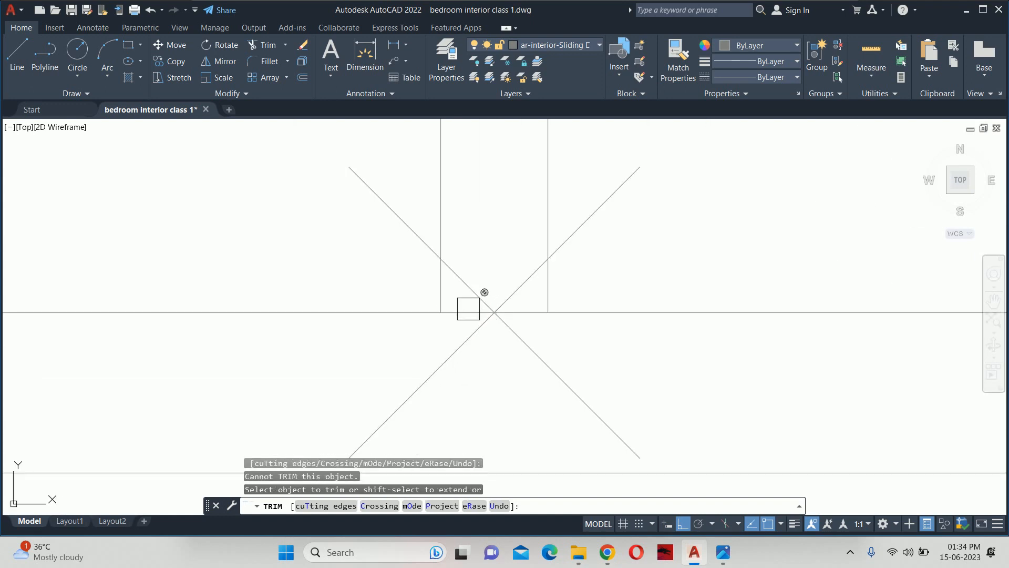
click(466, 310)
scroll(467, 311, down, 5)
scroll(469, 312, down, 3)
key(Escape)
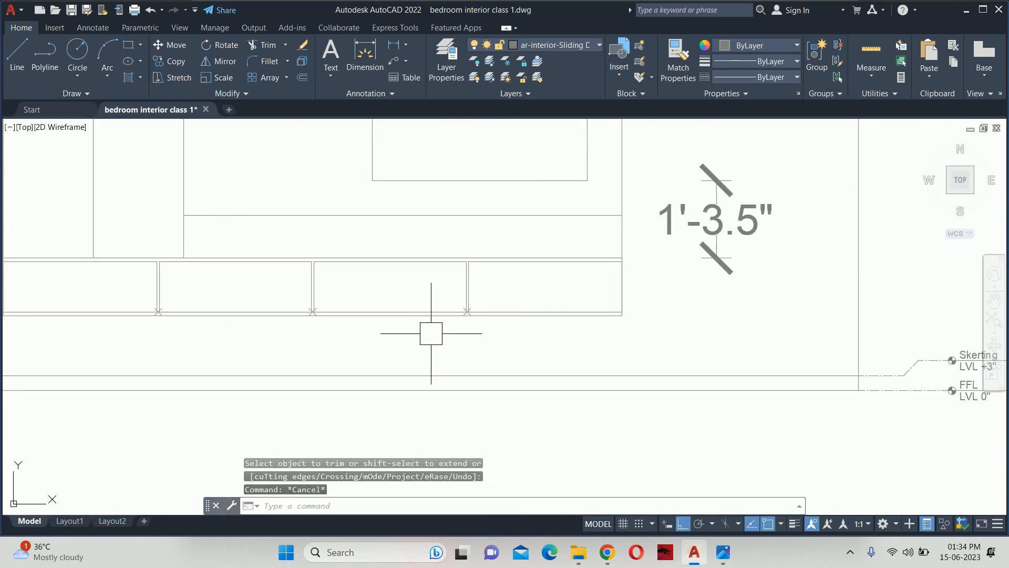
middle_drag(430, 333, 771, 288)
middle_drag(712, 300, 604, 347)
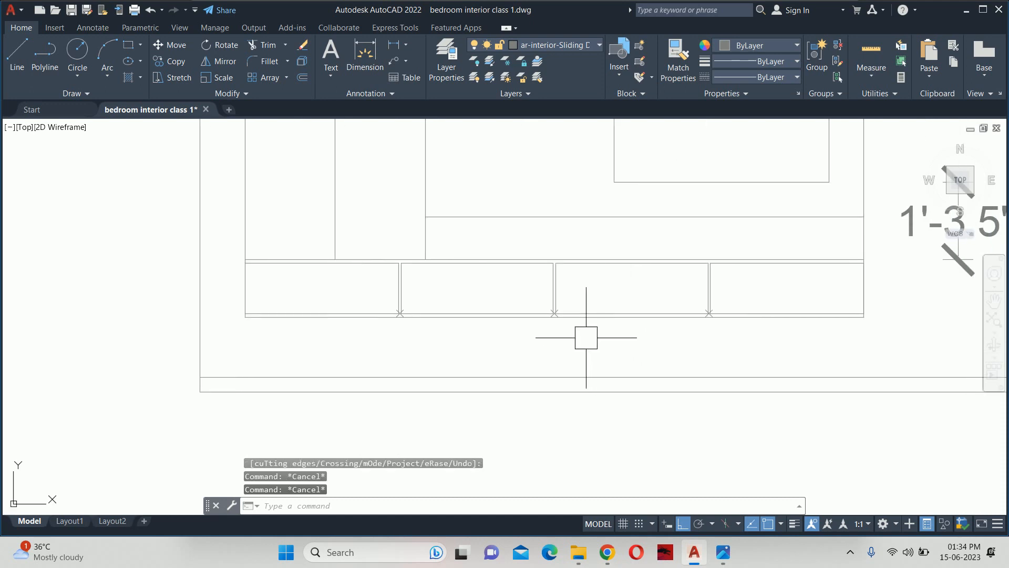
Step: Try offsetting the TV unit's left outer edge inward by 0.25, and undo that offset
key(Escape)
key(Escape)
text(o)
key(Return)
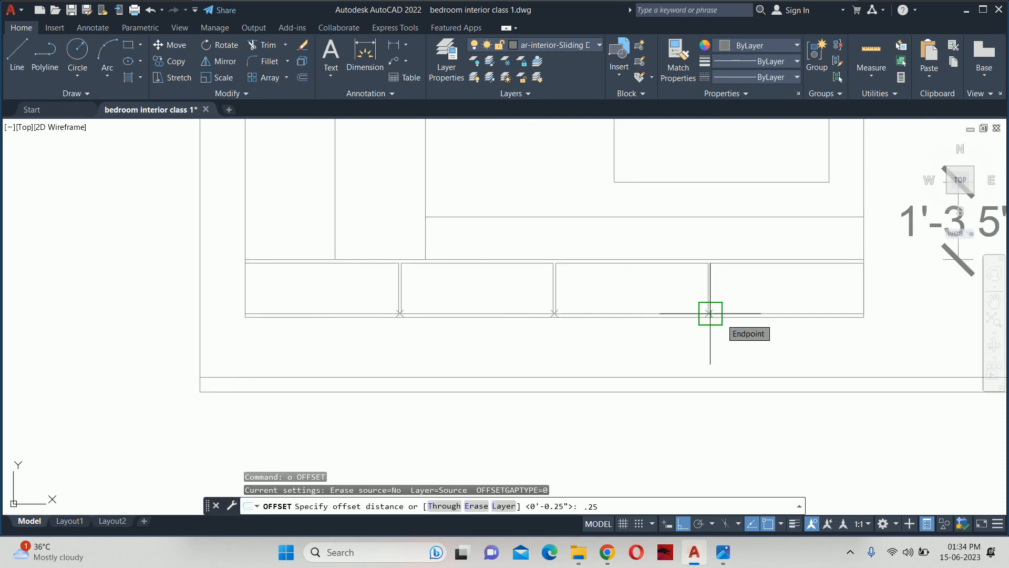
key(Return)
scroll(329, 346, up, 2)
click(207, 270)
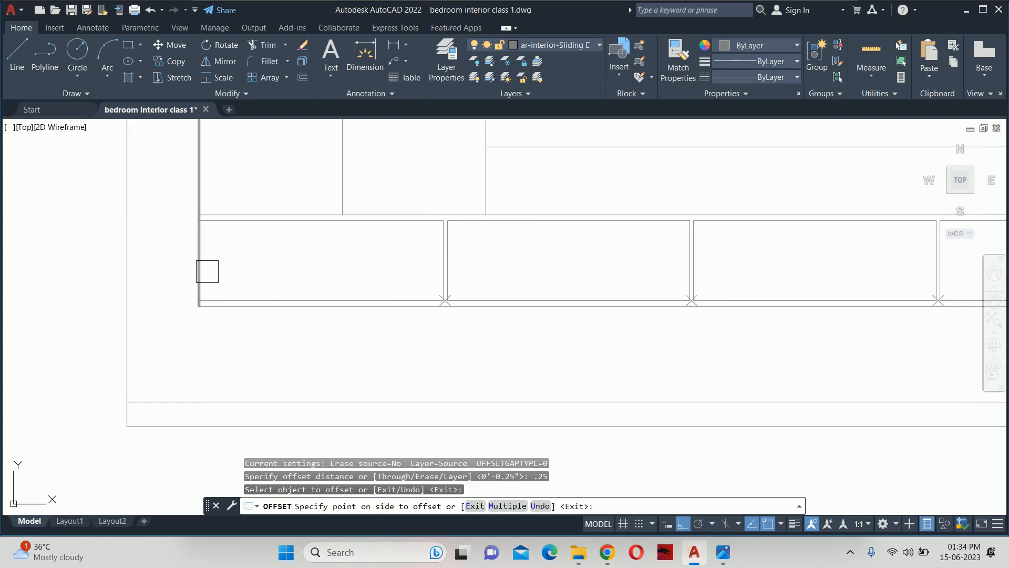
click(251, 275)
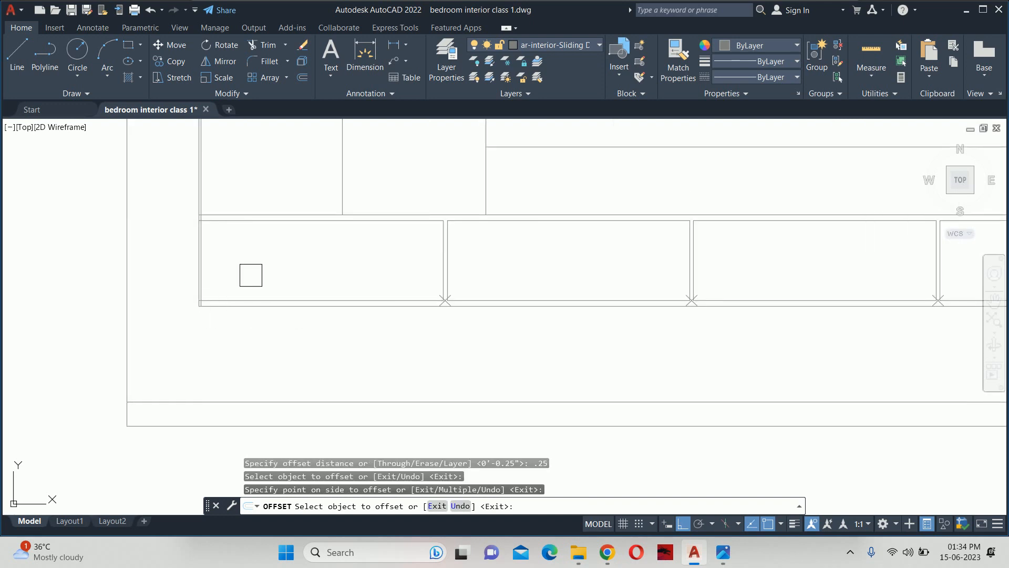
key(ctrl+z)
key(Escape)
text(o)
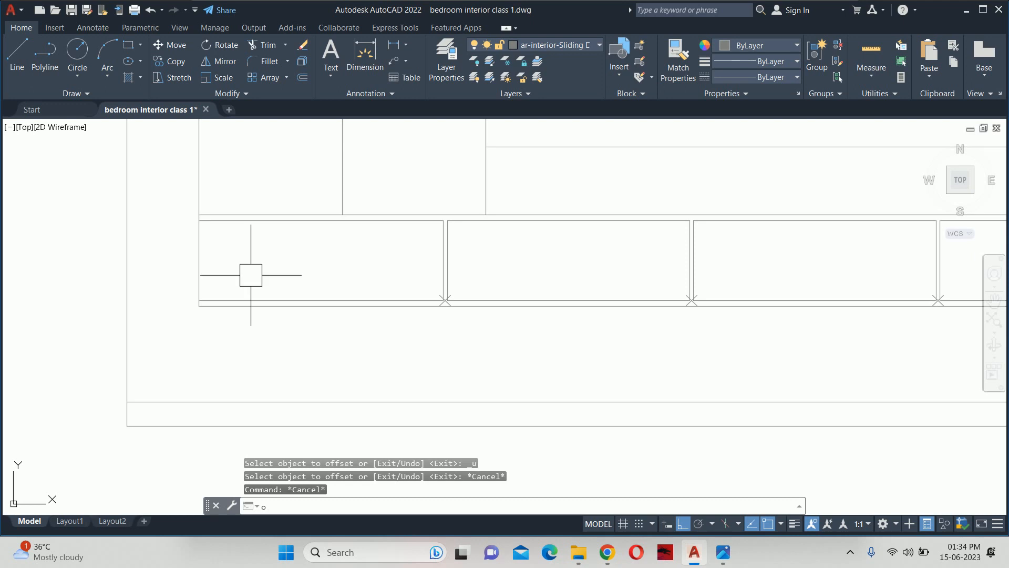
key(Return)
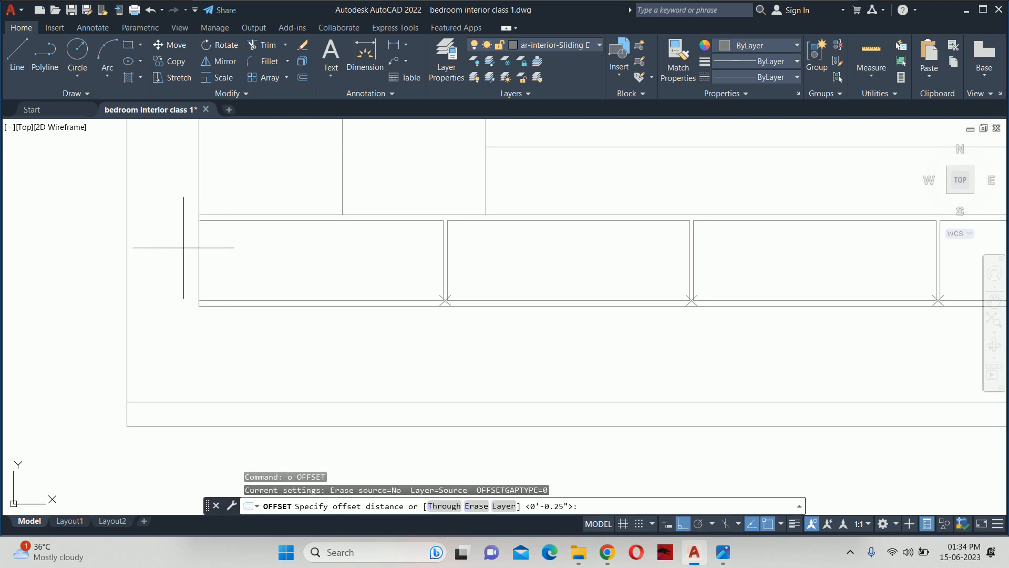
text(15)
key(Escape)
key(Escape)
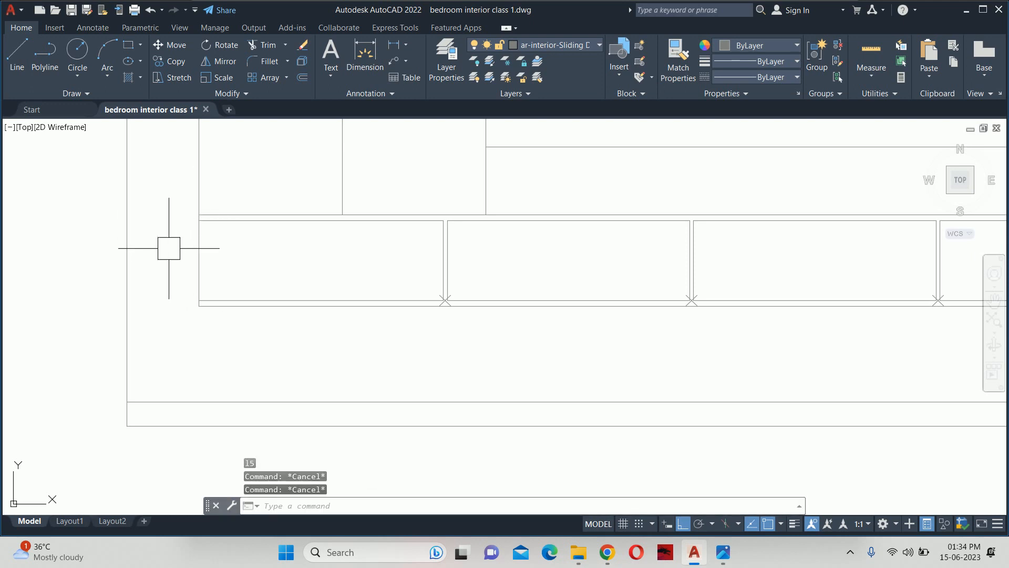
text(o)
key(Return)
text(15)
key(Return)
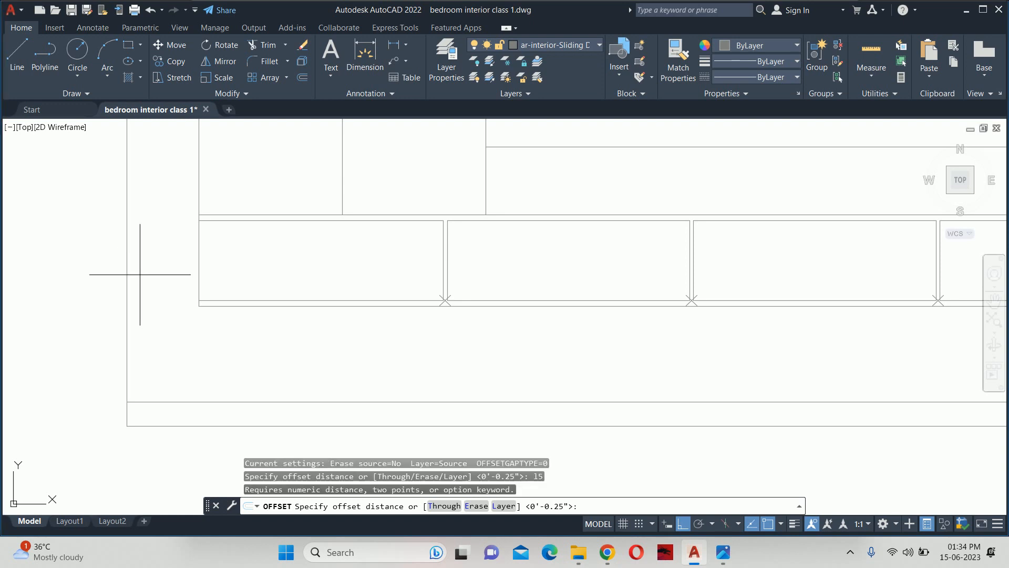
key(Escape)
Step: Offset the TV unit's left and right outer edges inward by 0.5
key(Escape)
text(o)
key(Return)
text(.5)
key(Return)
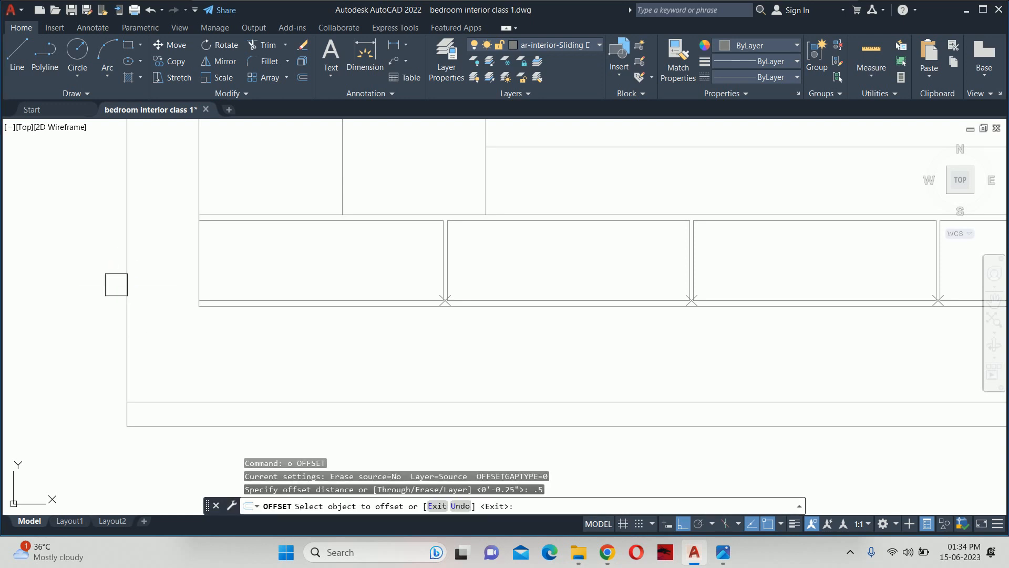
click(200, 266)
click(305, 266)
scroll(352, 267, down, 3)
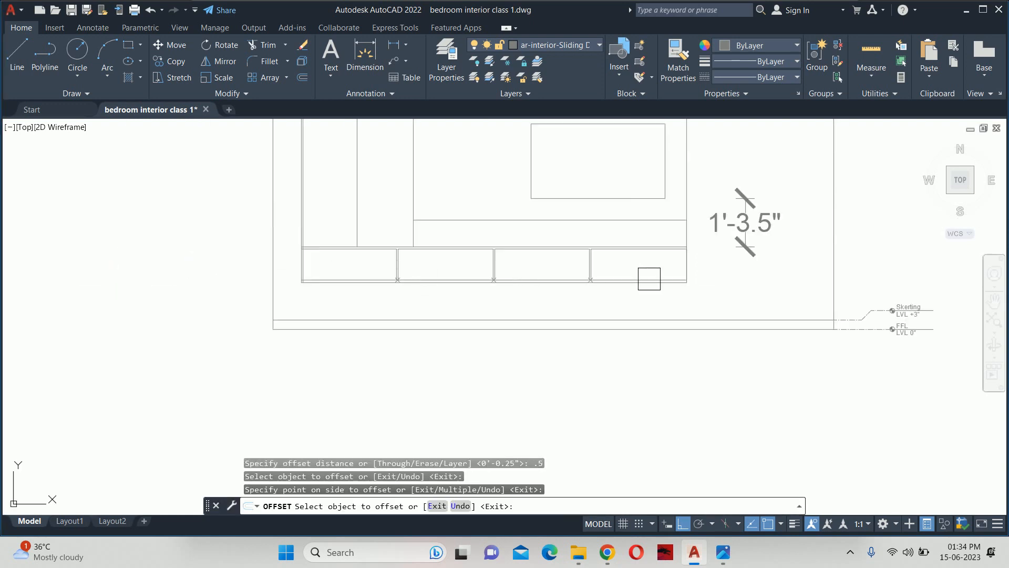
click(687, 232)
key(Escape)
key(Escape)
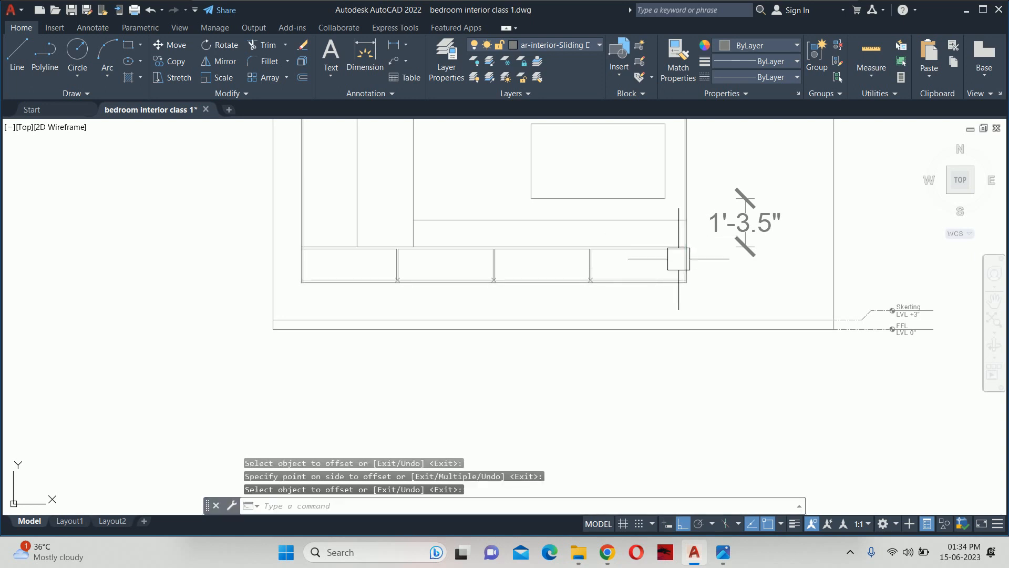
Step: Trim the right offset edge and drawer lines at their crossings, keeping only the last drawer's inner corners
scroll(674, 273, up, 5)
text(tr)
key(Return)
scroll(708, 329, up, 3)
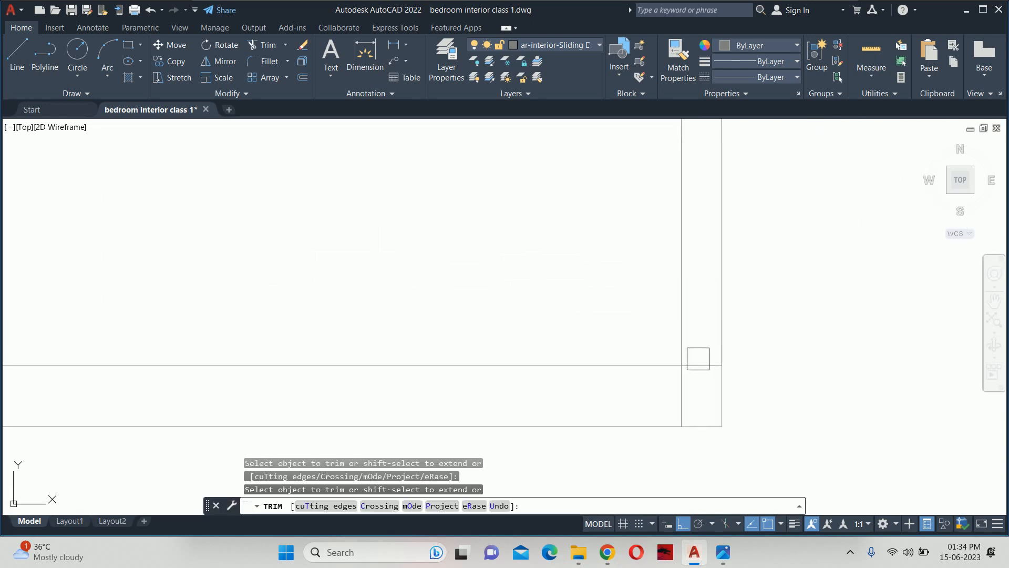
middle_drag(625, 237, 635, 506)
scroll(643, 408, down, 2)
scroll(673, 175, up, 8)
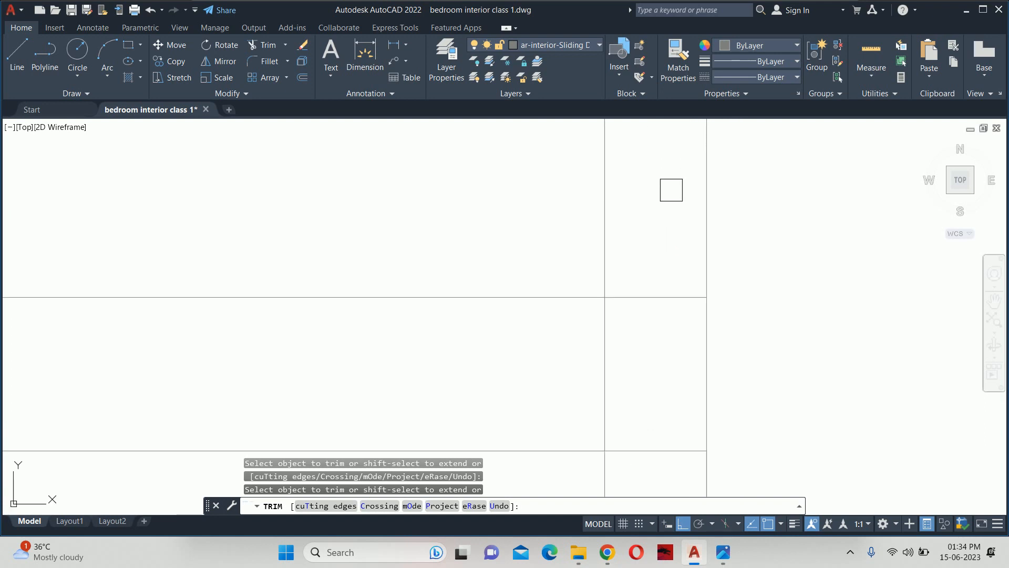
mouse_move(661, 310)
middle_down()
mouse_move(646, 223)
mouse_move(631, 208)
middle_up()
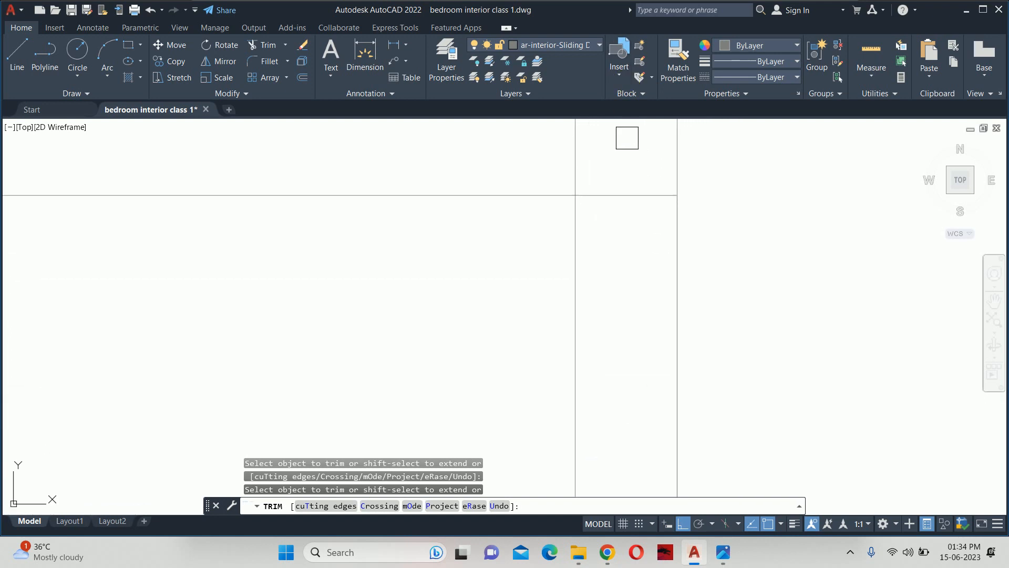
scroll(586, 180, down, 6)
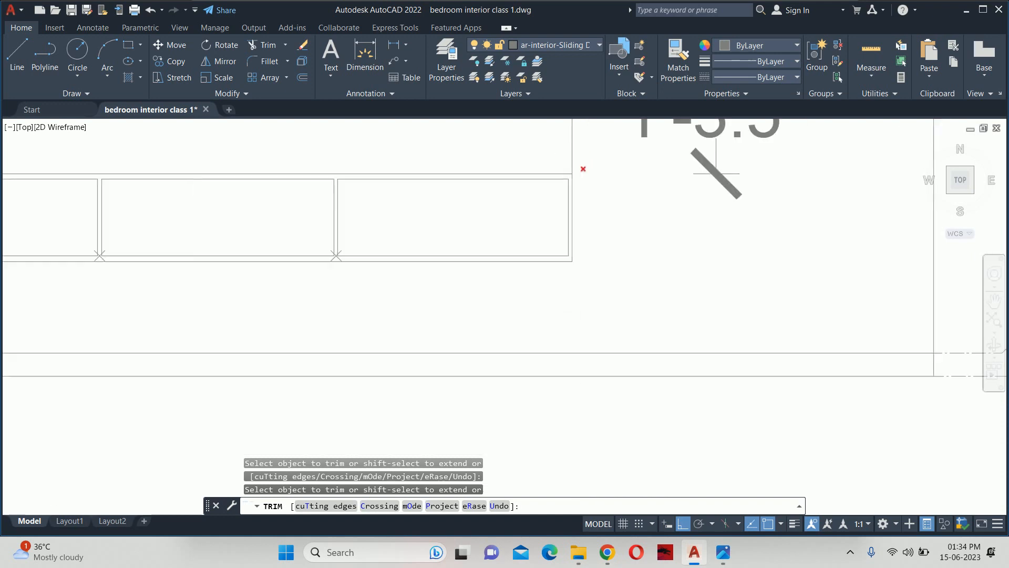
Step: Trim the left offset edge and drawer lines to clean inner corners around the first drawer, and end the trimming
mouse_move(181, 259)
middle_down()
mouse_move(351, 288)
mouse_move(582, 279)
middle_up()
scroll(487, 273, up, 5)
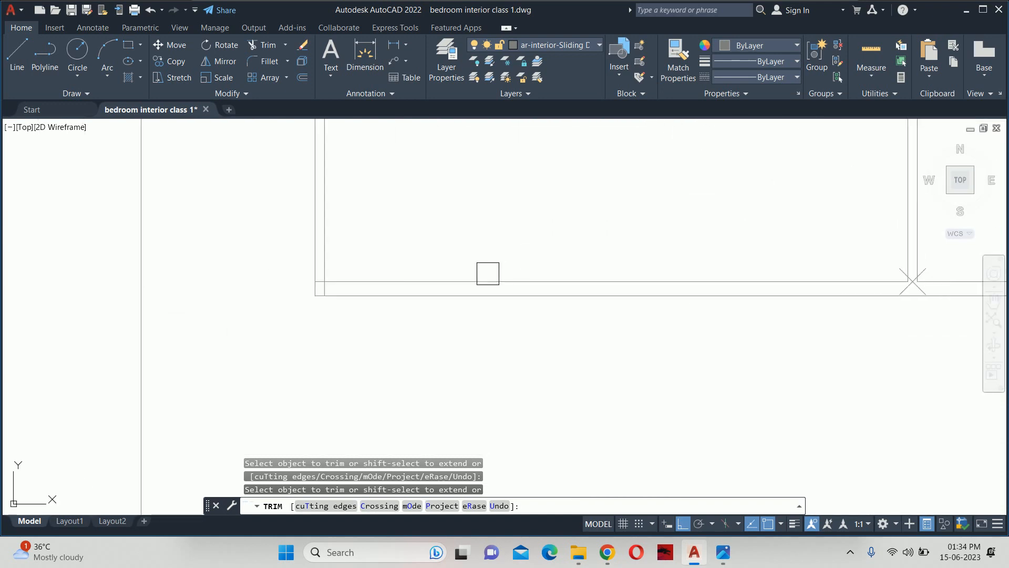
scroll(351, 260, up, 6)
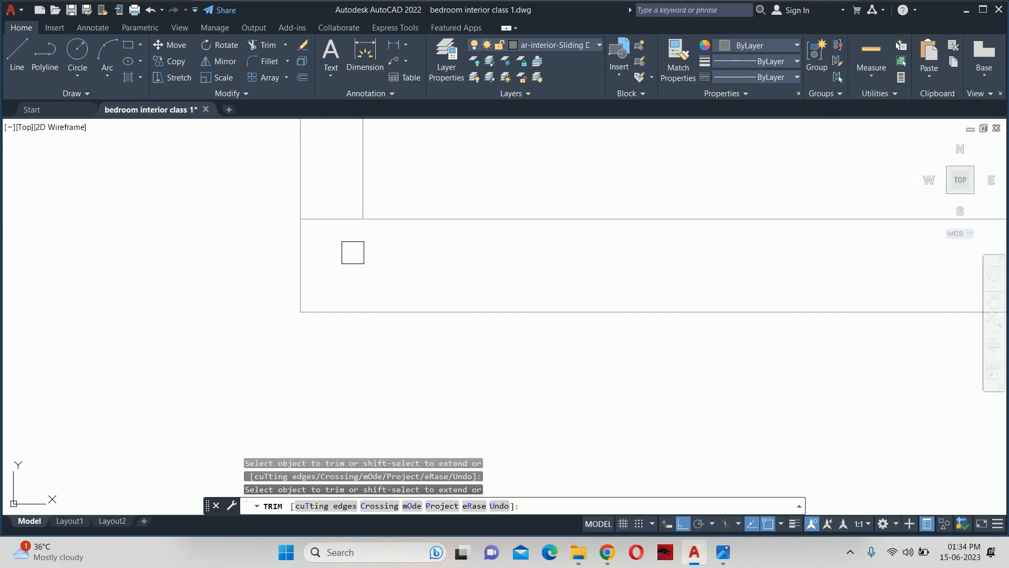
scroll(340, 218, down, 4)
scroll(341, 184, up, 3)
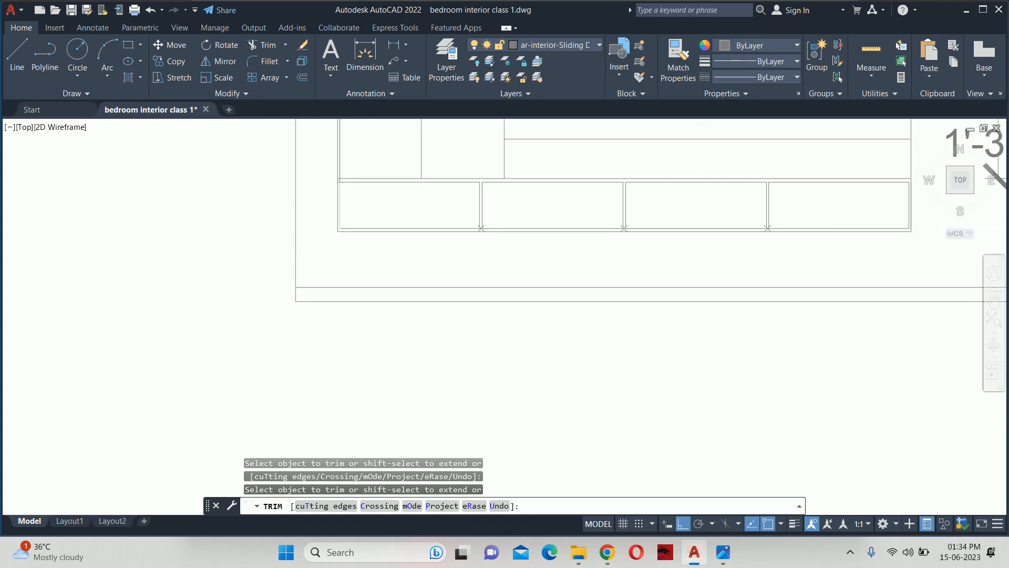
scroll(342, 184, down, 1)
scroll(339, 146, up, 4)
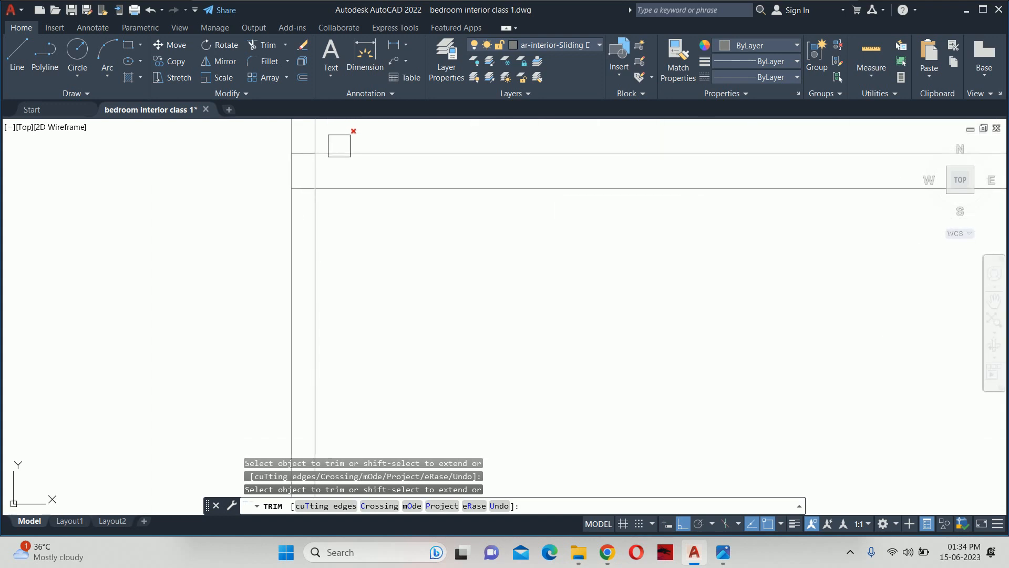
scroll(306, 342, up, 3)
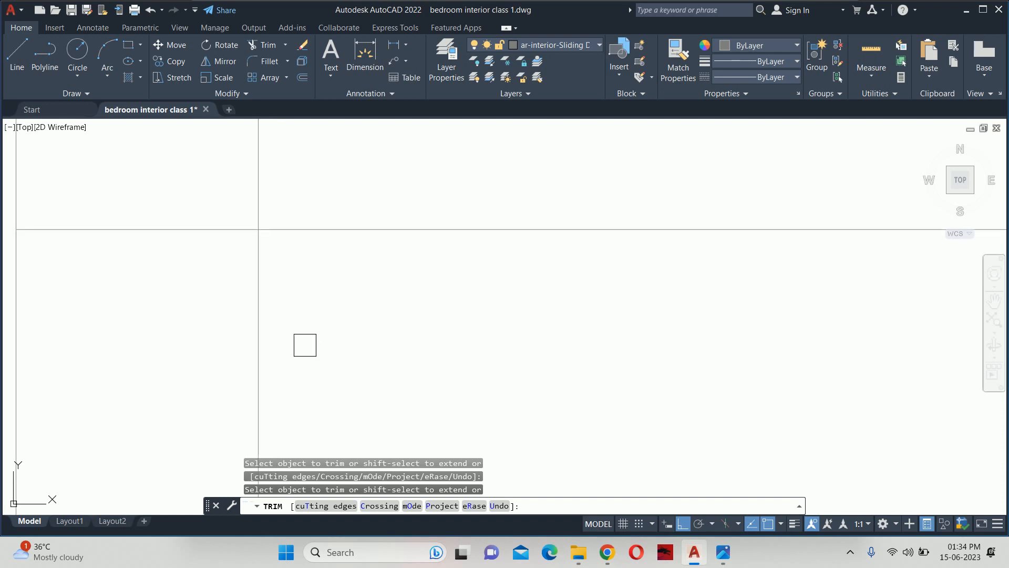
scroll(236, 228, down, 6)
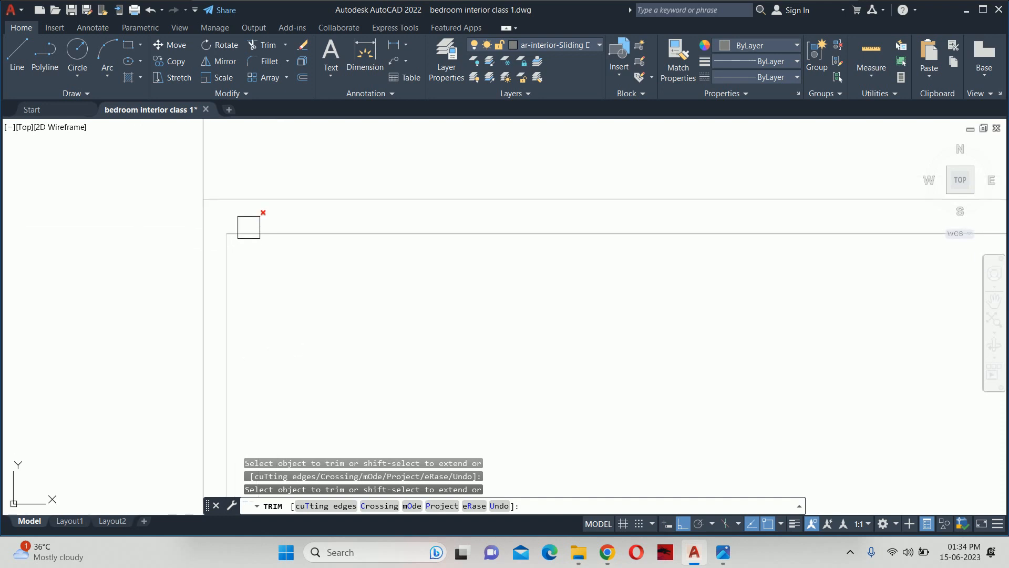
key(Escape)
key(Escape)
Step: Delete all the division point markers at the drawer dividers by selecting one and its similar objects
scroll(378, 299, up, 10)
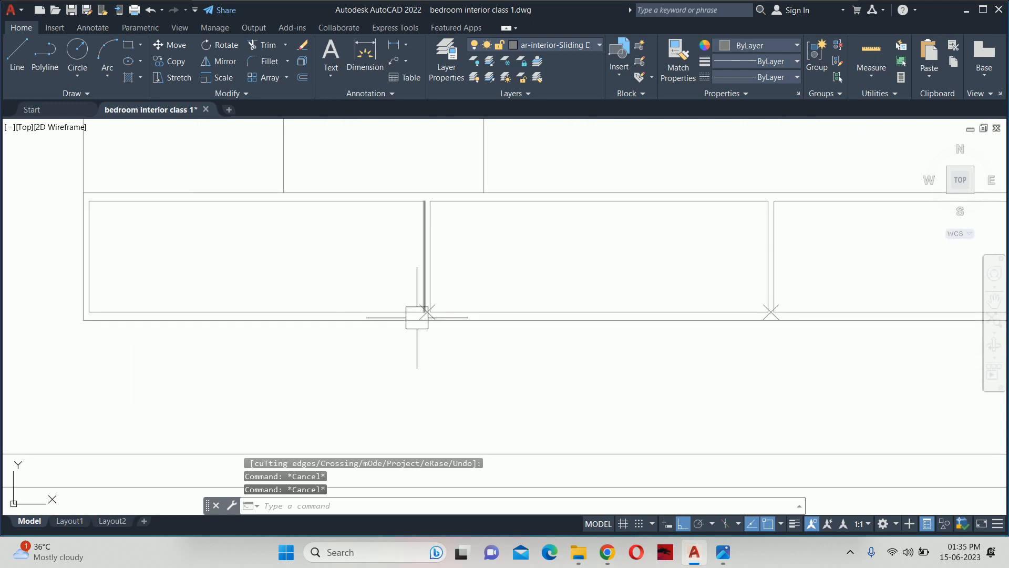
scroll(426, 313, up, 3)
click(418, 307)
scroll(368, 284, down, 3)
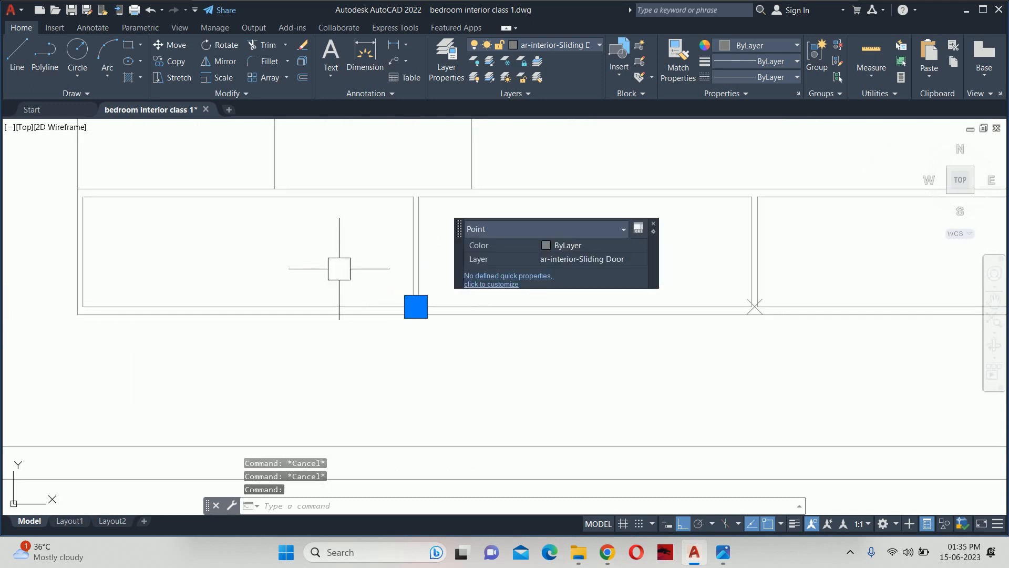
right_click(339, 268)
click(382, 408)
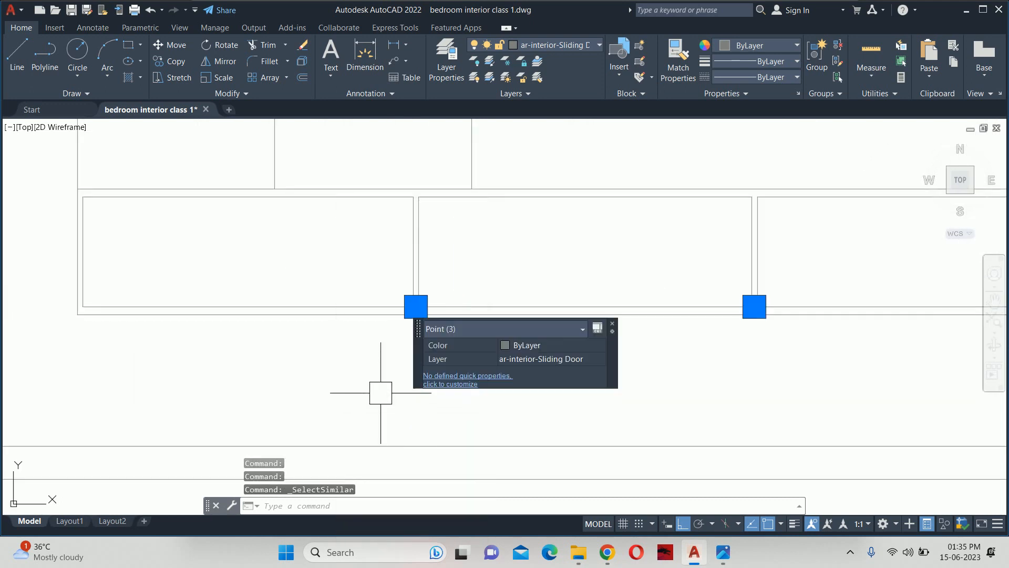
scroll(379, 394, up, 3)
key(Delete)
key(Escape)
middle_drag(432, 333, 439, 370)
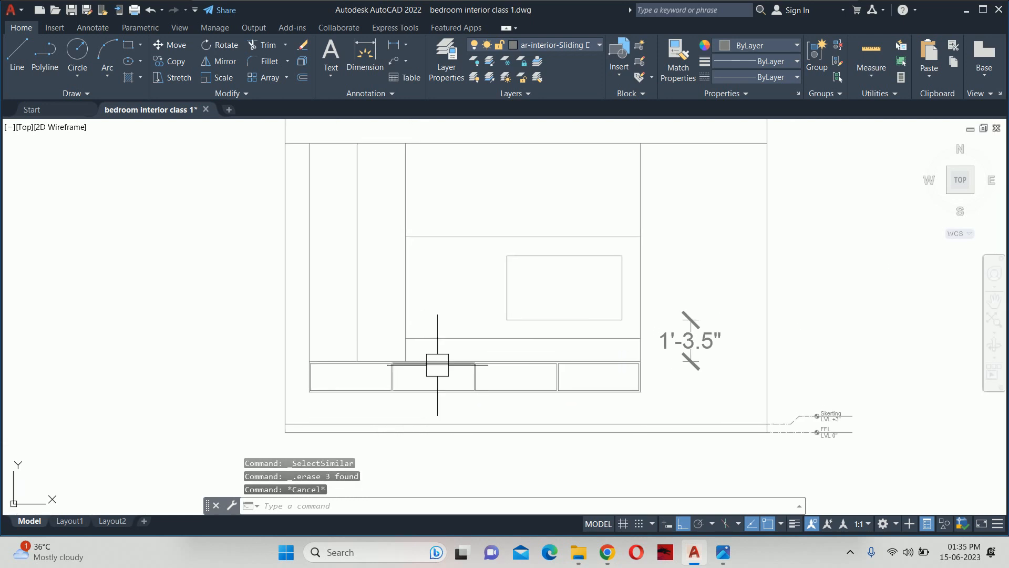
key(Escape)
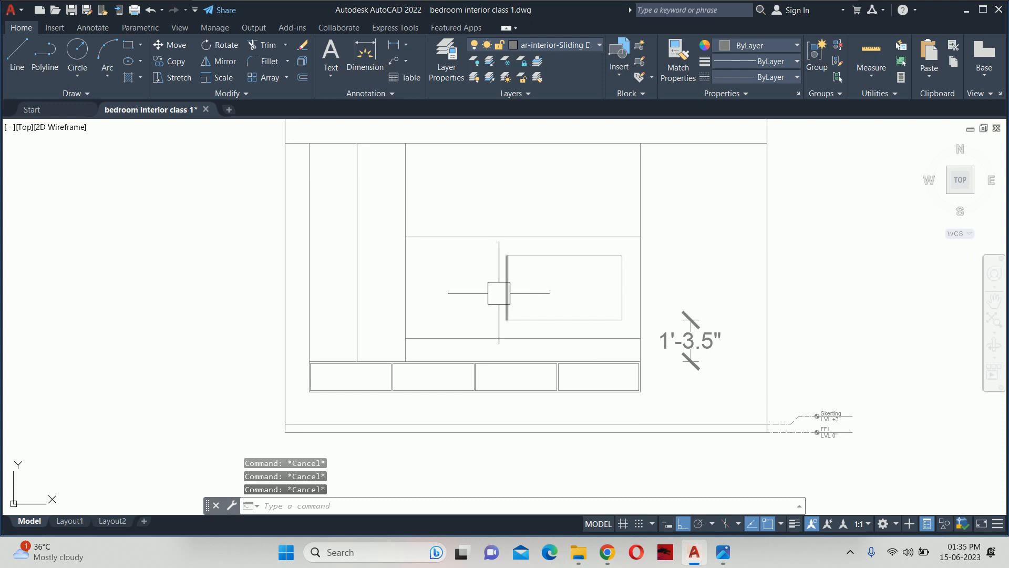
Step: Switch to Photos to view the BODES Studio on Behance.png reference render of the TV wall
key(alt+Tab)
key(alt+Tab)
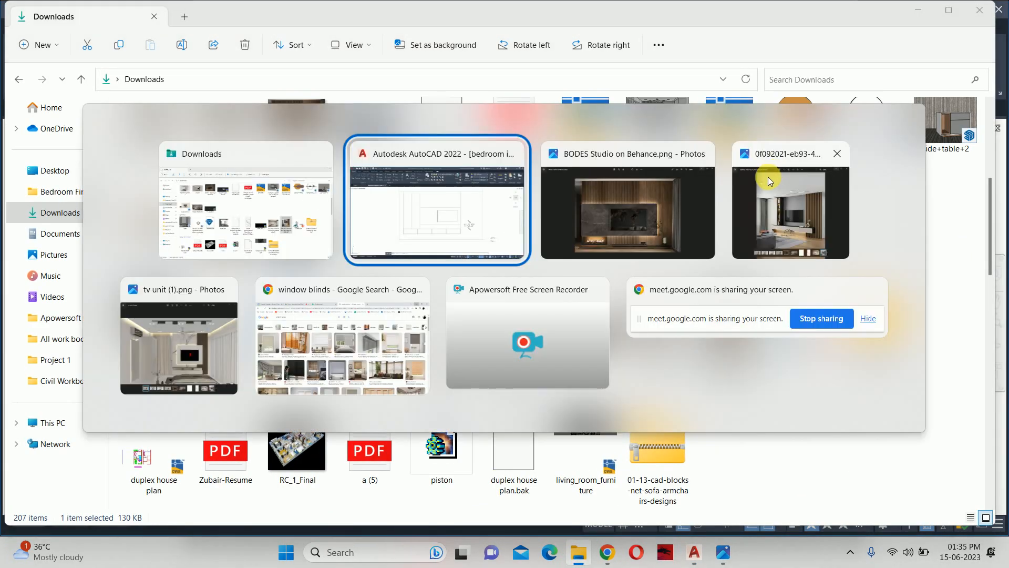
key(alt+Tab)
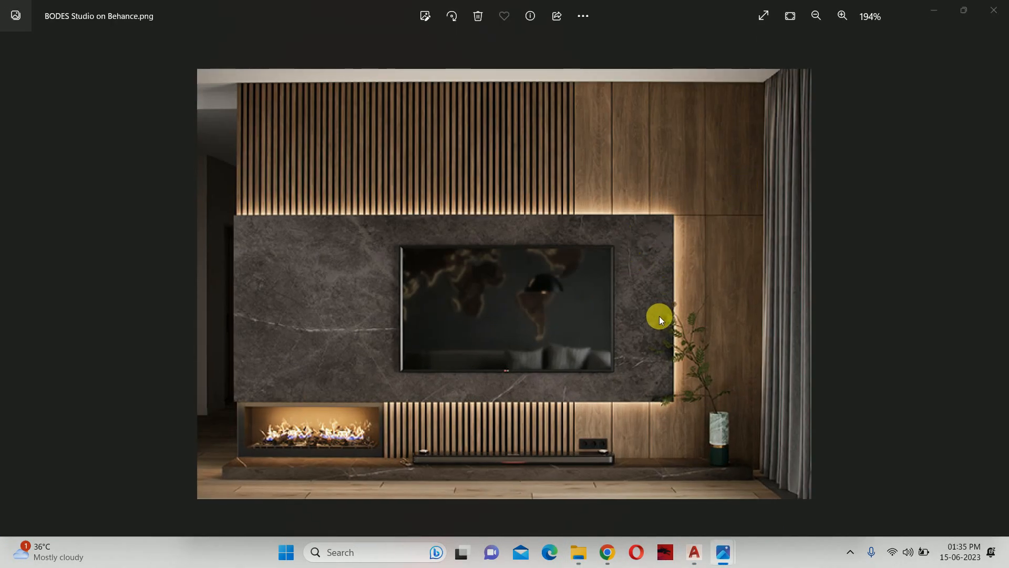
Step: Minimise the TV wall reference photo and return to the TV unit elevation in AutoCAD
key(alt+Tab)
drag(919, 19, 645, 177)
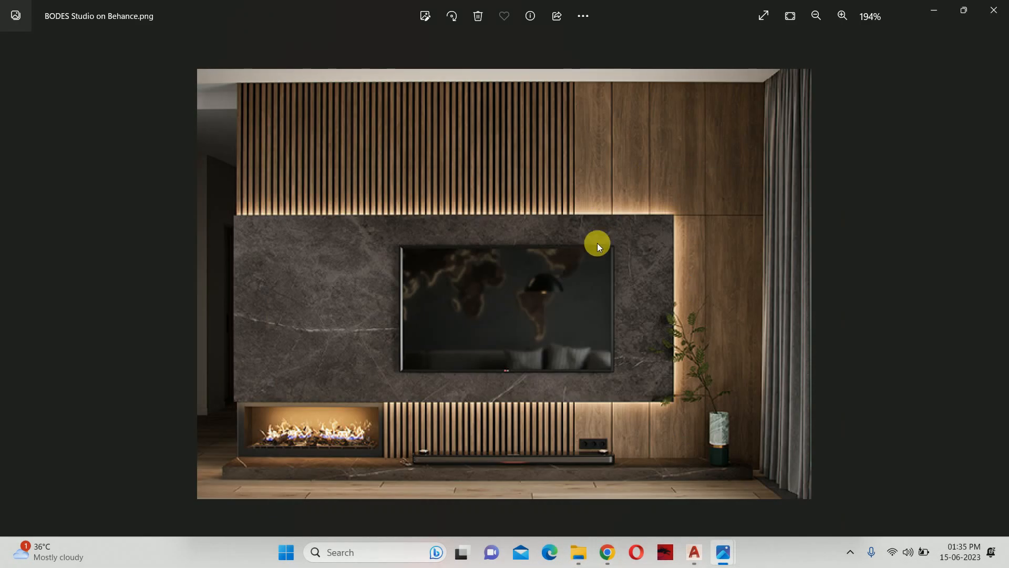
click(937, 12)
scroll(676, 198, down, 2)
mouse_move(673, 225)
middle_down()
mouse_move(649, 206)
mouse_move(615, 216)
middle_up()
scroll(639, 190, up, 2)
key(Escape)
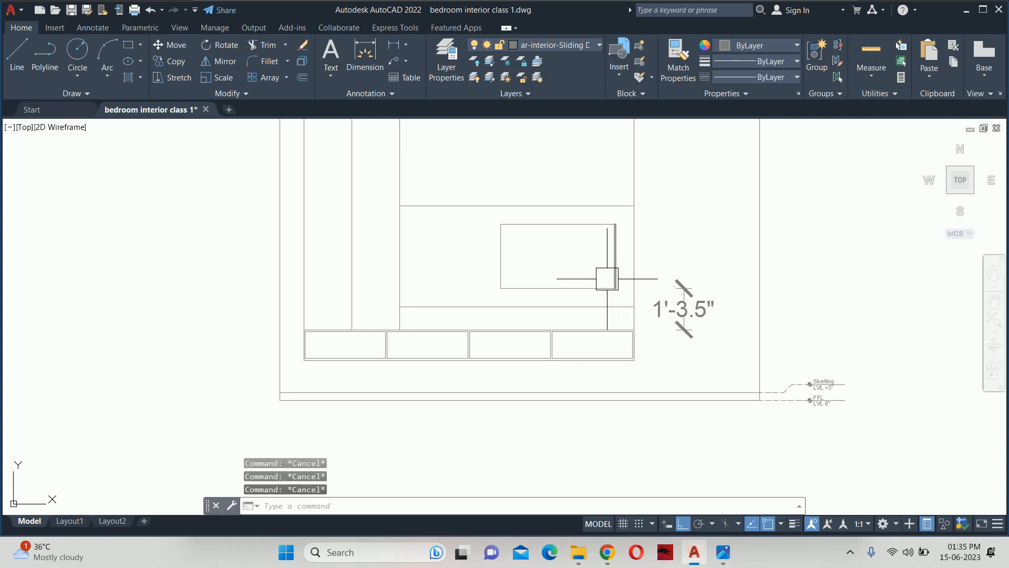
Step: Draw an open polyline along the upper, right and lower edges of the panel behind the TV rectangle
text(pl)
key(Return)
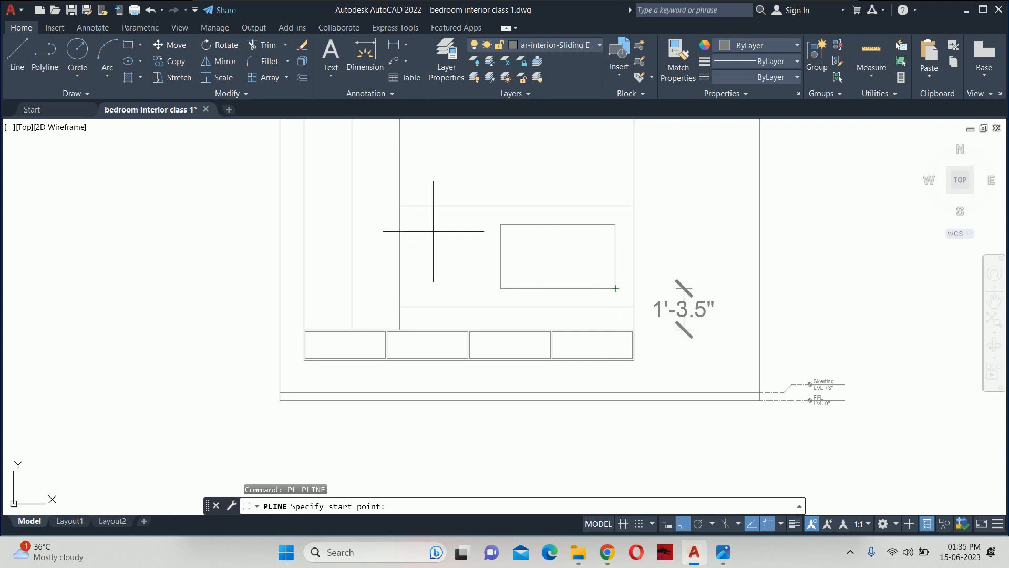
click(399, 206)
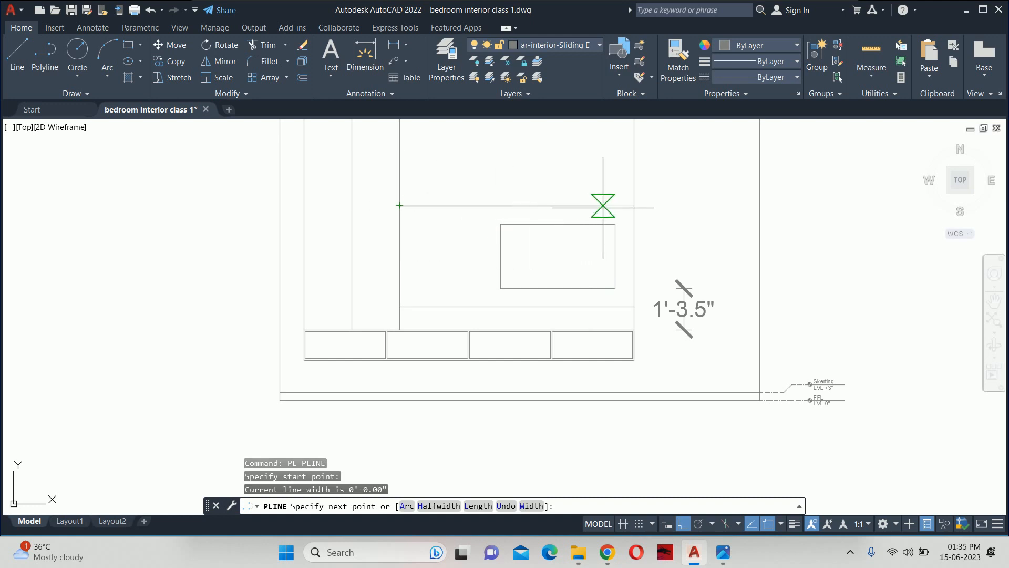
click(633, 205)
click(634, 307)
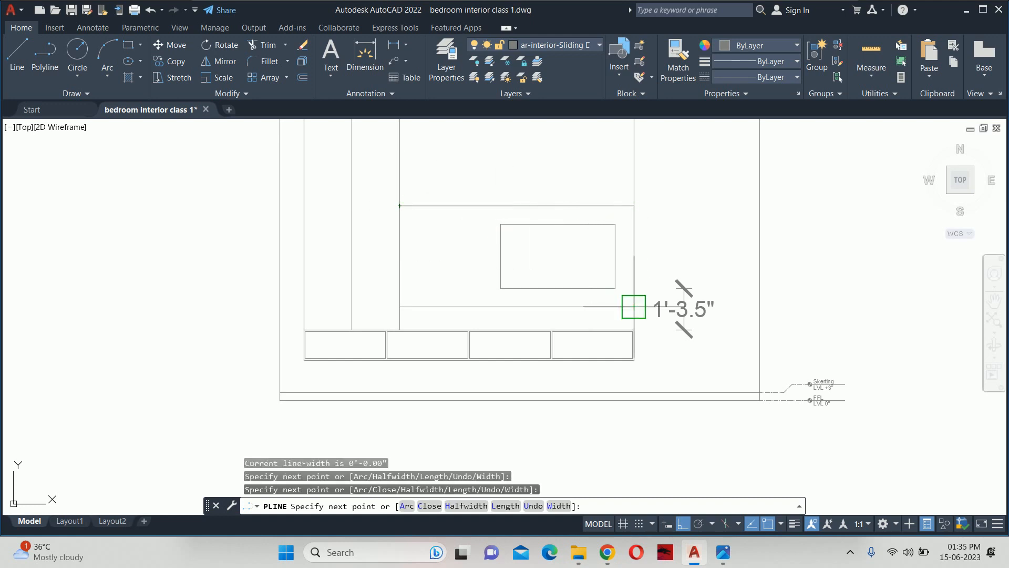
click(399, 306)
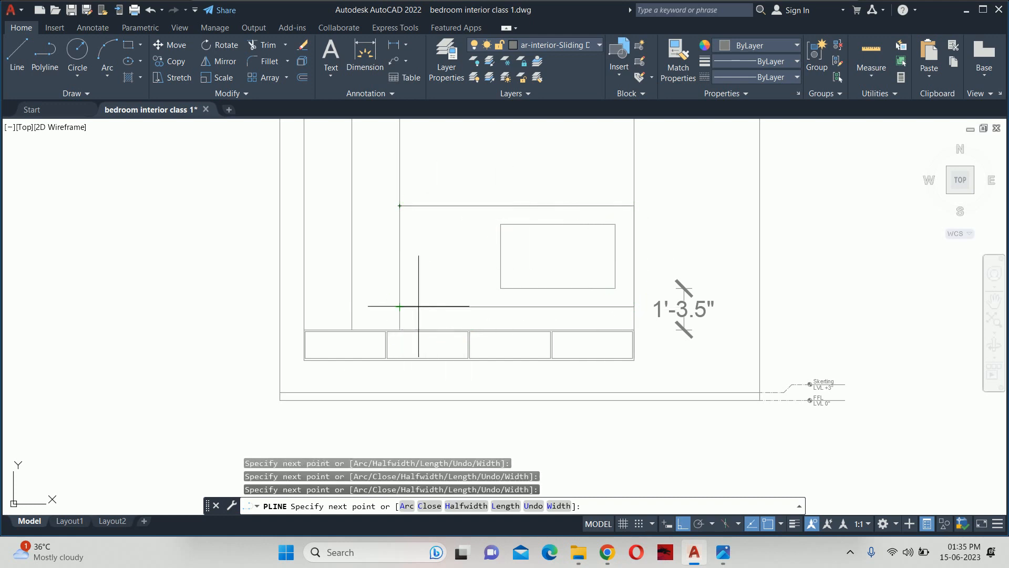
key(Escape)
key(Escape)
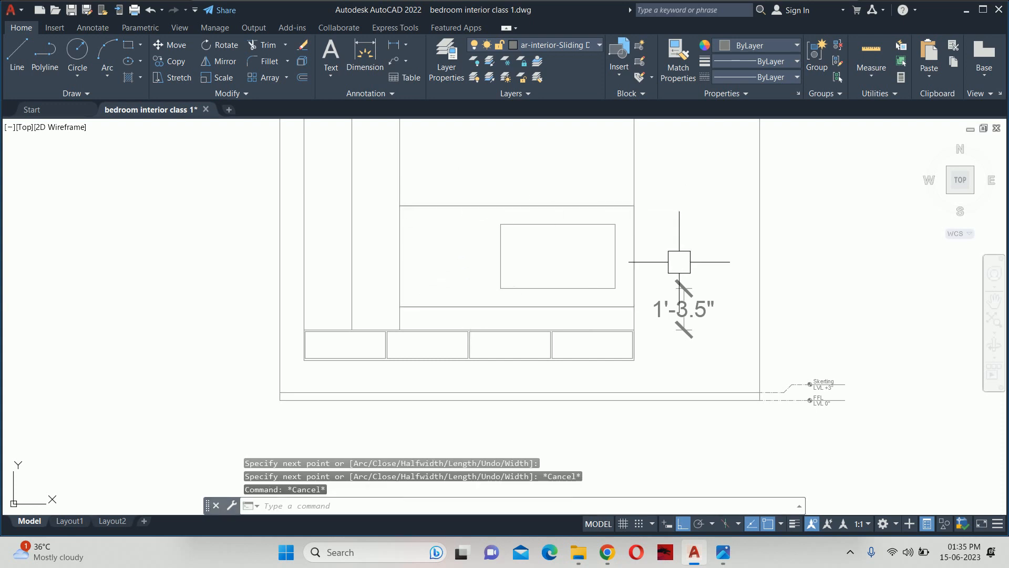
Step: Offset the three-sided panel polyline 1.5" inward, towards the TV rectangle
click(469, 304)
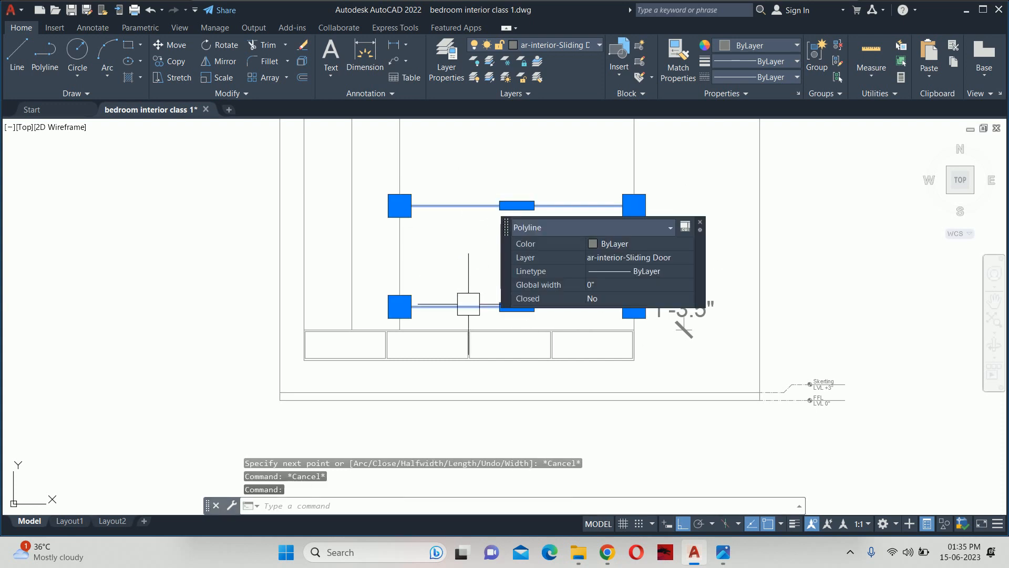
key(Escape)
text(o)
key(Return)
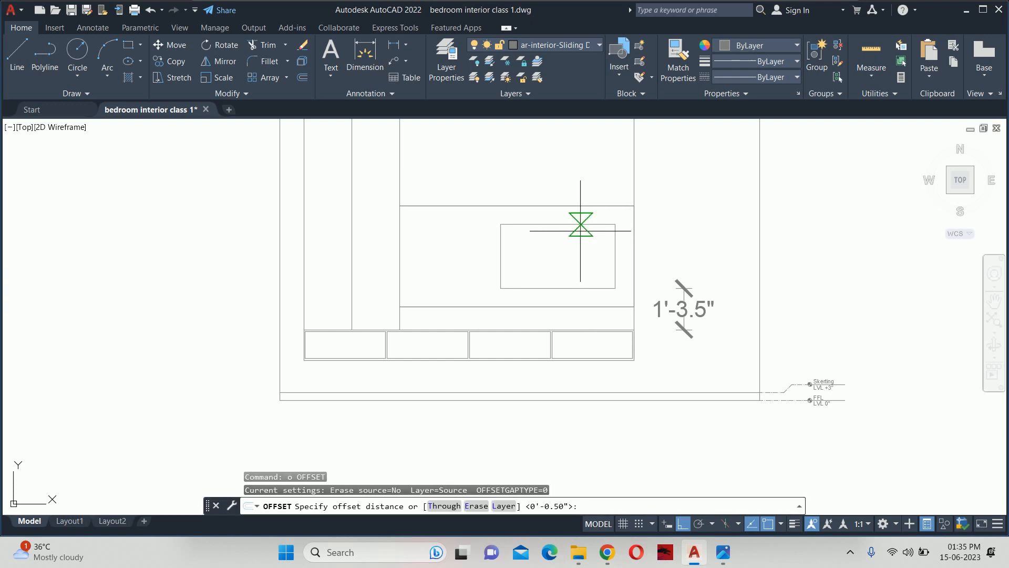
text(1.5)
key(Return)
scroll(515, 231, up, 2)
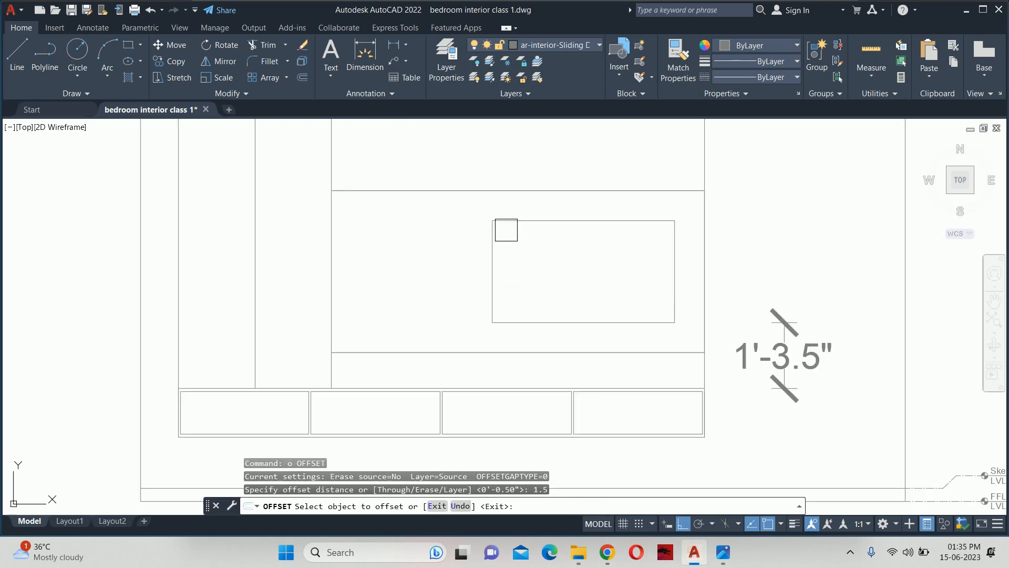
click(450, 191)
click(438, 231)
key(Escape)
key(Escape)
key(Escape)
key(Escape)
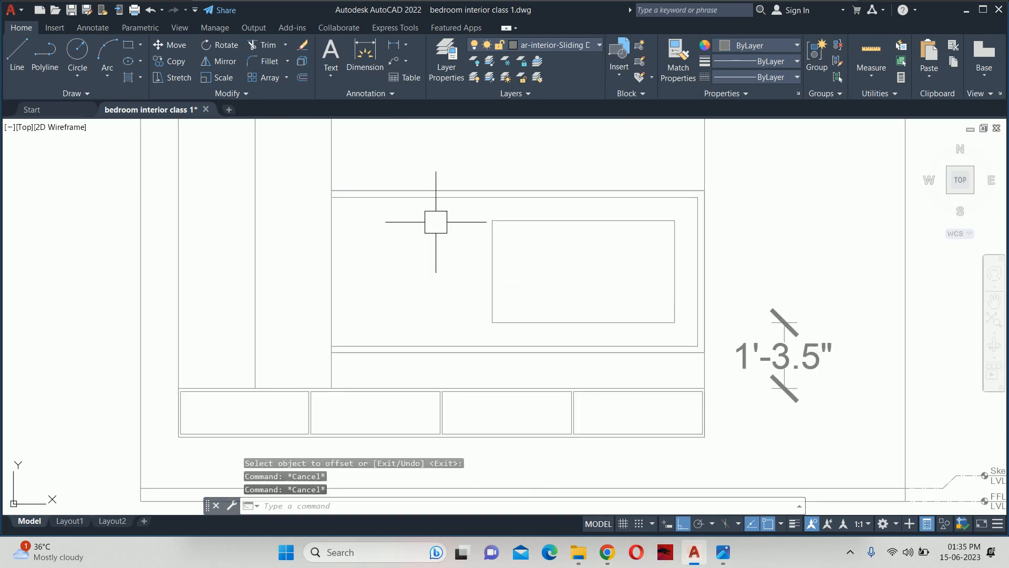
Step: Set the color of the inner offset polyline to index color Yellow
click(444, 204)
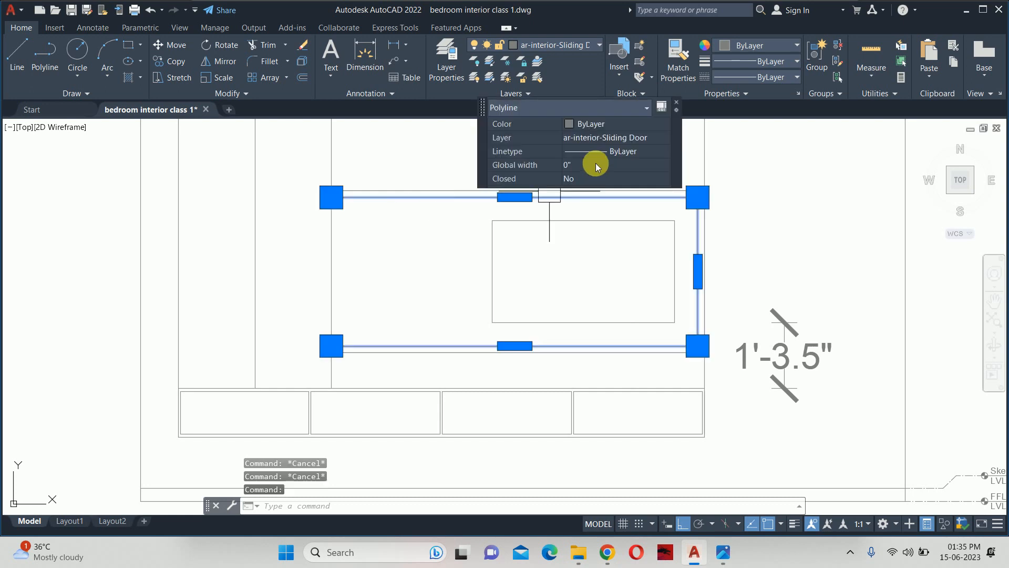
click(752, 45)
click(732, 117)
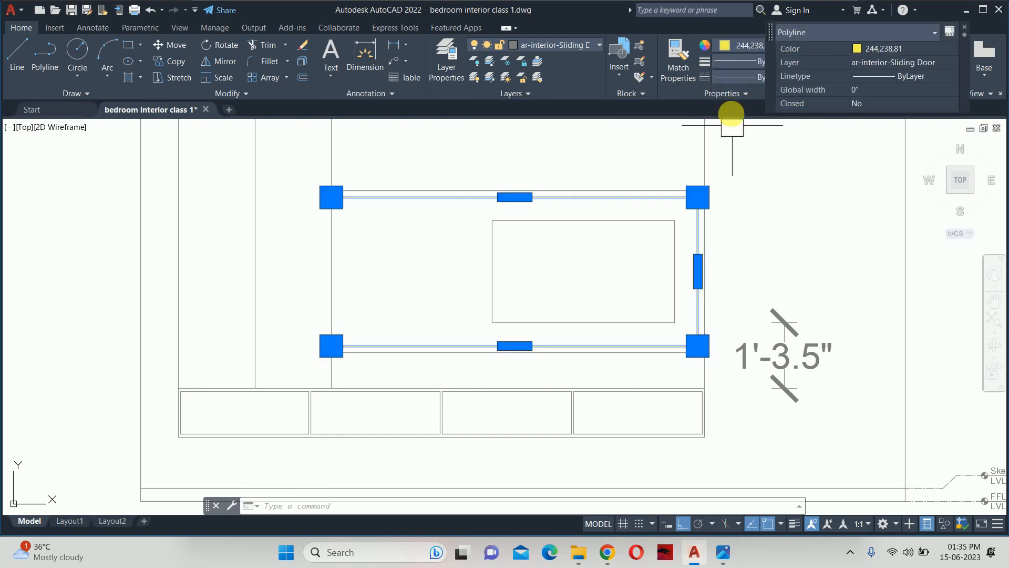
click(738, 50)
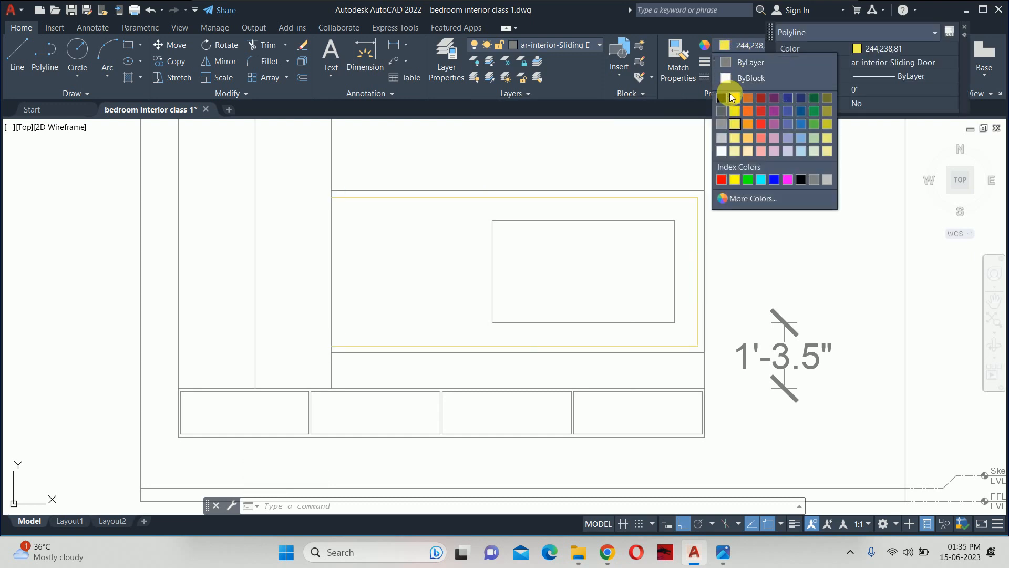
click(735, 180)
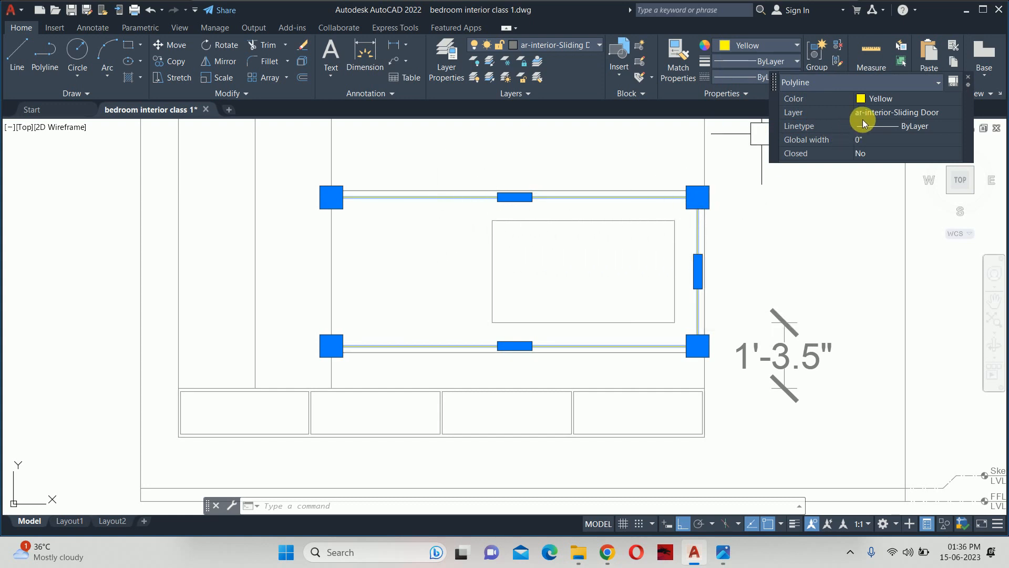
Step: Change the linetype of the yellow polyline to HIDDEN
click(878, 129)
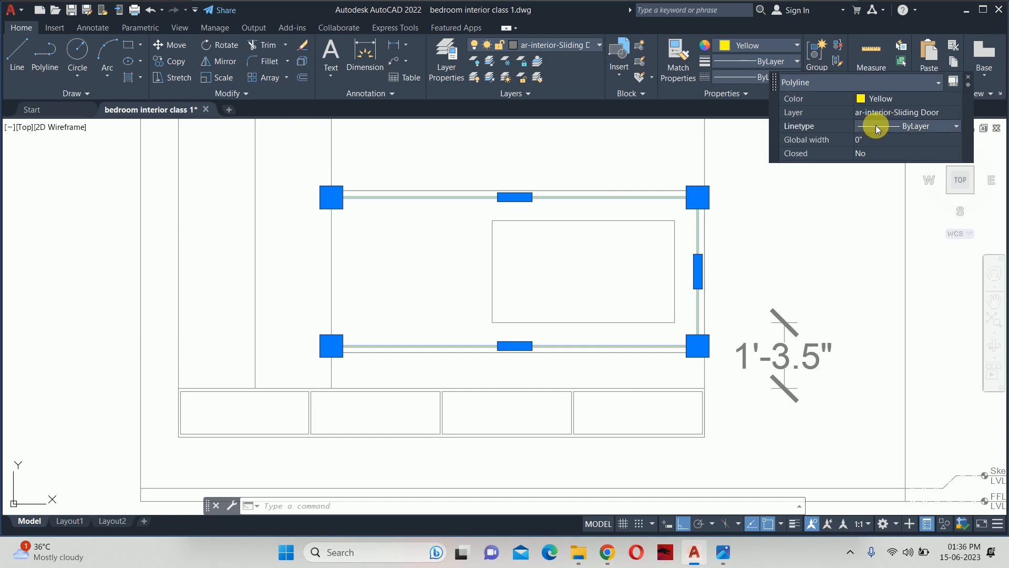
click(879, 127)
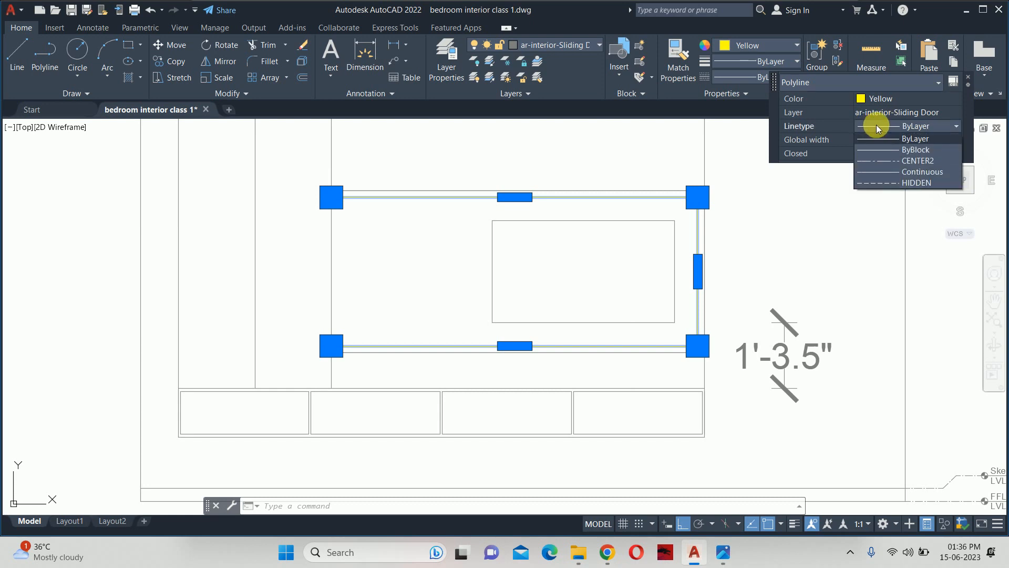
click(905, 183)
key(Escape)
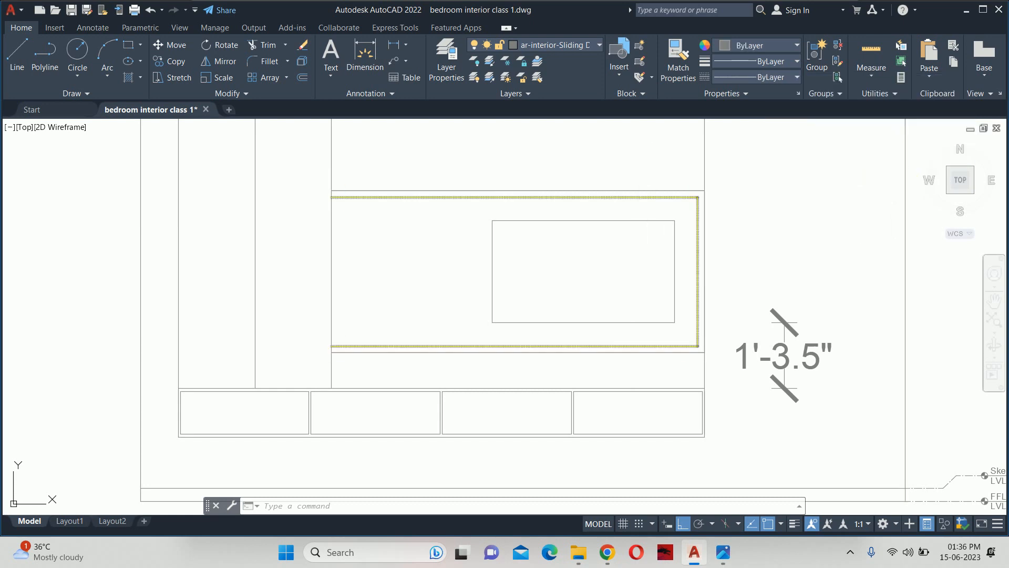
Step: Set the global width of the yellow hidden-line polyline to 1"
click(611, 200)
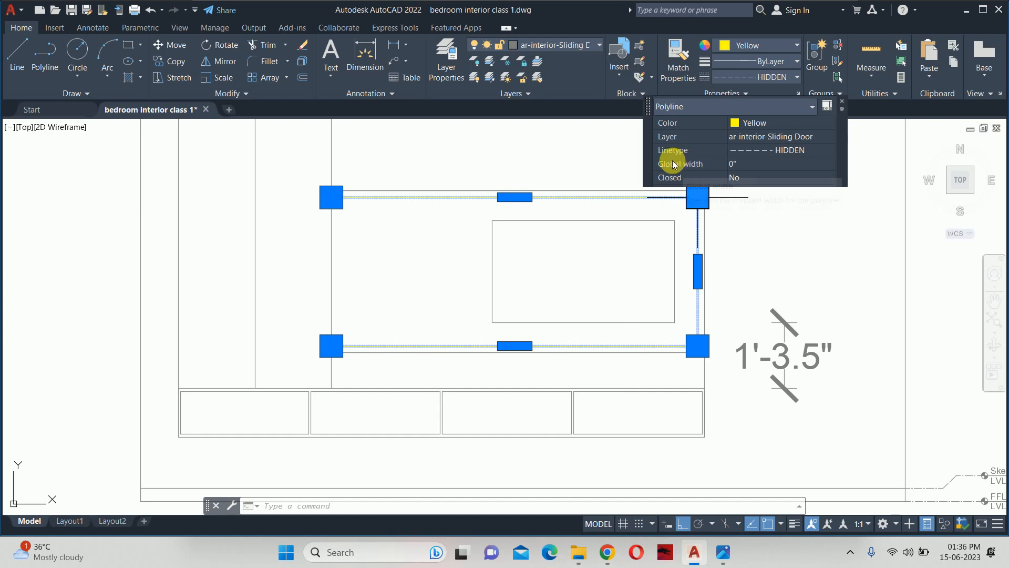
click(745, 166)
text(1)
key(Return)
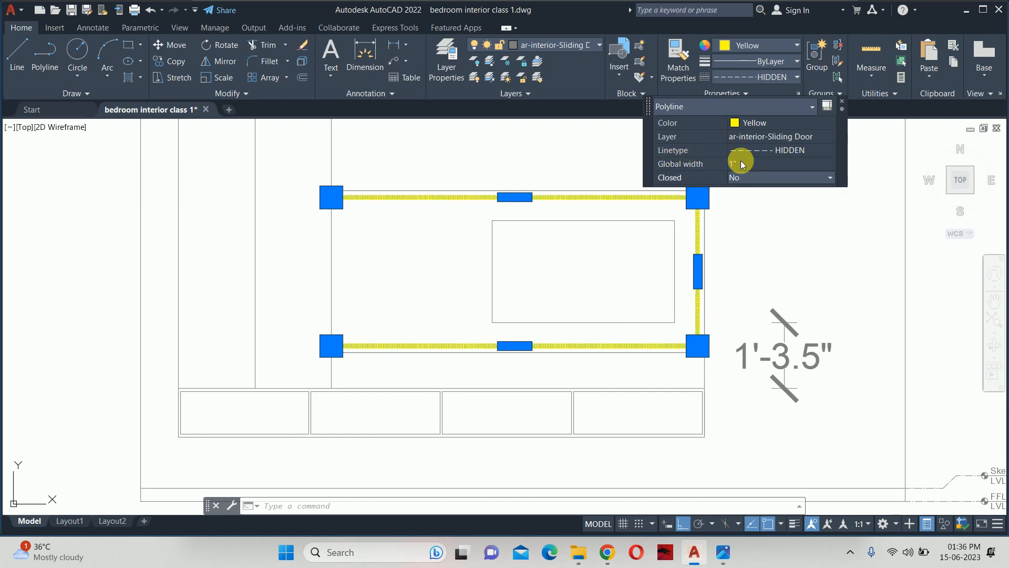
key(Escape)
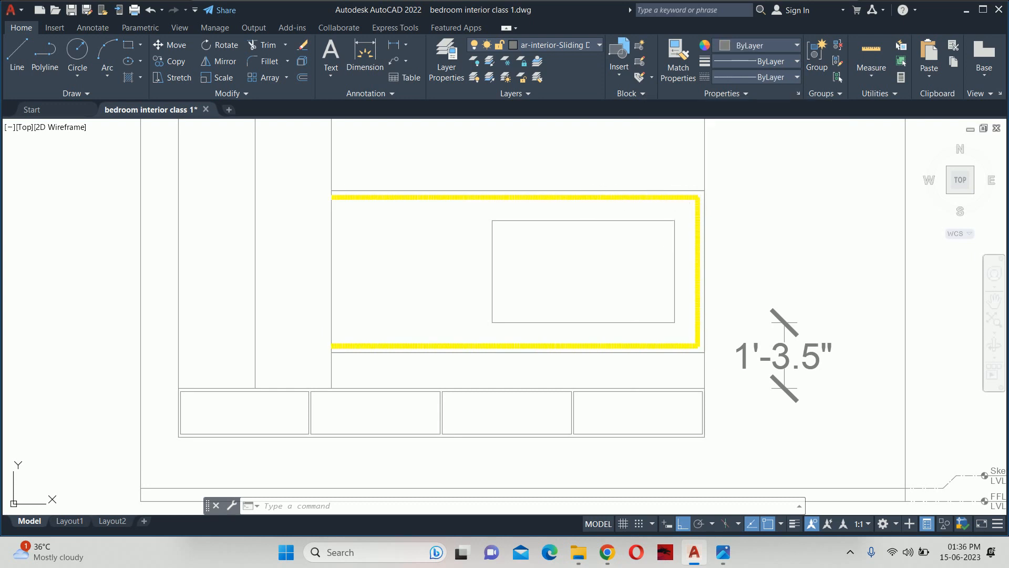
Step: Open the full properties of the yellow polyline and set its linetype scale to 10
scroll(402, 218, up, 5)
scroll(402, 218, down, 3)
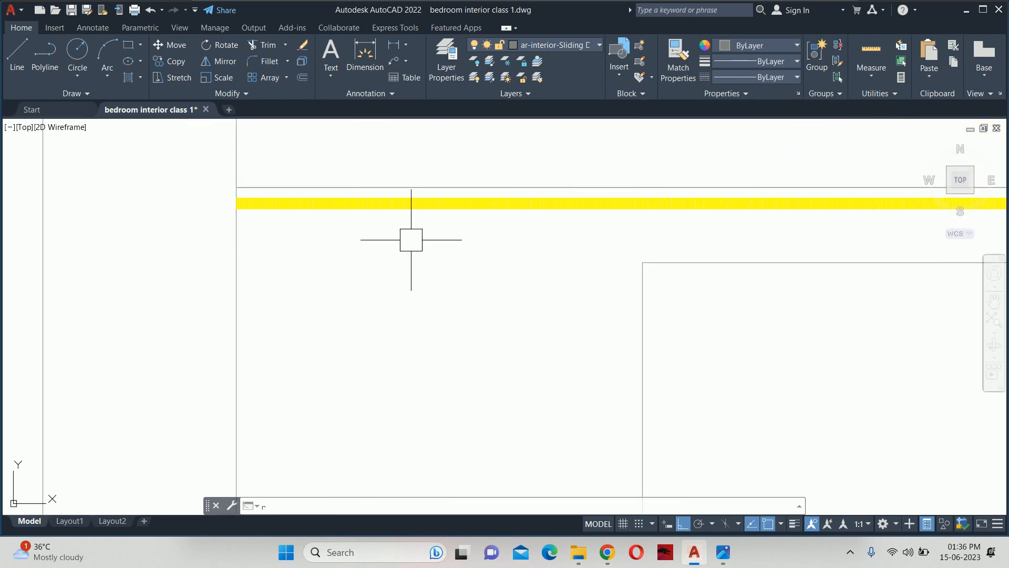
scroll(527, 203, up, 5)
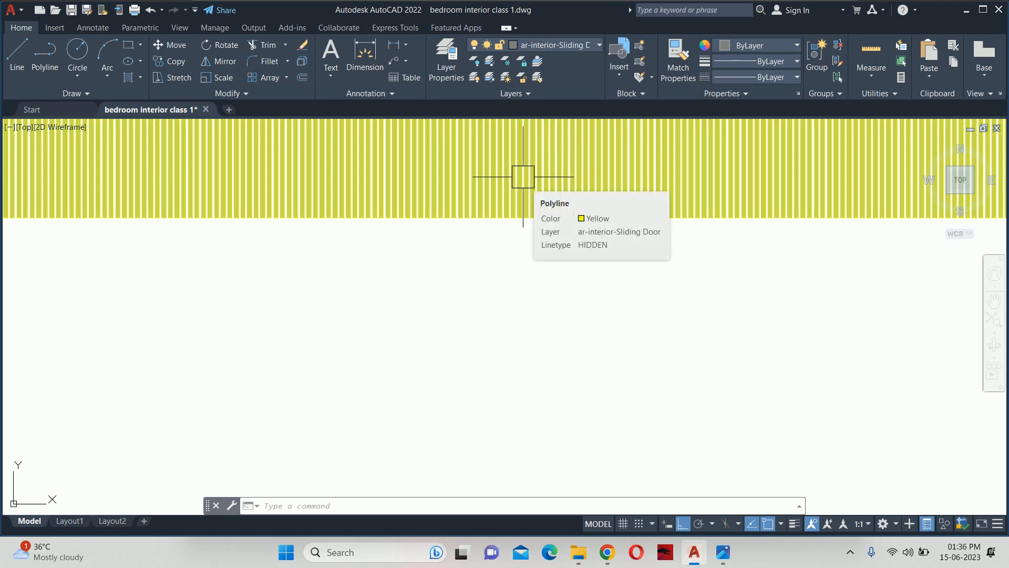
scroll(523, 177, down, 5)
click(506, 181)
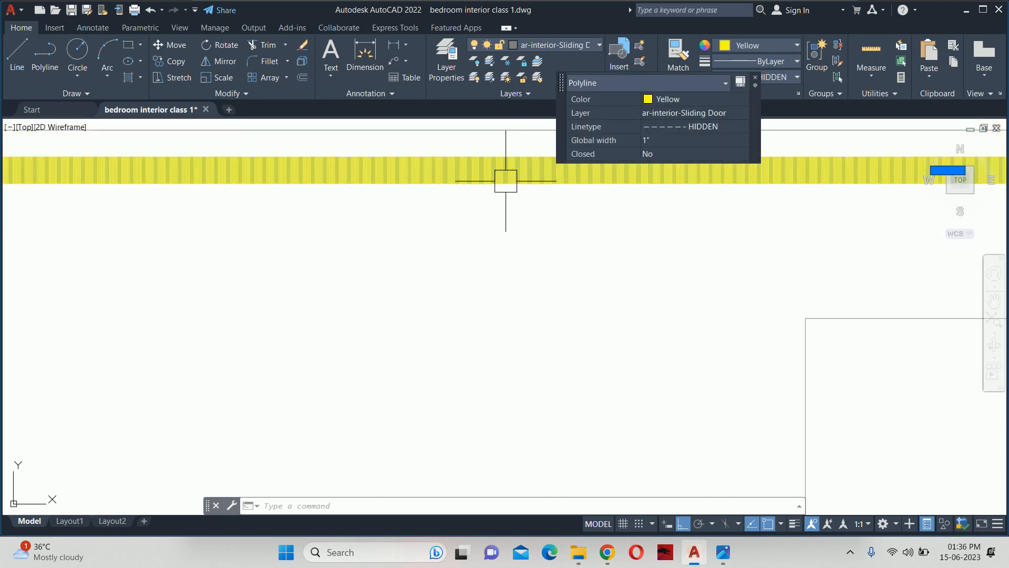
text(r)
key(Return)
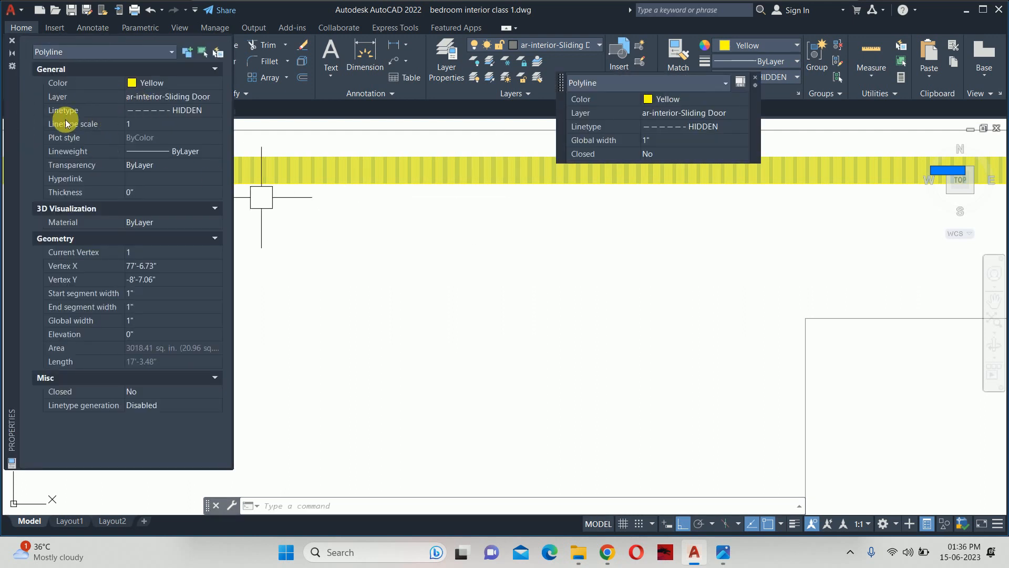
click(148, 124)
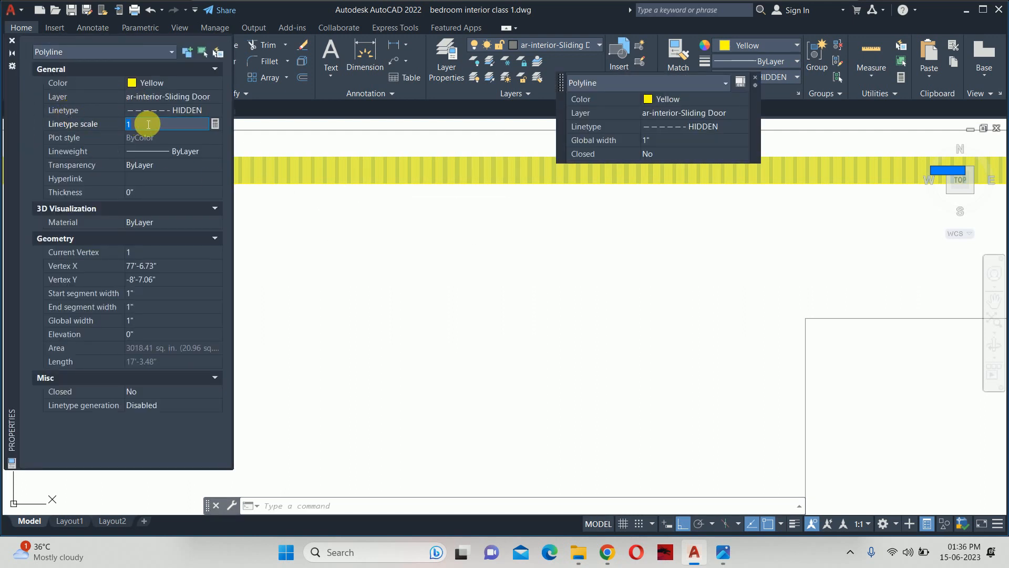
key(Return)
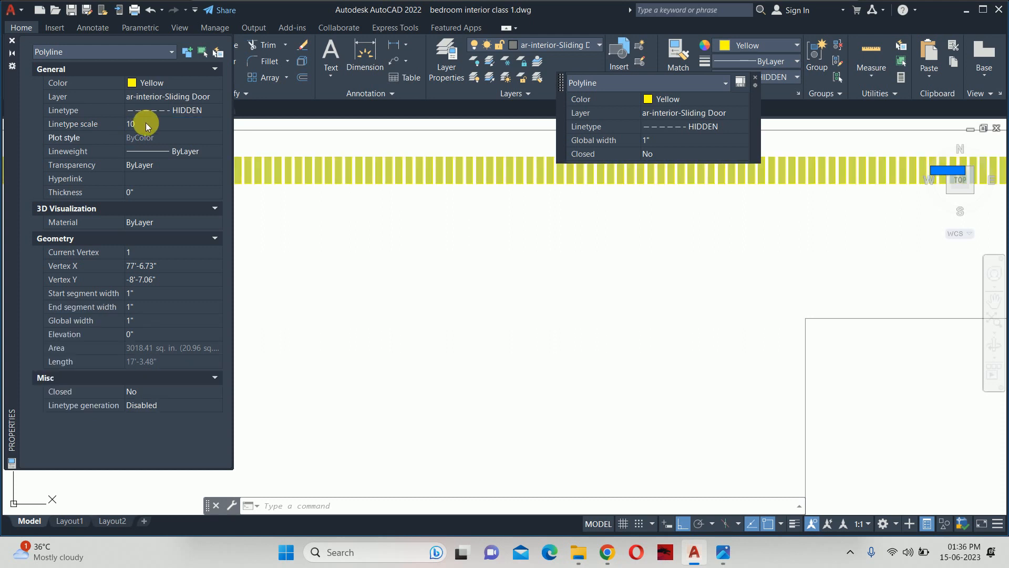
Step: Try linetype scales of 25 and 50 on the yellow polyline
click(150, 126)
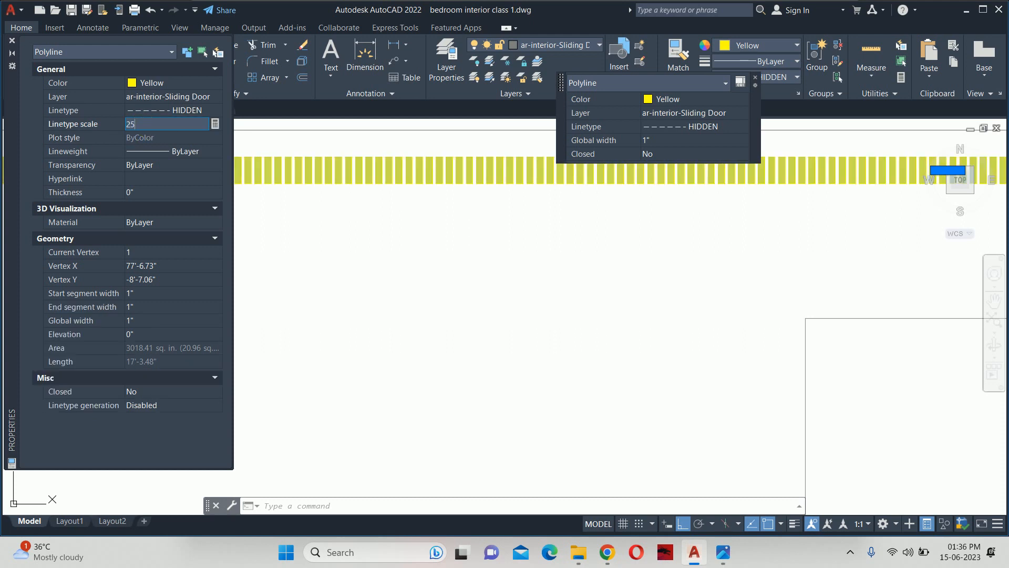
key(Return)
click(151, 128)
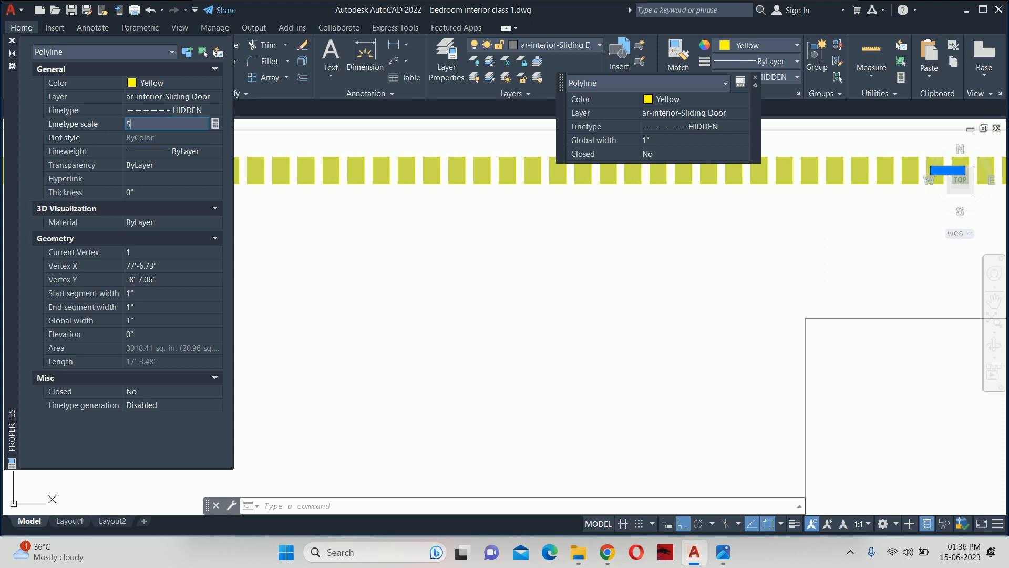
text(50)
key(Return)
Step: Set the yellow polyline's linetype scale to 100, then close its properties and deselect it
click(146, 123)
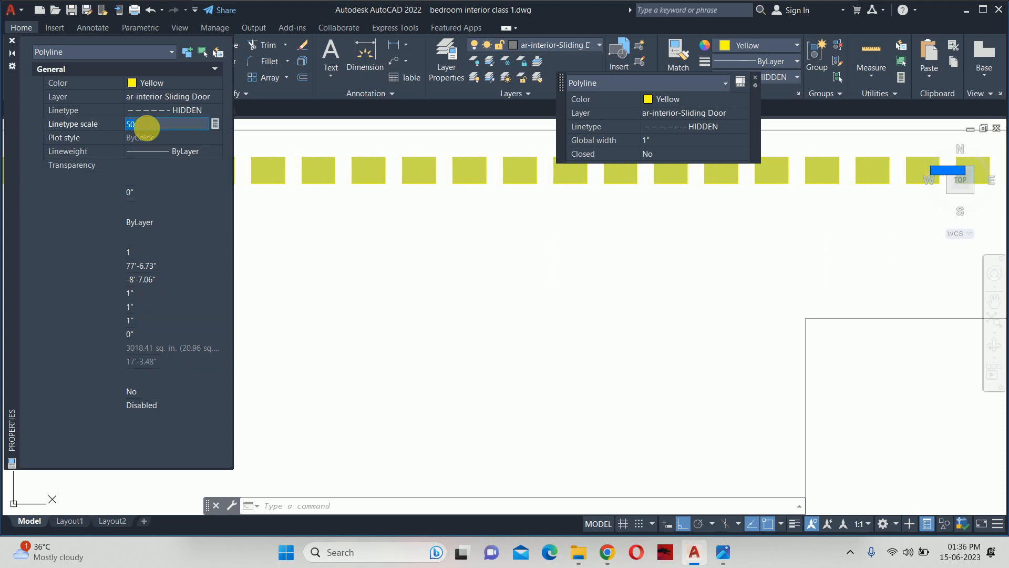
text(100)
key(Return)
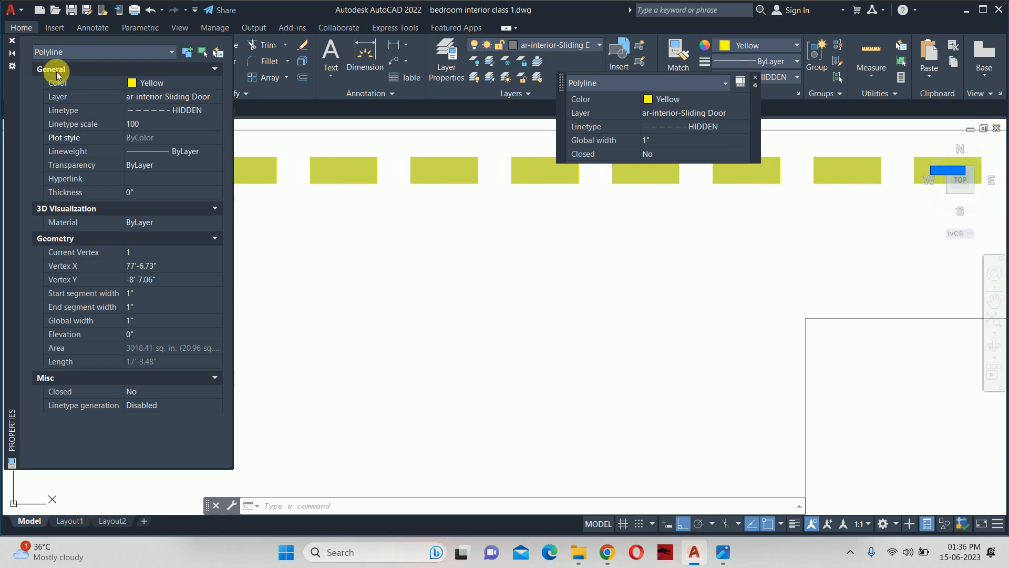
click(12, 41)
key(Escape)
scroll(230, 190, down, 12)
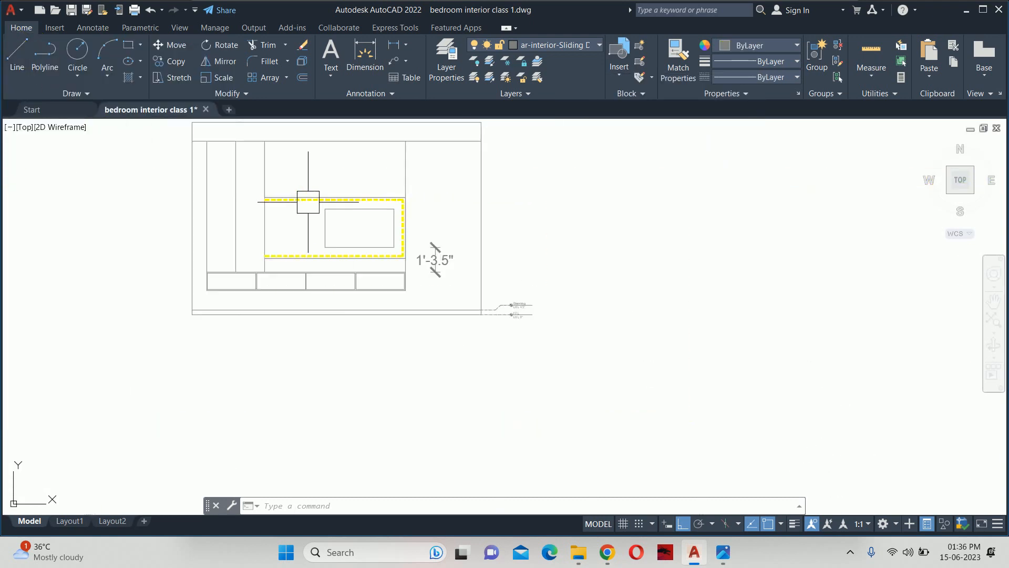
mouse_move(337, 231)
middle_down()
mouse_move(361, 236)
mouse_move(366, 265)
middle_up()
scroll(363, 247, up, 4)
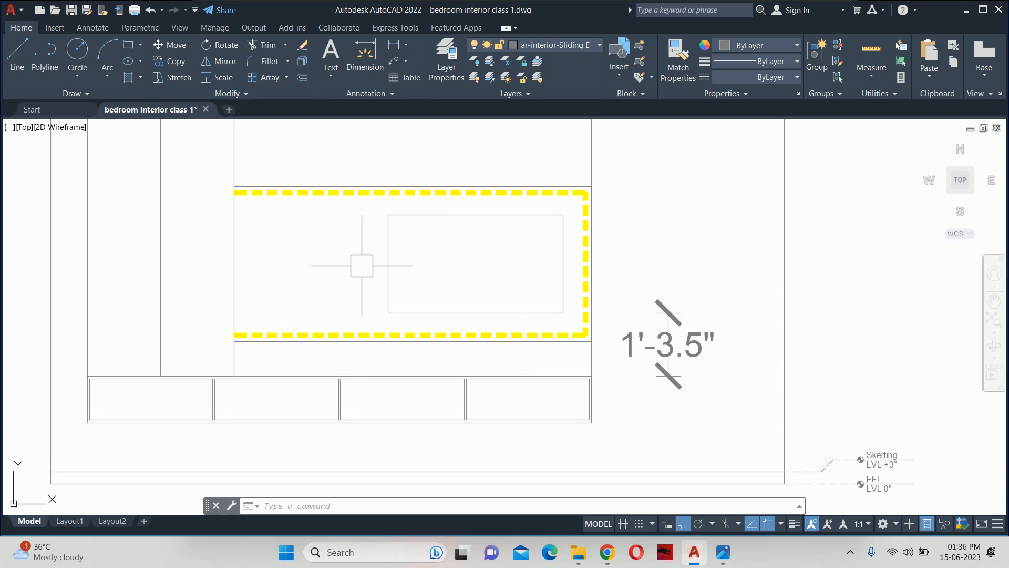
scroll(365, 260, down, 4)
scroll(615, 376, up, 4)
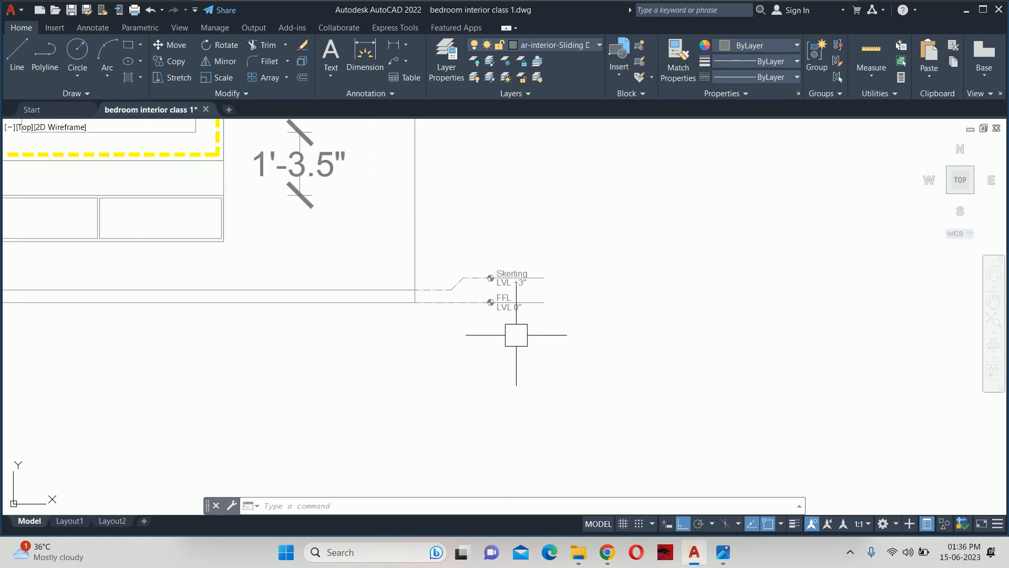
scroll(480, 310, down, 3)
scroll(396, 259, up, 5)
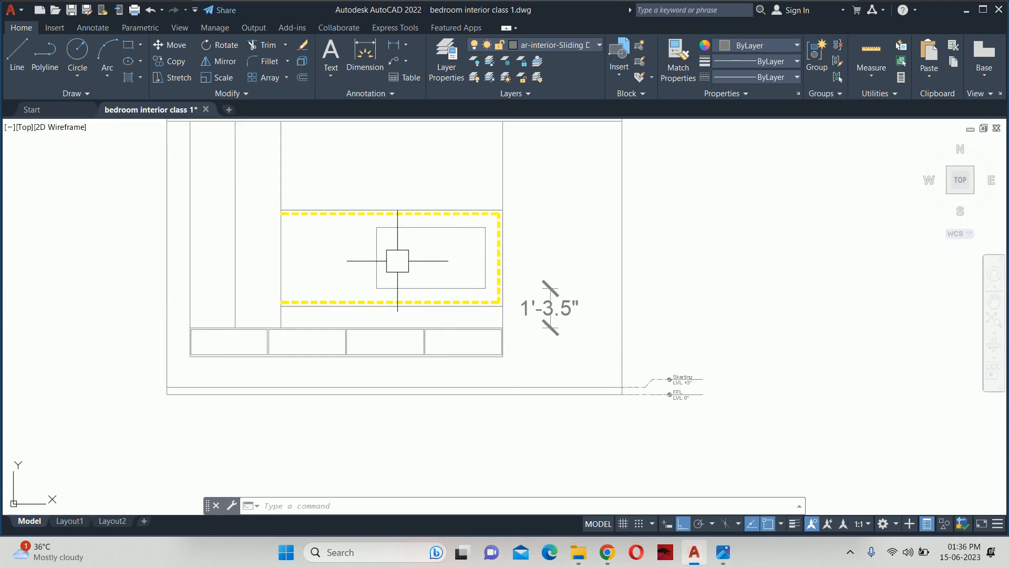
Step: Set the linetype scale of the yellow hidden-line polyline to 75, then close its properties and deselect it
click(313, 327)
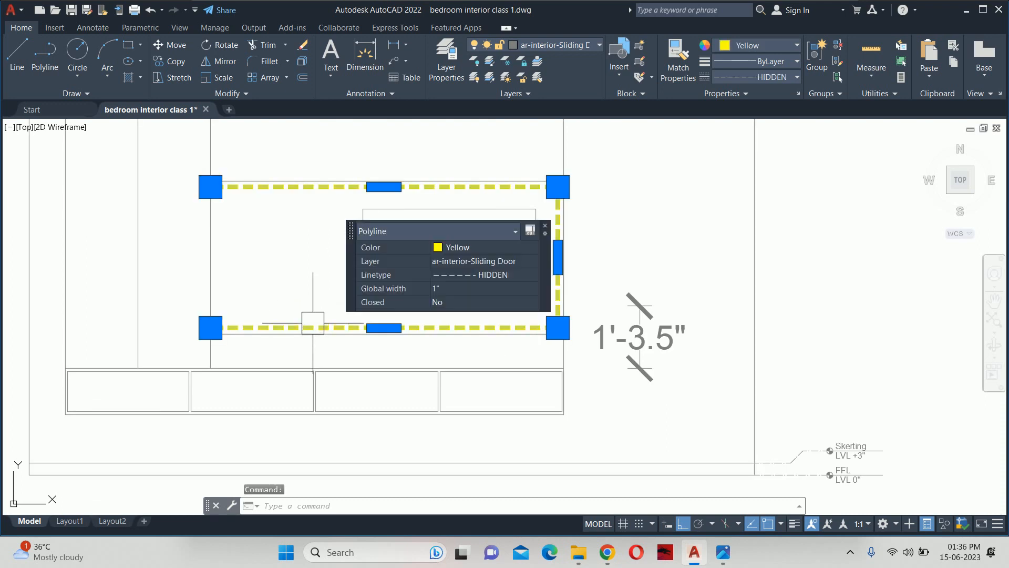
text(pr)
key(Return)
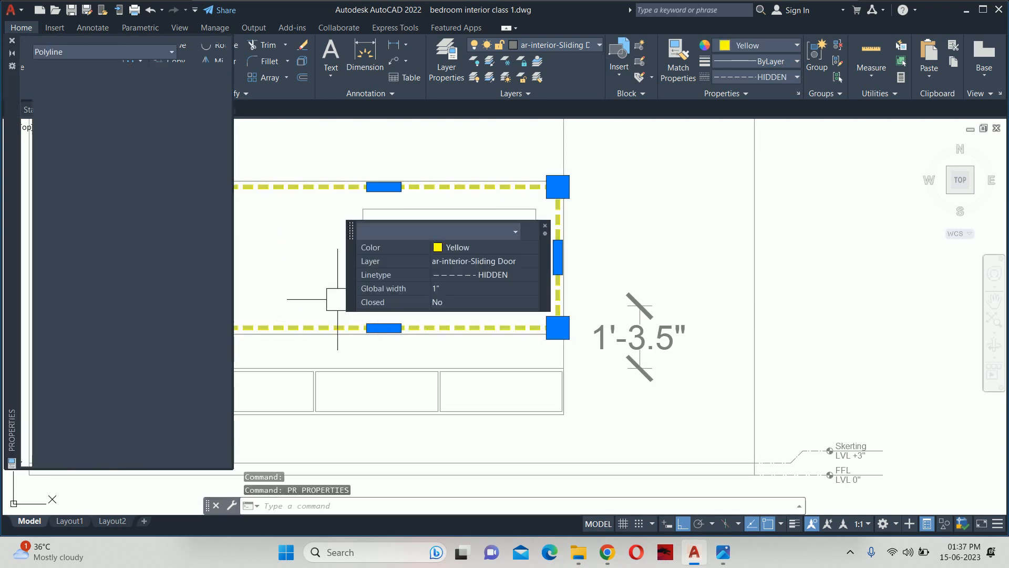
click(162, 124)
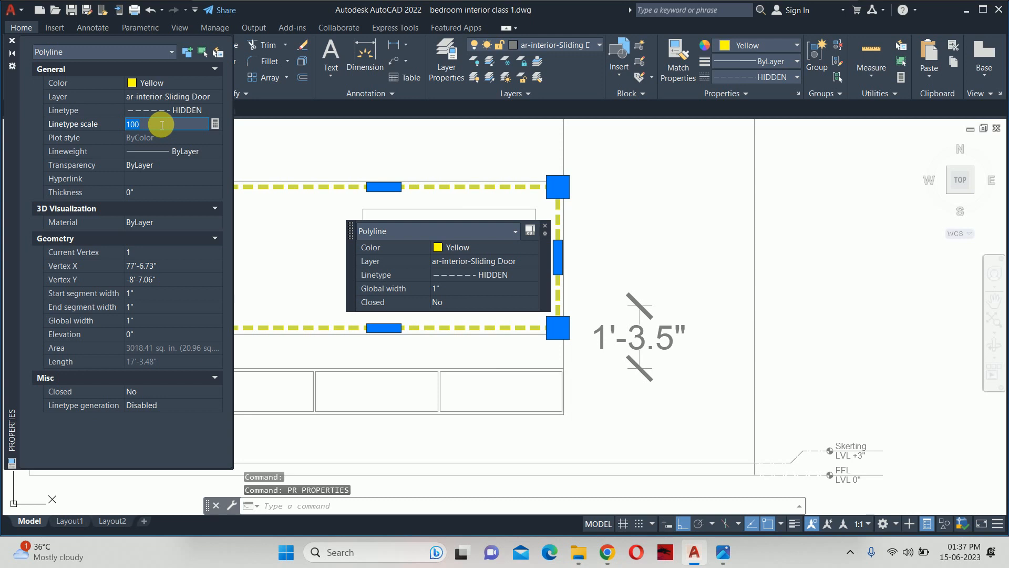
key(Return)
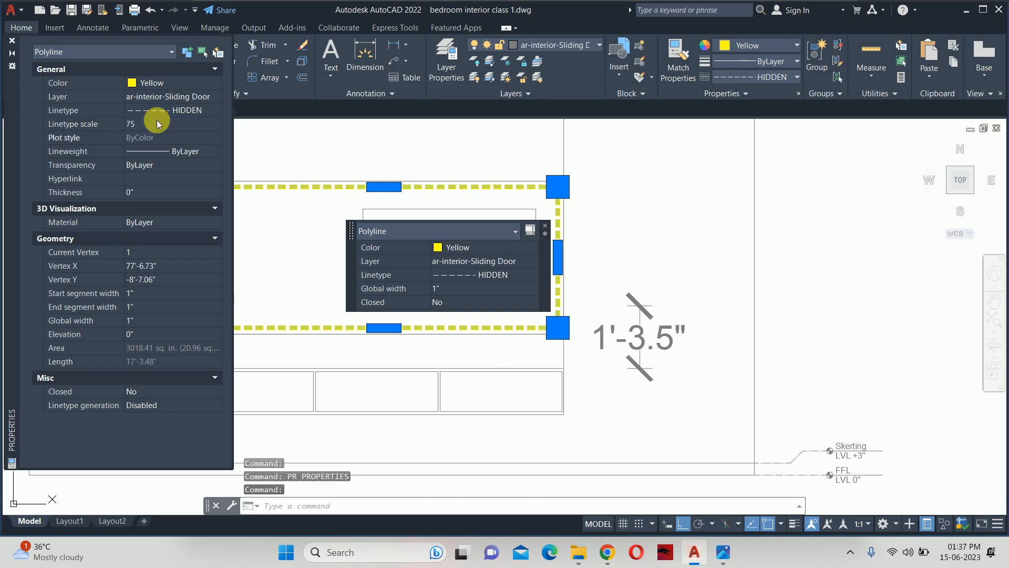
click(11, 40)
key(Escape)
key(Escape)
scroll(349, 293, down, 3)
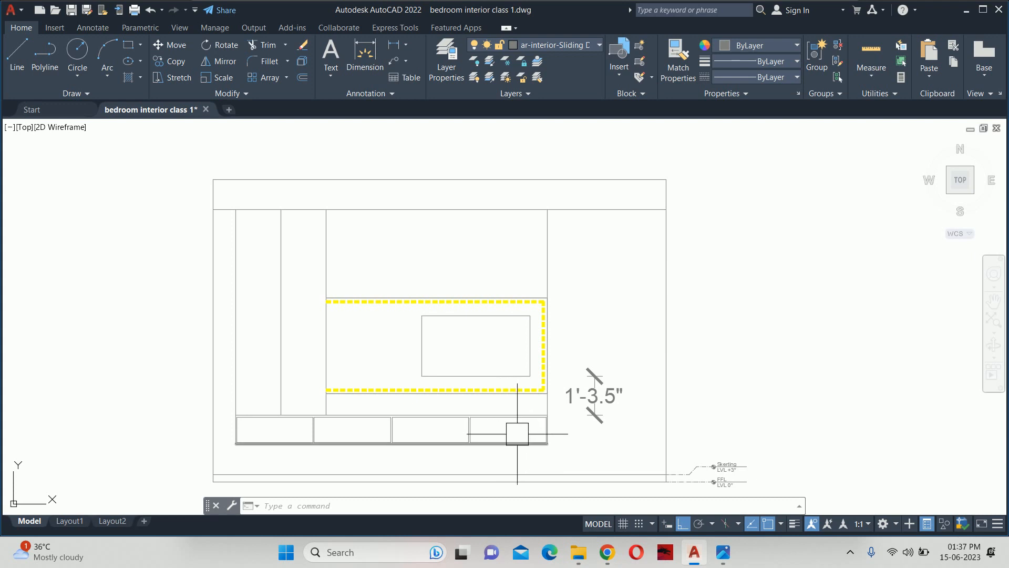
middle_drag(299, 345, 507, 330)
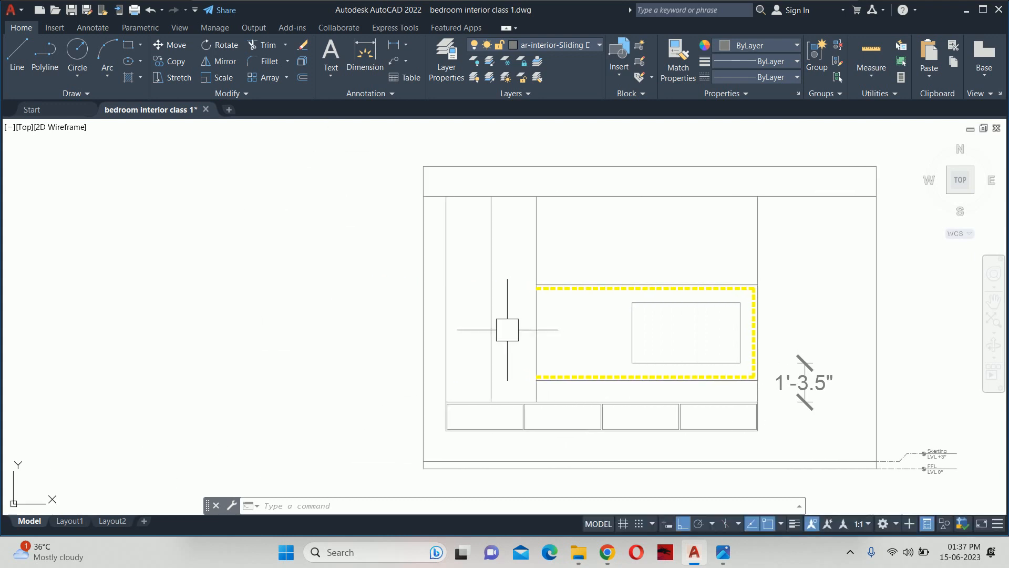
key(Escape)
key(Escape)
key(Escape)
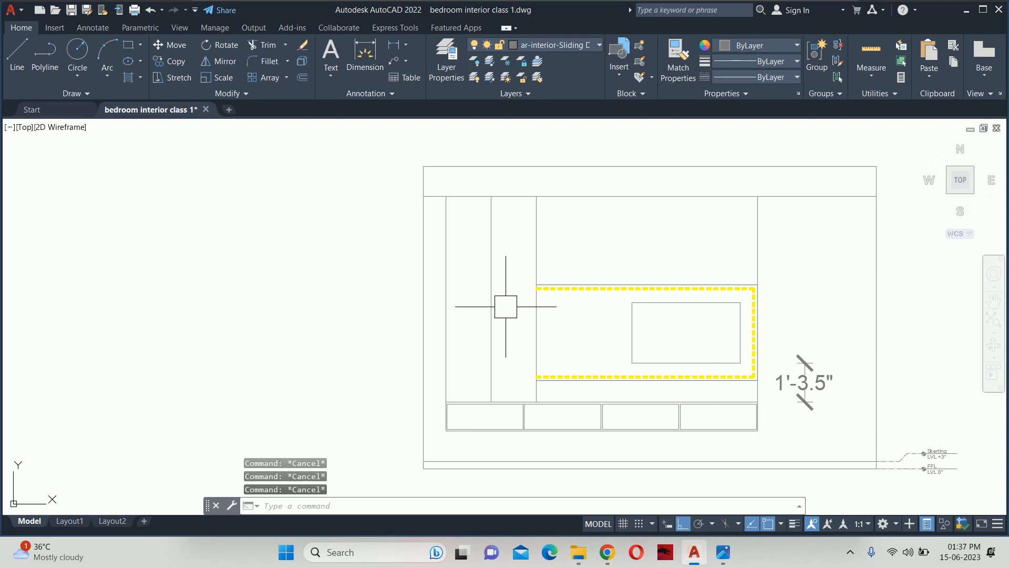
Step: Offset the outer vertical edges of the tall two-panel unit beside the TV back panel inward by 0.75"
text(o)
key(Return)
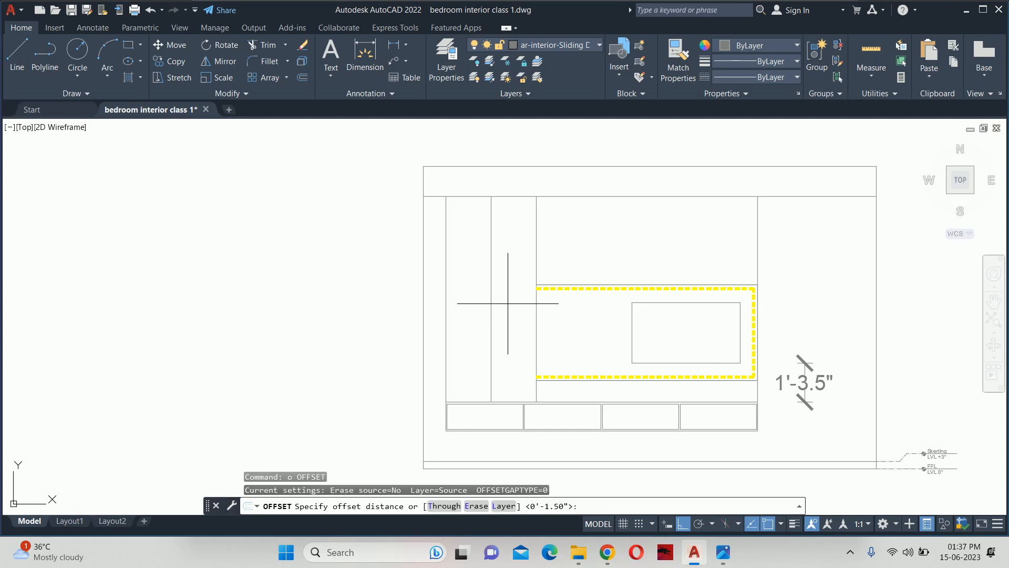
text(.75)
key(Return)
click(447, 257)
click(467, 264)
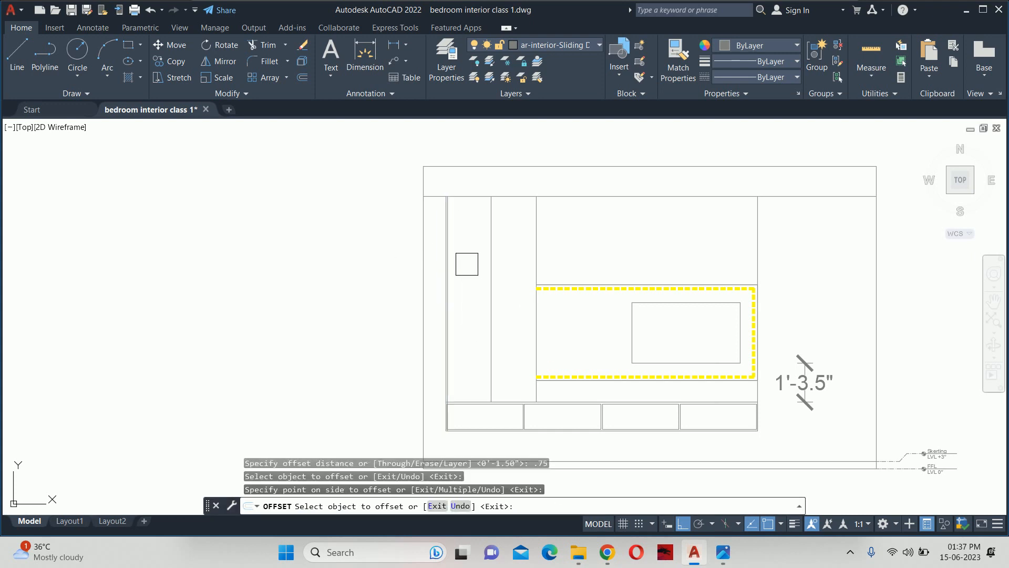
scroll(466, 314, up, 4)
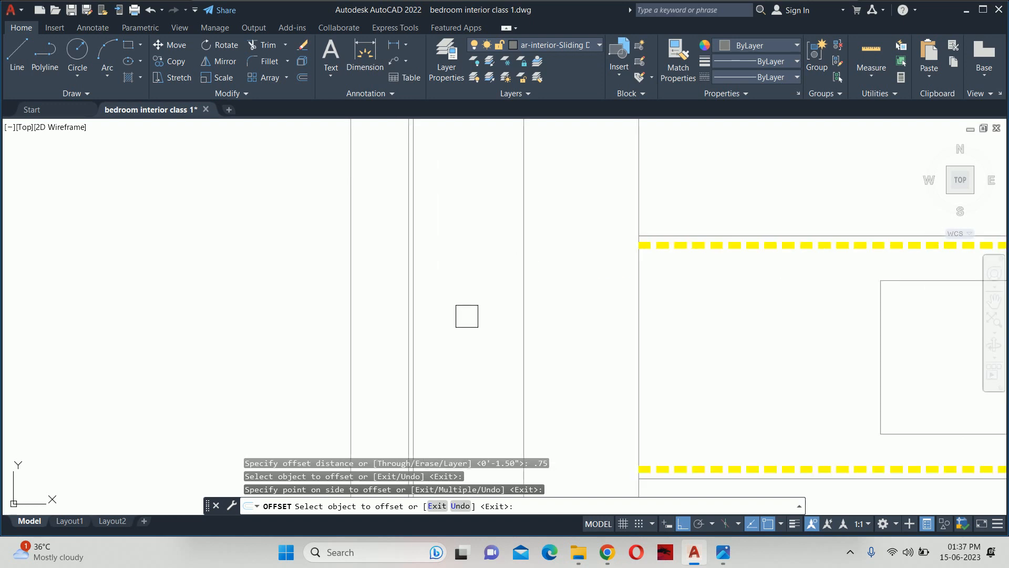
middle_drag(469, 313, 494, 103)
middle_drag(489, 149, 443, 338)
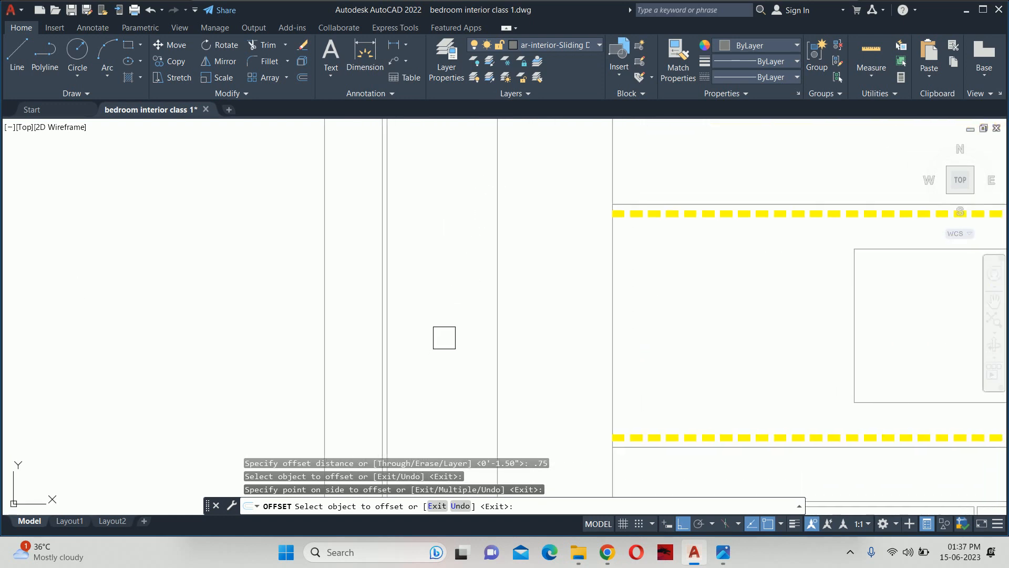
scroll(515, 276, down, 4)
click(554, 214)
click(517, 212)
scroll(512, 211, up, 2)
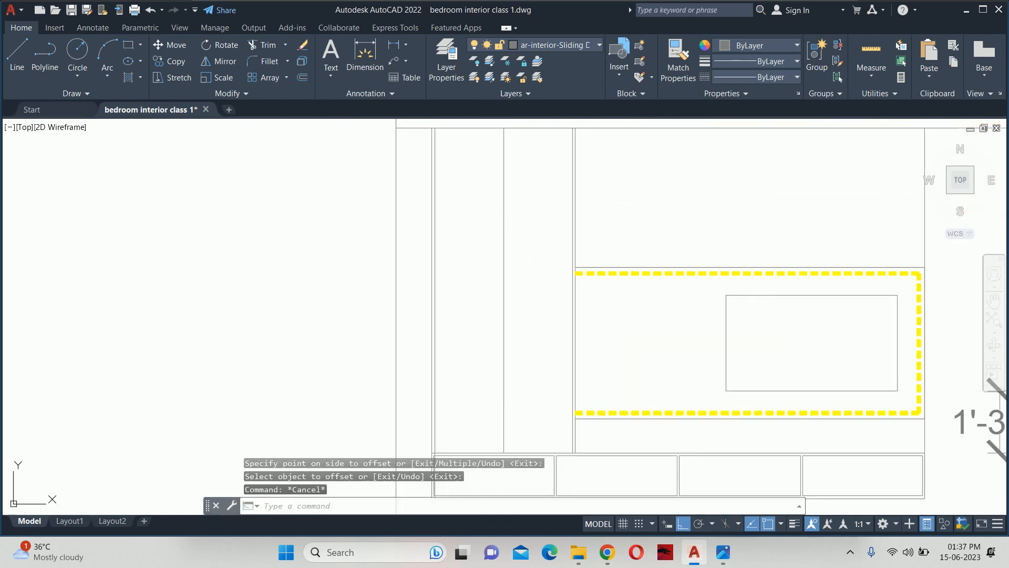
Step: Offset the tall unit's centre dividing line by 0.35" to both sides
key(Return)
key(Return)
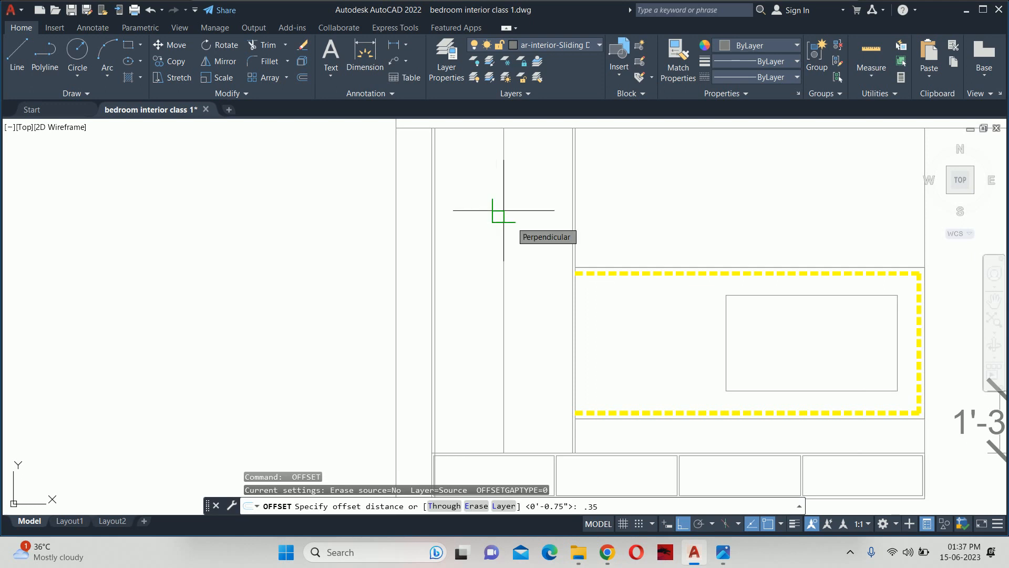
text(.35)
key(Return)
click(503, 210)
click(475, 196)
scroll(513, 186, up, 3)
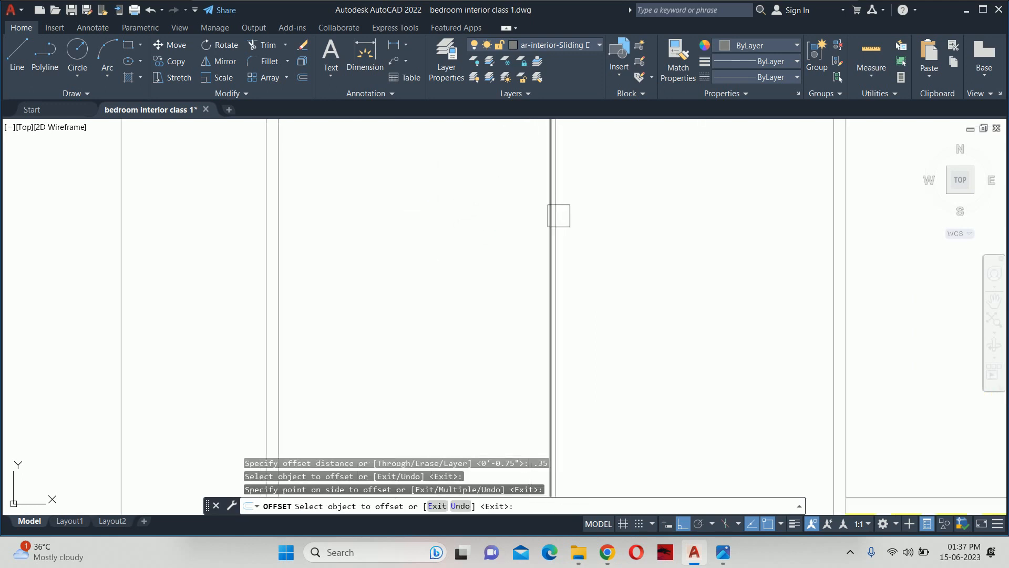
click(564, 217)
click(632, 225)
key(Return)
key(Escape)
scroll(626, 216, down, 4)
middle_drag(607, 206, 569, 285)
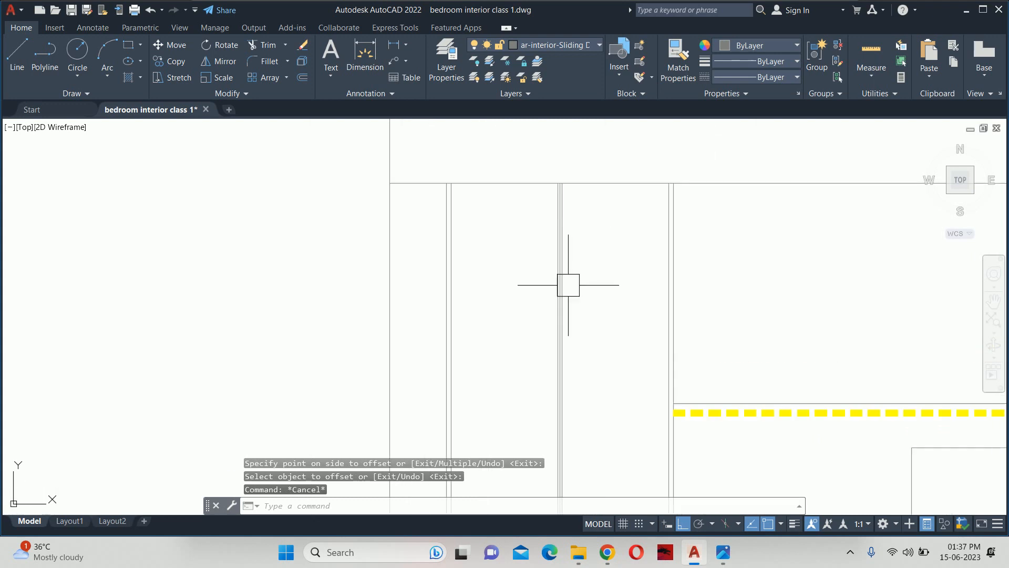
Step: Offset the horizontal line along the top of the tall unit downward by 0.75"
key(Return)
text(.75)
key(Return)
click(613, 183)
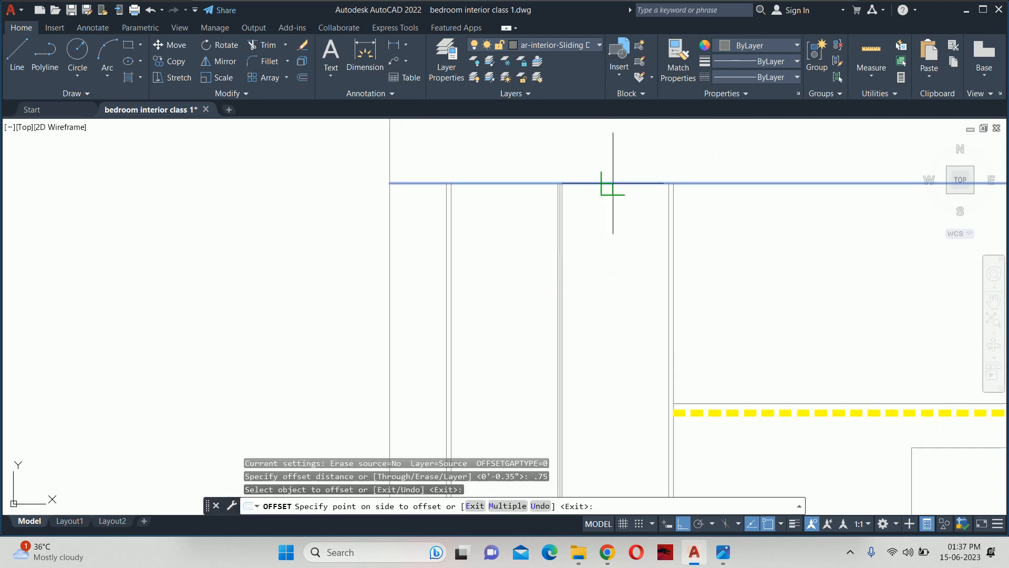
click(609, 228)
scroll(593, 303, down, 2)
middle_drag(592, 304, 528, 147)
key(Return)
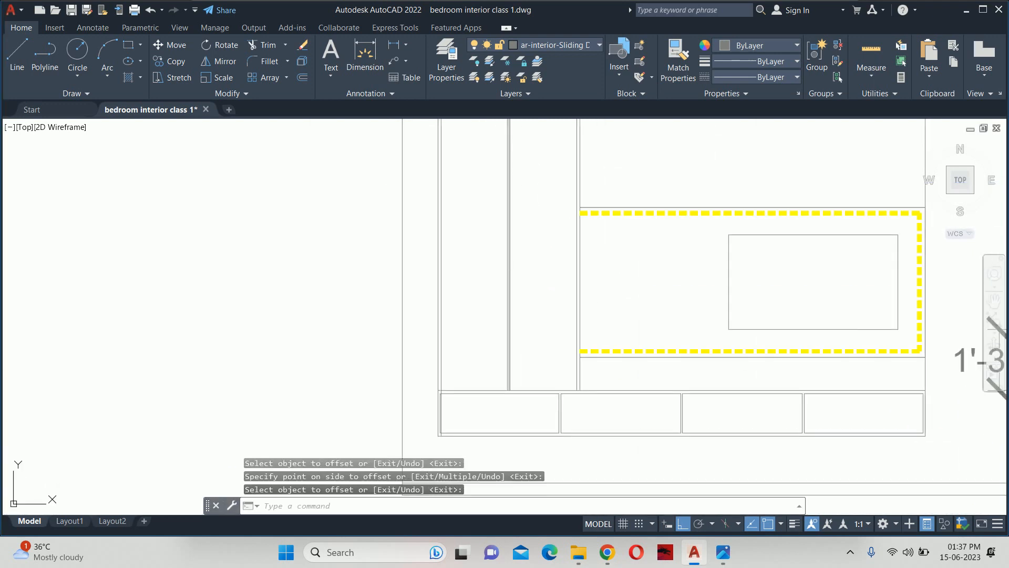
key(Escape)
text(tr)
key(Escape)
key(Escape)
text(tr)
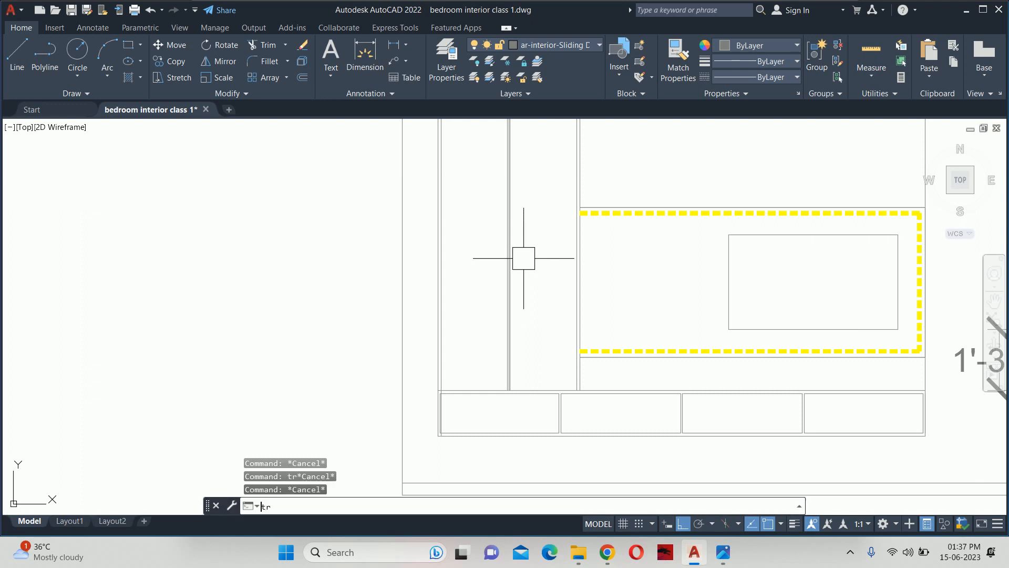
key(Return)
scroll(545, 200, up, 4)
key(Escape)
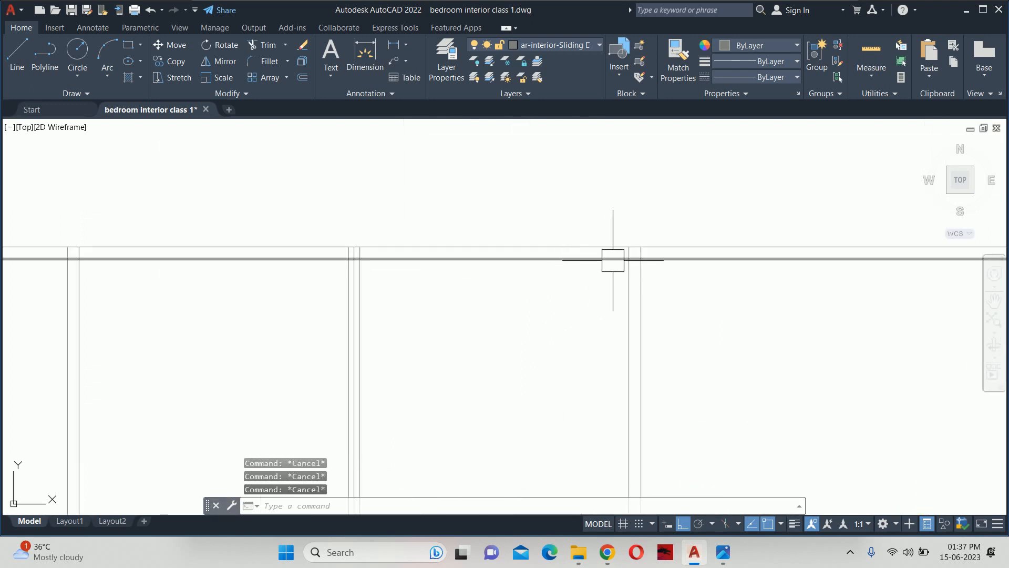
Step: Fillet the upper offset line with both inner side lines of the tall unit using radius 0 and the Multiple option
text(f)
key(Return)
text(r)
key(Return)
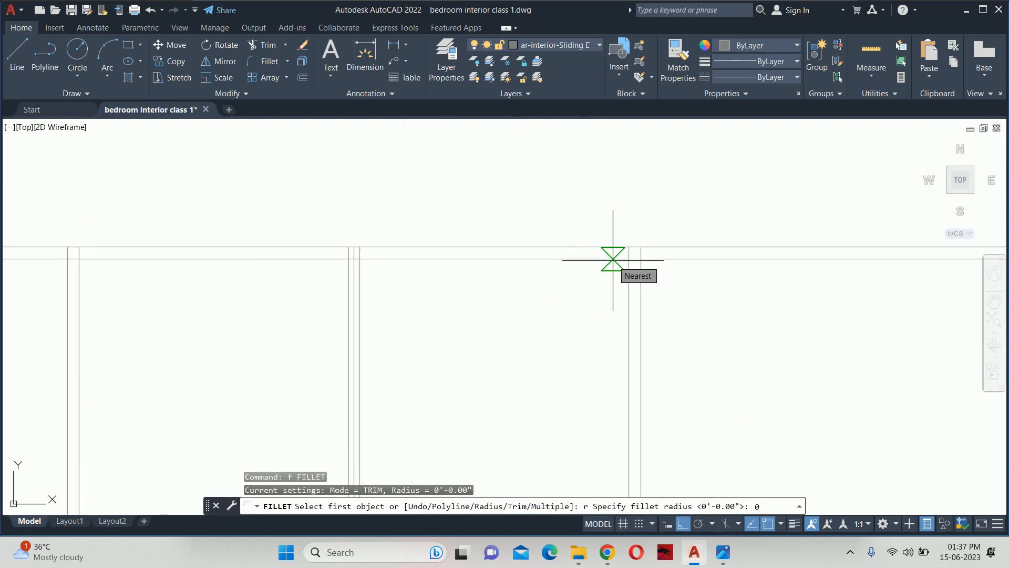
text(0)
key(Return)
text(m)
key(Return)
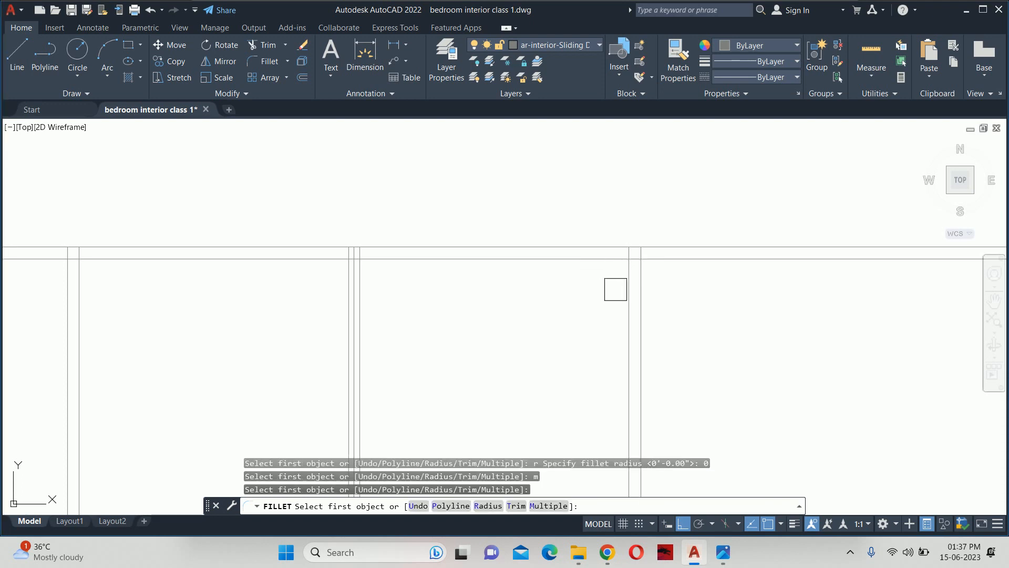
click(619, 289)
click(593, 267)
middle_drag(423, 302, 632, 309)
click(343, 263)
click(291, 296)
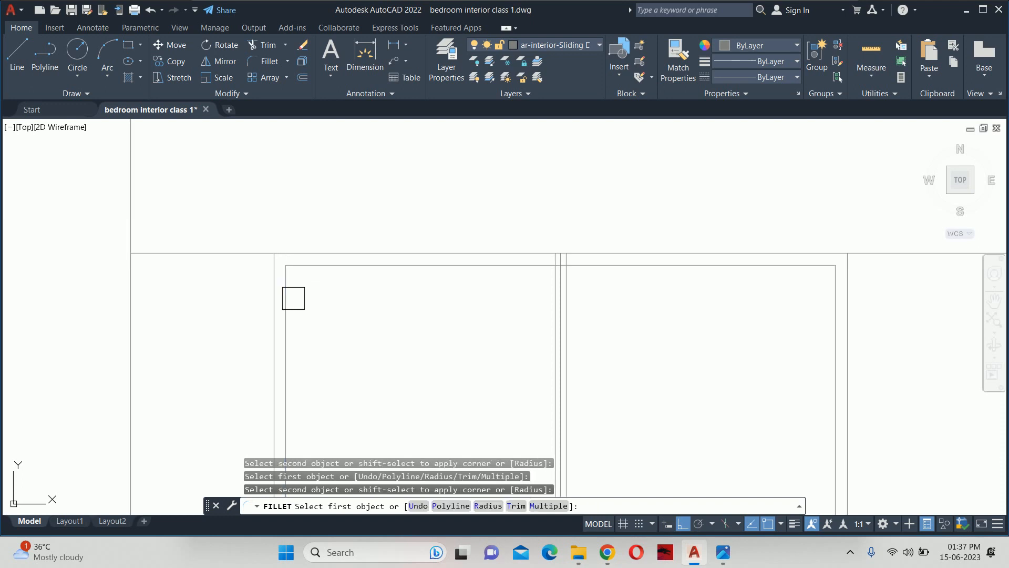
Step: Trim the tall unit's inner side line where it overruns the base line into the first drawer
scroll(349, 337, down, 8)
middle_drag(404, 329, 456, 120)
scroll(434, 326, up, 4)
scroll(437, 292, up, 2)
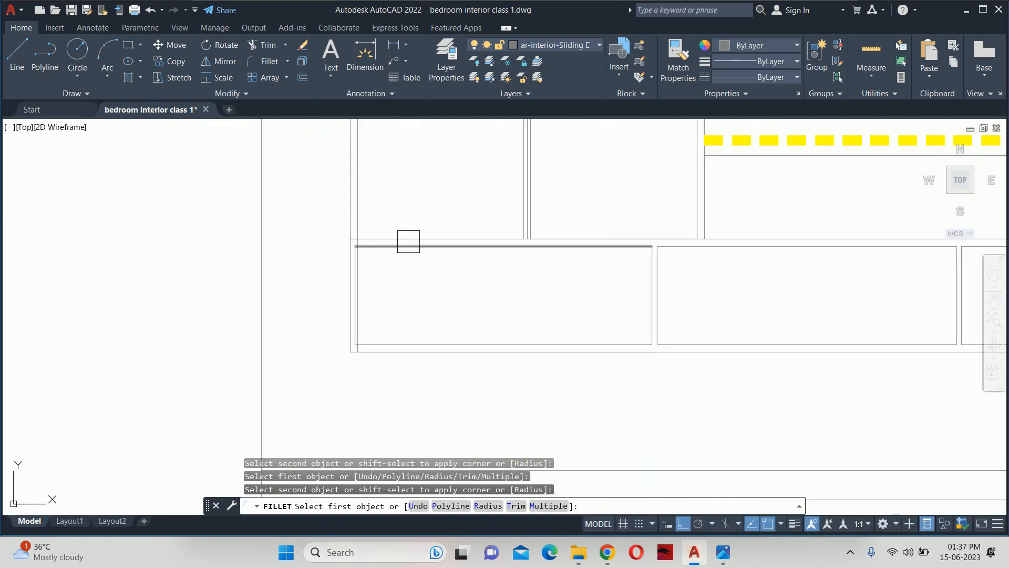
key(Escape)
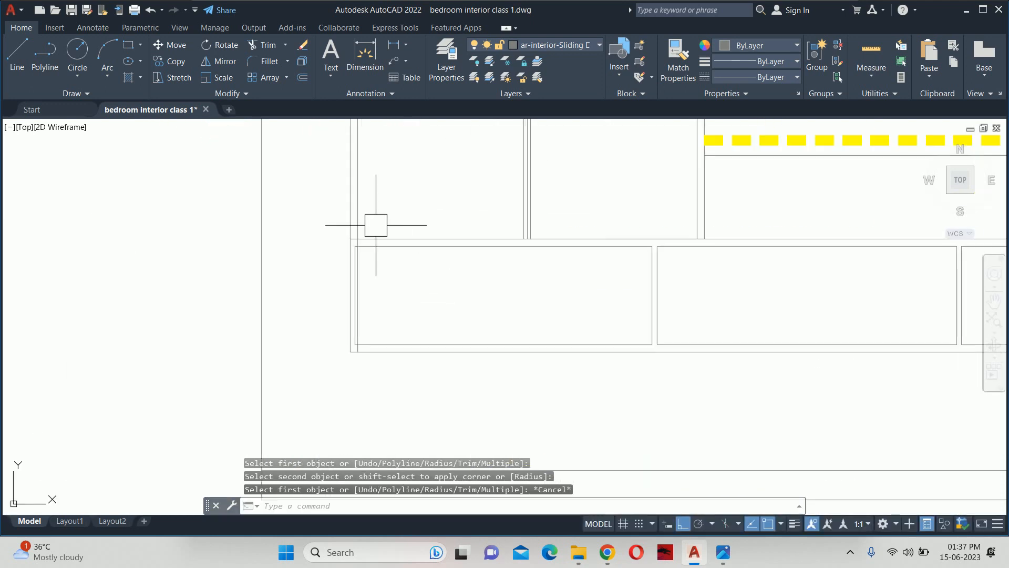
text(tr)
key(Return)
scroll(343, 243, up, 5)
scroll(343, 242, up, 4)
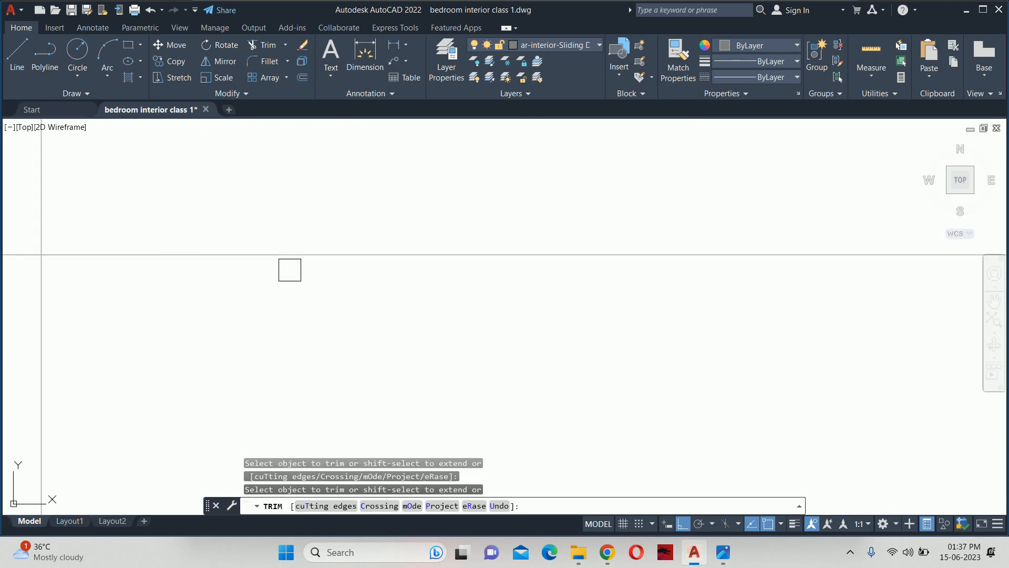
middle_drag(297, 274, 730, 398)
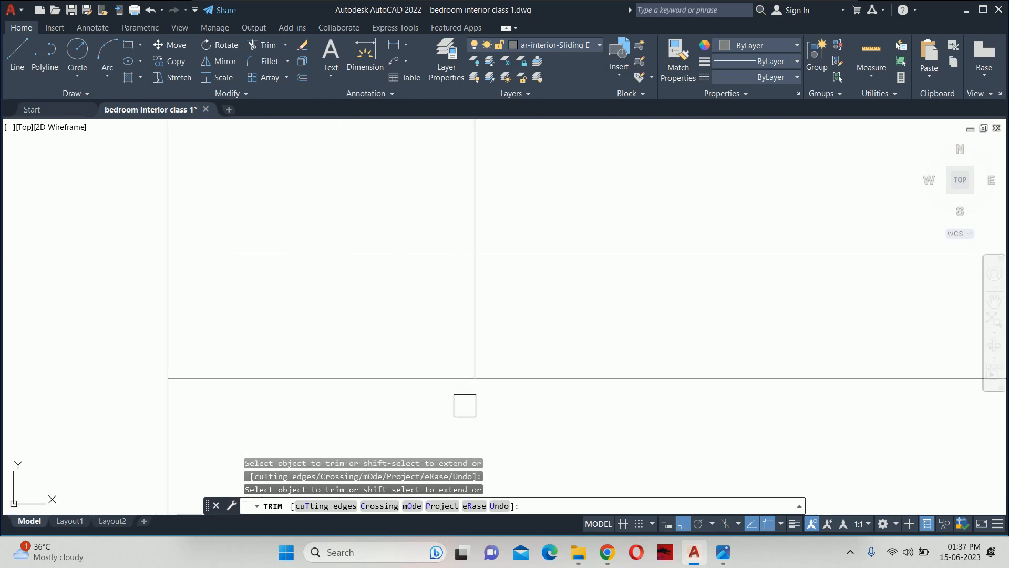
scroll(404, 353, down, 6)
scroll(401, 353, up, 3)
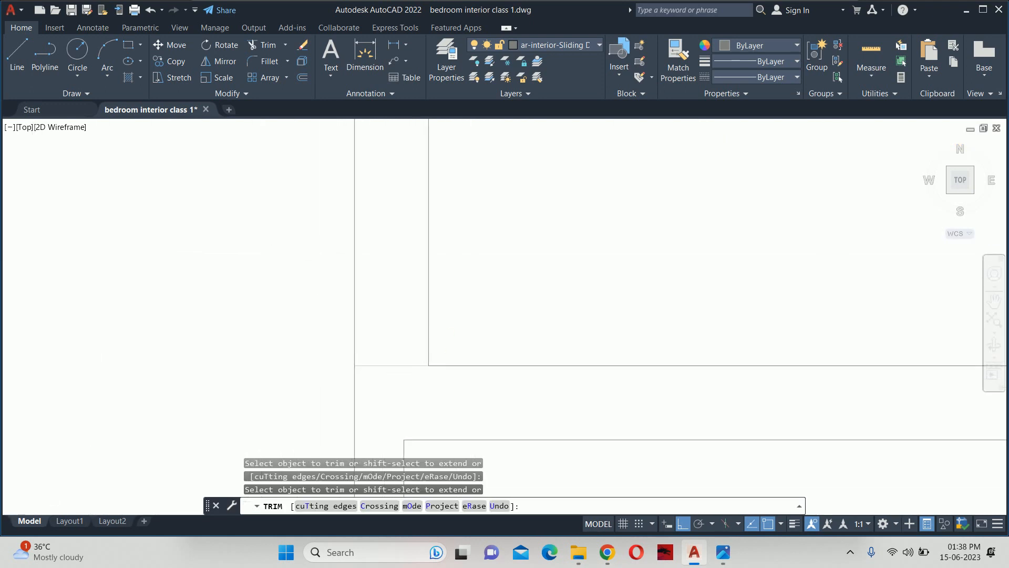
scroll(344, 295, down, 4)
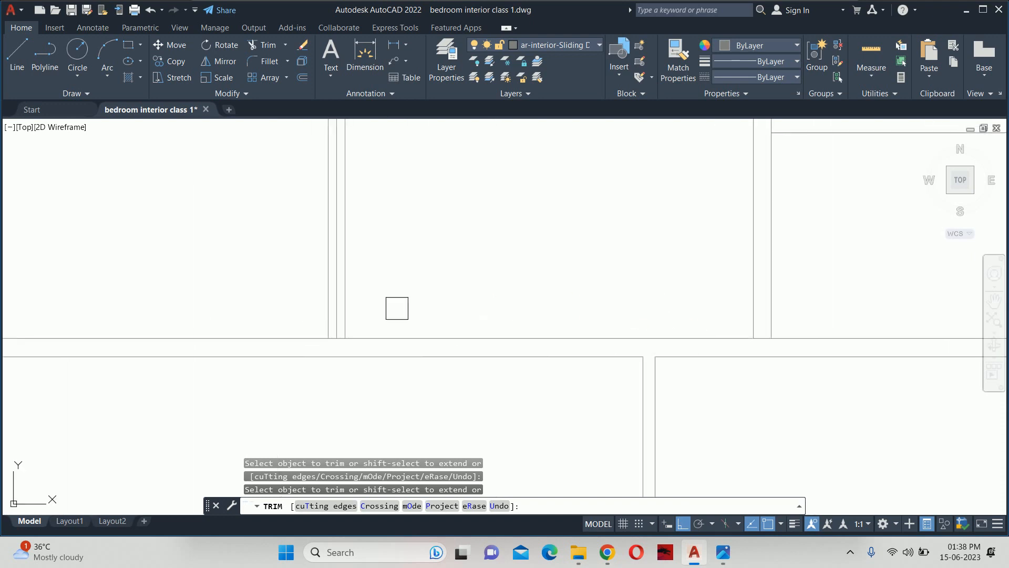
scroll(344, 305, up, 4)
key(Escape)
key(Escape)
Step: Delete the original centre line between the two offset divider lines of the tall unit
click(329, 307)
scroll(329, 306, down, 8)
key(Delete)
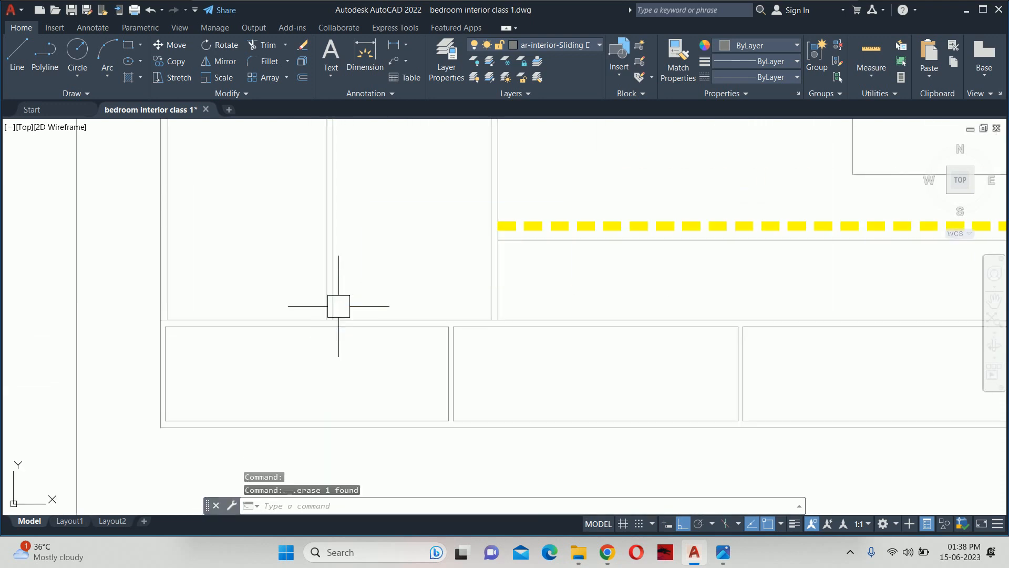
scroll(339, 306, down, 2)
middle_drag(414, 306, 444, 320)
text(o)
key(Return)
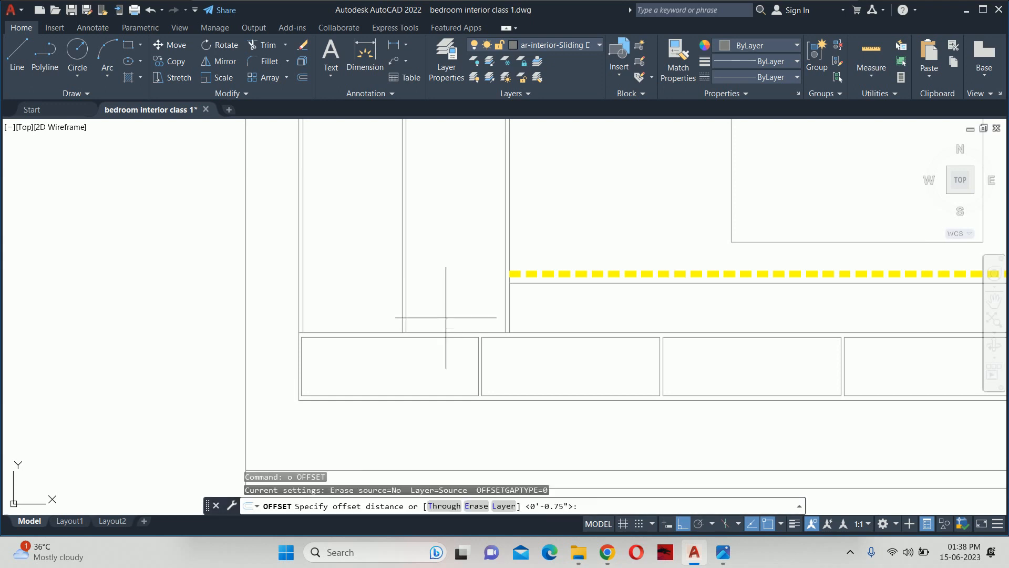
key(Escape)
key(Escape)
scroll(441, 300, down, 4)
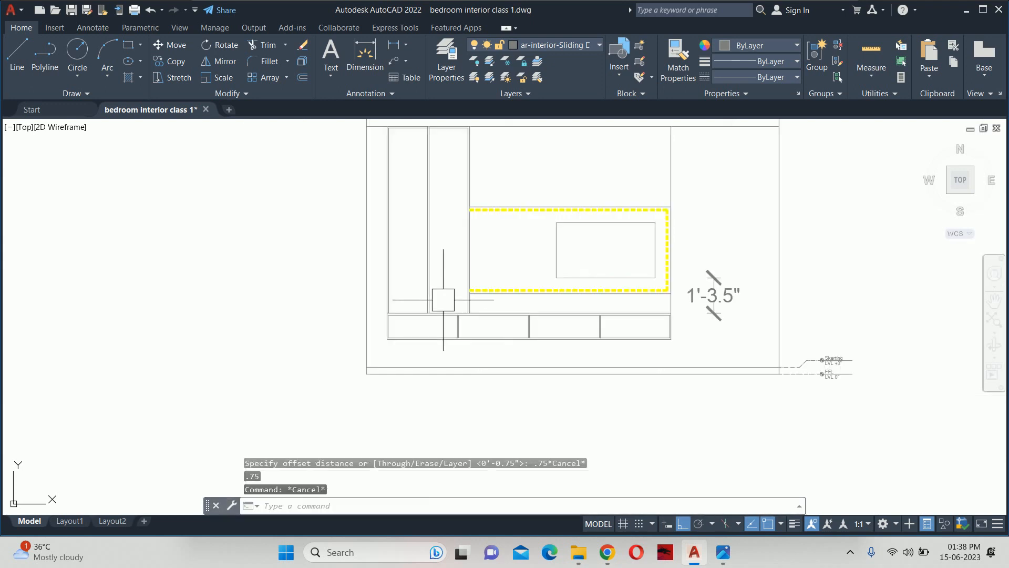
scroll(430, 291, up, 4)
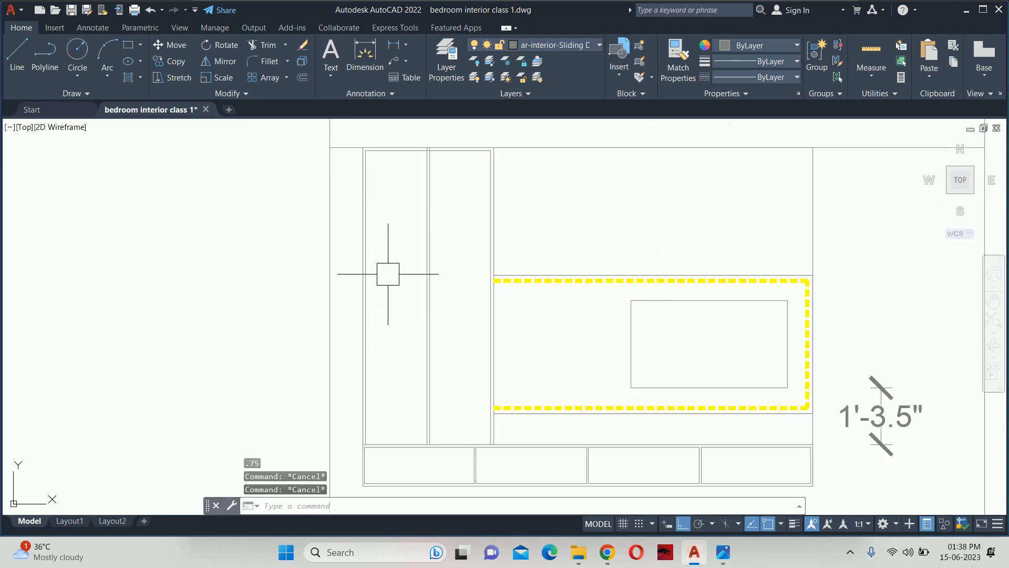
Step: Trim the ends of the two centre divider lines that extend above the tall unit's inner top line
scroll(421, 178, up, 5)
text(tr)
key(Return)
middle_drag(421, 178, 422, 170)
scroll(372, 371, down, 3)
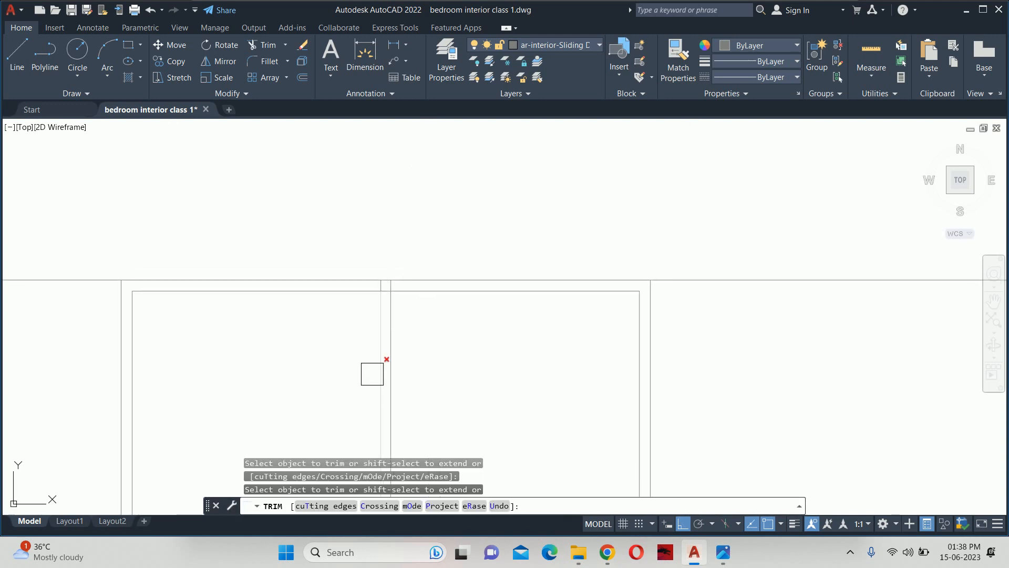
scroll(363, 315, up, 4)
click(347, 314)
click(417, 320)
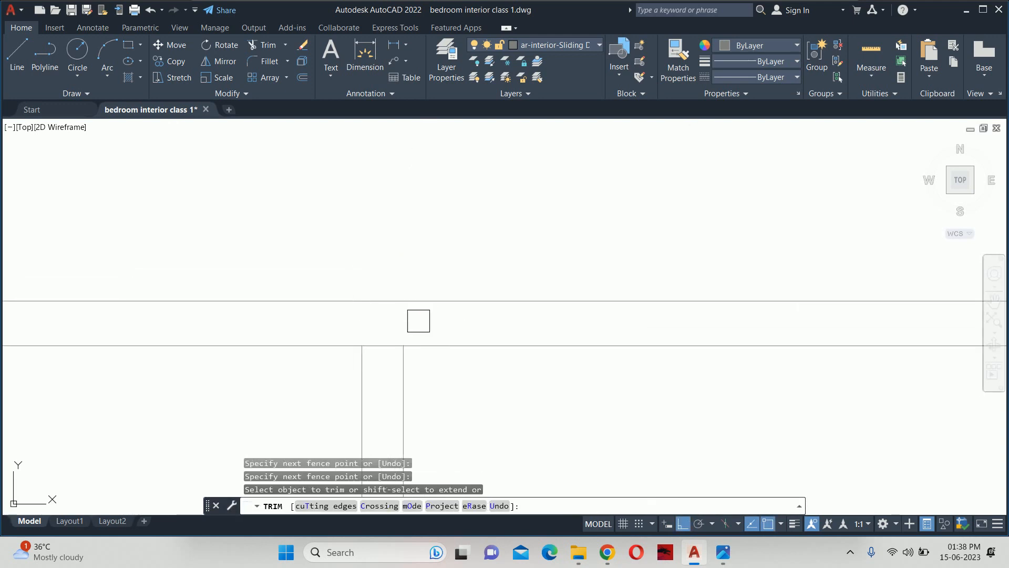
key(Escape)
key(Escape)
key(Escape)
key(Escape)
Step: Measure the height of the tall unit's inner side line with a temporary linear dimension
scroll(407, 323, down, 9)
middle_drag(387, 341, 413, 236)
text(dli)
key(Return)
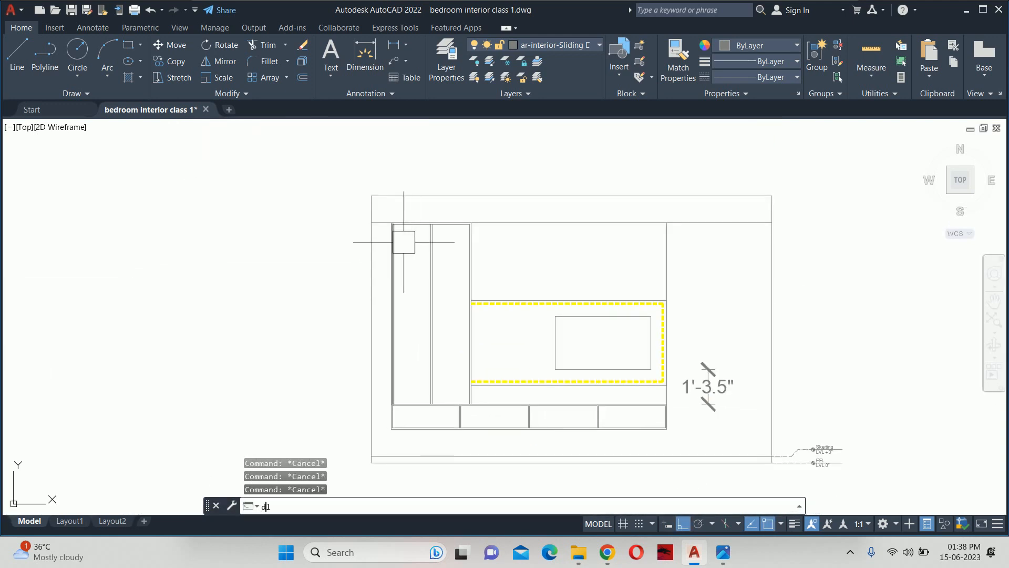
scroll(388, 243, up, 4)
key(Return)
click(398, 226)
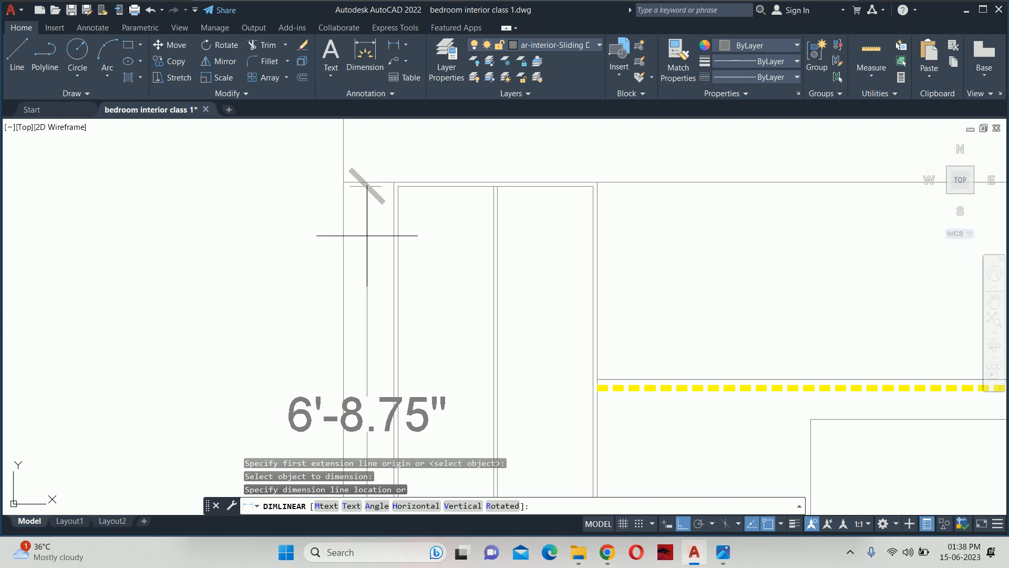
key(Escape)
key(Escape)
key(Escape)
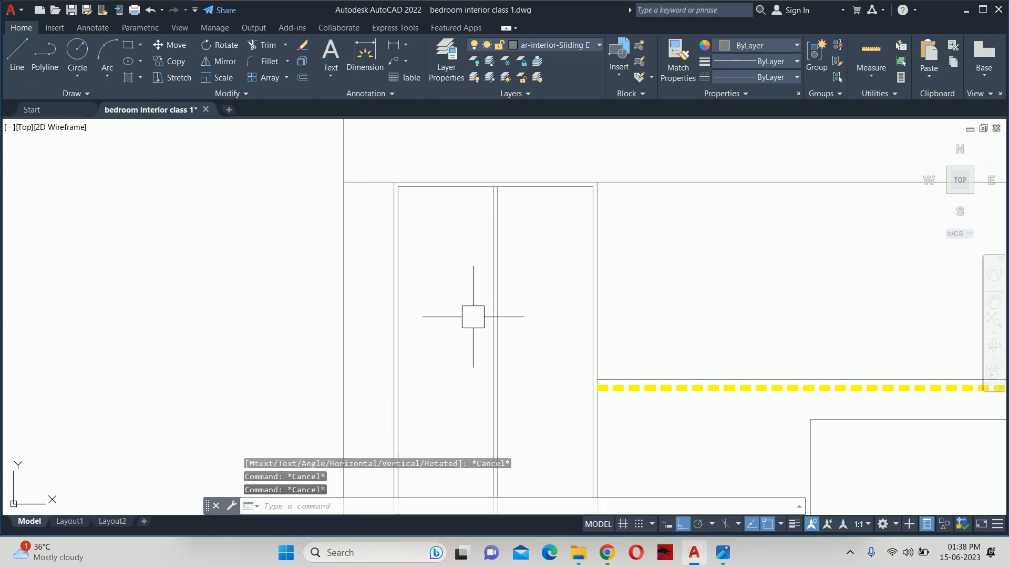
scroll(473, 316, down, 4)
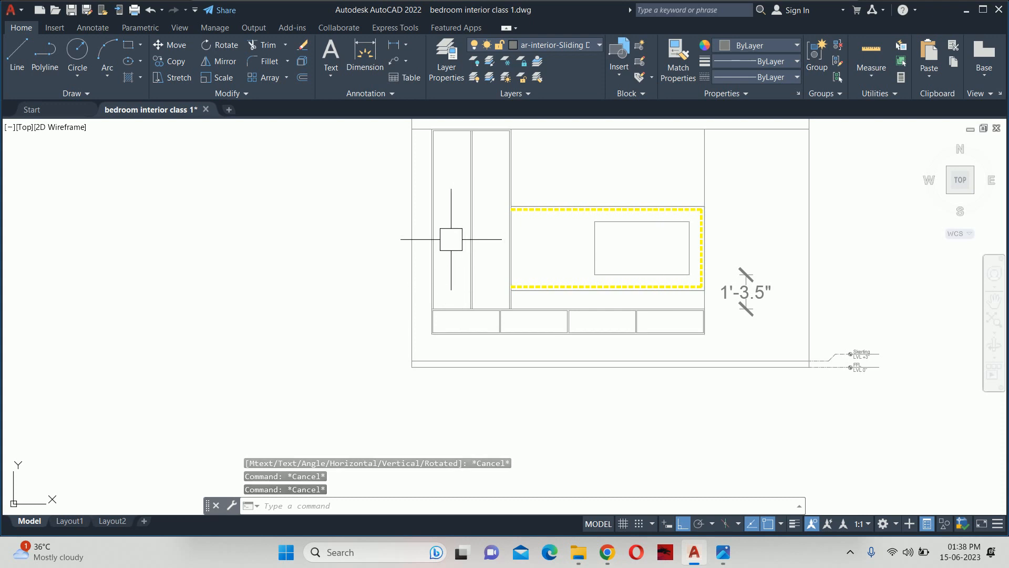
key(Escape)
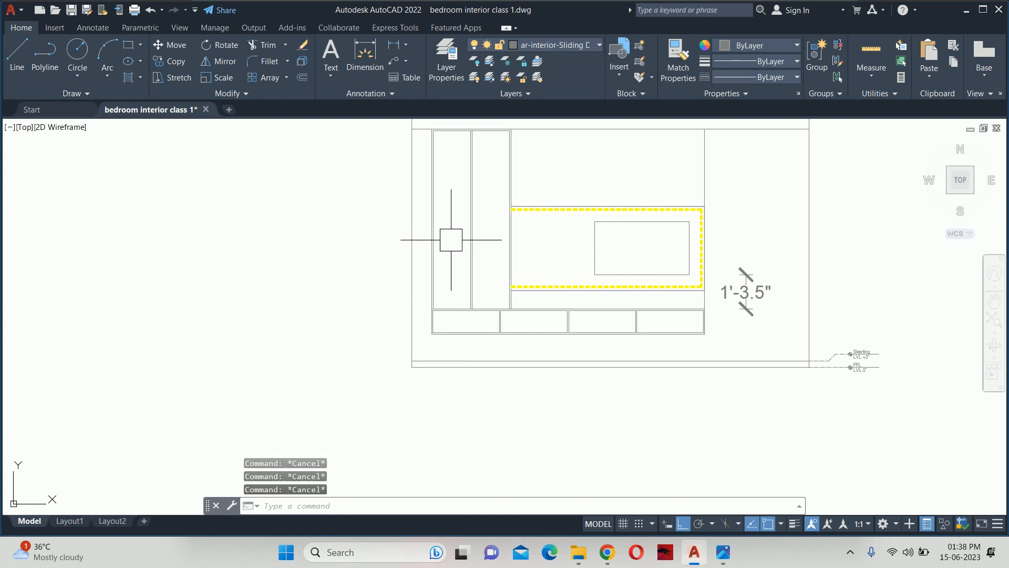
Step: Delete the 1'-3.5" vertical dimension beside the TV panel
middle_drag(451, 240, 466, 273)
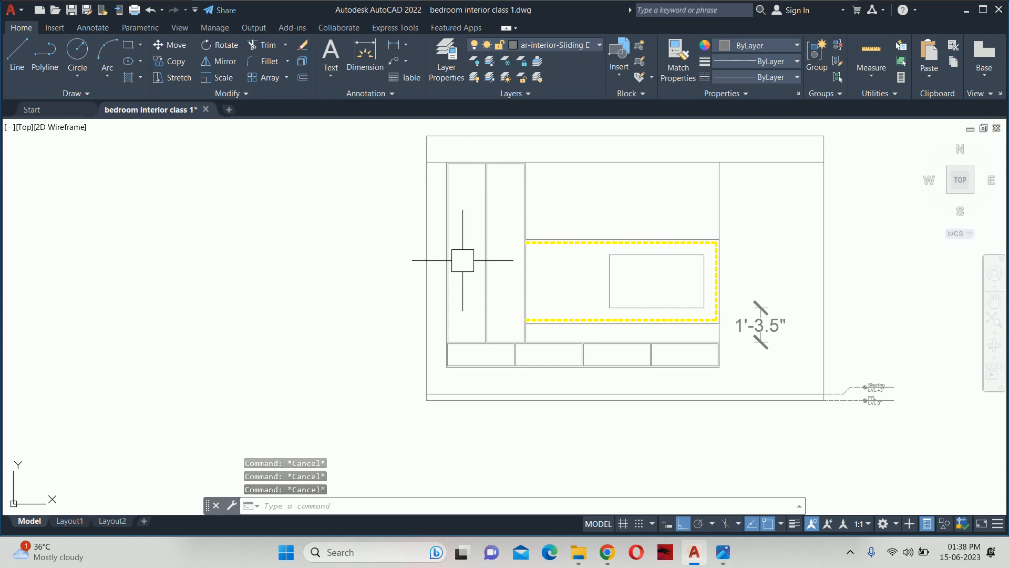
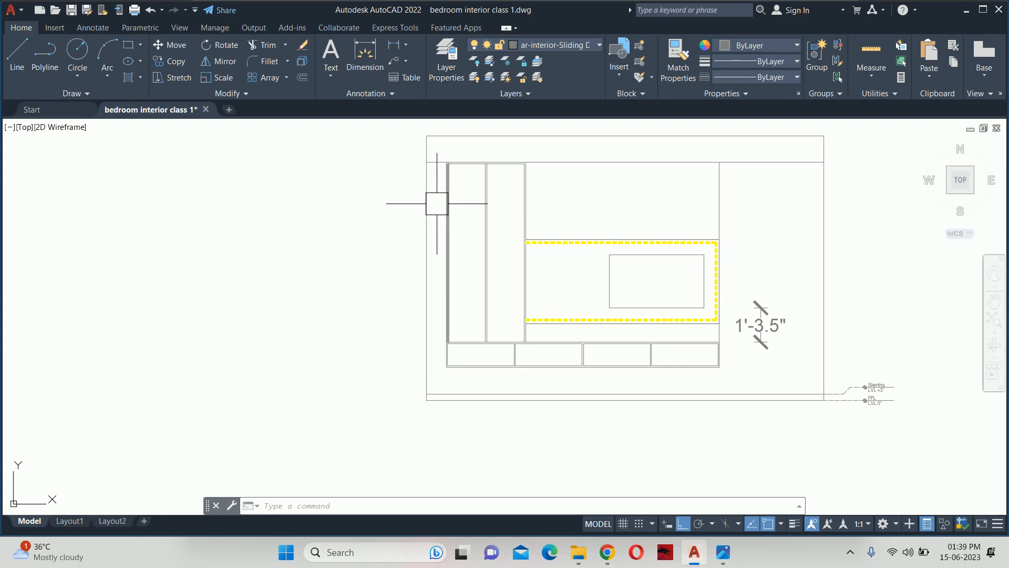
key(Escape)
key(Escape)
key(Escape)
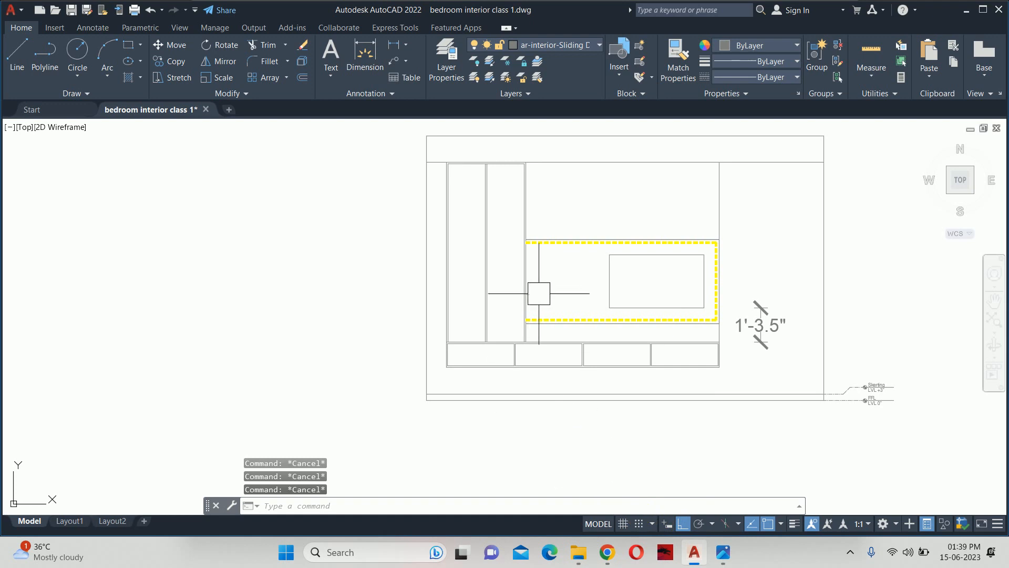
scroll(539, 293, down, 2)
scroll(392, 335, down, 2)
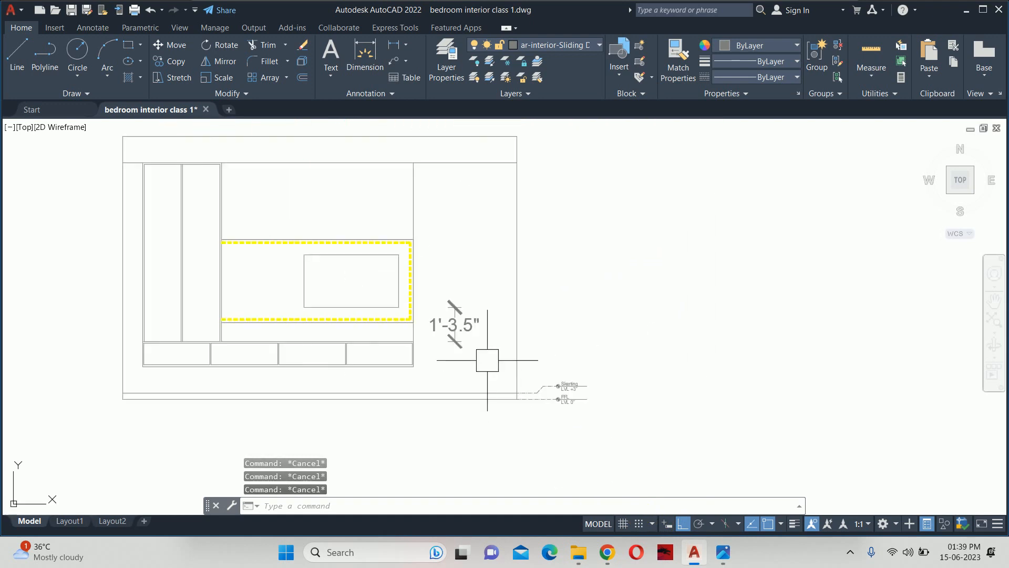
scroll(484, 349, up, 3)
click(454, 323)
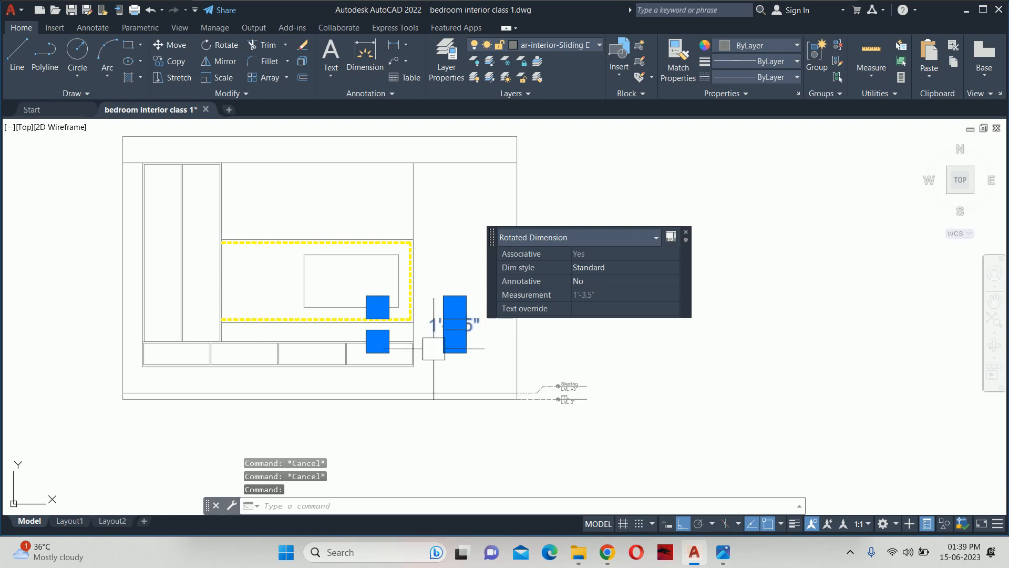
key(Delete)
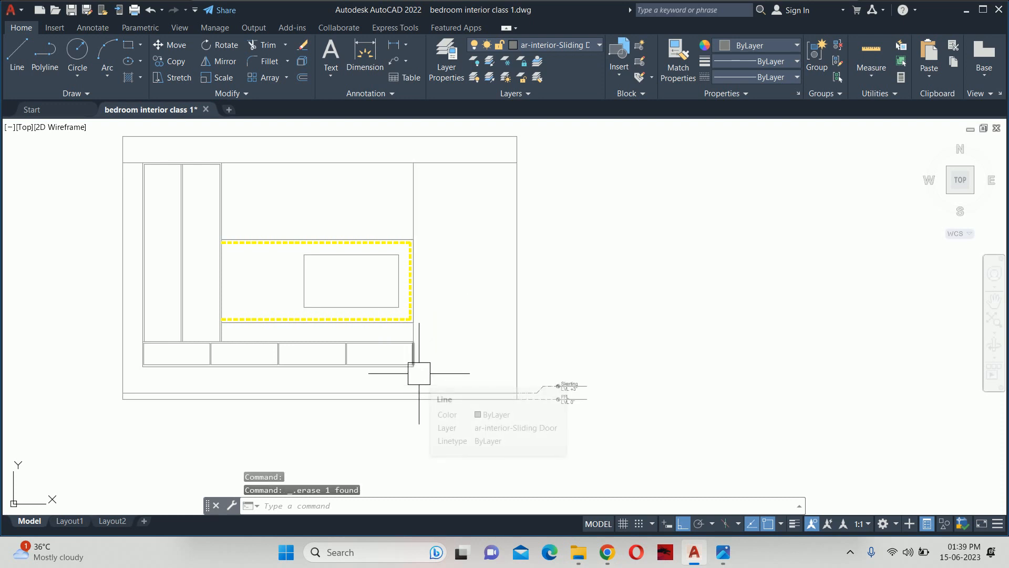
Step: Create a new dimension style named "Tv unit" based on Standard for all dimensions
key(Escape)
scroll(418, 371, down, 2)
key(Escape)
key(Escape)
scroll(404, 362, up, 4)
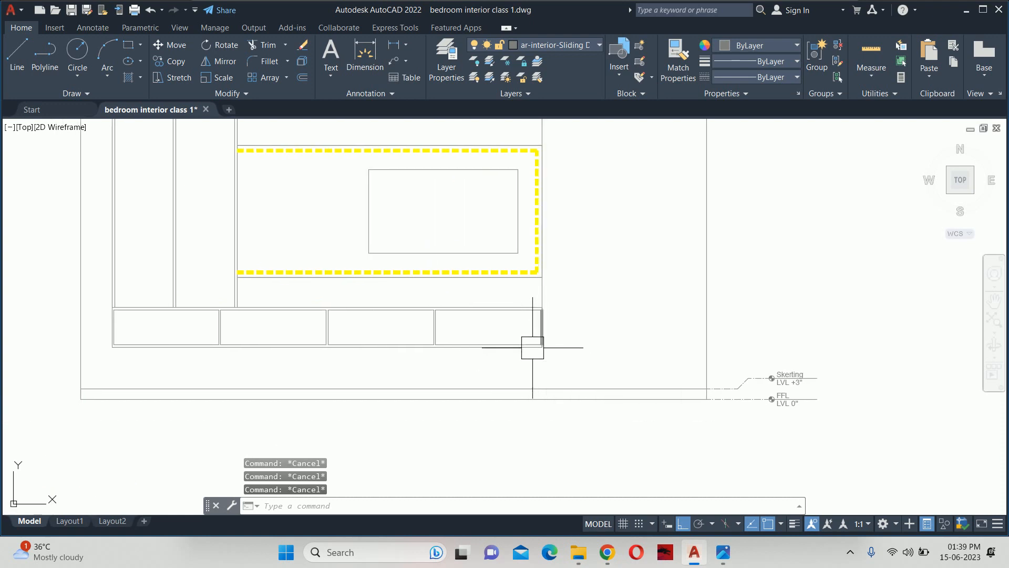
text(d)
key(Return)
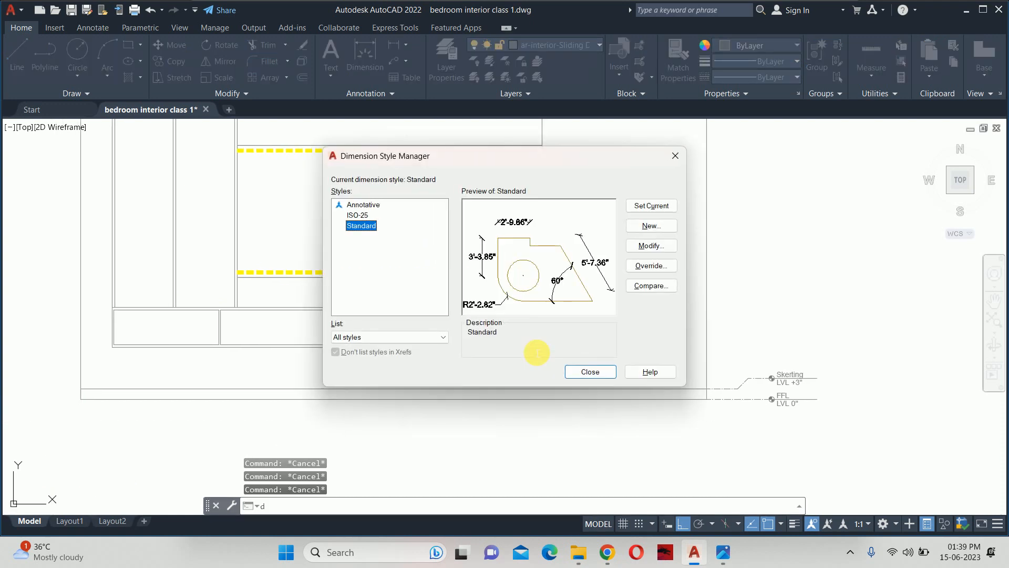
click(647, 225)
text(T)
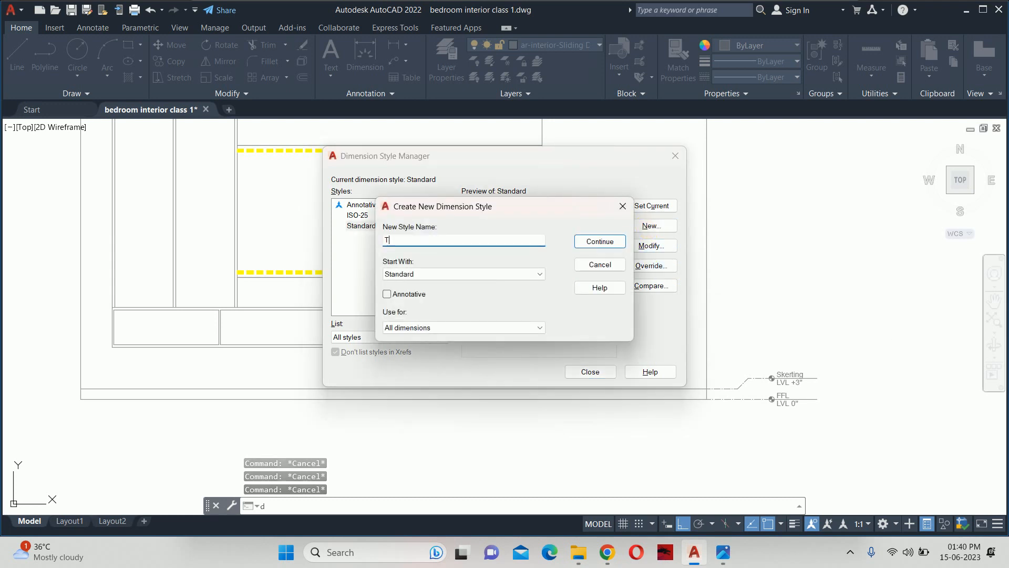
text(v unit)
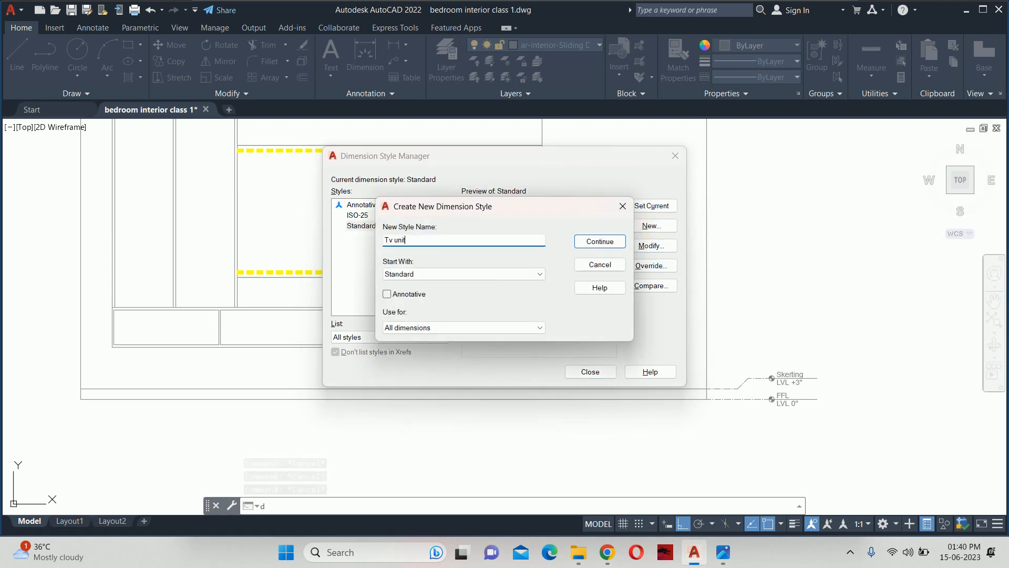
click(625, 242)
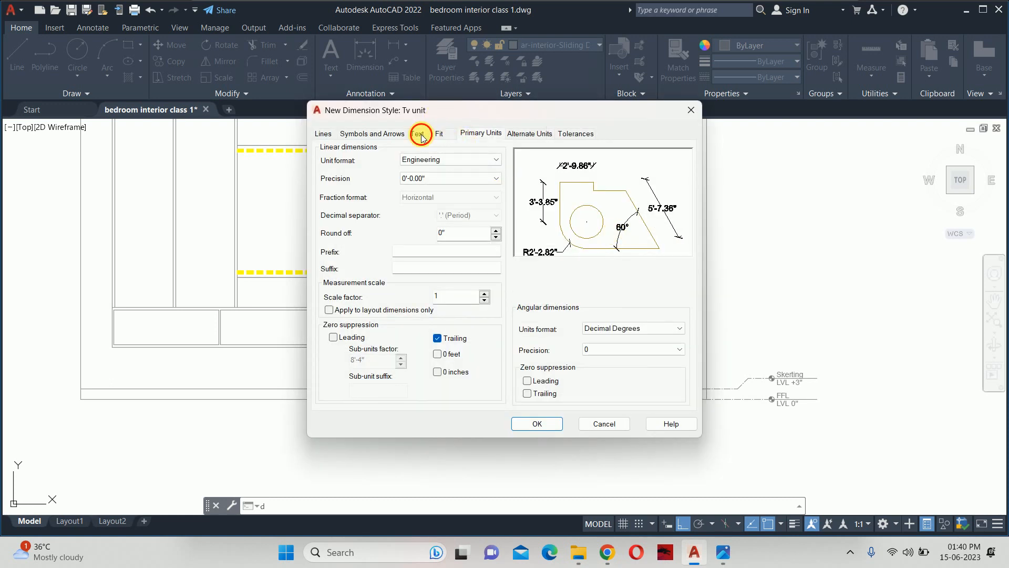
Step: Set the Tv unit style's text height to 2 and change its arrowheads to a smaller size with Oblique as the first type
click(421, 135)
drag(471, 227, 416, 219)
text(2)
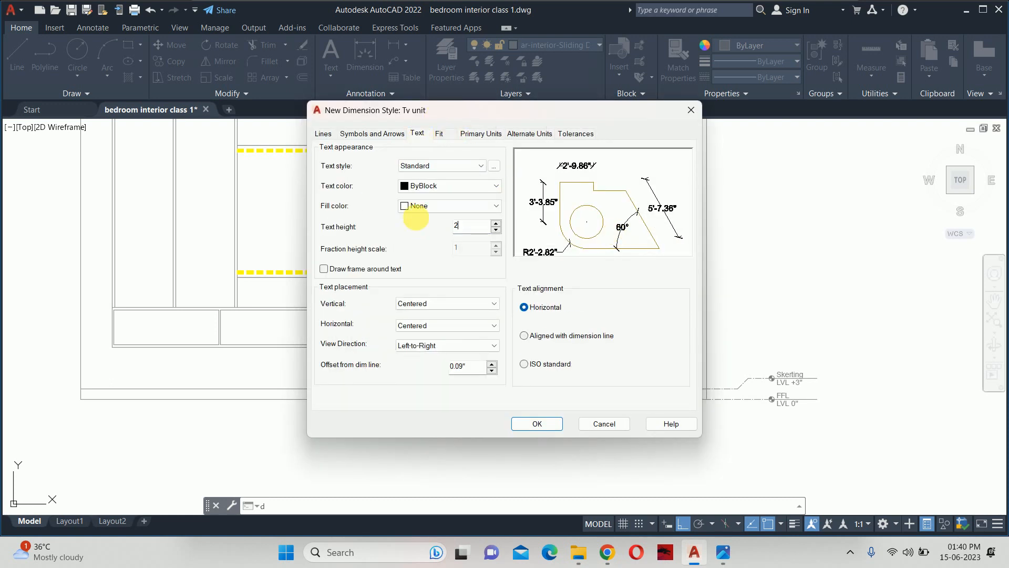
click(382, 135)
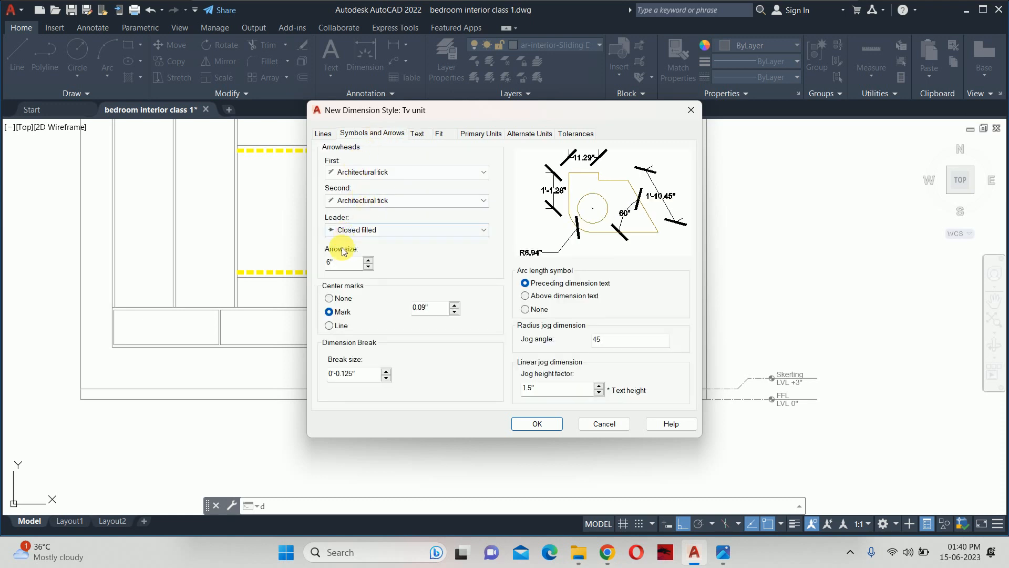
click(352, 172)
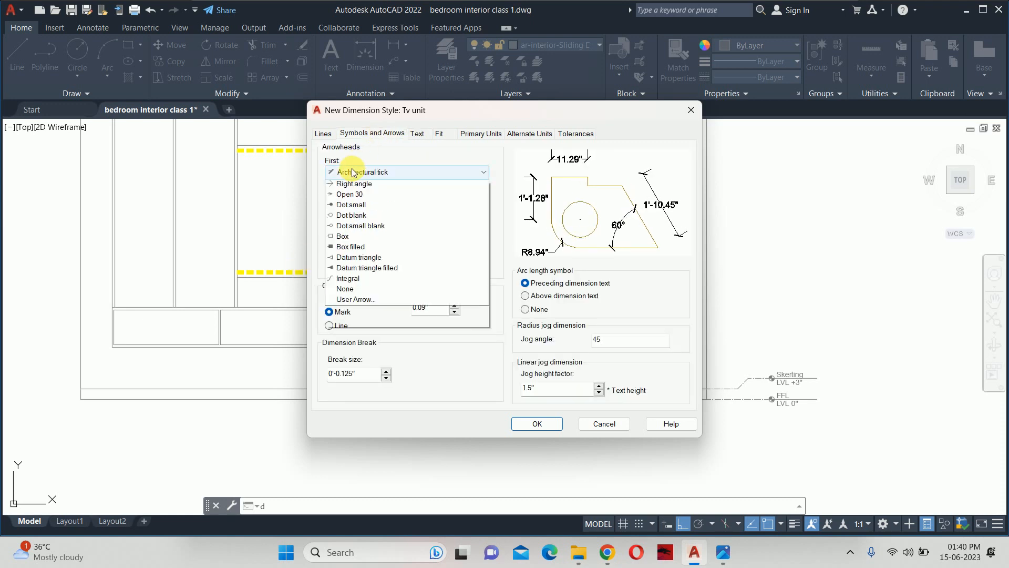
click(350, 173)
click(354, 172)
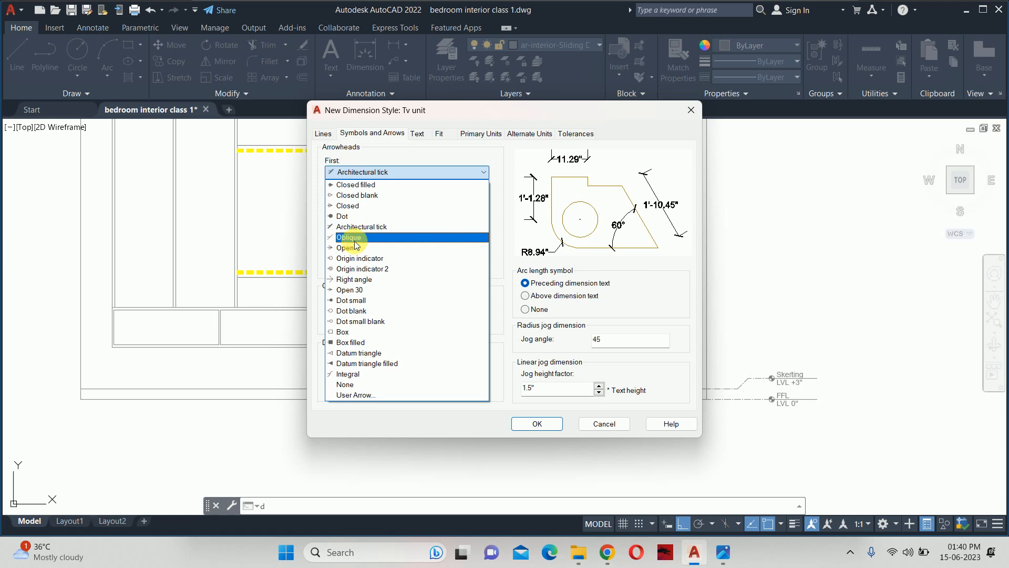
click(348, 237)
Step: Set the extension lines to extend 1" beyond dimension lines with a 1" origin offset, and turn off fixed length
click(327, 136)
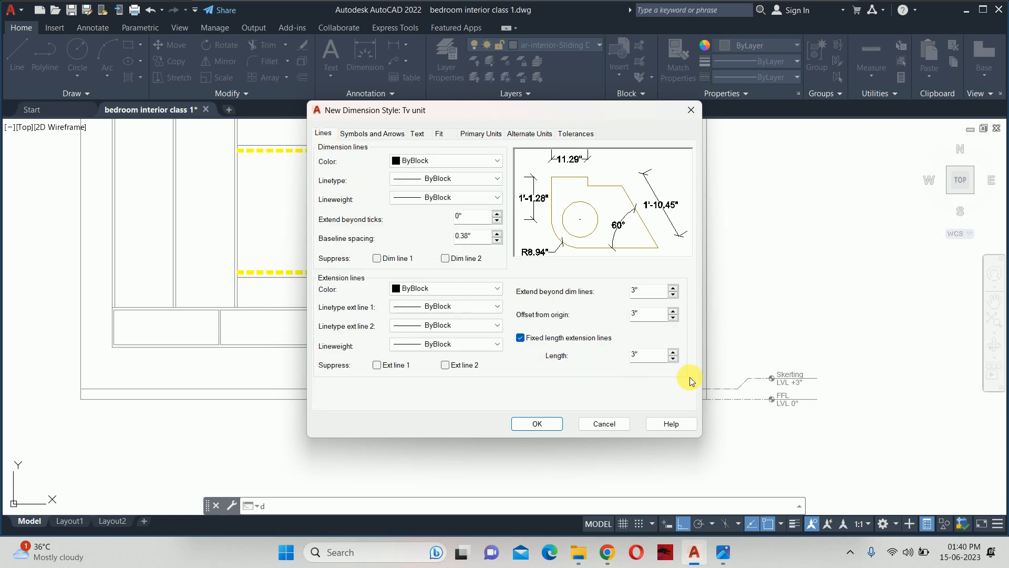
double_click(647, 291)
text(1)
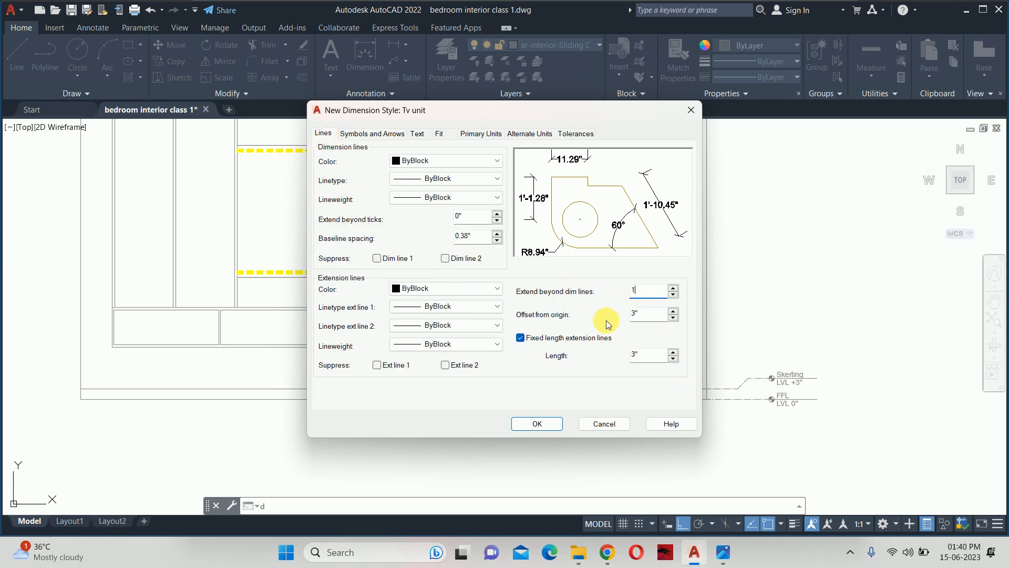
double_click(642, 313)
text(1)
click(549, 340)
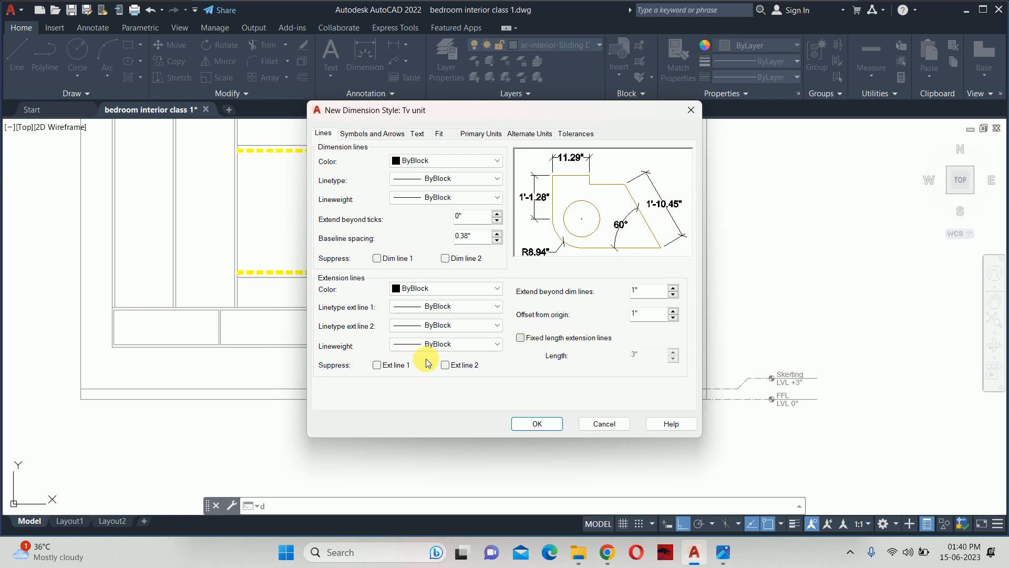
Step: Assign the HIDDEN linetype to both extension lines and make Tv unit the current dimension style
click(436, 306)
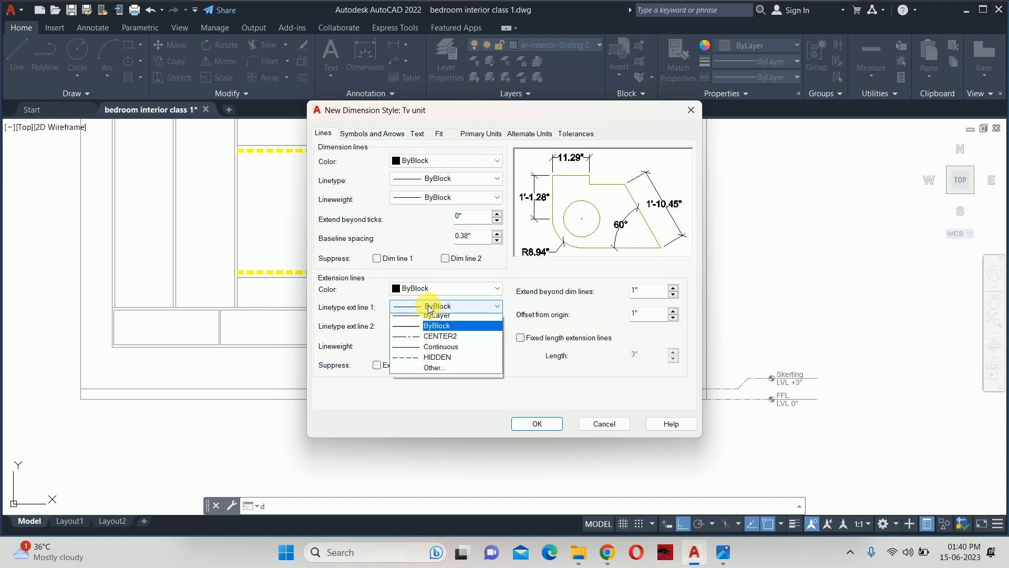
click(436, 361)
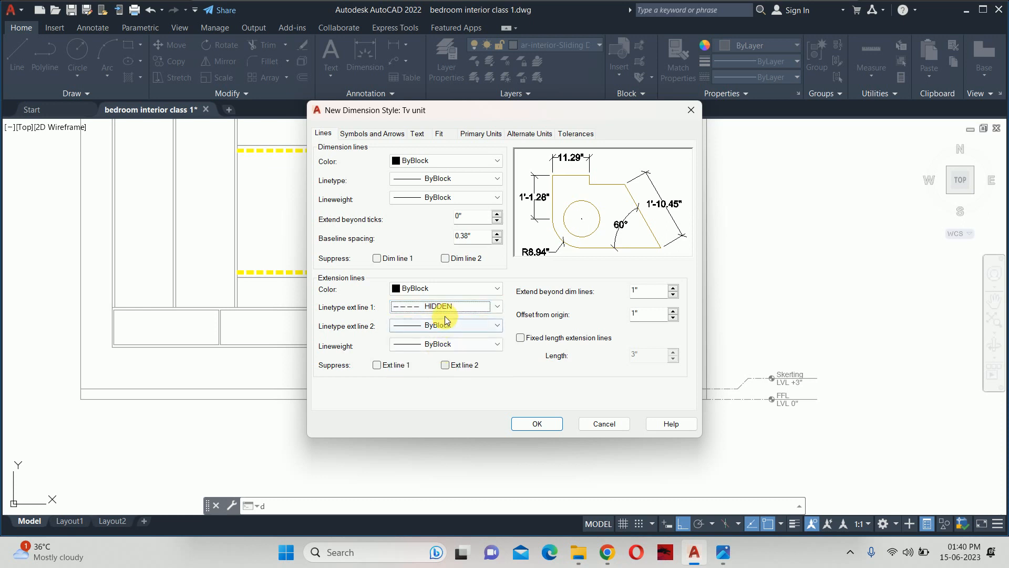
click(443, 326)
click(438, 379)
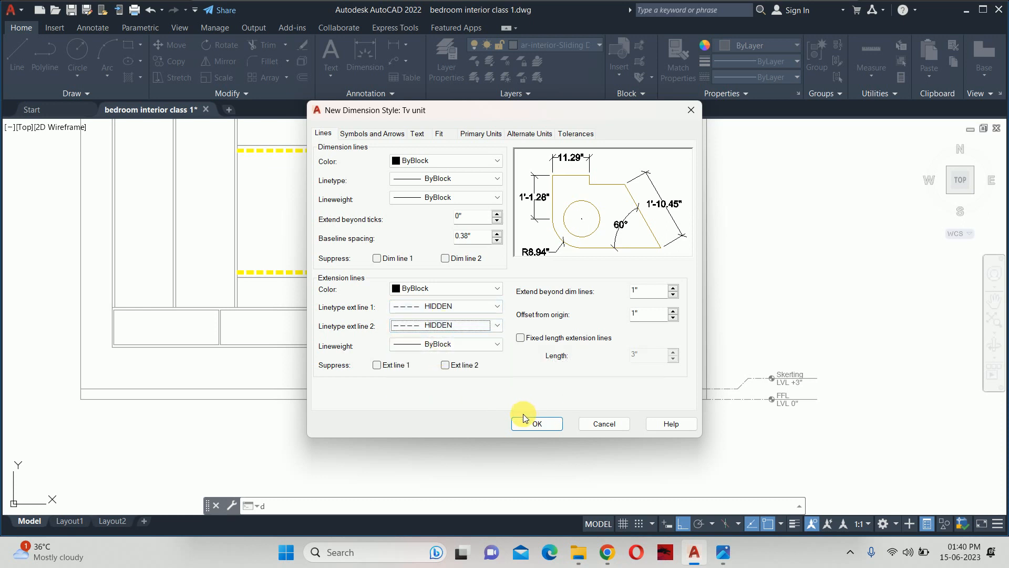
click(535, 425)
click(652, 206)
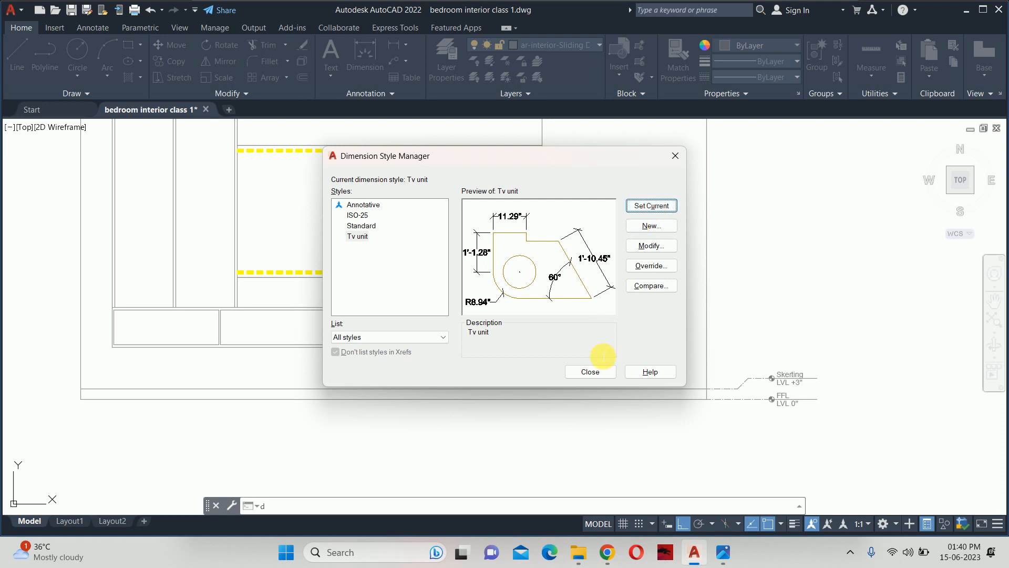
click(590, 372)
Step: Add a vertical linear dimension for the drawer unit's height, placed just outside its outer end beside the last drawer
scroll(547, 297, up, 3)
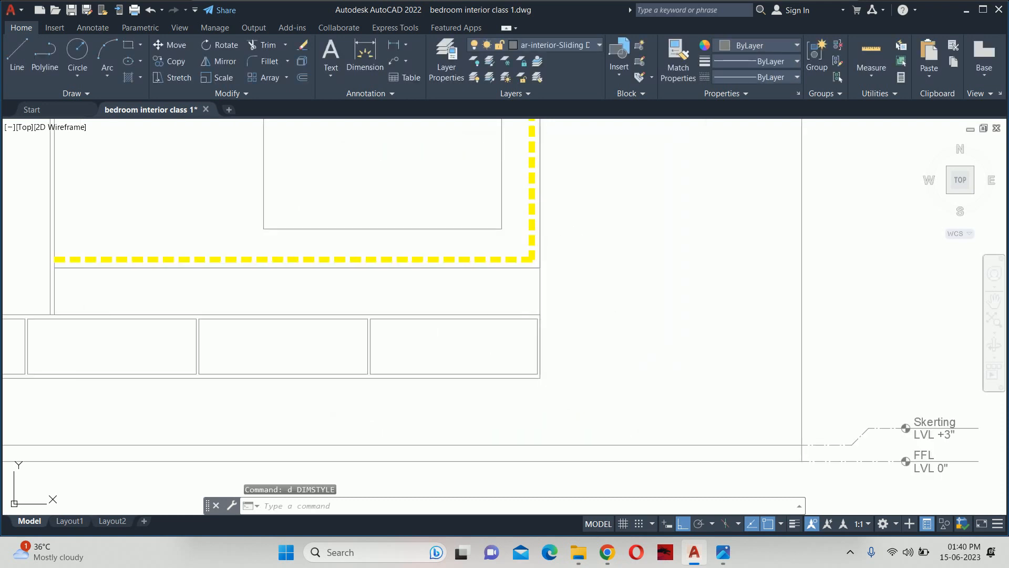
text(dli)
key(Return)
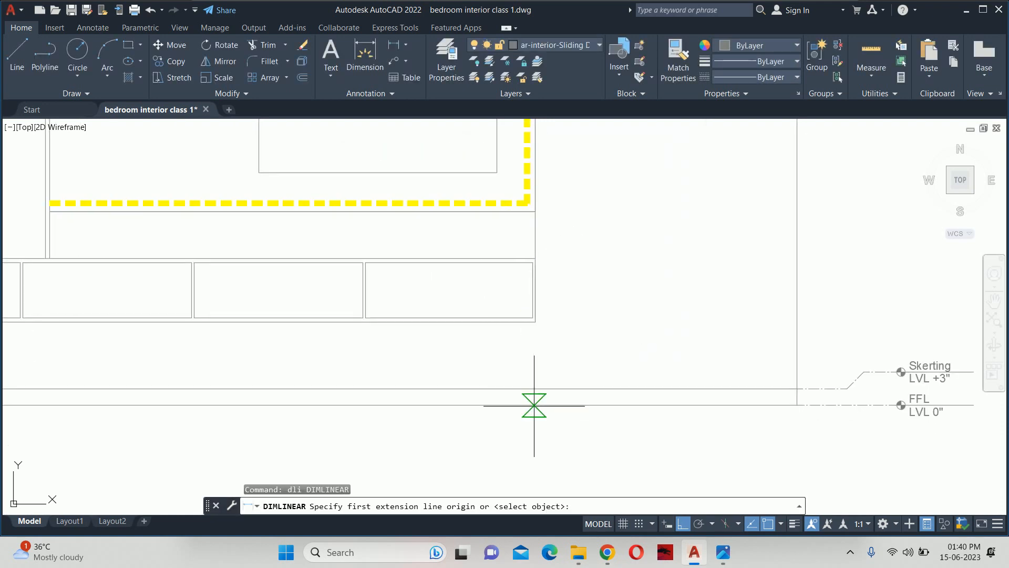
click(534, 320)
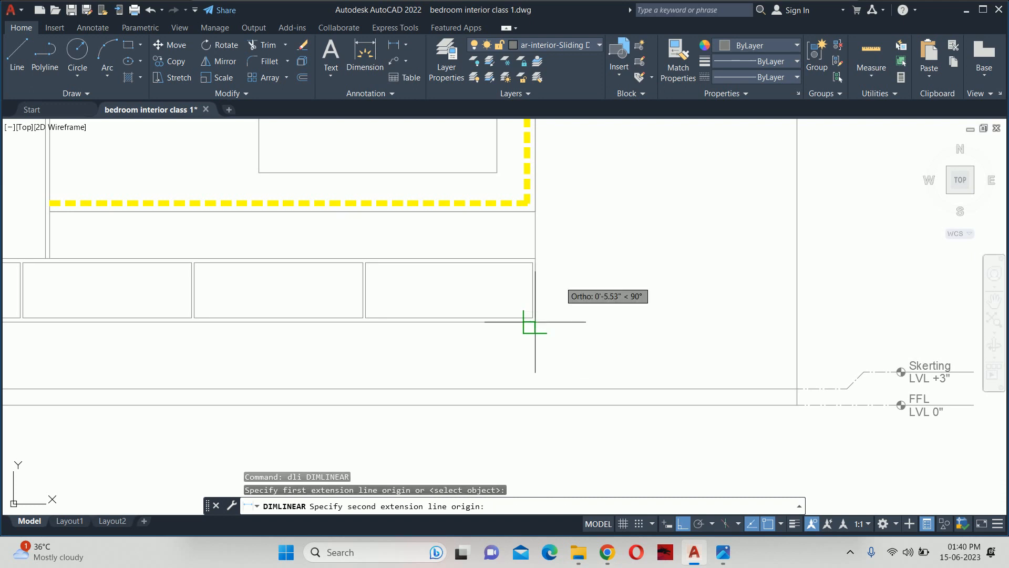
click(535, 258)
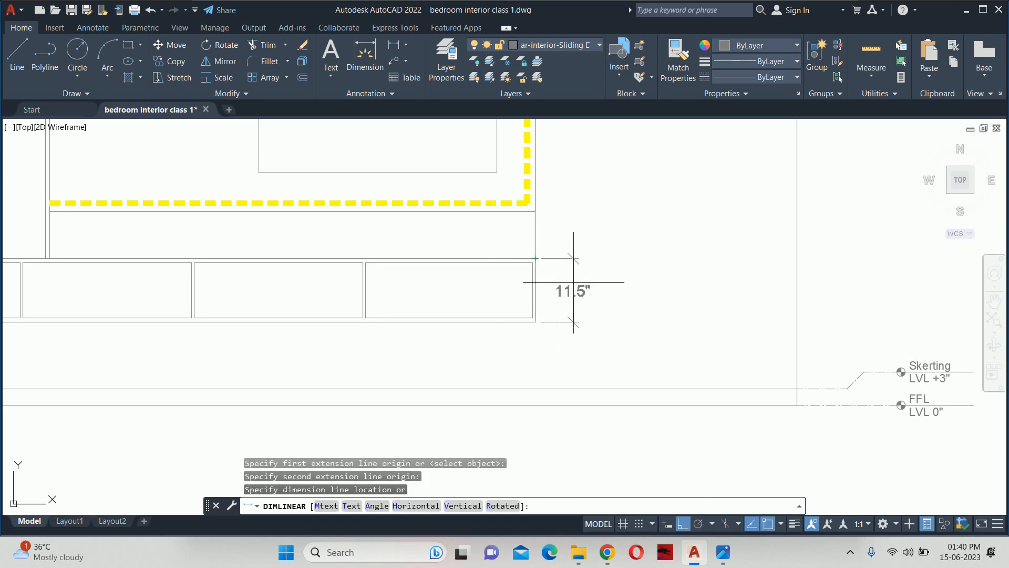
click(577, 268)
key(Escape)
key(Escape)
Step: Set the drawing's global linetype scale factor to 1
scroll(557, 266, up, 3)
scroll(555, 271, down, 7)
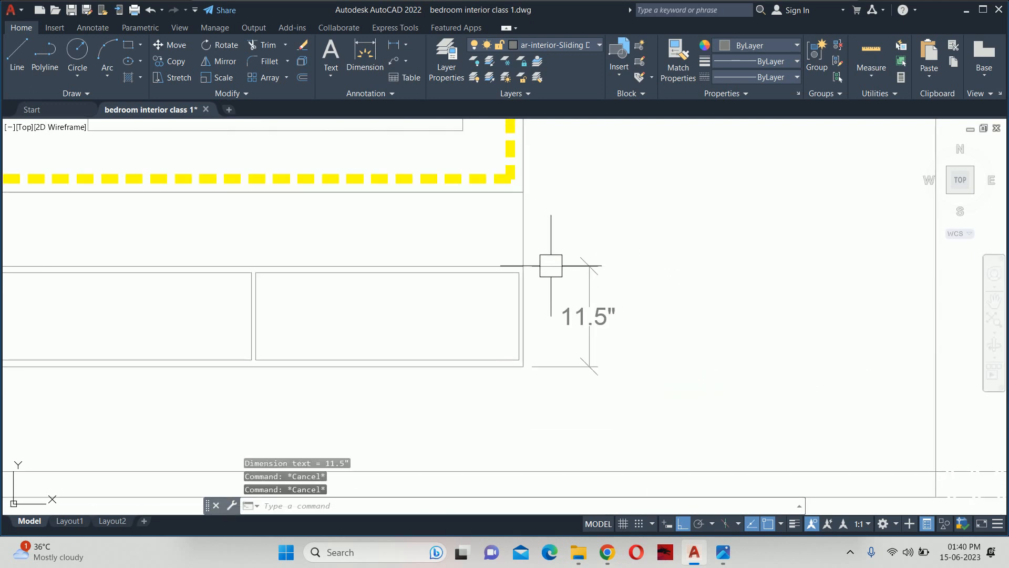
scroll(554, 276, up, 4)
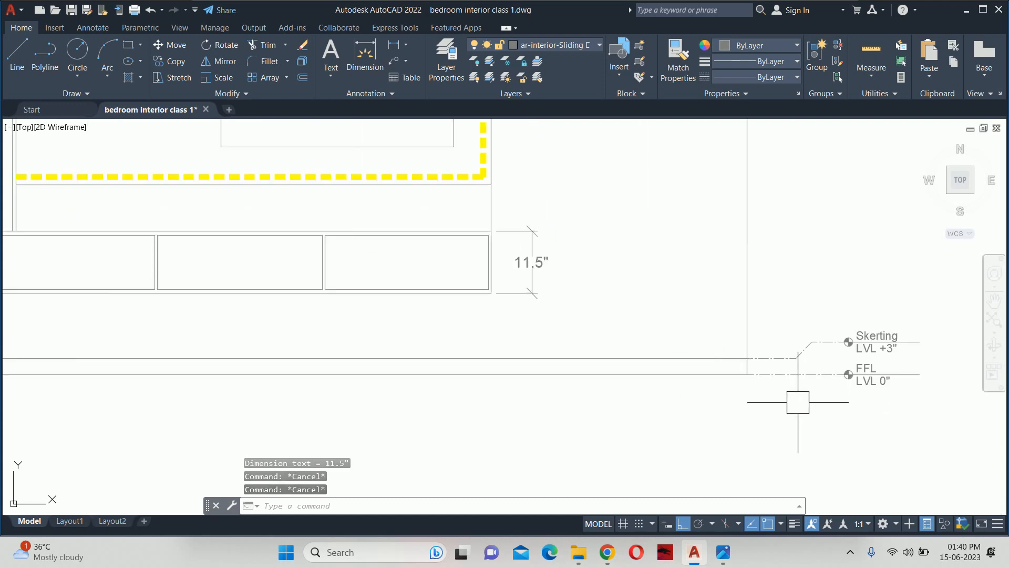
text(LTS)
key(Return)
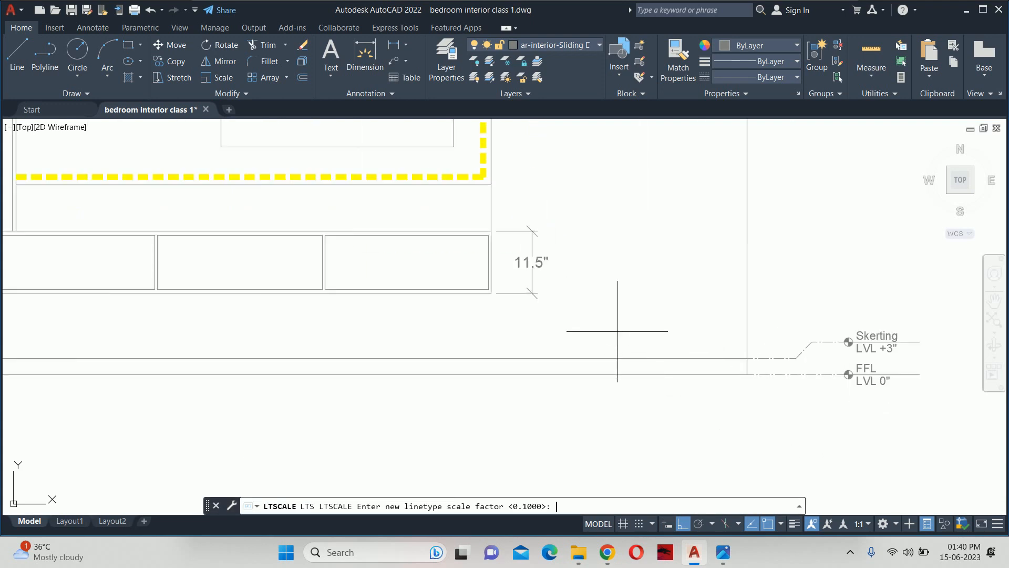
text(1)
key(Return)
key(Escape)
key(Escape)
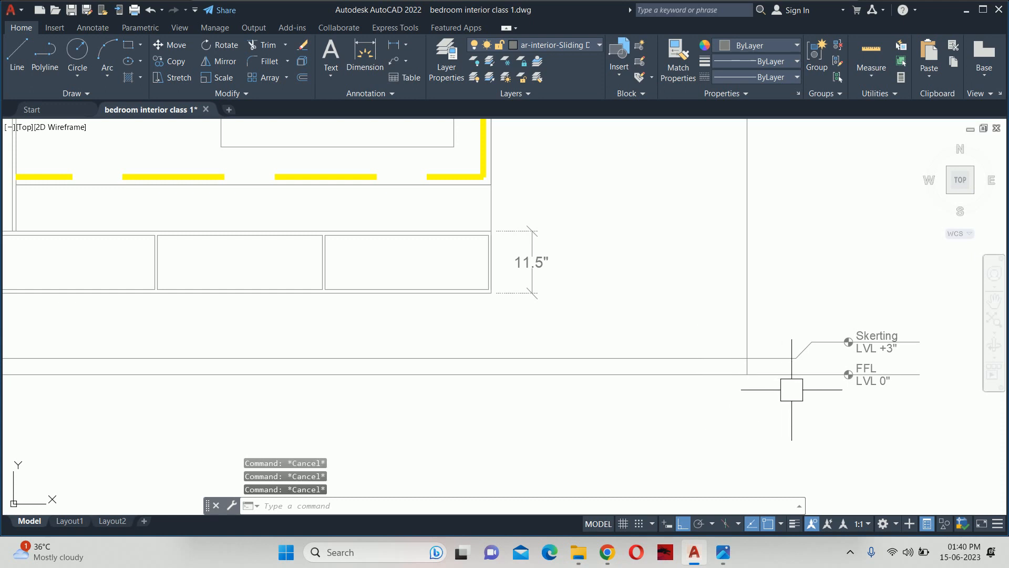
Step: Try a linetype scale of 0.25 on the four CENTER2 leader lines at the Skerting and FFL level marks
click(835, 383)
click(773, 290)
text(pr)
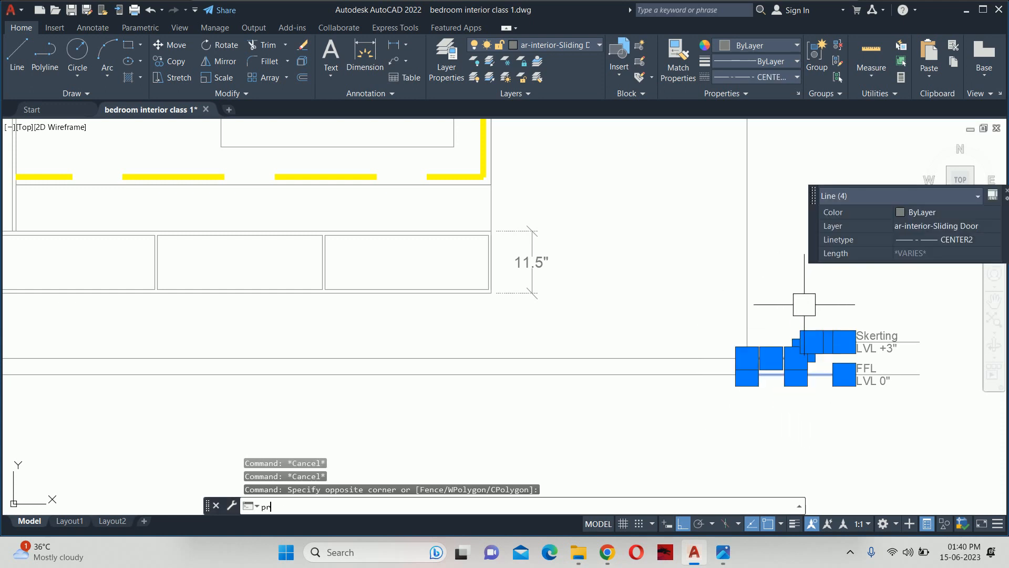
key(Return)
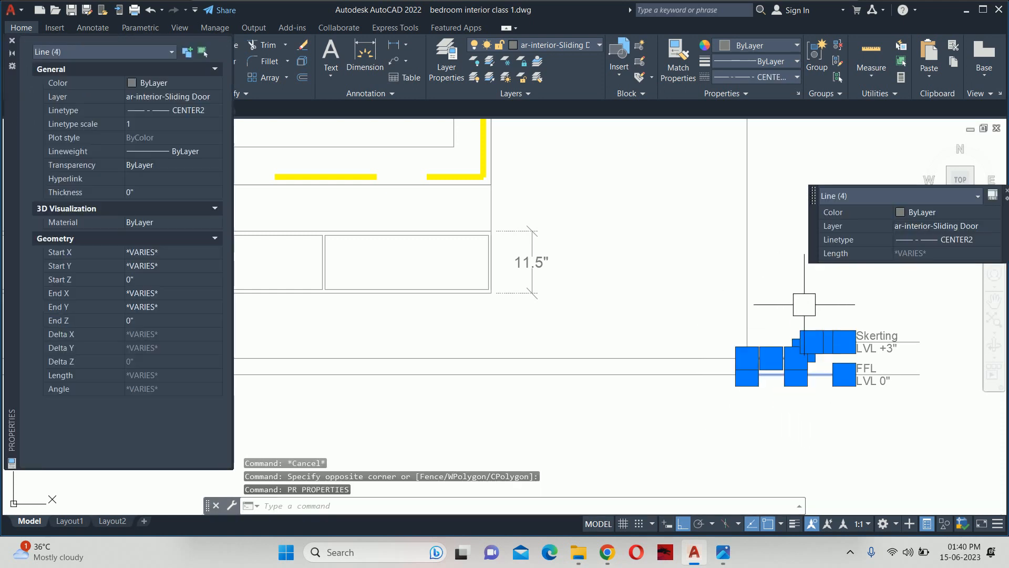
click(167, 129)
text(.25)
key(Return)
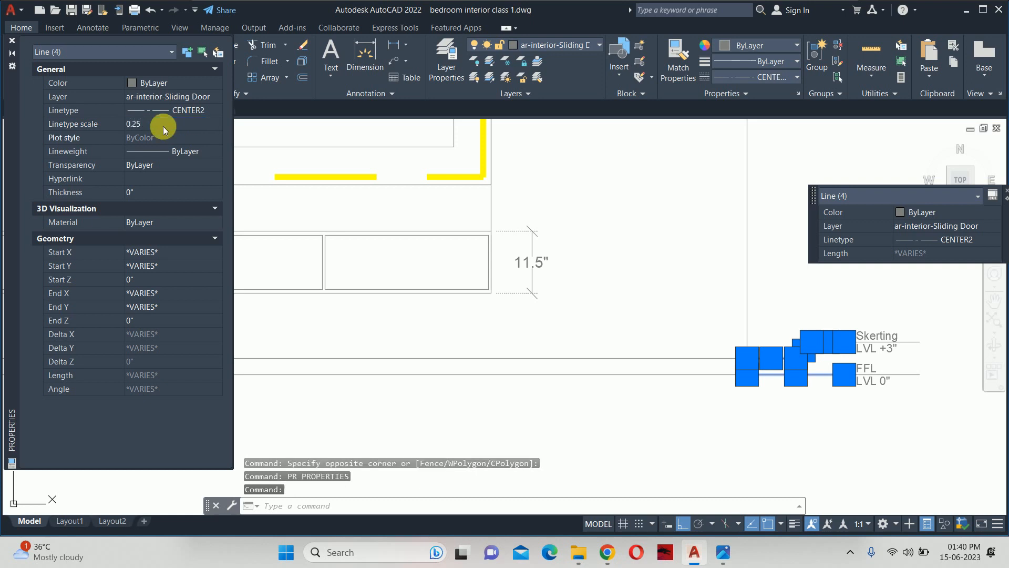
click(12, 42)
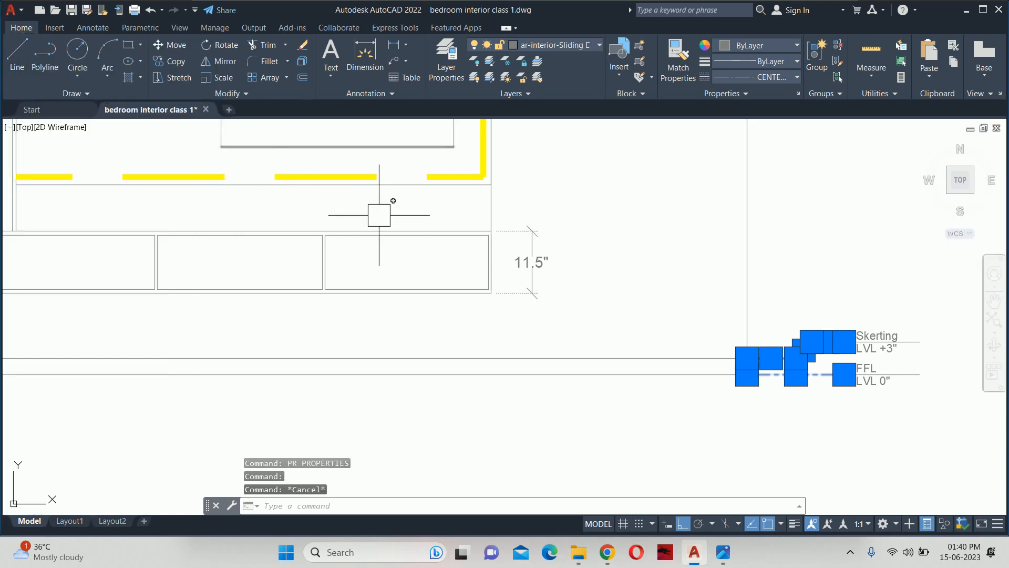
key(Escape)
key(Escape)
key(Escape)
Step: Delete the vertical height dimension beside the last drawer and regenerate the drawing
scroll(515, 239, up, 2)
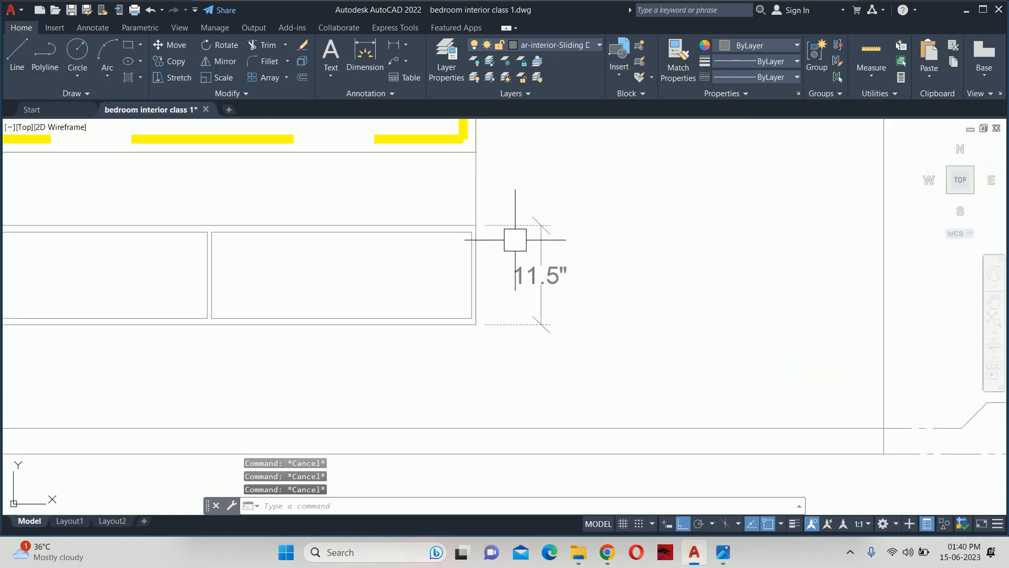
click(540, 270)
key(Delete)
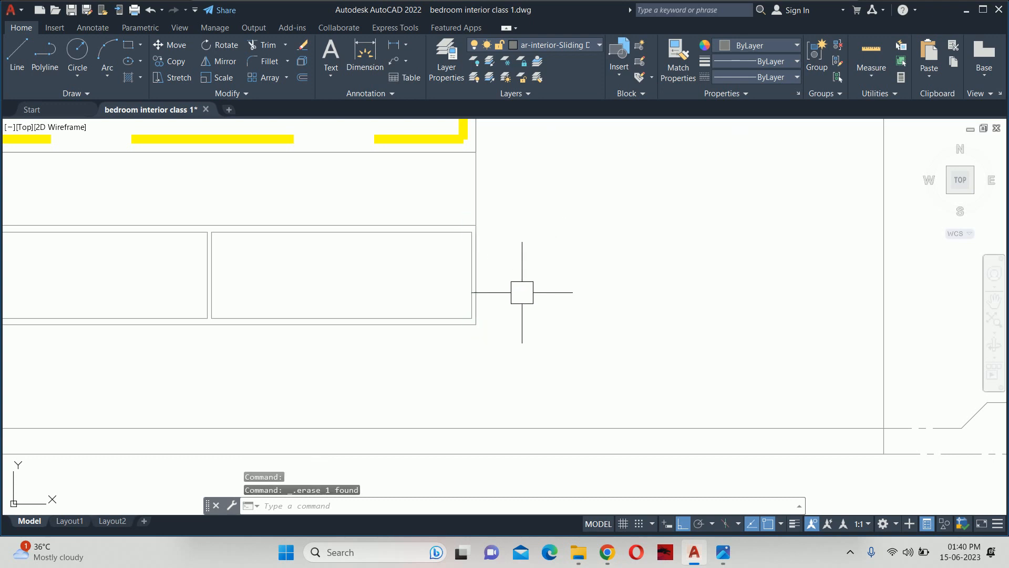
text(re)
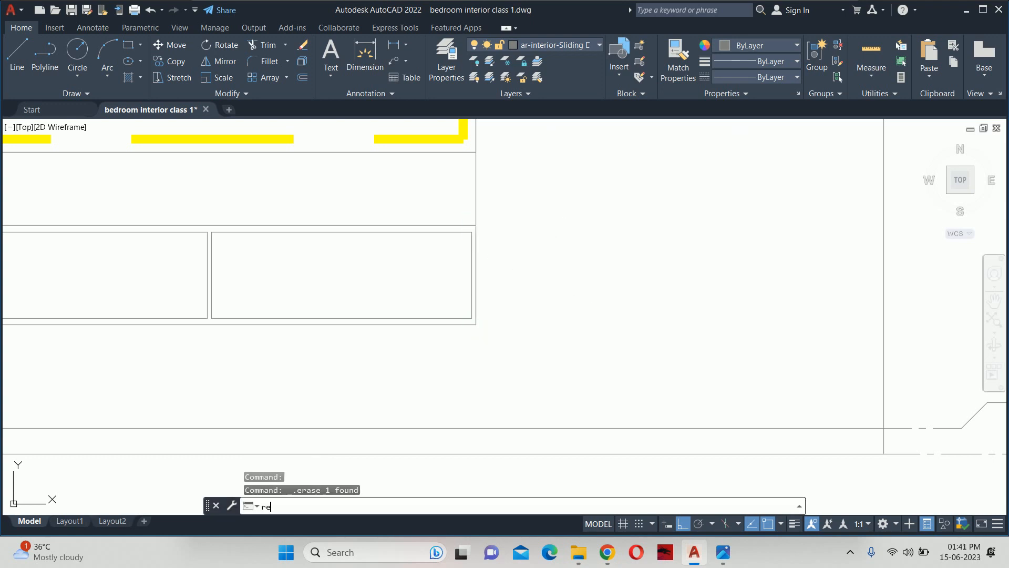
key(Return)
key(Escape)
text(dli)
key(Return)
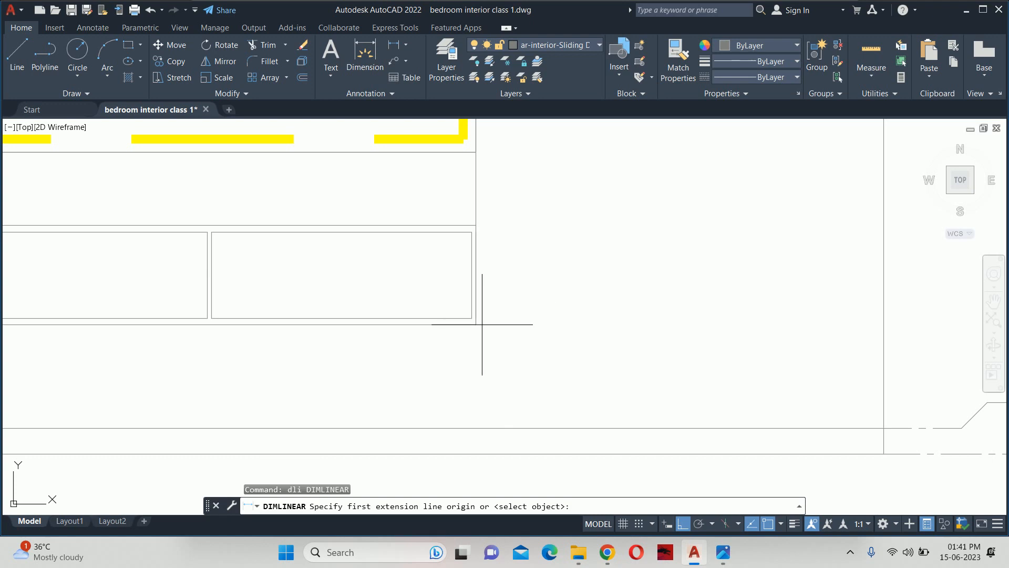
click(476, 324)
click(476, 225)
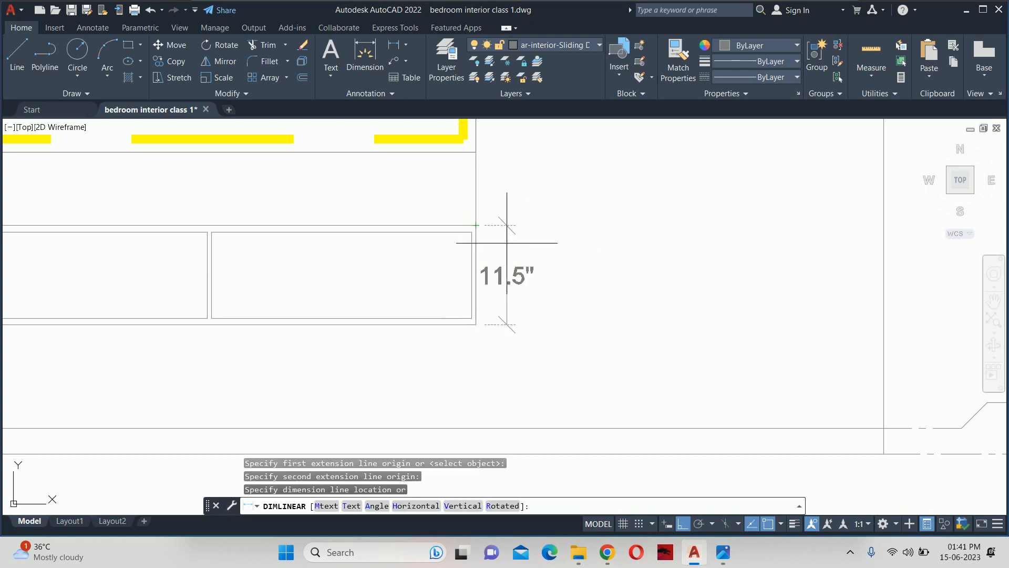
key(Escape)
key(Escape)
Step: Set the drawing's global linetype scale factor to 5
scroll(541, 259, down, 4)
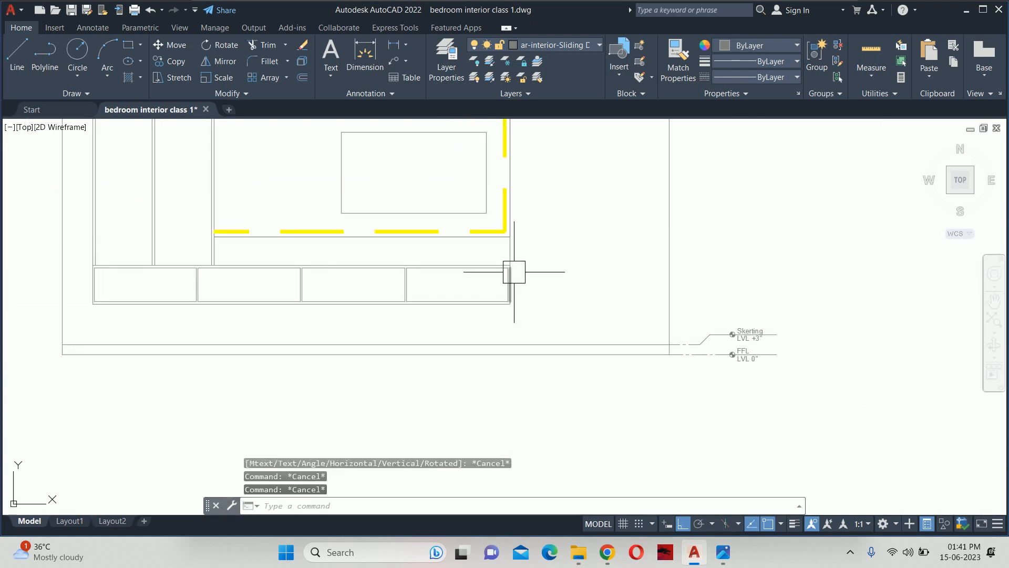
text(lts)
key(Return)
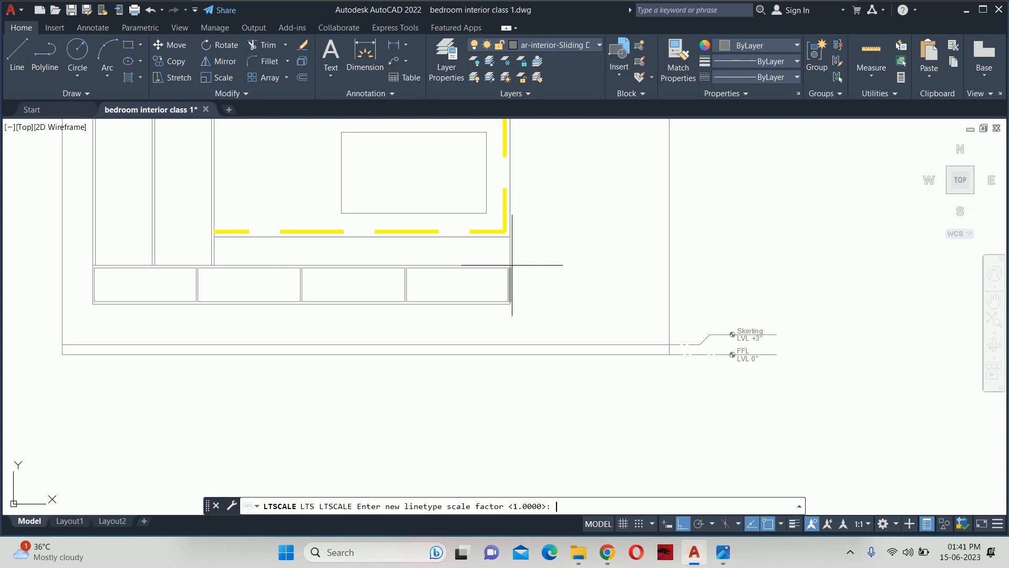
key(Return)
key(Escape)
key(Escape)
key(Escape)
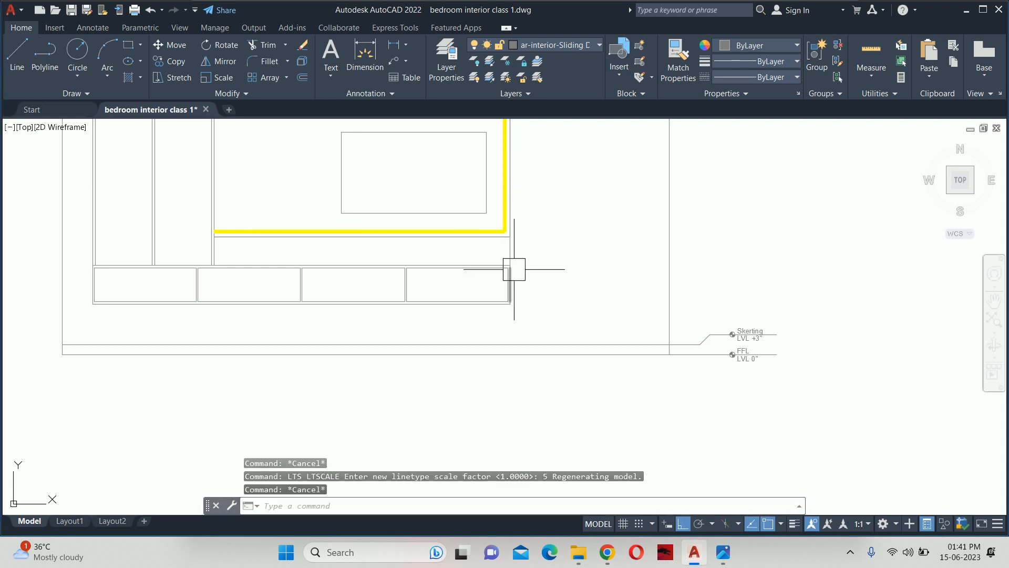
Step: Add a vertical linear dimension for the drawer unit's full height, placed just outside its outer end
text(dli)
key(Return)
scroll(514, 270, up, 4)
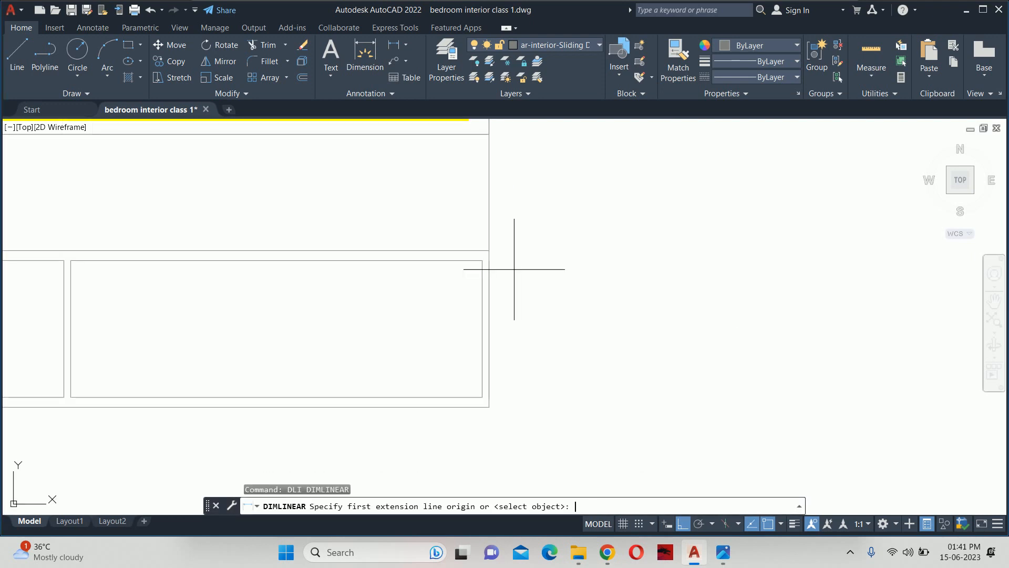
click(488, 252)
click(489, 407)
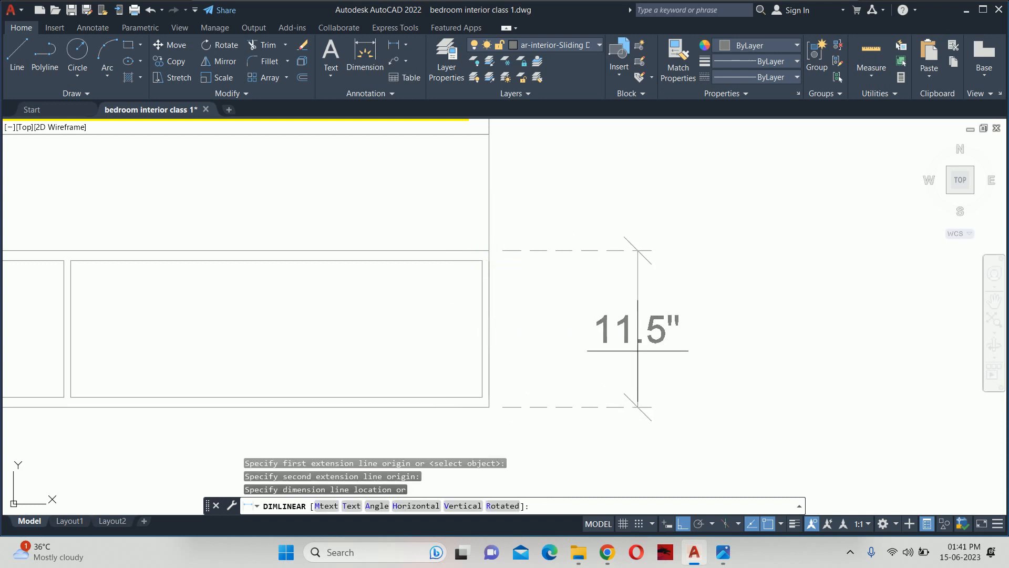
click(610, 363)
key(Escape)
key(Escape)
scroll(609, 309, down, 2)
key(Return)
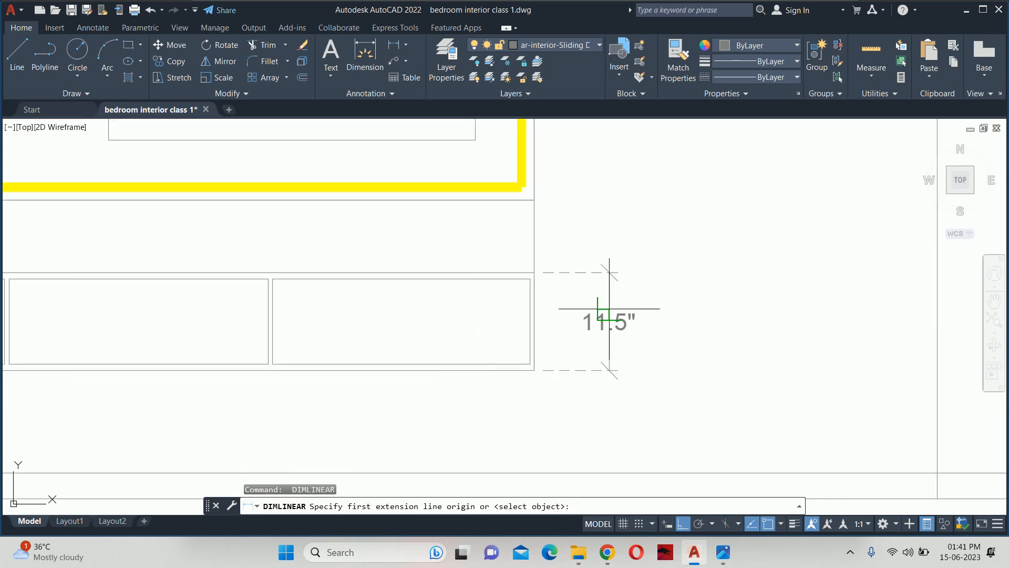
scroll(610, 309, down, 4)
key(Escape)
key(Escape)
key(Escape)
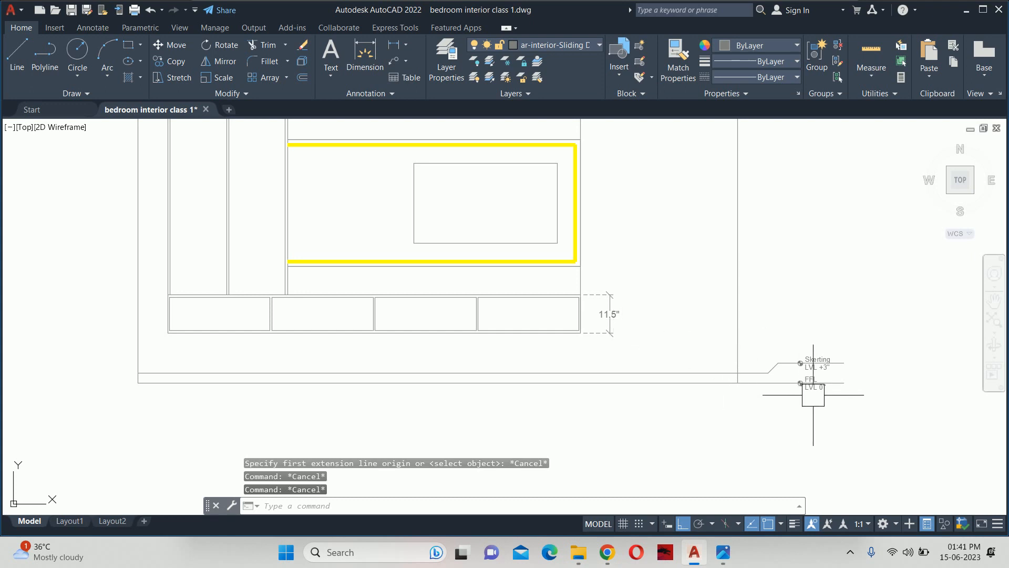
Step: Try a linetype scale of 0.1 on the four leader lines at the Skerting and FFL level marks
scroll(813, 395, up, 2)
click(758, 406)
click(722, 311)
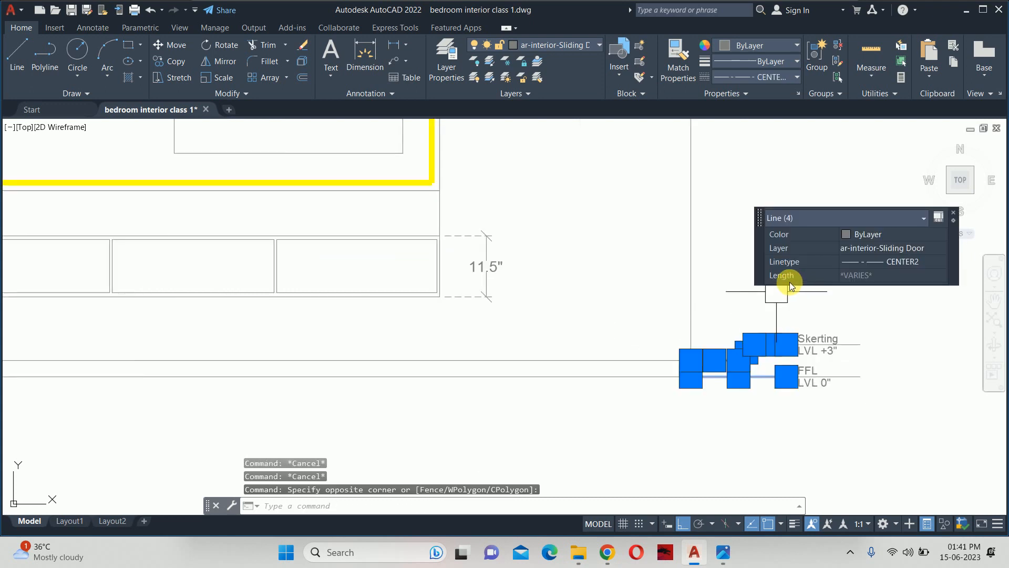
text(pr)
key(Return)
click(142, 124)
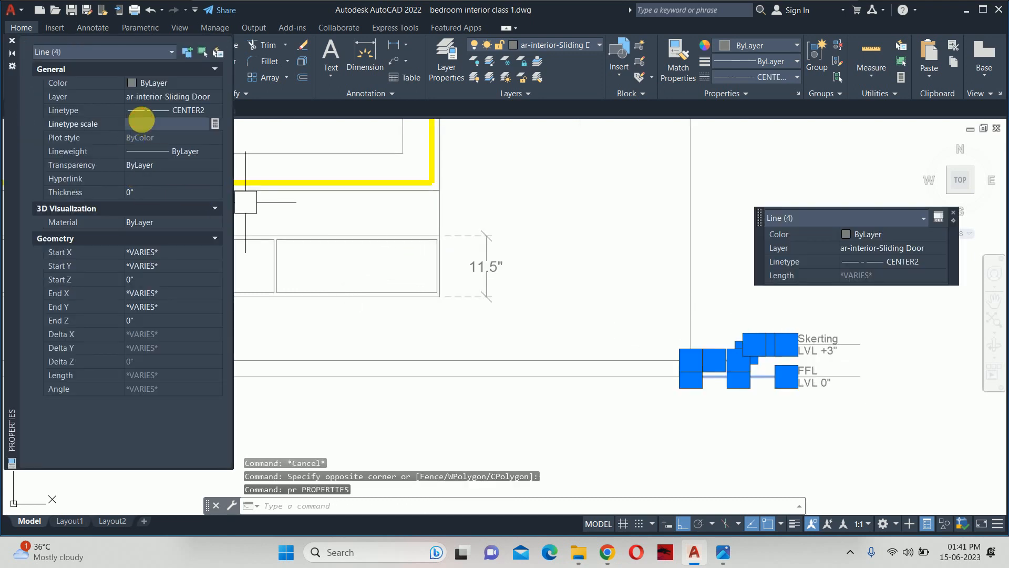
text(.1)
key(Return)
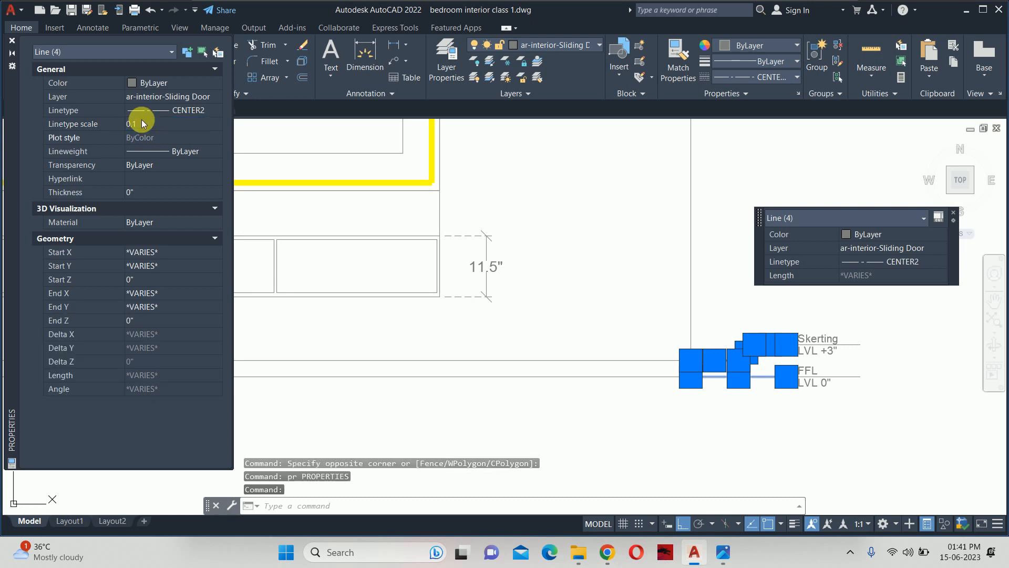
key(Escape)
key(Escape)
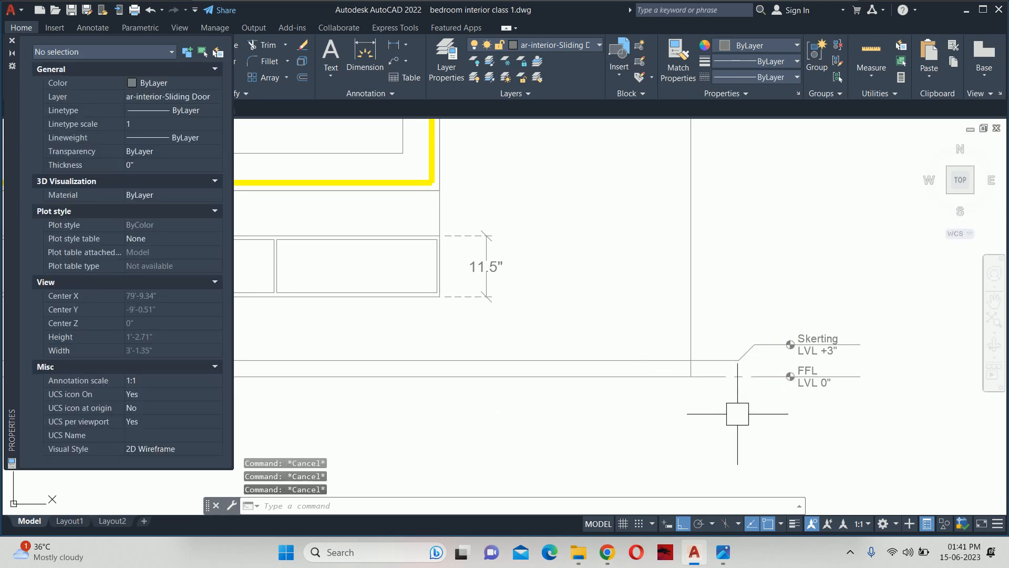
Step: Reselect the four level-mark leader lines and try a linetype scale of 0.05 on them
click(756, 389)
click(710, 318)
click(142, 125)
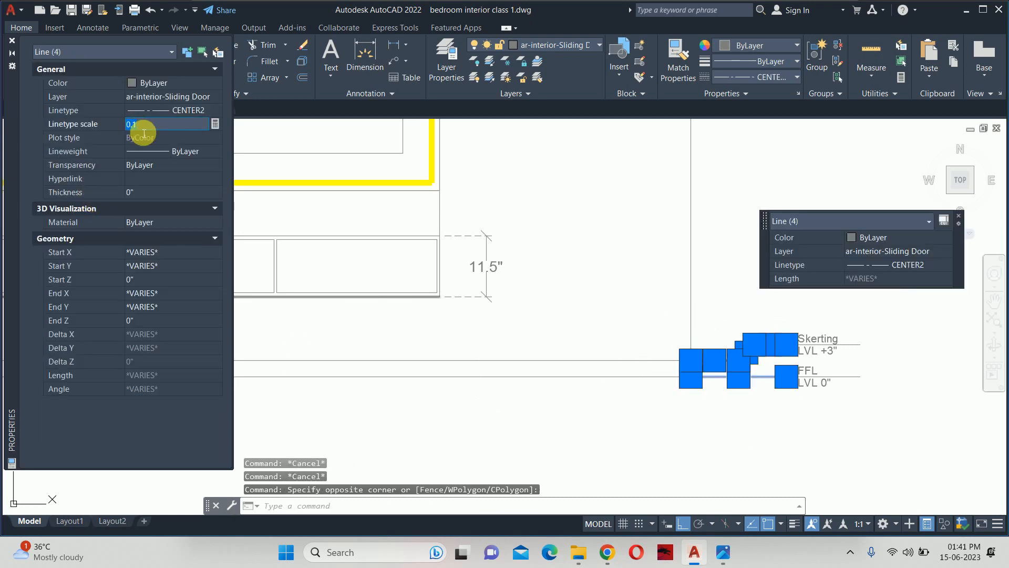
text(.05)
key(Return)
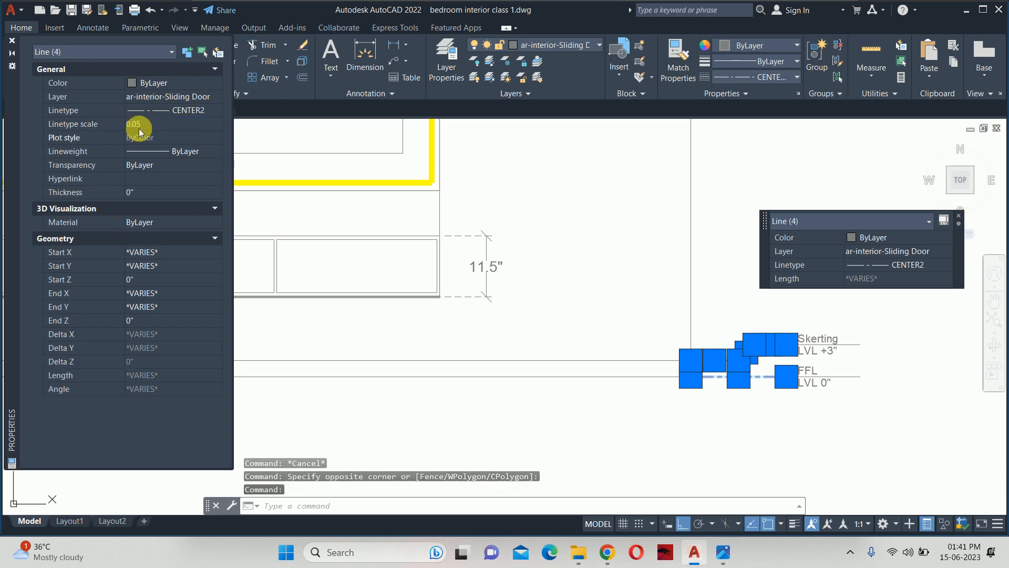
key(Escape)
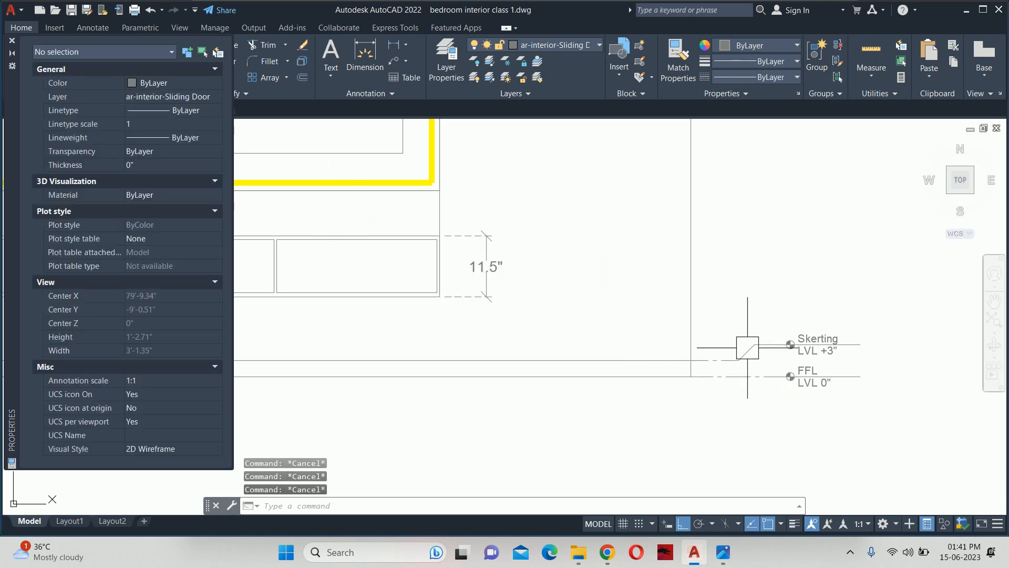
Step: Set the linetype scale of the four Skerting and FFL leader lines to 0.02
click(765, 415)
click(714, 307)
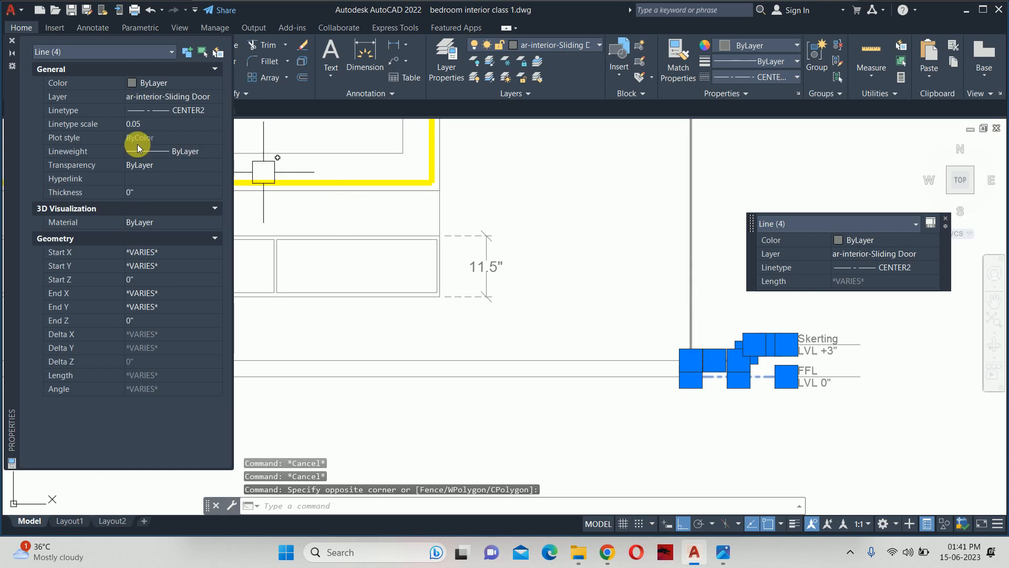
click(153, 126)
text(.0)
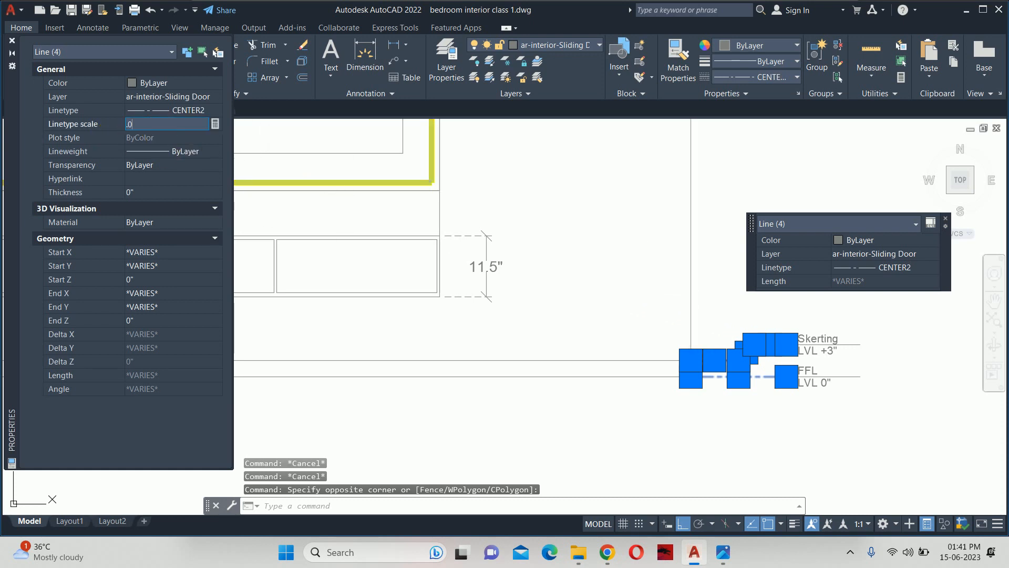
text(2)
key(Return)
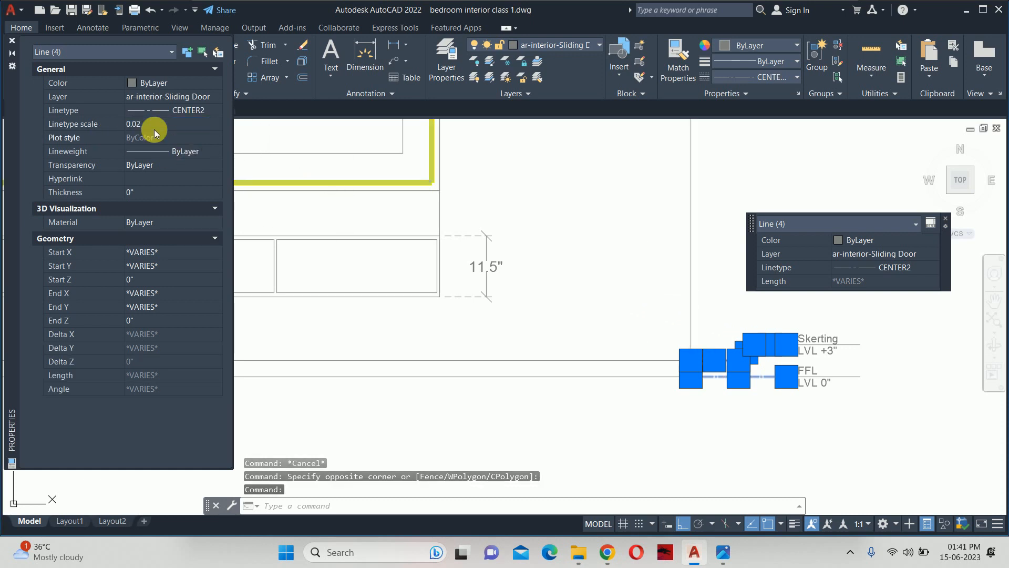
key(Escape)
key(Escape)
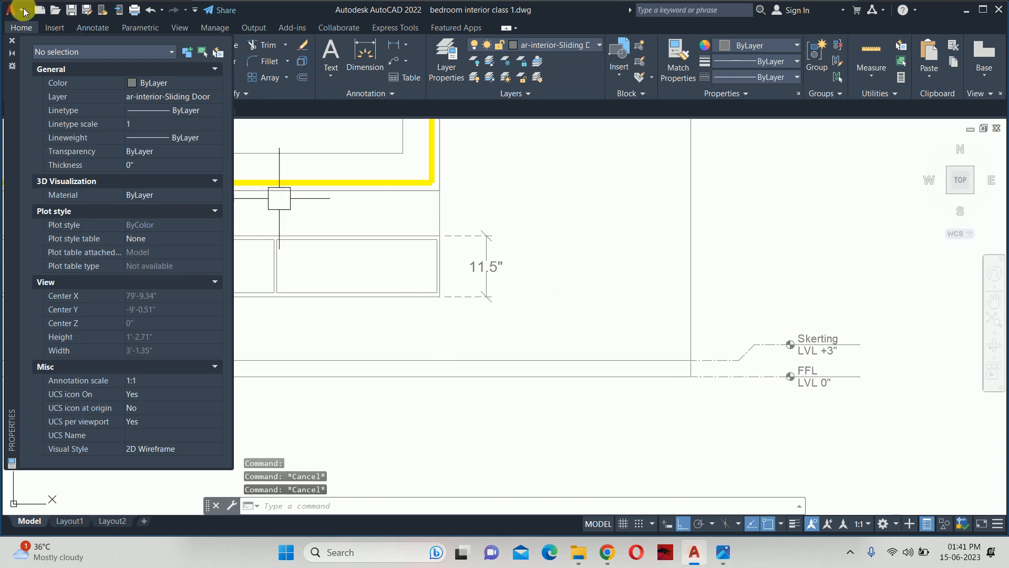
click(11, 40)
Step: Try a linetype scale of 1 on the yellow HIDDEN polyline around the TV panel
scroll(354, 167, up, 2)
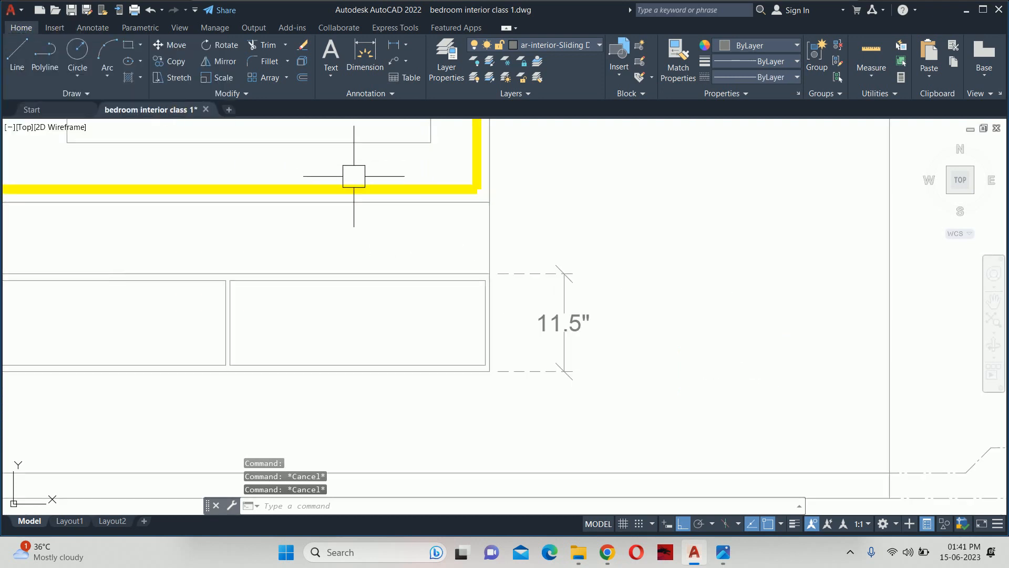
click(348, 189)
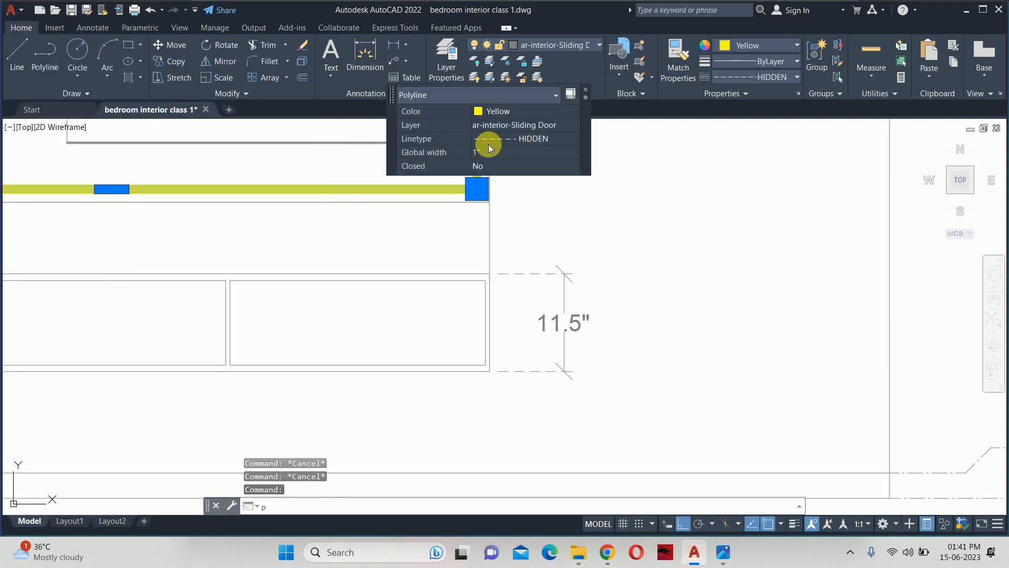
text(r)
key(Return)
click(140, 124)
text(1)
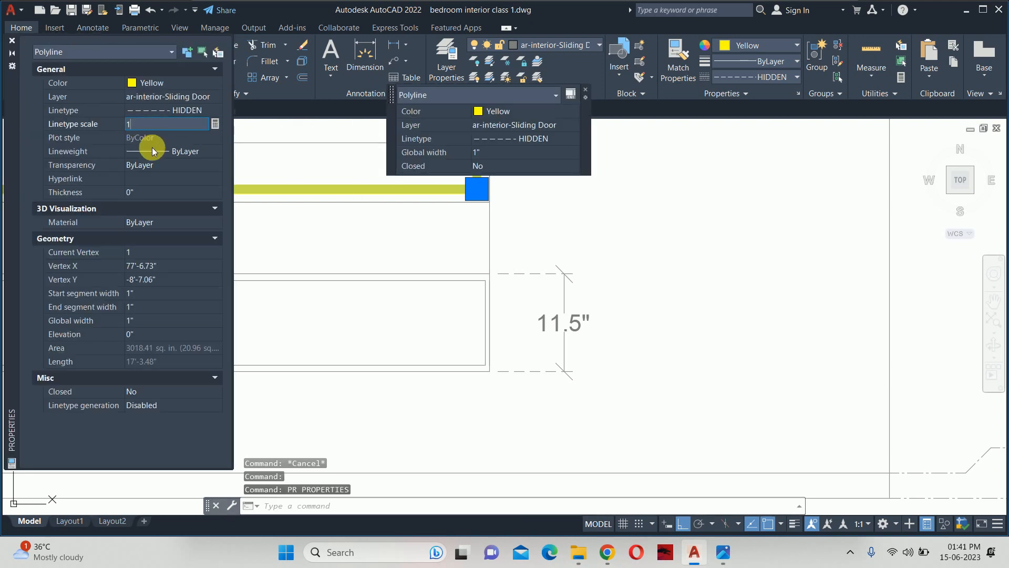
key(Return)
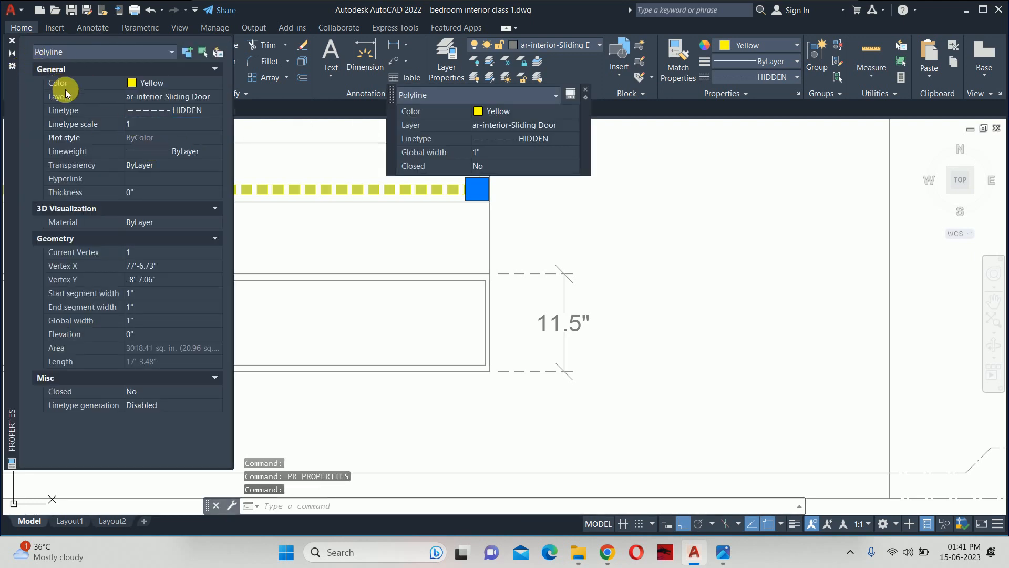
Step: Try linetype scales of 5 and 2 on the yellow polyline and settle on 3
click(143, 125)
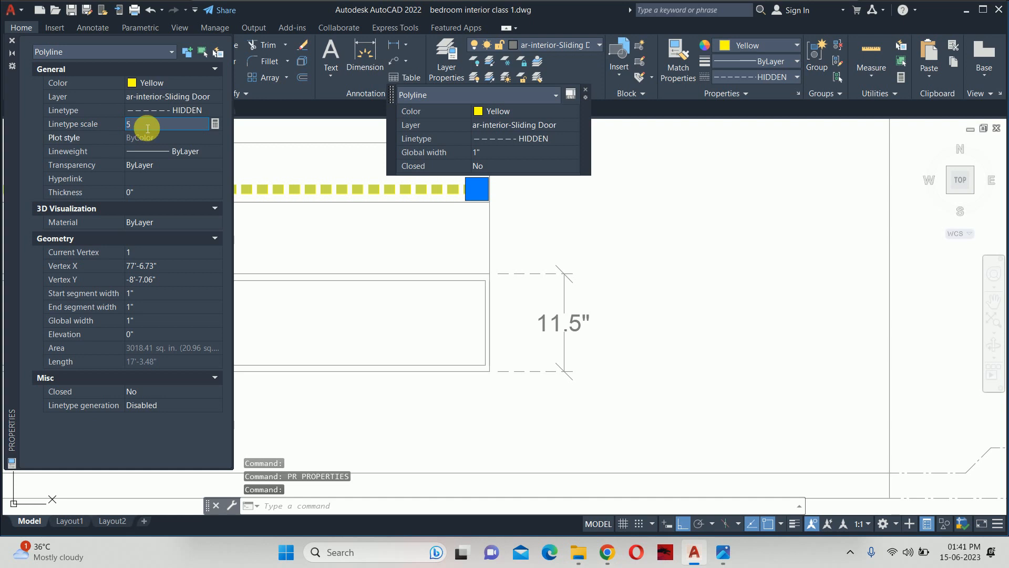
key(Return)
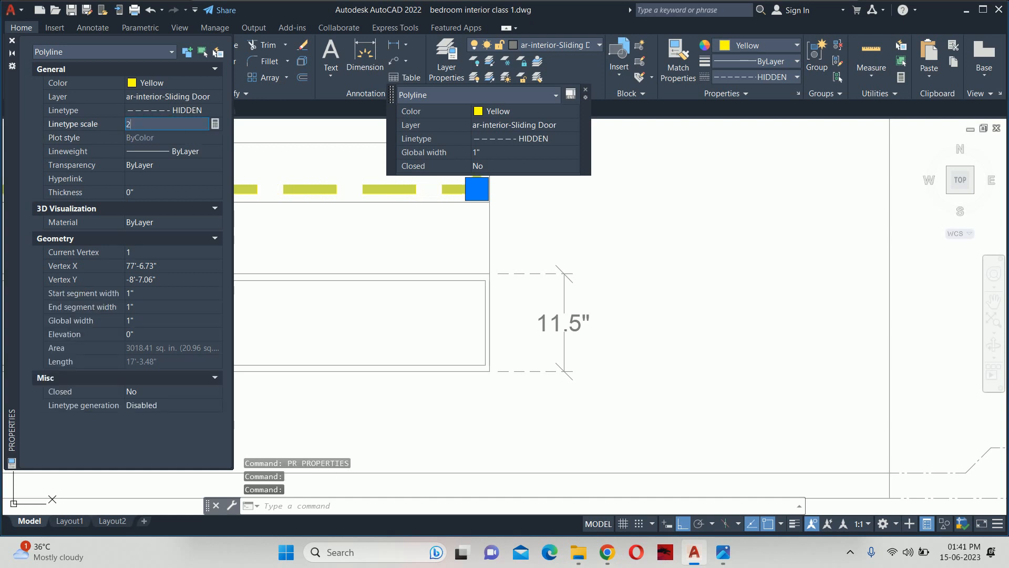
key(Return)
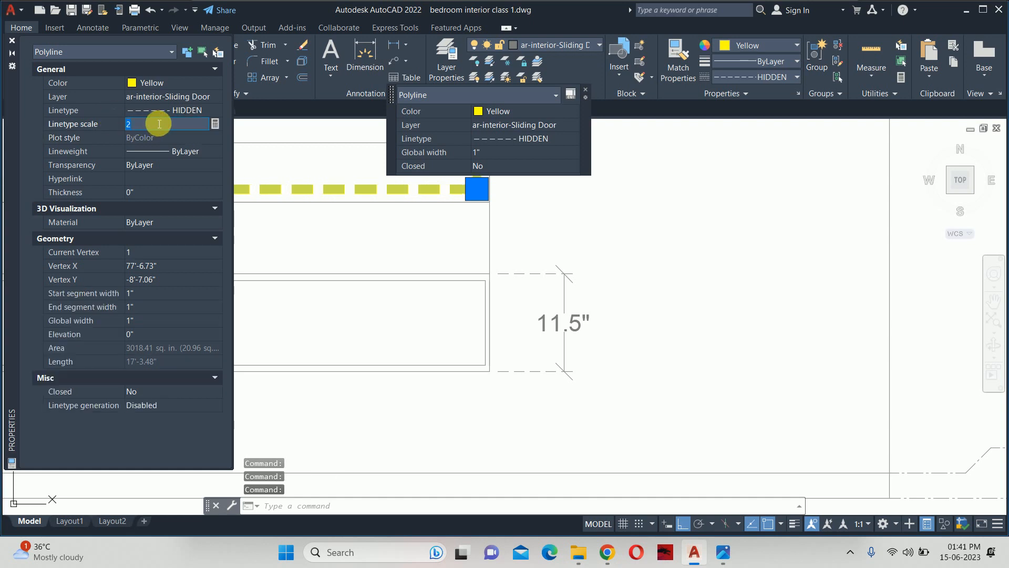
click(153, 114)
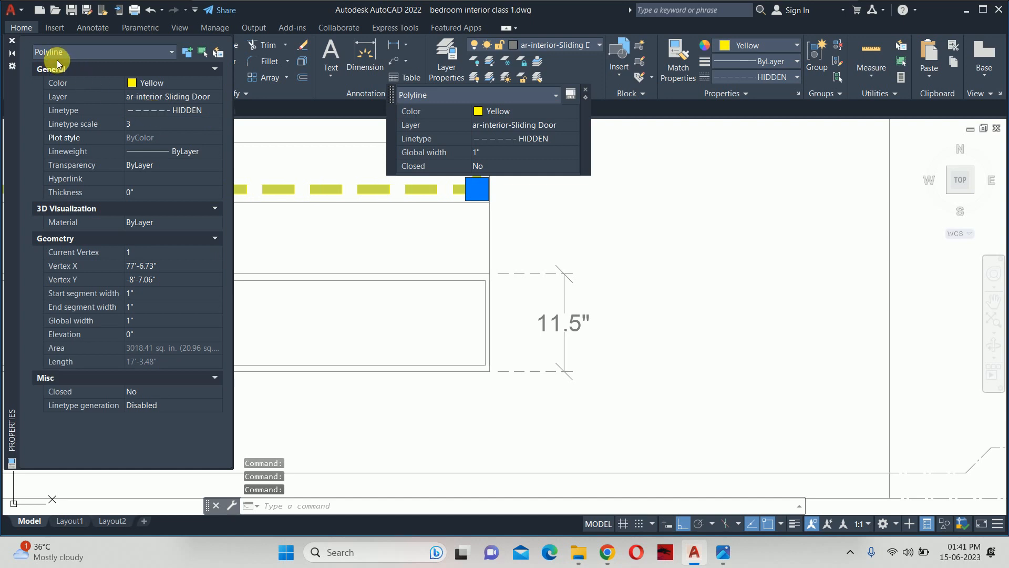
Step: Set the yellow HIDDEN polyline's linetype scale to 2.5, close its properties and clear the selection
click(129, 124)
text(2)
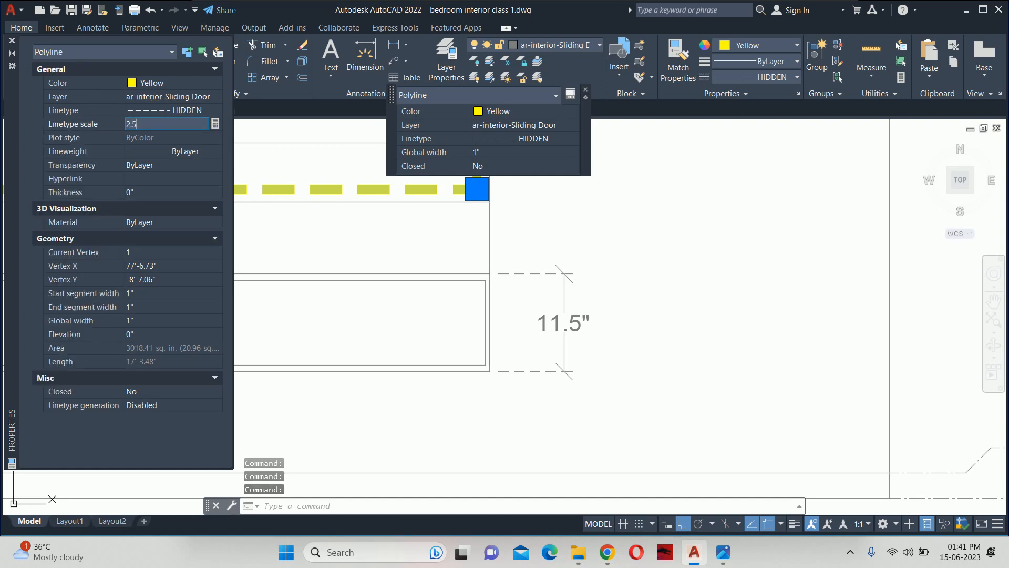
text(.5)
key(Return)
click(14, 42)
key(Escape)
key(Escape)
key(Escape)
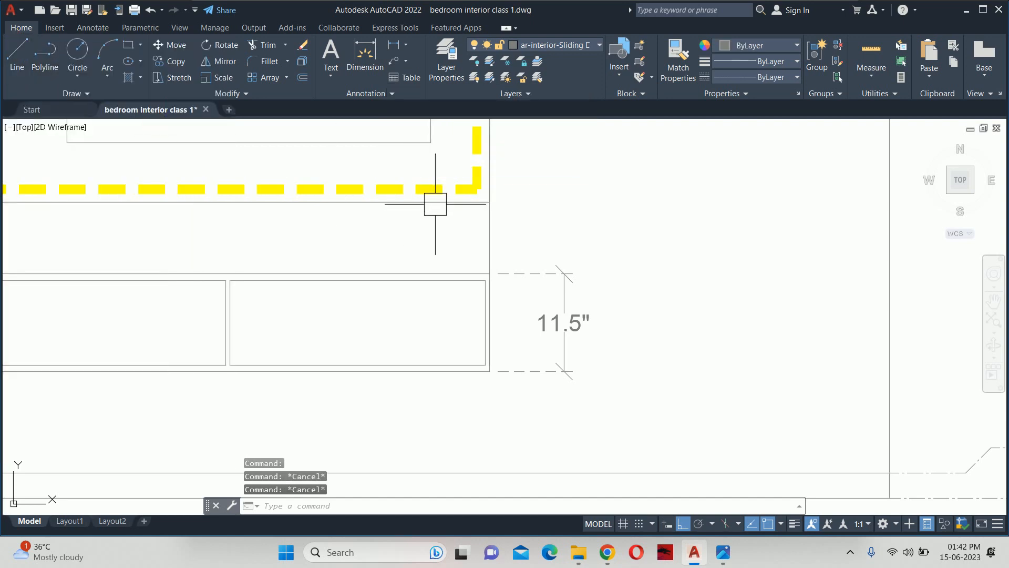
Step: Add a vertical linear dimension between the drawer unit's top and the TV panel's lower edge, aligned with the drawer height dimension
scroll(472, 247, down, 2)
middle_drag(473, 269, 475, 347)
text(dli)
key(Return)
scroll(474, 347, up, 3)
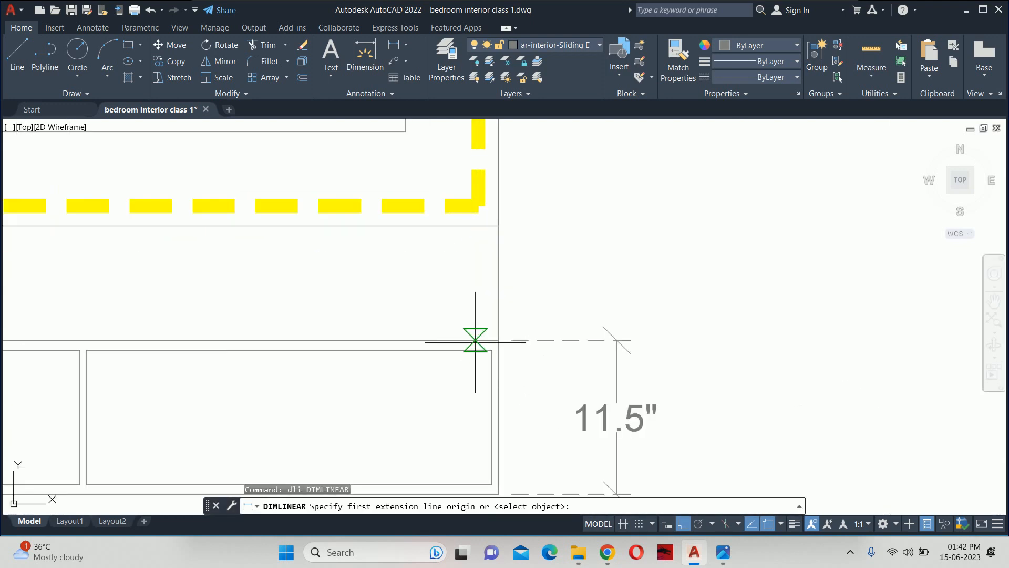
click(497, 340)
click(498, 226)
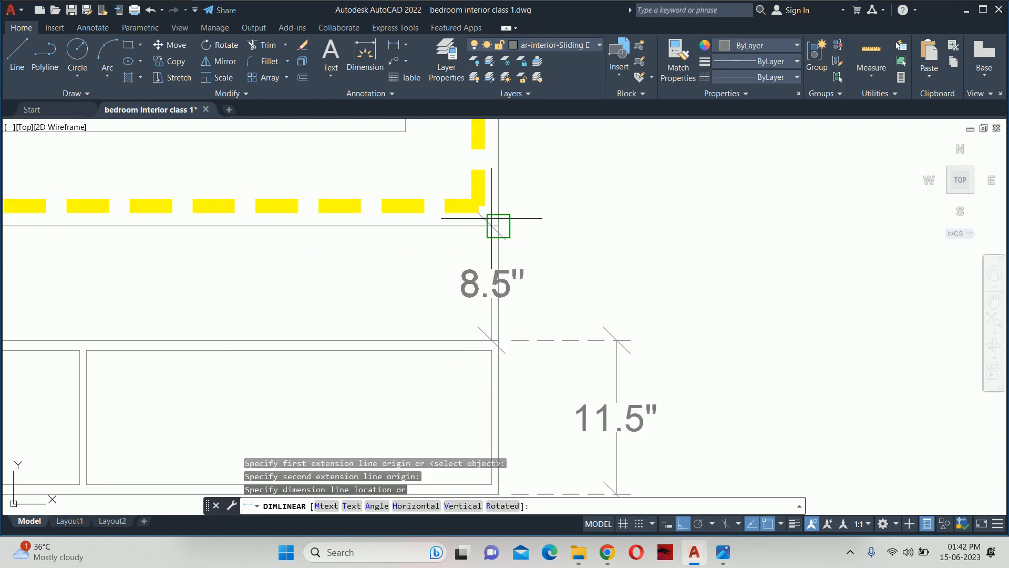
click(616, 340)
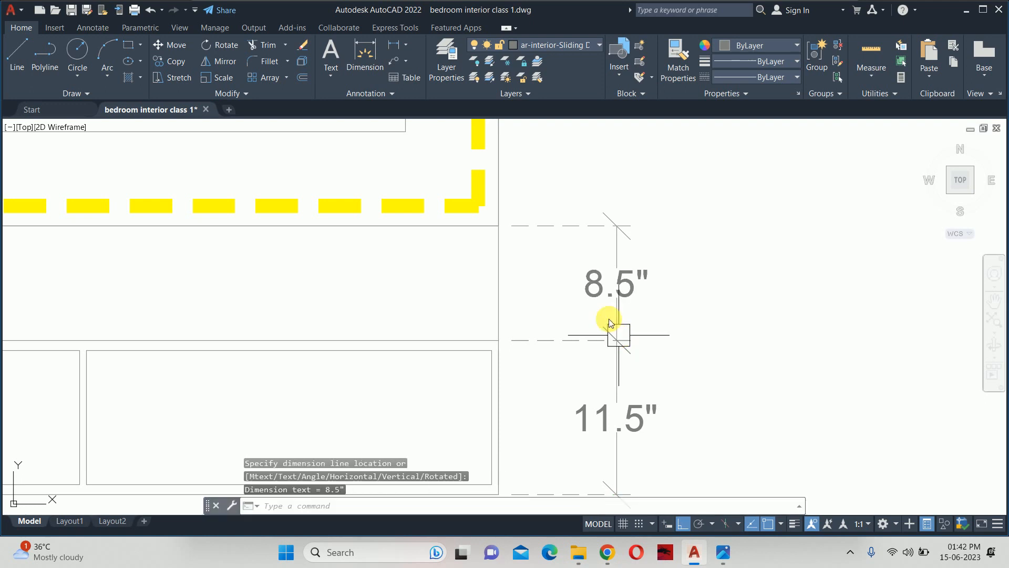
Step: Continue the vertical dimension chain upward over the TV panel, the space above it and the ceiling band
scroll(613, 322, down, 3)
text(dco)
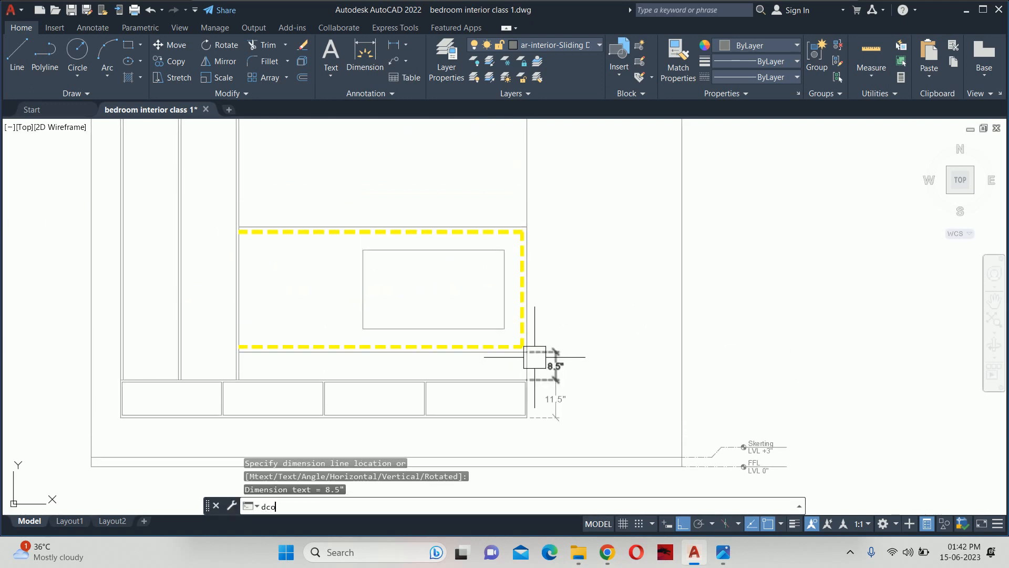
key(Return)
scroll(526, 230, up, 2)
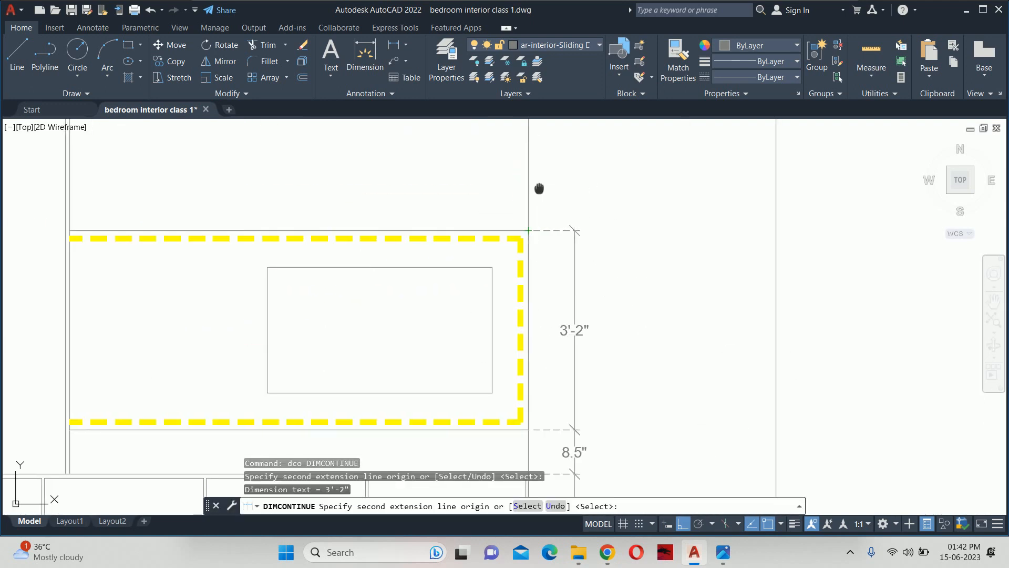
middle_drag(538, 189, 541, 414)
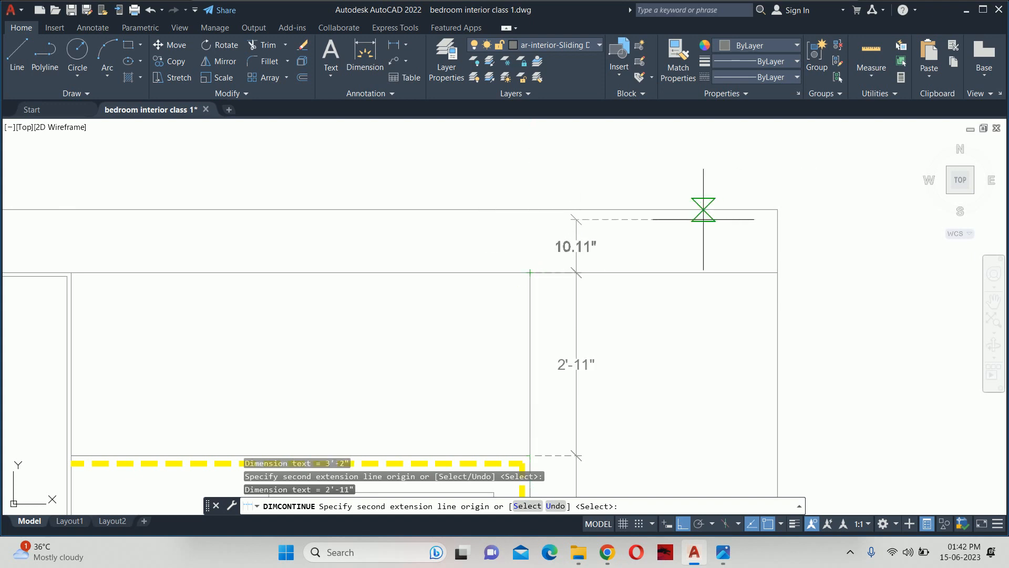
key(Escape)
key(Escape)
key(Escape)
scroll(552, 304, down, 4)
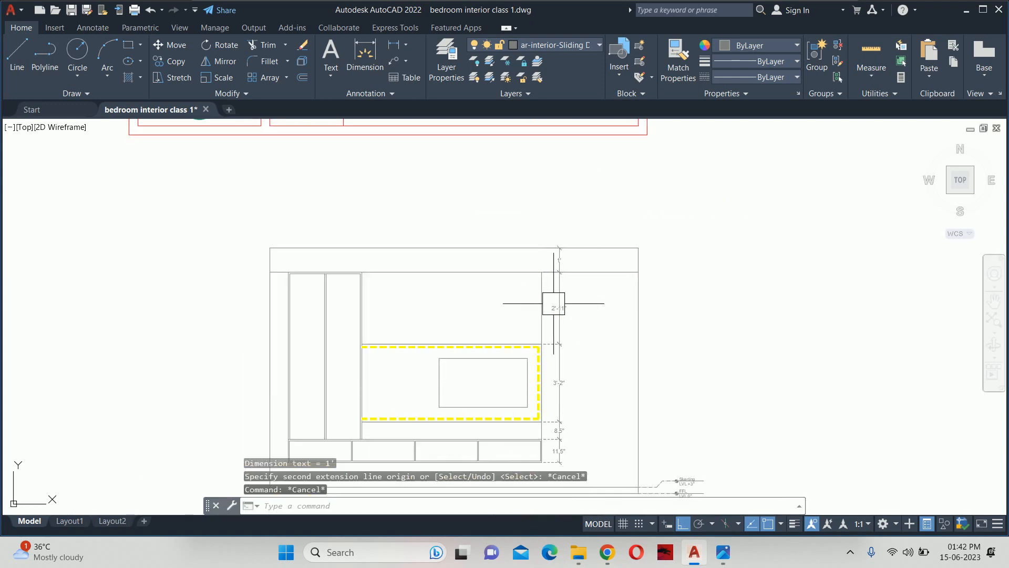
scroll(557, 318, up, 5)
text(dli)
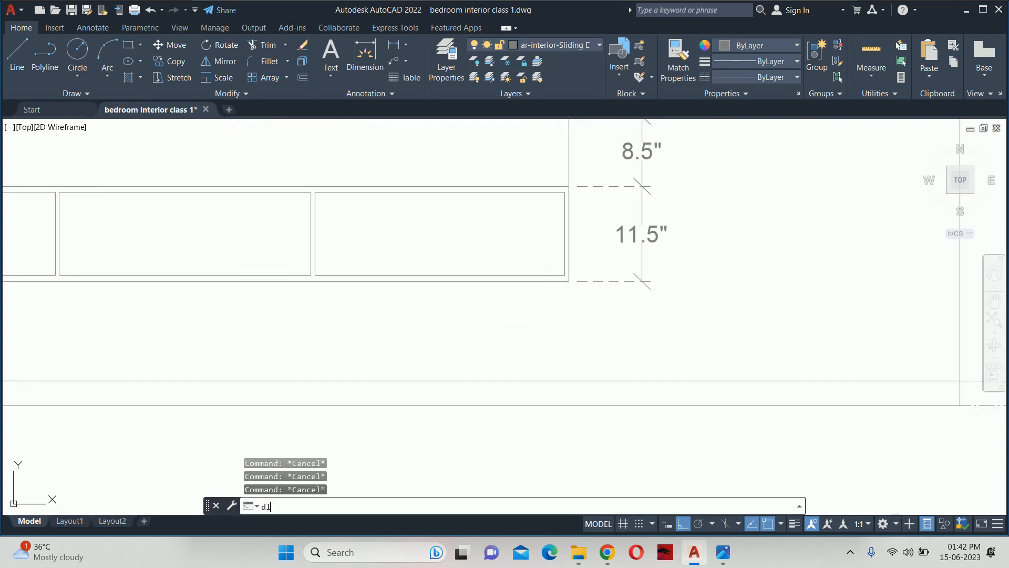
key(Return)
scroll(554, 291, up, 3)
click(584, 250)
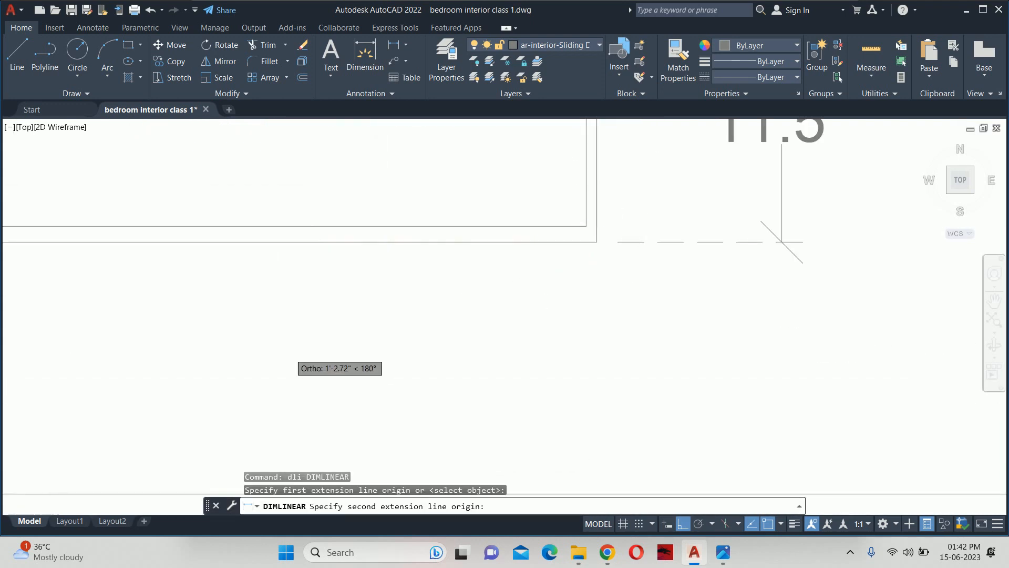
middle_drag(303, 352, 766, 362)
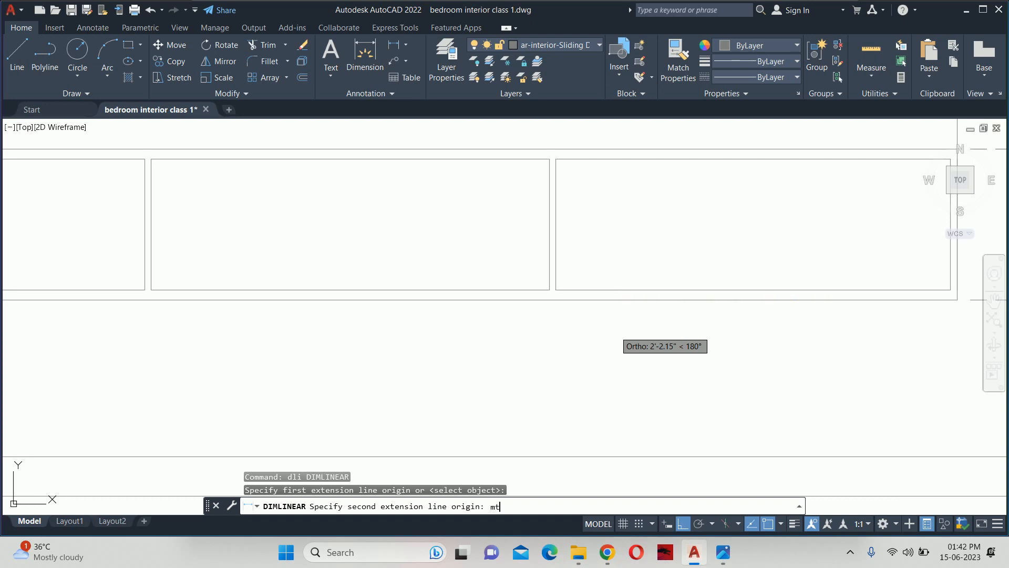
text(mtp)
key(Return)
scroll(551, 286, up, 3)
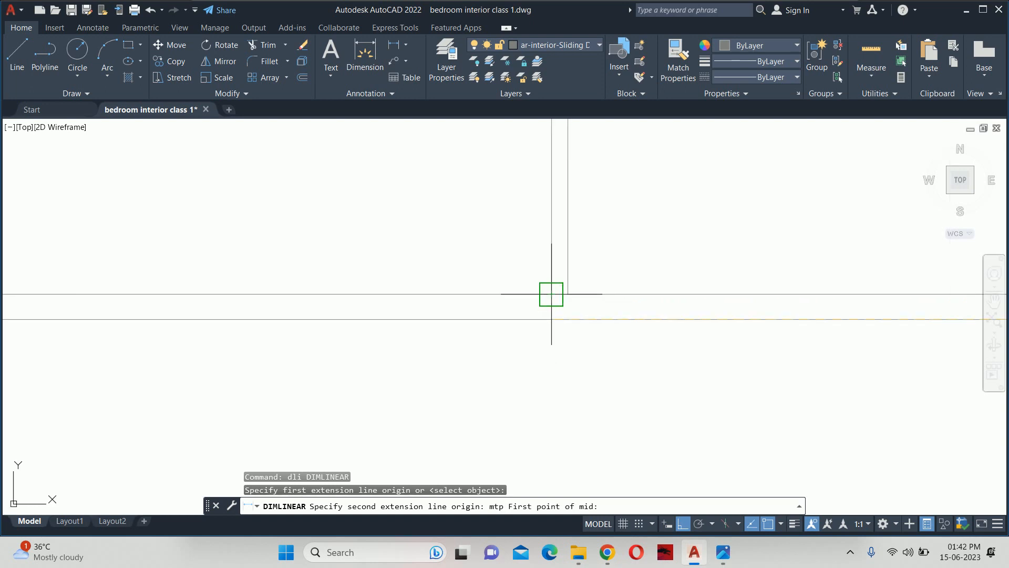
key(Escape)
key(Escape)
key(Escape)
scroll(562, 291, down, 5)
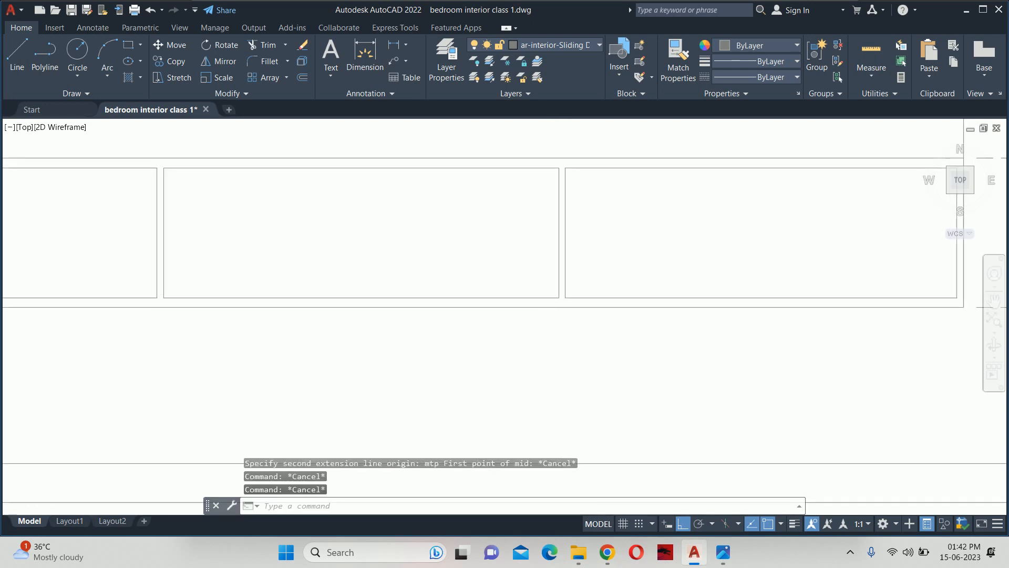
Step: Add a horizontal linear dimension for the drawer unit's right side panel thickness, placed just below the unit
key(space)
scroll(770, 312, up, 3)
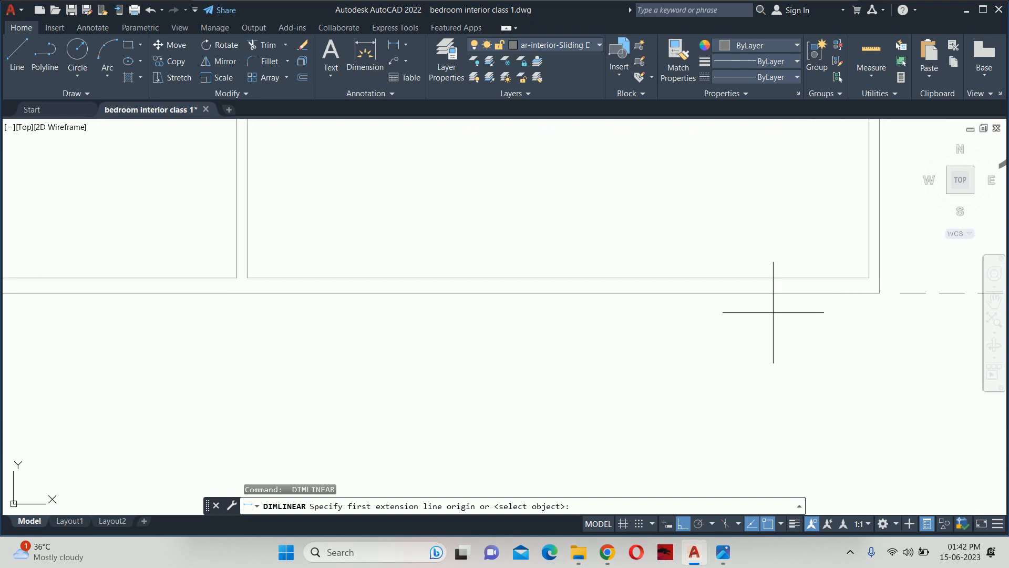
click(880, 292)
click(869, 278)
scroll(833, 403, down, 3)
mouse_move(828, 398)
middle_down()
mouse_move(837, 411)
mouse_move(612, 284)
middle_up()
click(611, 274)
Step: Continue the horizontal dimension chain across the rightmost drawer and the divider beside it
text(DCO)
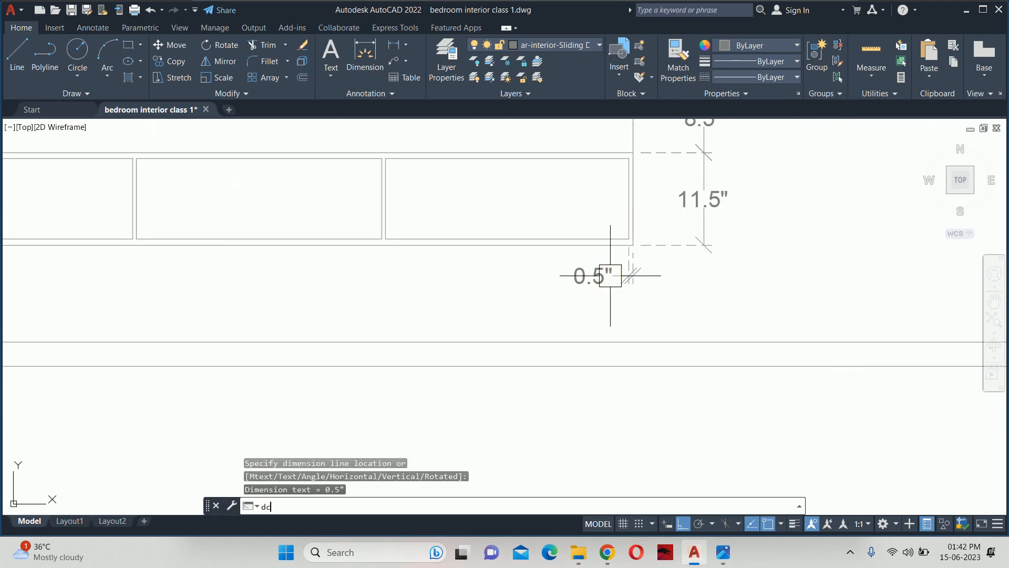
key(Return)
scroll(385, 239, up, 4)
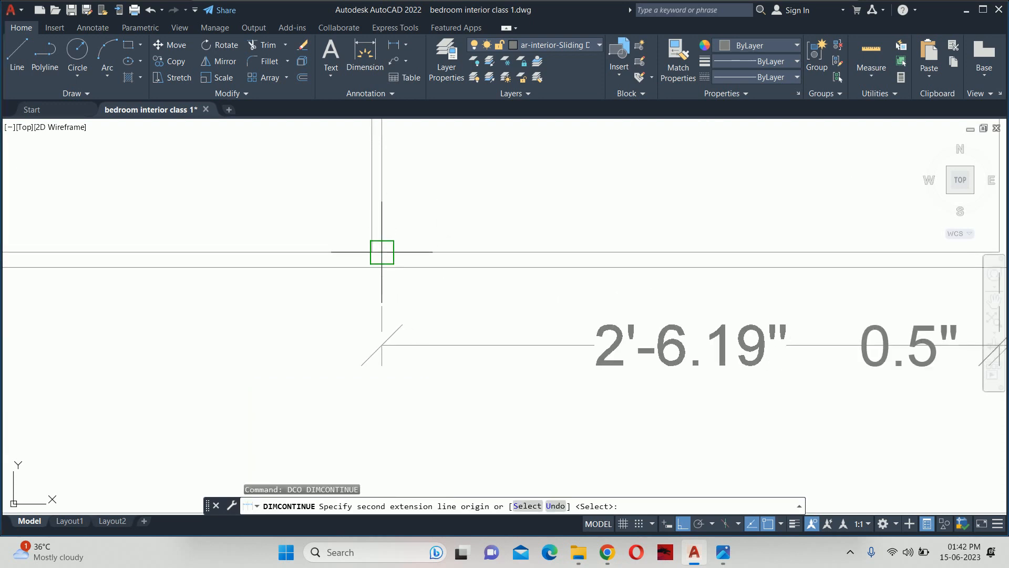
click(382, 239)
click(372, 252)
scroll(236, 303, down, 4)
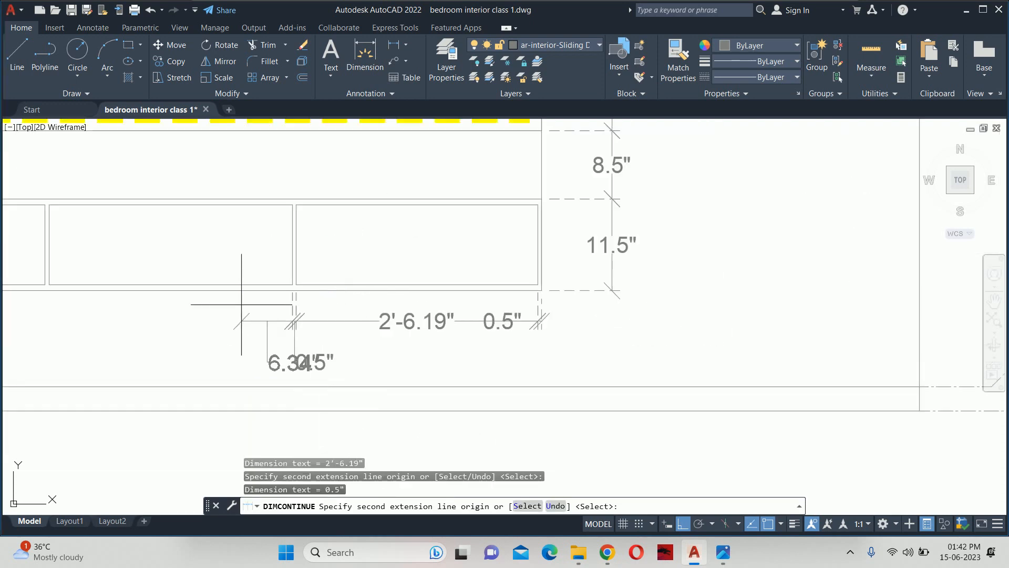
Step: Extend the horizontal dimension chain across the two middle drawers and their dividers
middle_drag(249, 311, 613, 277)
scroll(409, 239, up, 4)
click(401, 259)
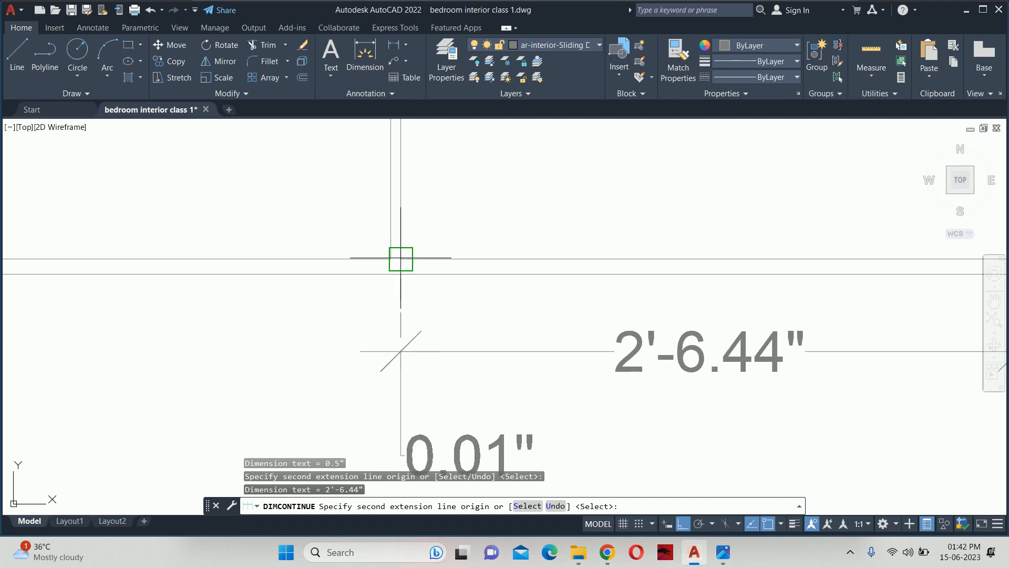
click(391, 259)
middle_drag(281, 281, 726, 282)
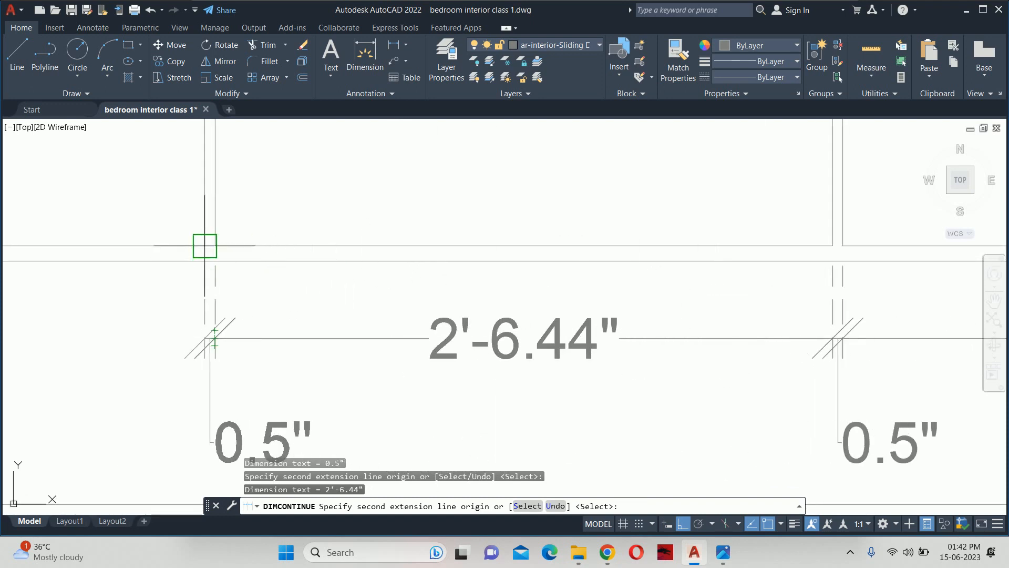
middle_drag(157, 289, 809, 282)
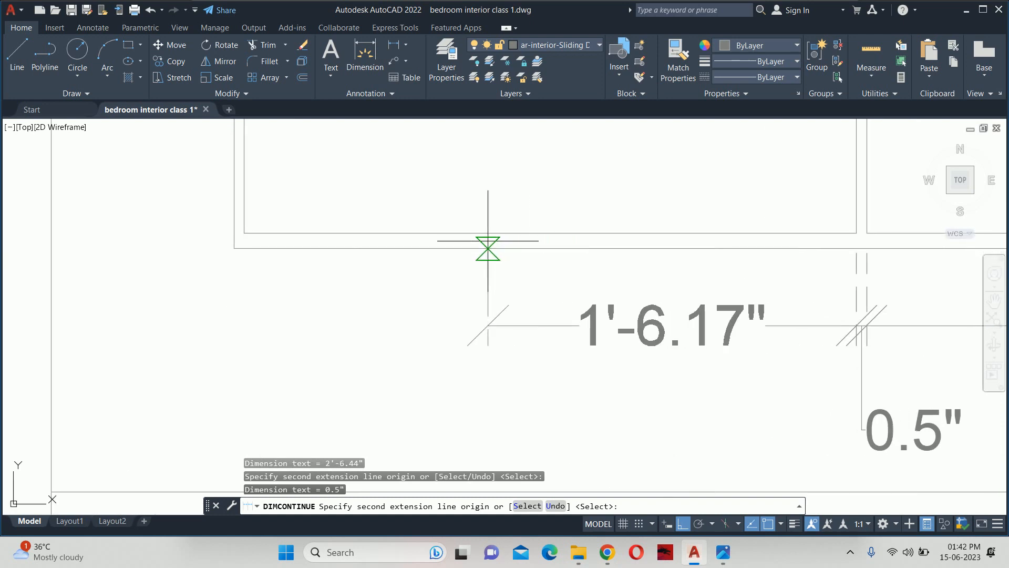
Step: Complete the horizontal dimension chain with the leftmost drawer and the unit's left side panel
click(244, 231)
click(234, 247)
scroll(387, 281, down, 4)
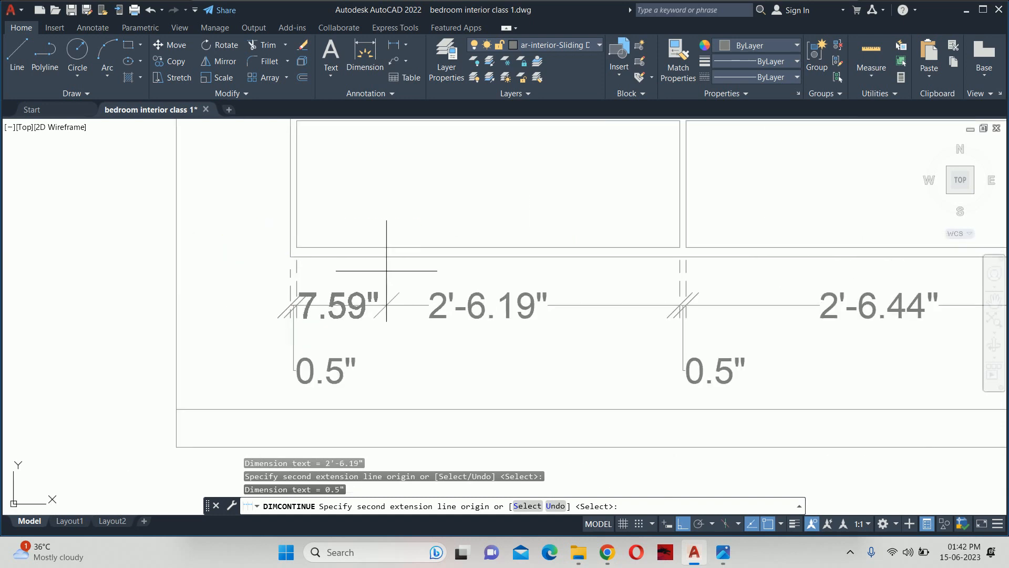
middle_drag(668, 287, 491, 275)
key(Escape)
key(Escape)
key(Escape)
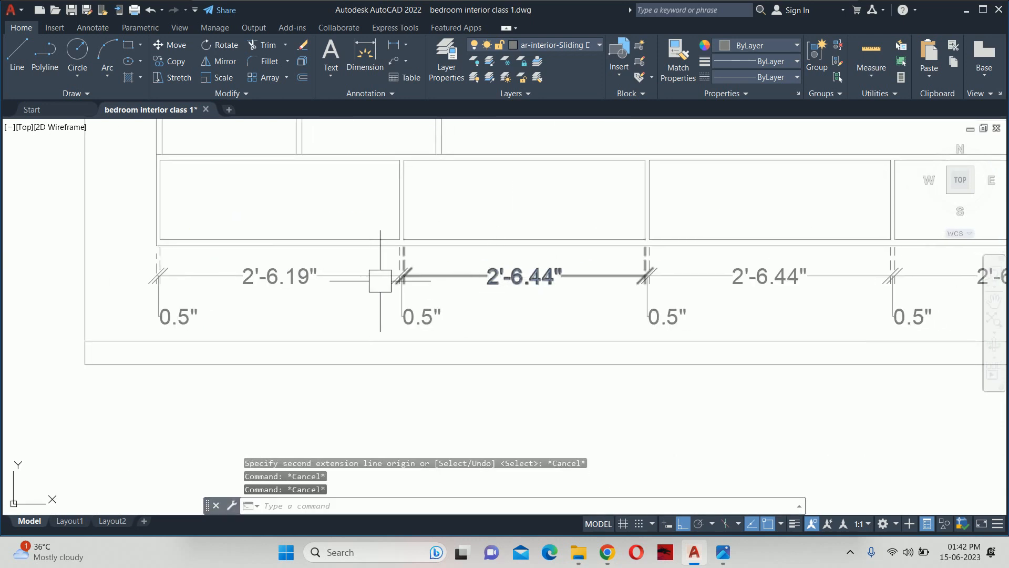
scroll(531, 275, down, 2)
middle_drag(640, 275, 580, 274)
middle_drag(844, 268, 823, 273)
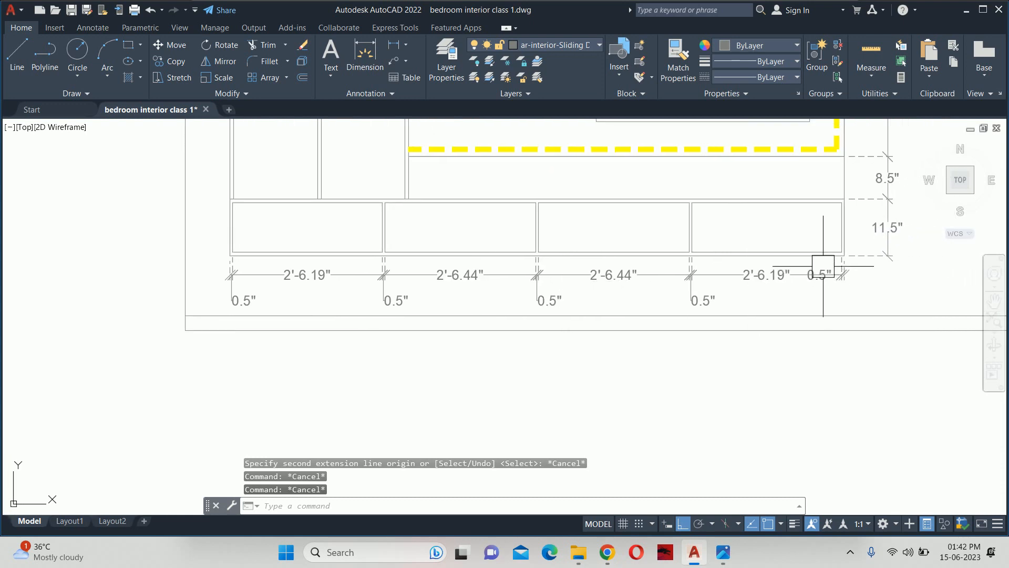
key(Escape)
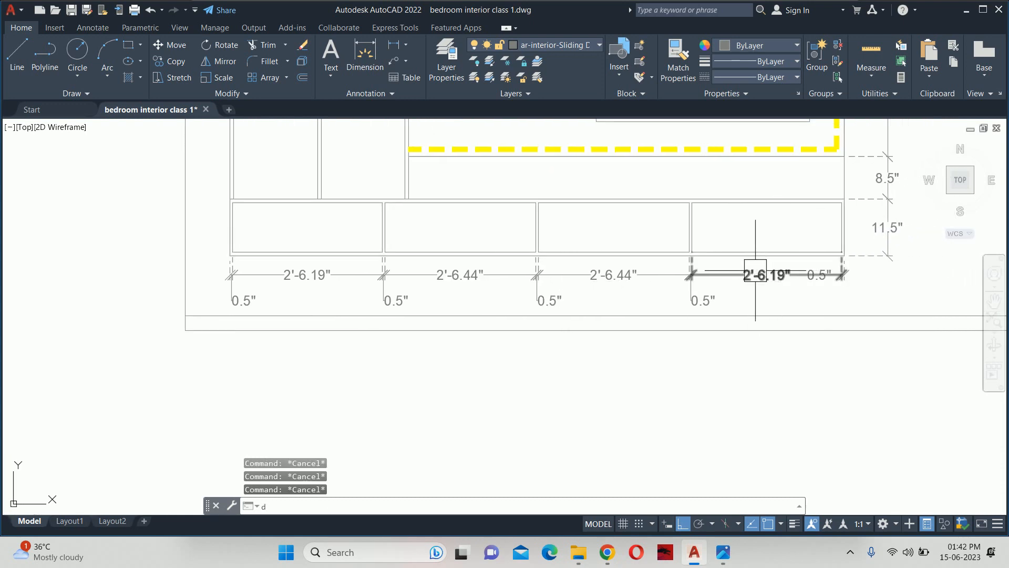
text(d)
key(Return)
click(651, 245)
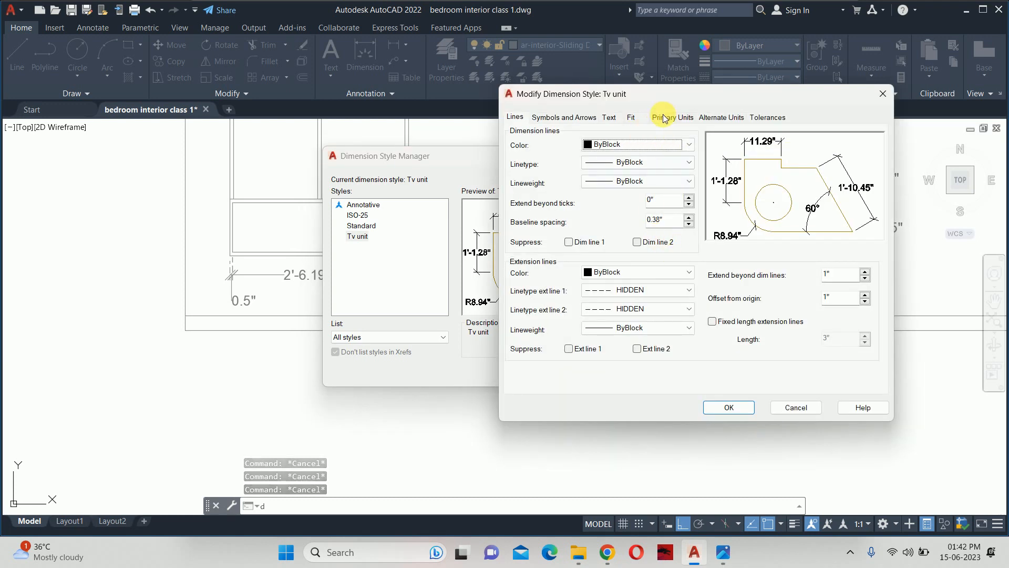
key(Escape)
key(Escape)
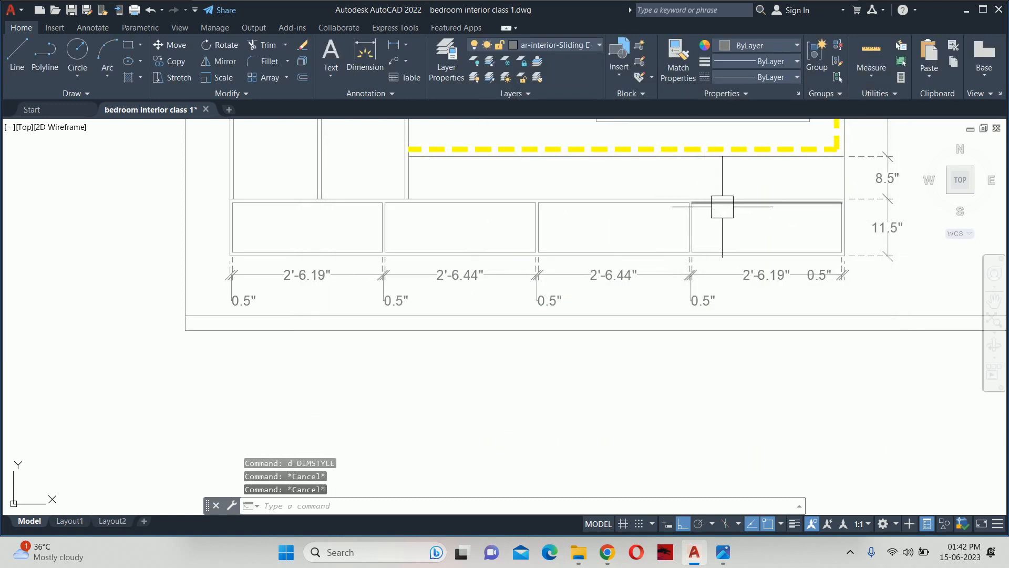
middle_drag(678, 232, 608, 219)
middle_drag(699, 197, 549, 312)
mouse_move(585, 201)
middle_down()
mouse_move(545, 307)
mouse_move(571, 282)
mouse_move(541, 276)
middle_up()
scroll(545, 307, down, 2)
key(Escape)
scroll(447, 270, down, 2)
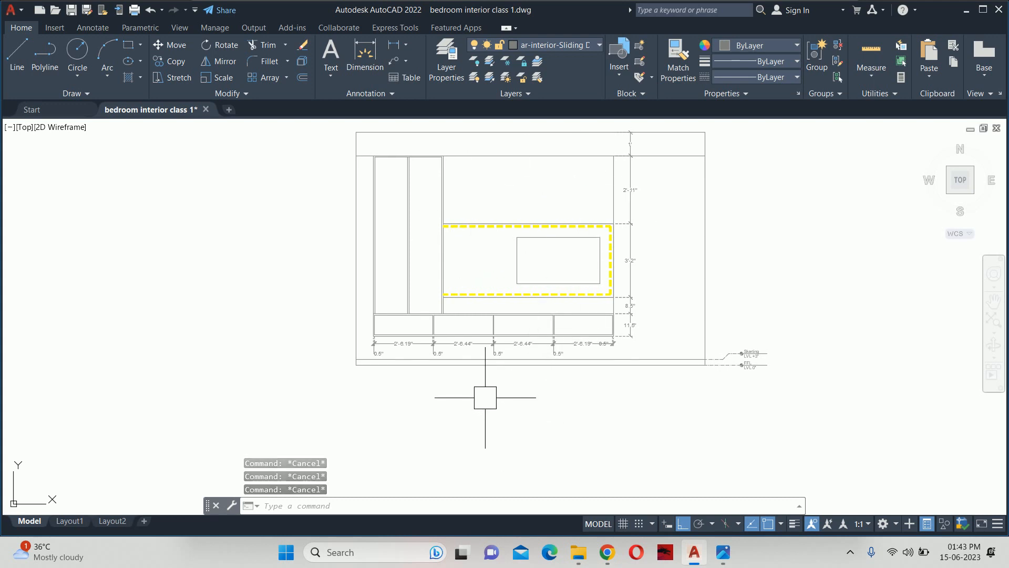
scroll(504, 341, up, 3)
middle_drag(504, 340, 414, 347)
text(le)
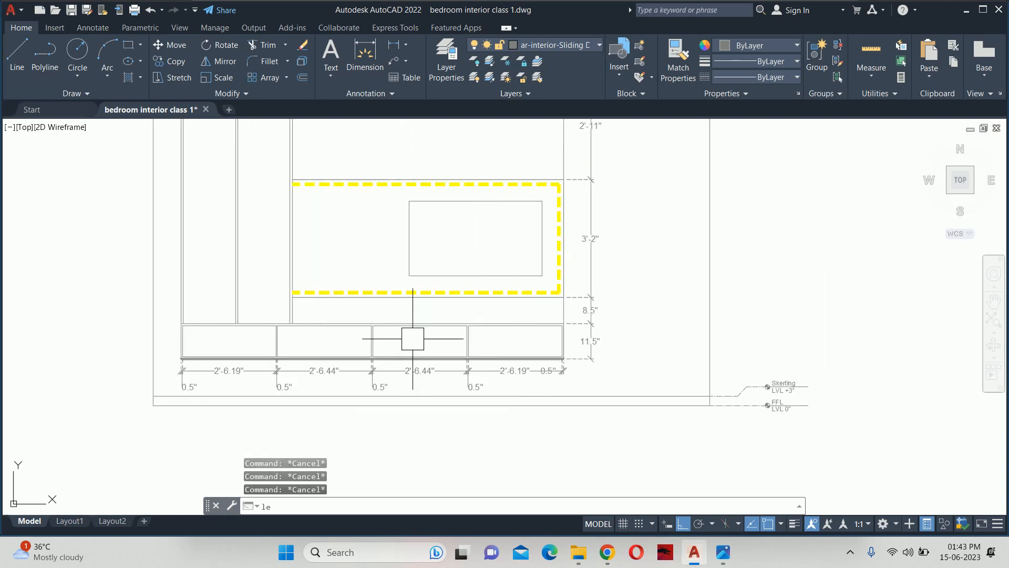
key(Return)
scroll(520, 347, up, 3)
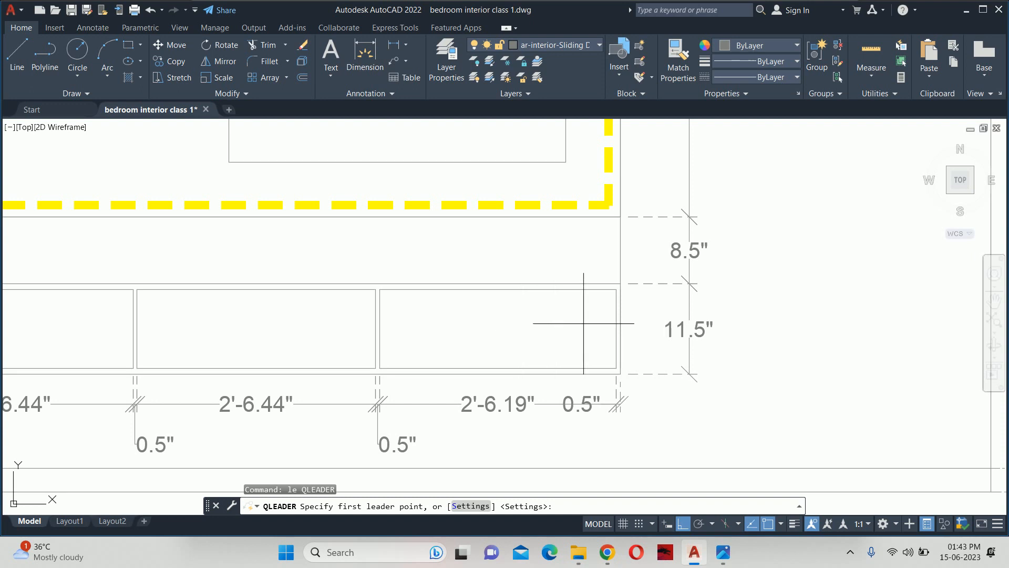
scroll(584, 323, down, 3)
scroll(553, 330, up, 3)
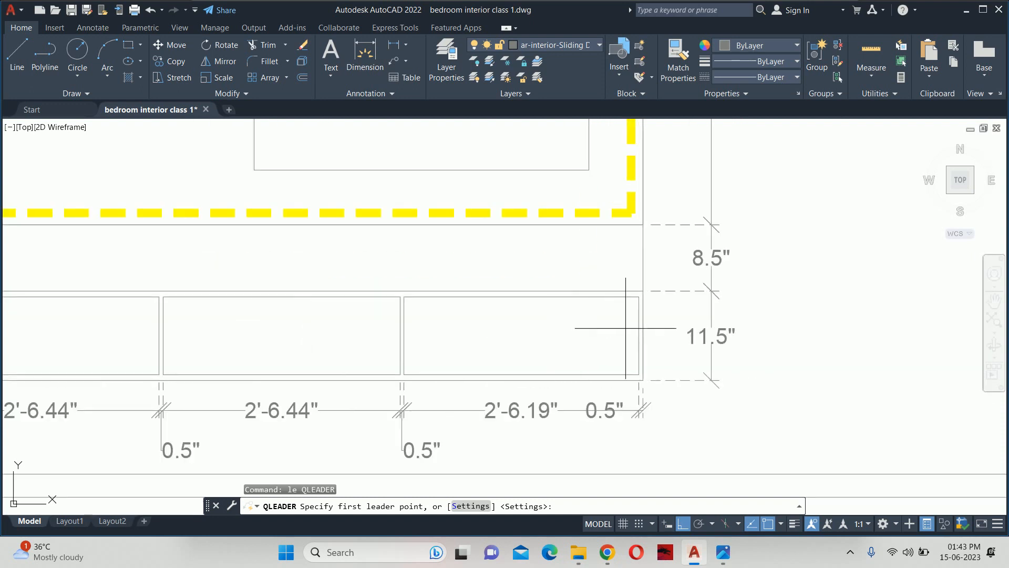
scroll(605, 329, down, 5)
key(Escape)
key(Escape)
key(Escape)
Step: Copy the FFL level mark with its leader line from the wall's lower right corner to the drawer unit's lower right corner
text(c)
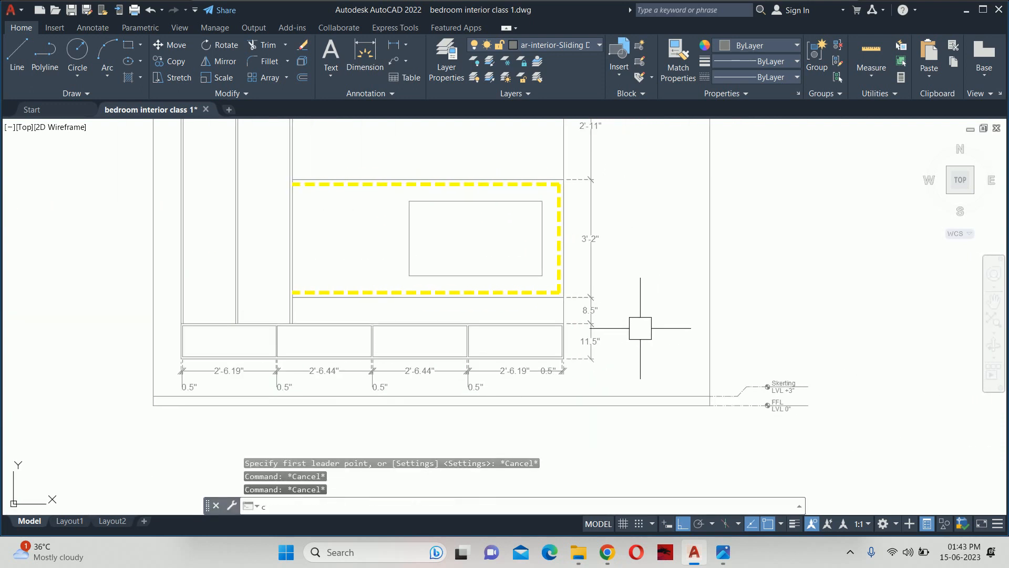
text(o)
key(Return)
scroll(782, 376, up, 4)
middle_drag(779, 482, 785, 451)
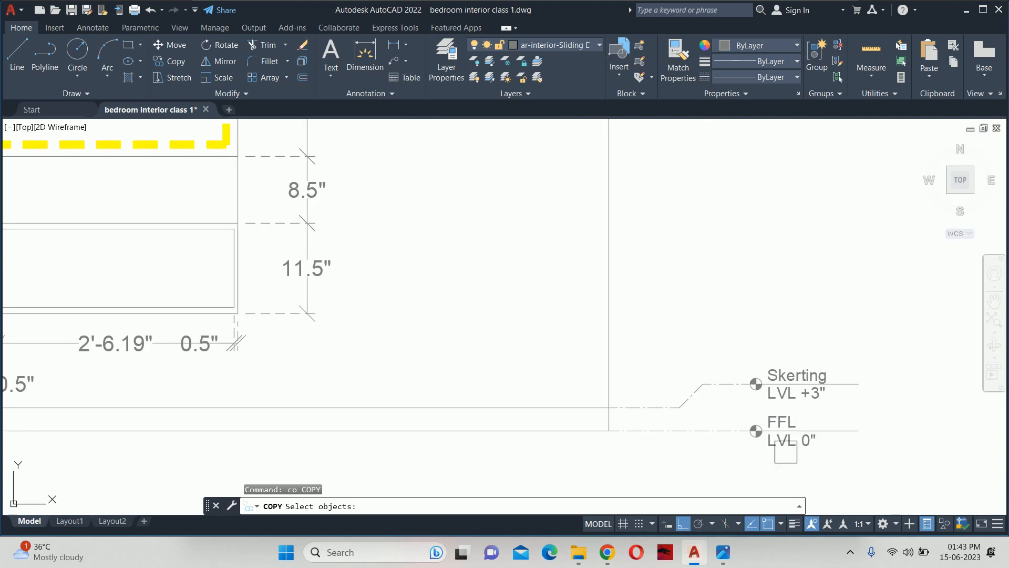
click(797, 474)
click(736, 430)
key(Return)
click(609, 431)
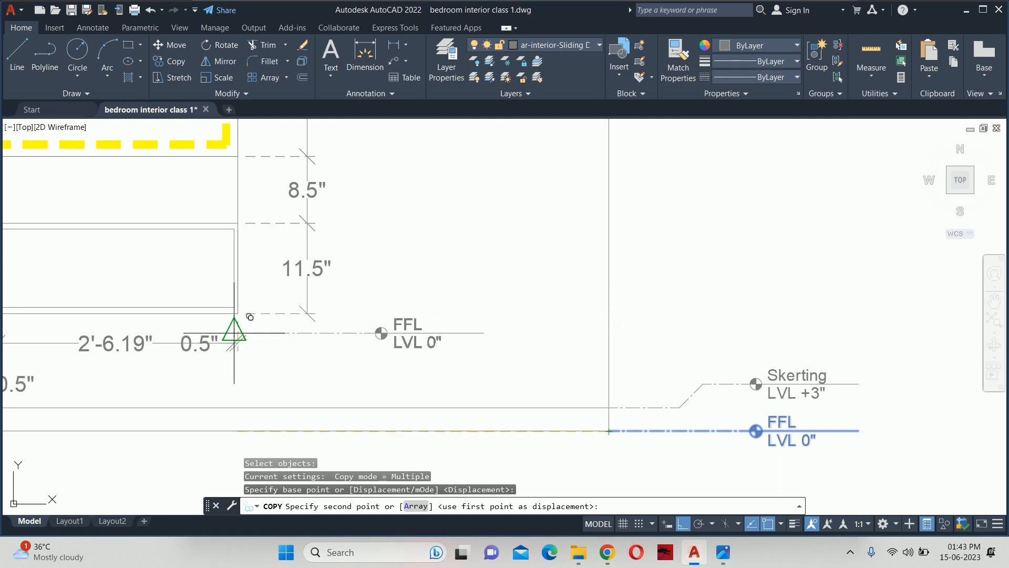
click(238, 314)
key(Return)
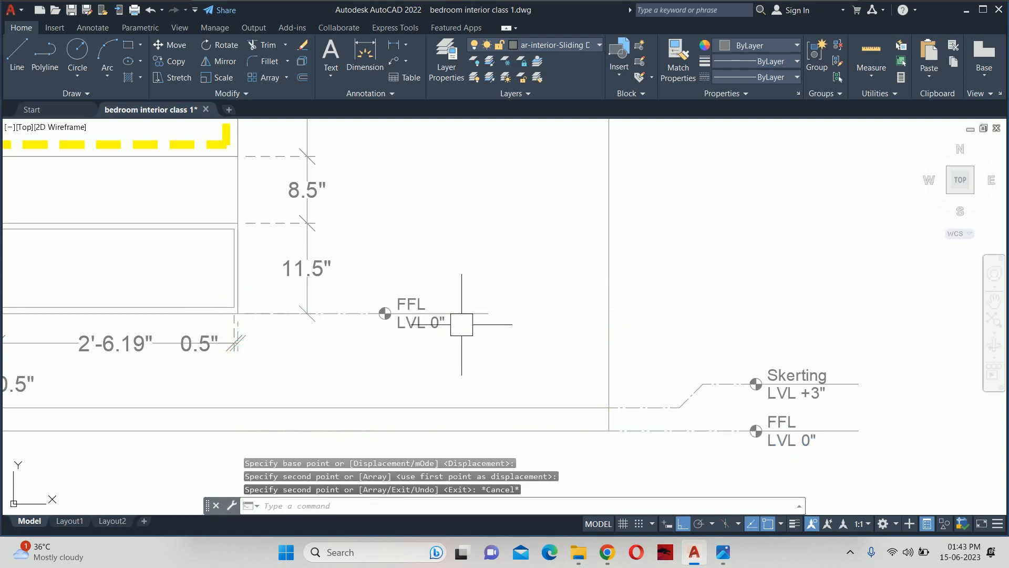
Step: Stretch the FFL level mark at the drawer unit horizontally past the wall so it aligns above the Skerting level mark
text(s)
key(Return)
click(516, 352)
click(362, 263)
key(Return)
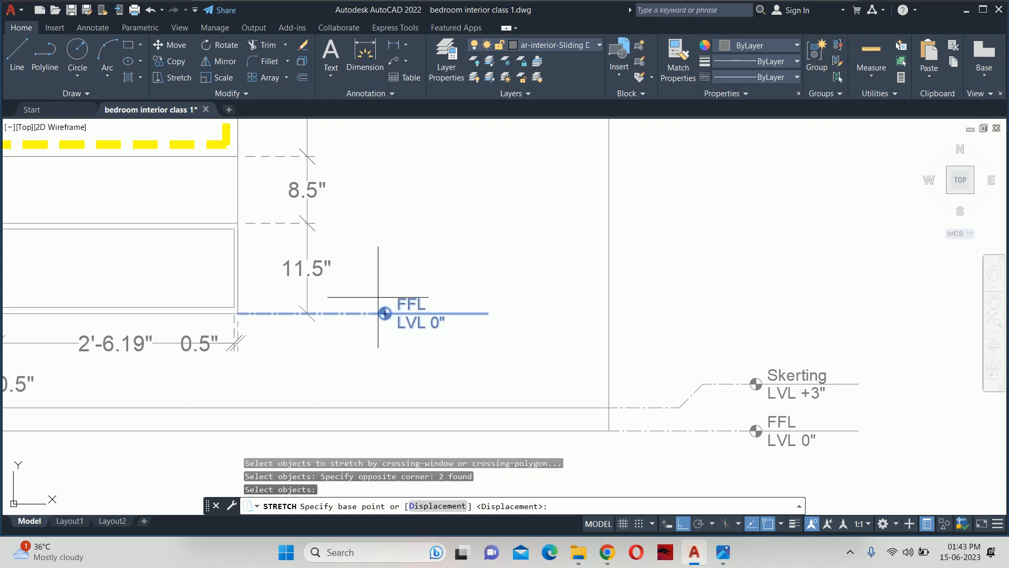
scroll(385, 313, up, 5)
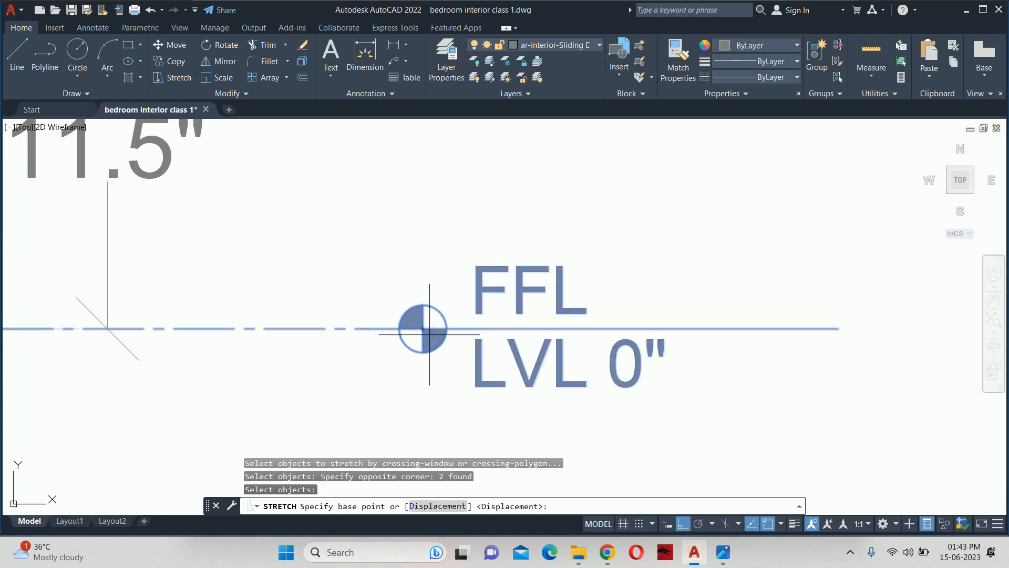
click(390, 326)
scroll(689, 339, down, 6)
middle_drag(699, 344, 131, 306)
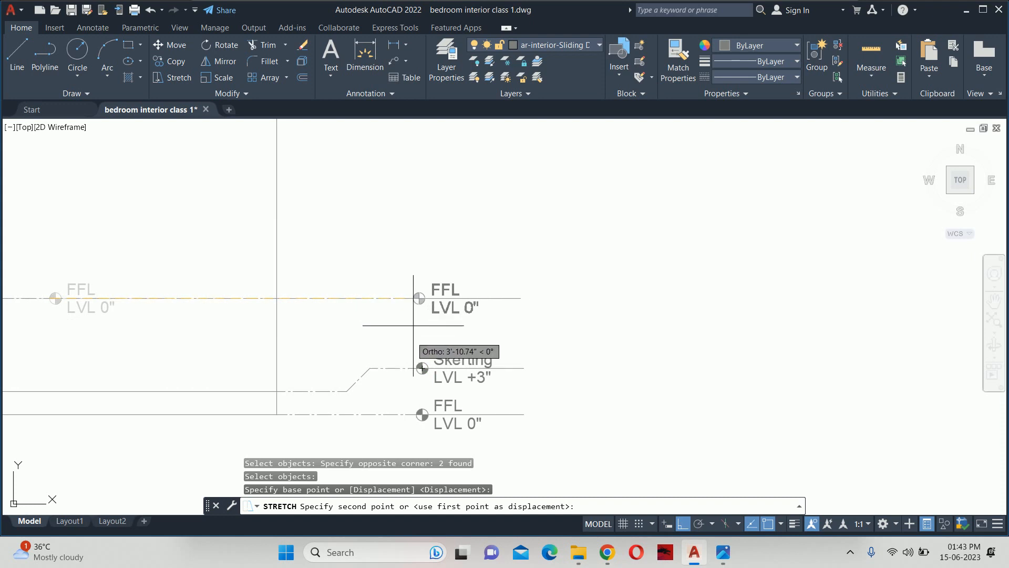
scroll(415, 347, up, 4)
scroll(412, 415, up, 2)
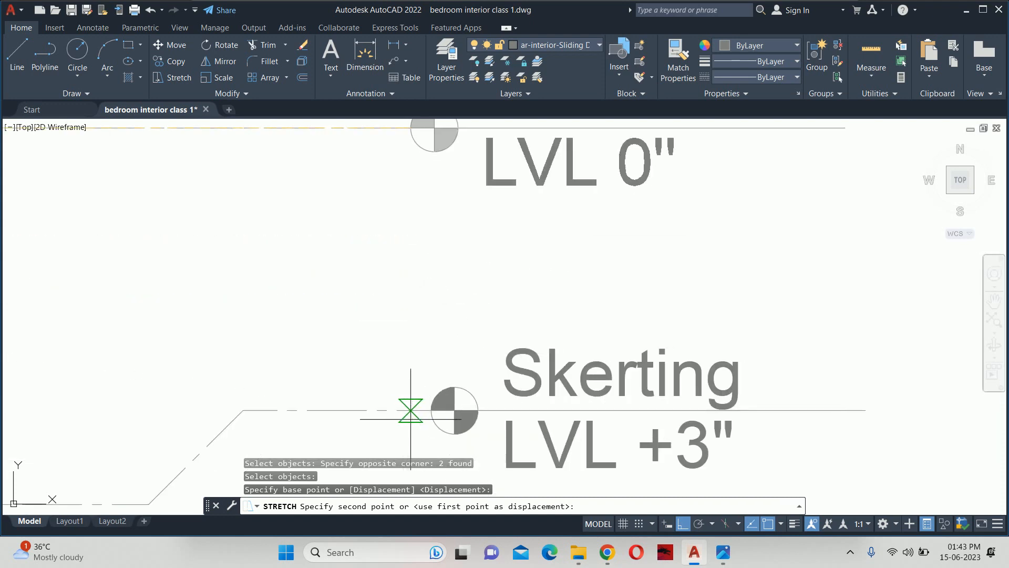
scroll(428, 412, down, 4)
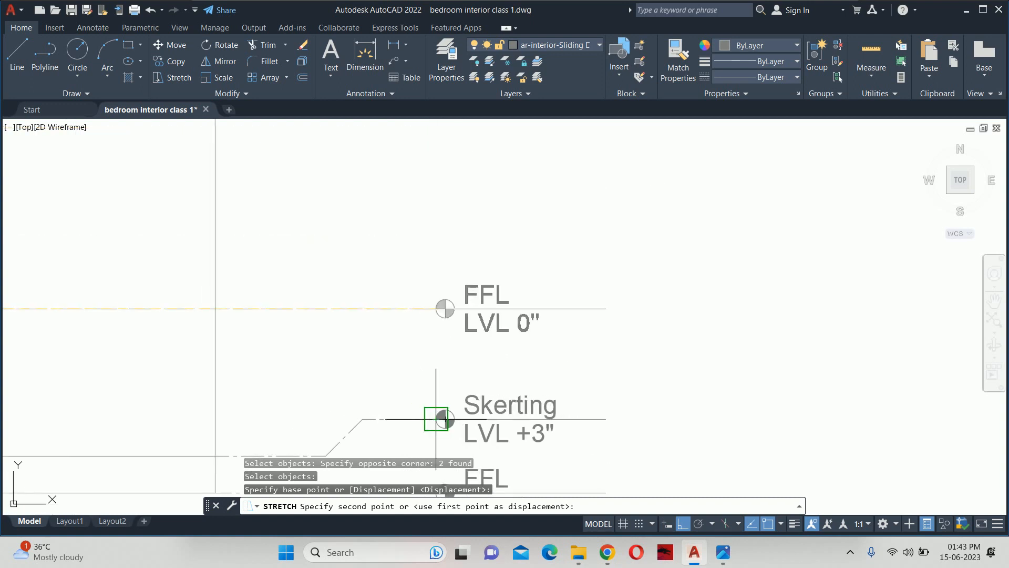
click(428, 309)
scroll(428, 316, down, 2)
middle_drag(446, 332, 581, 306)
key(Escape)
key(Escape)
scroll(598, 322, down, 2)
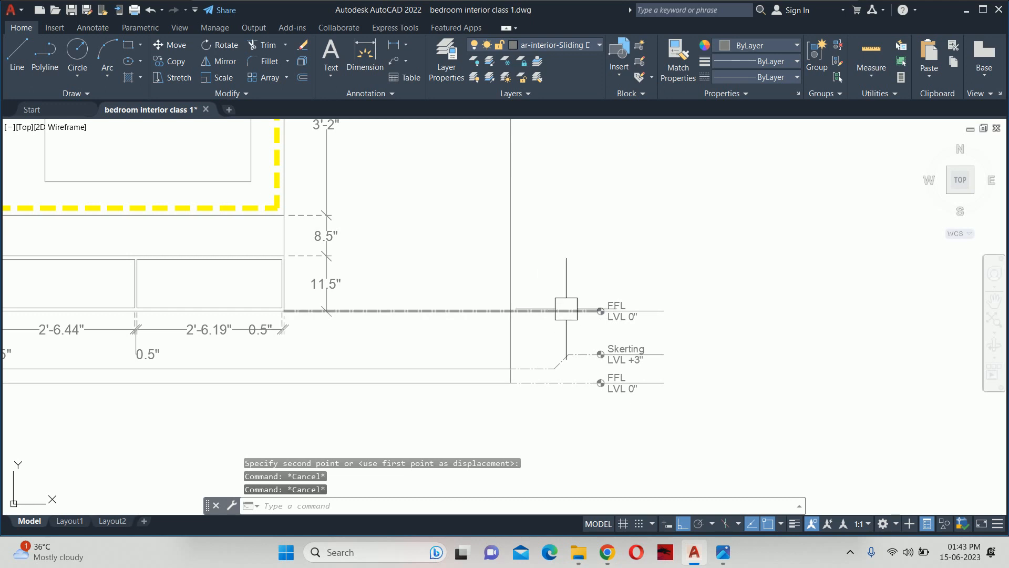
Step: Add a vertical linear dimension from the drawer unit's lower right corner to the floor line, in line with the vertical dimension chain
middle_drag(518, 312, 734, 307)
scroll(653, 302, up, 2)
scroll(699, 303, down, 2)
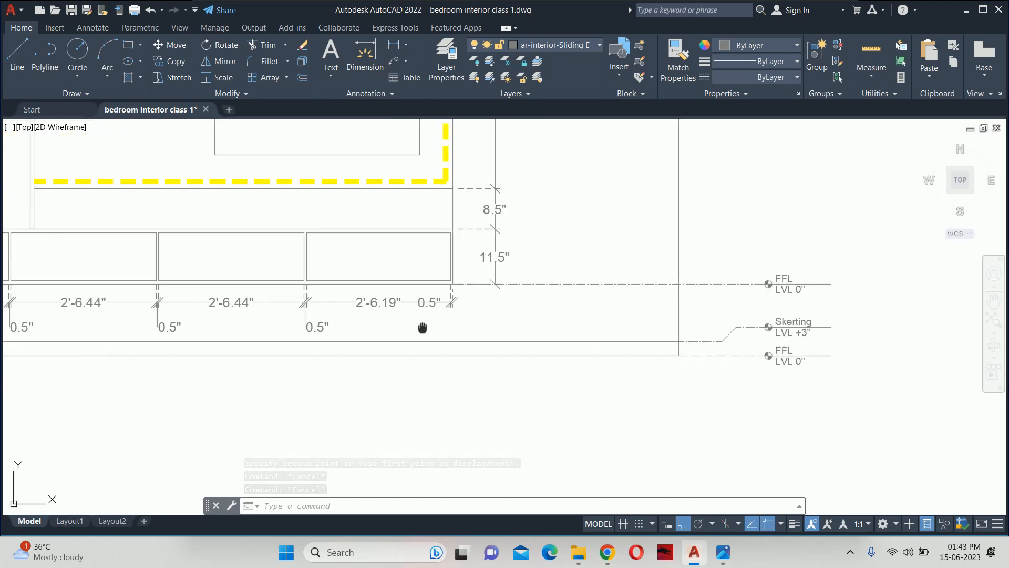
middle_drag(421, 327, 489, 336)
key(Escape)
key(Escape)
text(d)
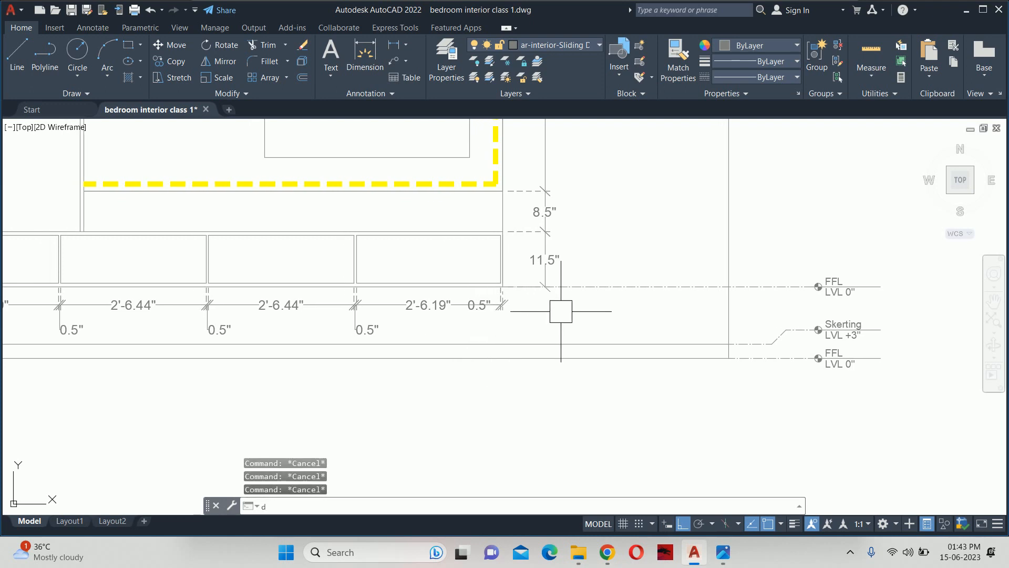
text(li)
key(Return)
scroll(494, 287, up, 4)
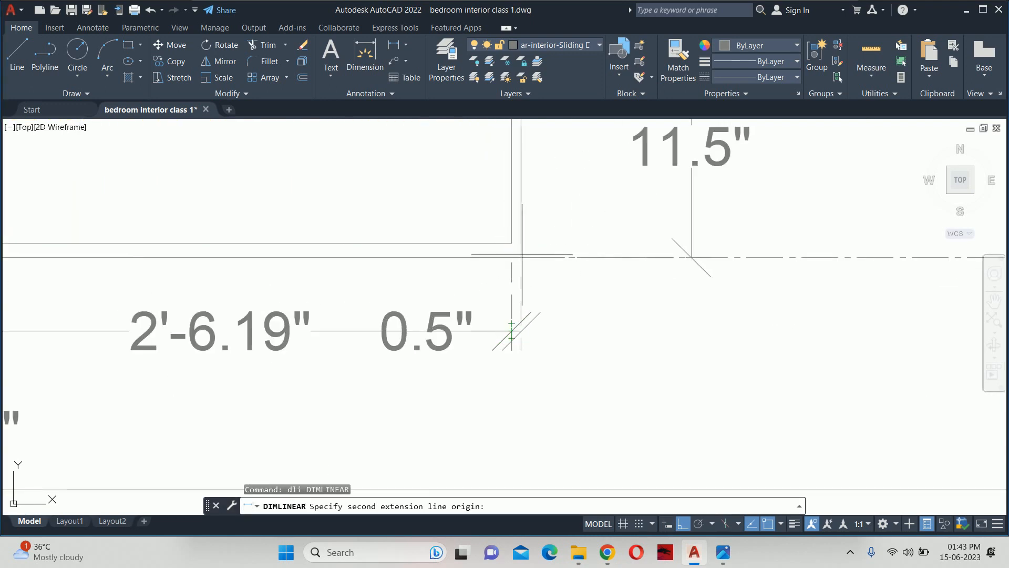
scroll(519, 428, down, 2)
middle_drag(518, 428, 500, 293)
click(501, 331)
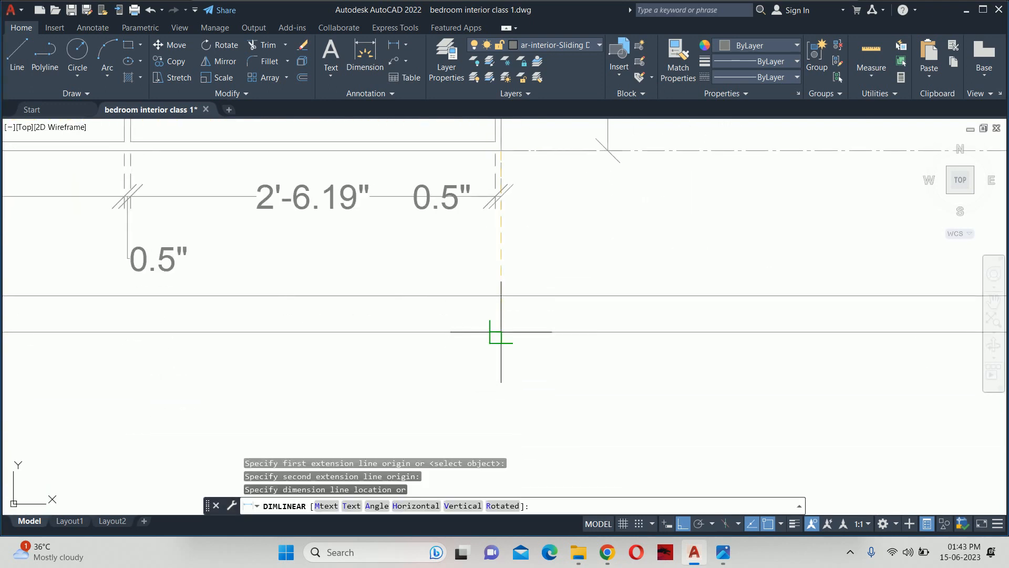
middle_drag(548, 261, 581, 320)
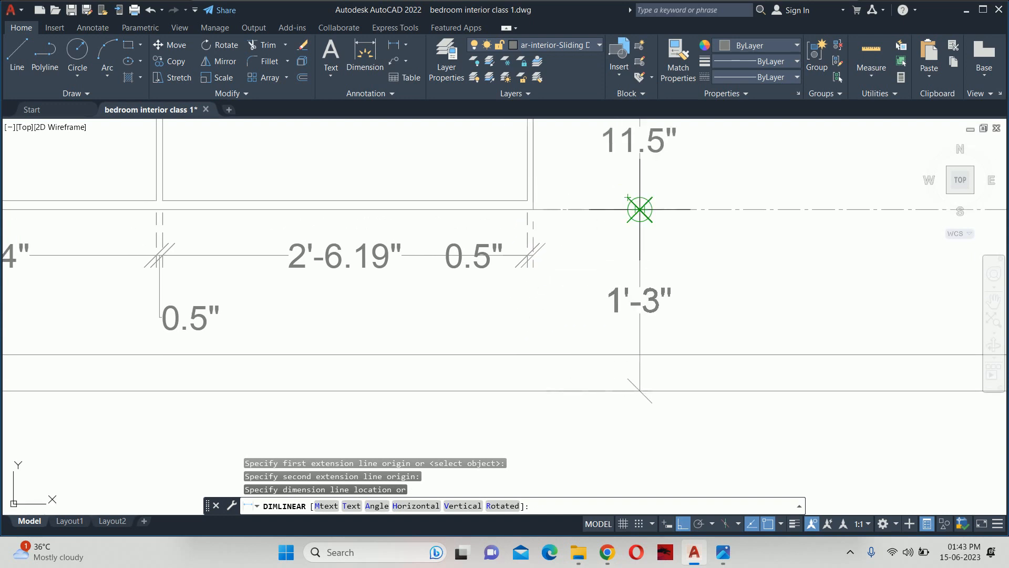
click(639, 209)
key(Escape)
key(Escape)
scroll(549, 275, down, 2)
middle_drag(549, 275, 265, 321)
key(Escape)
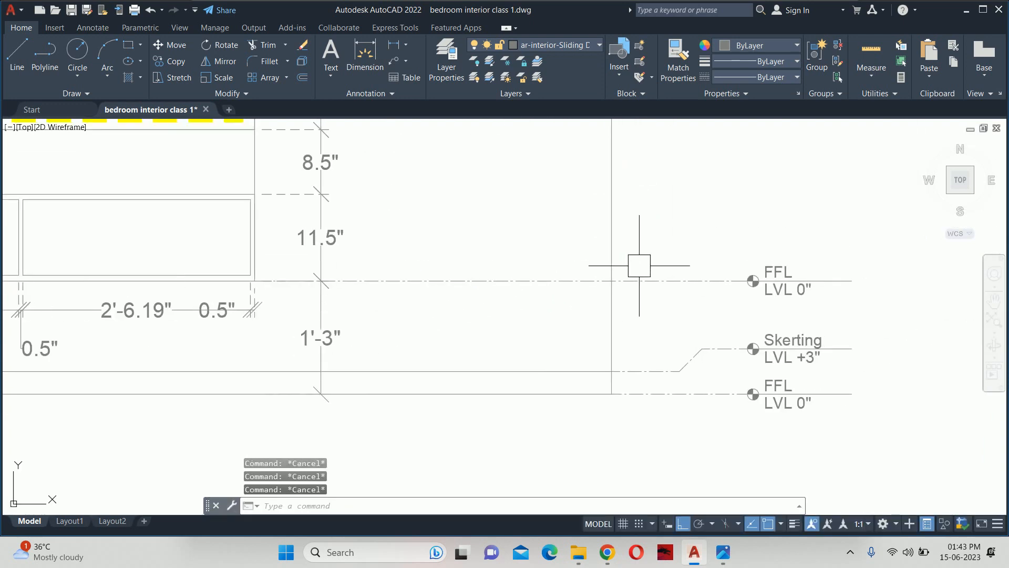
Step: Move the upper FFL level mark and its leader line straight up to the mid-height of the rightmost drawer
text(m)
key(Return)
click(815, 219)
click(739, 288)
key(Return)
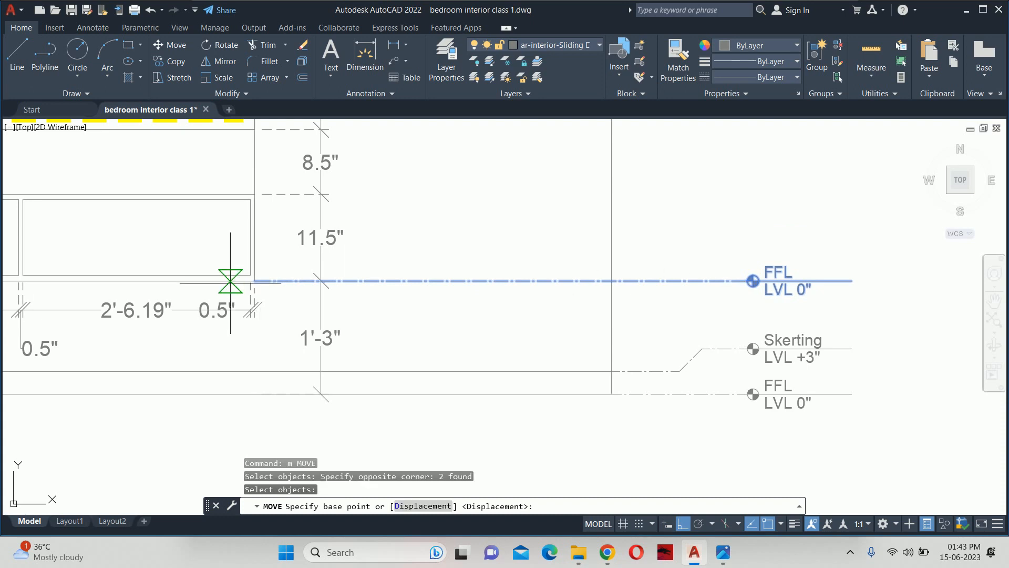
click(255, 280)
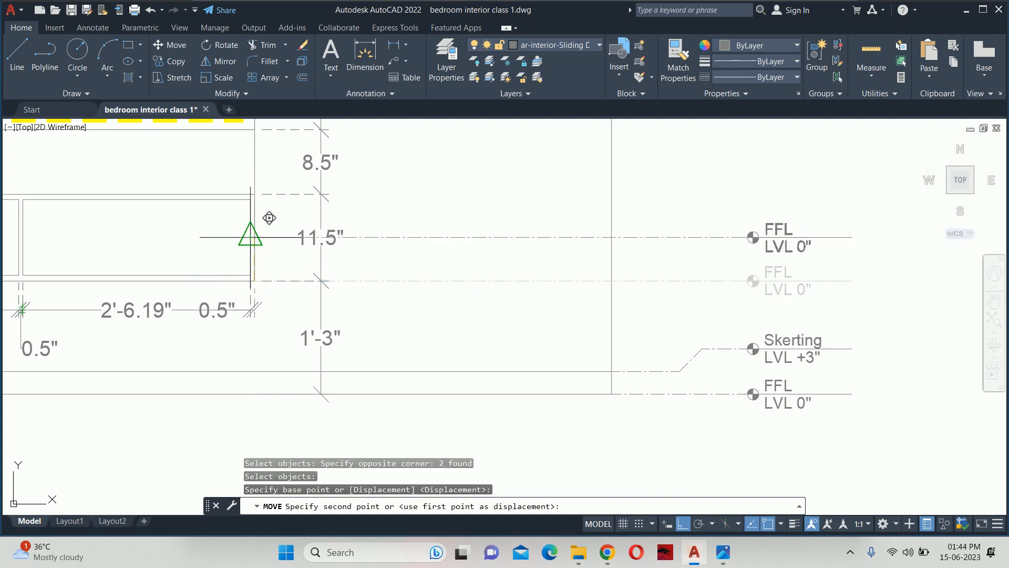
click(269, 239)
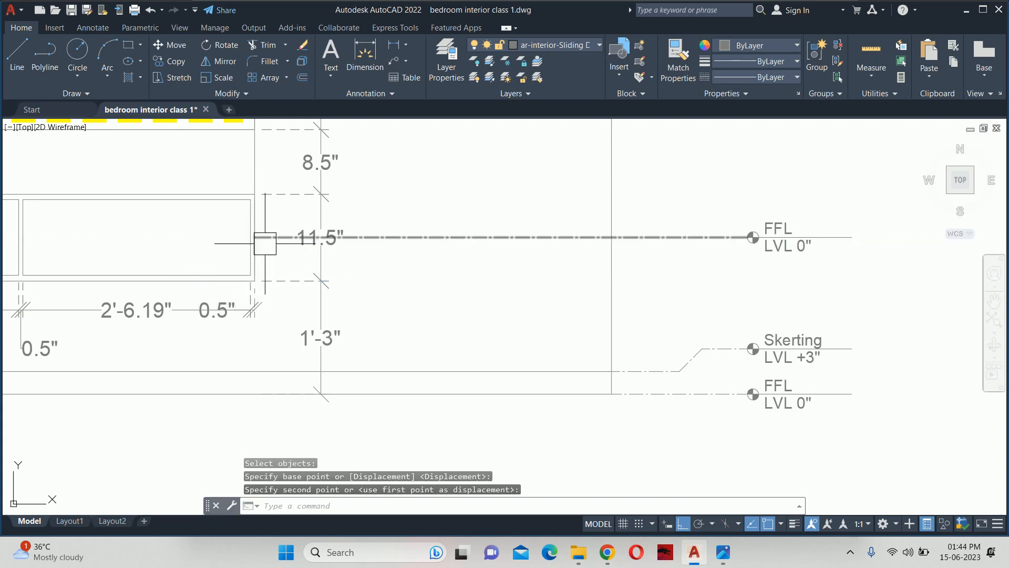
key(Escape)
key(Escape)
click(270, 246)
key(Escape)
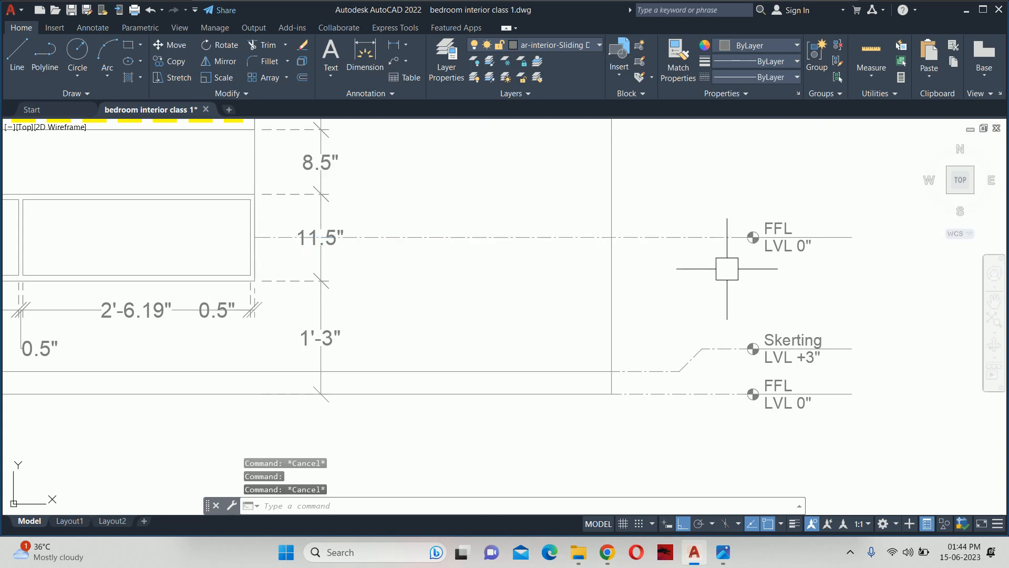
Step: Erase the FFL level mark and its leader line beside the rightmost drawer
click(847, 261)
click(667, 196)
key(Delete)
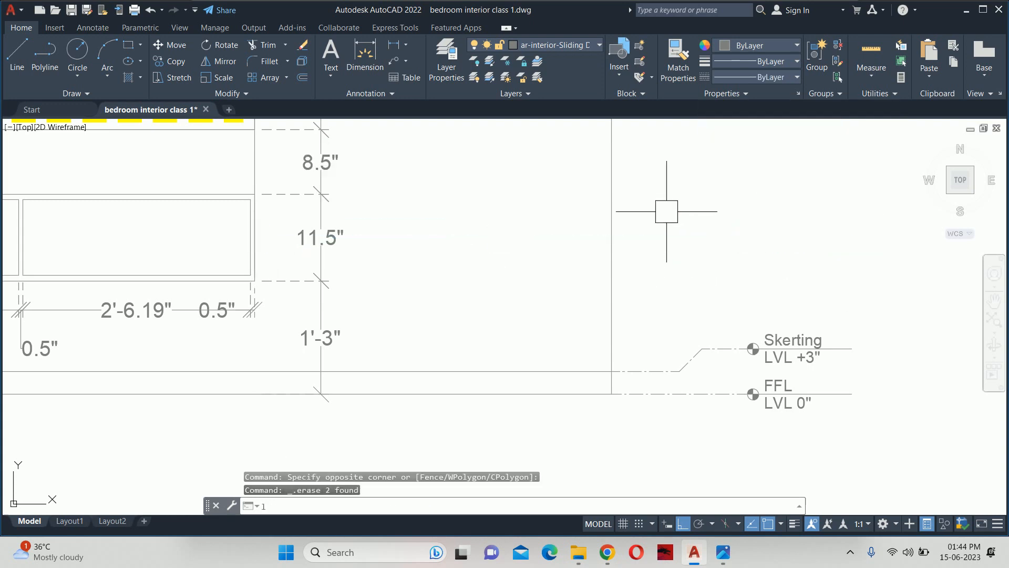
Step: Draw a horizontal quick leader from inside the rightmost drawer past the wall, ending directly above the Skerting level mark
key(Return)
click(203, 227)
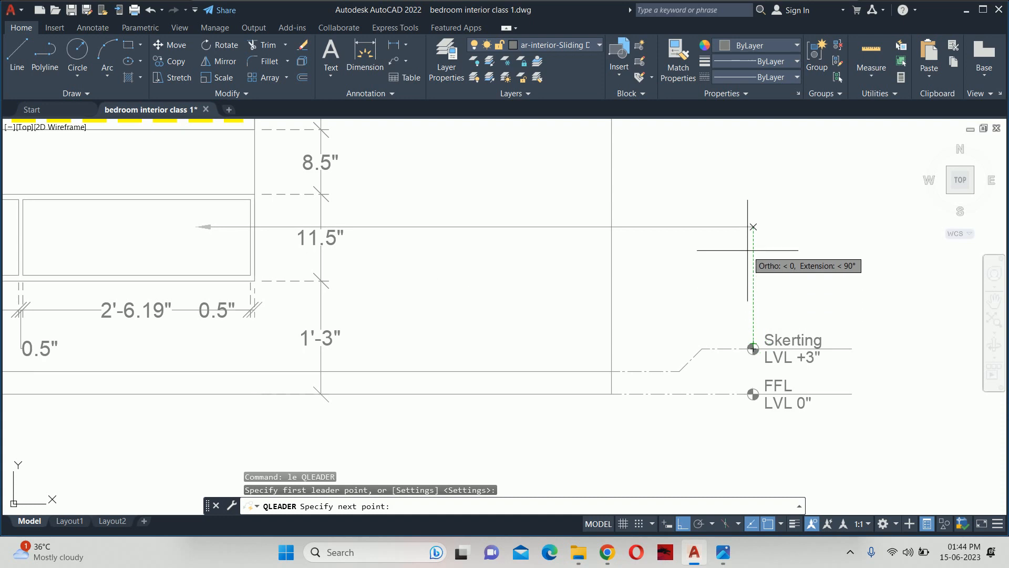
click(750, 226)
key(Escape)
key(Escape)
key(Escape)
middle_drag(683, 266, 634, 269)
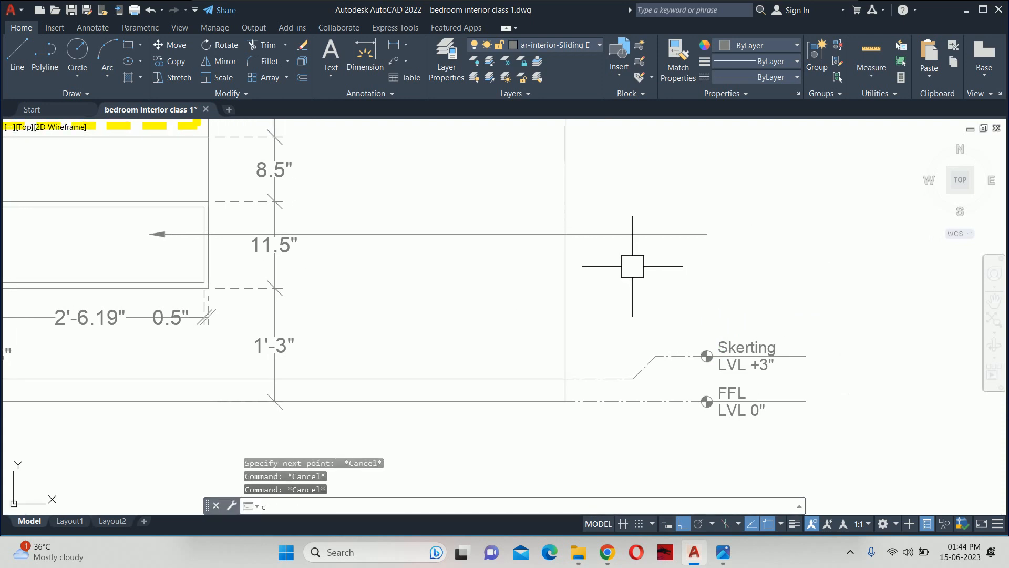
Step: Add the multiline text "Dwarer's" above the outer end of the drawer leader
key(BackSpace)
key(BackSpace)
text(t)
key(Return)
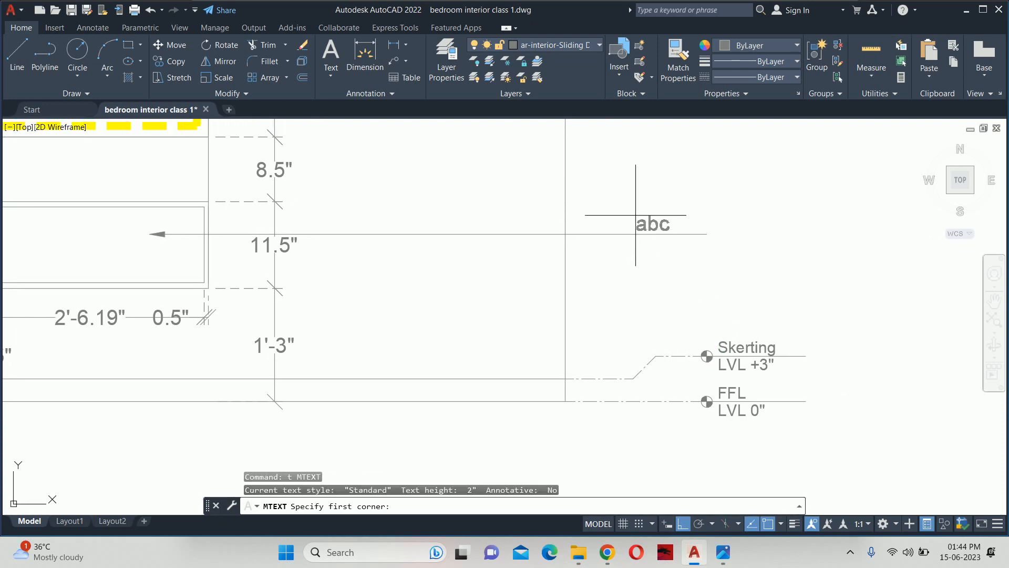
click(634, 211)
click(804, 239)
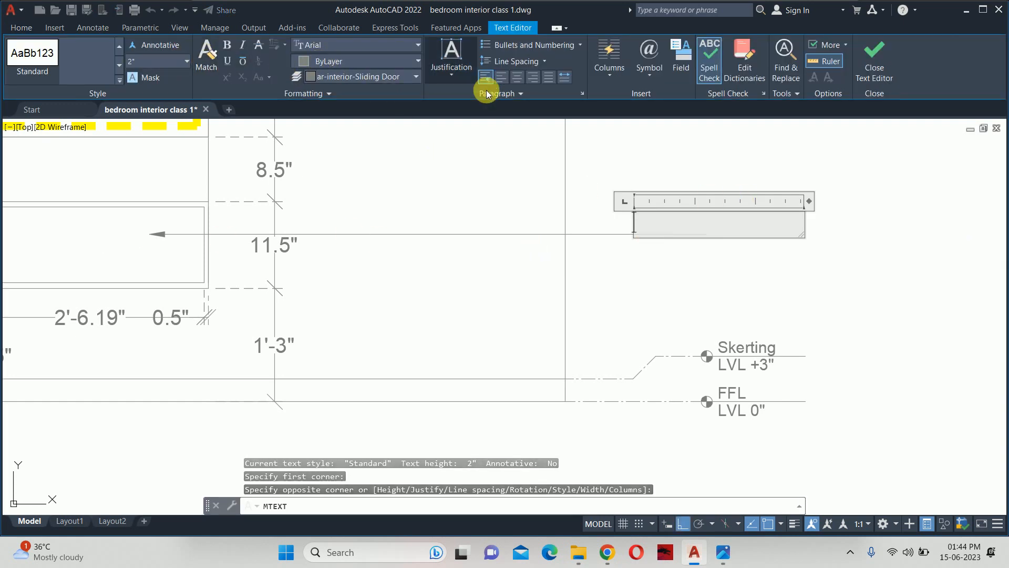
text(D)
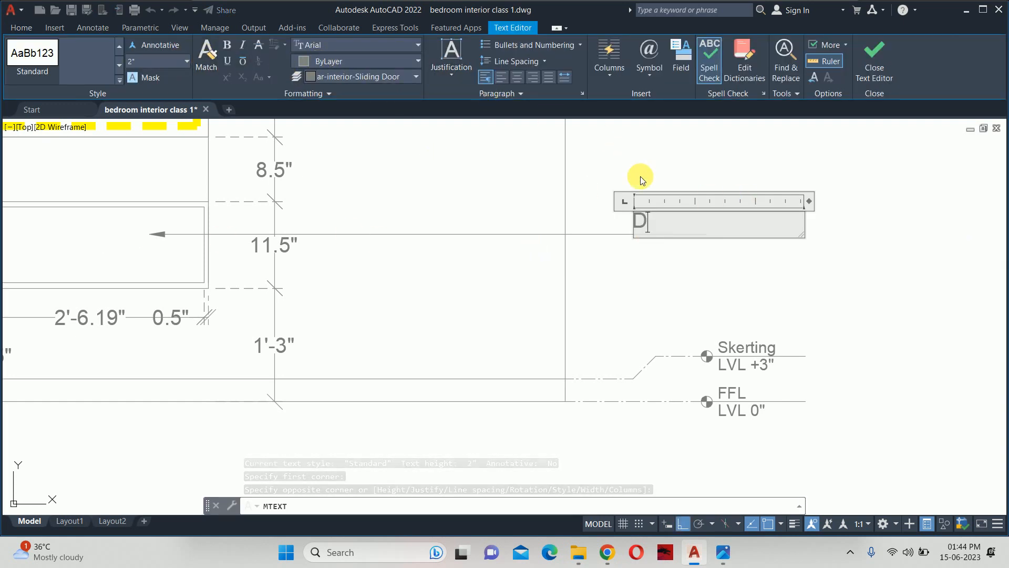
text(warer)
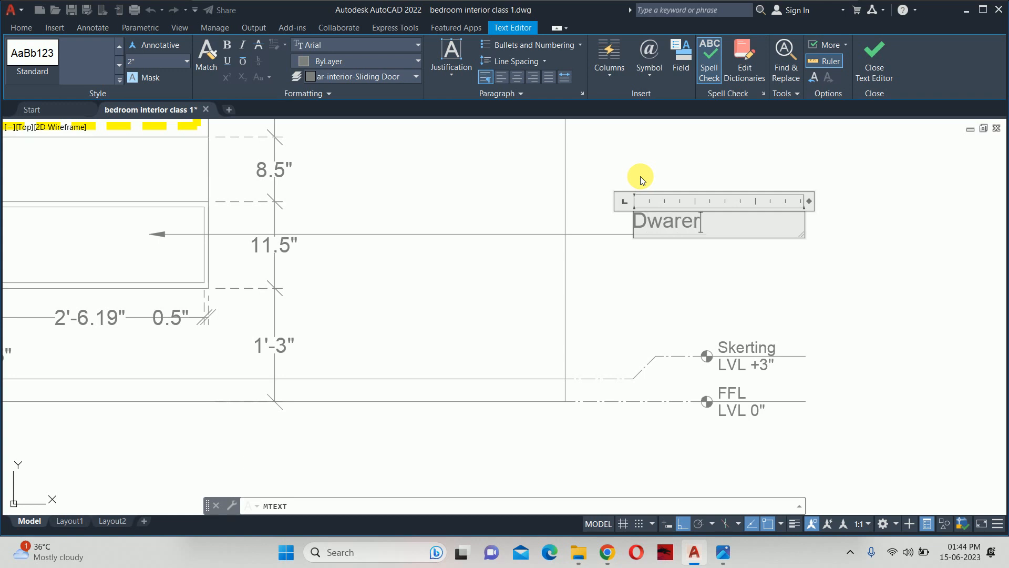
text('s)
key(Left)
key(Left)
key(Left)
key(Left)
key(Left)
key(Left)
key(Left)
key(Right)
key(Right)
key(Right)
key(Right)
key(Right)
text(\)
key(BackSpace)
key(BackSpace)
key(Return)
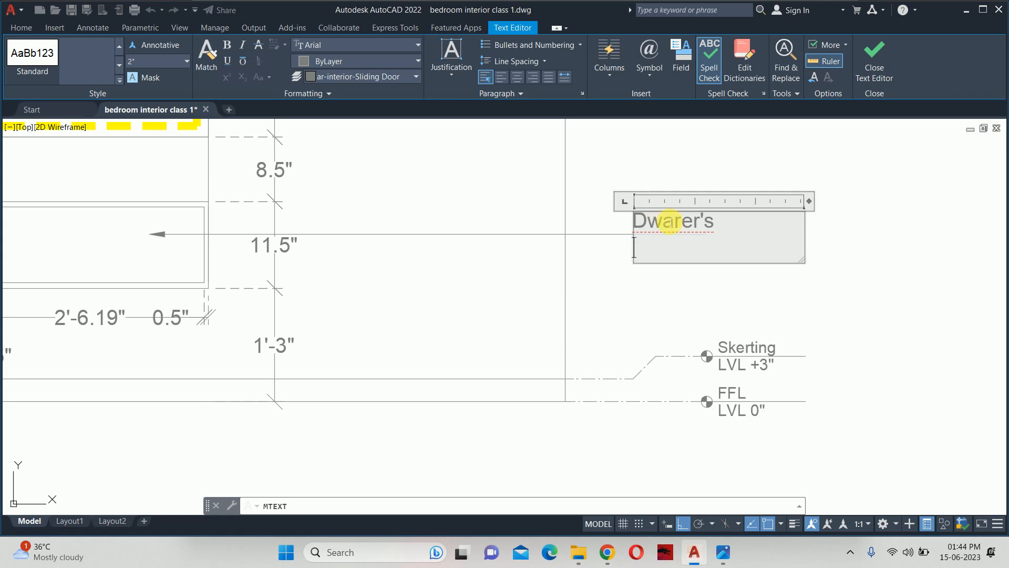
key(BackSpace)
key(Escape)
key(Escape)
key(Escape)
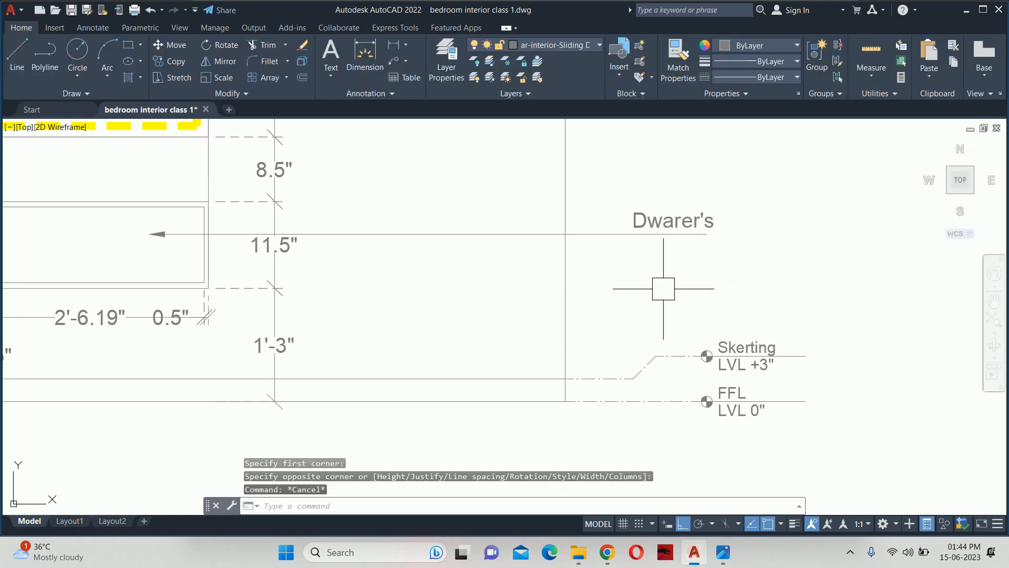
scroll(643, 238, down, 4)
middle_drag(560, 239, 566, 276)
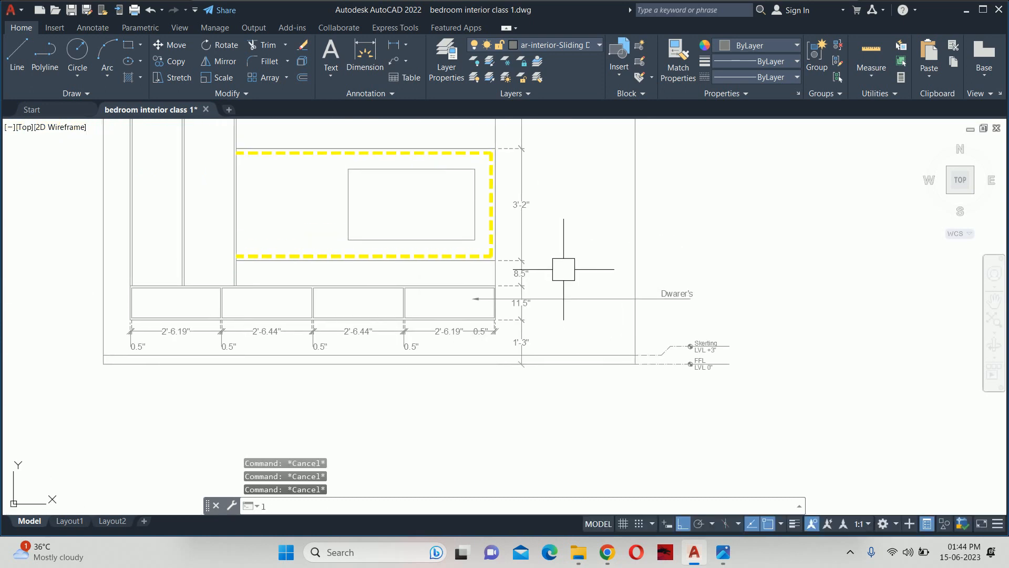
text(le)
key(Return)
key(Escape)
key(Escape)
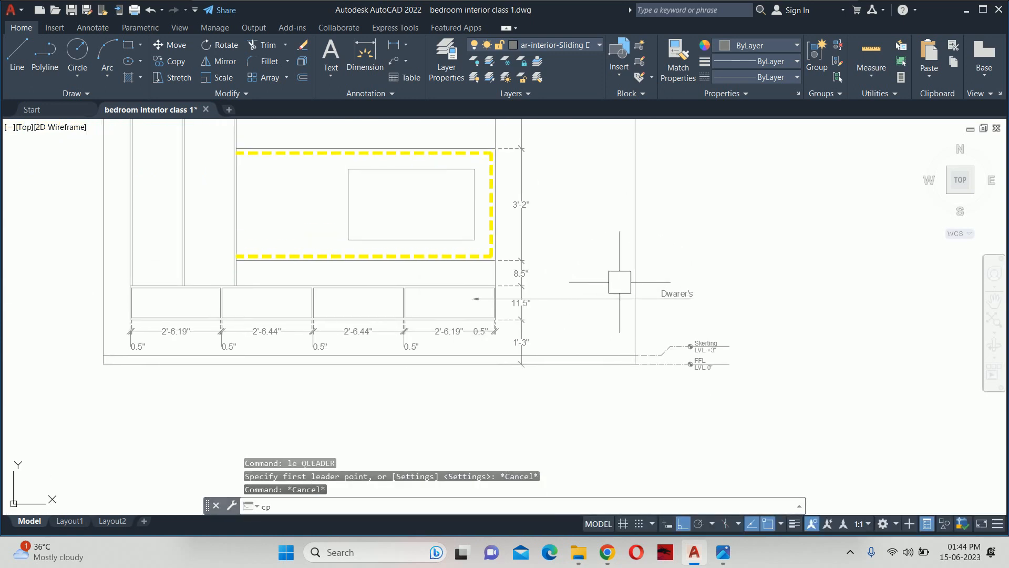
key(Escape)
key(Escape)
Step: Move the Dwarer's label to the outer end of the drawer leader
text(m)
key(Return)
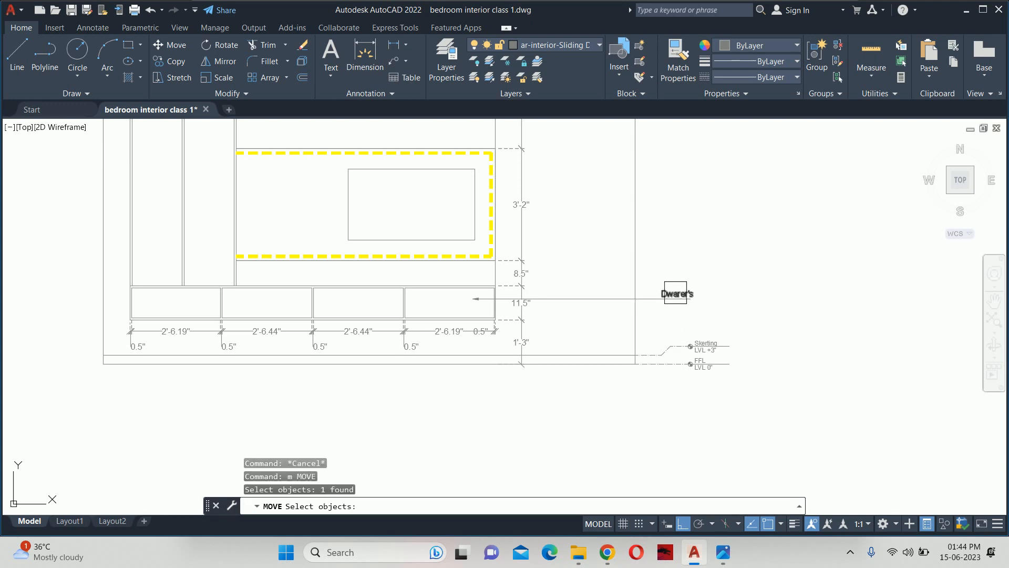
click(675, 293)
key(Return)
scroll(652, 293, up, 5)
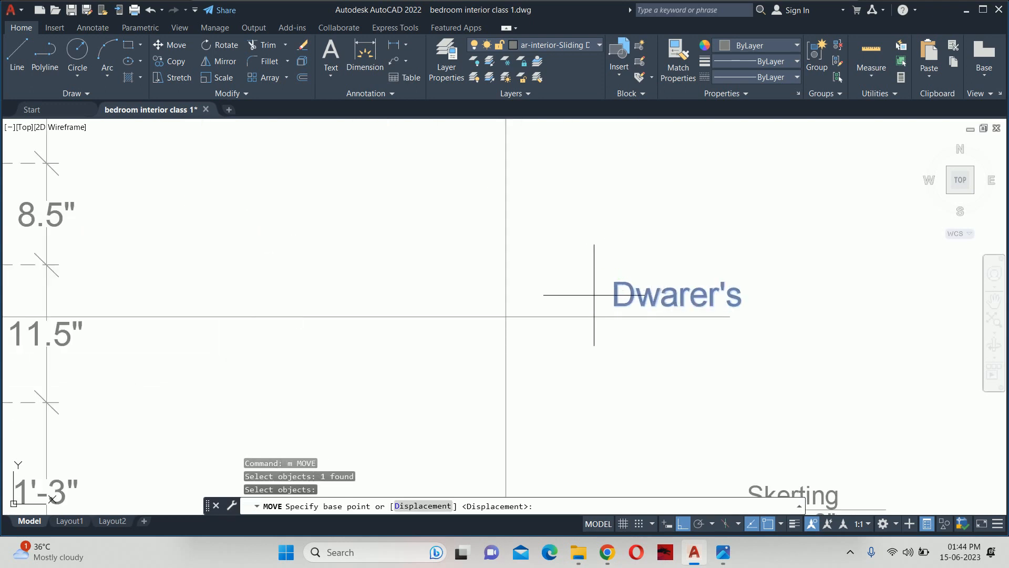
scroll(603, 292, up, 4)
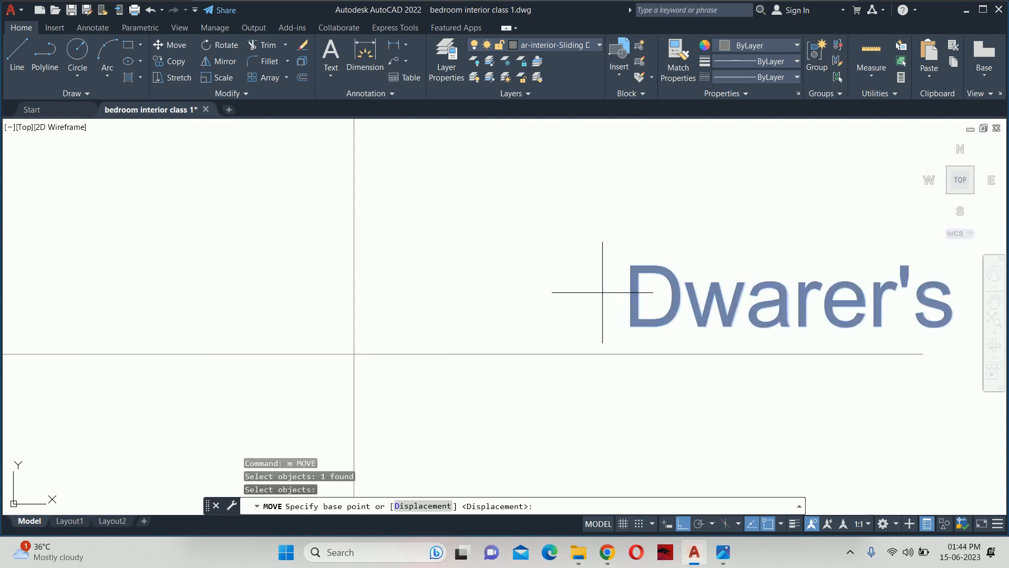
click(612, 297)
key(Escape)
key(Escape)
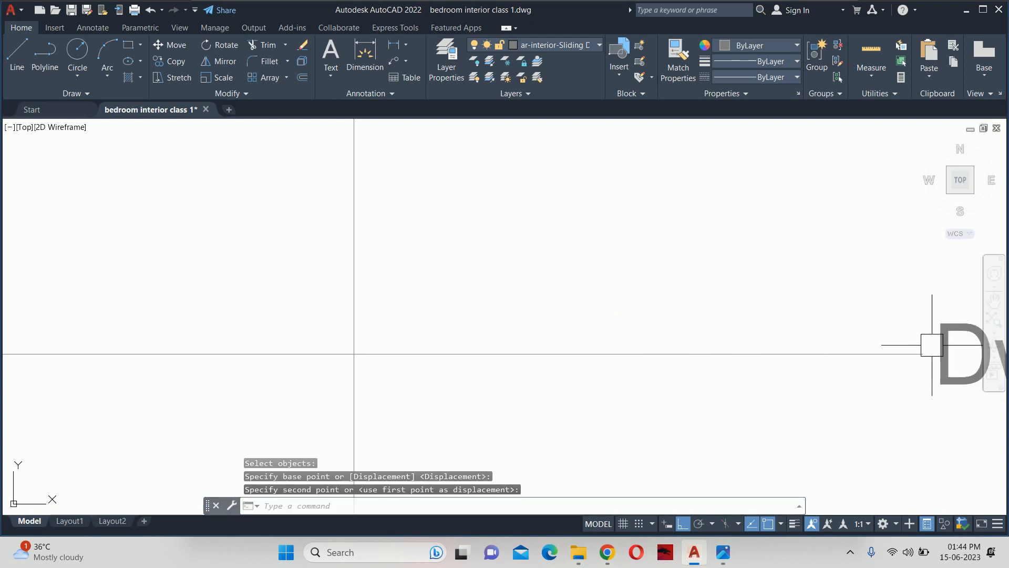
Step: Copy the drawer leader and its Dwarer's label straight up to the open strip above the drawers
scroll(804, 258, down, 5)
scroll(803, 258, down, 5)
text(co)
key(Return)
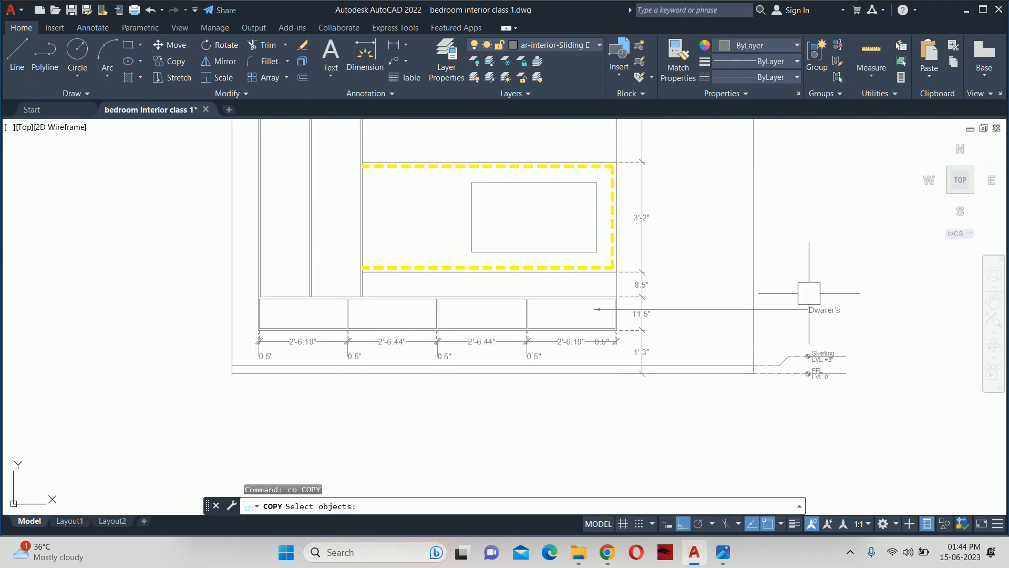
click(837, 251)
click(786, 317)
key(Return)
scroll(515, 300, up, 6)
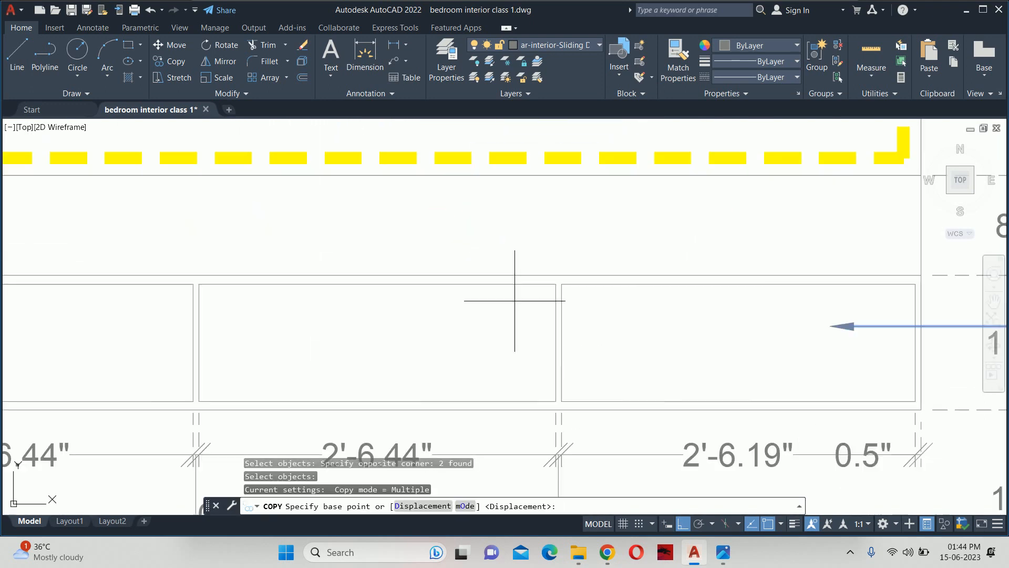
click(664, 322)
click(655, 220)
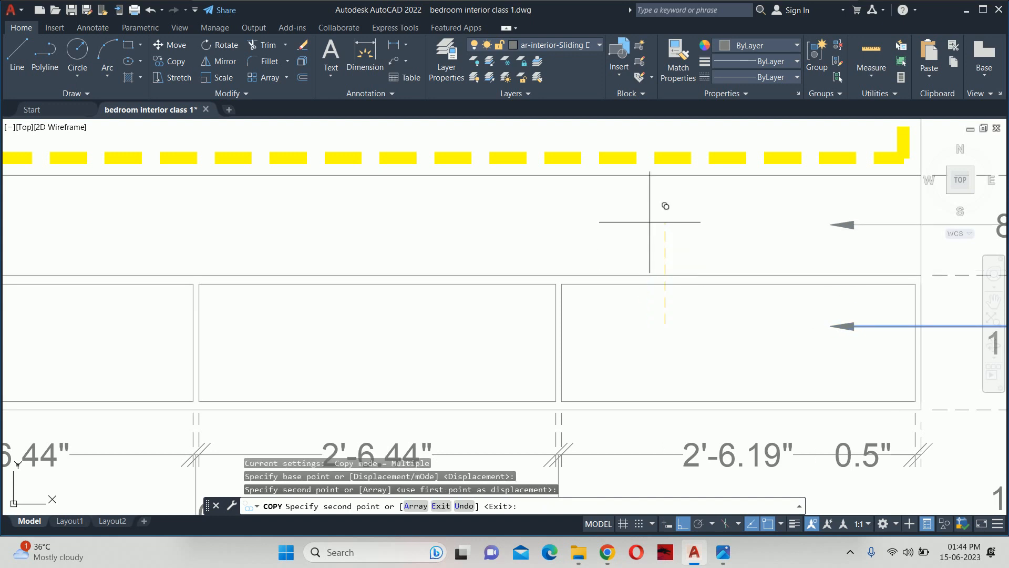
Step: Place two more copies of the leader and label, one just below the TV and one on the lower yellow dashed line
middle_drag(656, 219, 633, 279)
middle_drag(640, 237, 624, 269)
scroll(624, 267, down, 2)
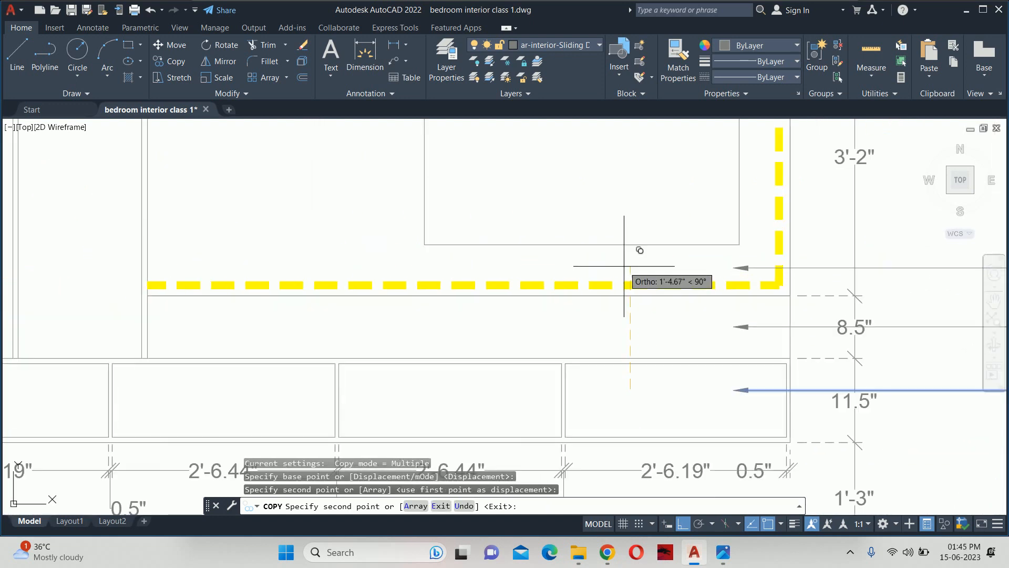
click(624, 267)
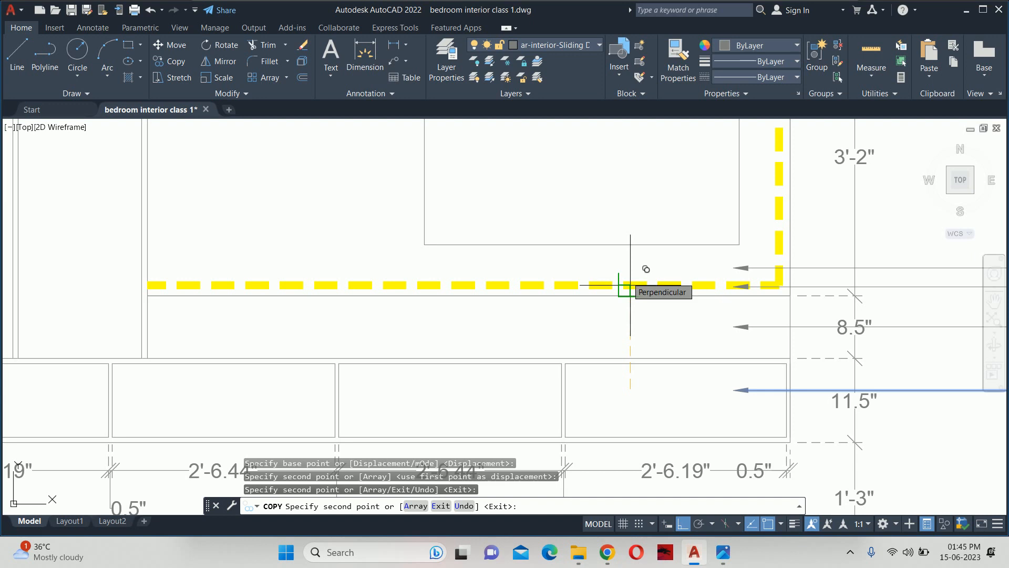
click(630, 286)
Step: Place three more leader and label copies: one on the TV, two on the area above the TV panel
middle_drag(620, 173, 617, 280)
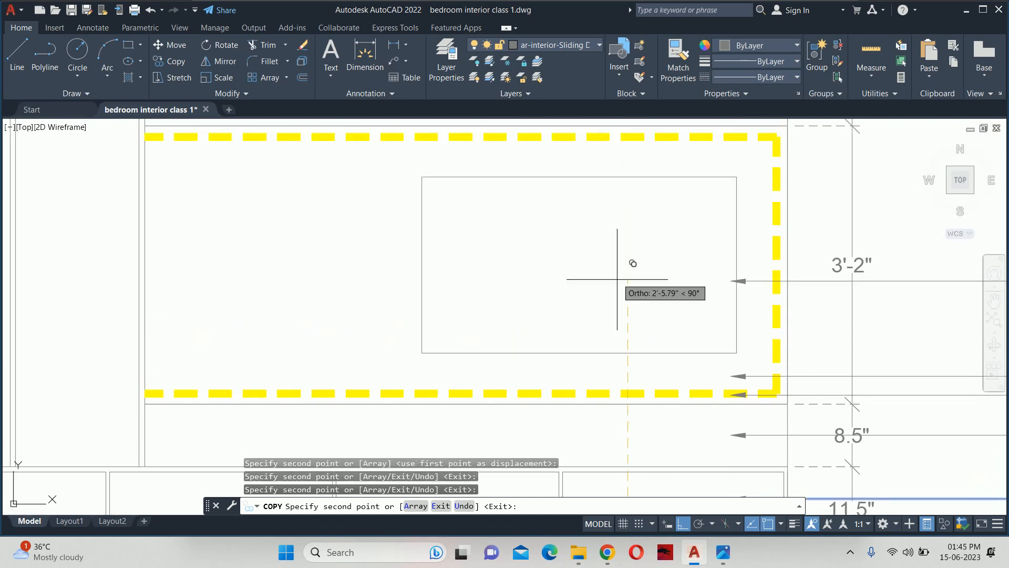
click(620, 234)
middle_drag(635, 168, 622, 284)
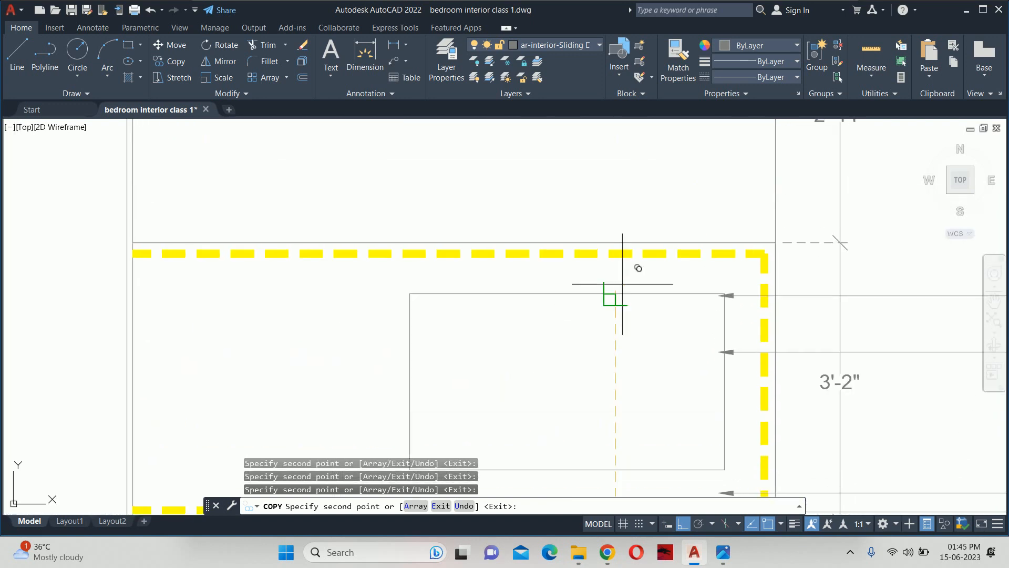
scroll(626, 253, down, 4)
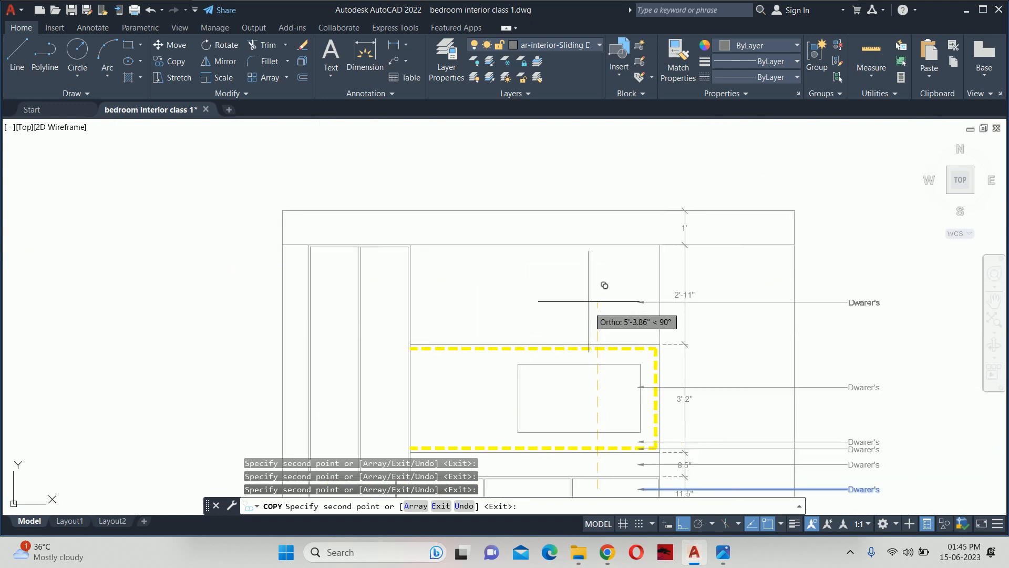
click(590, 303)
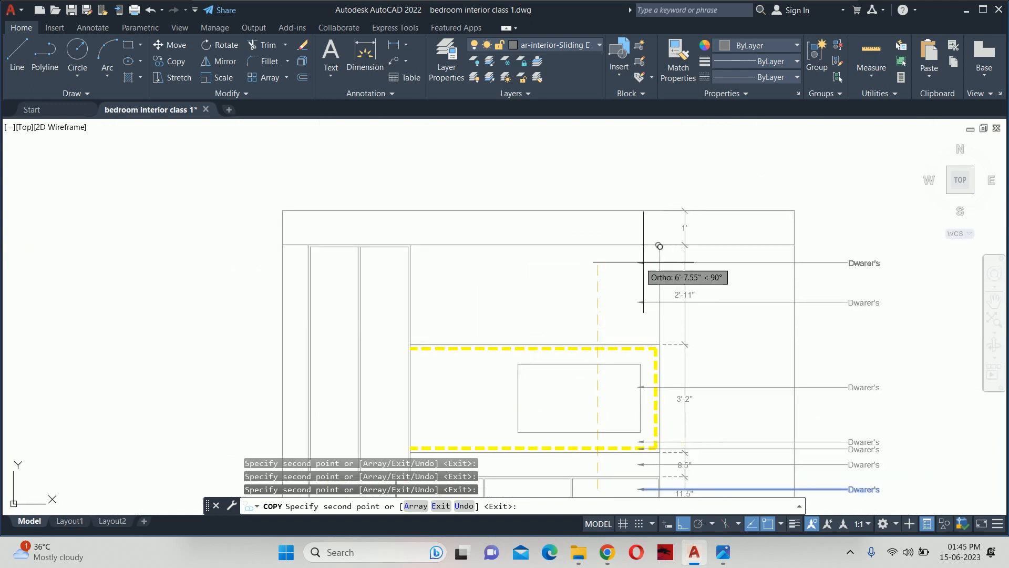
click(634, 264)
key(Escape)
key(Escape)
Step: Shorten the topmost leader so its arrow points at the wall area outside the unit
click(713, 264)
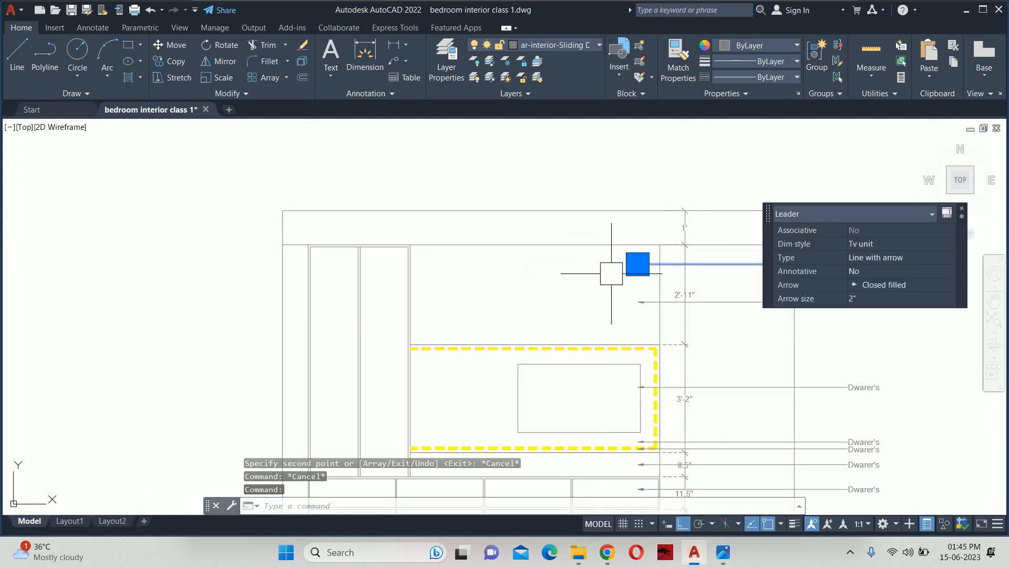
click(638, 264)
key(Escape)
key(Escape)
scroll(742, 264, down, 3)
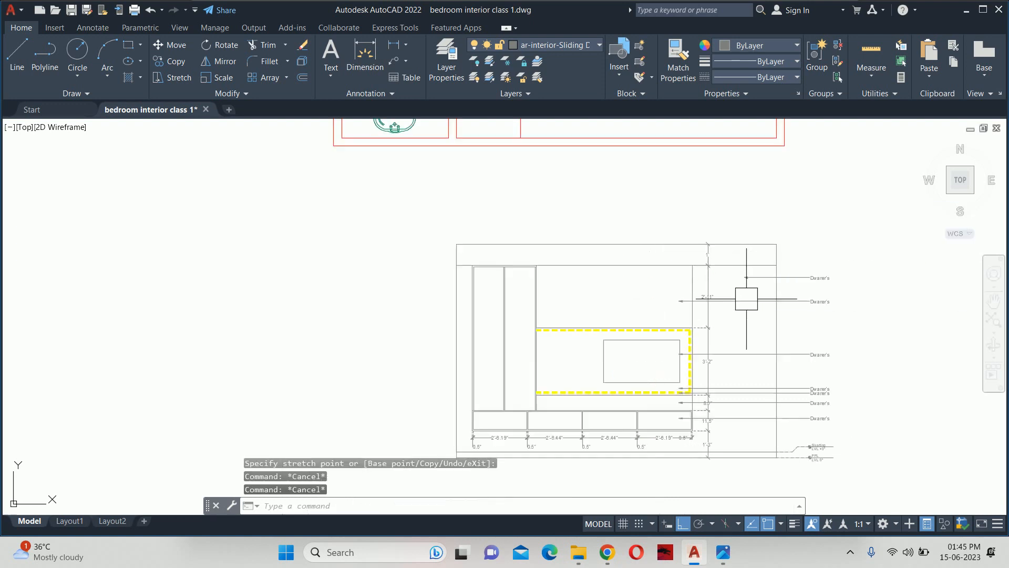
Step: Change the topmost leader's label to "Paint As Selected"
scroll(691, 237, up, 8)
click(713, 216)
double_click(733, 225)
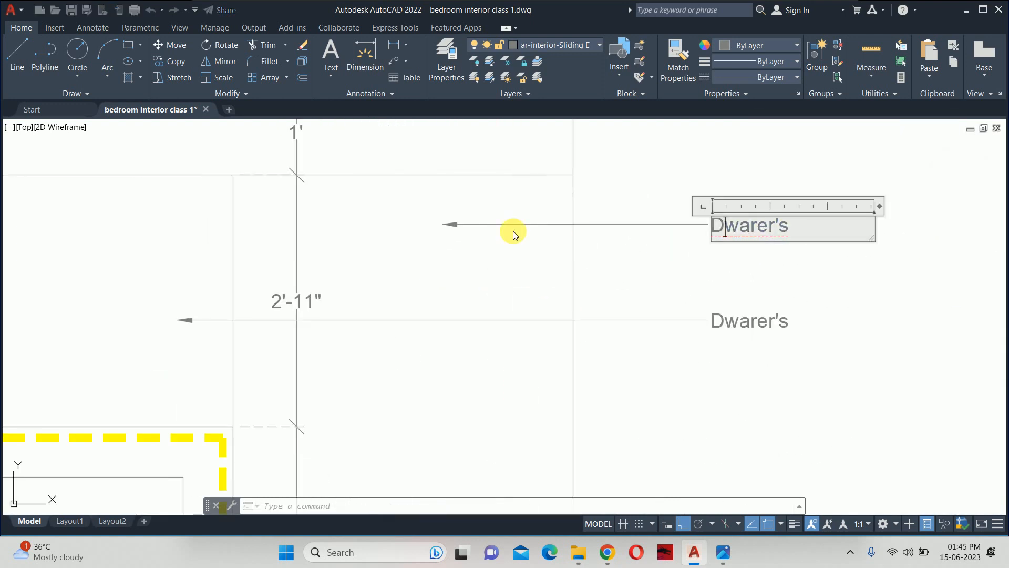
drag(780, 225, 471, 238)
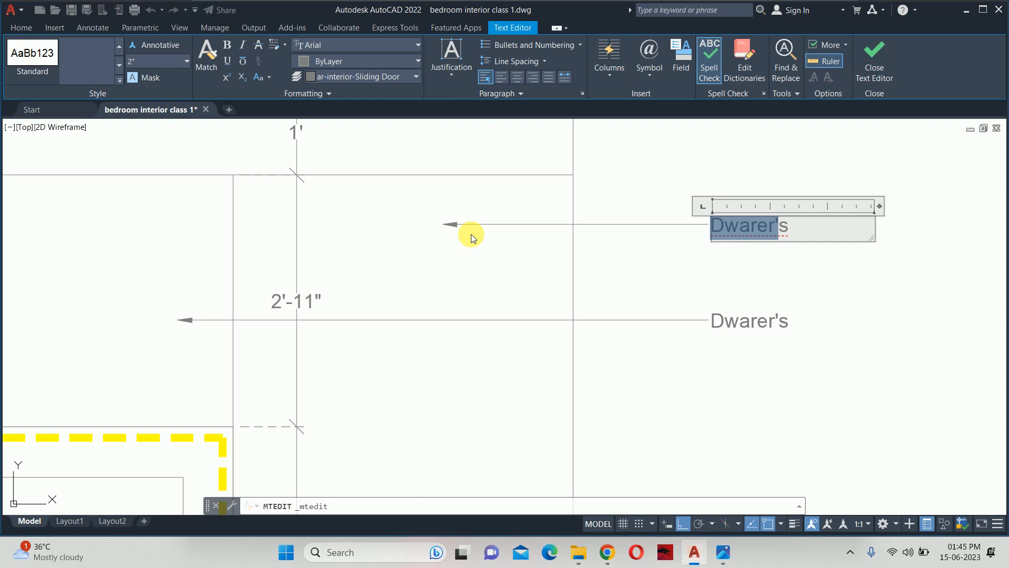
key(Delete)
key(Delete)
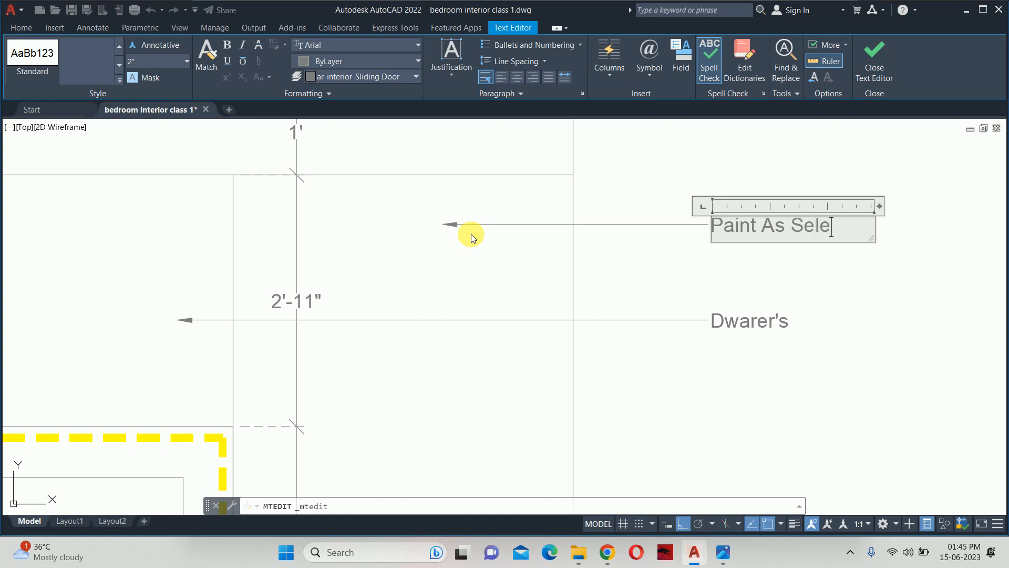
key(Escape)
key(Escape)
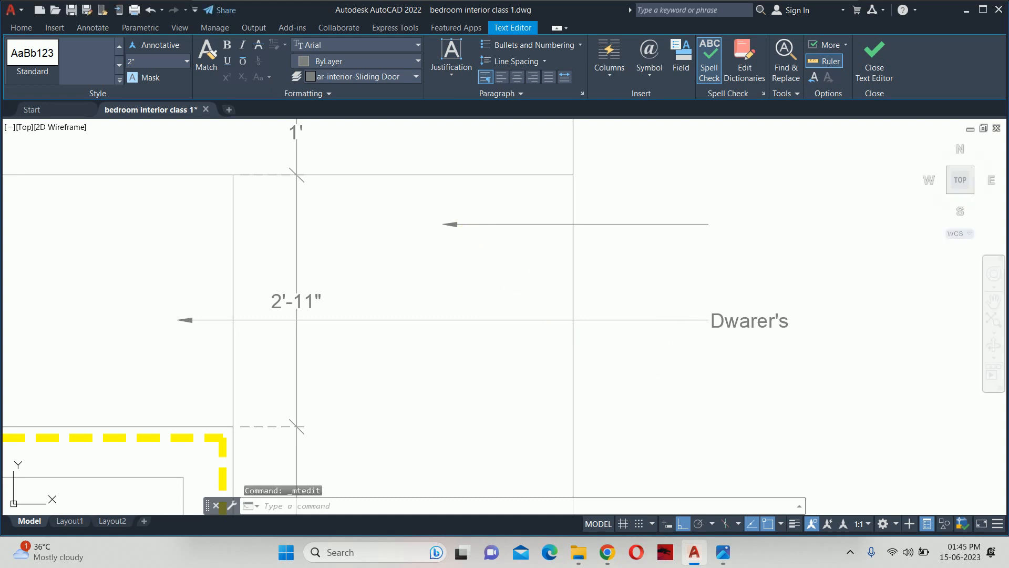
Step: Change the label of the second leader from the top to "Veneer"
click(732, 326)
double_click(732, 326)
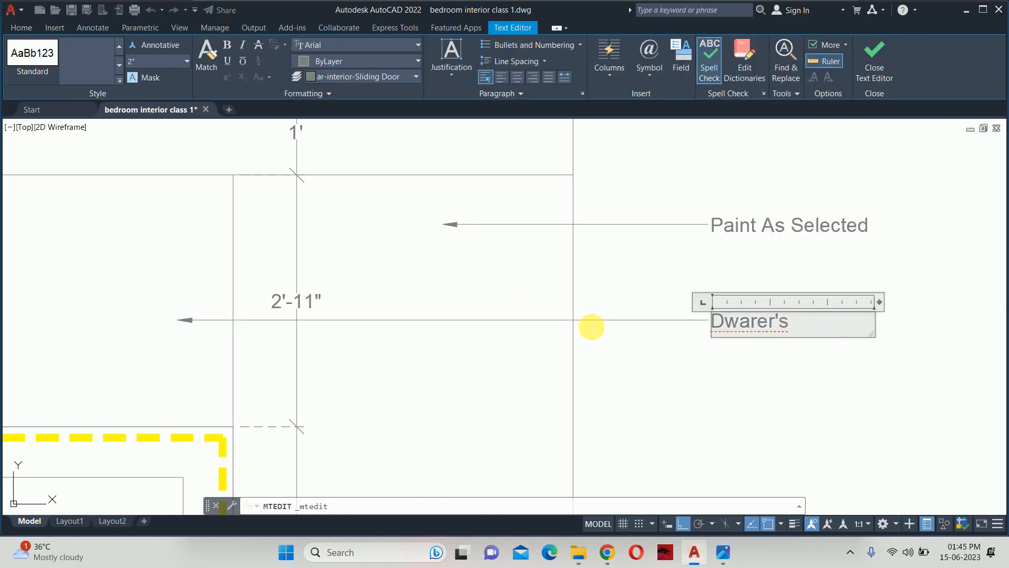
text(Veneer)
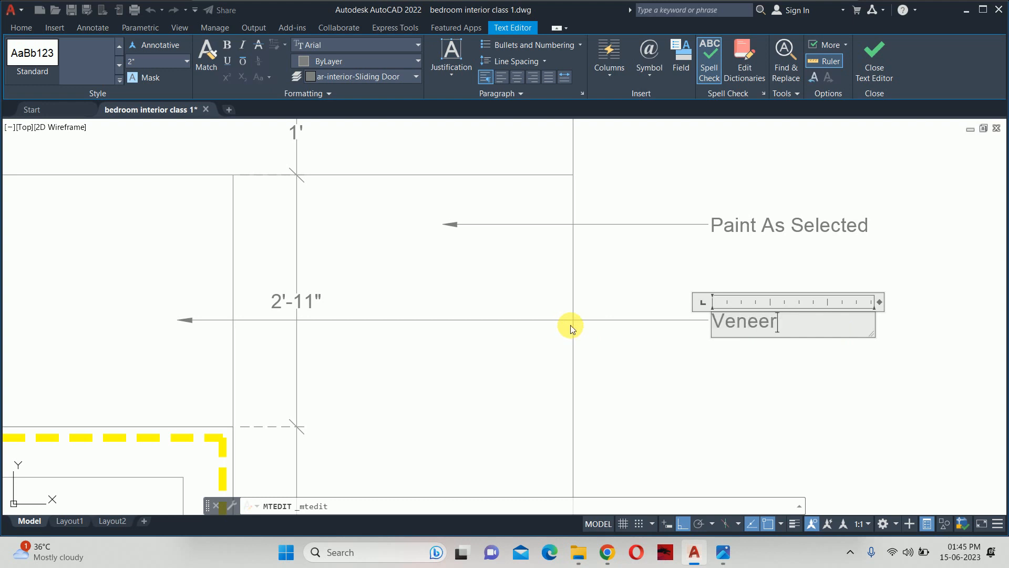
click(628, 415)
Step: Change the label of the leader pointing at the TV to "TV Unit"
scroll(610, 399, down, 5)
scroll(630, 289, up, 4)
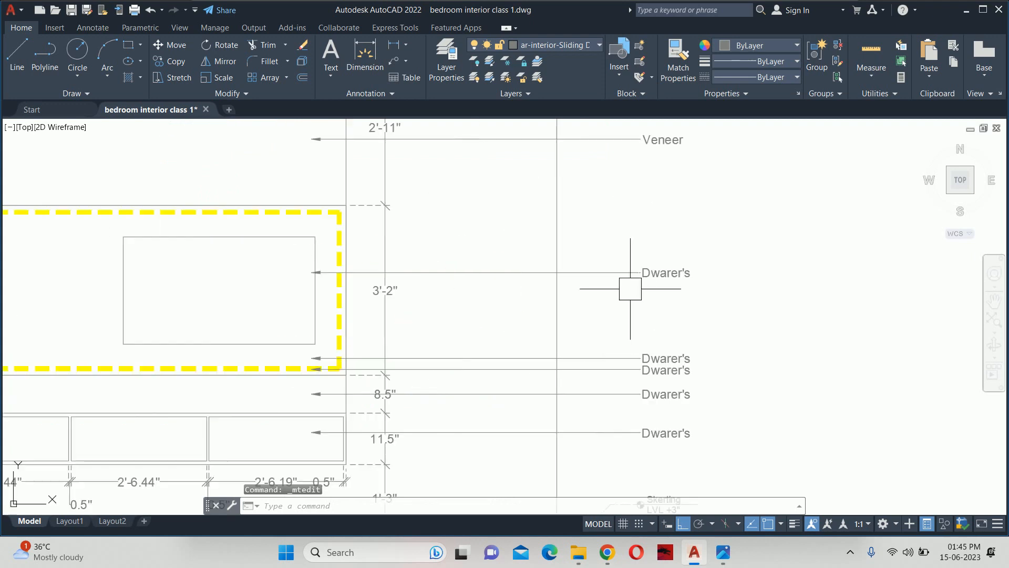
double_click(665, 273)
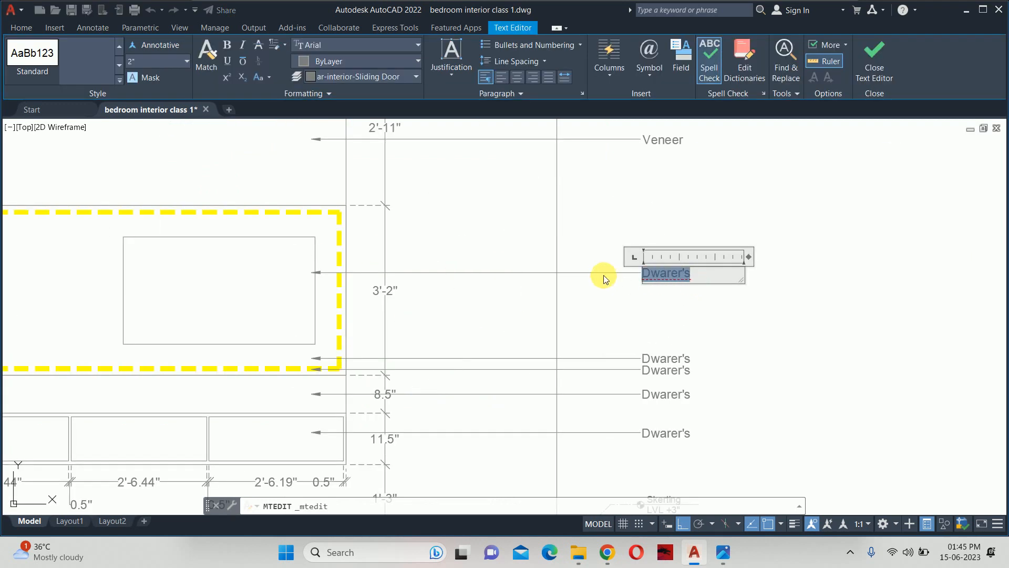
text(TV Unit)
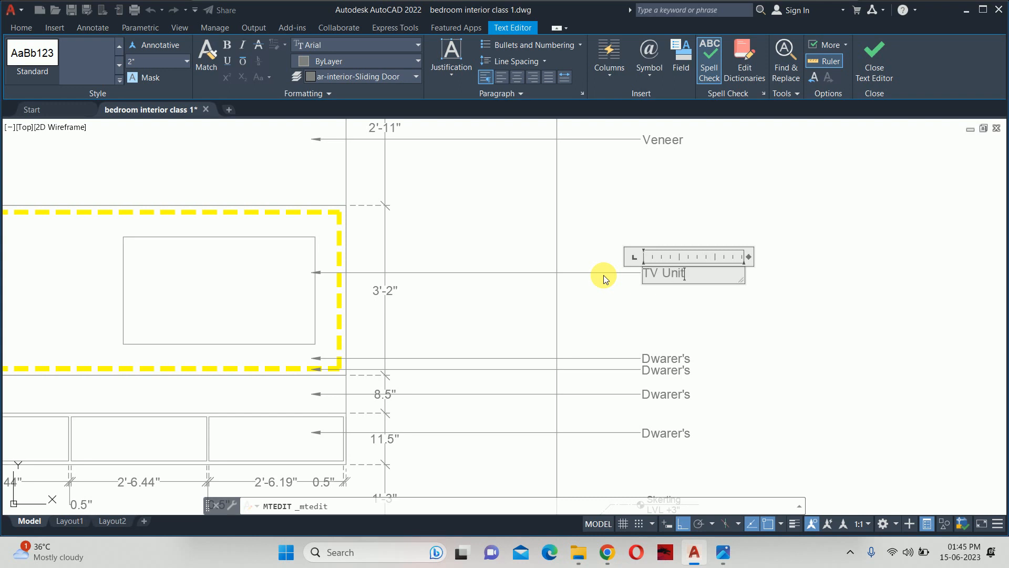
key(Escape)
Step: Change the label of the leader just below the TV Unit label to "UPVC Sheet (Glossy Finish)"
scroll(690, 355, up, 3)
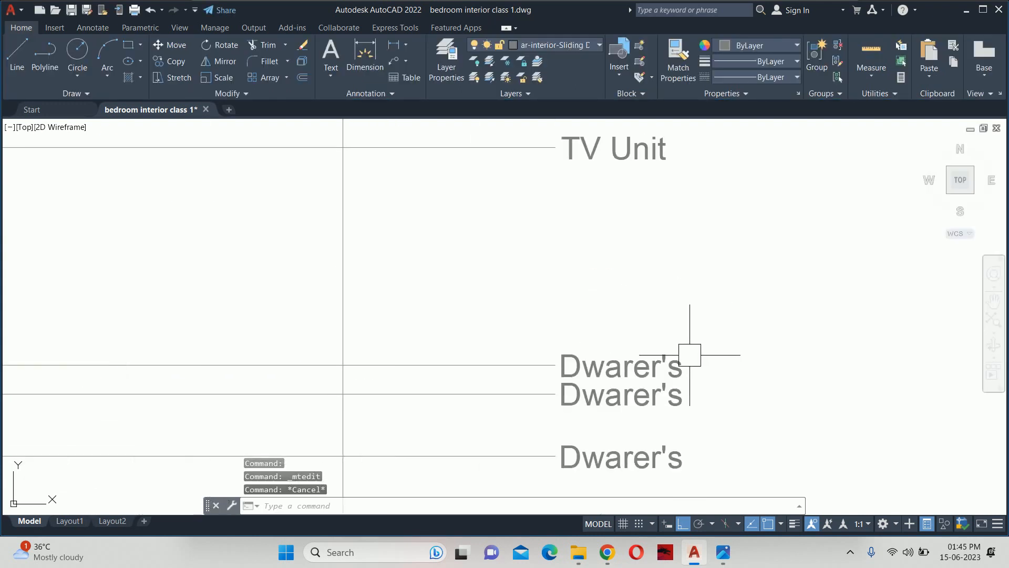
double_click(690, 363)
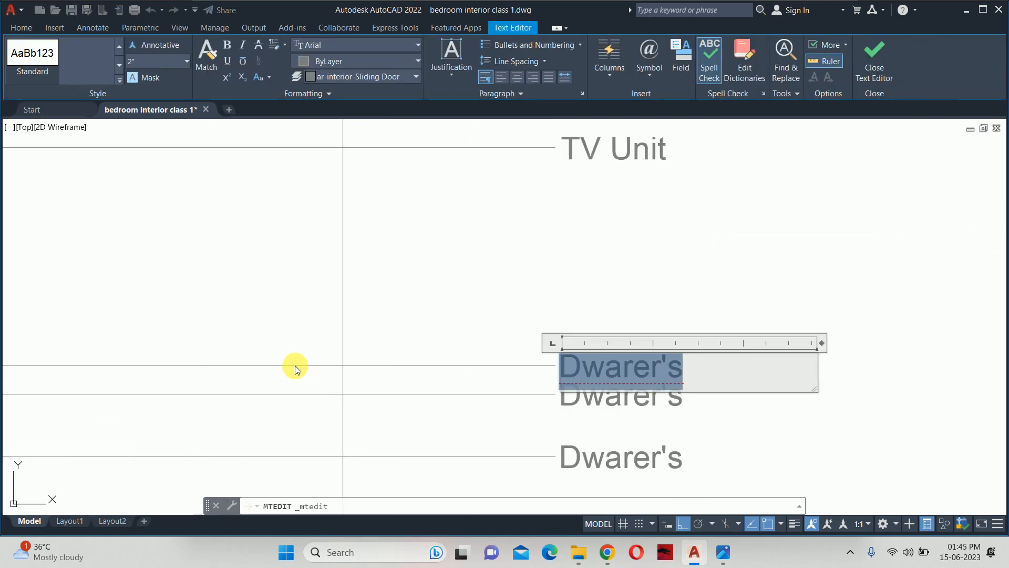
text(P)
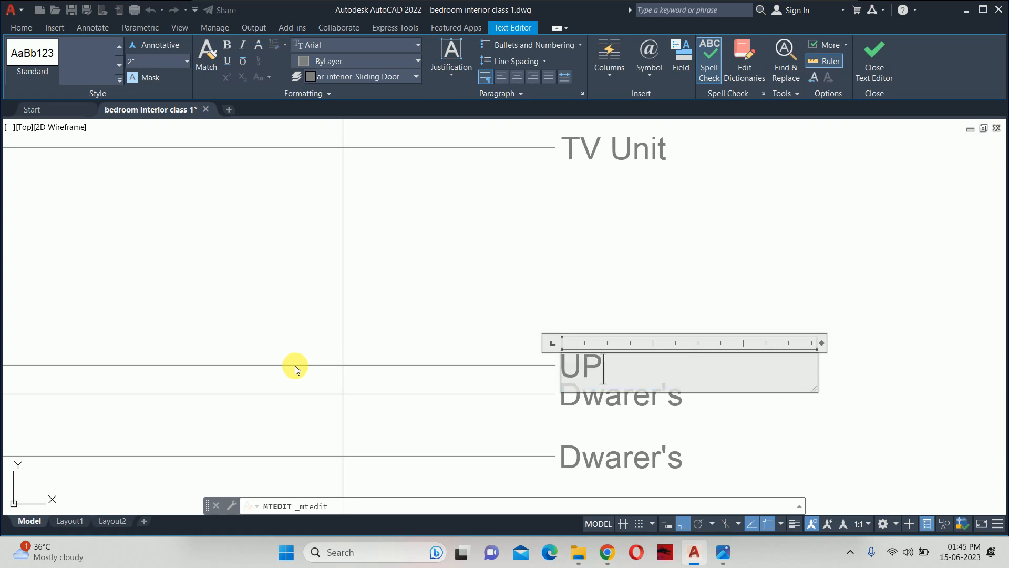
text(VC Sheet (Glo)
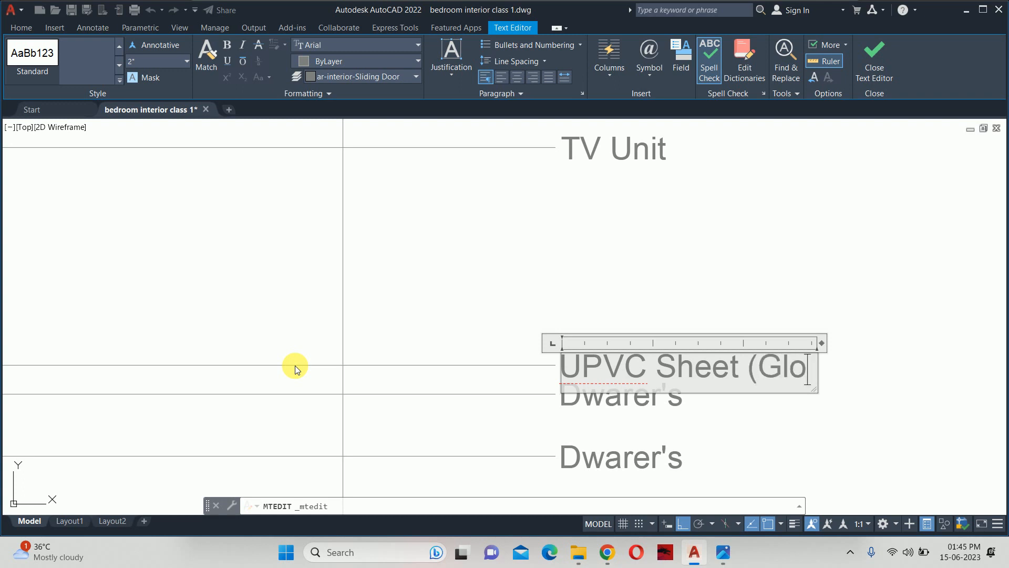
text(ssy Finish)
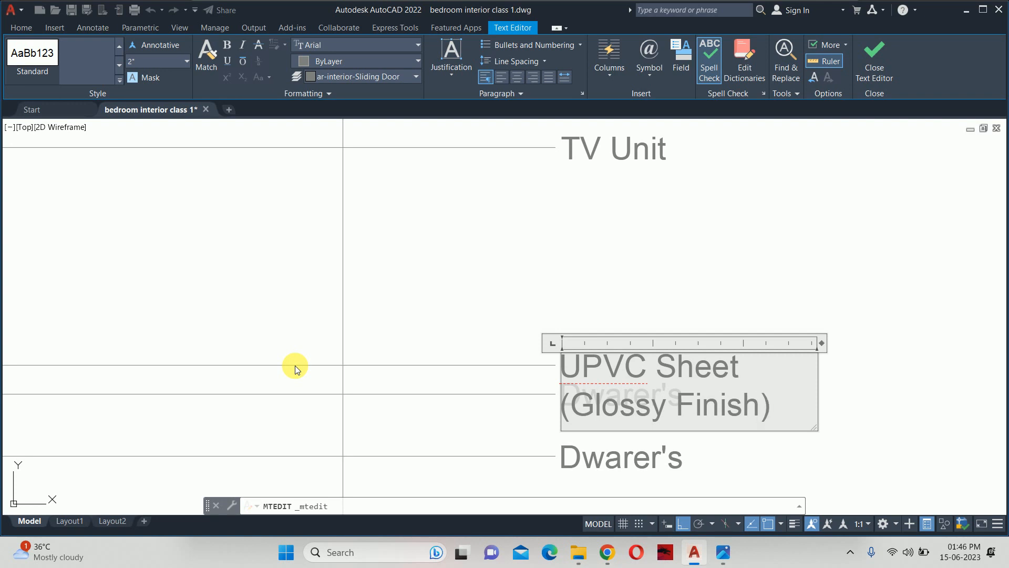
key(Escape)
key(Escape)
click(669, 375)
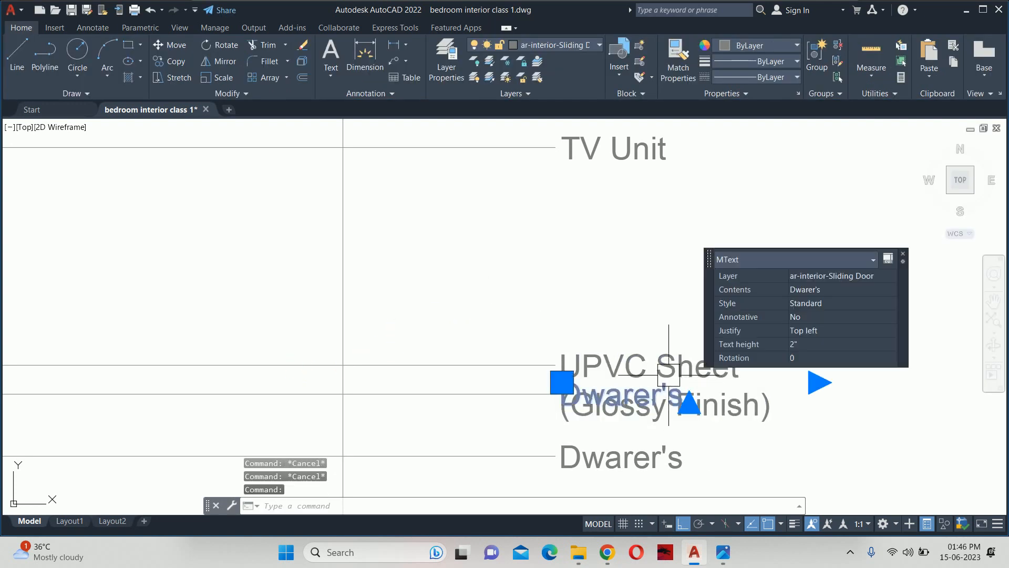
scroll(669, 375, up, 3)
text(m)
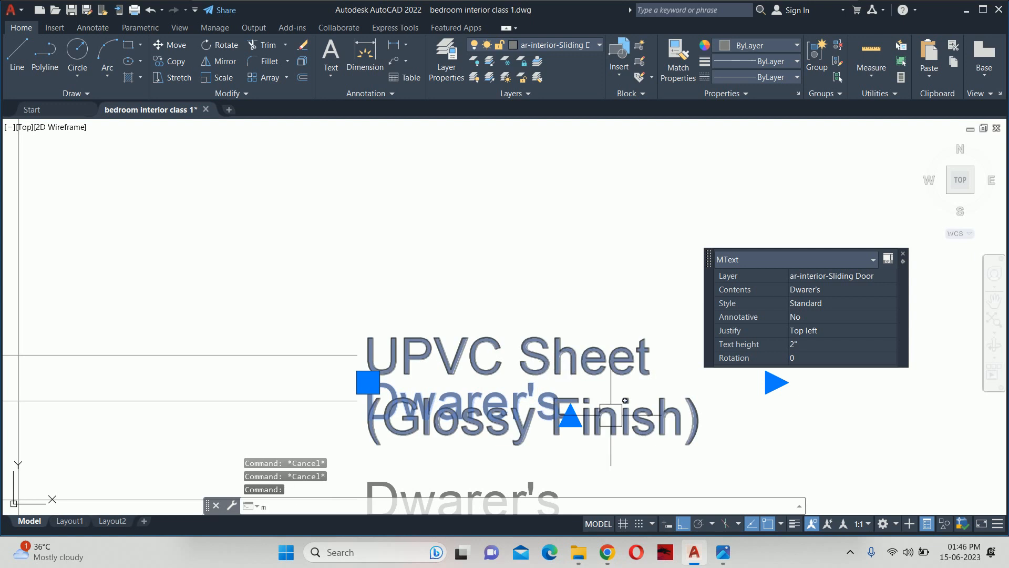
key(space)
click(865, 420)
key(Escape)
Step: Move the UPVC Sheet (Glossy Finish) label straight up, clear of the Dwarer's label beneath it
key(space)
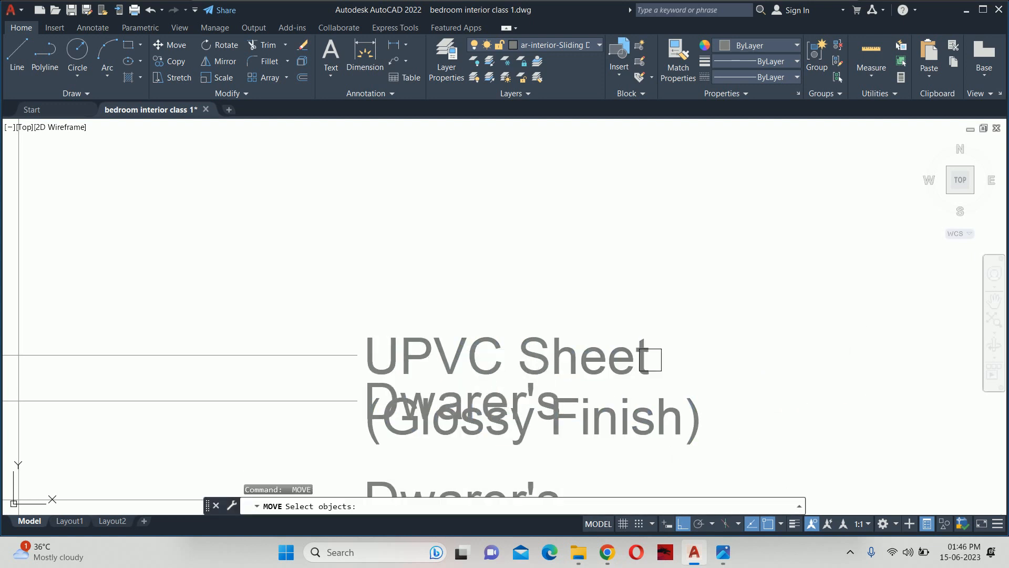
click(651, 359)
key(space)
click(778, 397)
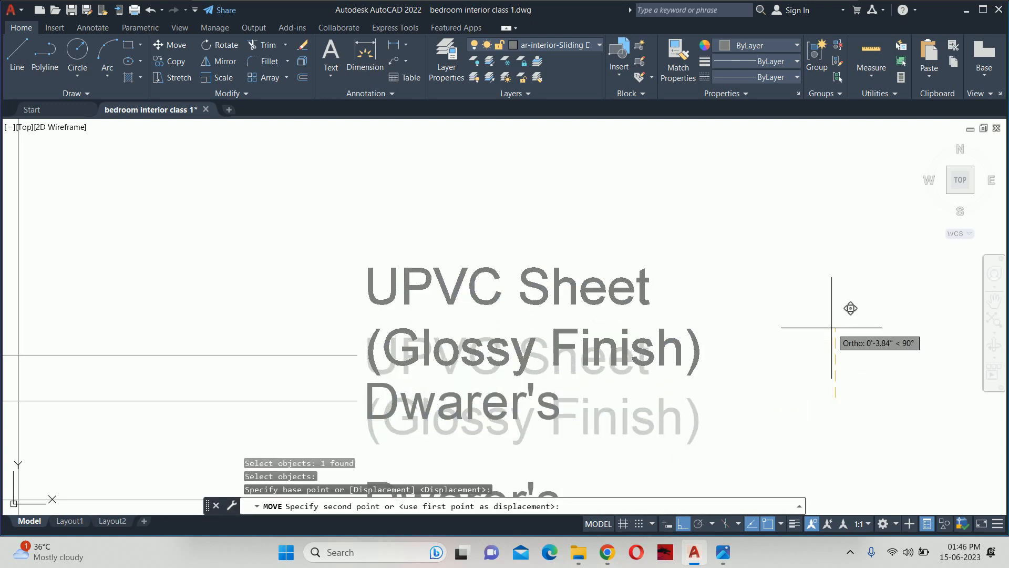
key(Escape)
key(Escape)
Step: Move the UPVC Sheet leader line straight up to line up with the middle of its two-line label
middle_drag(376, 376, 554, 362)
text(m)
key(space)
click(474, 345)
key(space)
click(476, 306)
scroll(462, 281, down, 2)
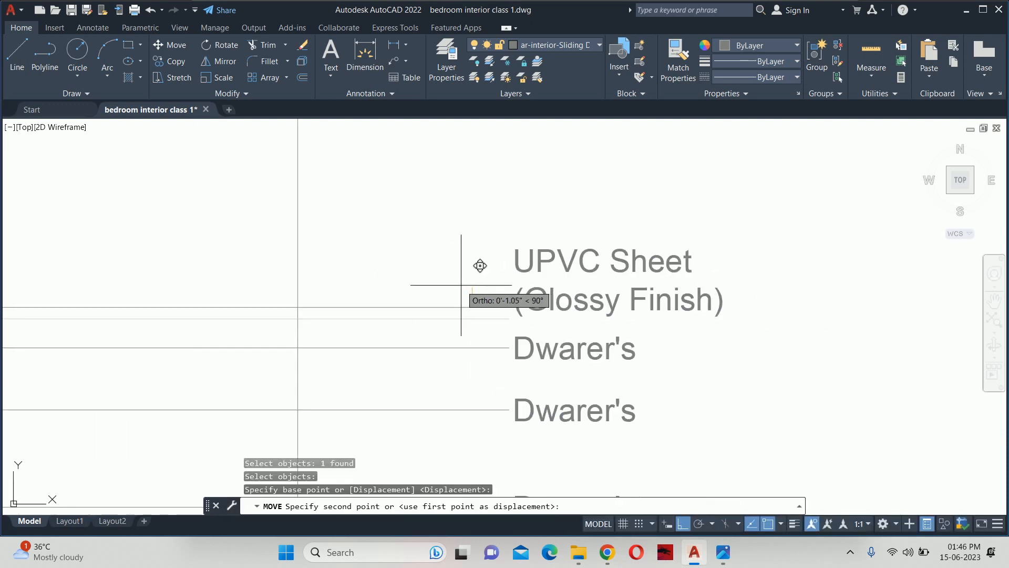
click(472, 259)
key(Escape)
key(Escape)
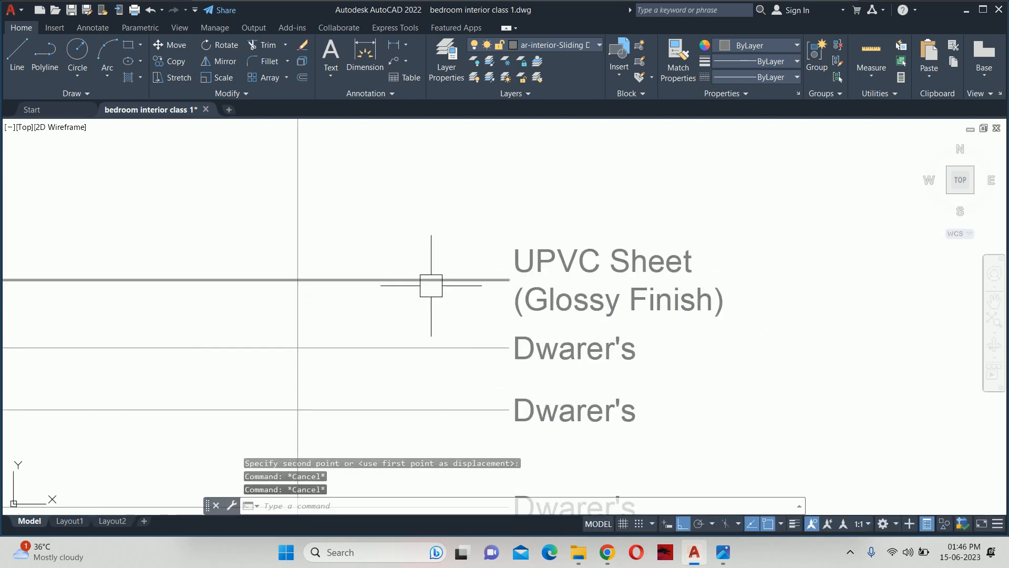
Step: Shorten the UPVC Sheet leader so its arrow ends between the TV's edge and the vertical yellow dashed line
scroll(431, 285, down, 4)
middle_drag(322, 207, 455, 214)
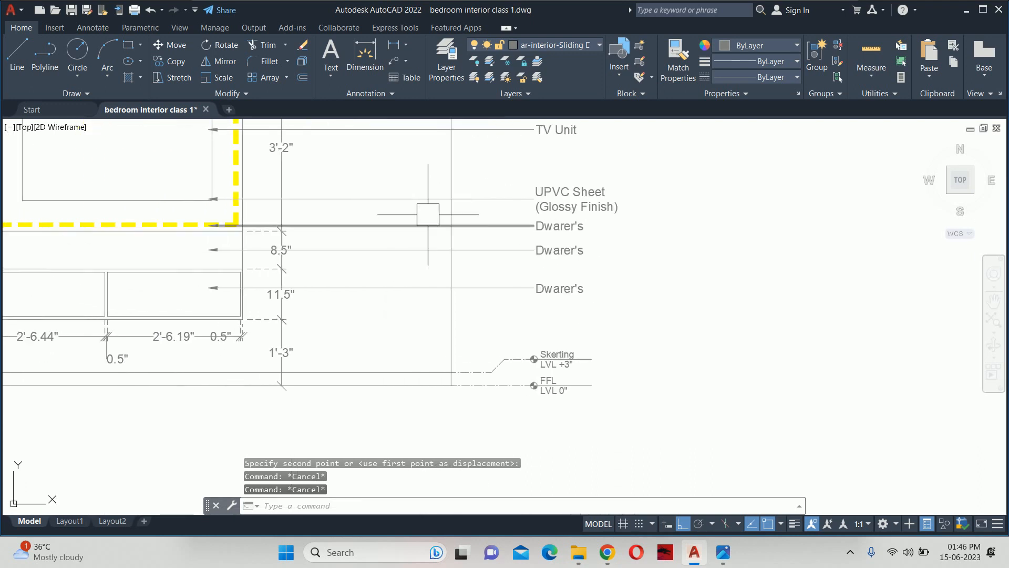
middle_drag(315, 210, 547, 189)
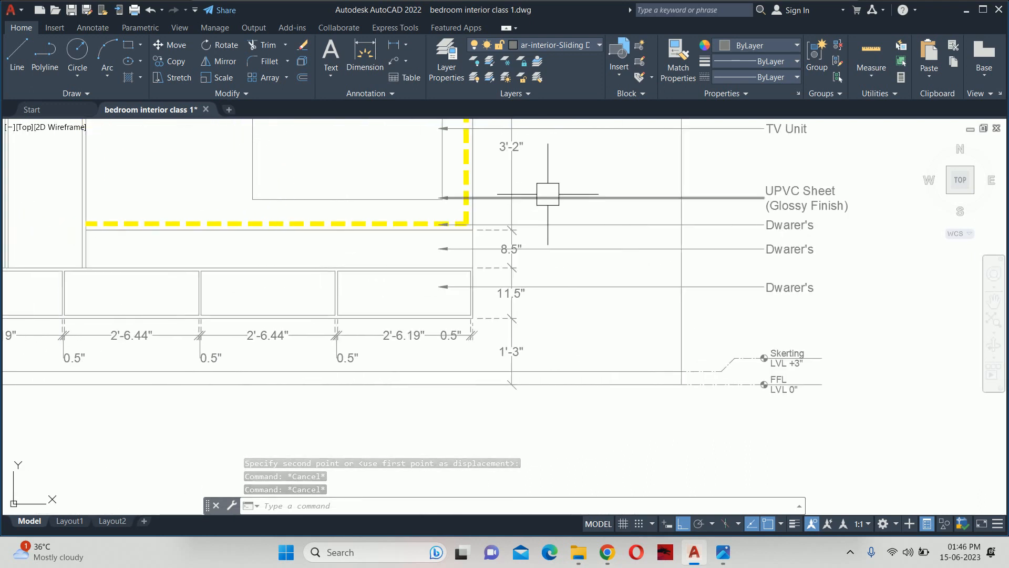
click(475, 206)
scroll(463, 202, up, 6)
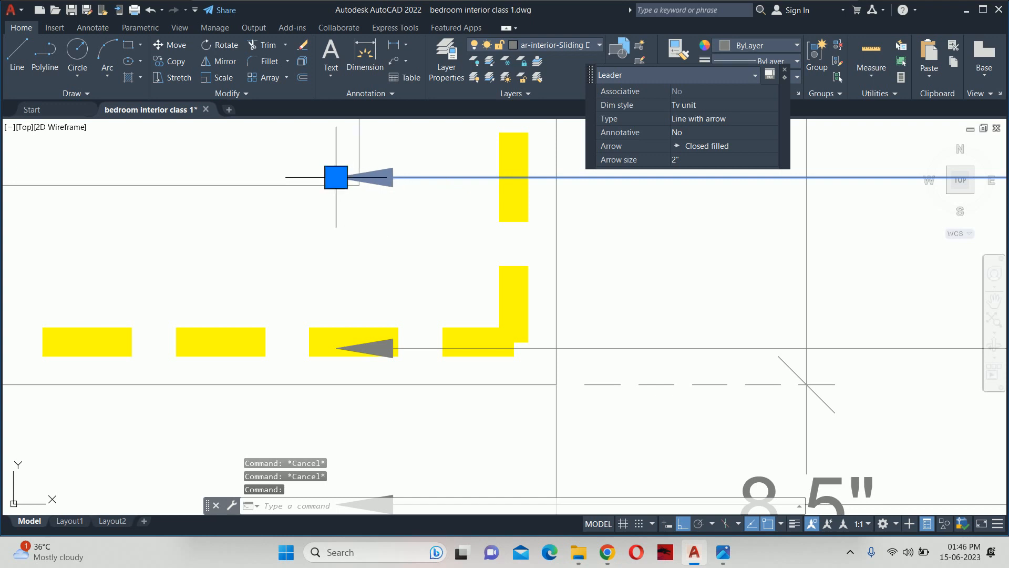
click(336, 178)
key(Escape)
key(Escape)
key(Escape)
scroll(436, 178, down, 5)
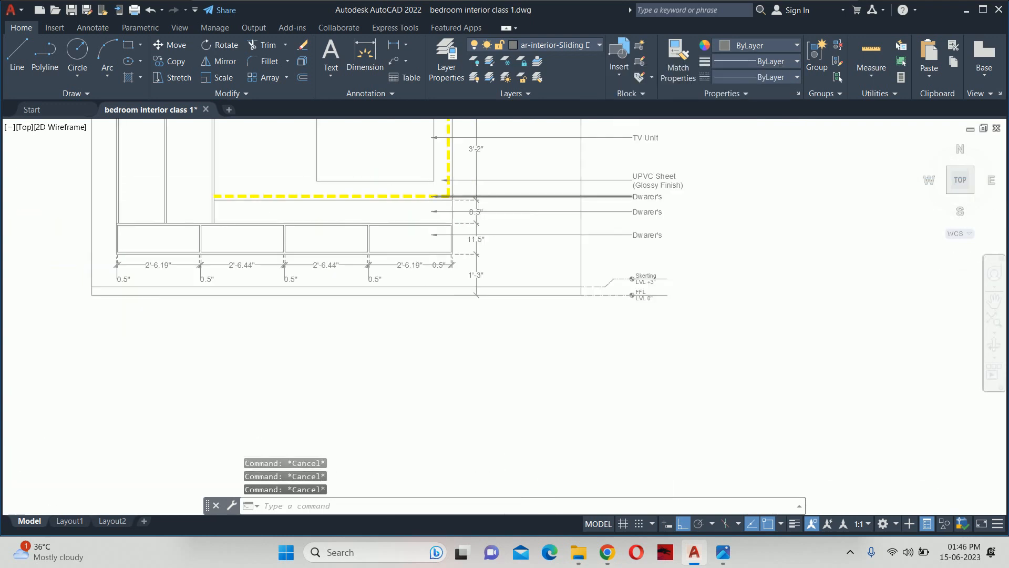
scroll(439, 205, up, 8)
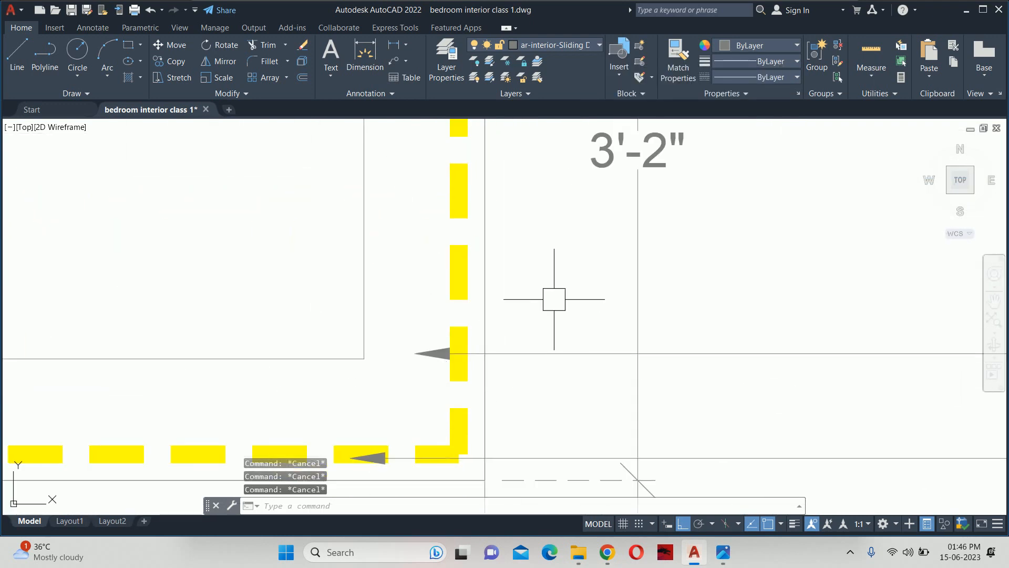
click(545, 349)
click(415, 354)
scroll(395, 354, up, 4)
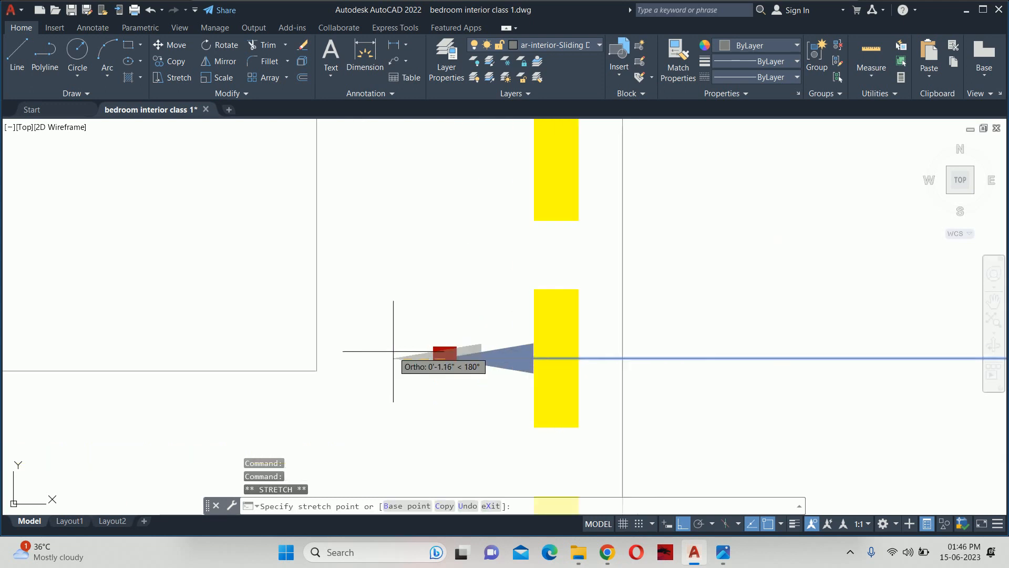
key(Escape)
key(Escape)
scroll(418, 316, down, 12)
middle_drag(425, 297, 471, 234)
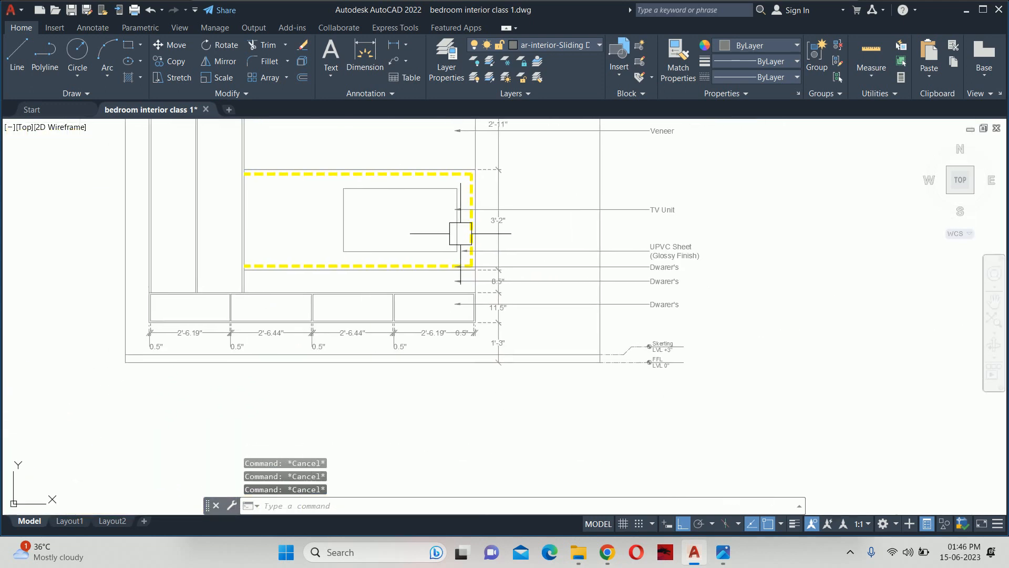
Step: Change the label of the leader just below the UPVC Sheet label to "Led Light Strip"
scroll(604, 263, up, 5)
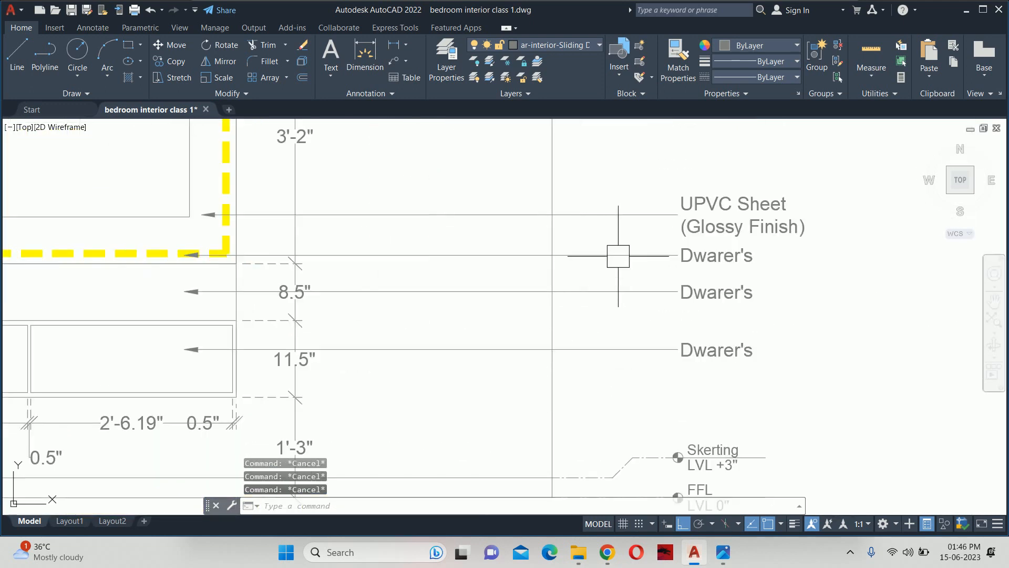
double_click(712, 256)
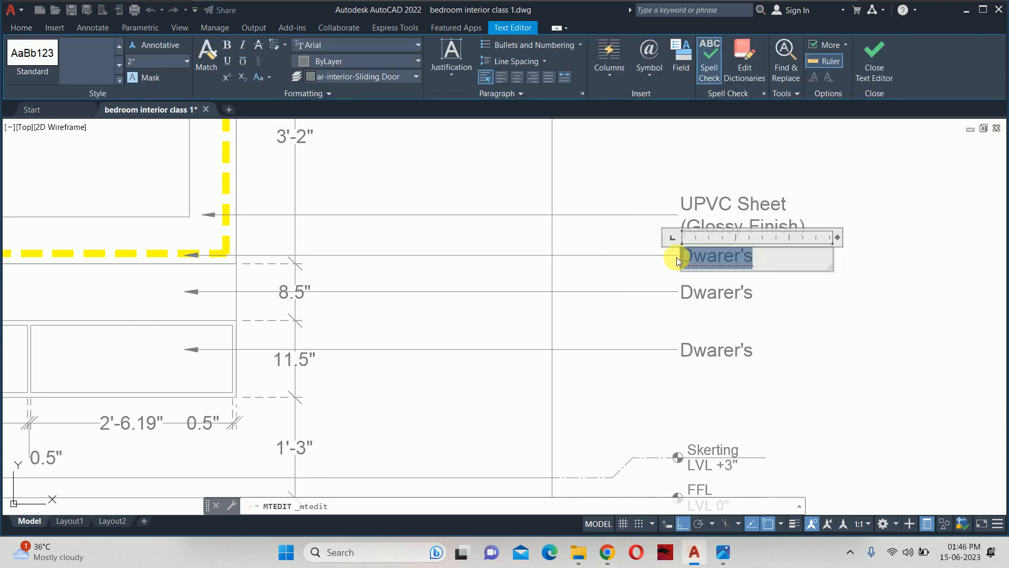
key(BackSpace)
text(Led)
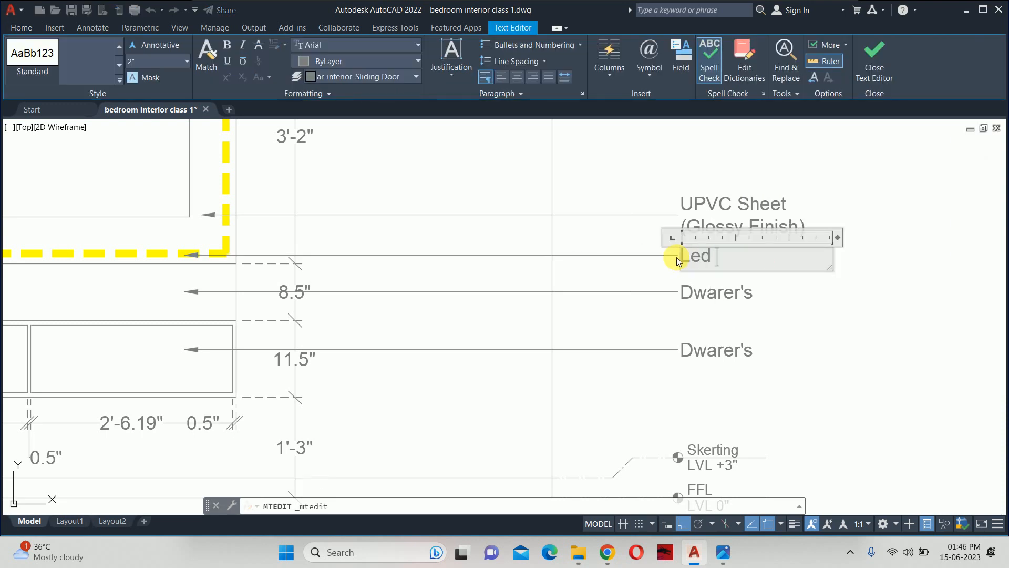
text( Light Strip)
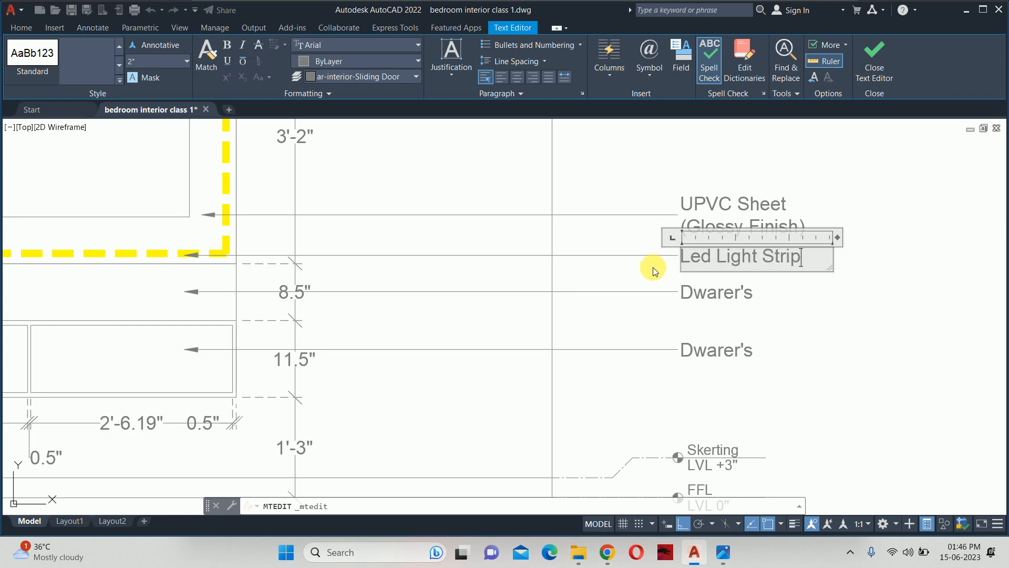
key(Escape)
key(Escape)
Step: Change the label of the leader just below the Led Light Strip label to "Veneer"
click(719, 292)
double_click(719, 292)
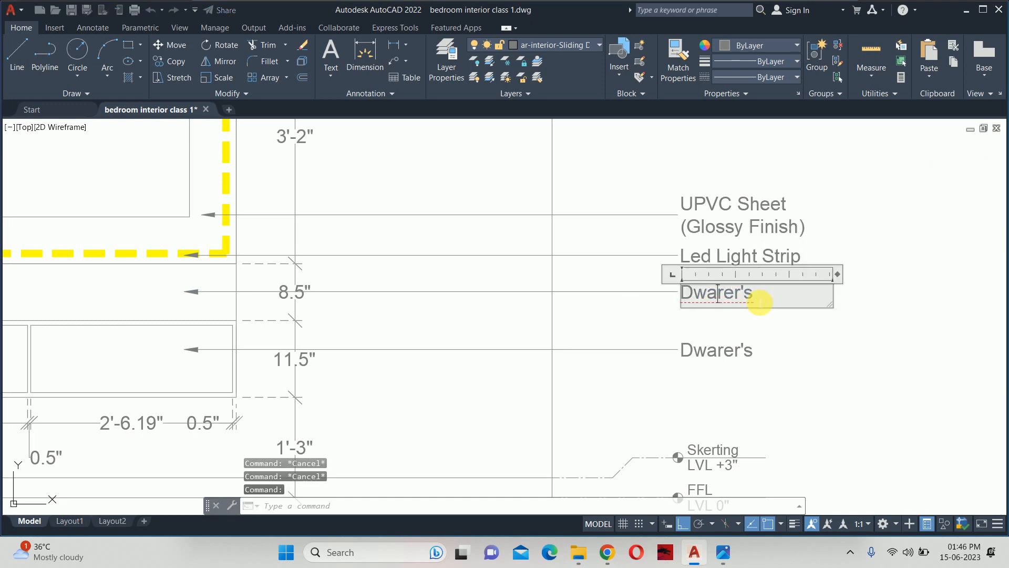
text(Ven)
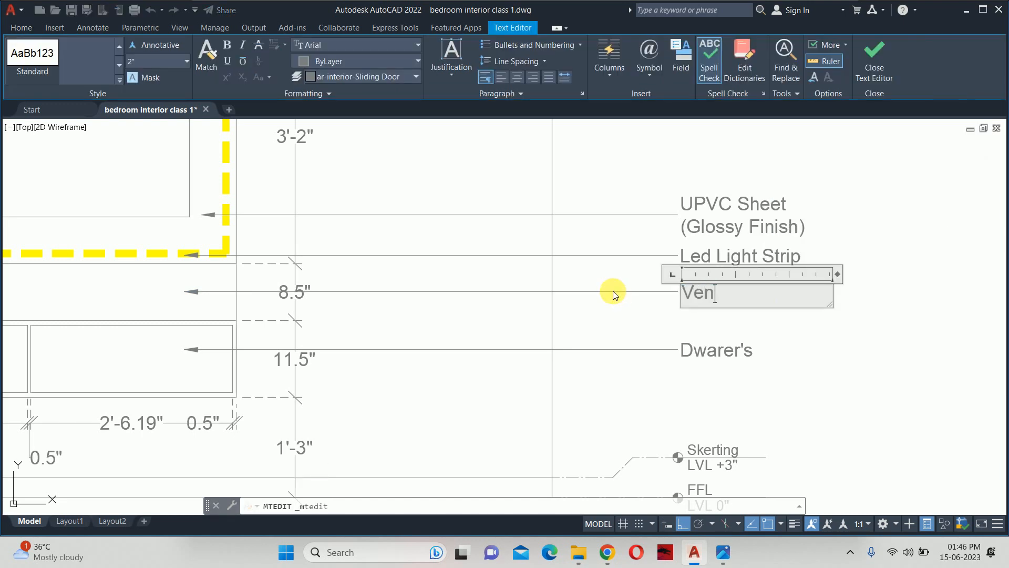
text(eer)
key(Escape)
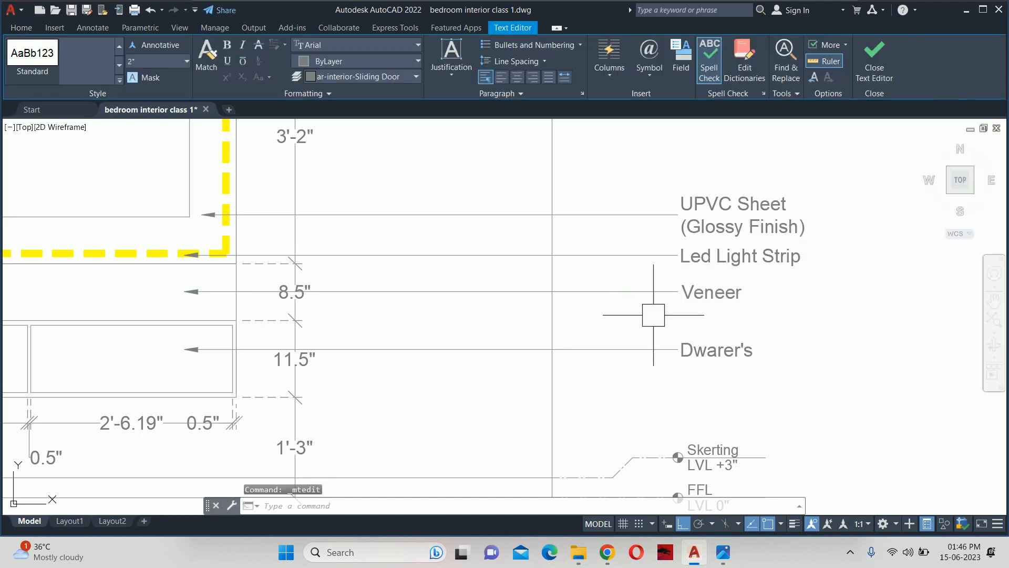
Step: Copy the Paint As Selected leader and its label straight up so the arrow lands in the 1' band at the elevation's top
scroll(687, 358, down, 5)
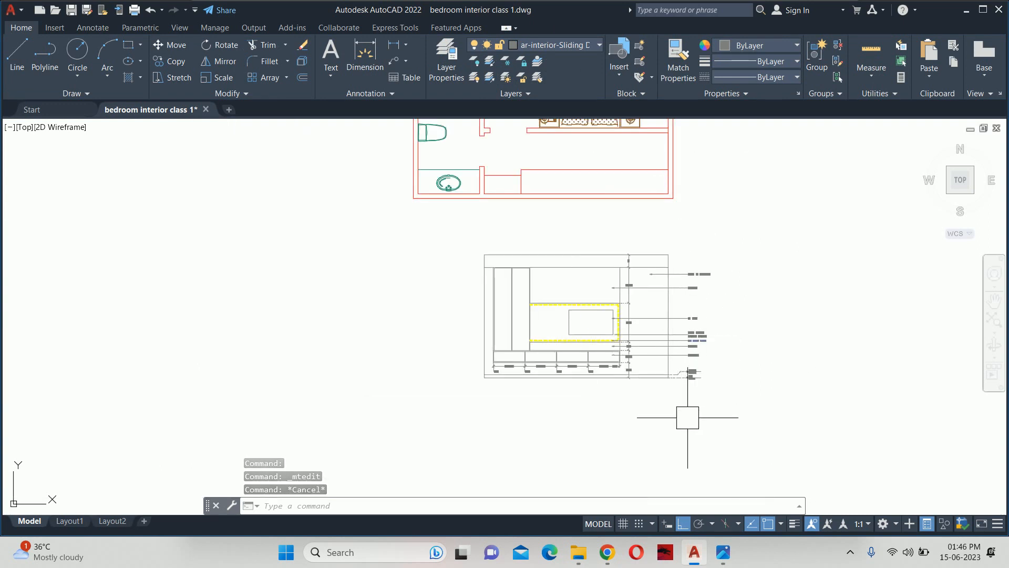
scroll(669, 370, up, 2)
middle_drag(334, 268, 407, 298)
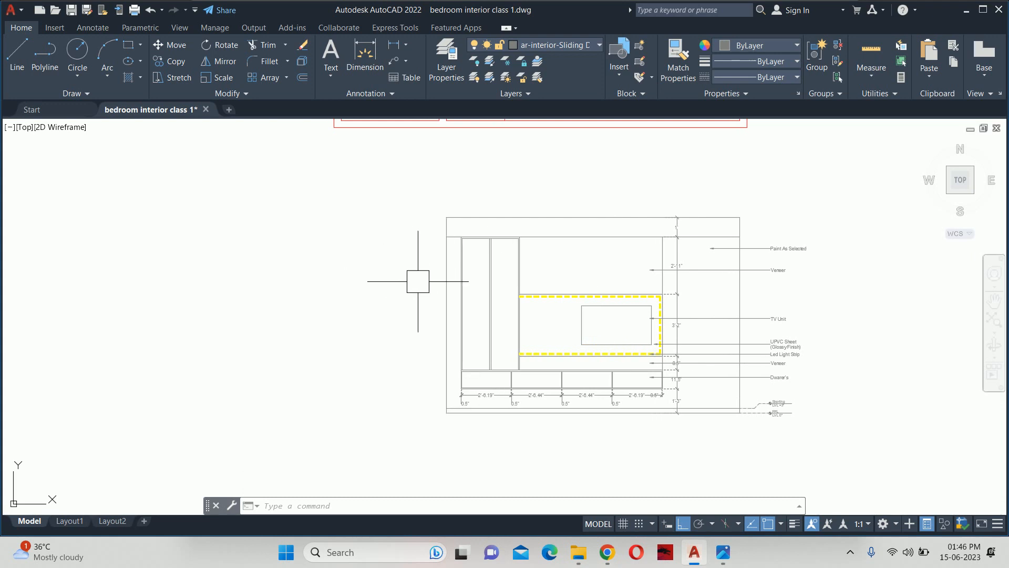
middle_drag(546, 294, 517, 303)
scroll(730, 332, up, 2)
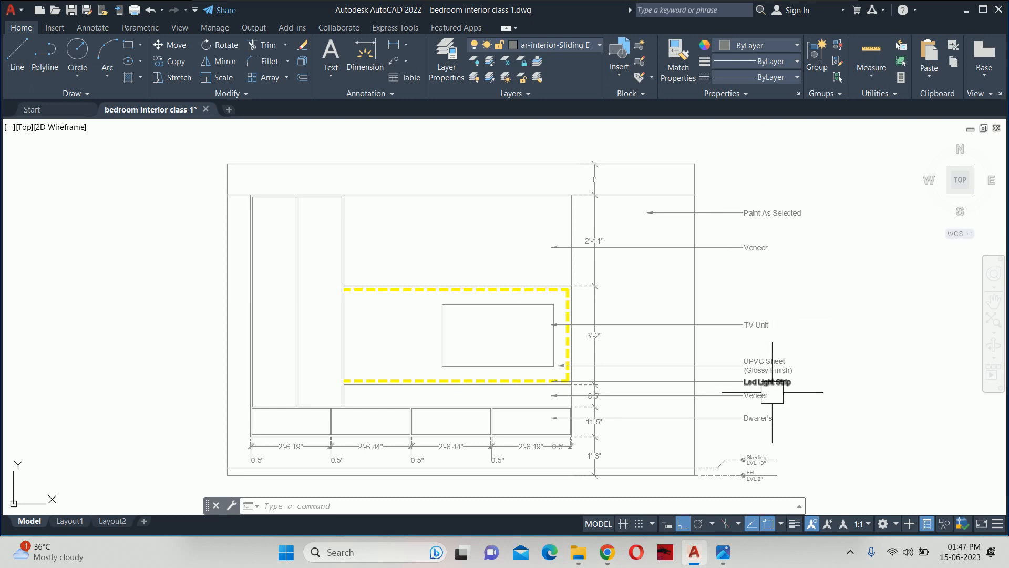
middle_drag(759, 399, 701, 303)
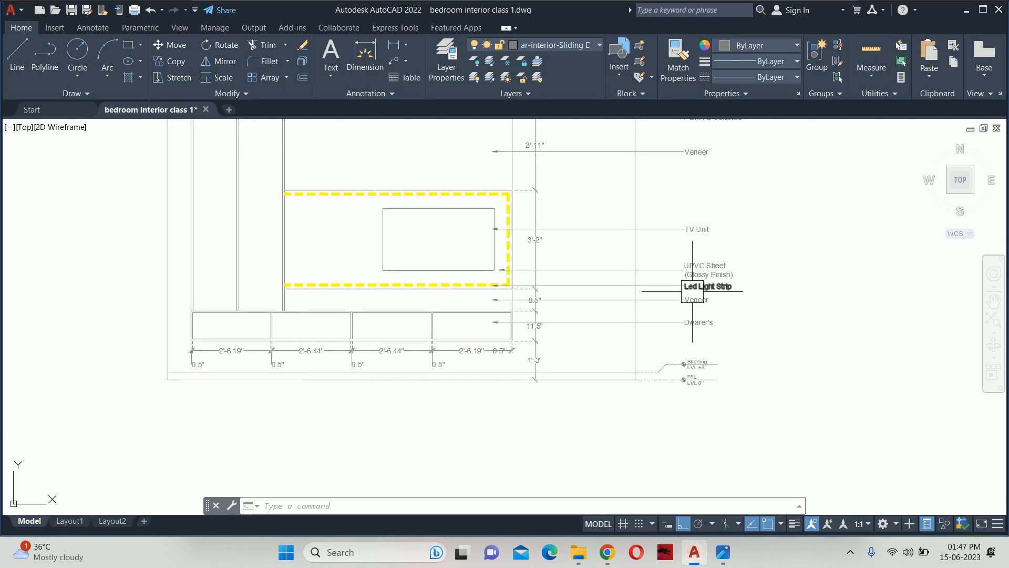
middle_drag(643, 161, 631, 342)
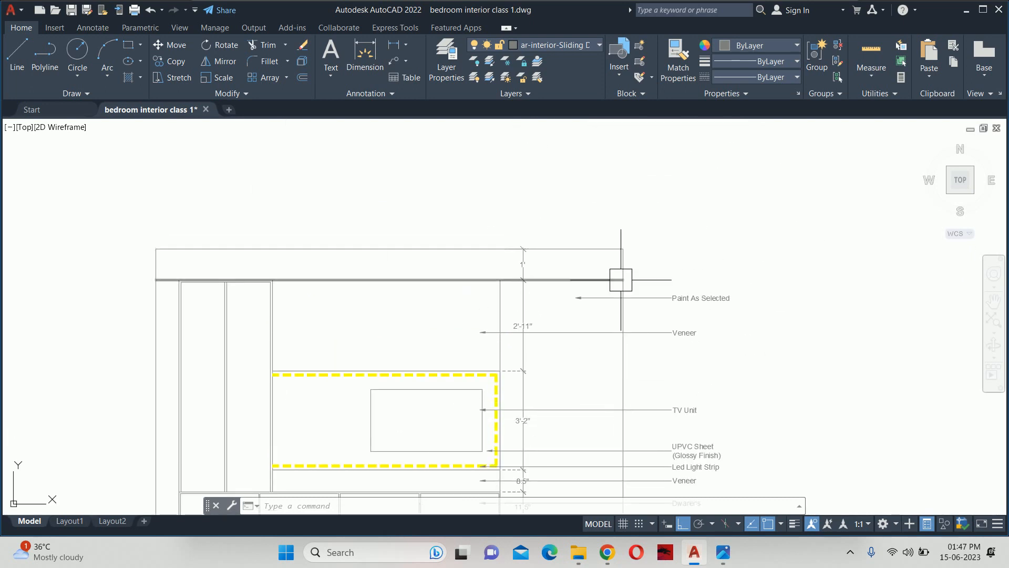
text(co)
key(Return)
scroll(689, 284, up, 4)
click(654, 313)
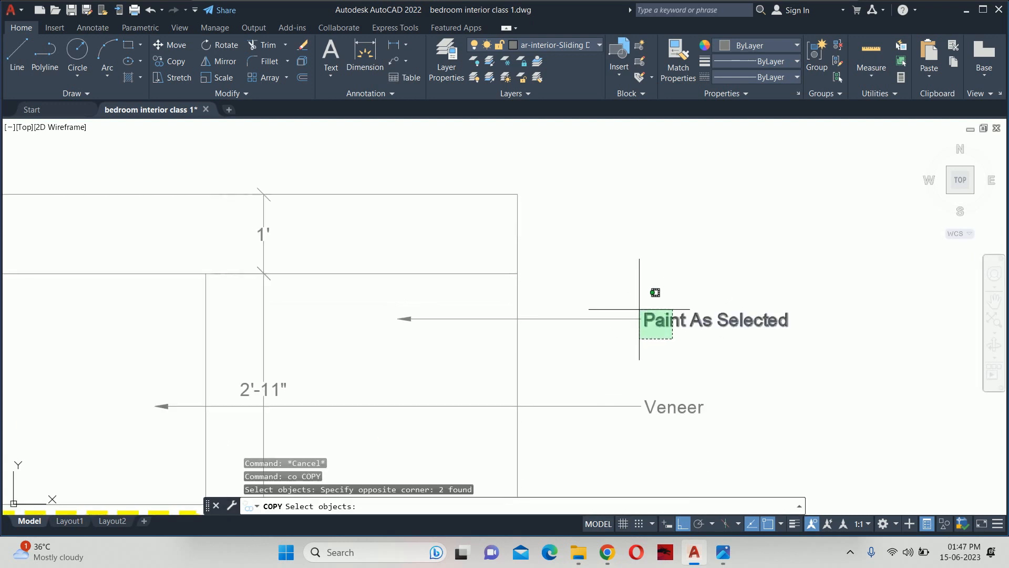
key(Return)
click(398, 319)
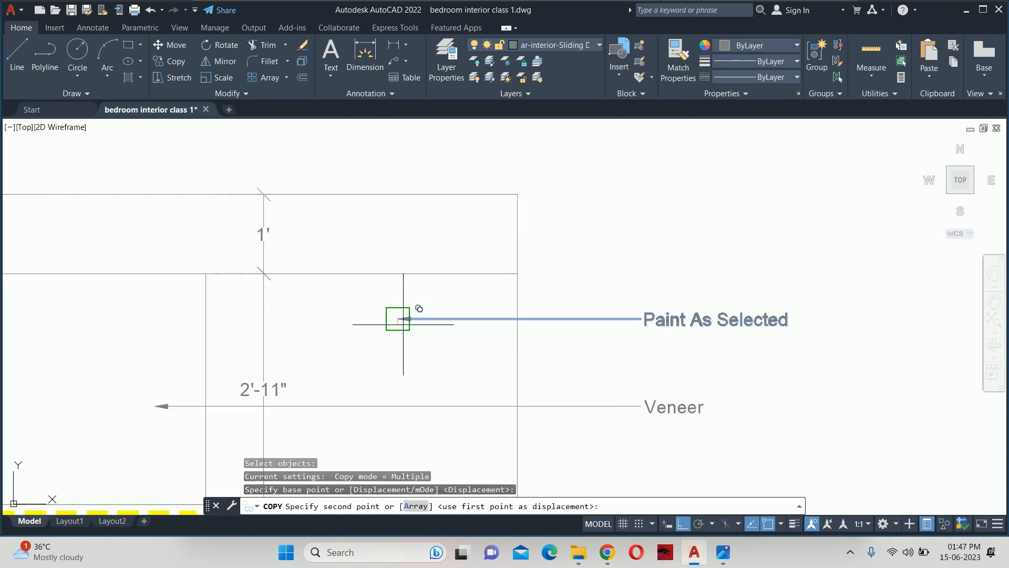
click(402, 233)
key(Escape)
key(Escape)
Step: Change the text of the copied topmost label to "Flase Ceiling"
double_click(683, 250)
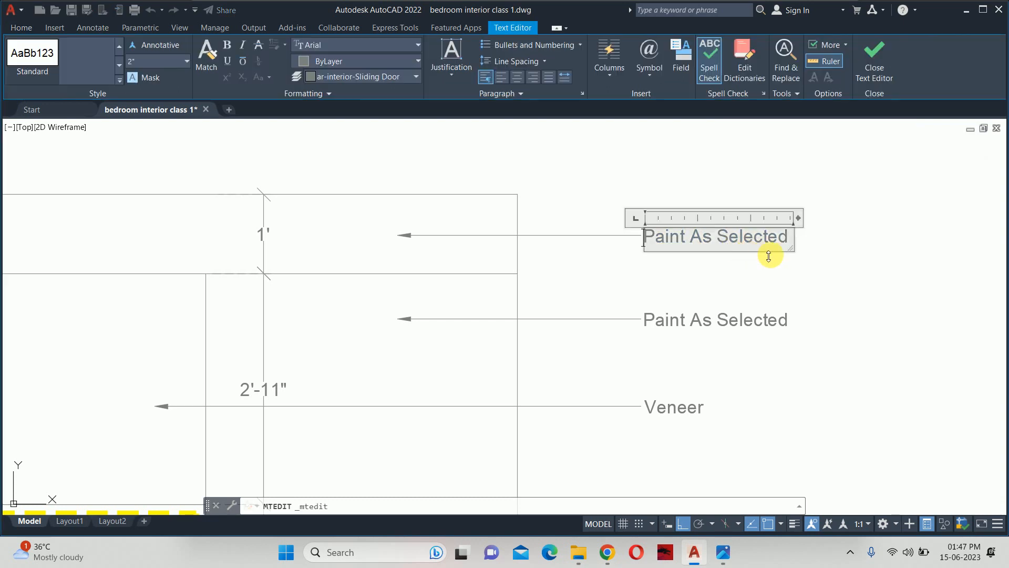
drag(793, 243, 615, 245)
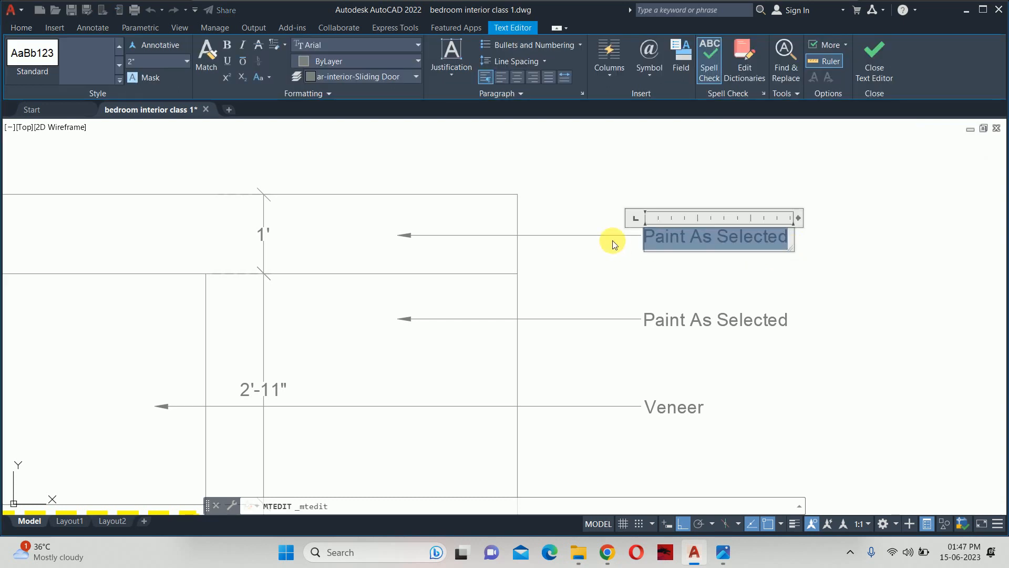
text(Flase Ceiling)
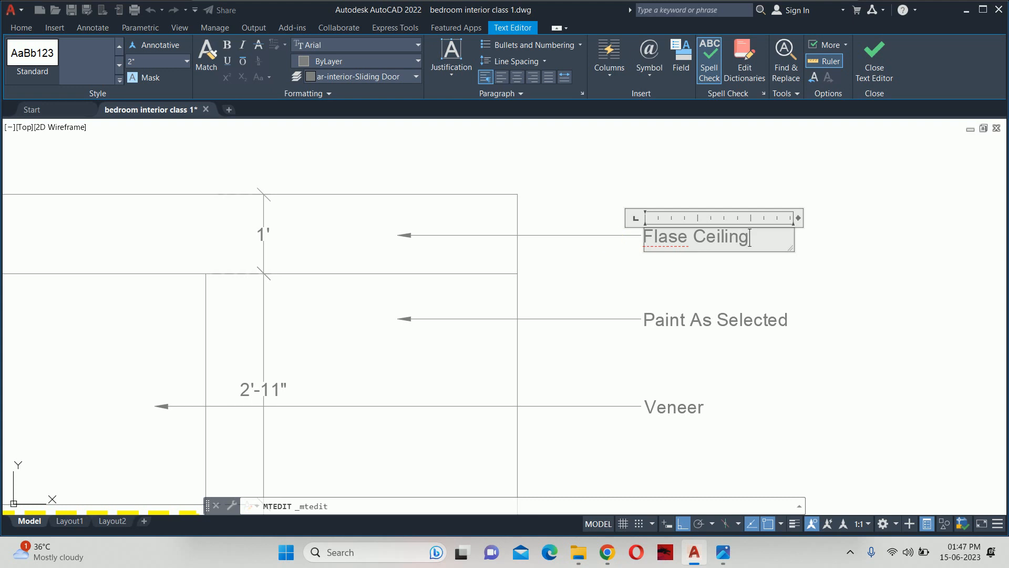
key(Escape)
key(Escape)
key(Escape)
scroll(584, 257, down, 4)
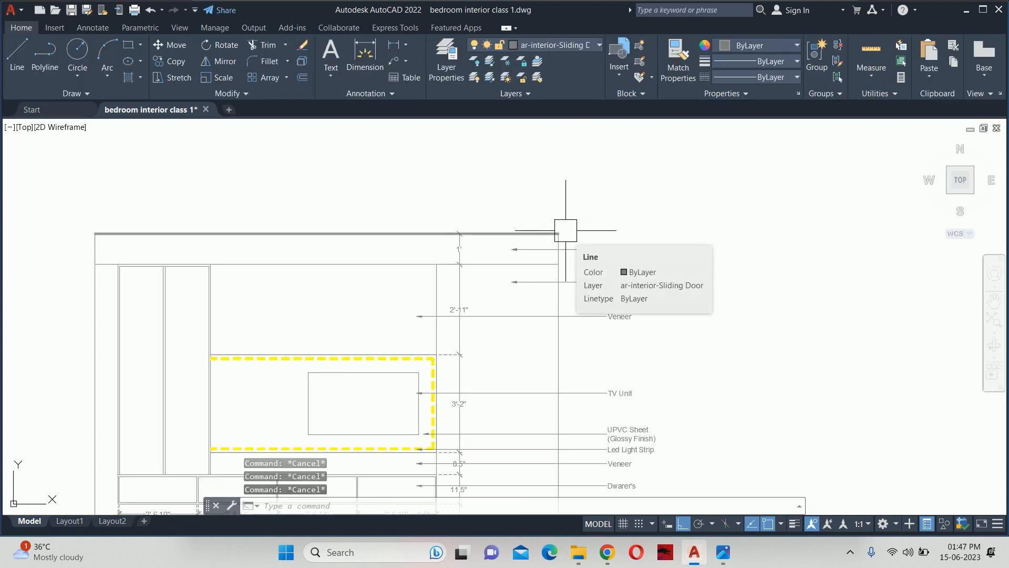
scroll(529, 232, down, 2)
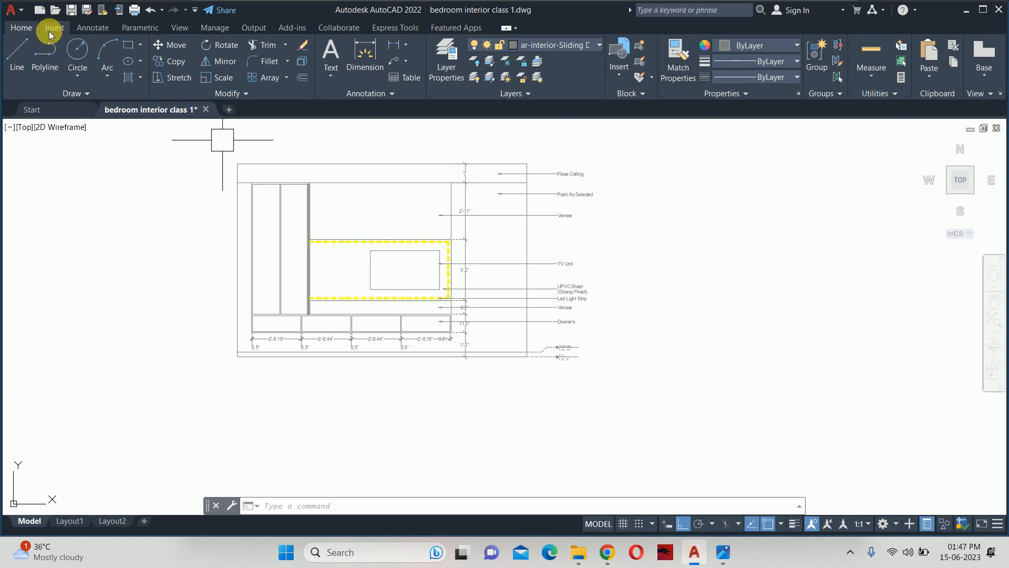
scroll(208, 176, up, 2)
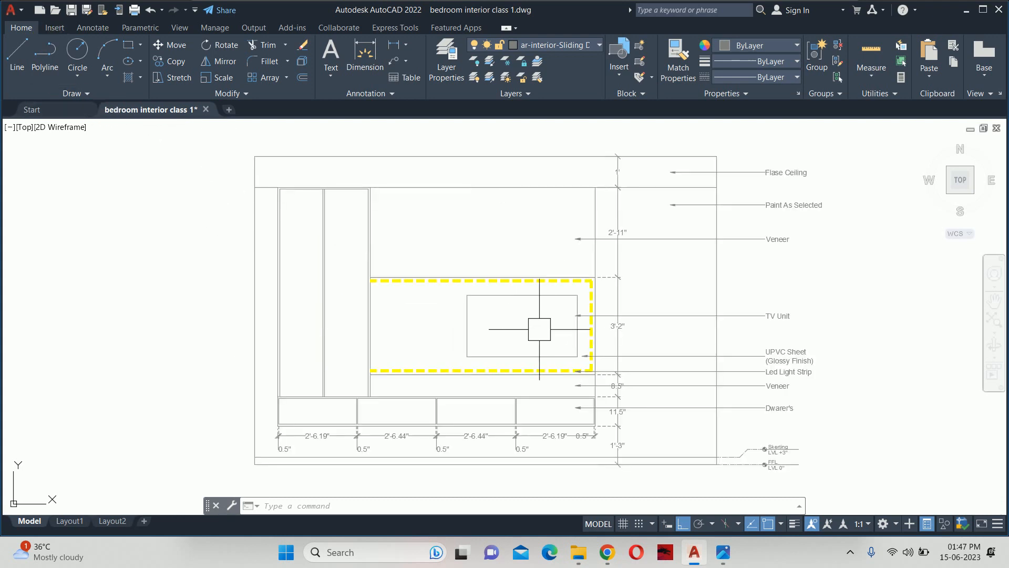
text(ttv)
key(Return)
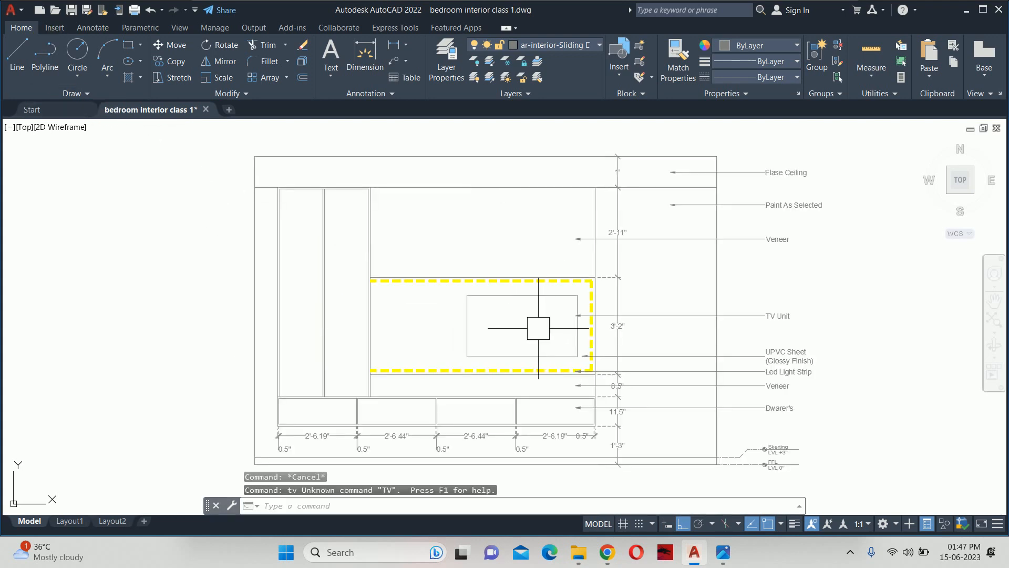
key(Escape)
key(Escape)
text(h)
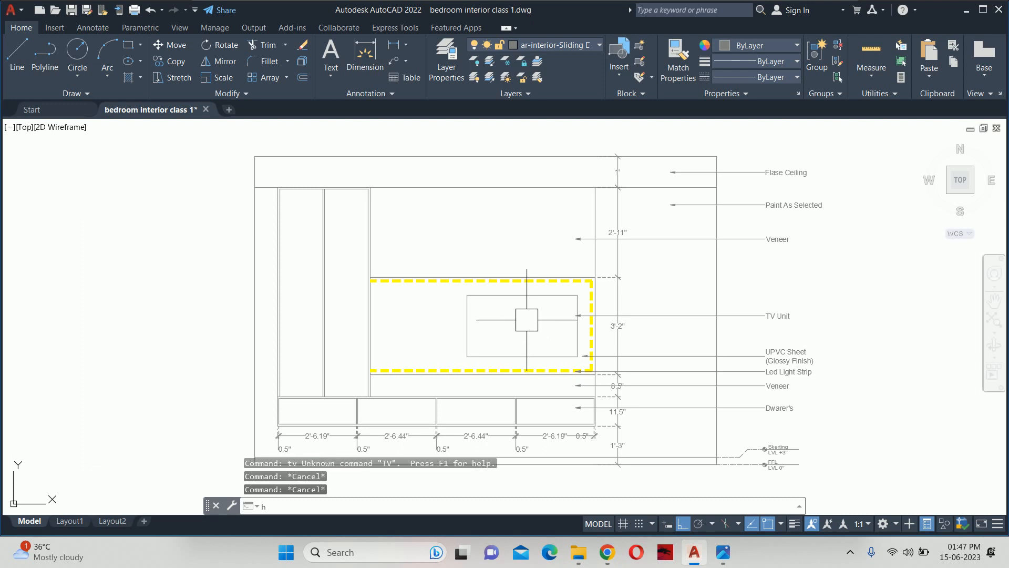
text(at)
key(Return)
text(h)
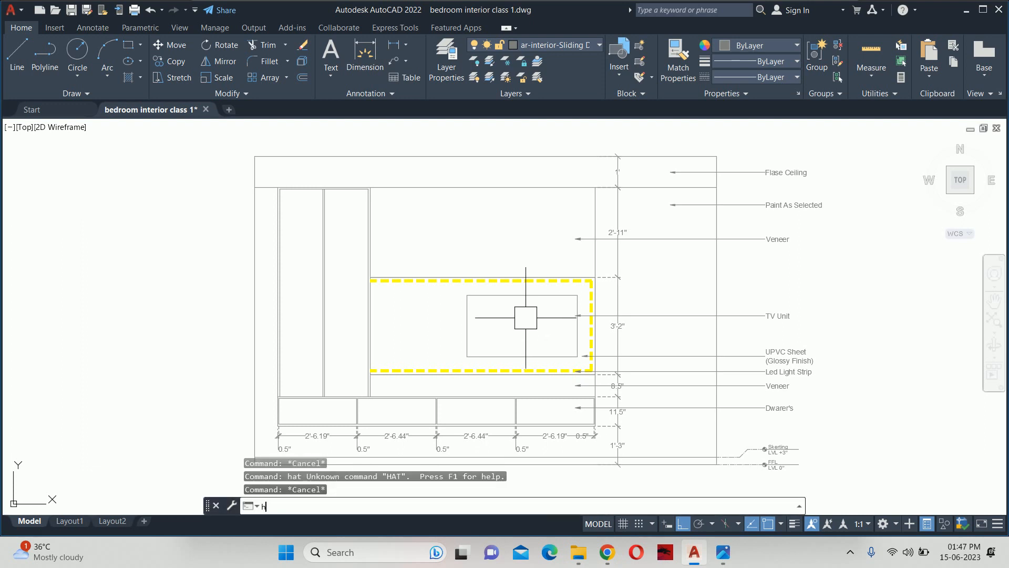
key(Return)
key(Escape)
key(Escape)
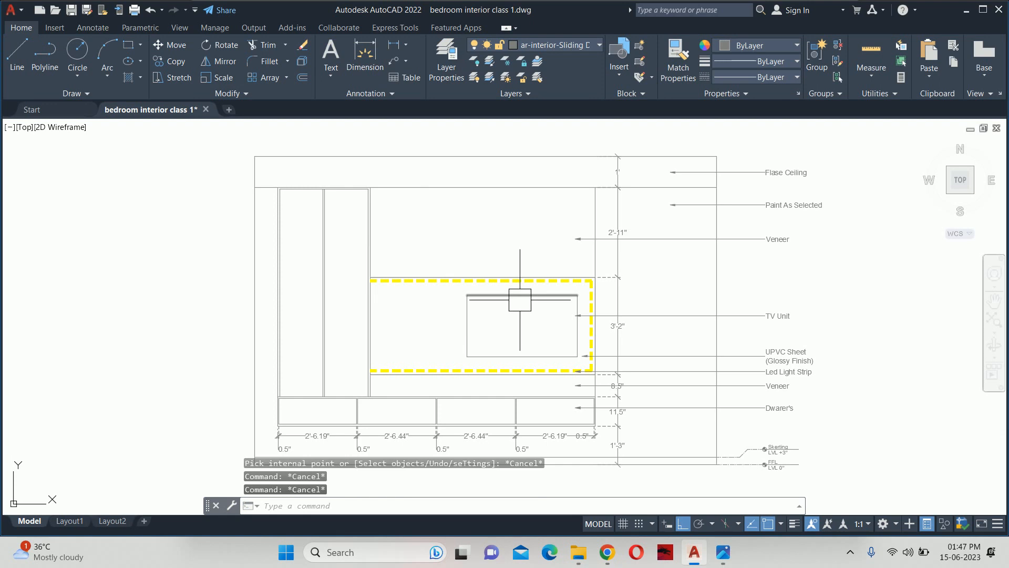
text(o)
key(Return)
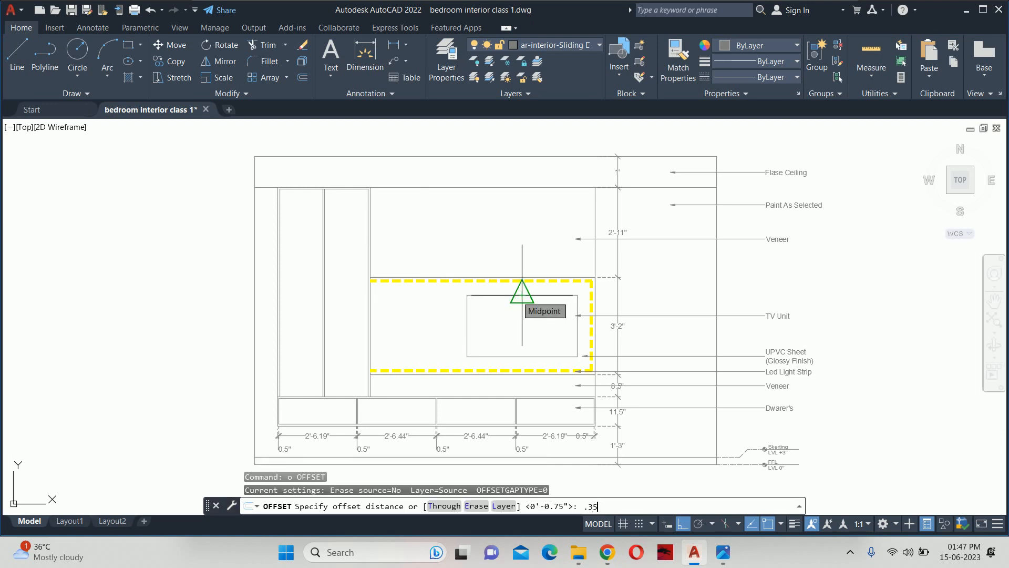
text(.3)
key(Return)
scroll(522, 295, up, 4)
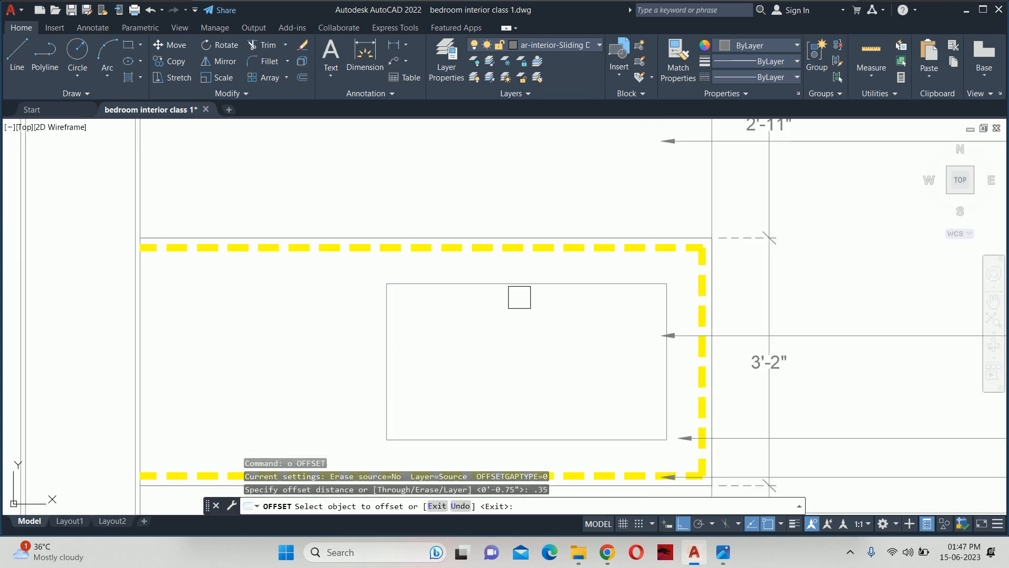
click(522, 284)
key(Escape)
Step: Join the four edges of the TV rectangle into a single closed outline
text(j)
key(Return)
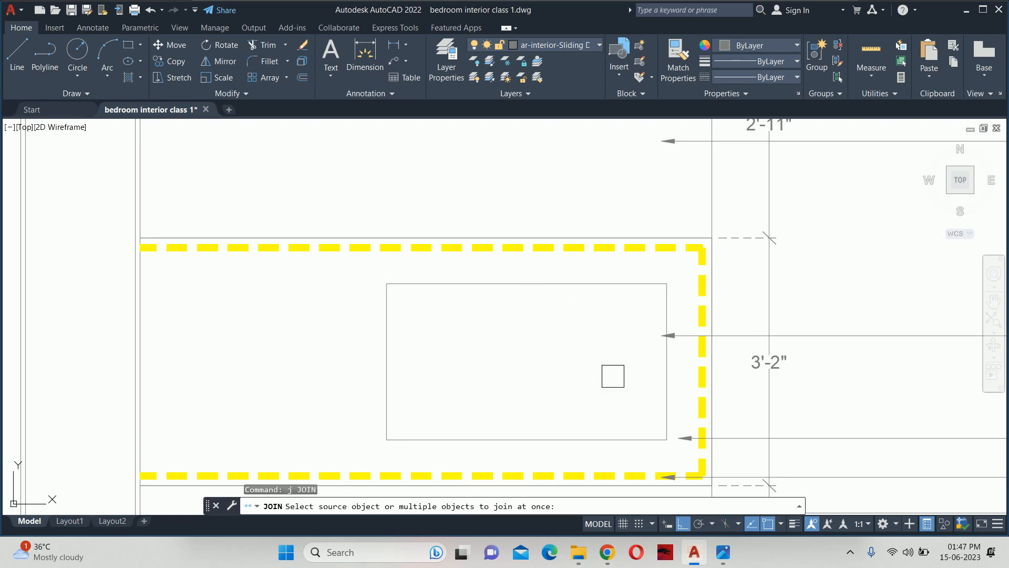
middle_drag(654, 407, 633, 310)
click(634, 303)
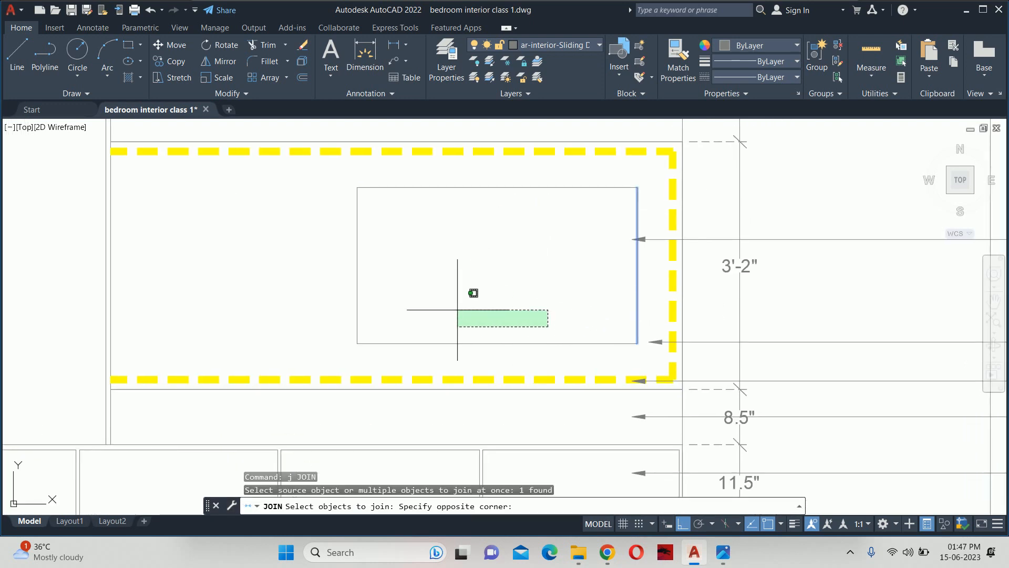
click(353, 348)
click(433, 239)
click(371, 154)
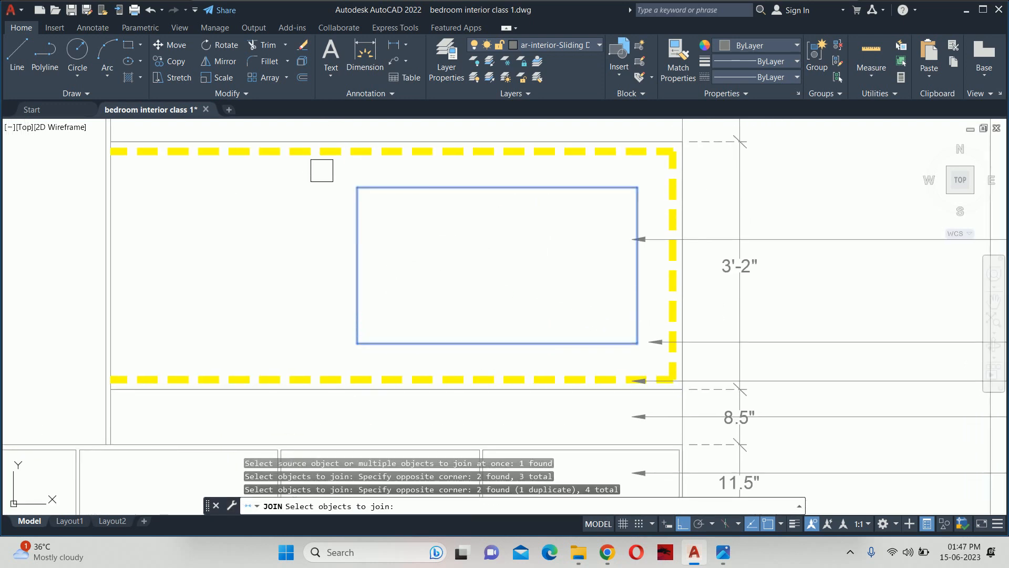
key(Return)
Step: Offset the joined TV outline inward by 0.5" to form the screen's frame
text(o)
key(Return)
text(.)
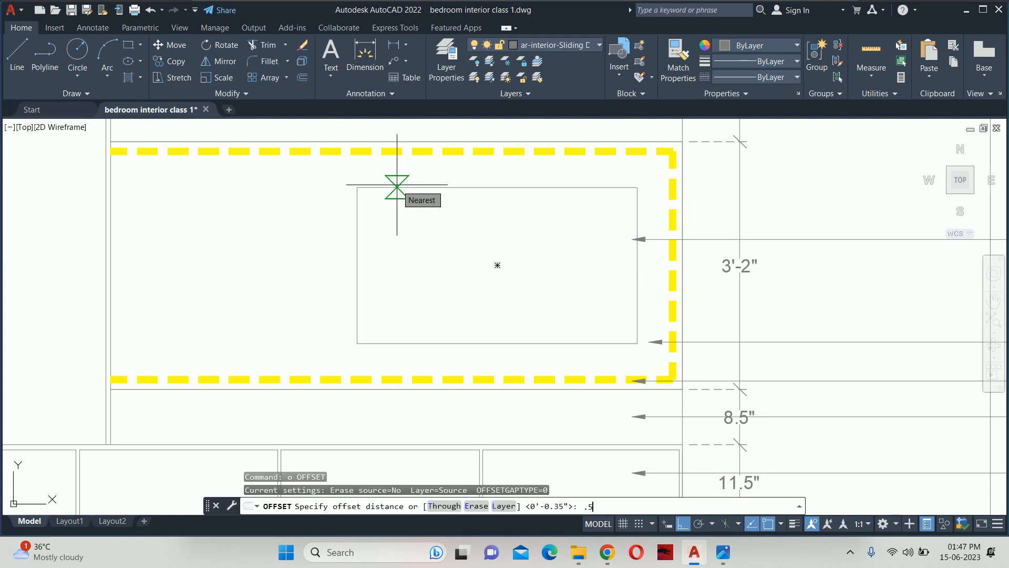
key(Return)
click(417, 189)
click(418, 235)
key(Escape)
key(Escape)
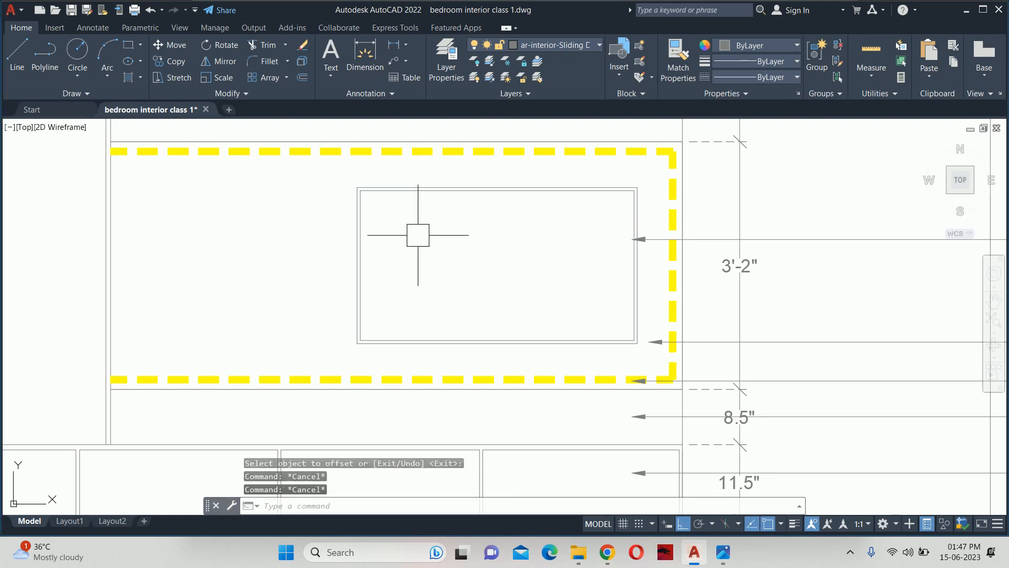
Step: Set up a two-color gradient hatch with color 250 as Color 1, color 252 as Color 2 and the inverted spherical pattern
text(h)
key(Return)
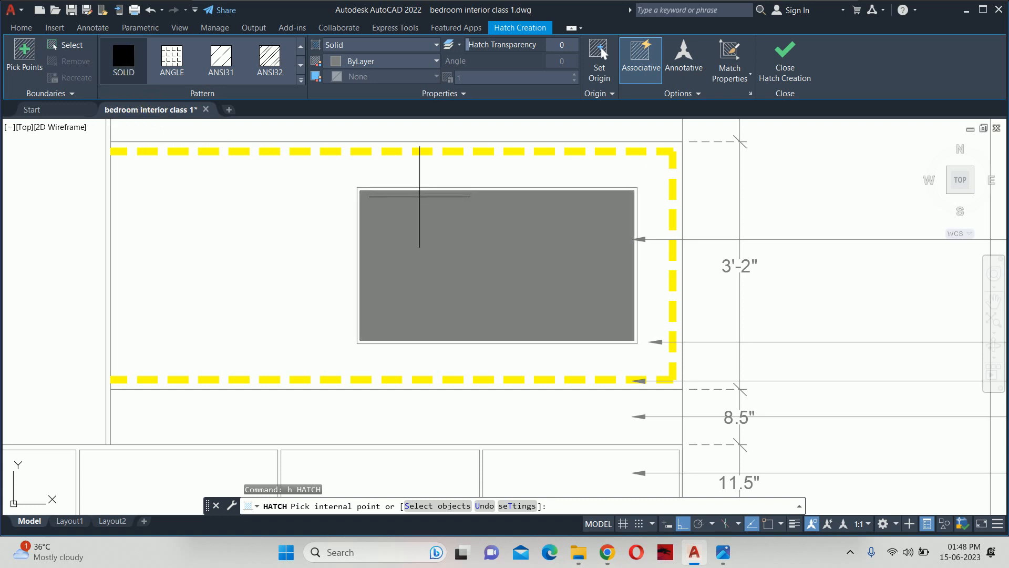
key(Return)
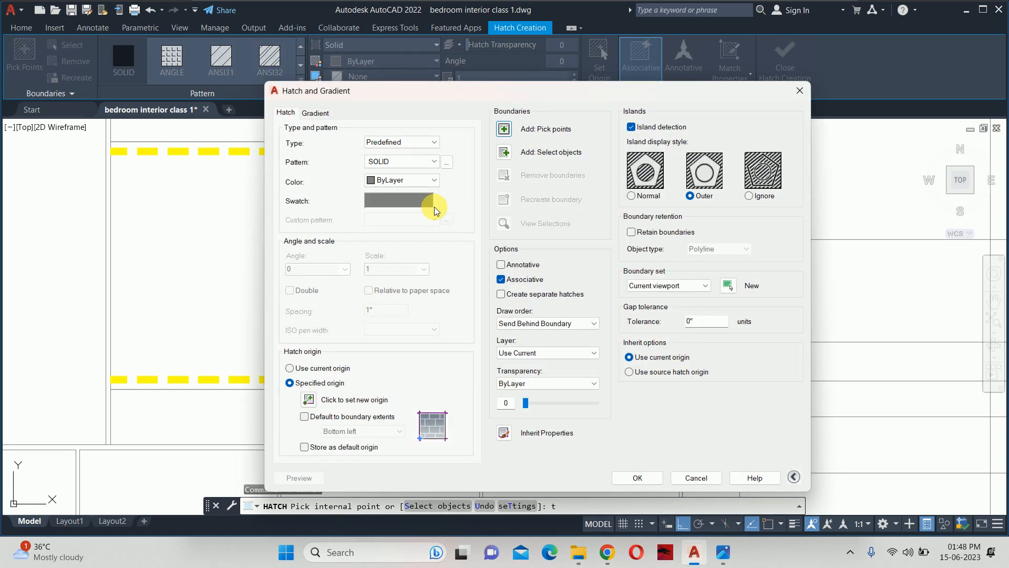
click(314, 117)
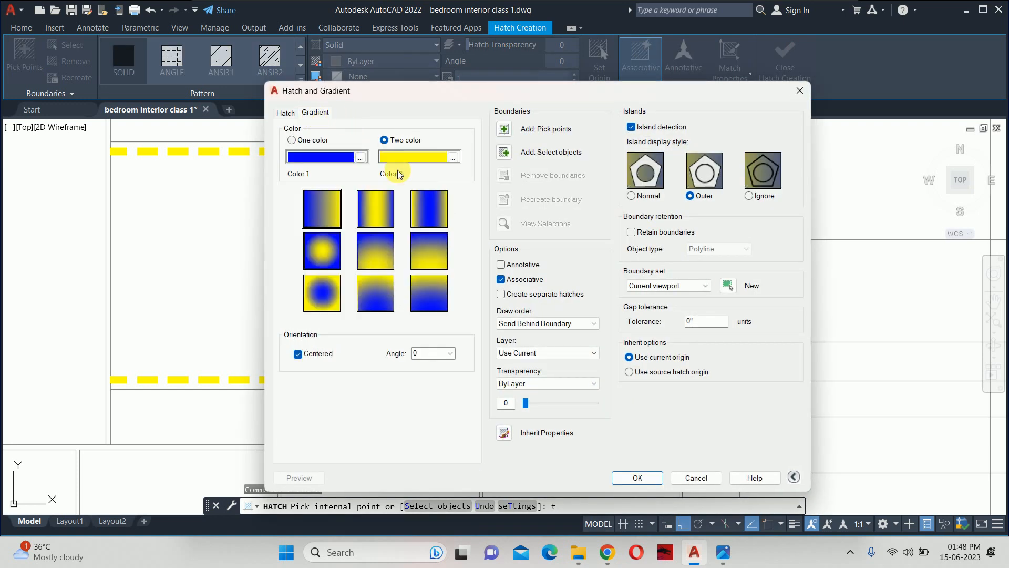
click(361, 157)
click(395, 321)
click(494, 379)
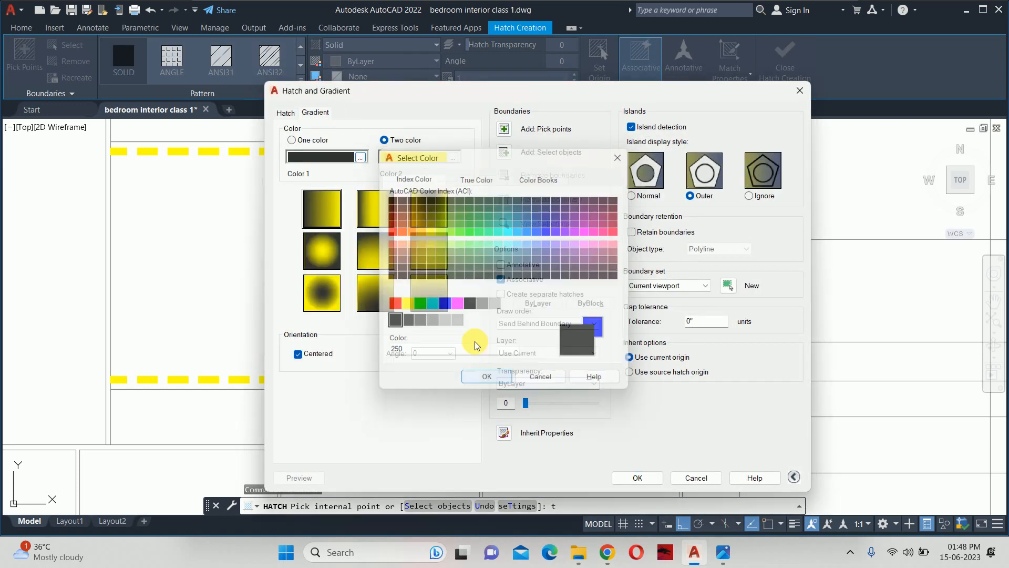
click(457, 157)
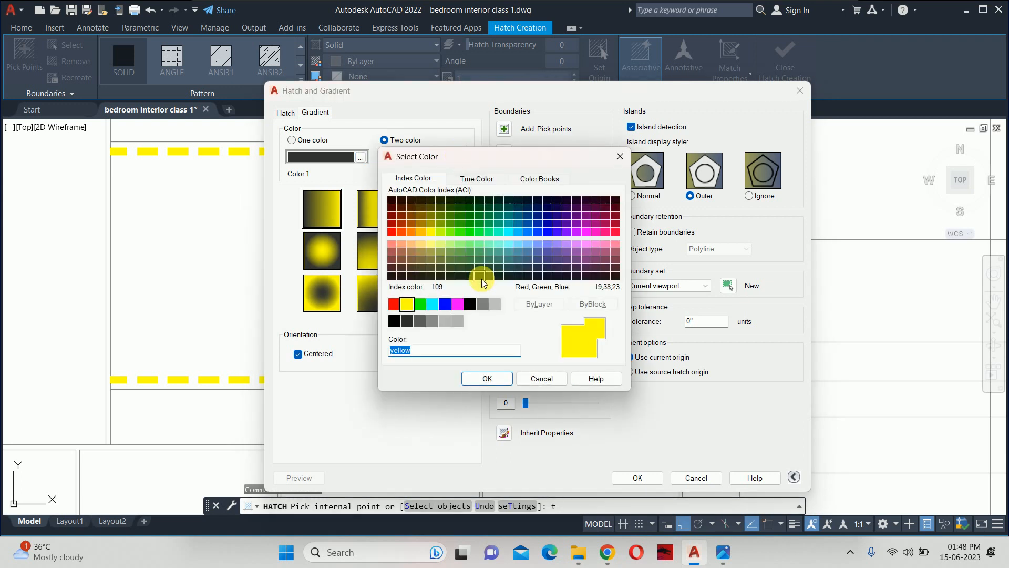
click(438, 322)
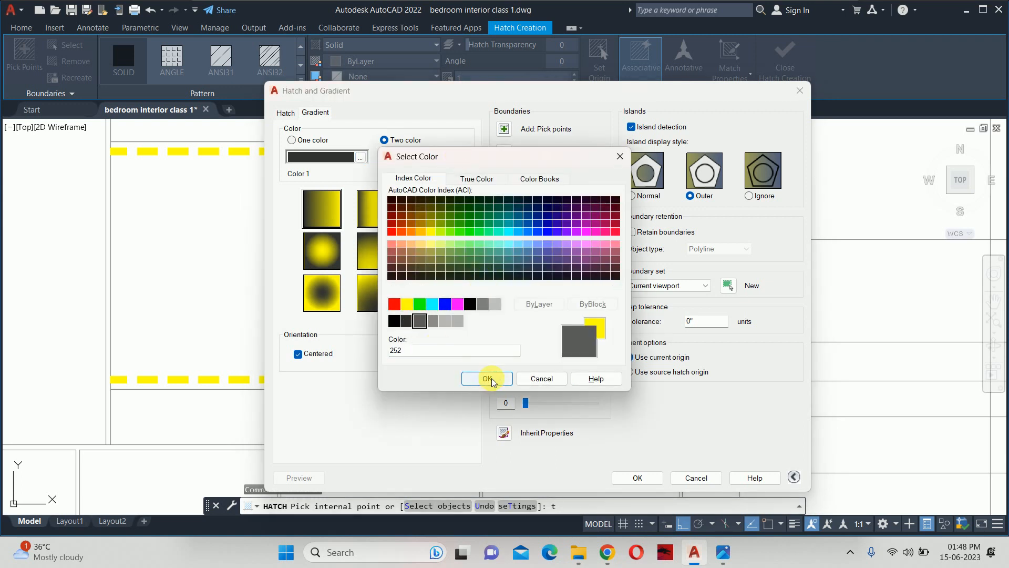
click(487, 379)
click(323, 292)
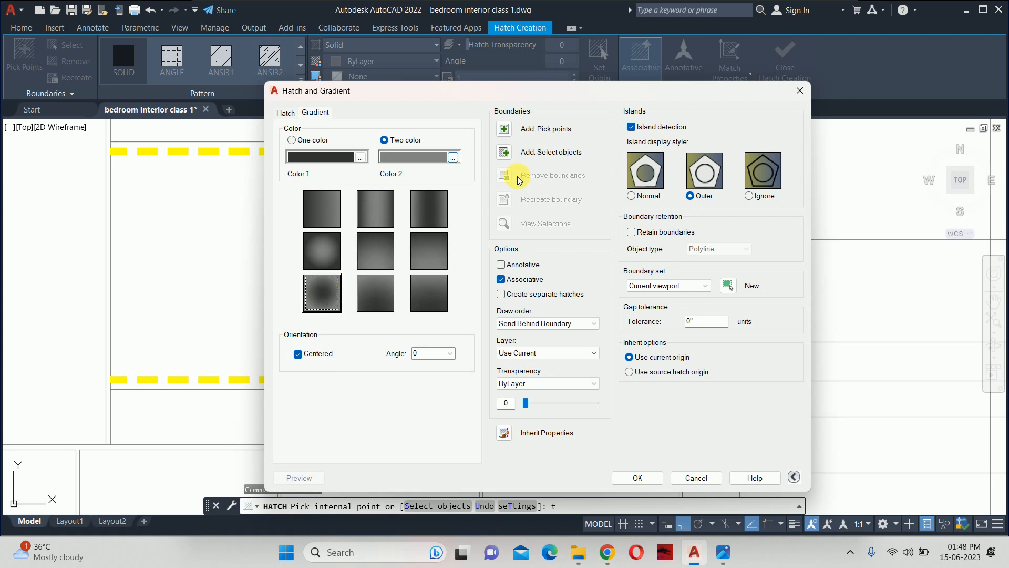
Step: Fill the inner TV screen rectangle with the gradient hatch
click(507, 139)
click(422, 232)
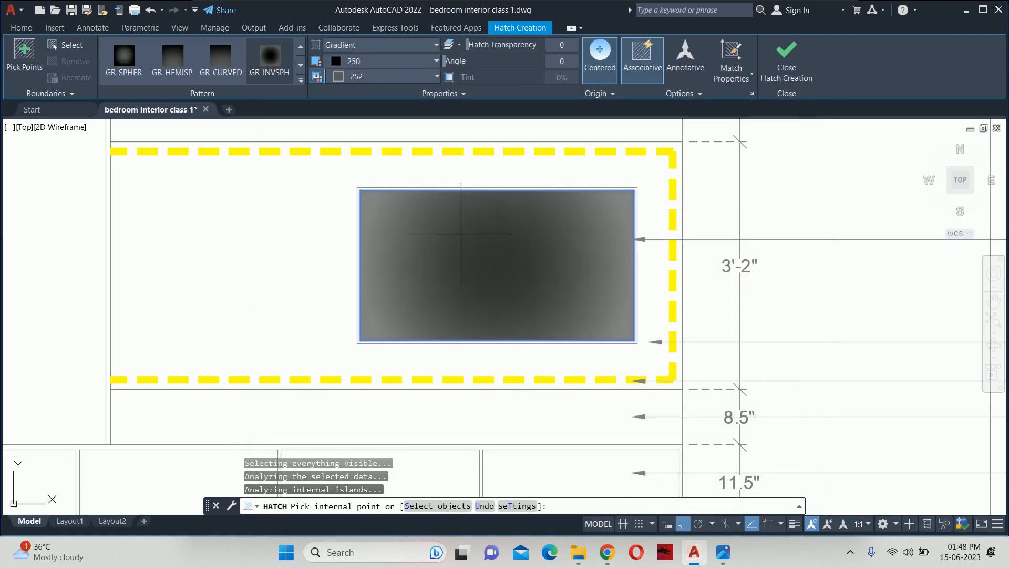
key(Escape)
key(Escape)
key(Escape)
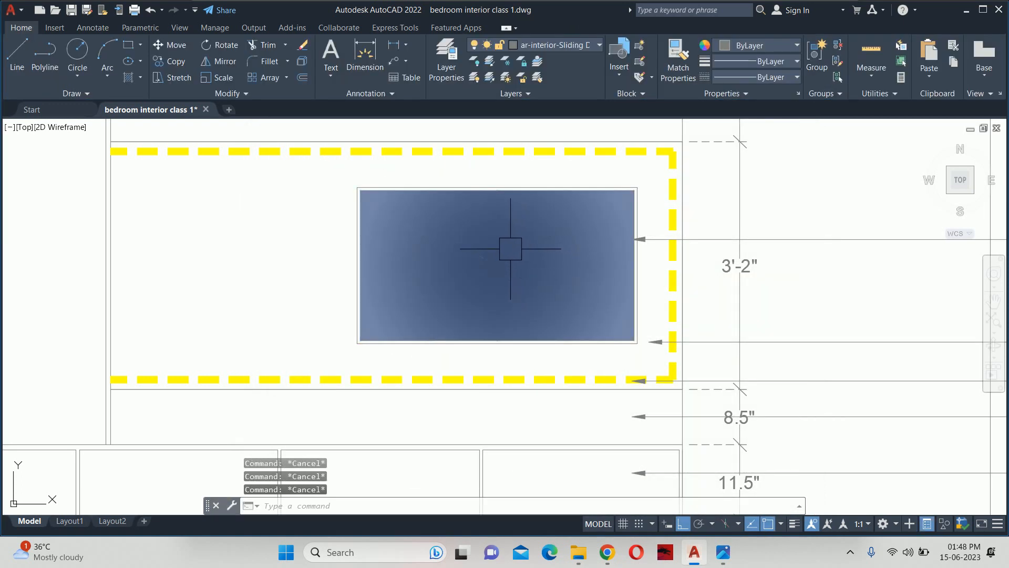
Step: Fill the narrow frame around the TV screen with a SOLID hatch in Black
key(Return)
text(t)
key(Return)
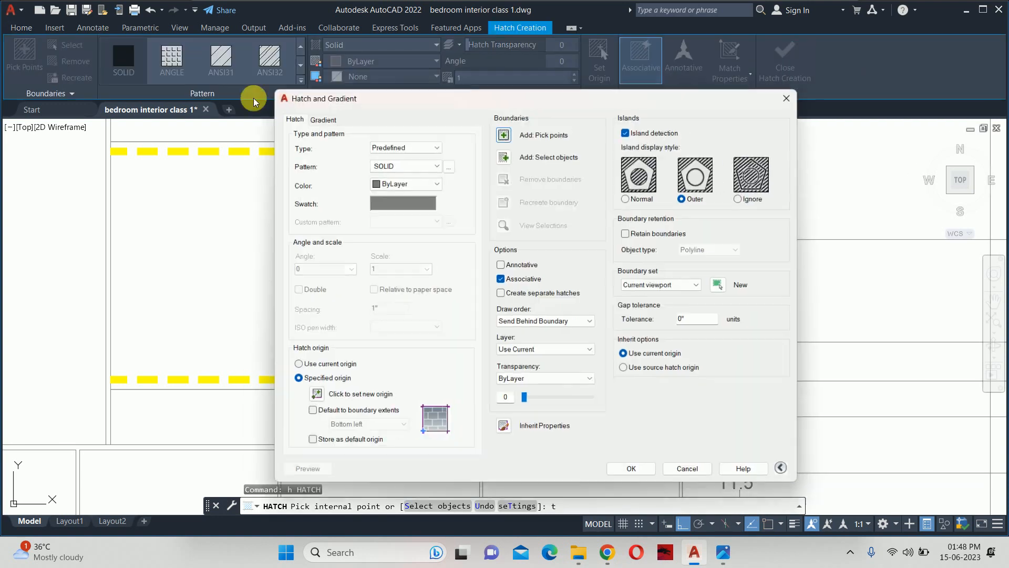
click(372, 180)
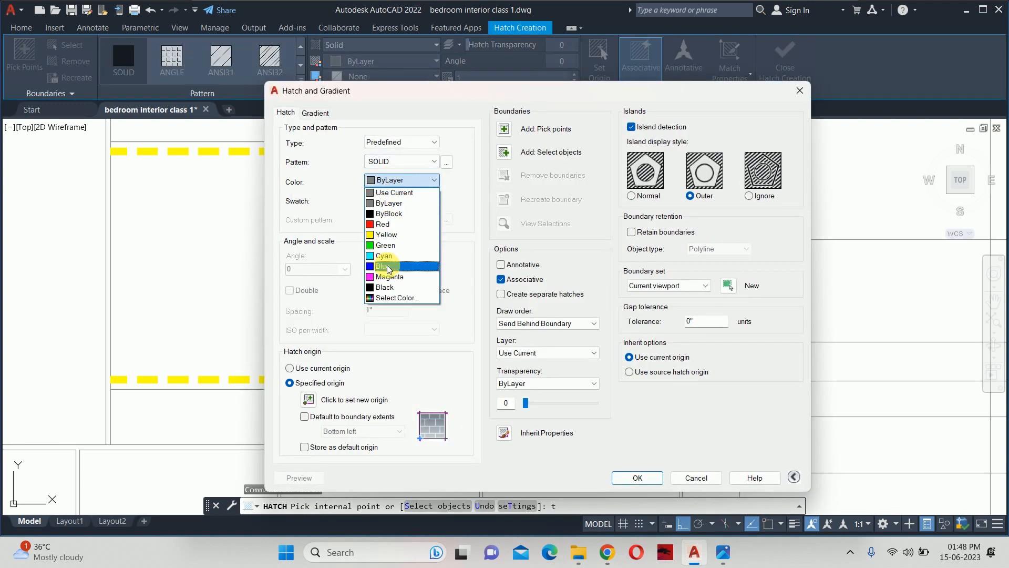
click(392, 202)
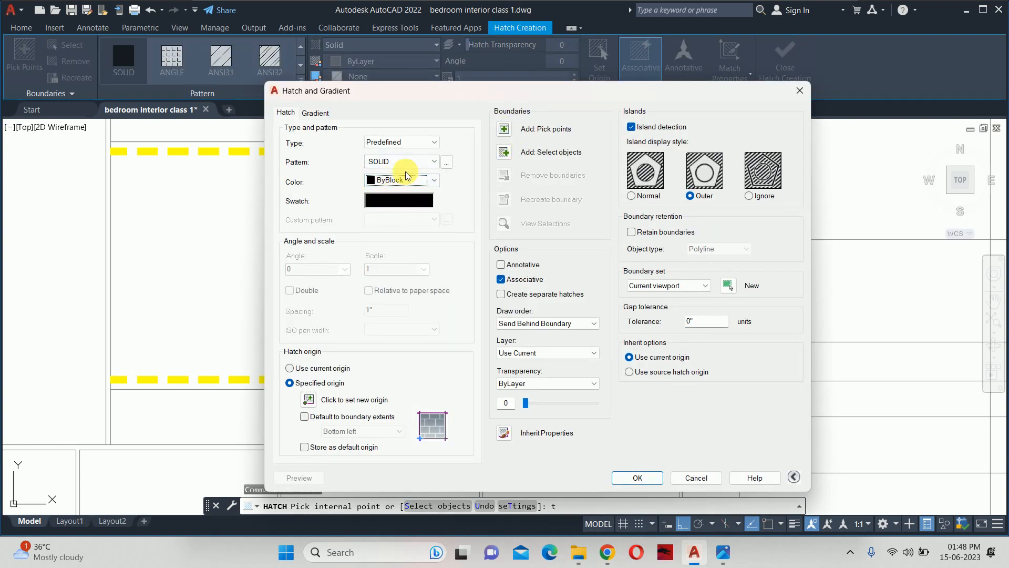
click(402, 180)
click(391, 288)
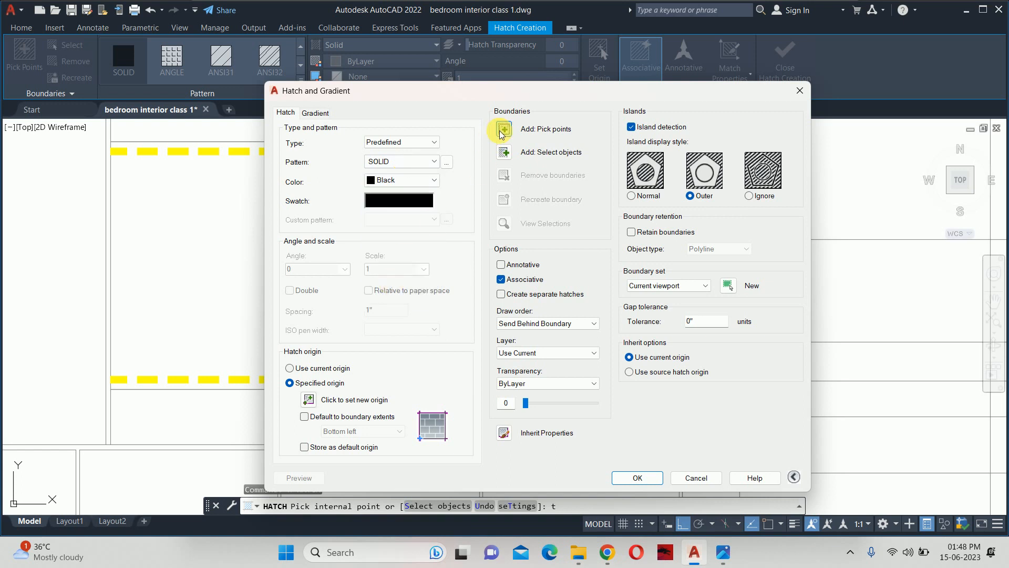
click(503, 130)
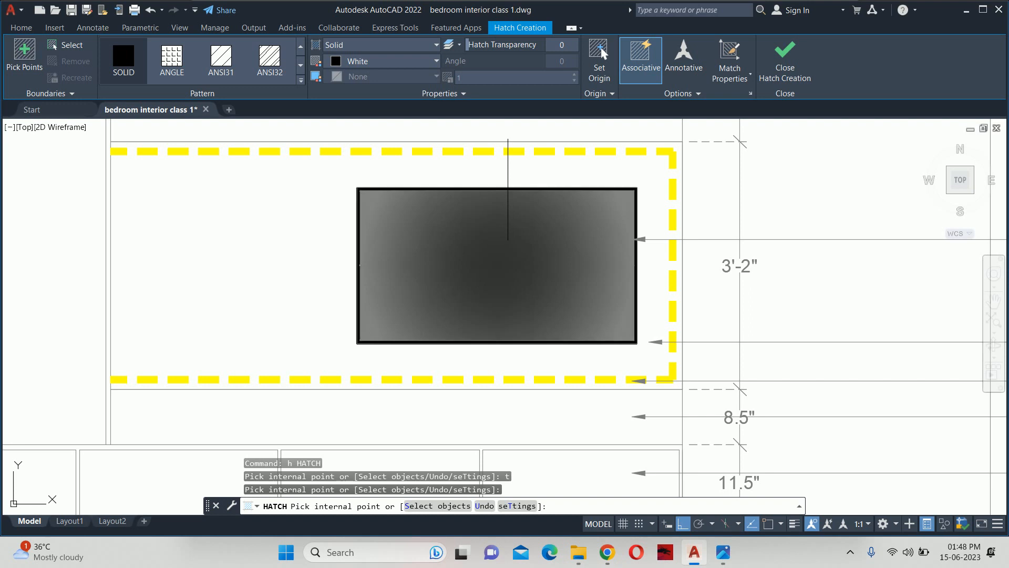
click(507, 189)
key(Escape)
key(Escape)
key(Escape)
Step: Edit the TV screen's gradient hatch and set its Color 2 to 254
click(478, 251)
text(h)
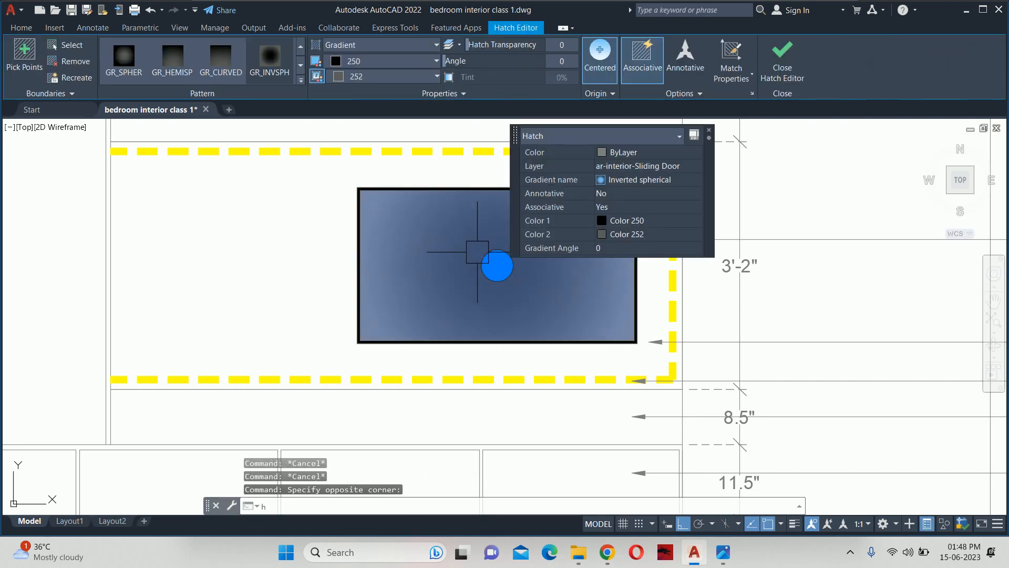
text(e)
key(Return)
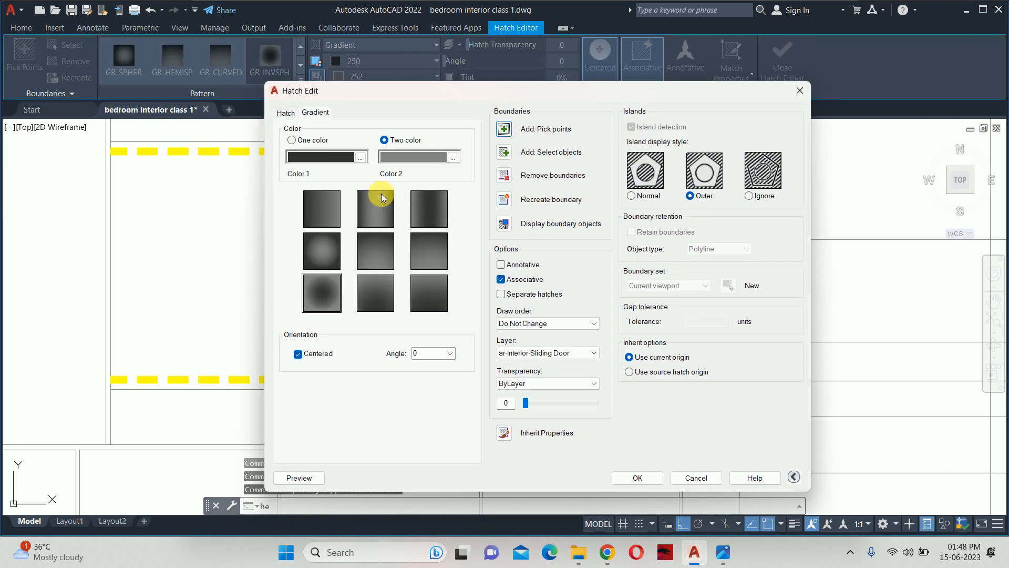
click(454, 160)
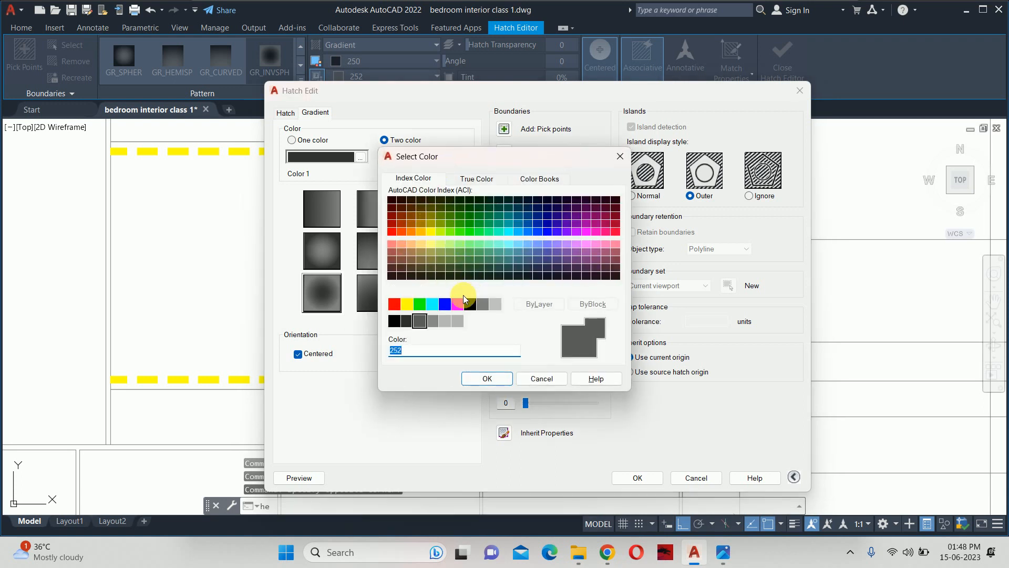
click(443, 322)
click(476, 379)
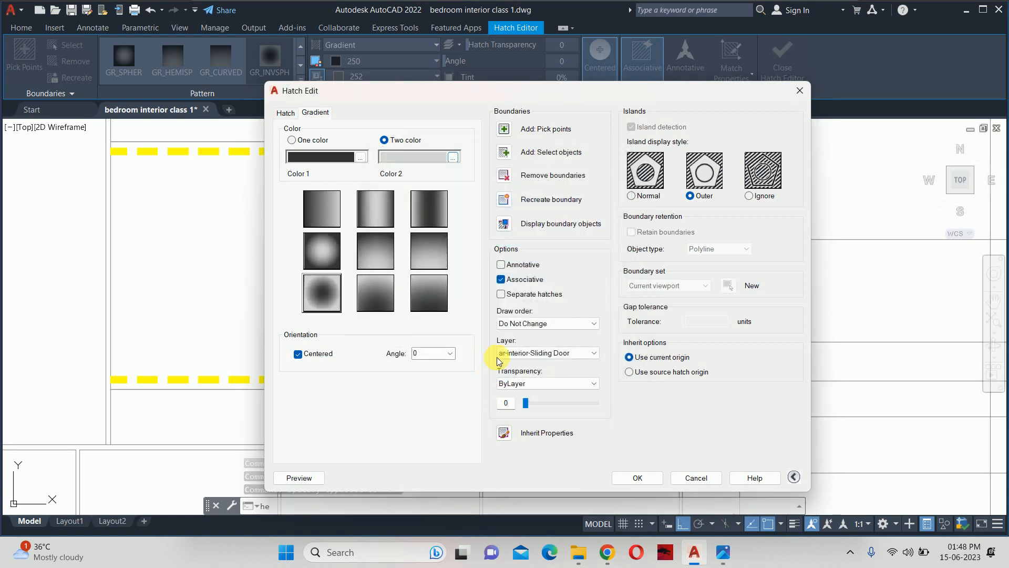
click(641, 480)
key(Escape)
key(Escape)
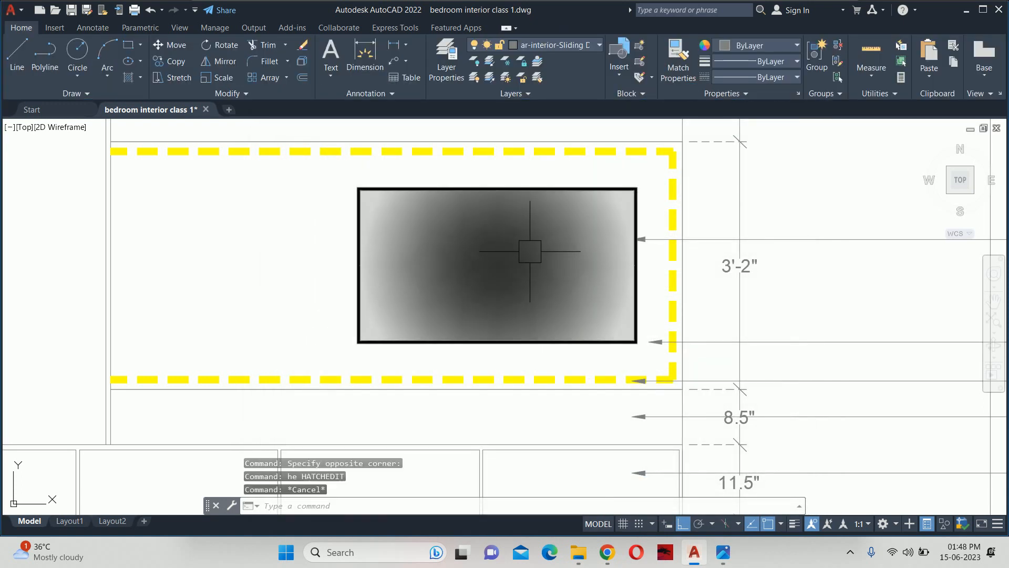
Step: Set the TV screen gradient's Color 1 to Color 254 and its Color 2 to Color 250
click(528, 251)
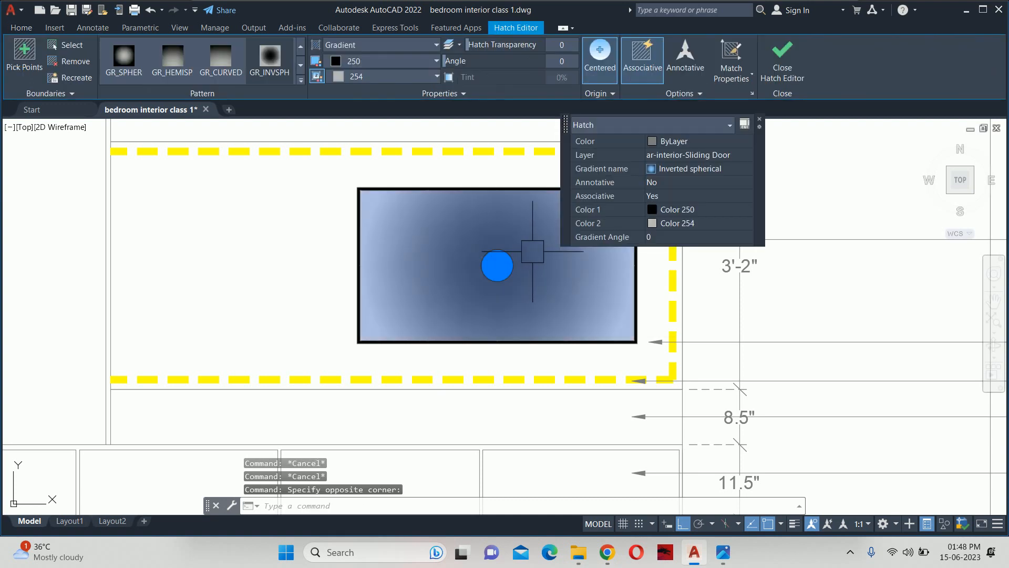
click(652, 208)
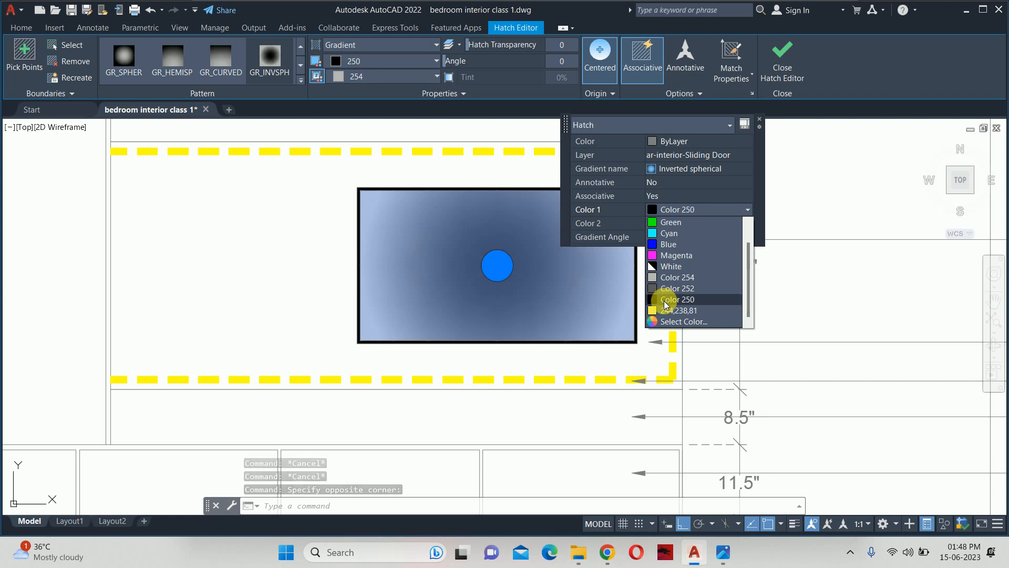
click(665, 279)
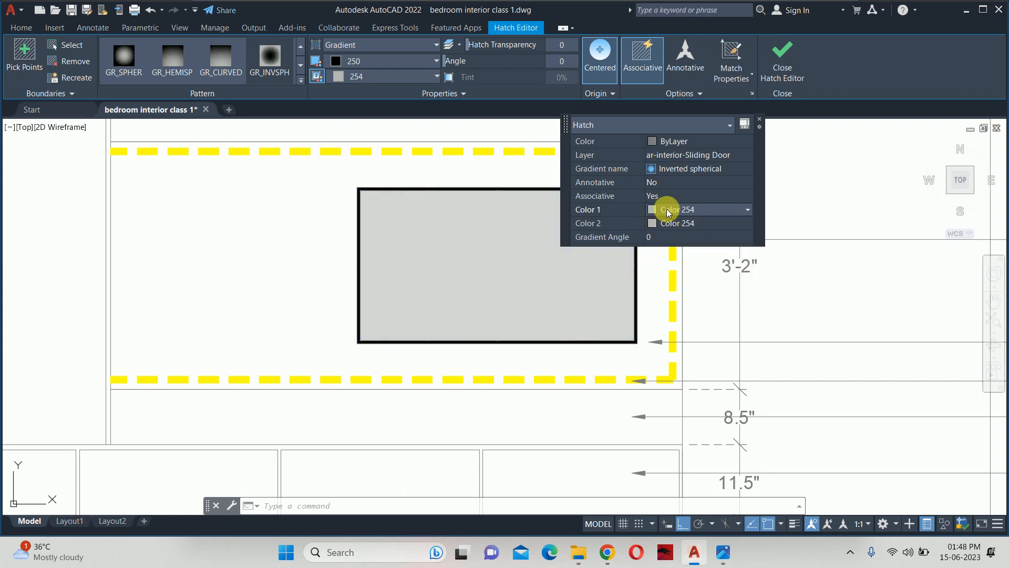
click(654, 223)
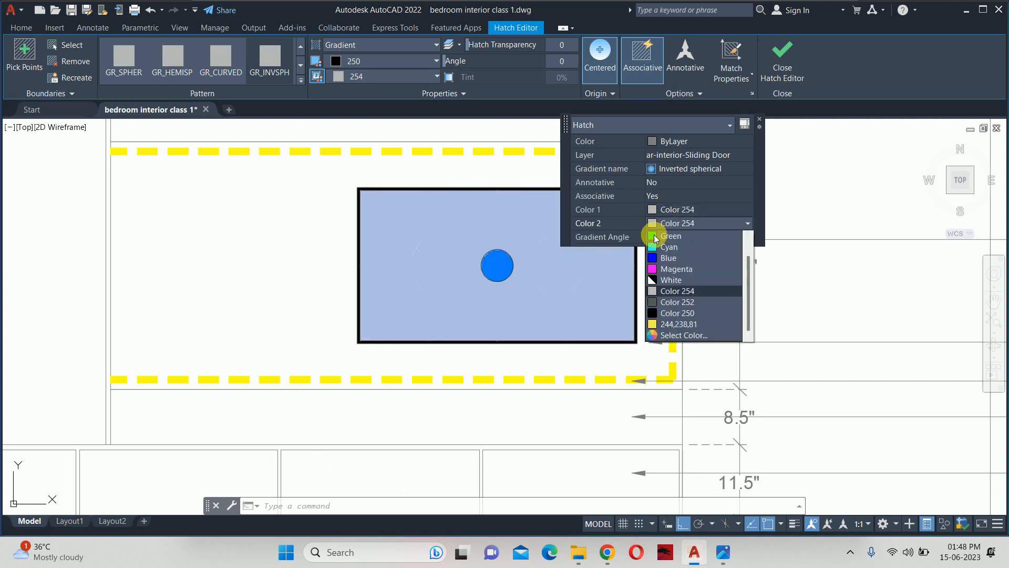
click(674, 315)
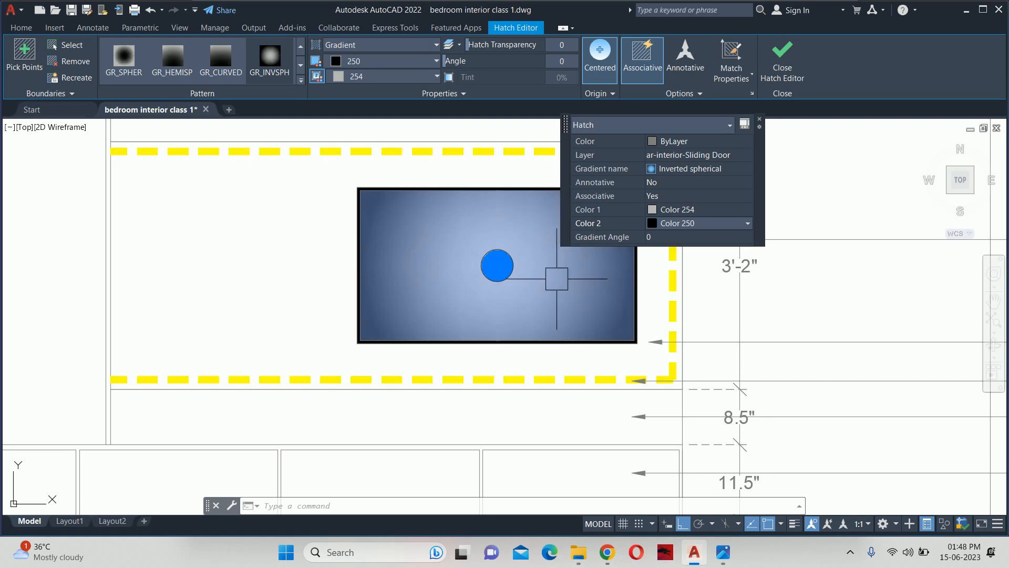
key(Escape)
Step: Look over the whole TV unit elevation, checking the hatched TV, leader labels, dimensions and level marks
scroll(481, 272, down, 6)
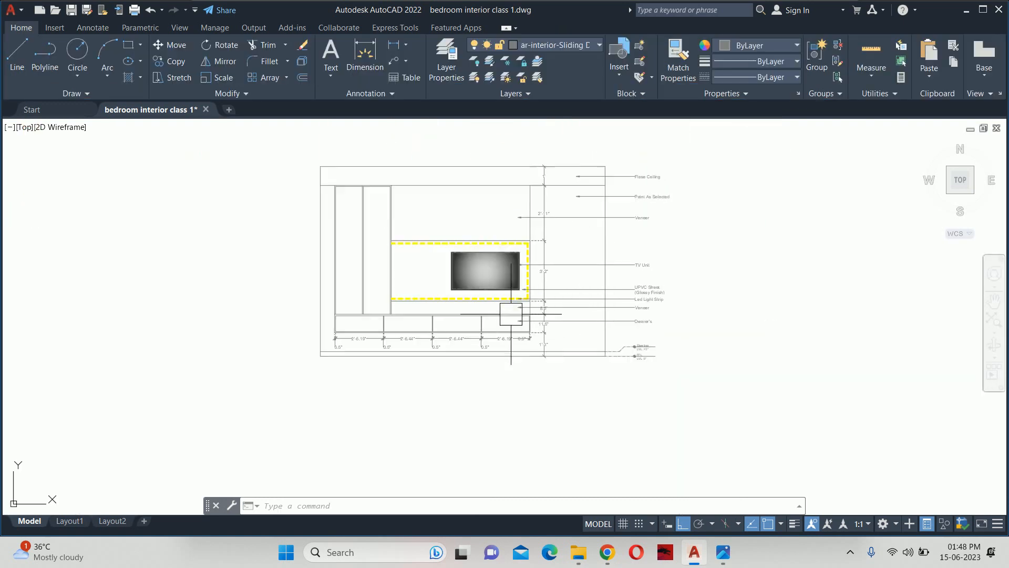
scroll(477, 284, up, 2)
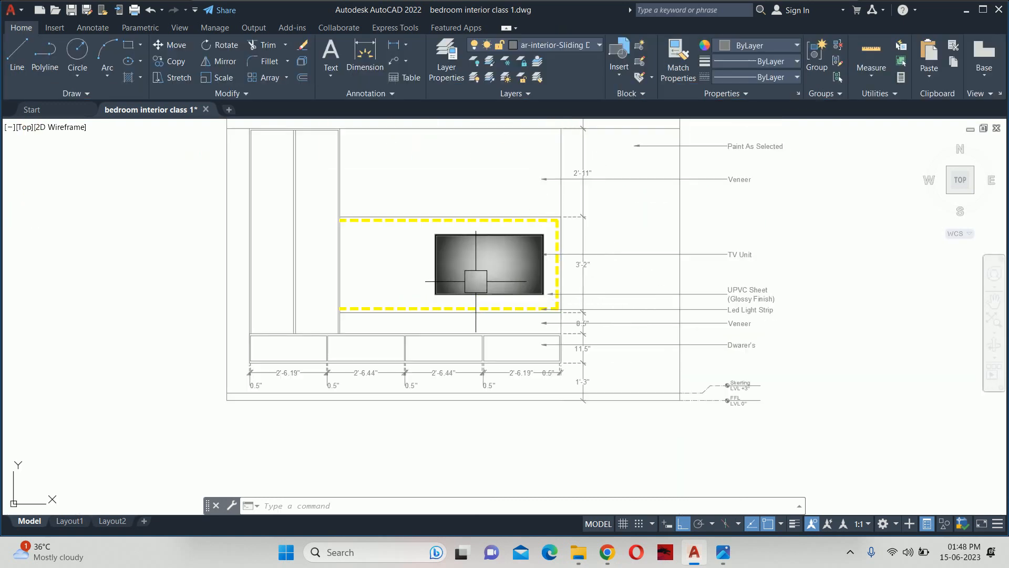
middle_drag(476, 286, 476, 303)
scroll(476, 304, down, 1)
scroll(457, 250, up, 1)
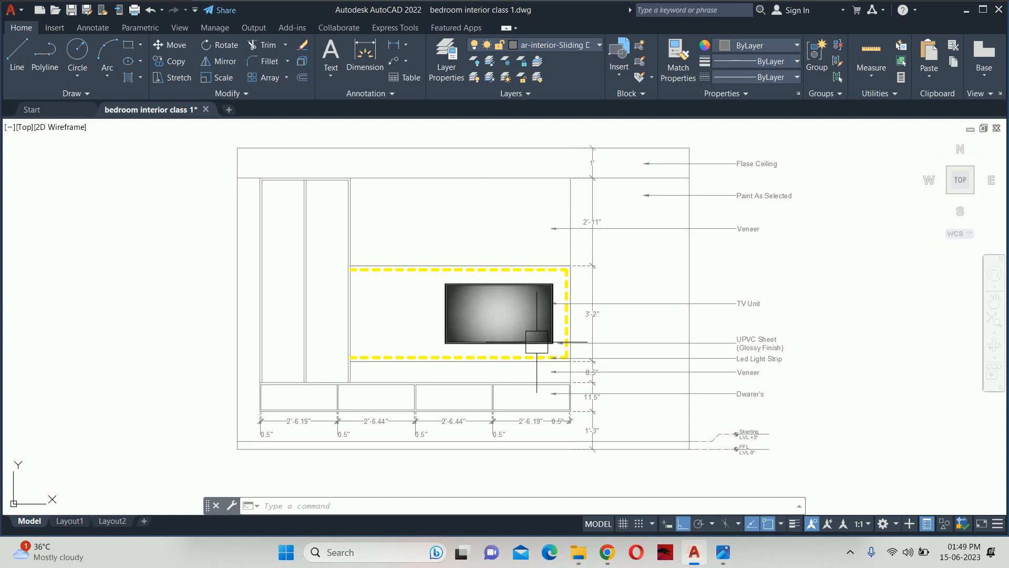
middle_drag(533, 330, 509, 281)
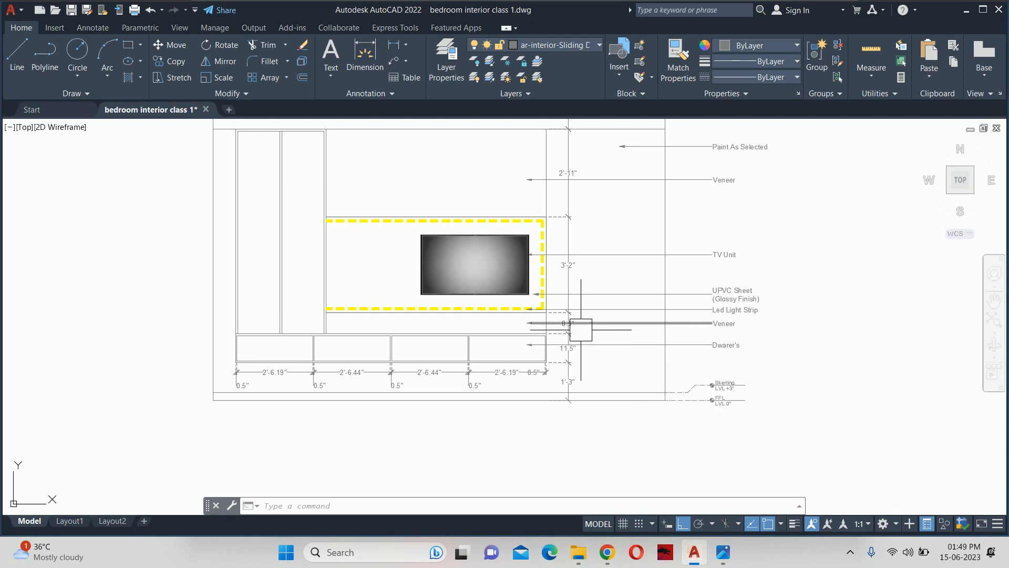
key(Escape)
key(Escape)
key(Escape)
scroll(732, 429, up, 2)
scroll(581, 297, down, 2)
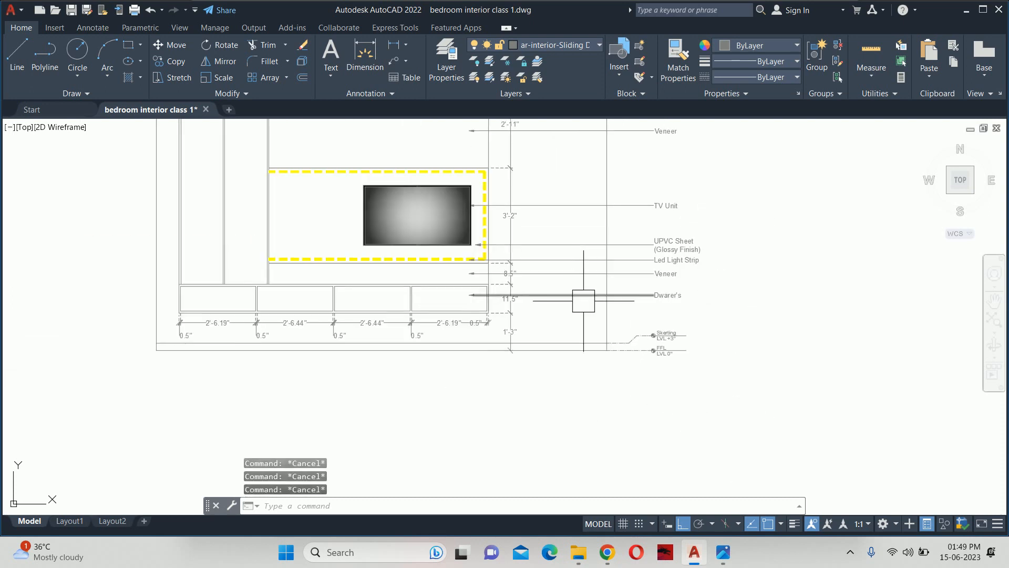
scroll(629, 344, up, 2)
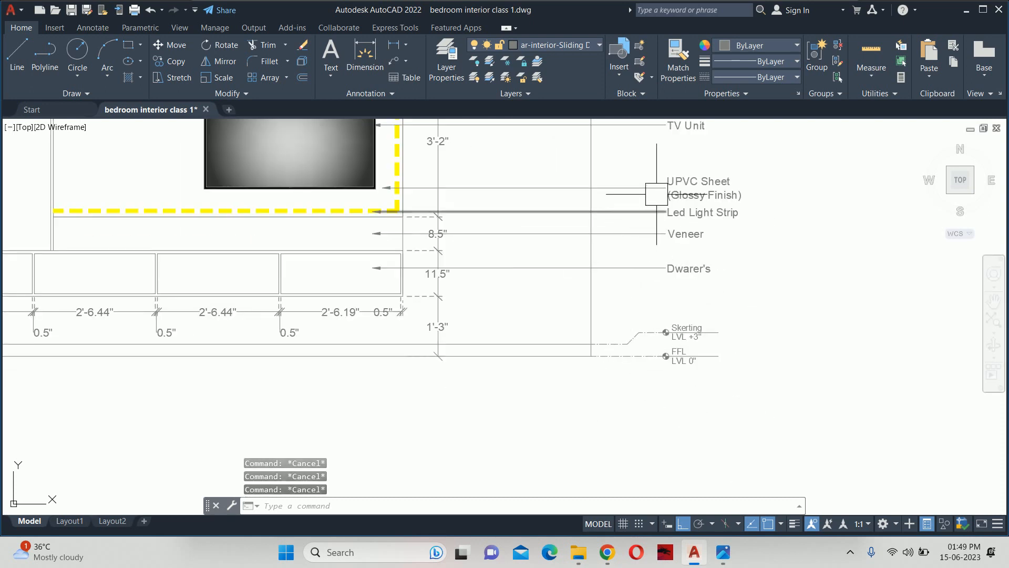
scroll(654, 221, down, 2)
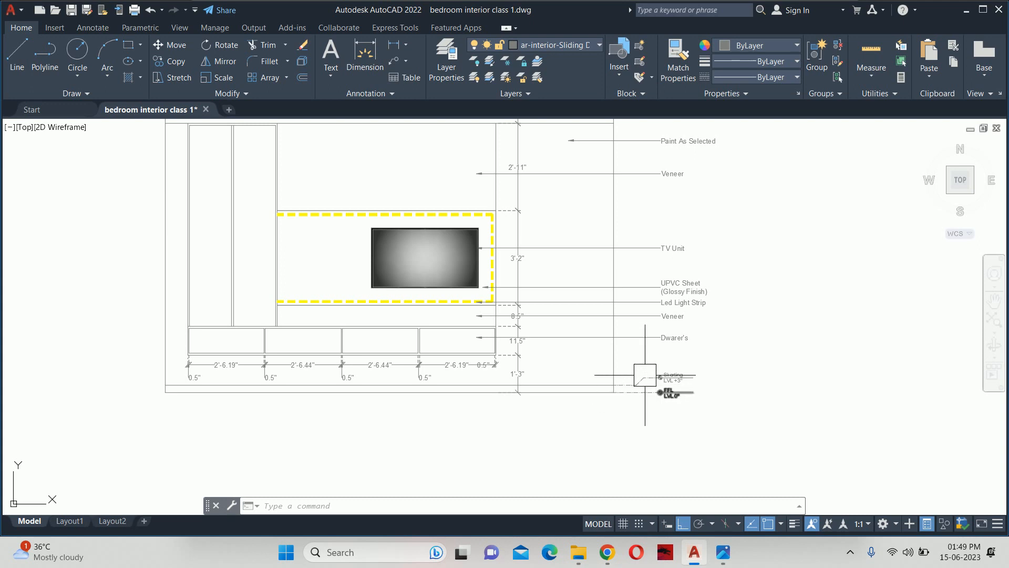
scroll(646, 383, down, 2)
key(Escape)
key(Escape)
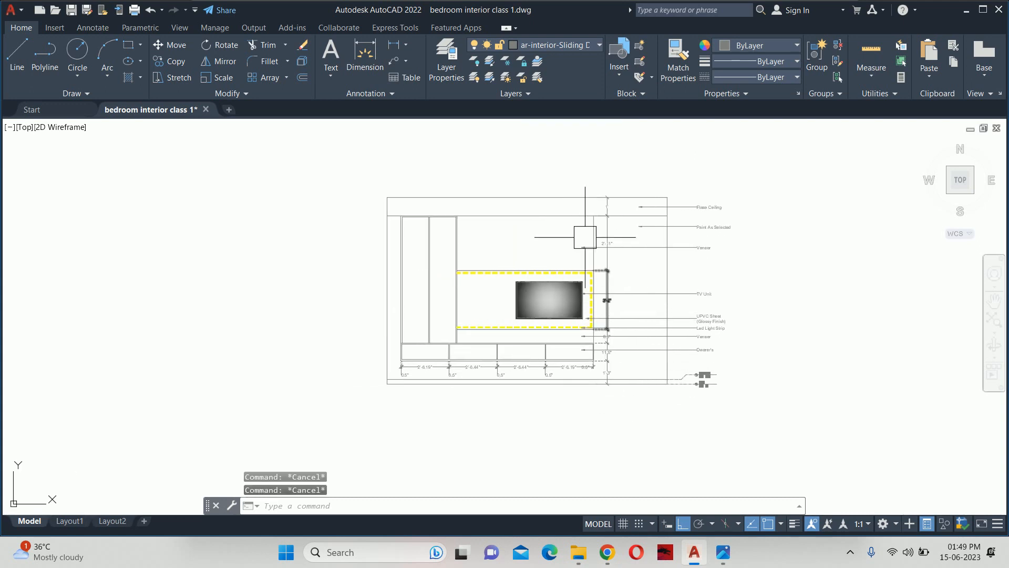
Step: Copy the TV Unit label text from the end of its leader to the empty space below the elevation
key(Escape)
text(c)
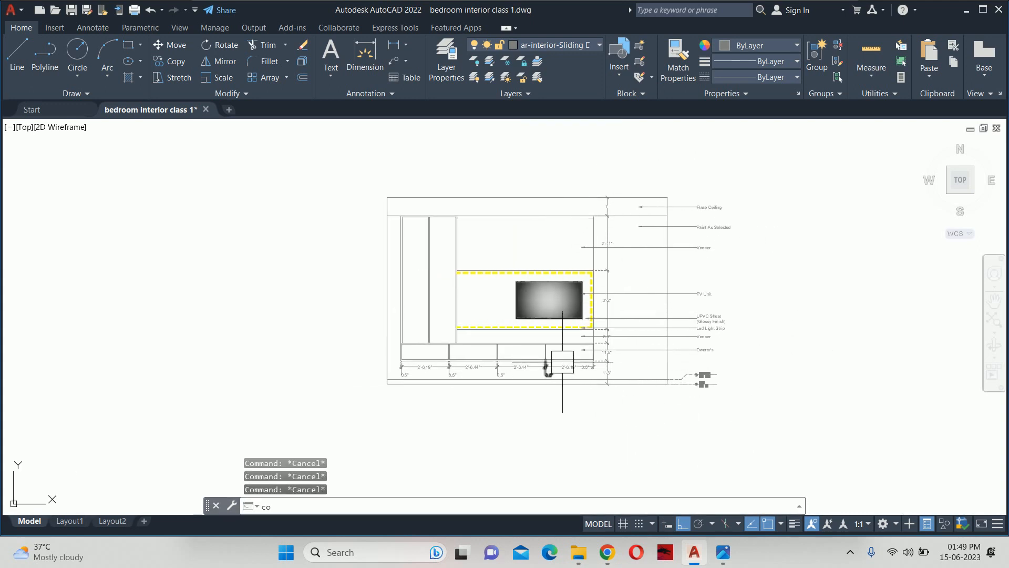
text(o)
key(Return)
scroll(573, 352, down, 5)
scroll(544, 340, up, 5)
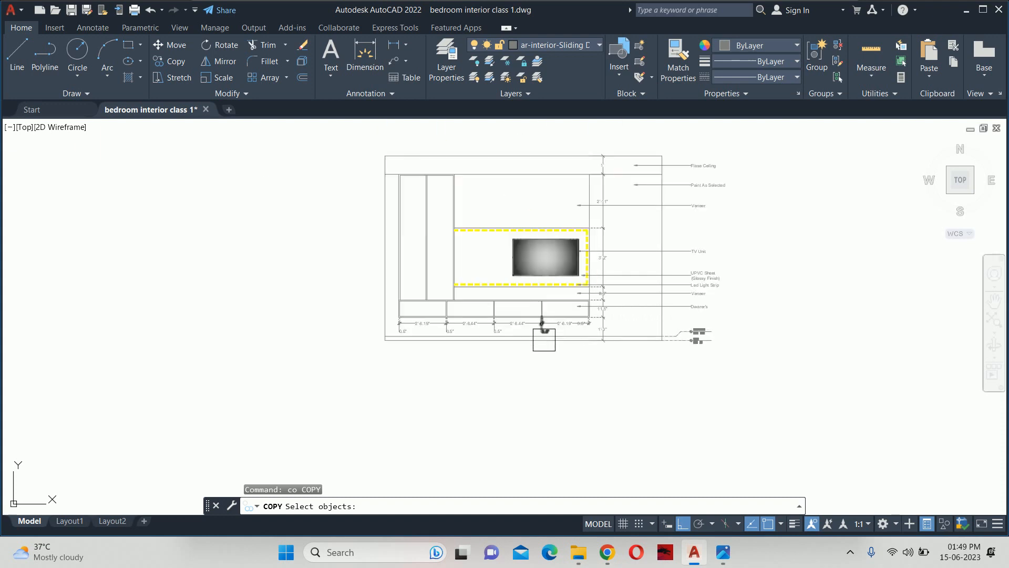
click(701, 255)
key(Return)
scroll(696, 256, up, 6)
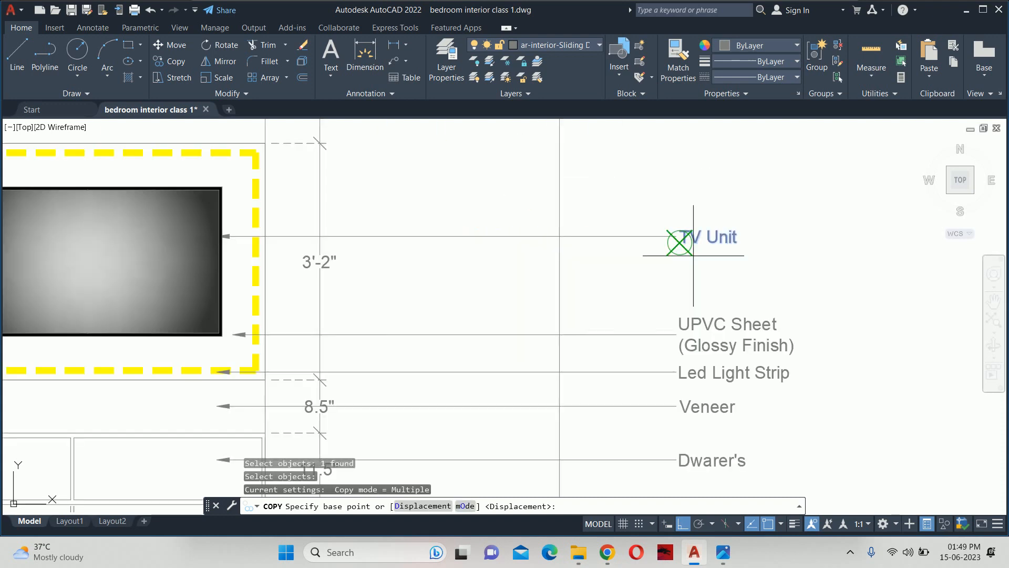
click(676, 237)
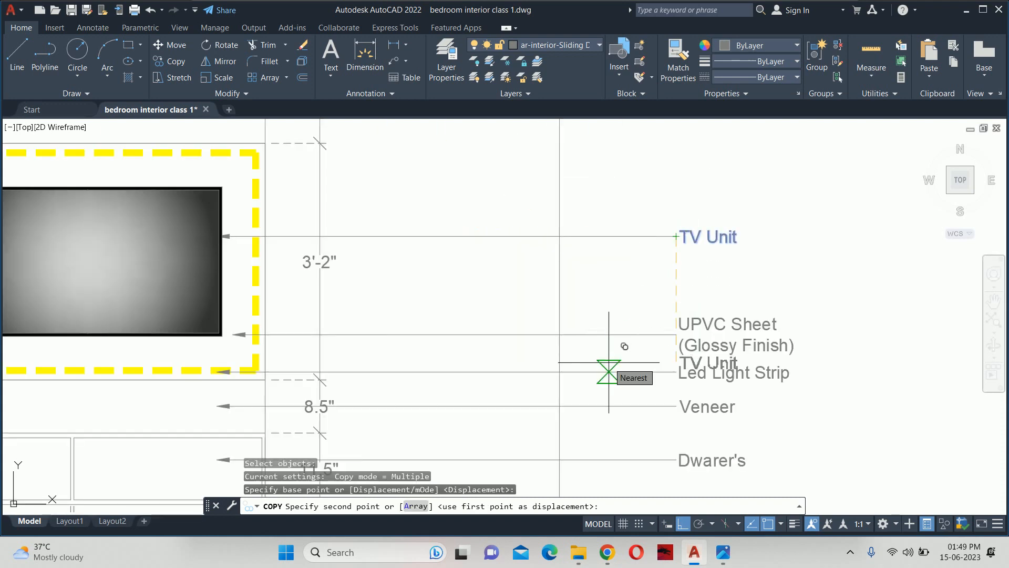
key(F8)
scroll(682, 196, down, 4)
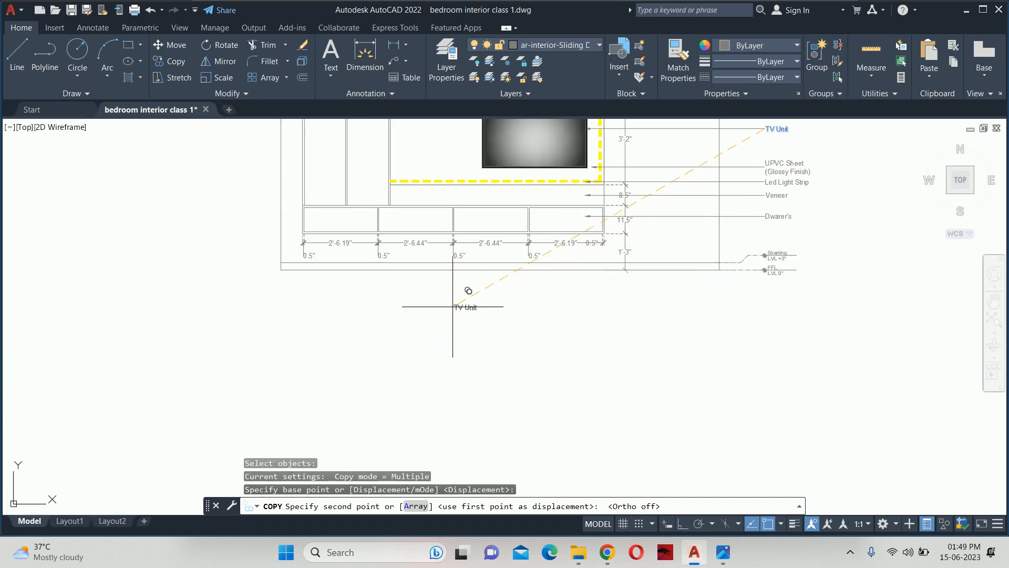
click(453, 306)
key(Return)
Step: Change the copied label's text to "EleVayion About A Wall" and widen its text box so it fits on one line
double_click(471, 304)
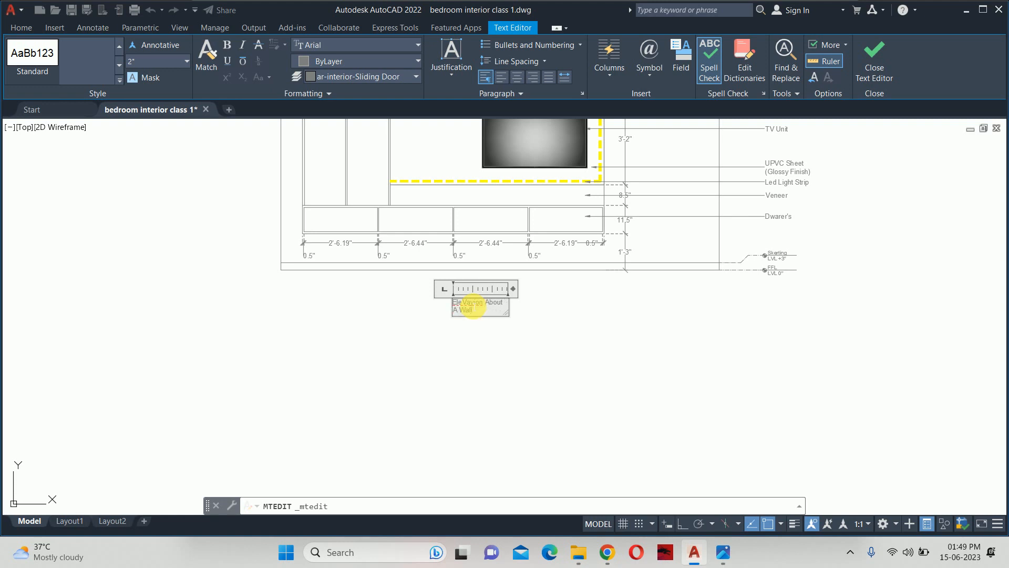
click(475, 348)
key(Escape)
click(480, 309)
middle_drag(480, 310, 360, 302)
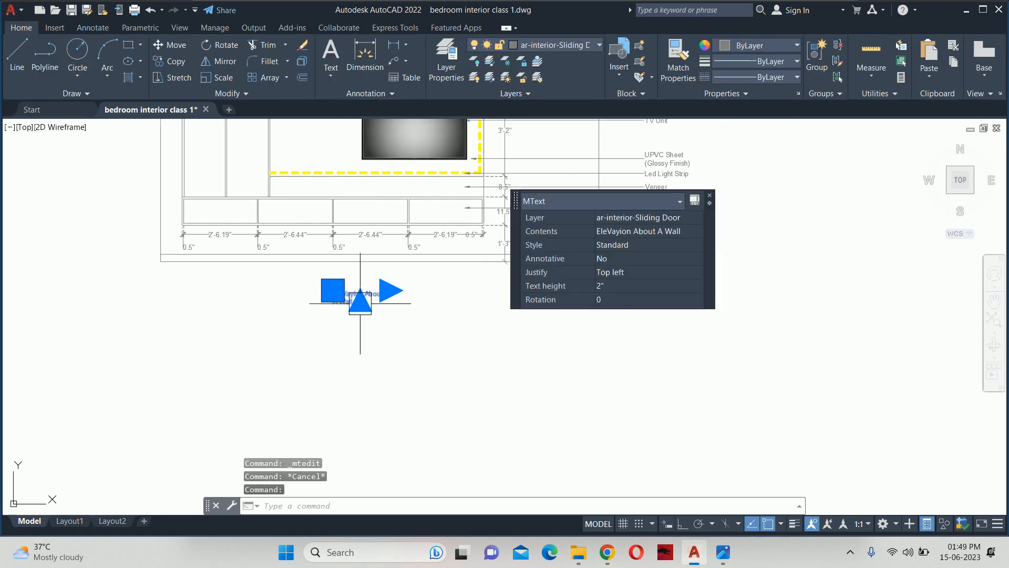
click(389, 290)
click(492, 290)
key(Escape)
key(Escape)
scroll(366, 302, up, 4)
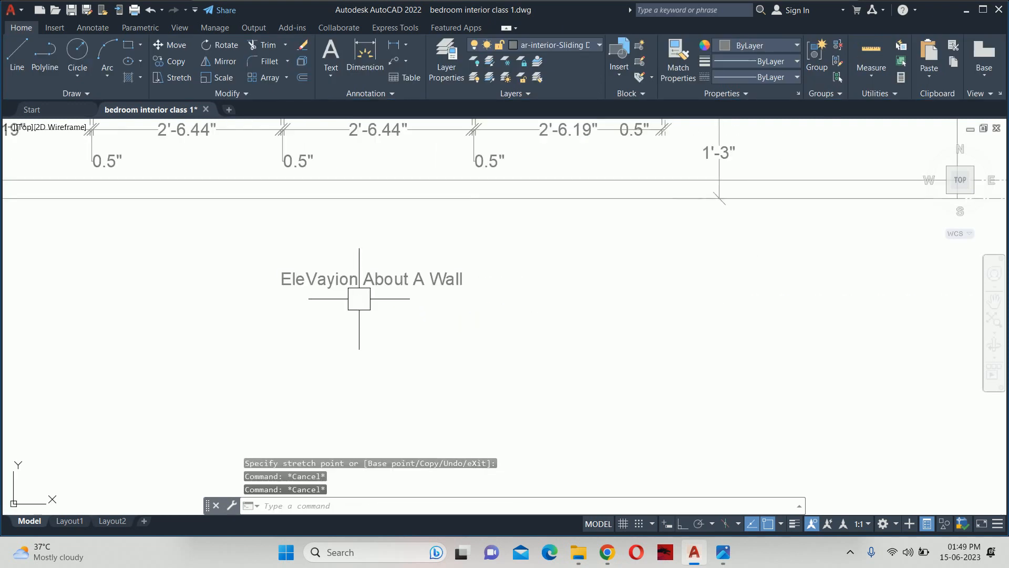
Step: Edit the title's first word so the text reads "Elvation About A Wall"
click(350, 284)
double_click(351, 282)
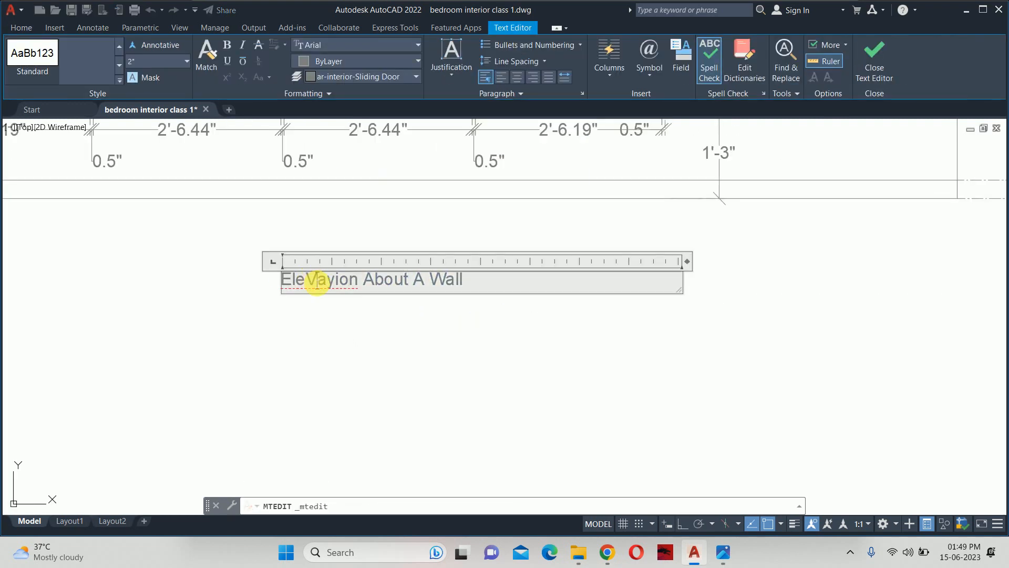
key(BackSpace)
key(BackSpace)
text(va)
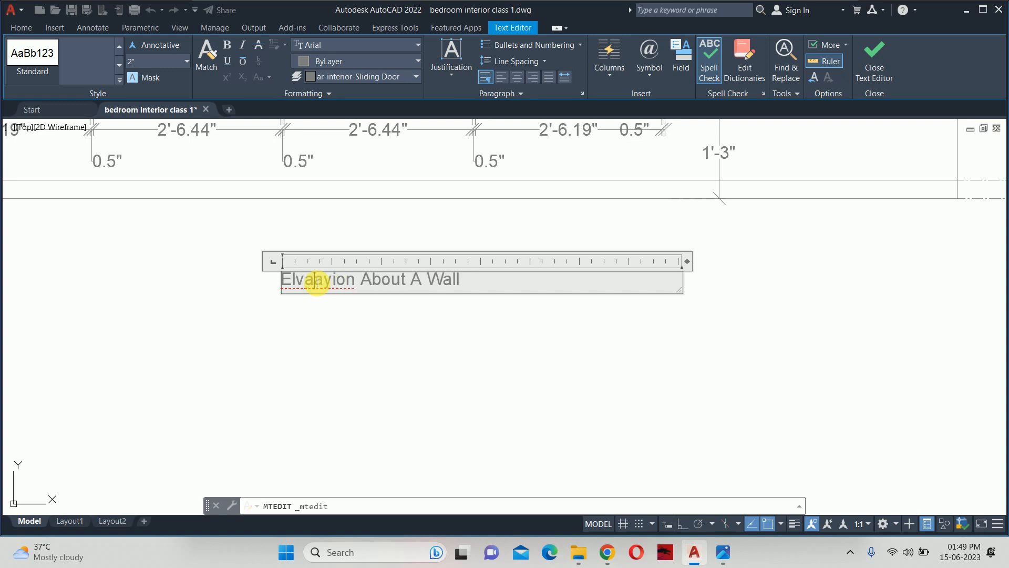
key(BackSpace)
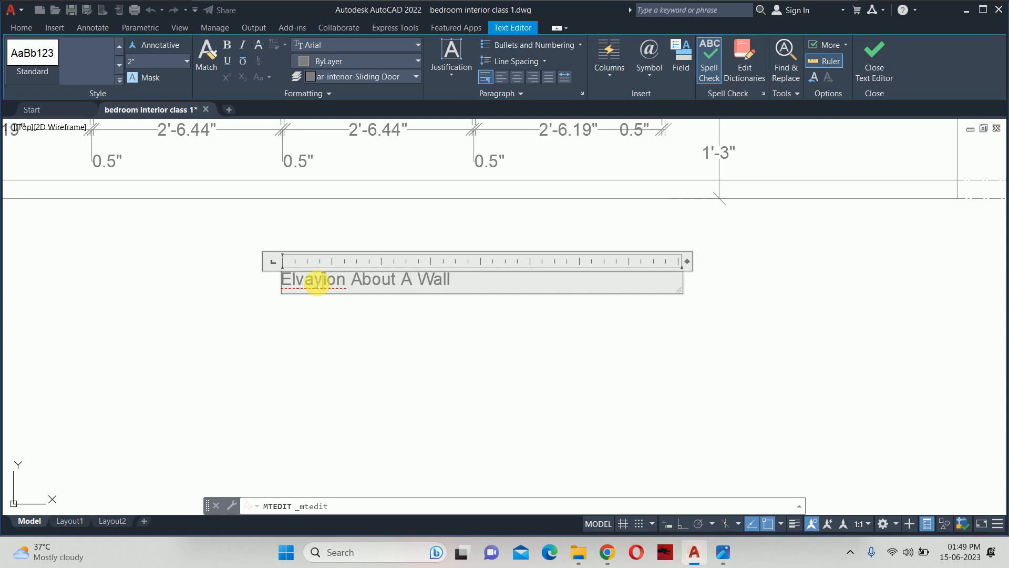
key(Delete)
text(t)
click(396, 361)
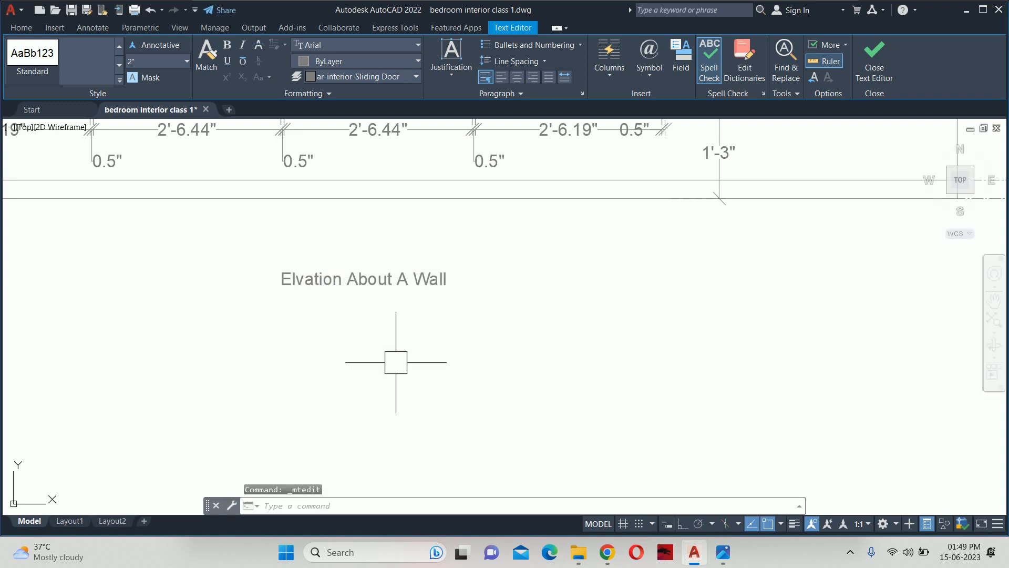
Step: Narrow the title's text box to about the length of its text
click(396, 362)
click(375, 271)
scroll(373, 293, down, 2)
middle_drag(373, 303, 384, 362)
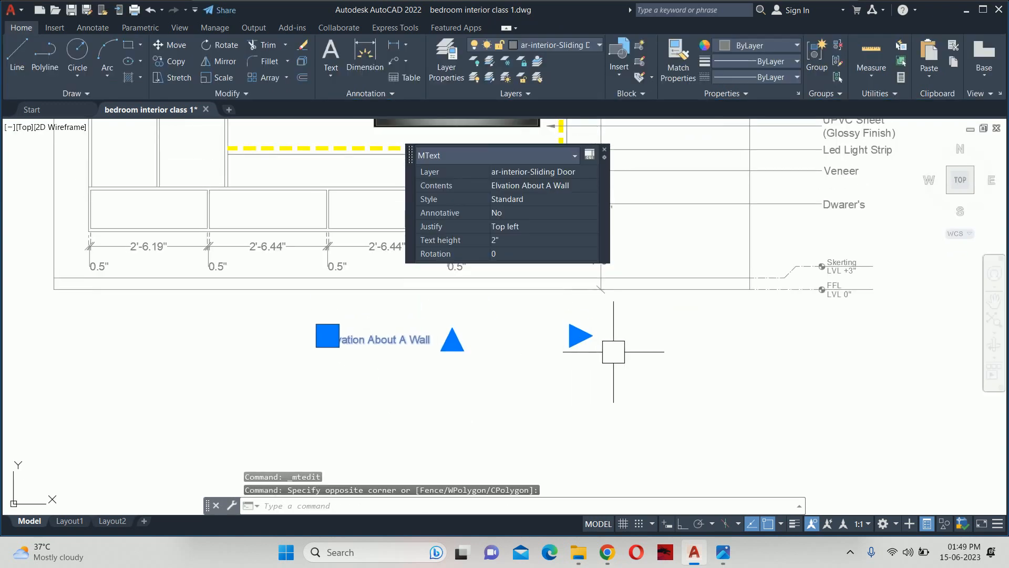
click(578, 335)
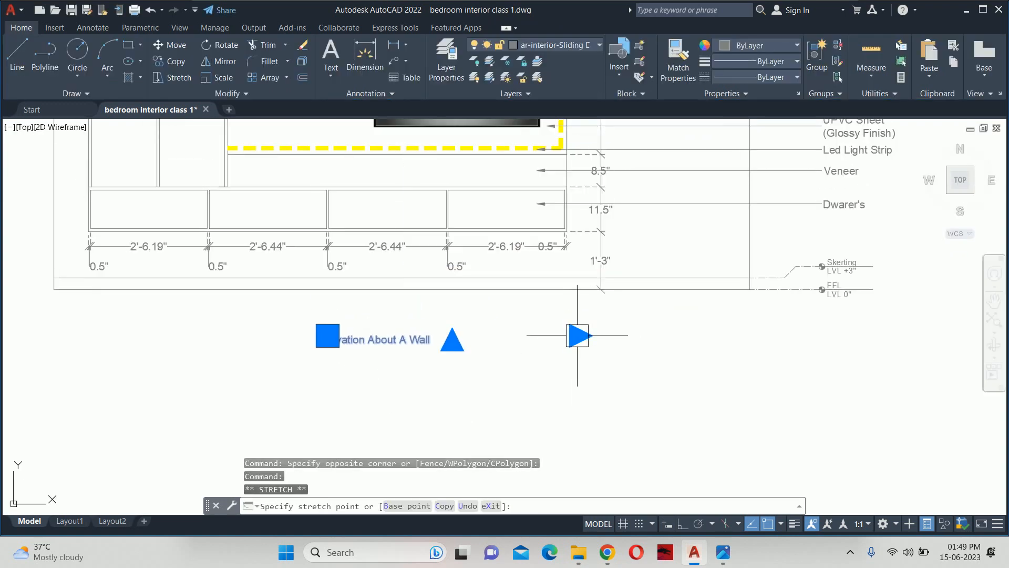
key(Escape)
key(Escape)
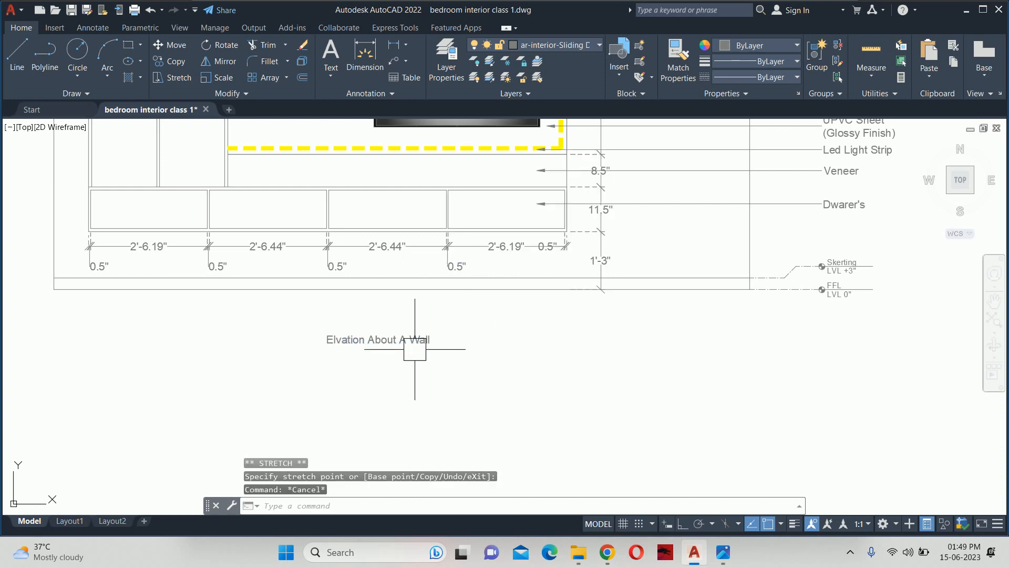
Step: Set the title's text height to 6 and widen its text box so the whole title stays on one line
click(415, 349)
click(540, 317)
text(6)
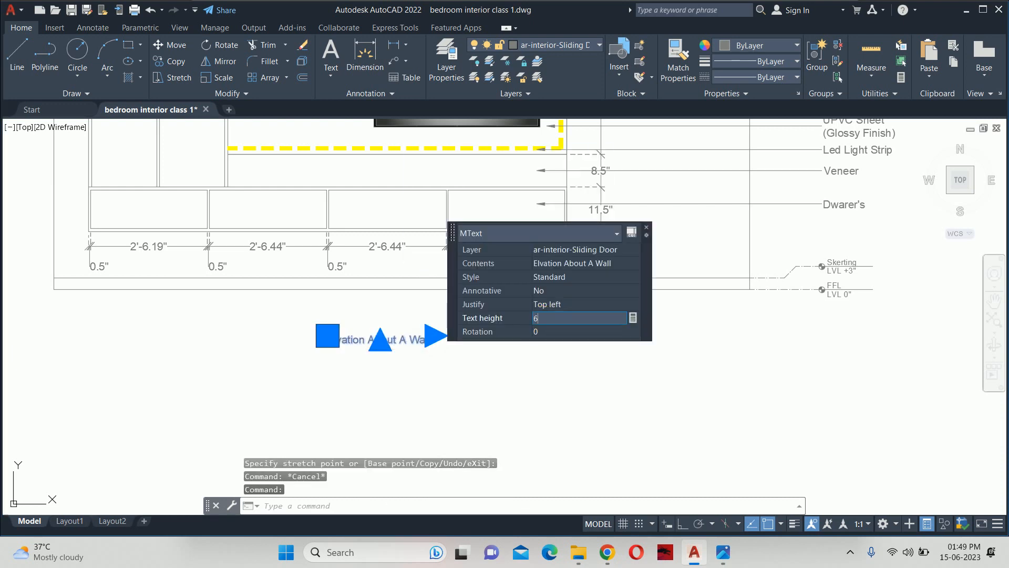
key(Tab)
click(433, 336)
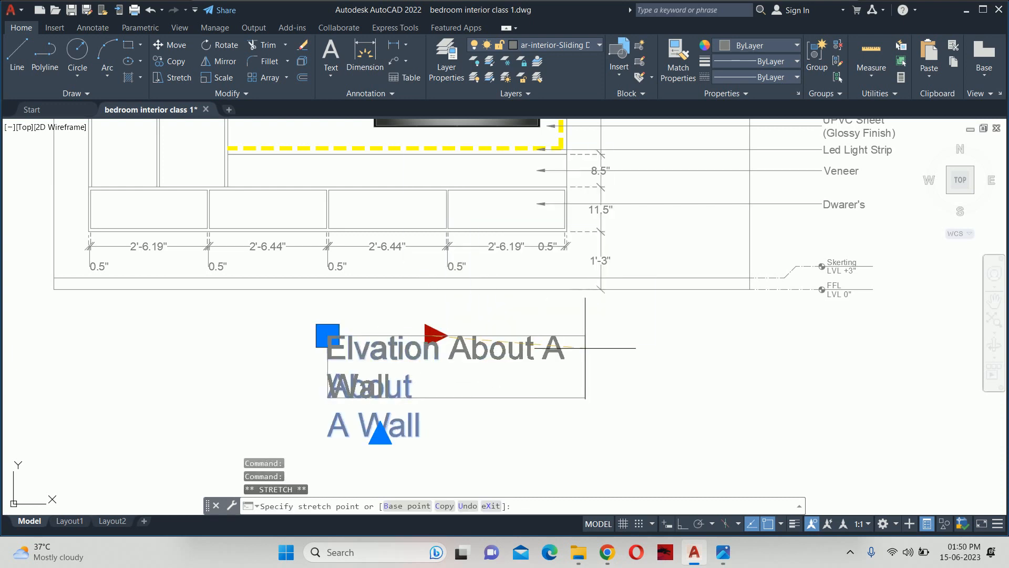
click(647, 336)
key(Escape)
key(Escape)
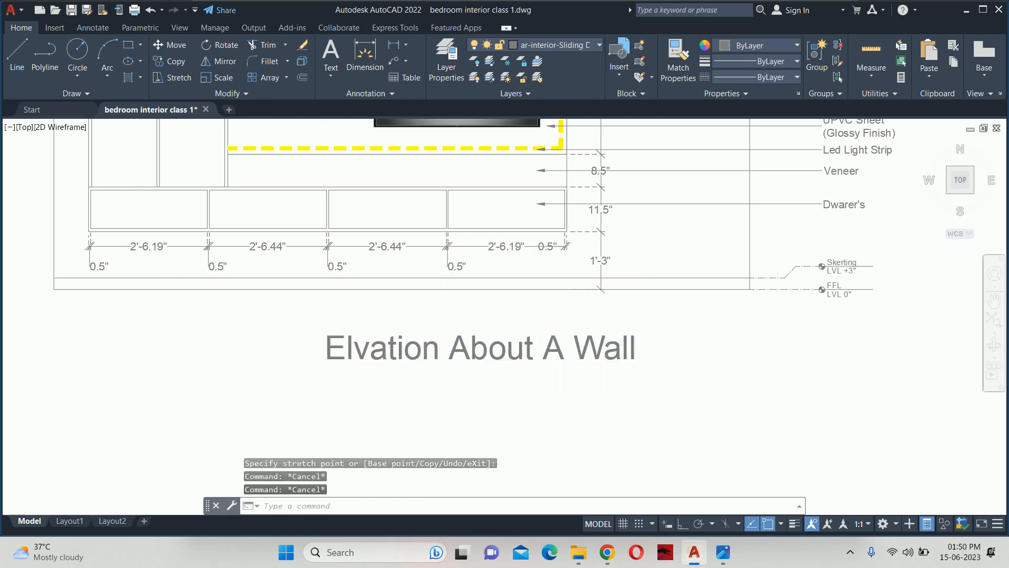
Step: Examine the titled elevation against the bedroom floor plan above it, including the elevation markers, TV unit, entrance door and sliding door
scroll(531, 361, down, 5)
middle_drag(530, 361, 530, 363)
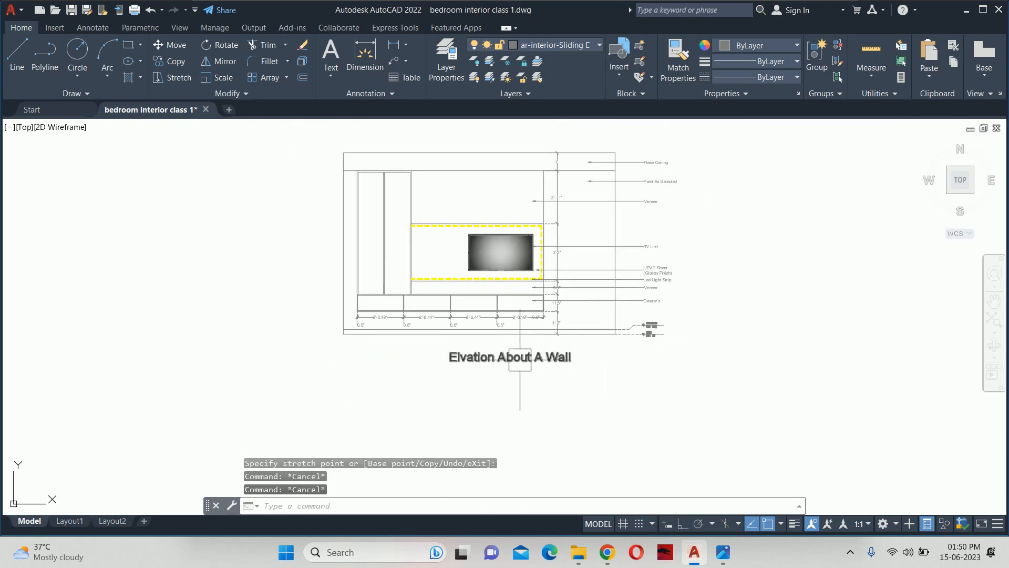
scroll(507, 339, down, 4)
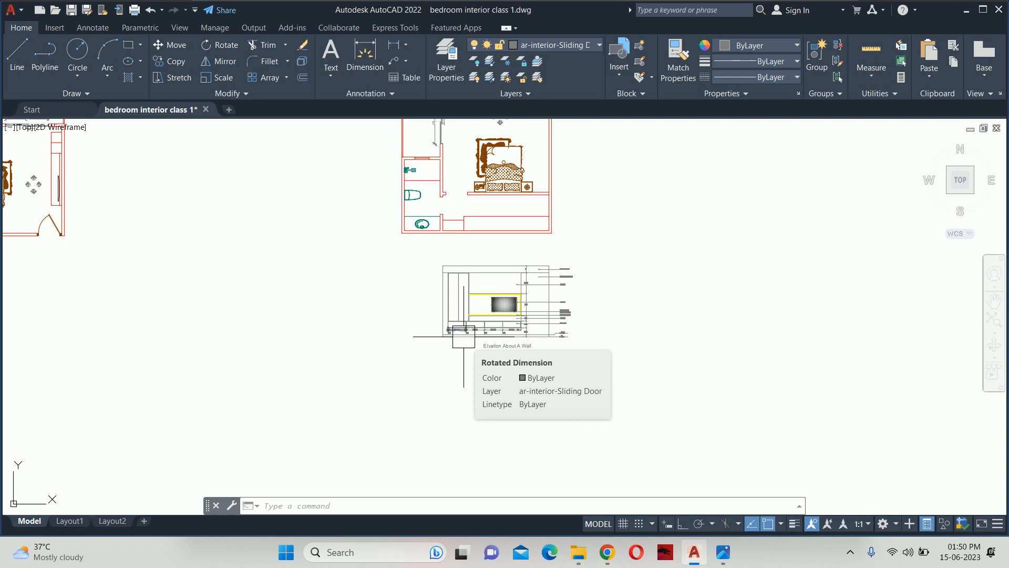
scroll(486, 309, down, 2)
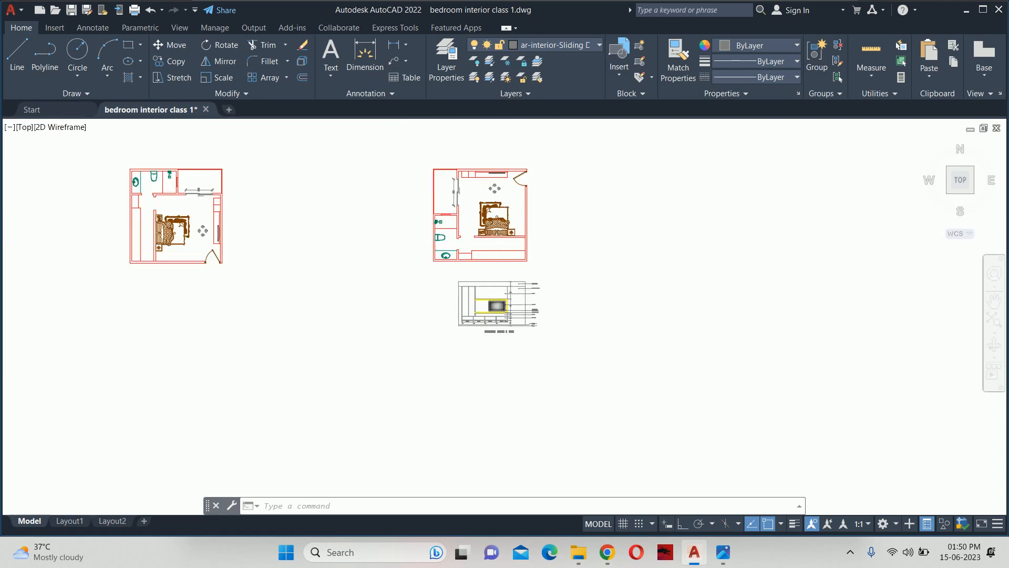
scroll(488, 178, up, 2)
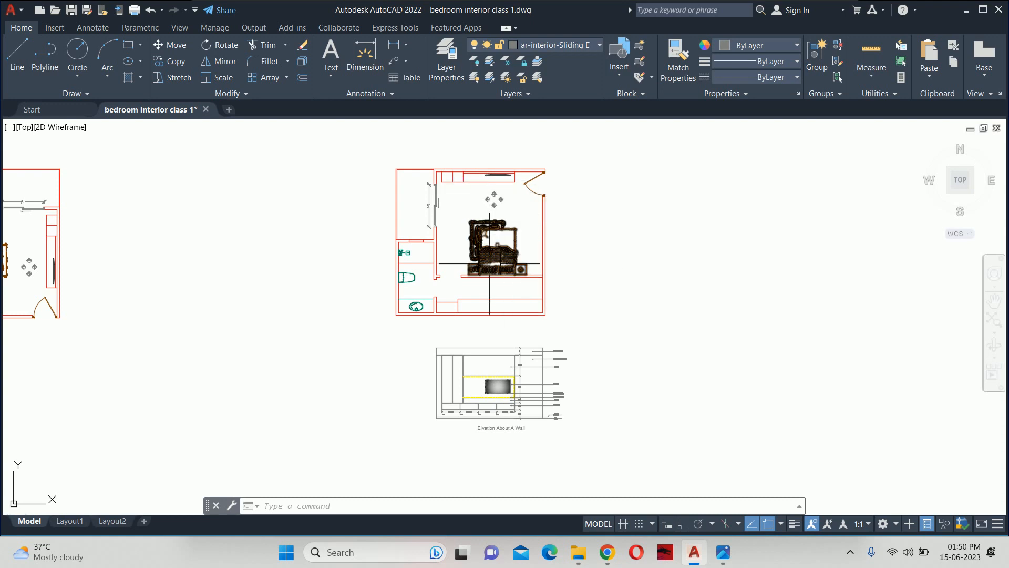
middle_drag(490, 264, 537, 241)
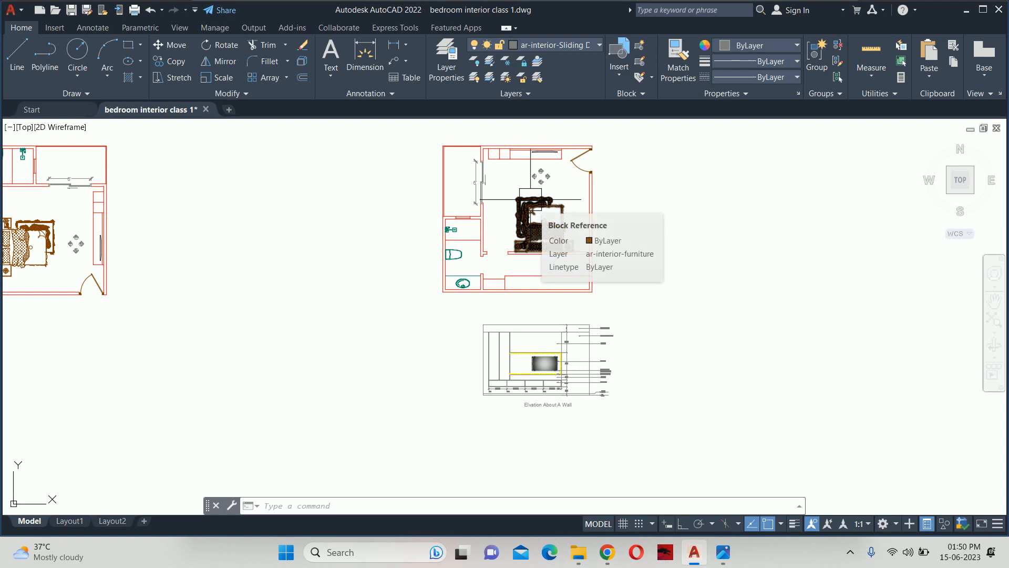
scroll(536, 182, up, 5)
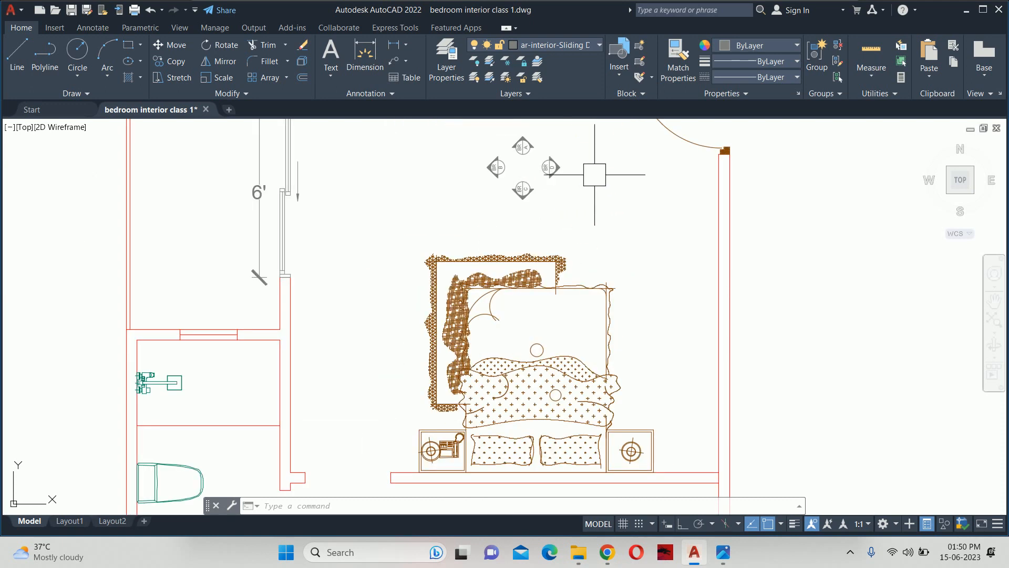
middle_drag(600, 192, 585, 206)
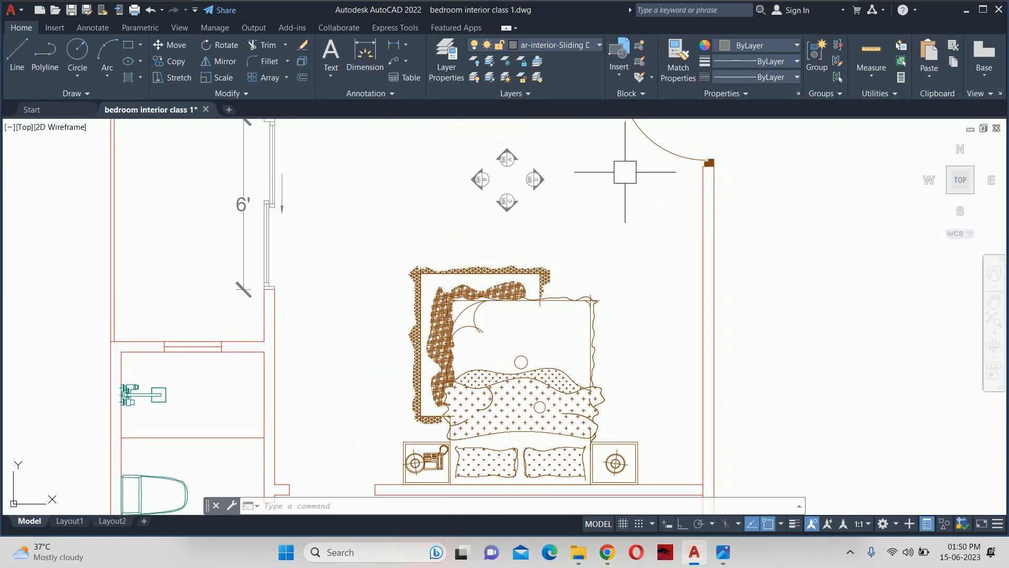
middle_drag(613, 165, 598, 313)
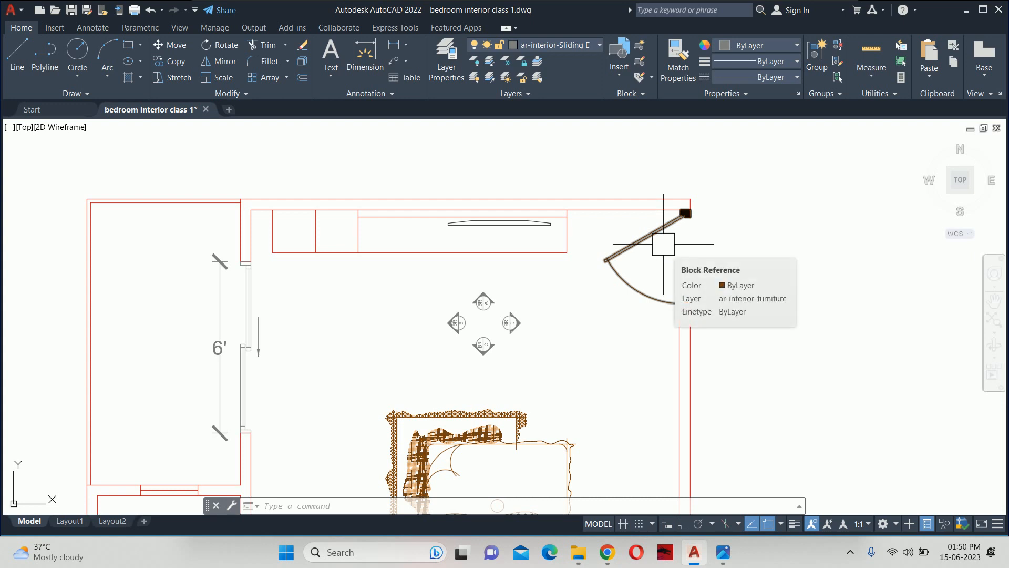
mouse_move(251, 298)
middle_down()
mouse_move(281, 293)
mouse_move(361, 187)
middle_up()
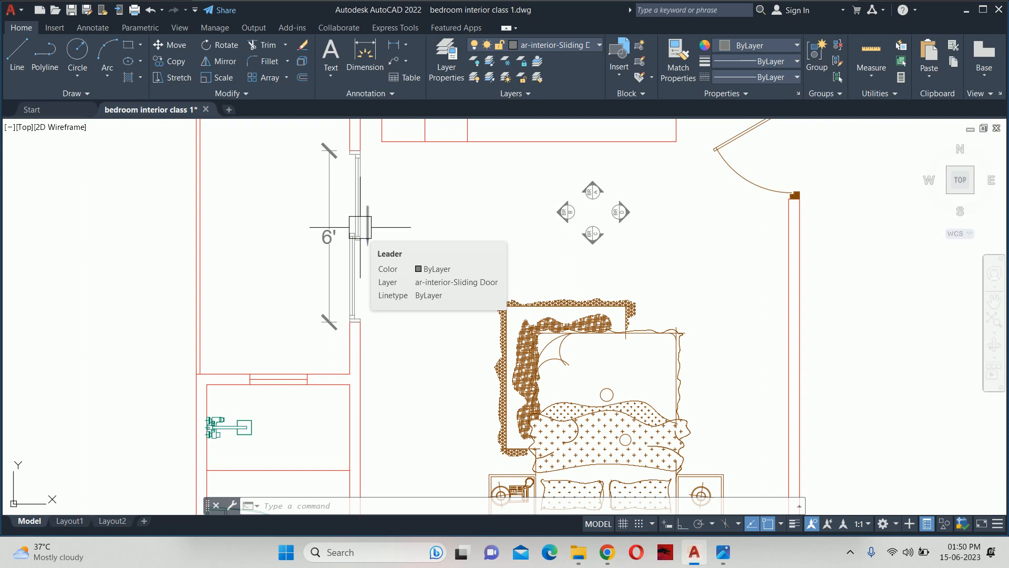
scroll(352, 227, down, 2)
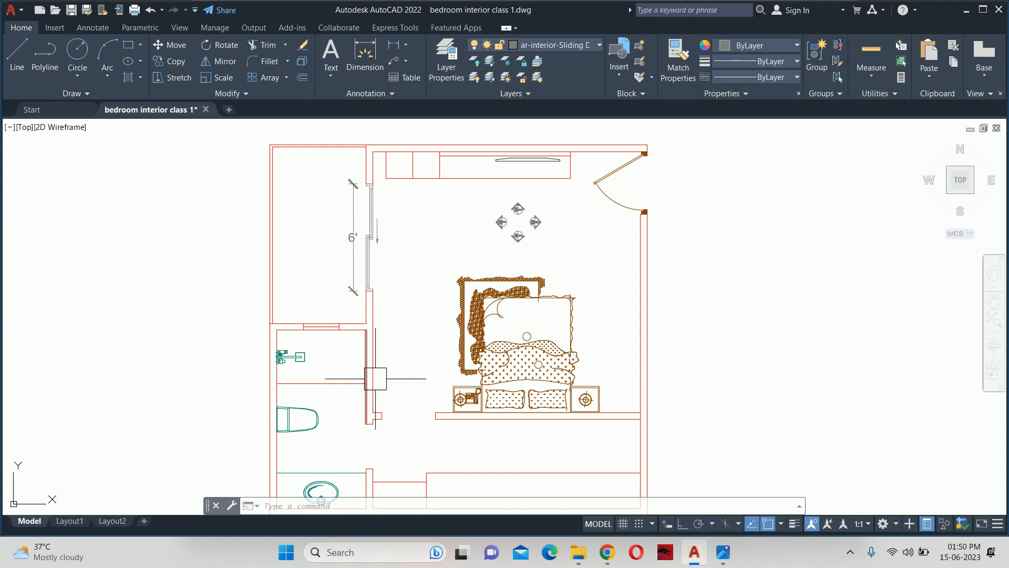
scroll(374, 326, down, 3)
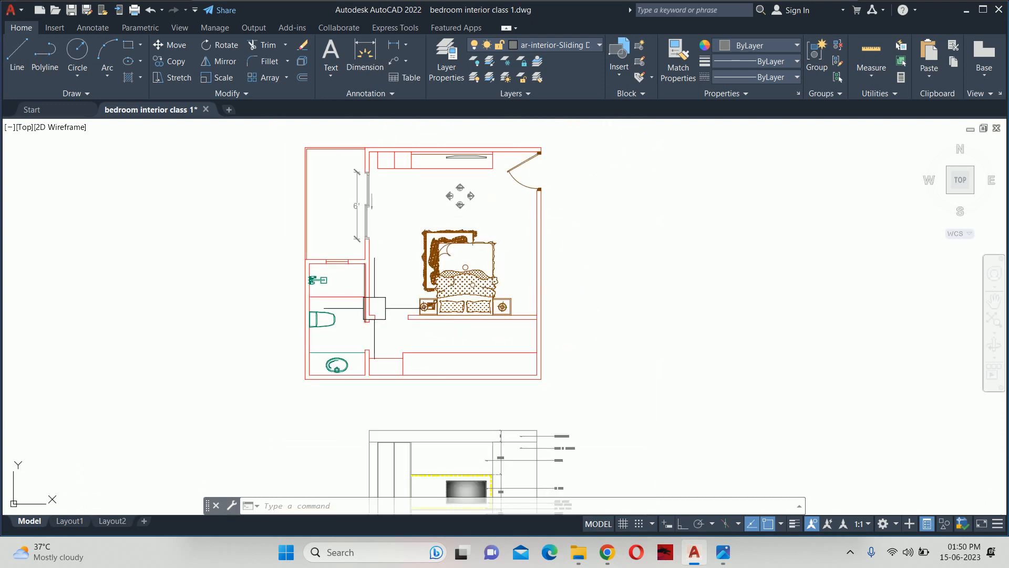